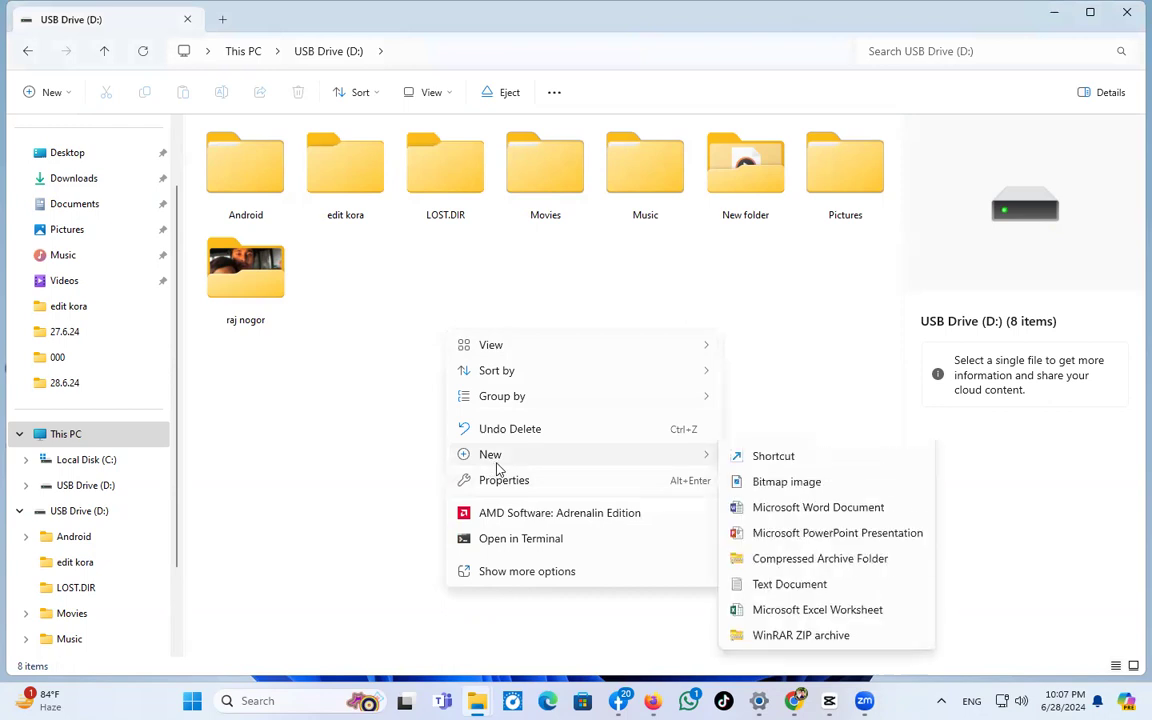
Create a new folder named CLASS on USB Drive (D:).
left_click(378, 434)
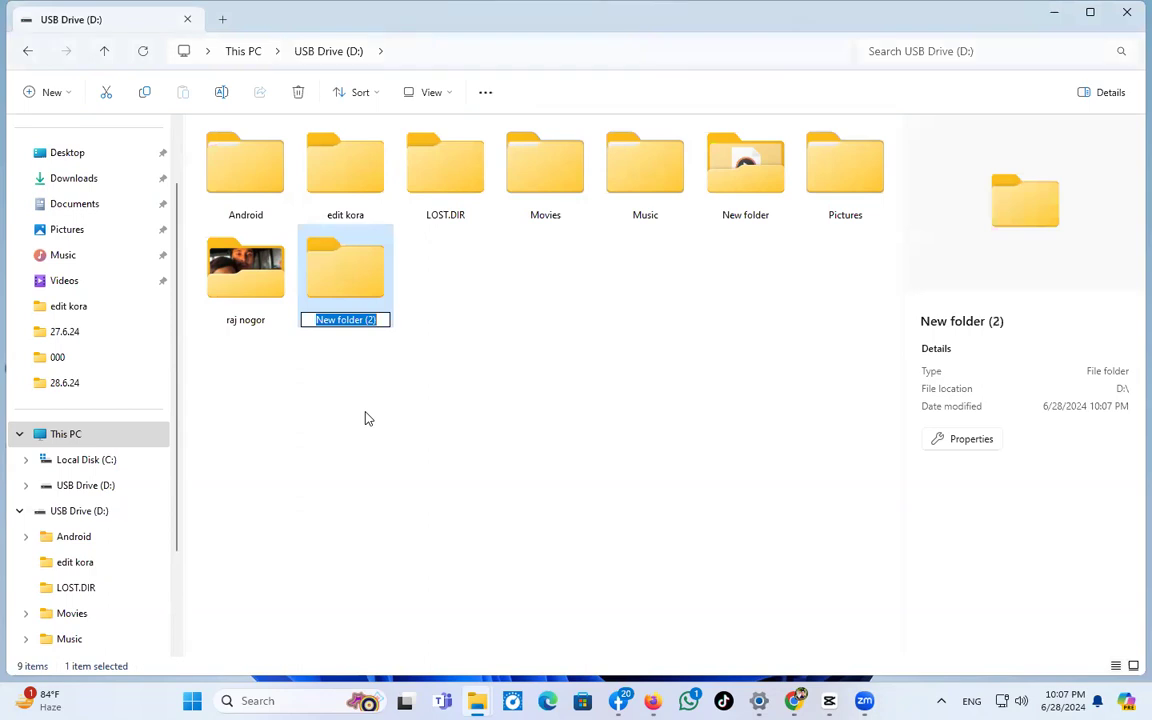
type("CLASS")
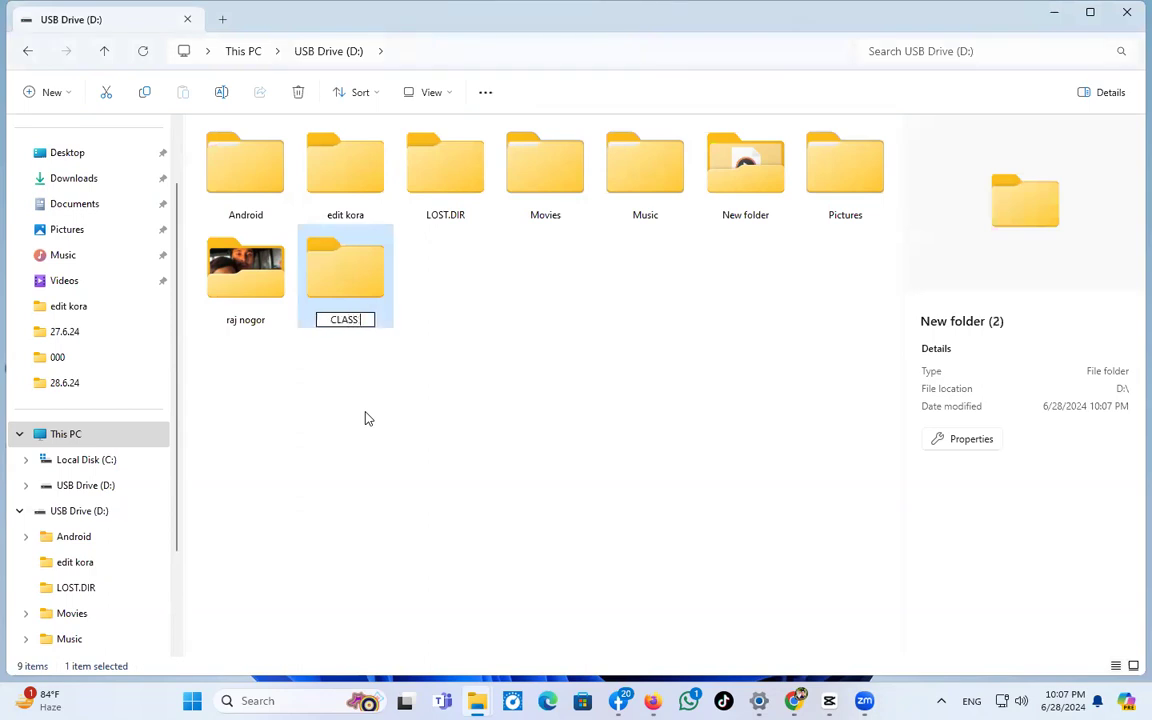
key("Tab")
key("BackSpace")
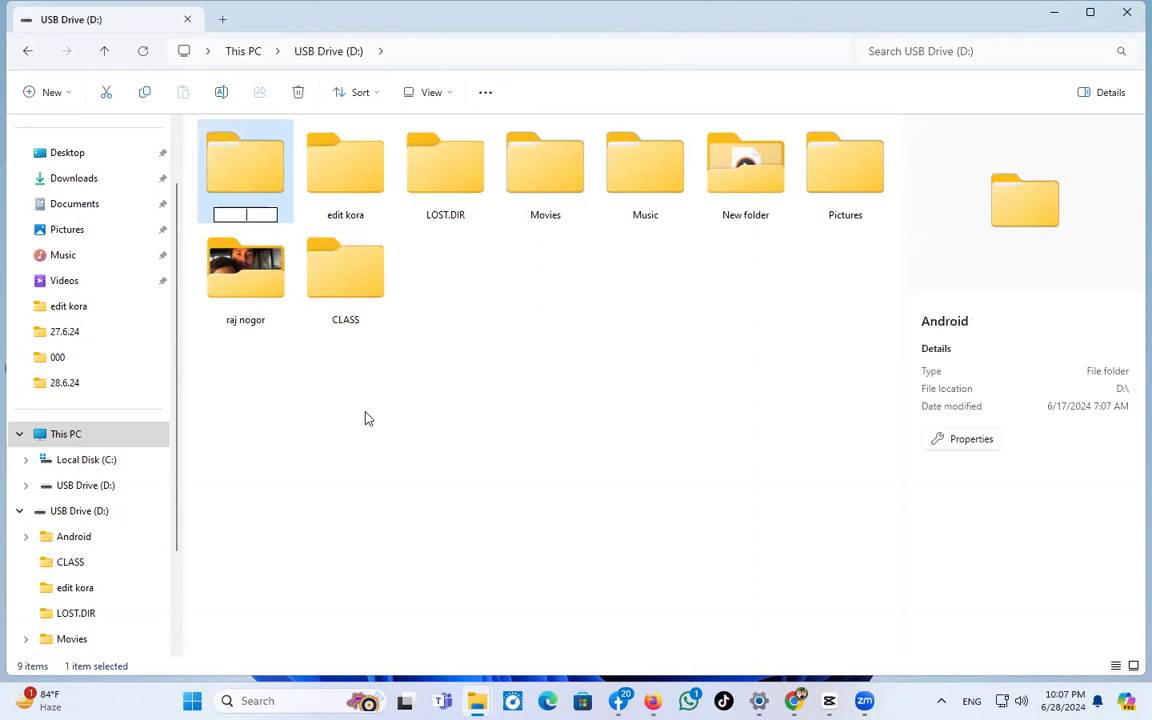
left_click(366, 418)
Rename the CLASS folder to Class 04 and open it.
left_click(343, 305)
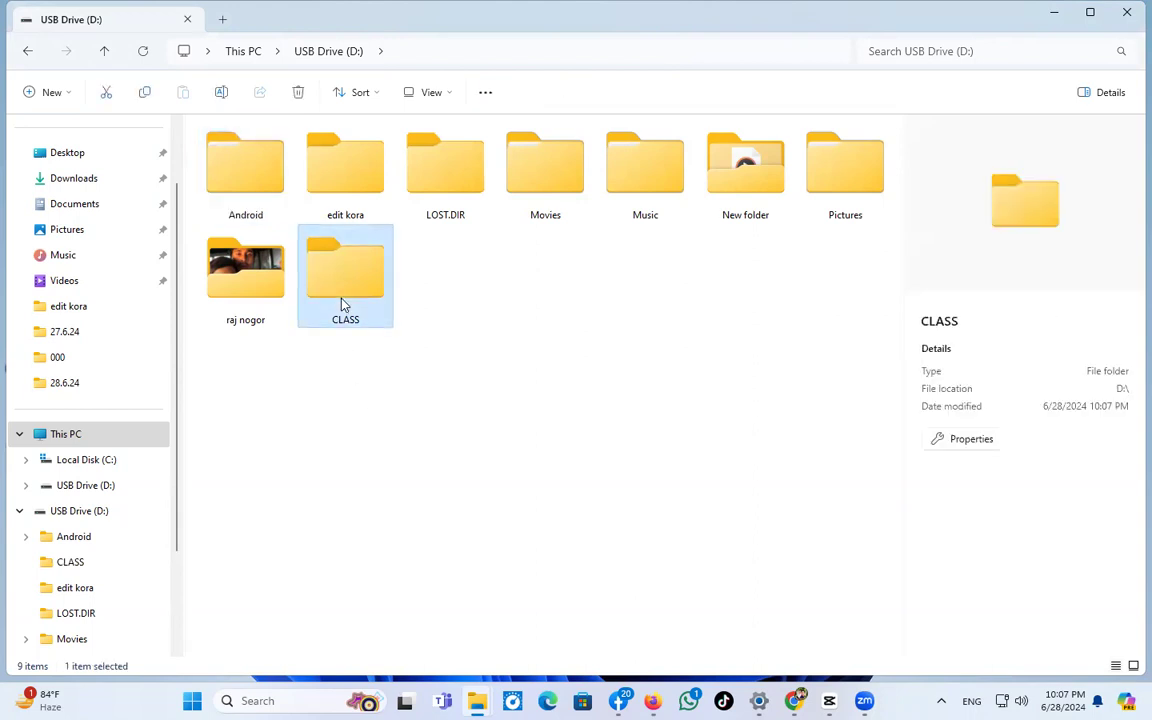
left_click(341, 309)
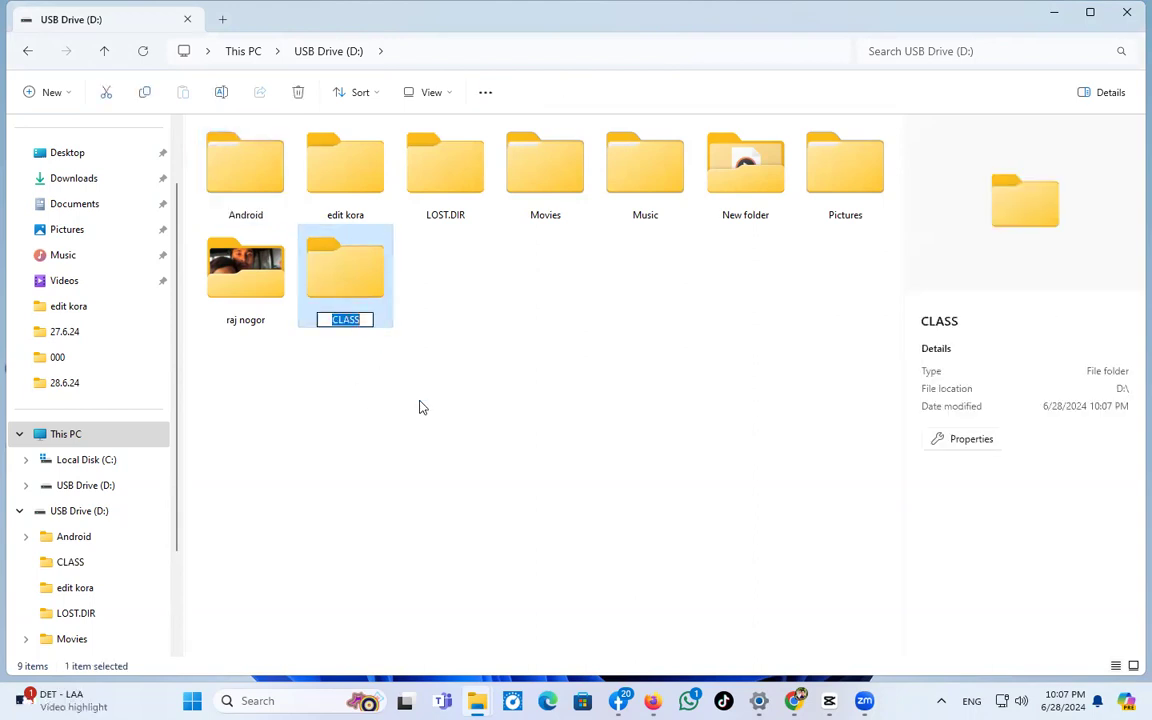
type("CL")
key("BackSpace")
type("lass 04")
key("Return")
key("Return")
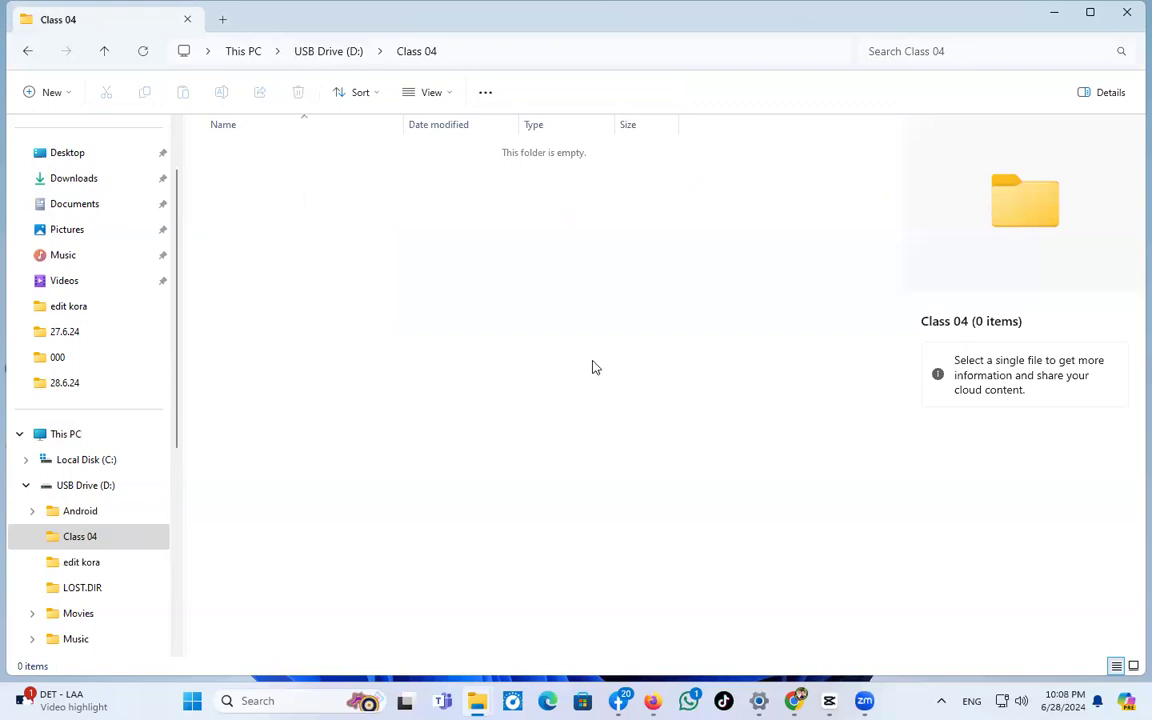
Create a new Microsoft Word document named class 04 in the Class 04 folder.
right_click(335, 225)
mouse_move(386, 348)
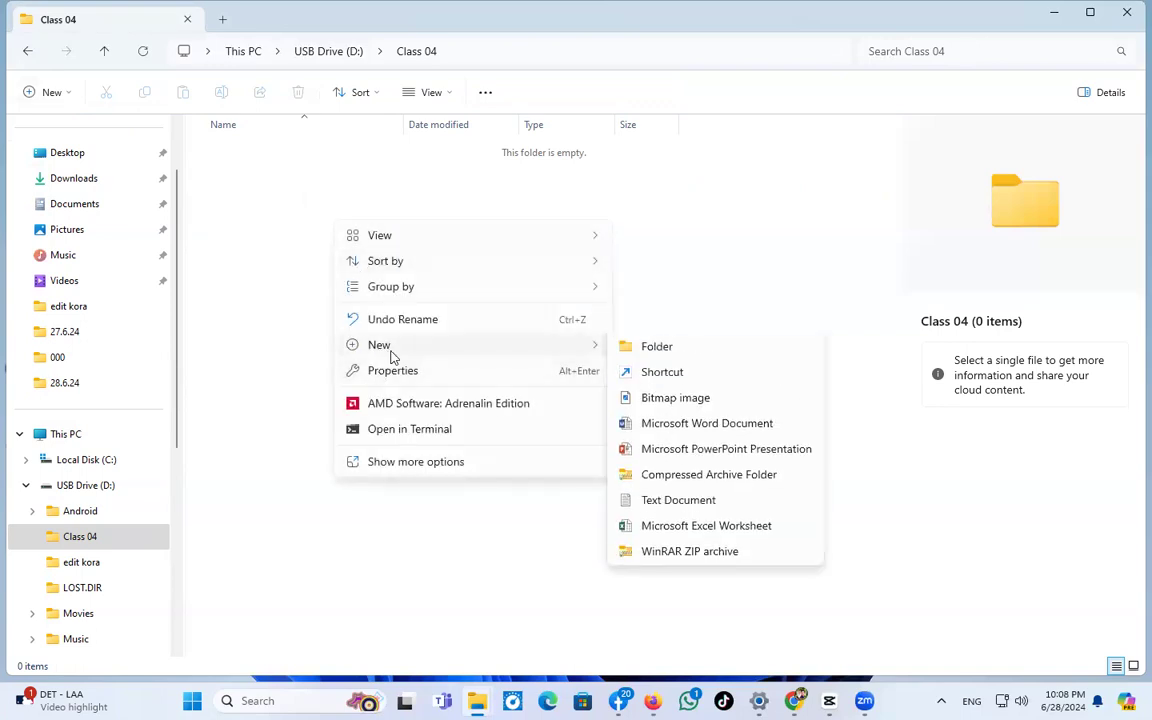
left_click(737, 424)
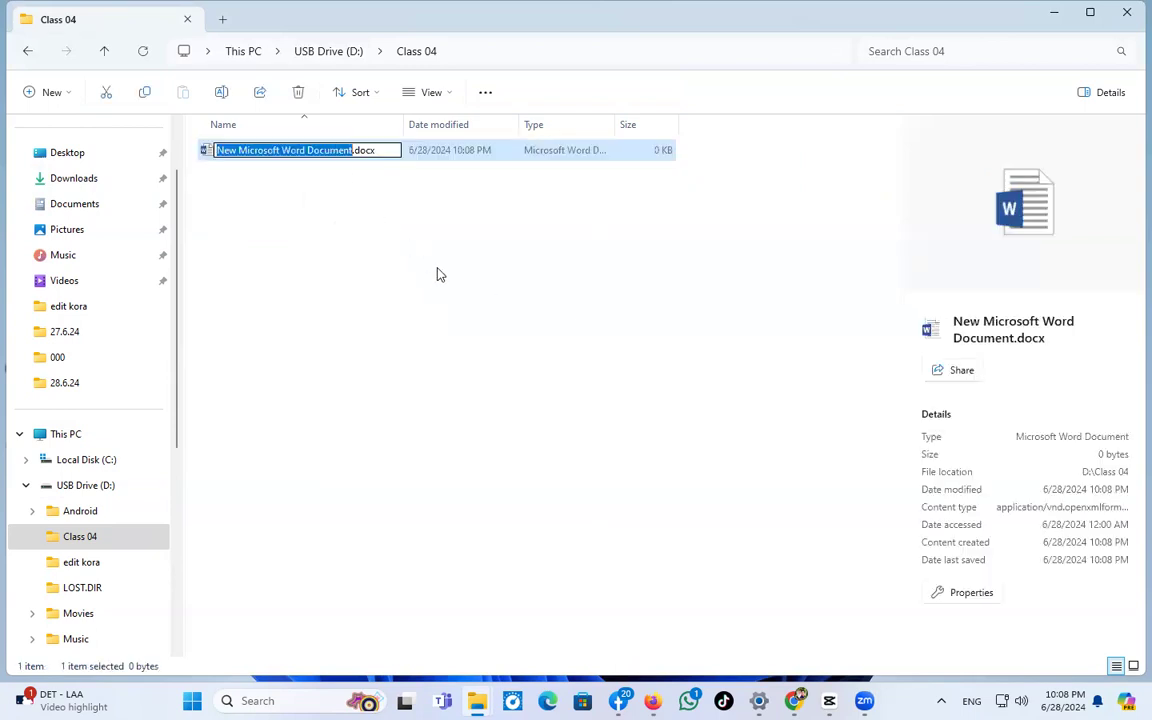
key("BackSpace")
type("class 04")
key("Return")
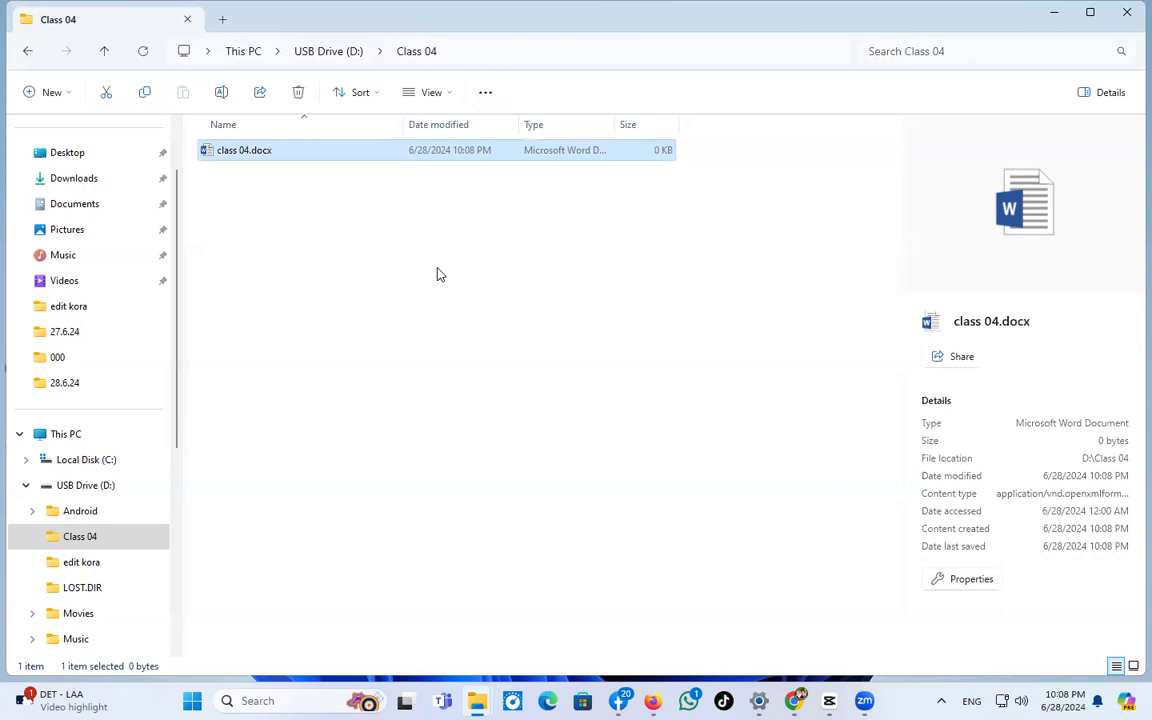
Open the class 04.docx document in Word.
key("Return")
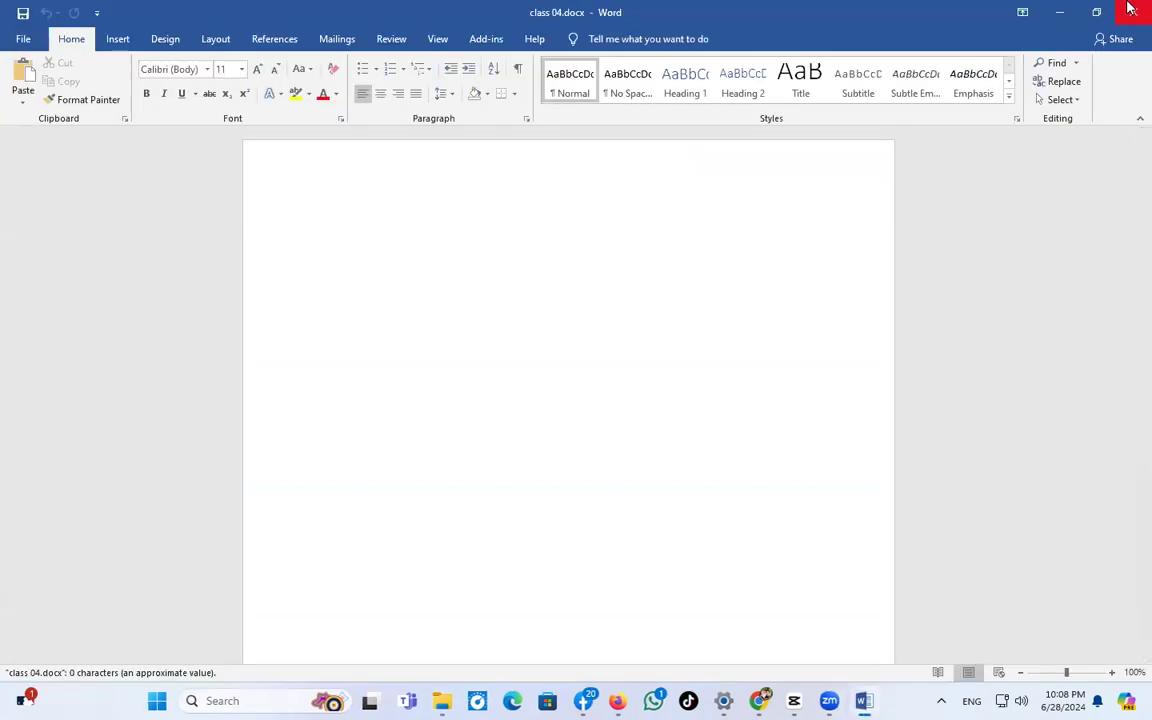
left_click(1130, 8)
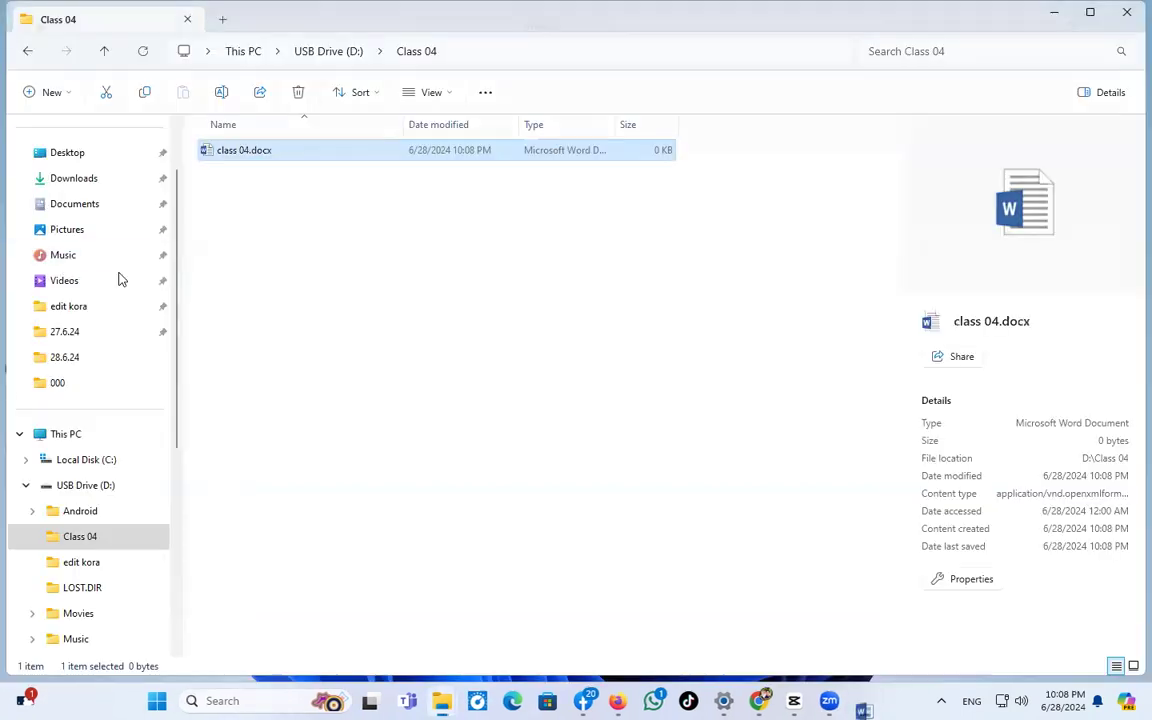
left_click(262, 158)
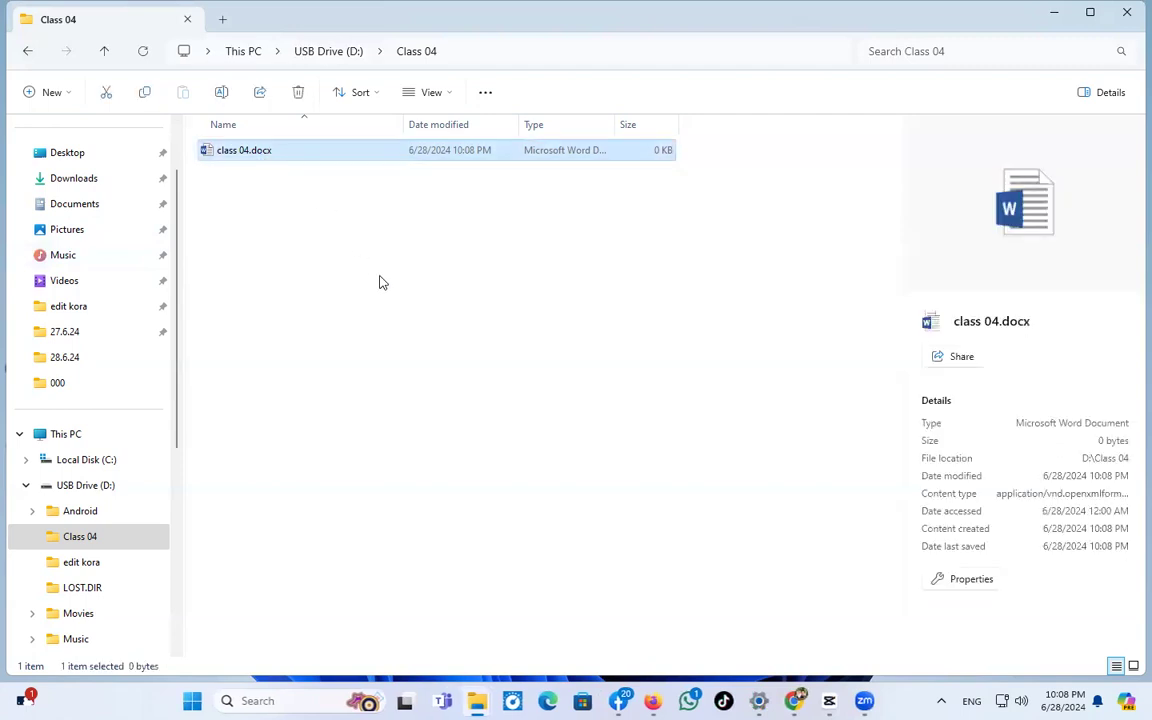
double_click(294, 156)
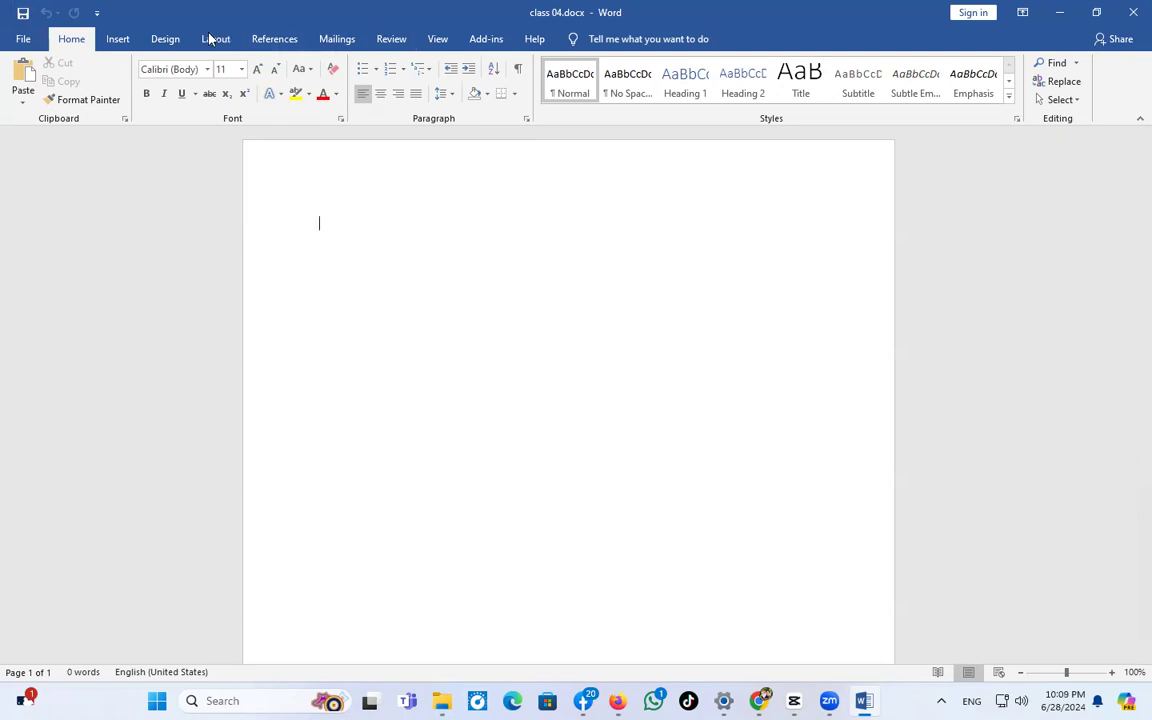
Minimize the File Explorer window and insert a screen clipping of the desktop icon columns, about 8.22" high by 2.05" wide, into the document.
left_click(119, 41)
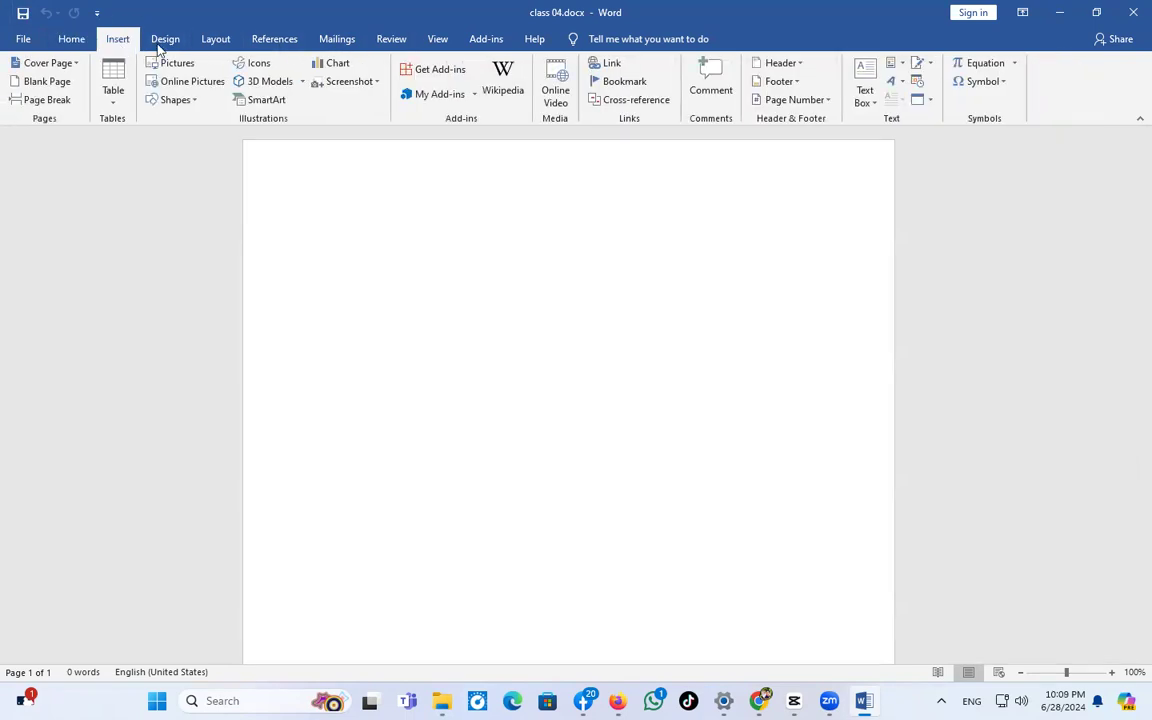
left_click(316, 81)
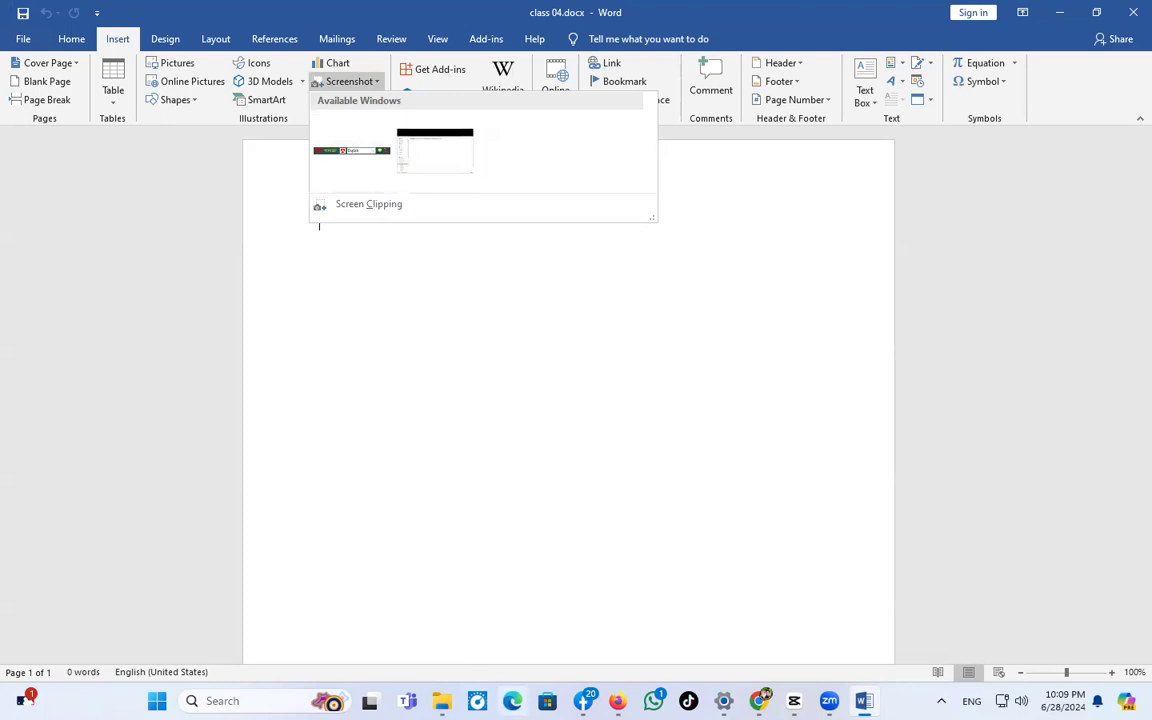
left_click(442, 701)
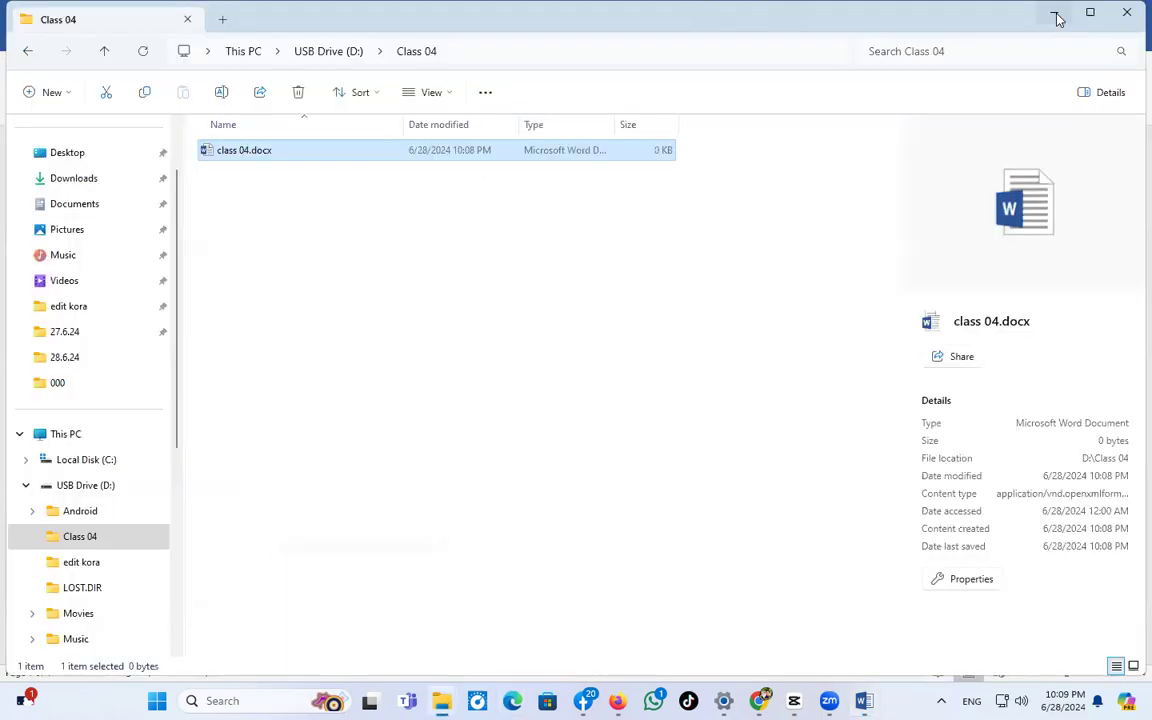
left_click(1058, 16)
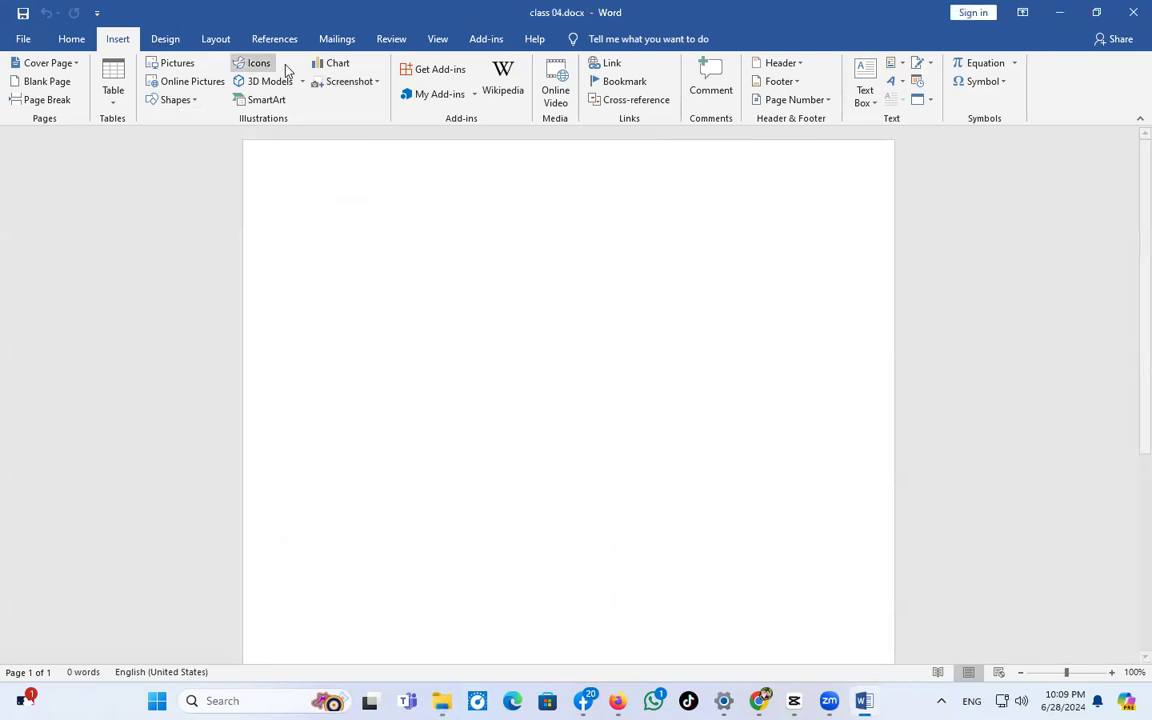
left_click(345, 82)
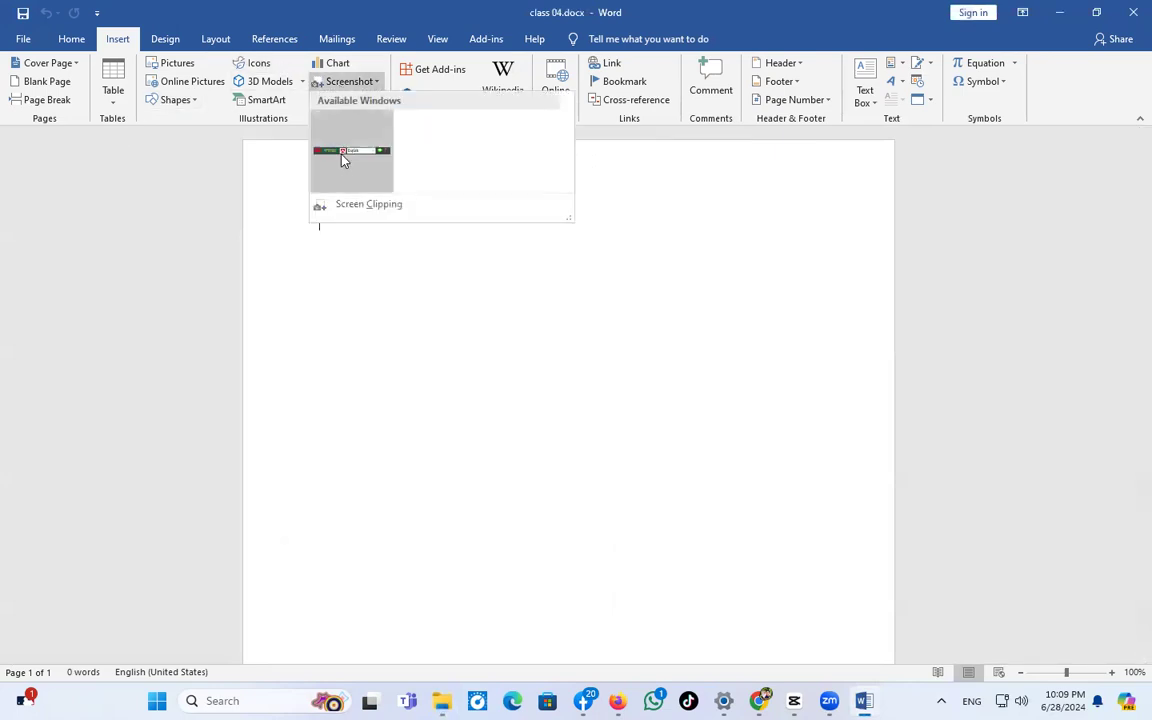
left_click(387, 214)
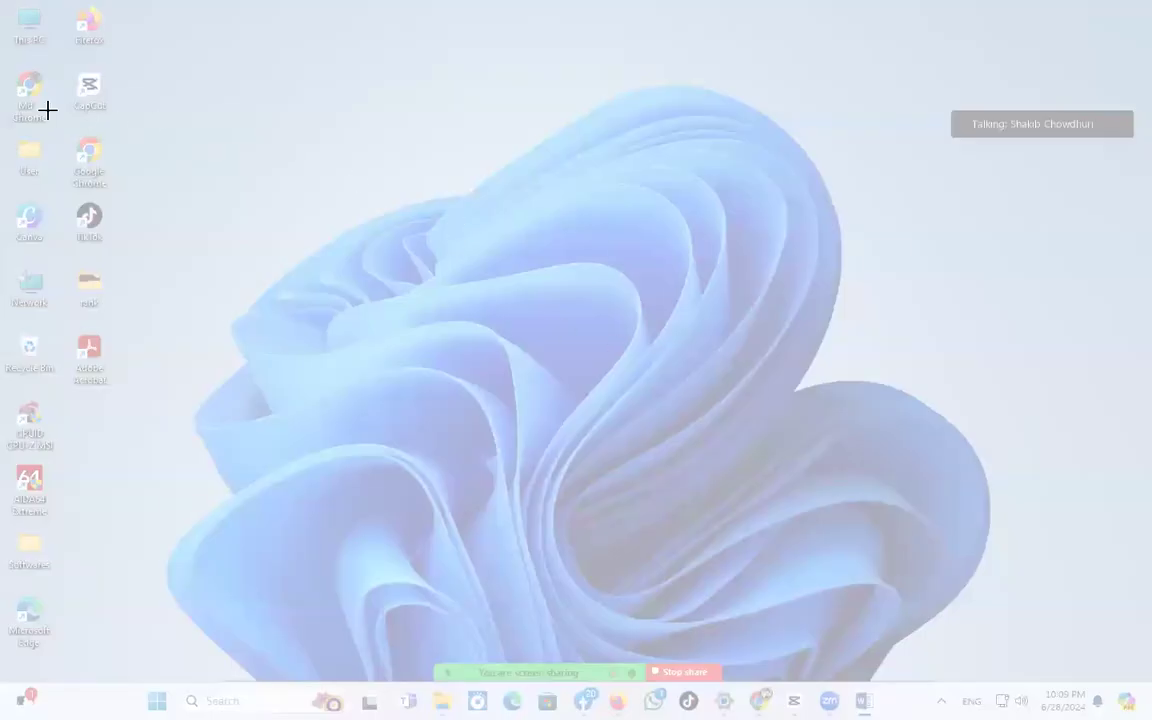
left_click_drag(6, 43, 91, 87)
left_click_drag(552, 270, 163, 675)
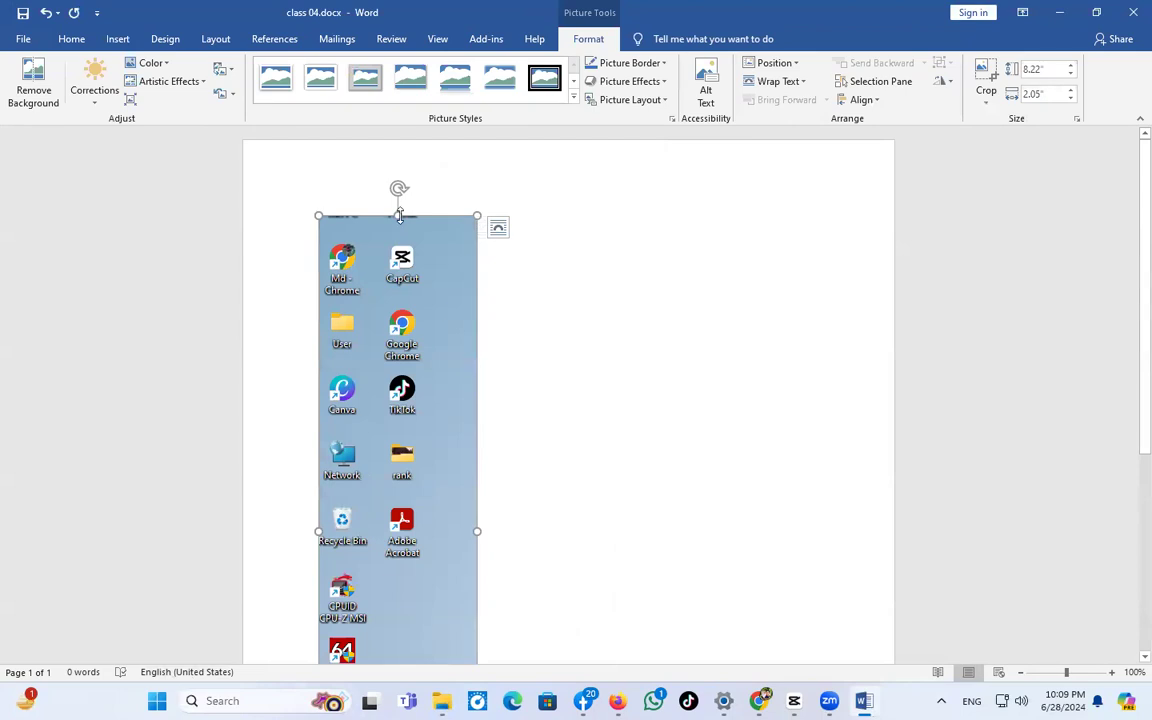
Try to move the inserted desktop clipping across the page while it is in line with text.
left_click_drag(422, 231, 501, 234)
left_click_drag(404, 336, 424, 362)
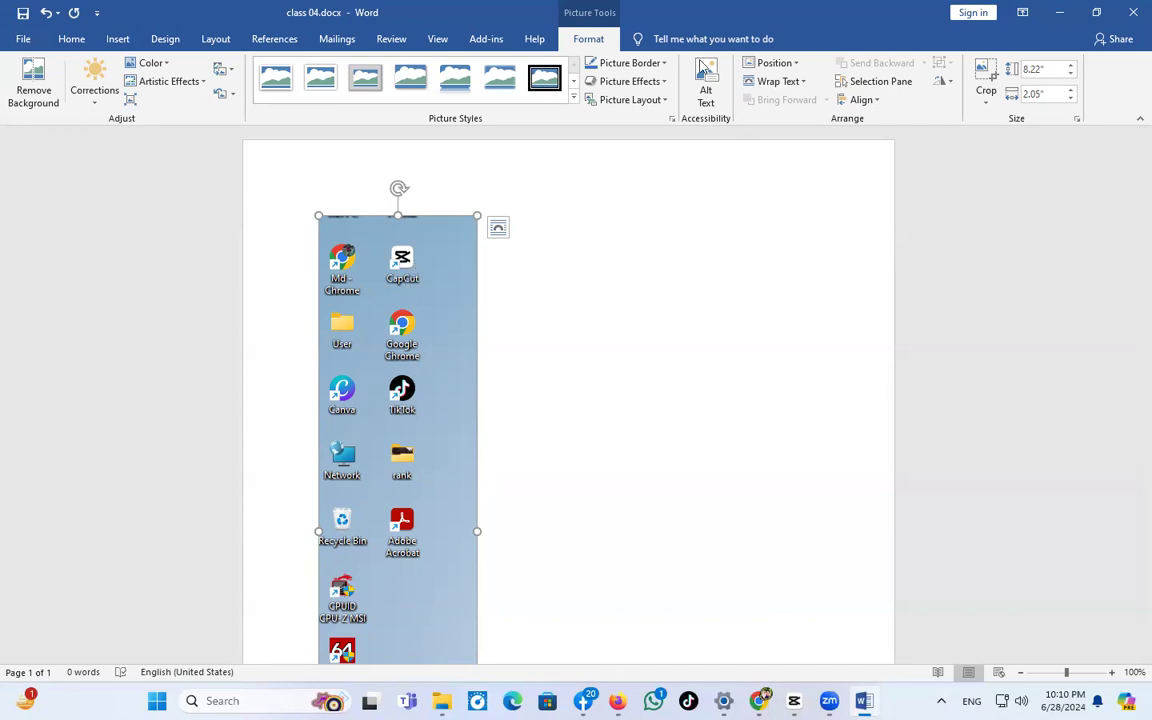
left_click_drag(445, 343, 545, 312)
left_click_drag(422, 411, 502, 229)
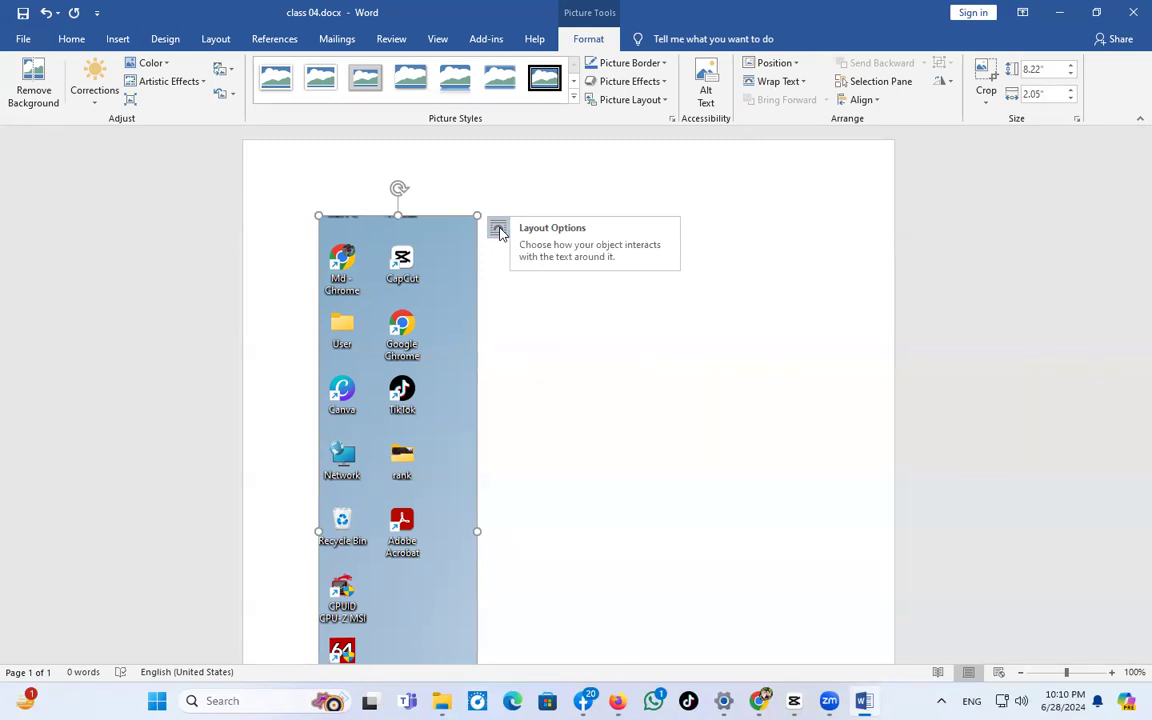
Set the desktop clipping's text wrapping to In Front of Text.
right_click(435, 267)
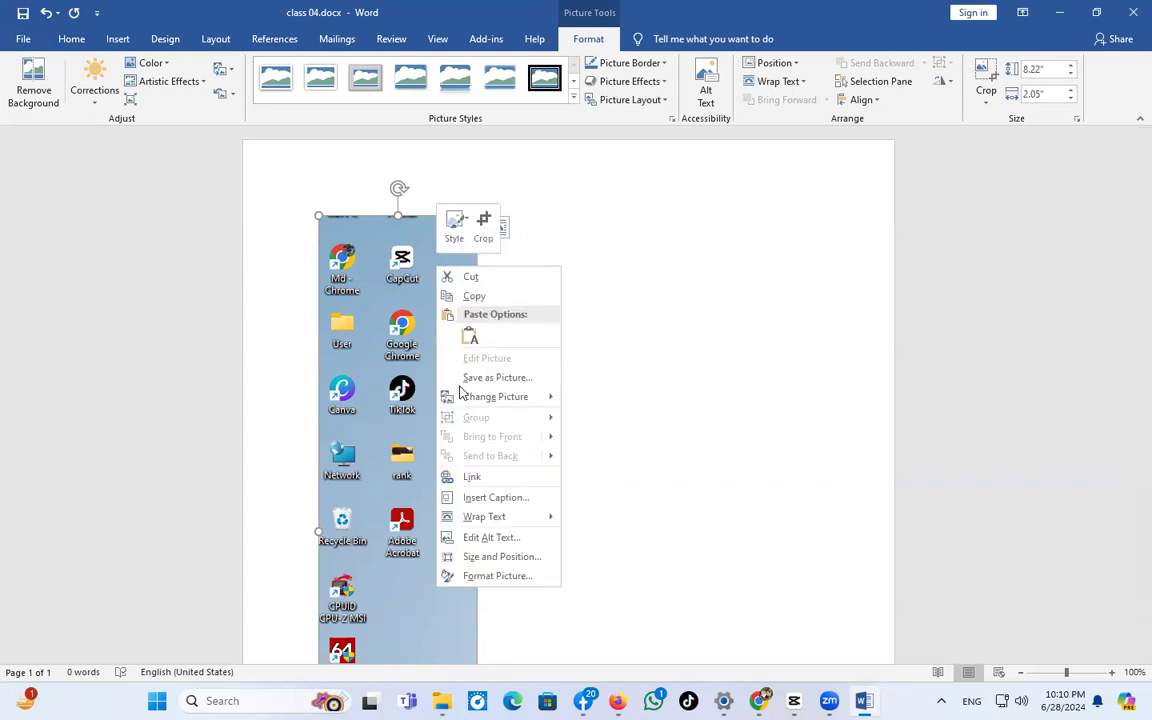
mouse_move(475, 520)
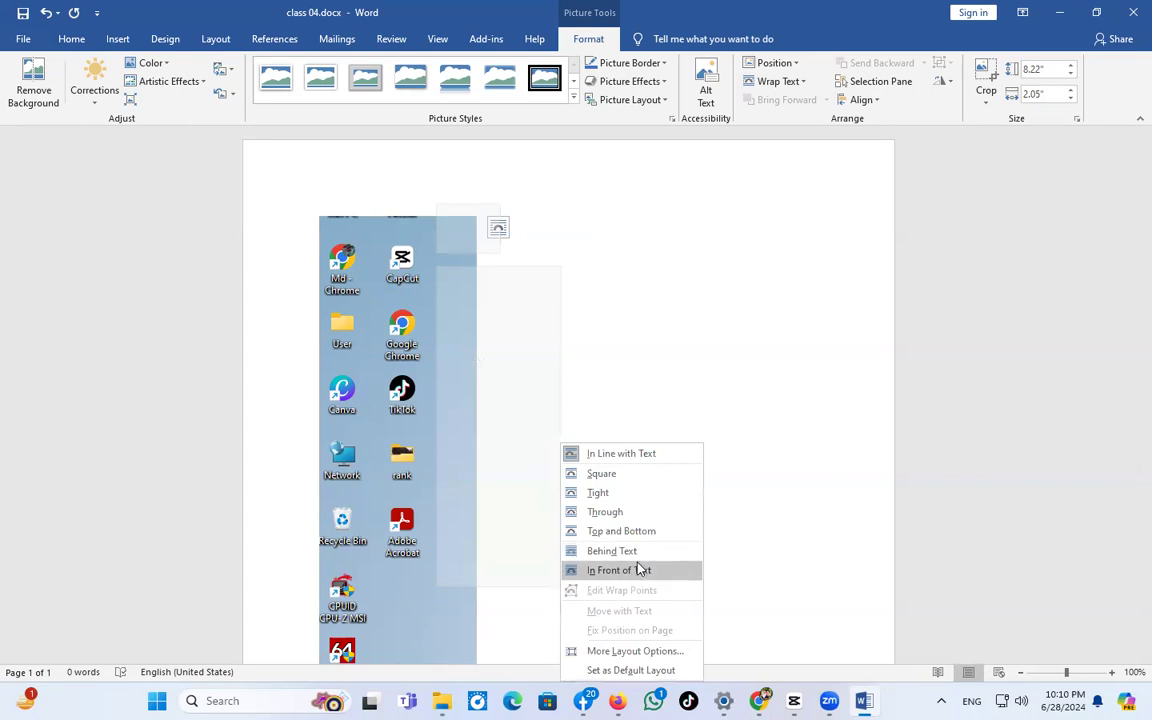
left_click(646, 218)
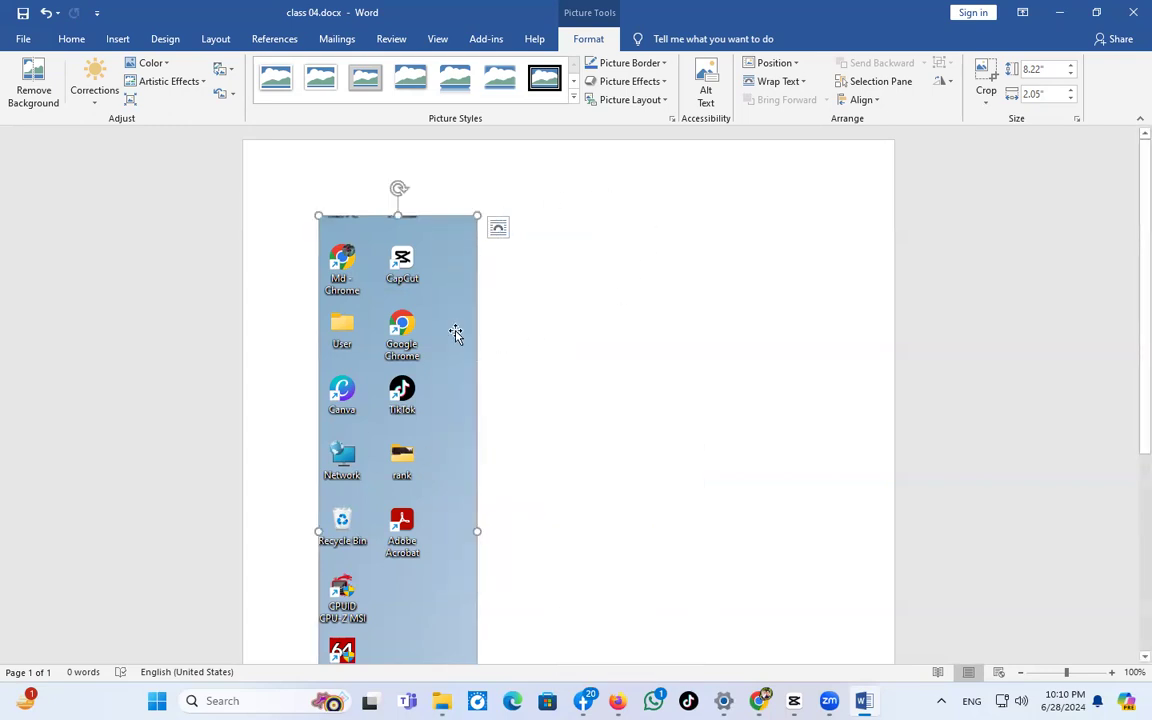
left_click(786, 83)
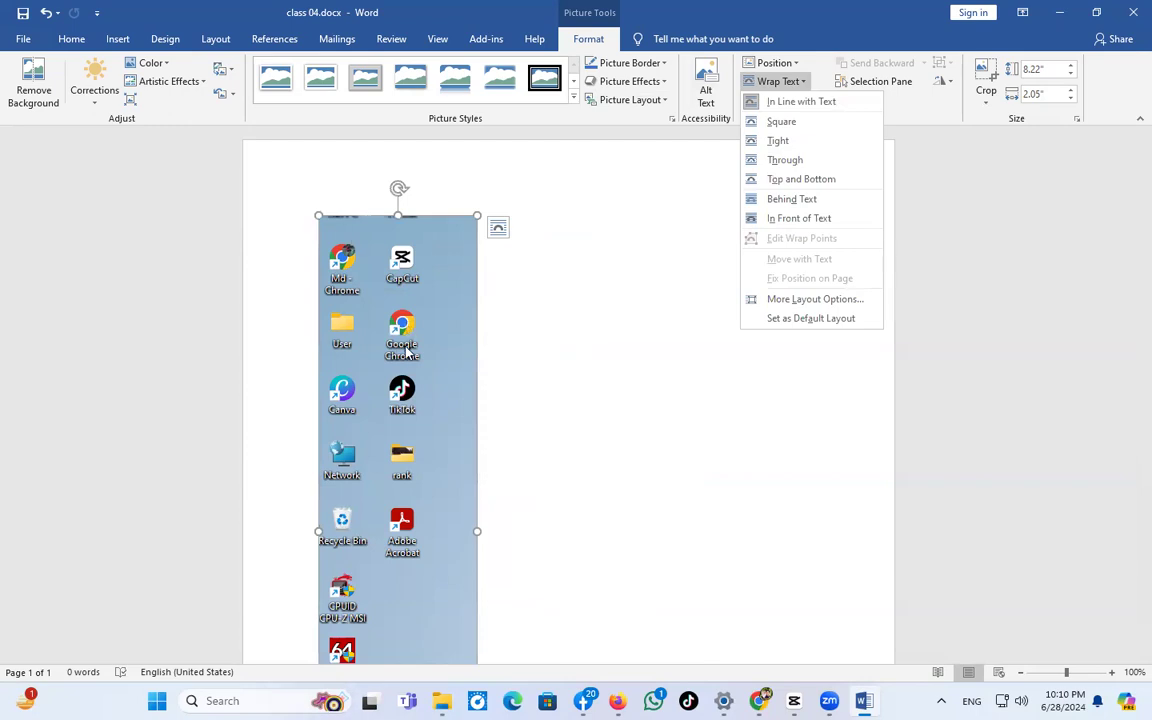
left_click(800, 219)
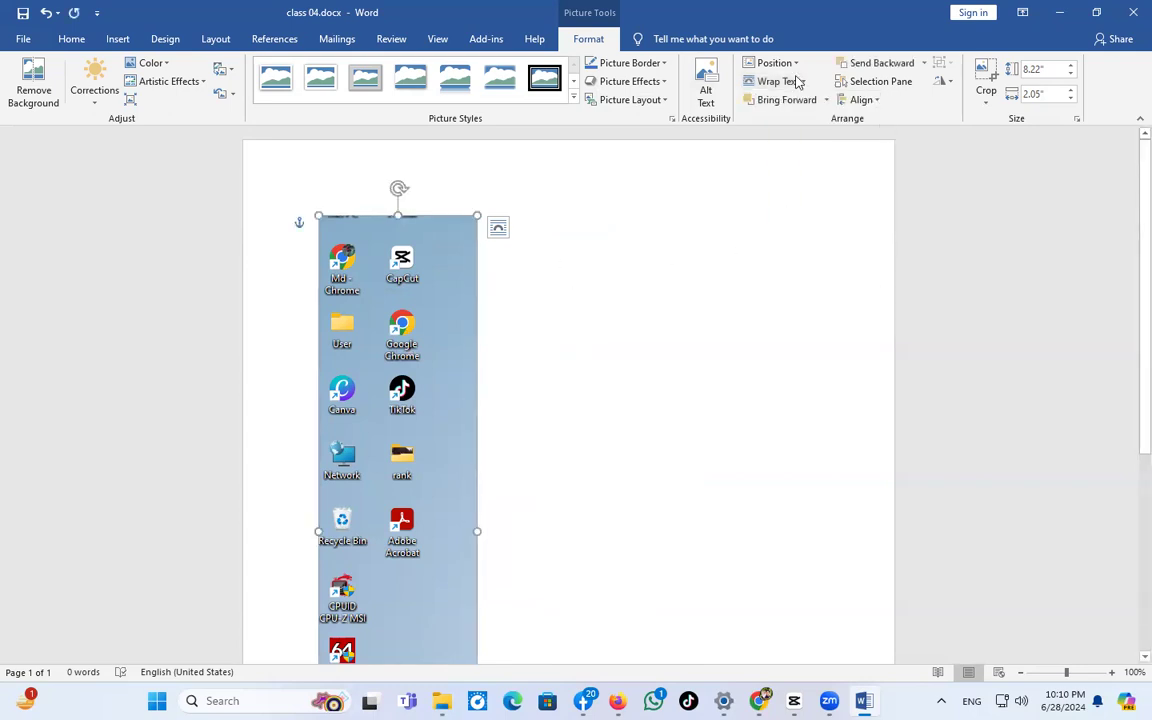
Look through the other text wrapping choices and reselect In Front of Text in the picture's Layout Options.
left_click(797, 82)
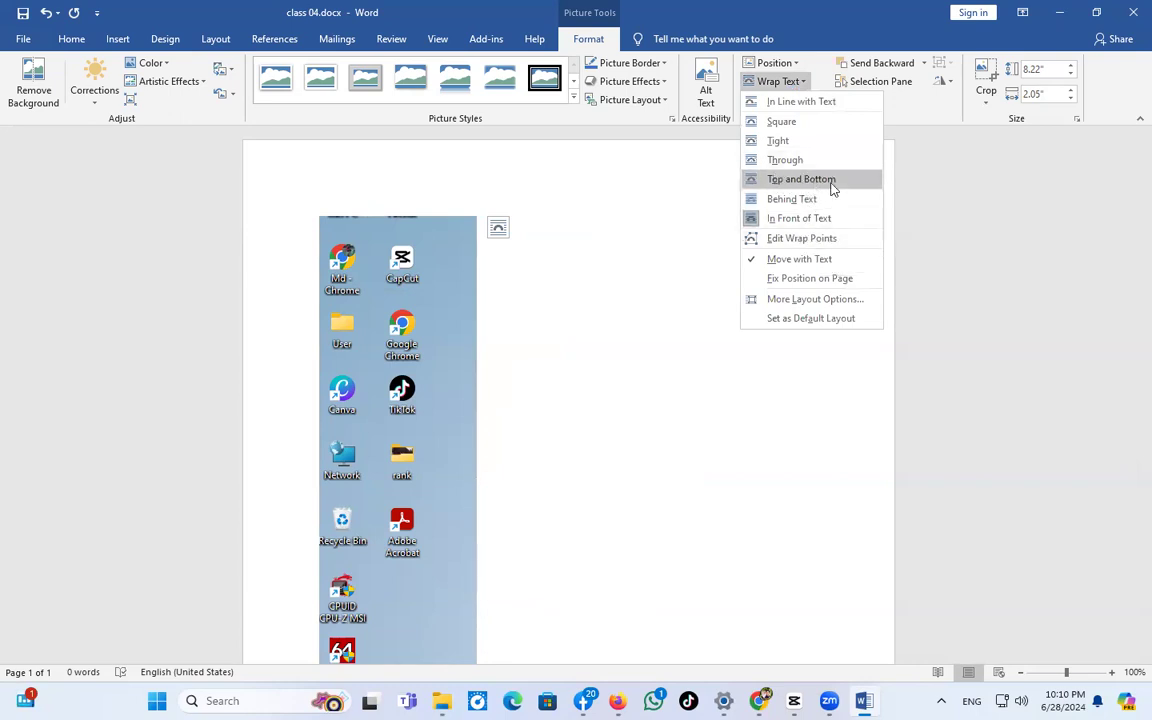
left_click(778, 140)
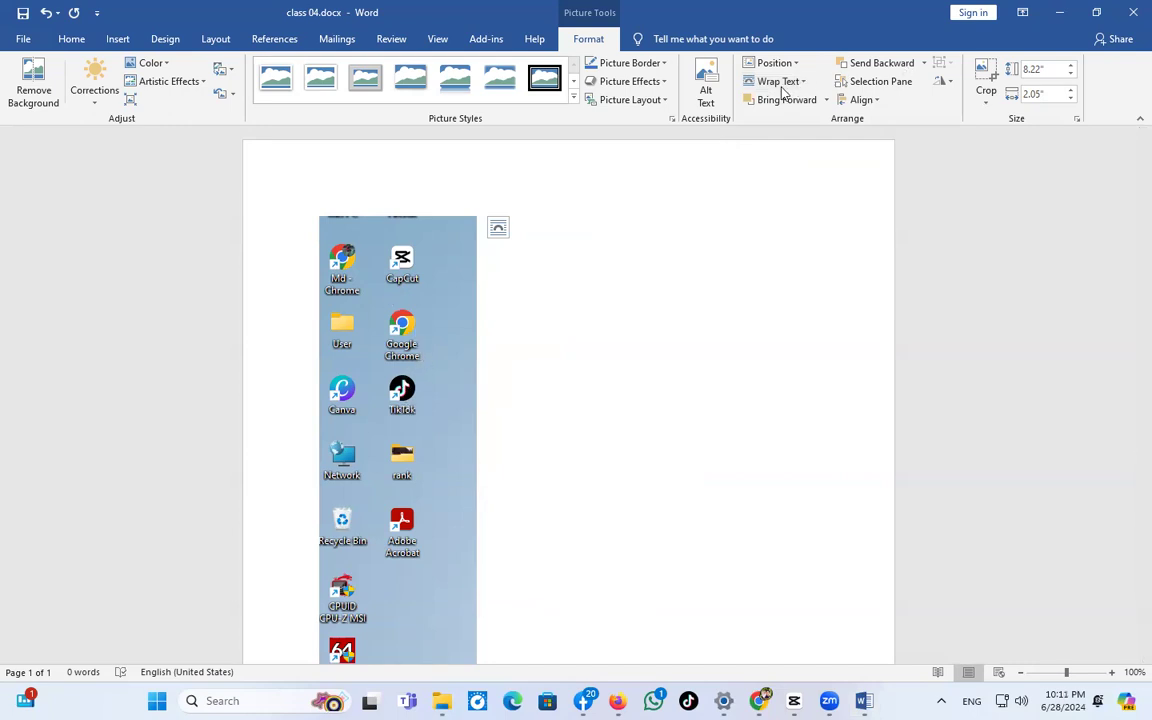
left_click(498, 230)
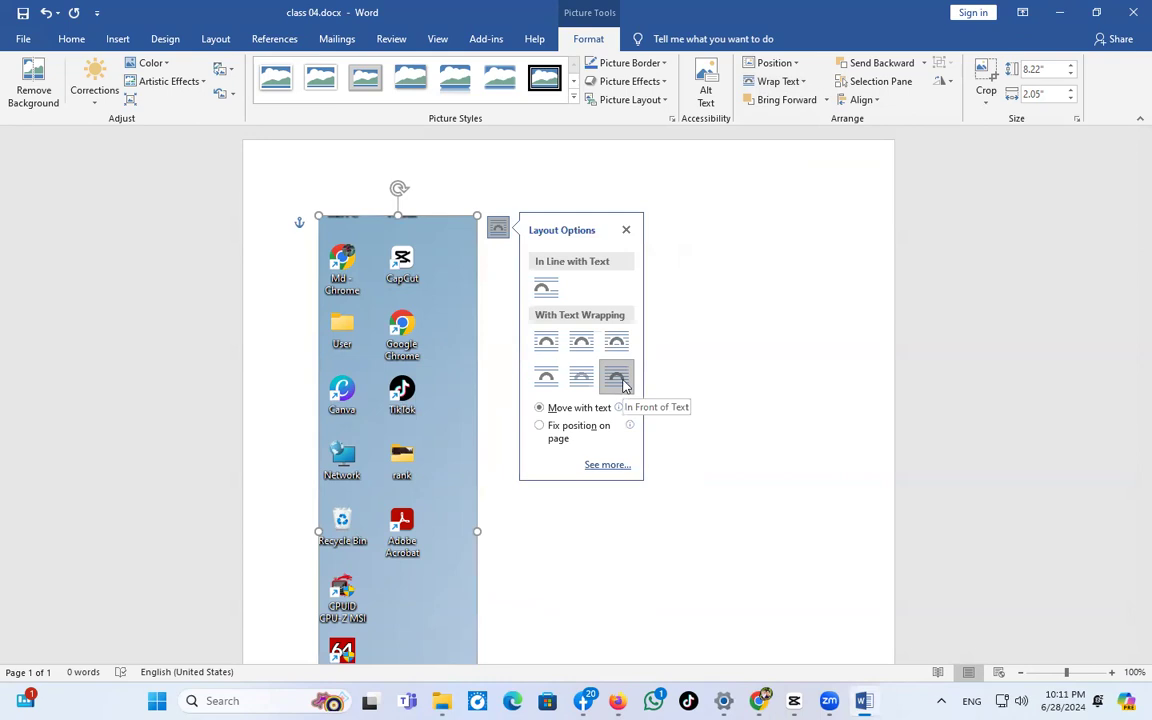
left_click(617, 377)
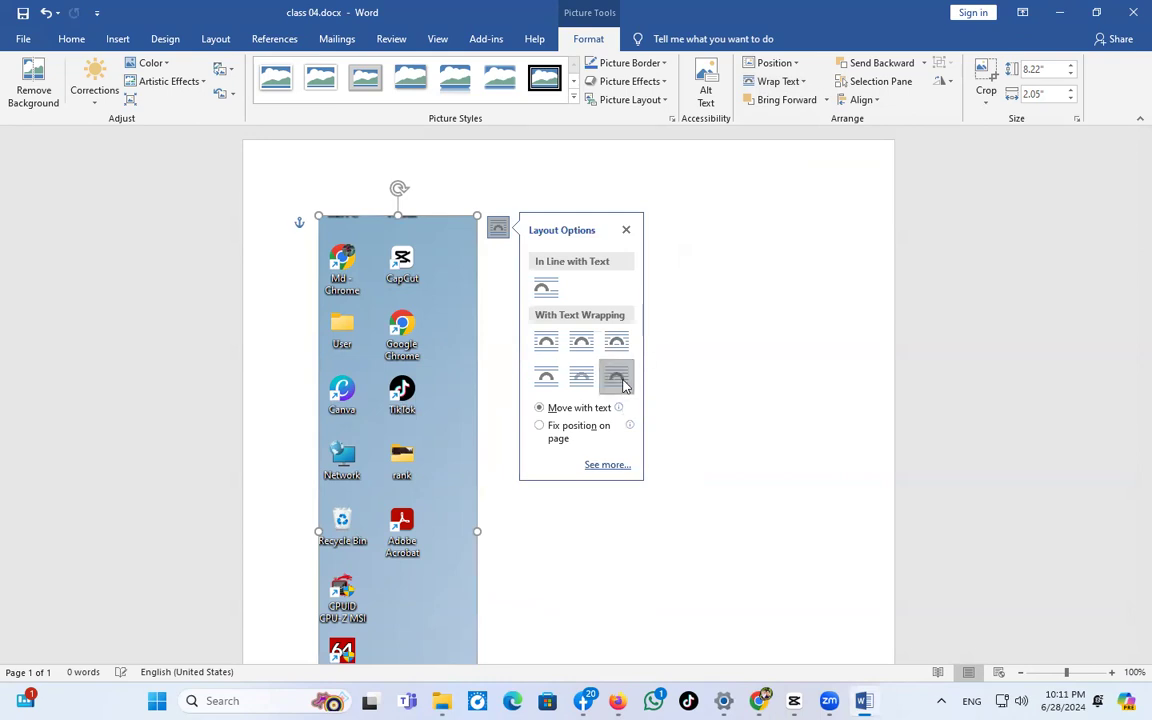
Move the desktop clipping towards the middle of the page and shrink its height to about 2.07".
left_click_drag(406, 308, 520, 188)
left_click_drag(567, 260, 594, 434)
scroll(594, 434, "down", 3)
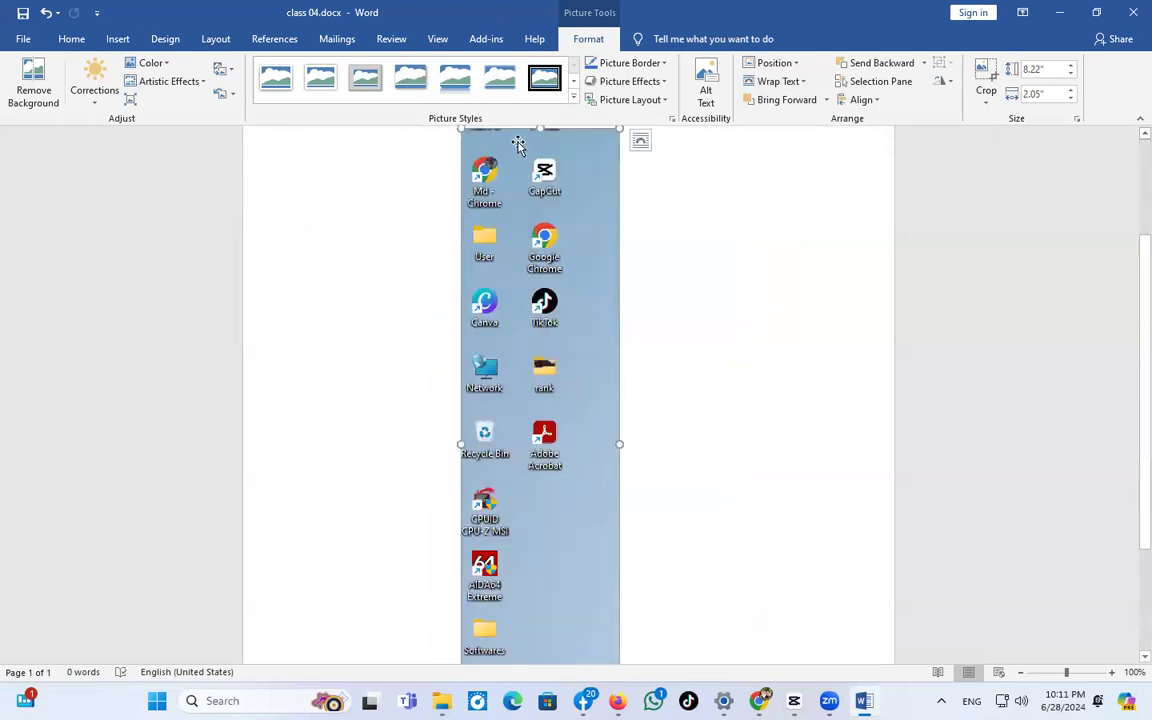
left_click_drag(540, 128, 548, 597)
scroll(532, 537, "down", 3)
left_click_drag(532, 537, 607, 294)
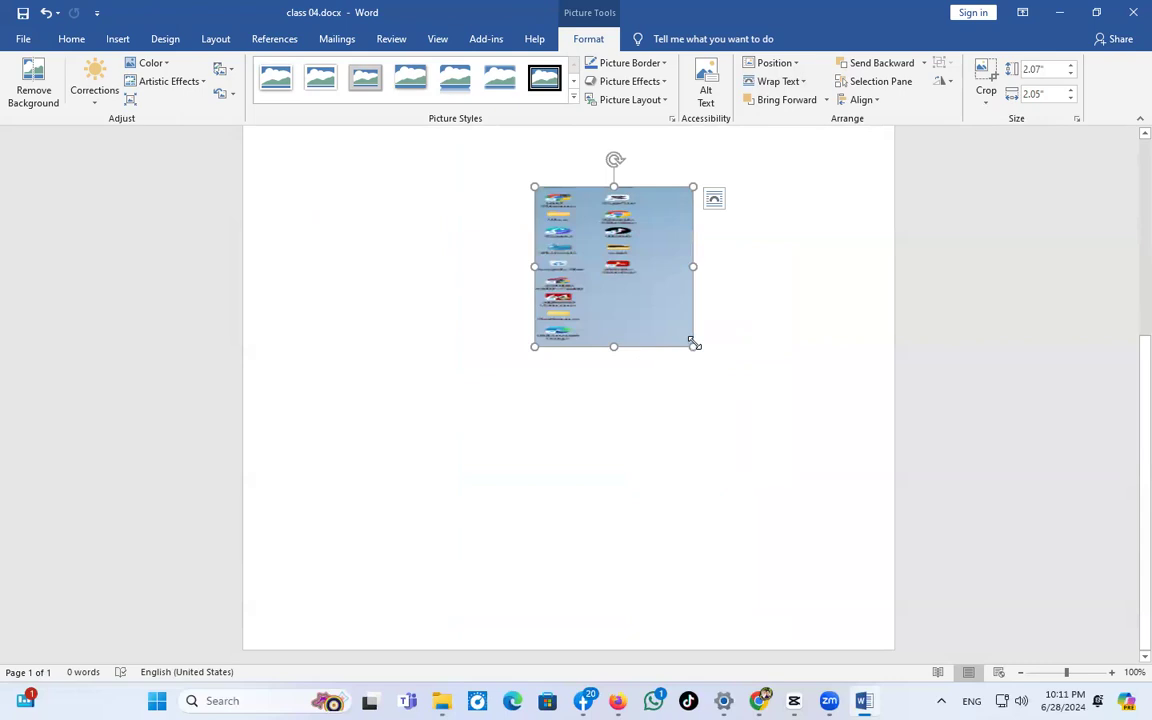
Move the shrunken clipping higher on the page and stretch it vertically into a tall picture.
left_click(609, 455)
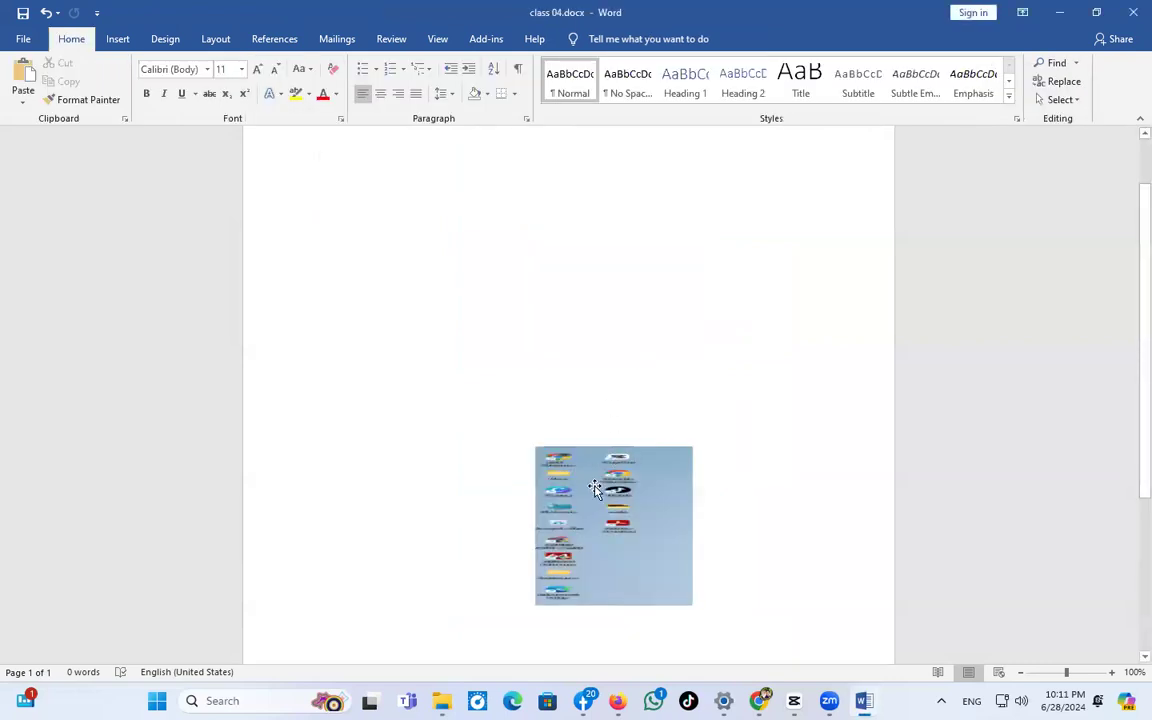
left_click_drag(594, 485, 586, 231)
left_click_drag(607, 338, 583, 696)
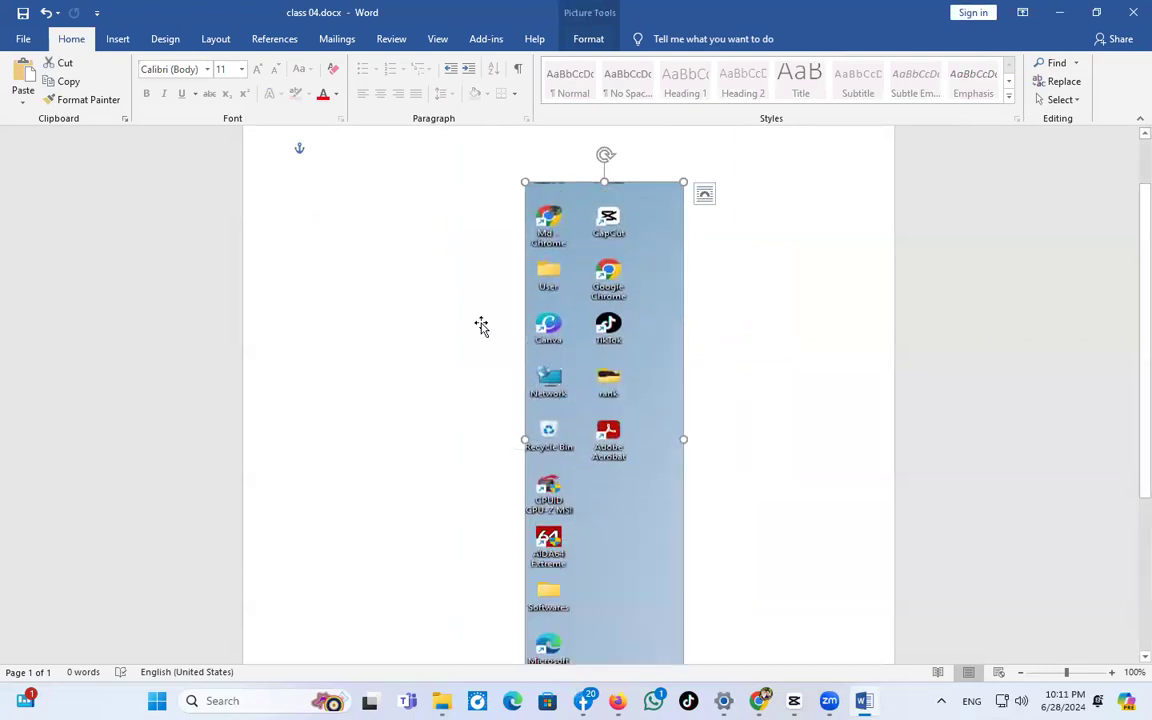
Move the tall clipping up the page, shrink it to a small strip and place it near the page's middle.
left_click_drag(551, 408, 481, 326)
left_click_drag(614, 613, 463, 228)
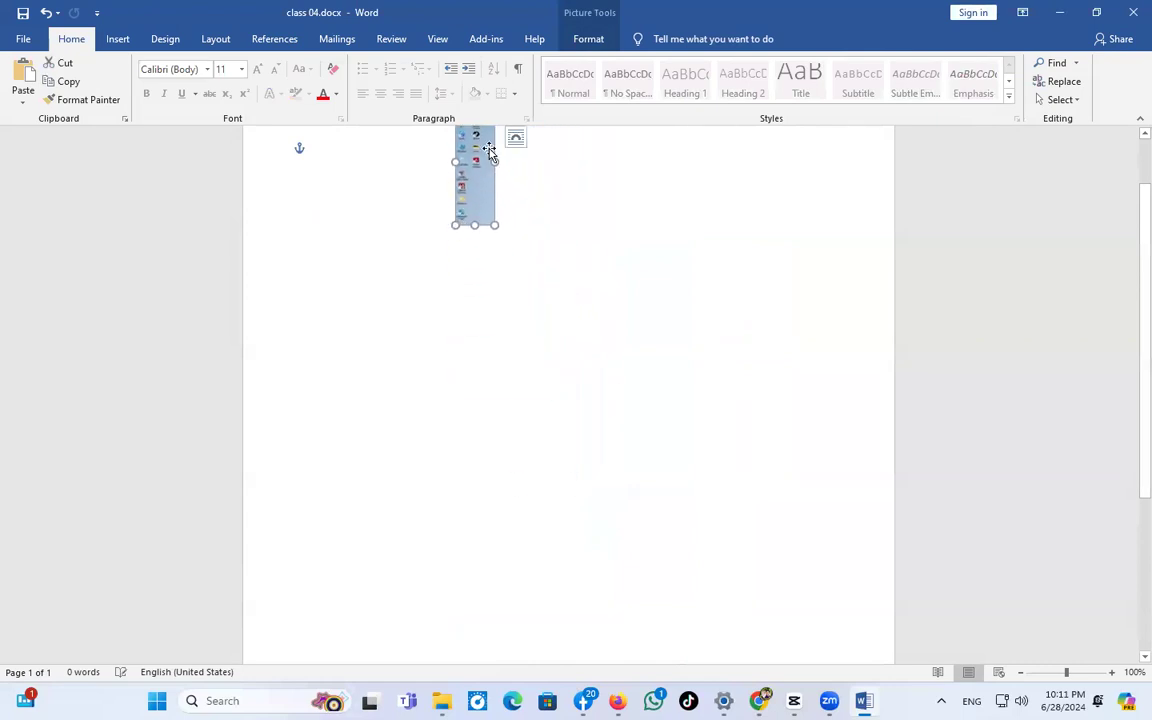
left_click_drag(531, 283, 538, 329)
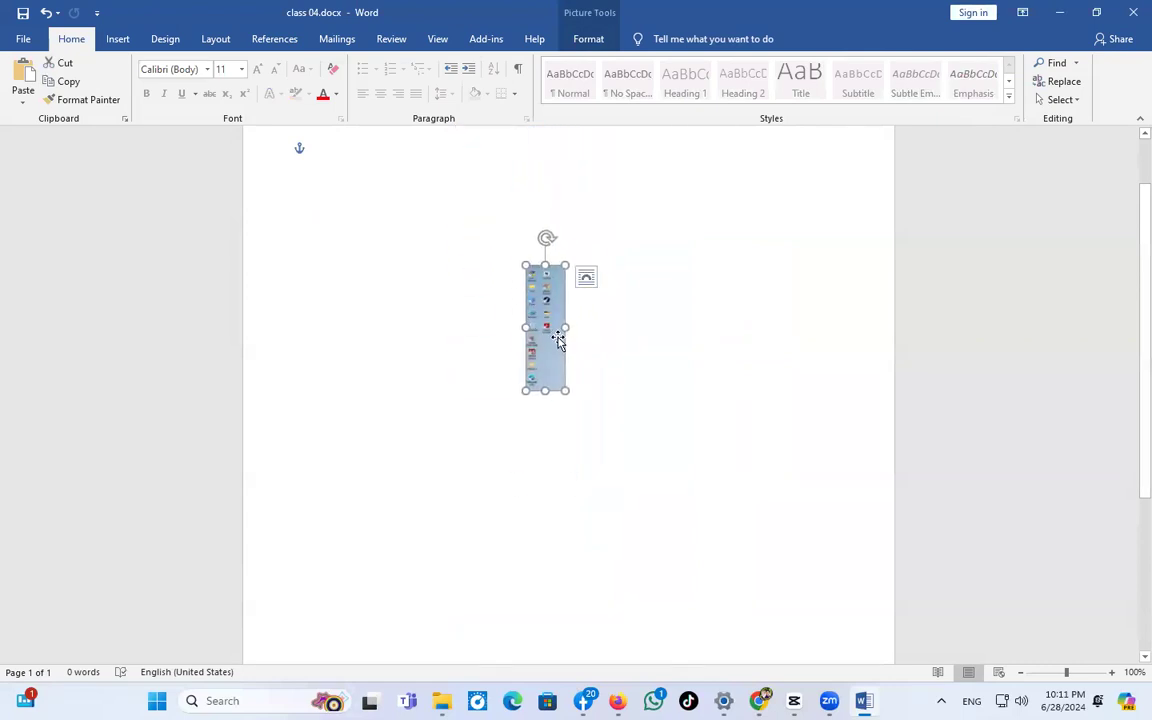
Enlarge the small clipping into a tall picture and stretch its upper edge slightly higher.
left_click_drag(566, 390, 643, 550)
left_click_drag(576, 265, 622, 247)
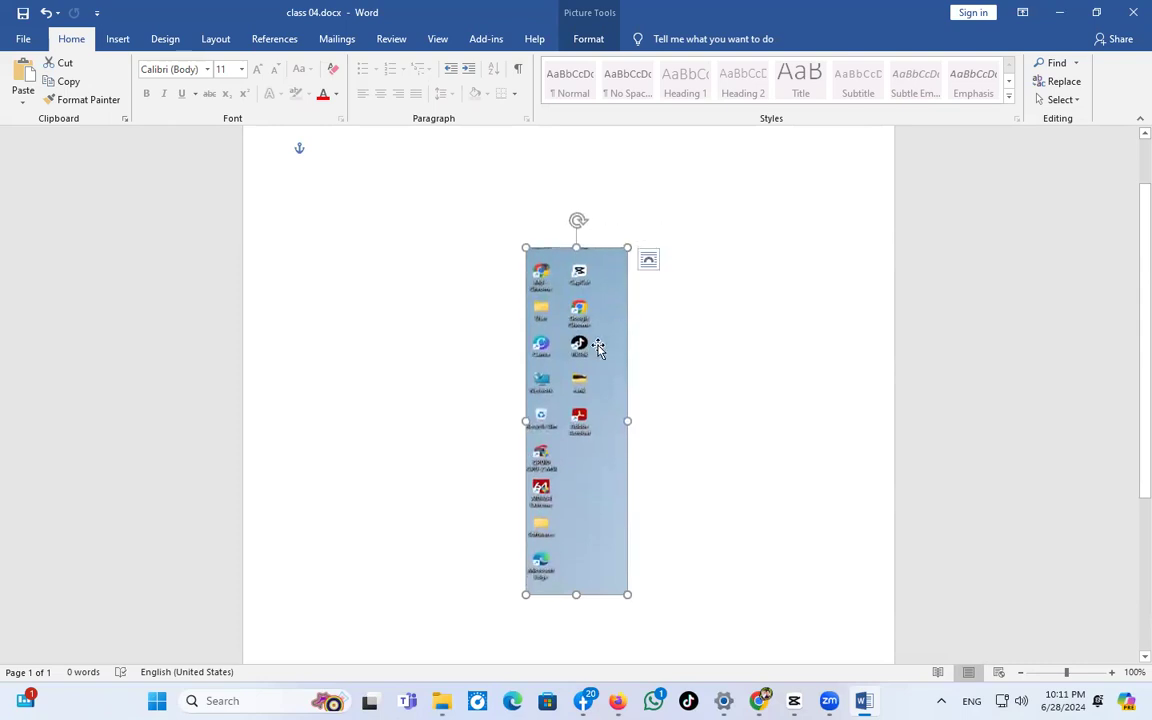
left_click_drag(626, 595, 630, 406)
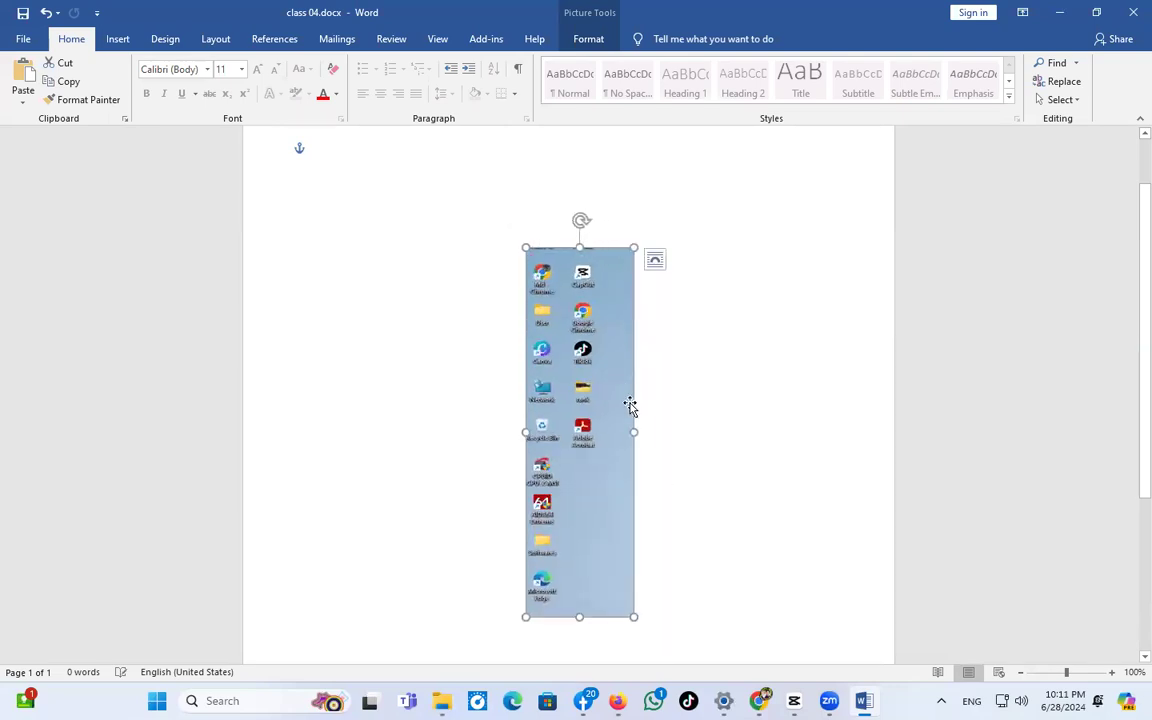
left_click_drag(582, 248, 617, 245)
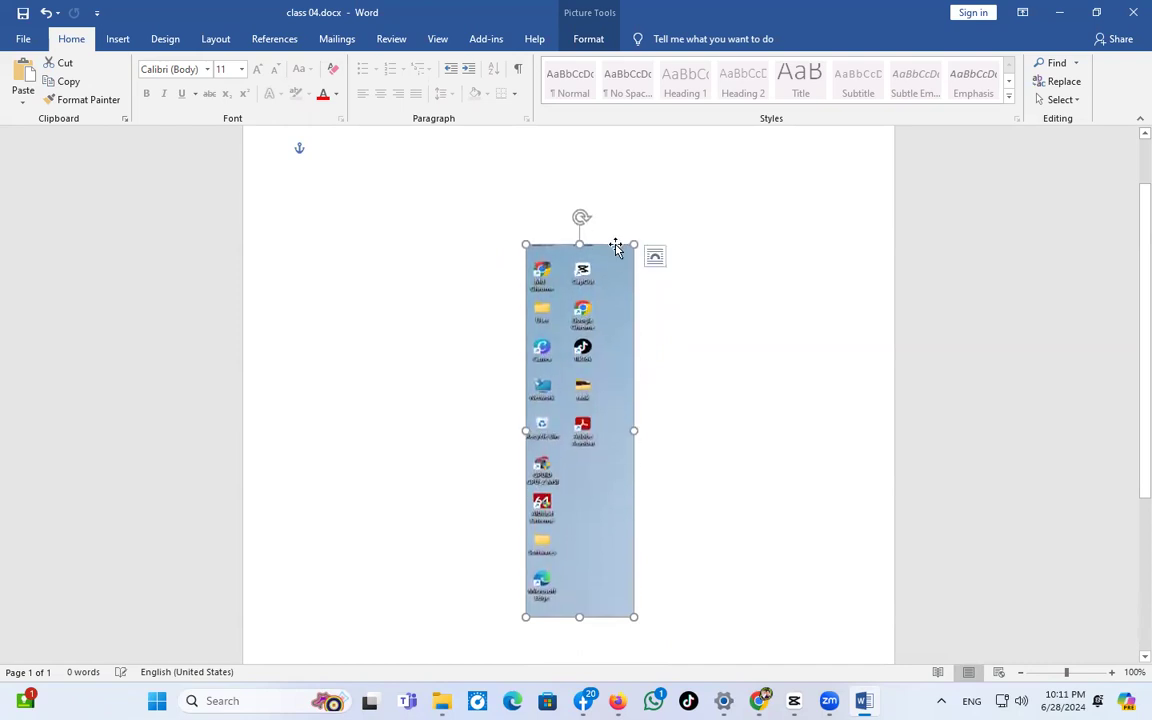
Move the clipping to the page's left side and across to overhang its right edge.
left_click_drag(618, 382, 372, 374)
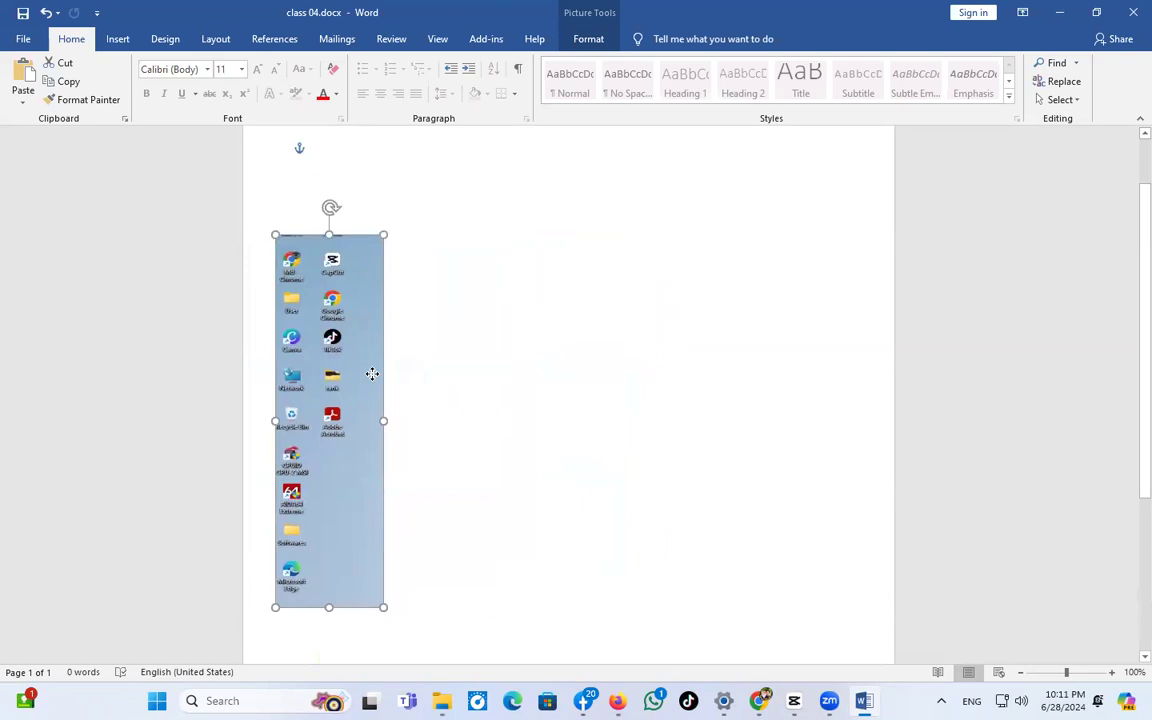
left_click_drag(326, 325, 324, 325)
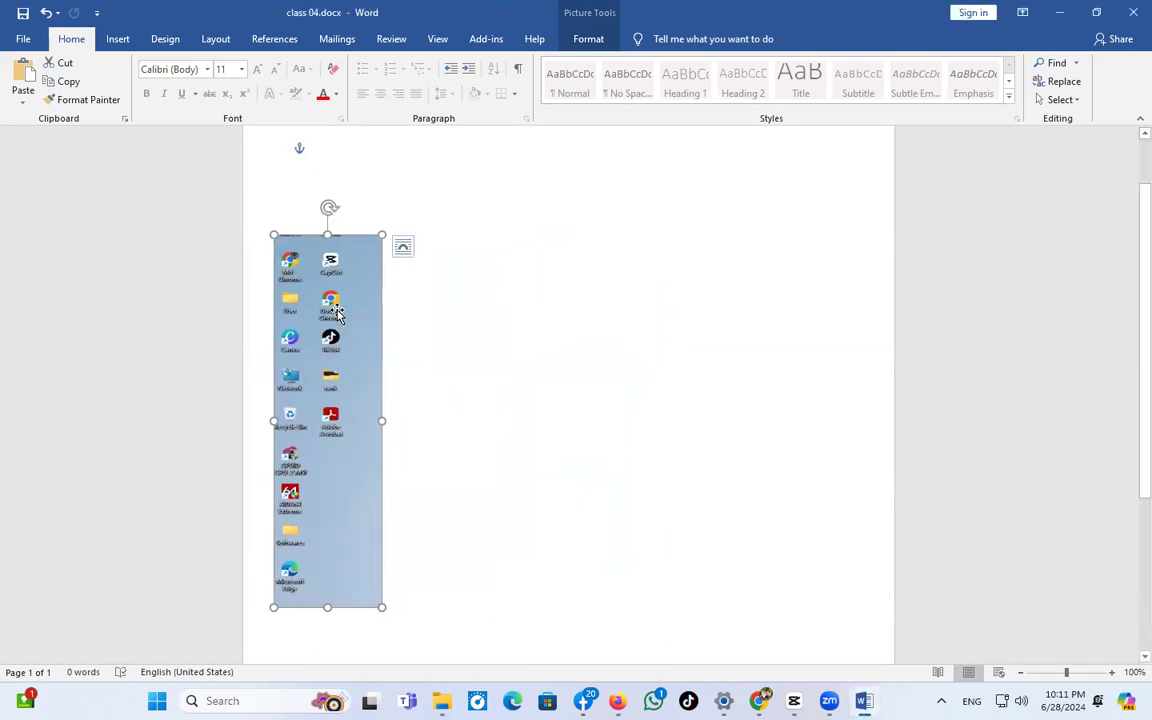
left_click_drag(334, 312, 900, 271)
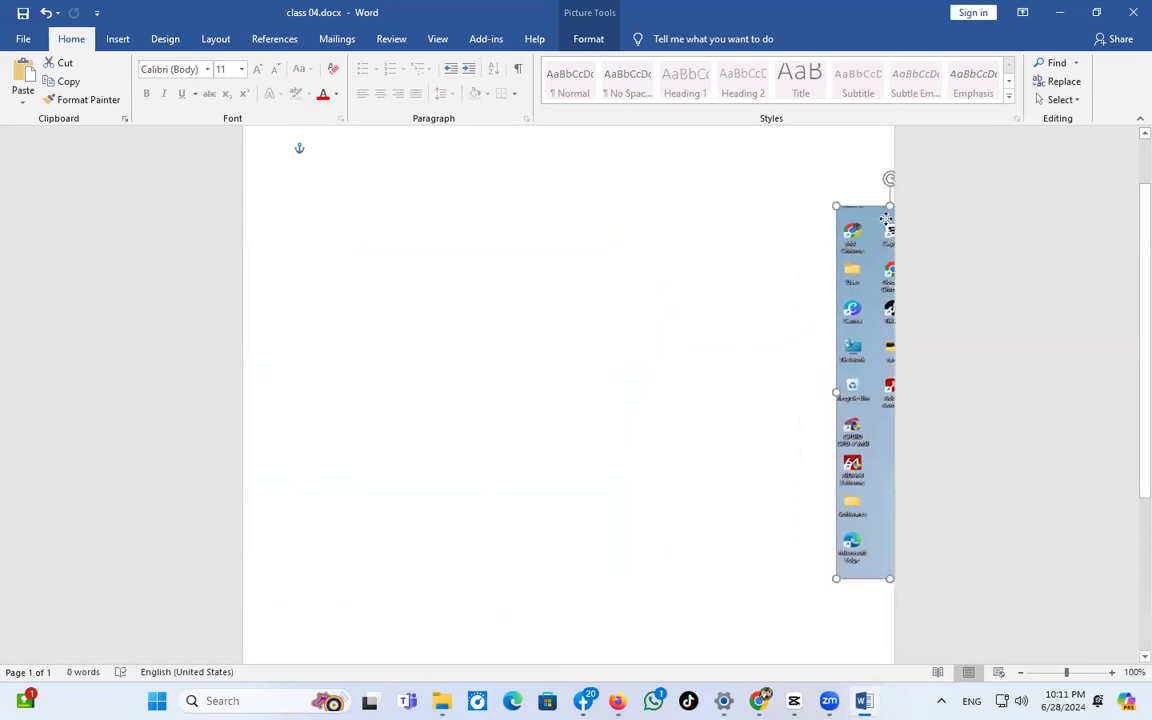
left_click_drag(886, 218, 884, 182)
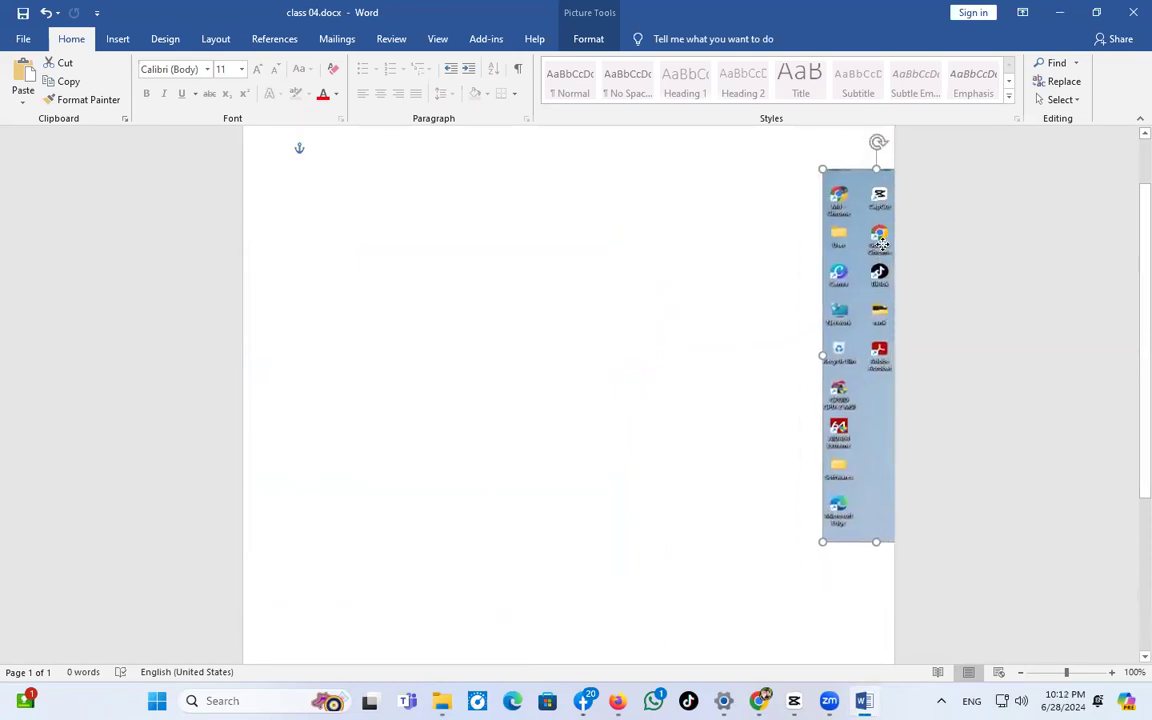
left_click_drag(883, 245, 913, 298)
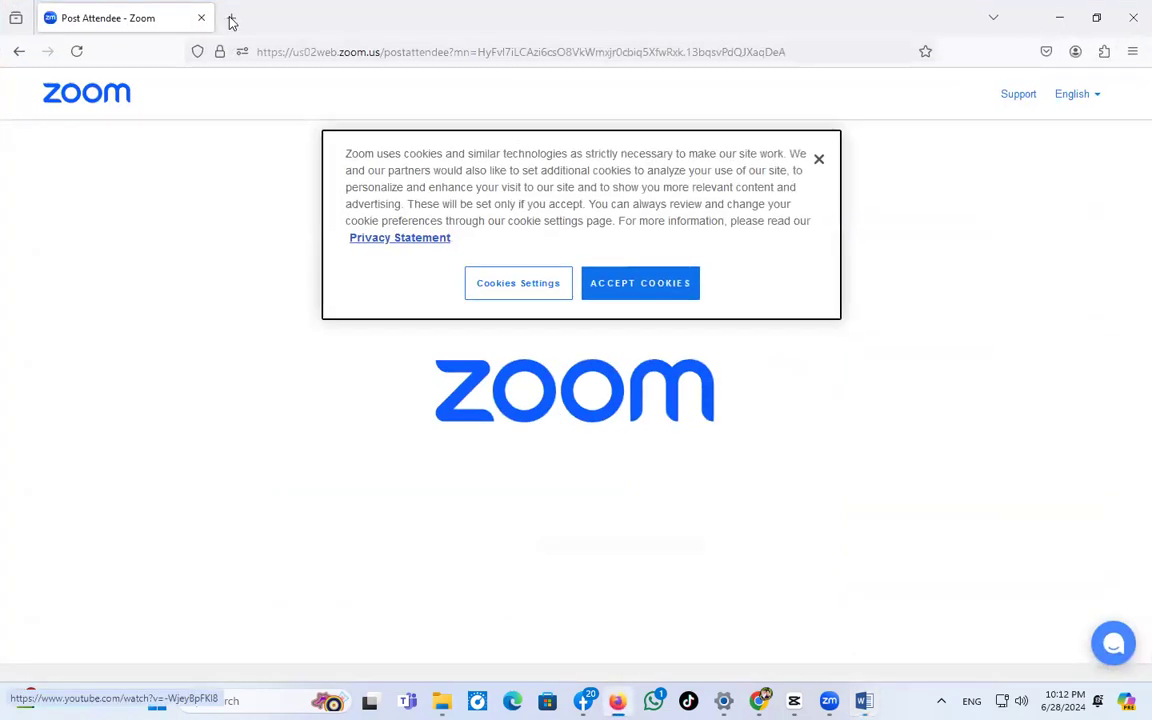
Search the web for "light short" in a new Firefox tab.
left_click(231, 21)
type("light")
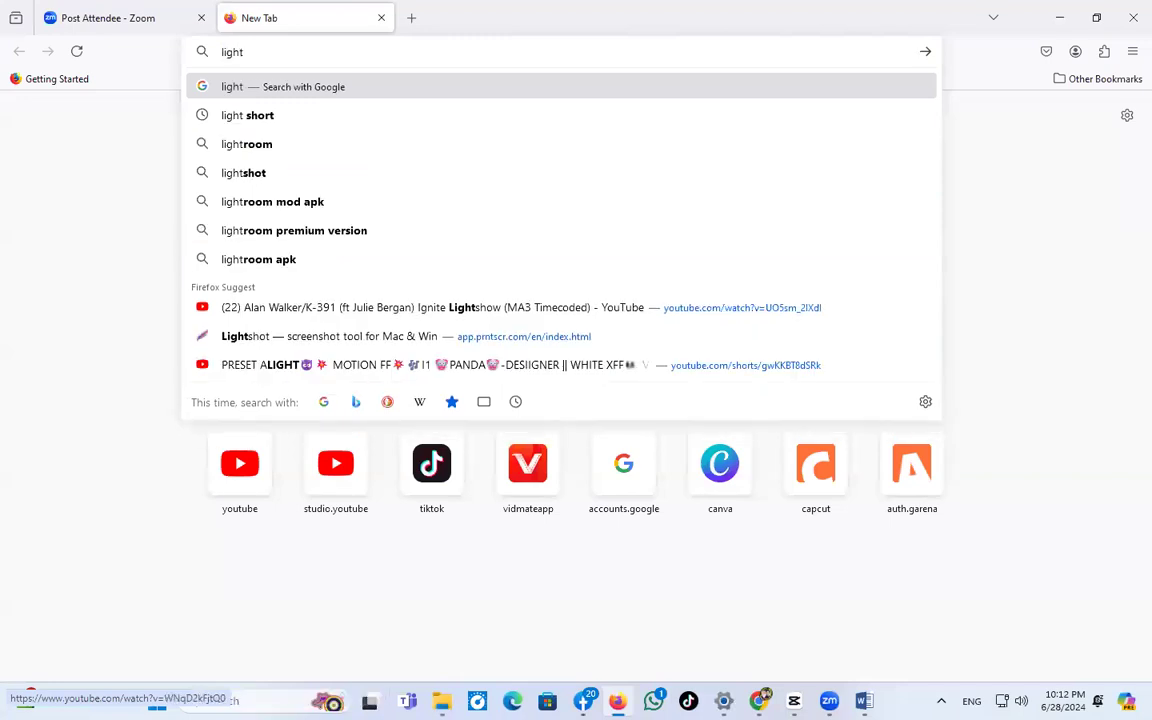
key("Down")
key("Return")
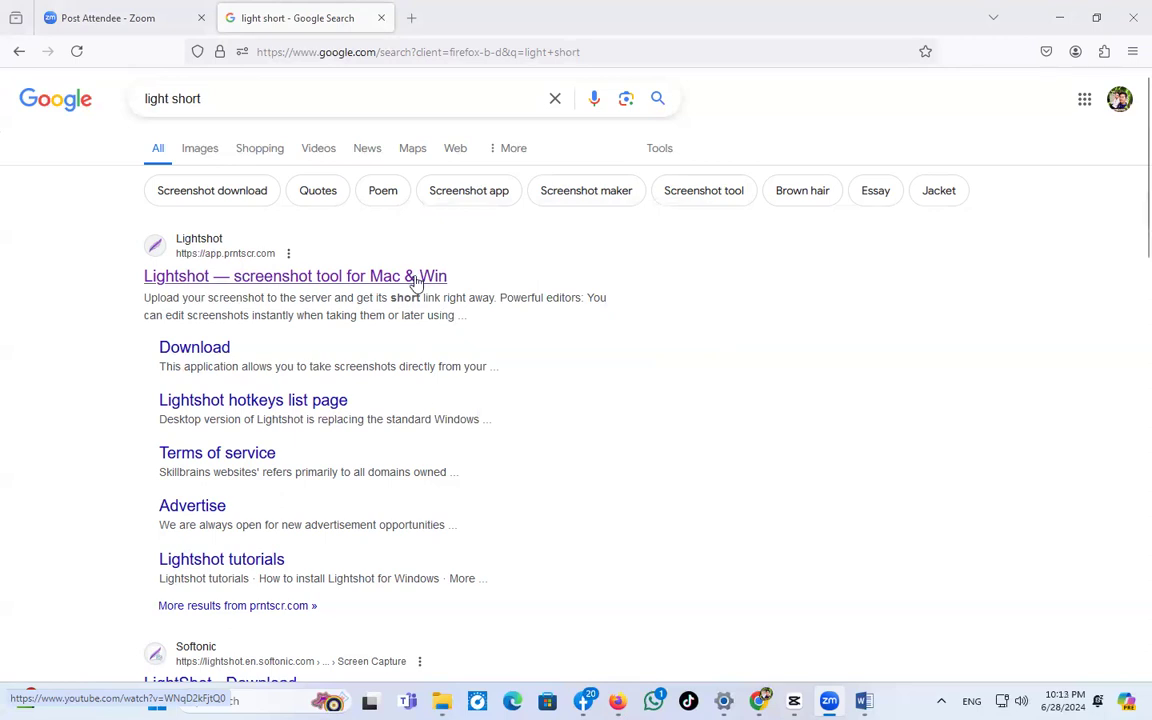
Download Lightshot for Windows from its download page and show the installer in its folder.
left_click(197, 352)
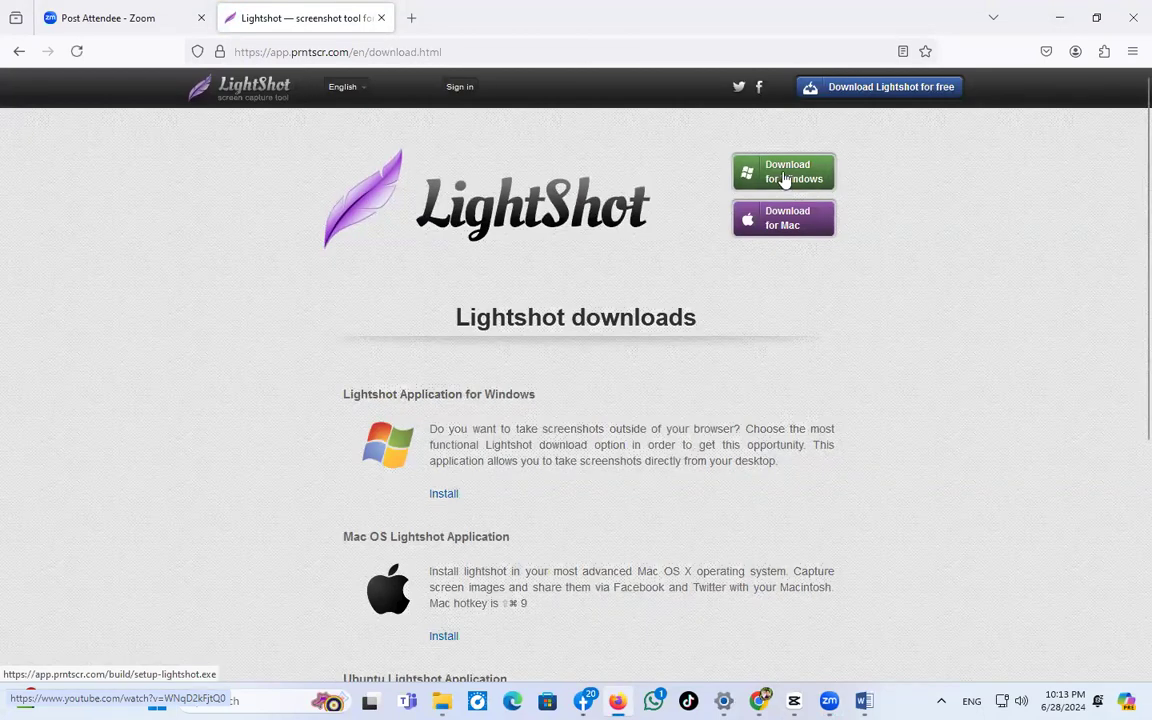
left_click(789, 177)
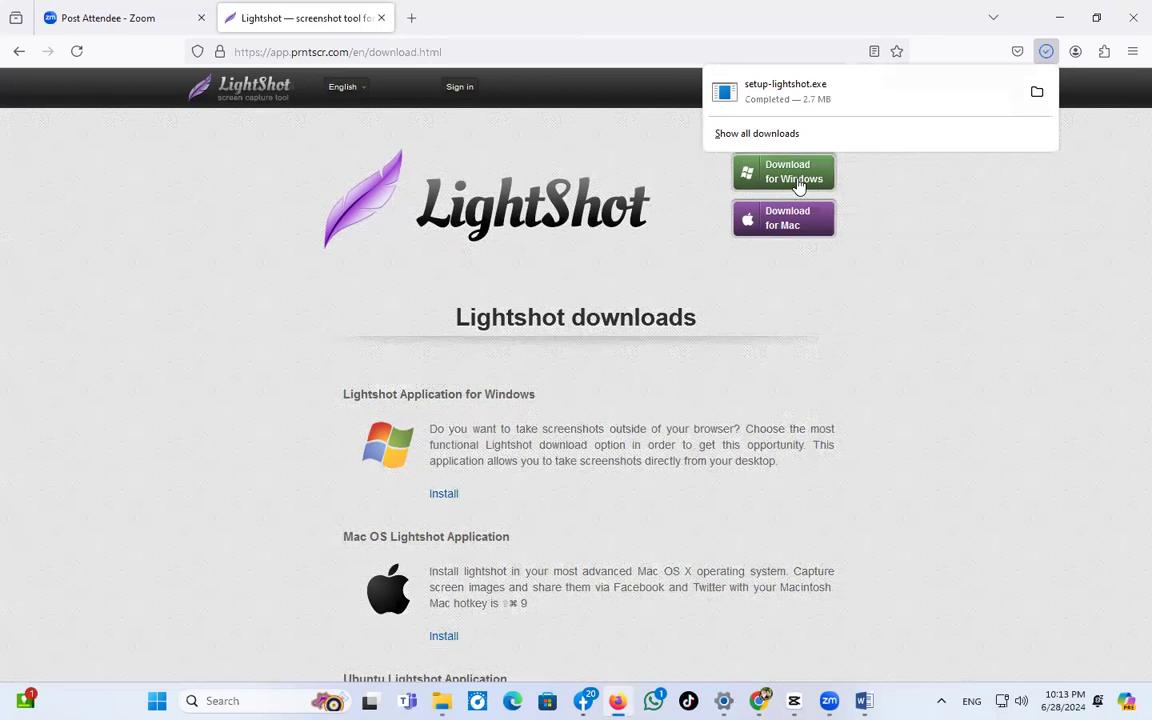
left_click(1036, 93)
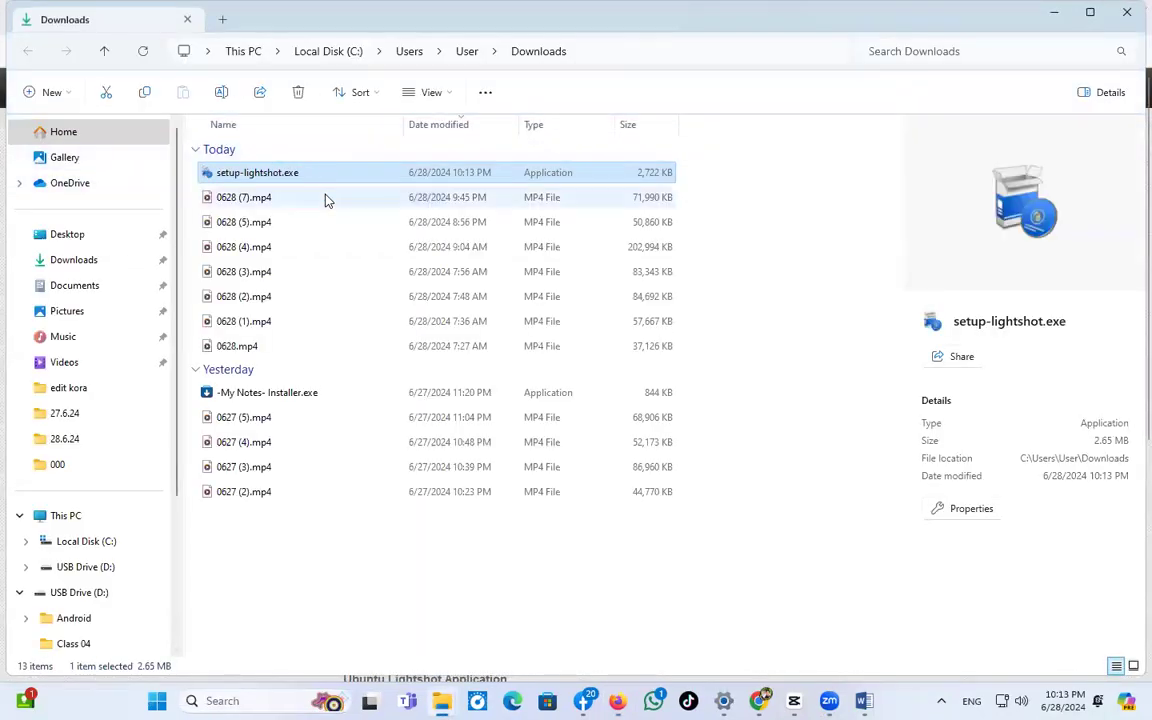
Run setup-lightshot.exe in English, accept the license agreement, install Lightshot and return to the Lightshot downloads page.
double_click(415, 175)
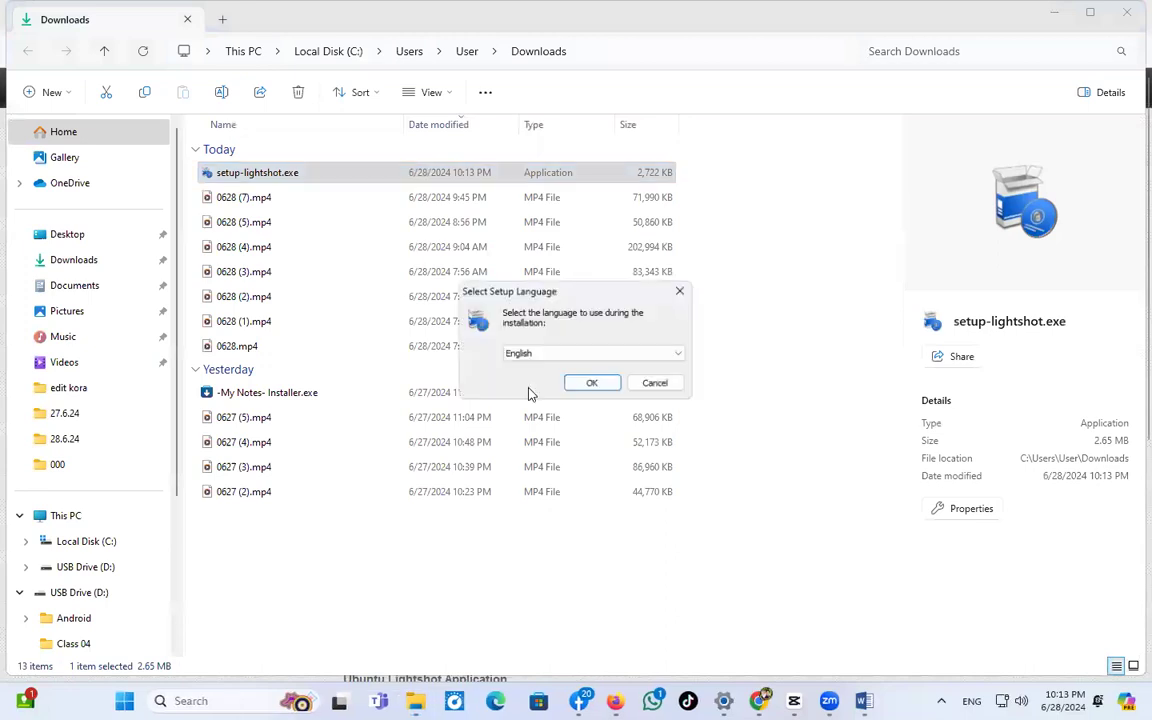
left_click(592, 384)
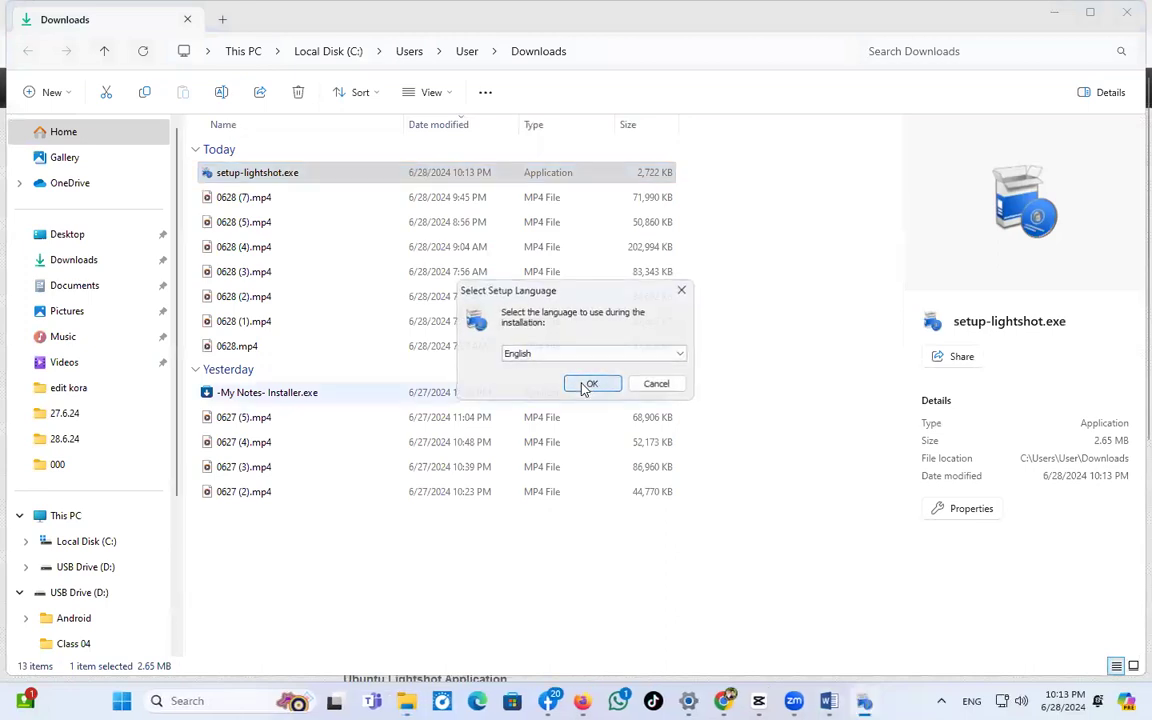
left_click(415, 428)
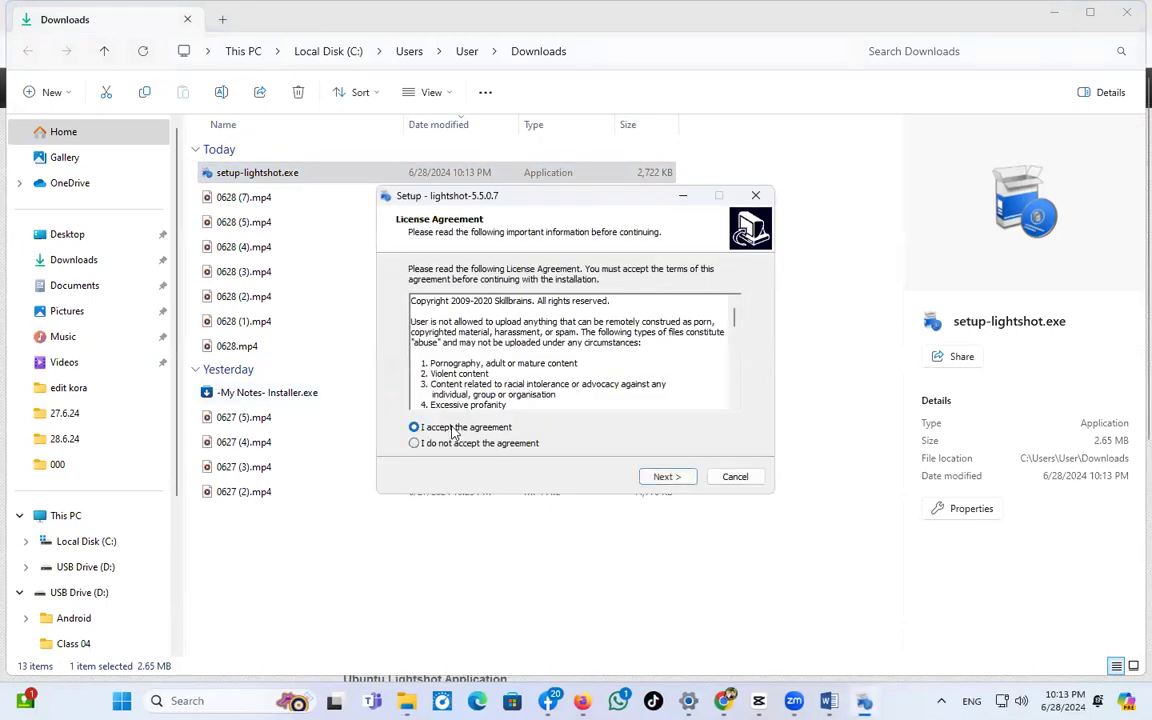
scroll(515, 400, "down", 8)
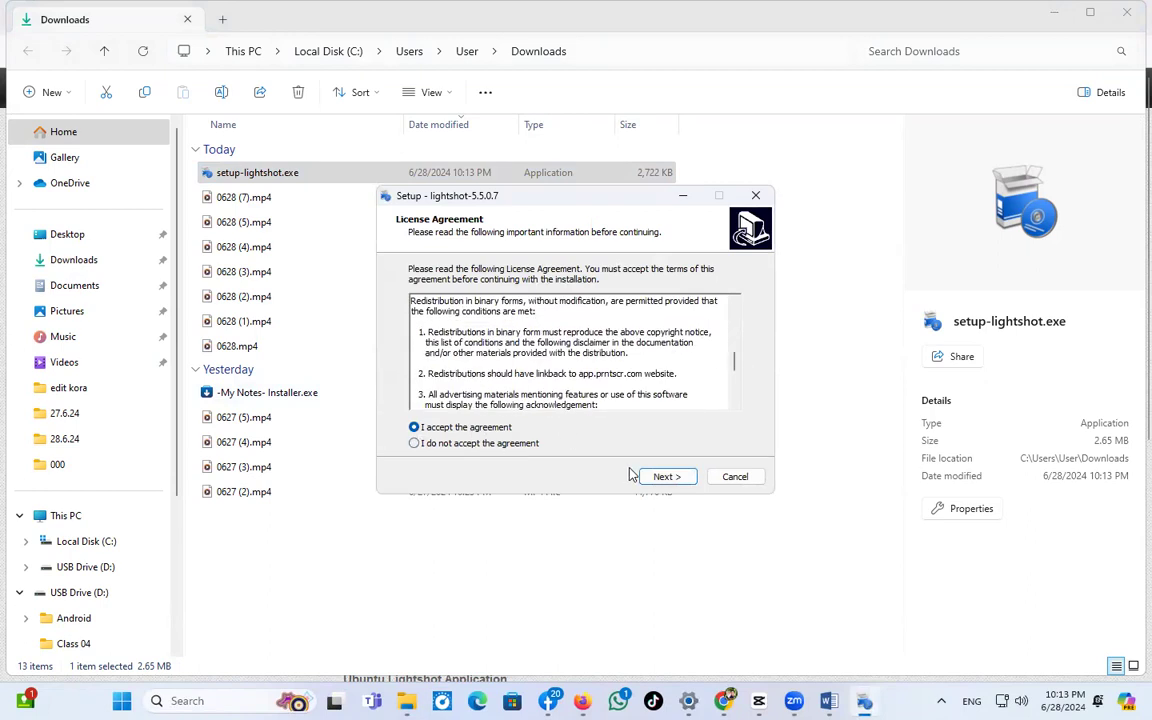
left_click(664, 476)
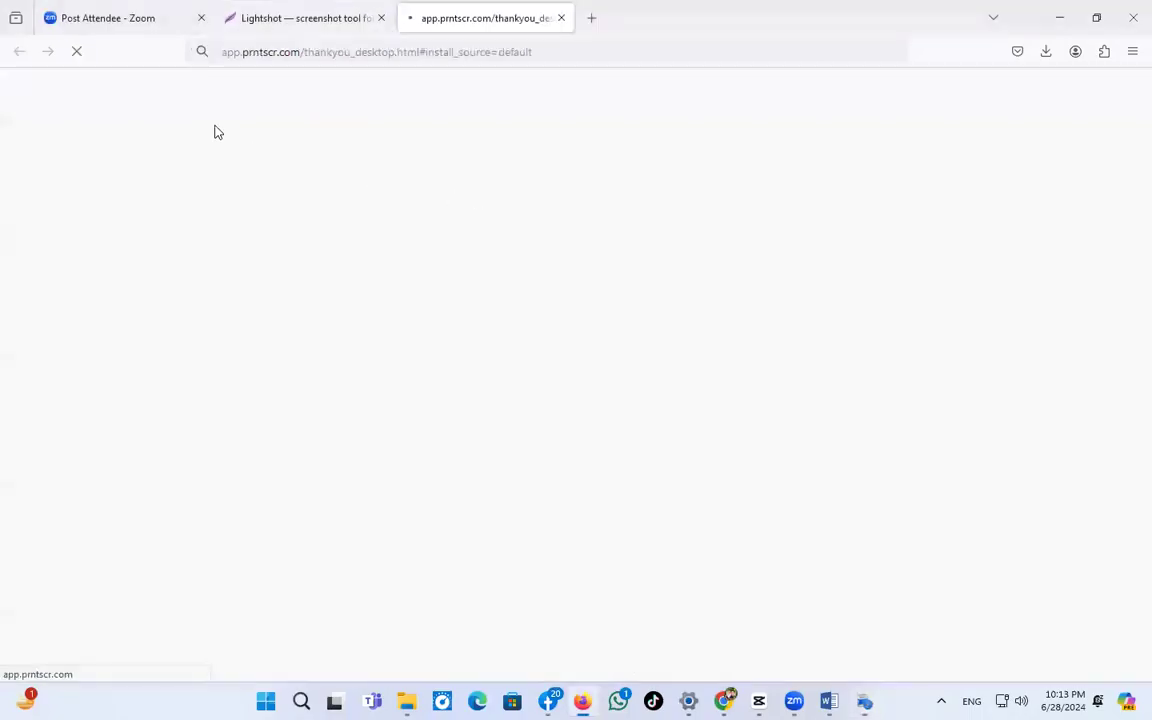
left_click(315, 28)
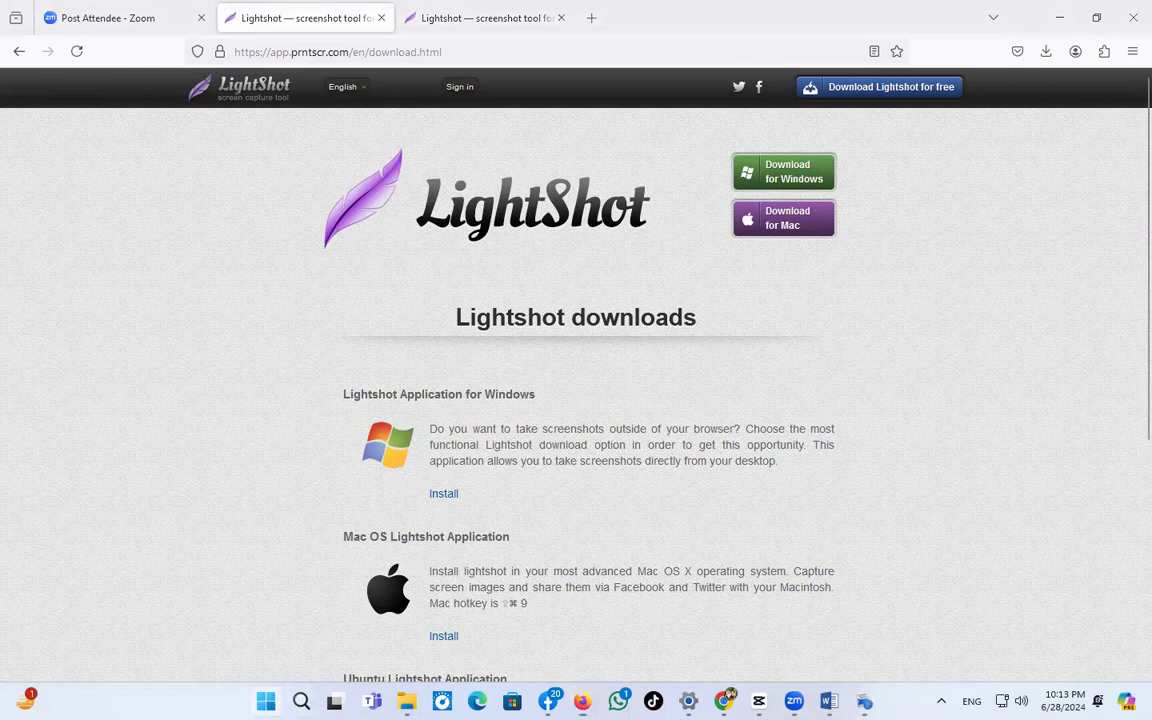
Find the Snipping Tool with a Windows search, start a new screenshot and capture a rectangular area around the LightShot logo.
key("super")
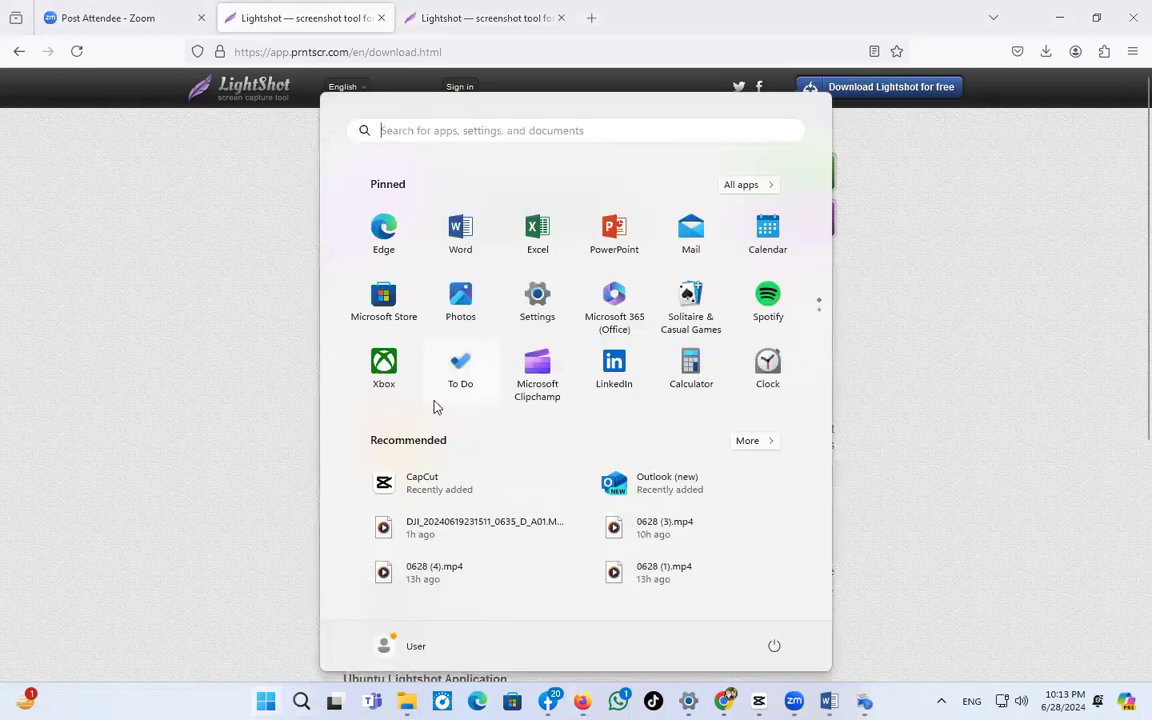
type("sn")
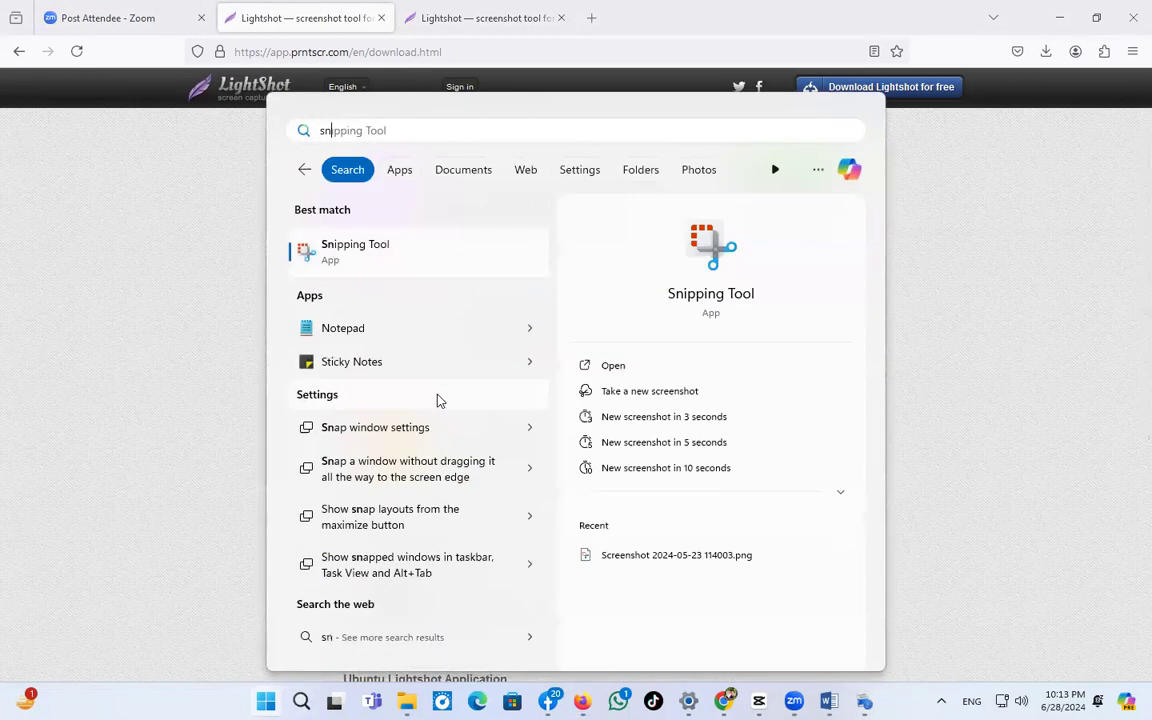
type("i")
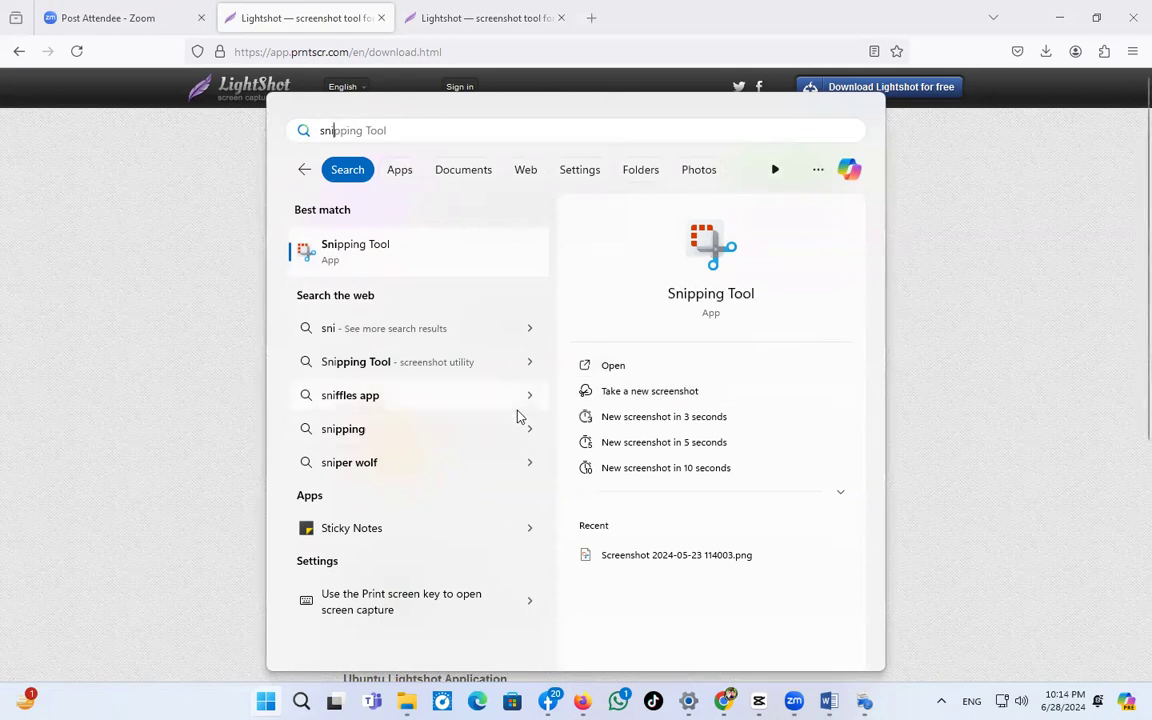
left_click(660, 400)
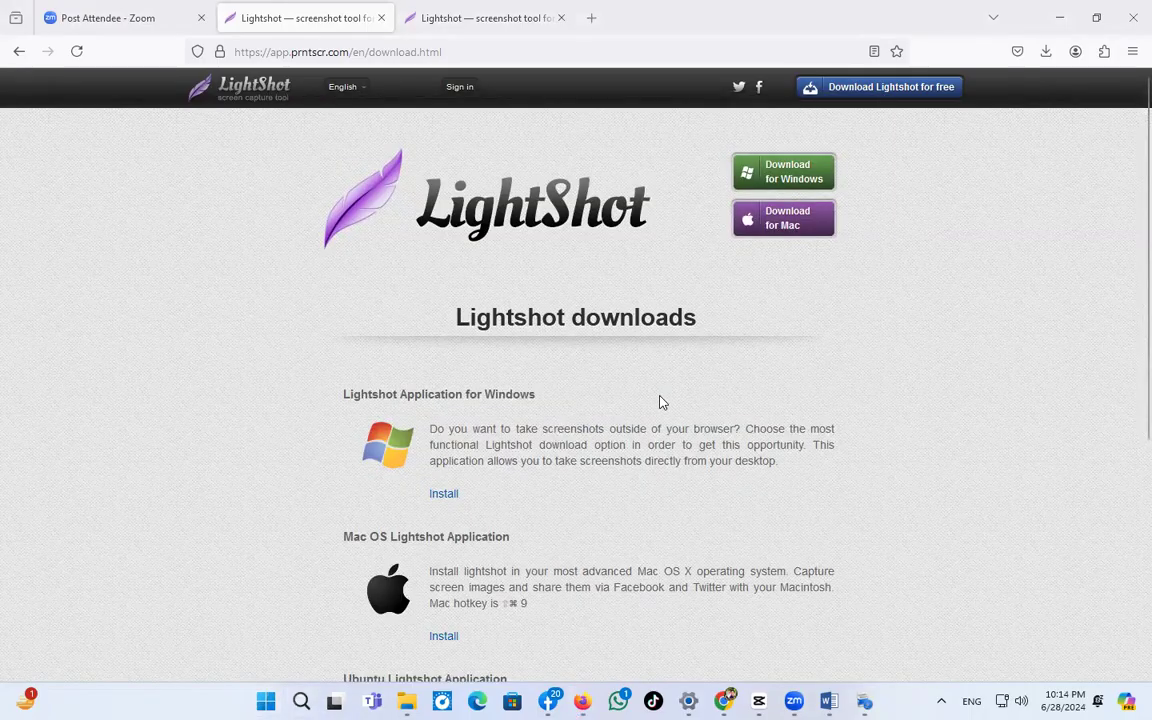
key("super+shift+s")
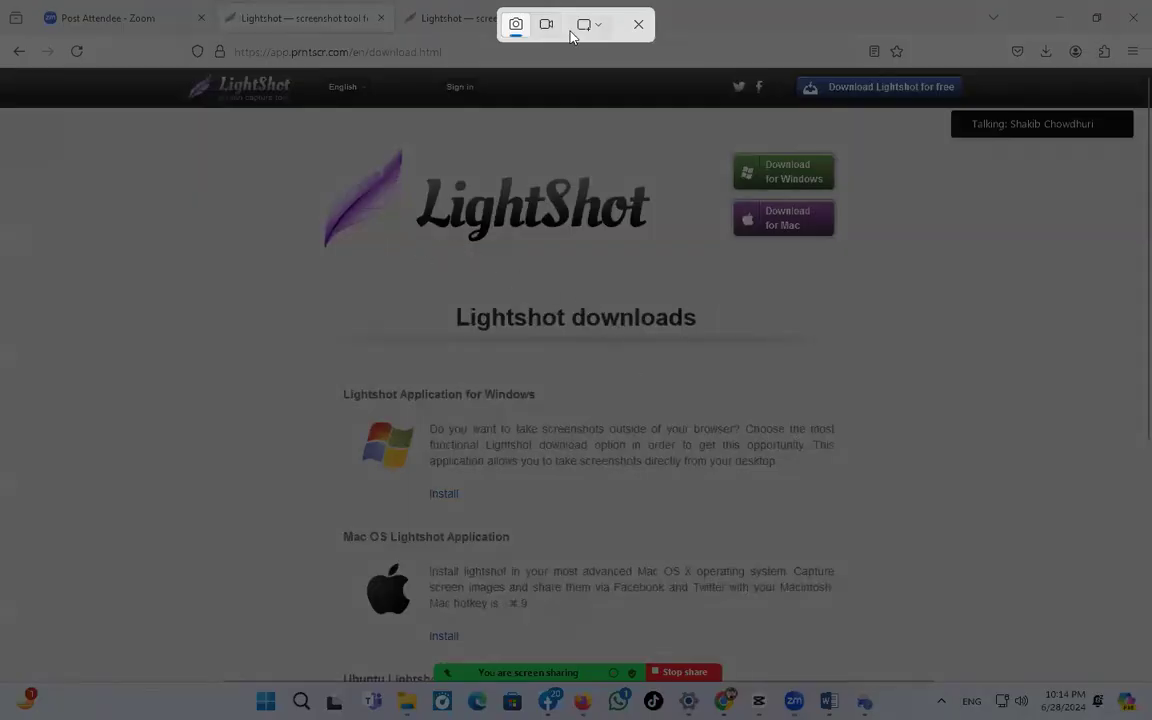
left_click_drag(437, 252, 665, 256)
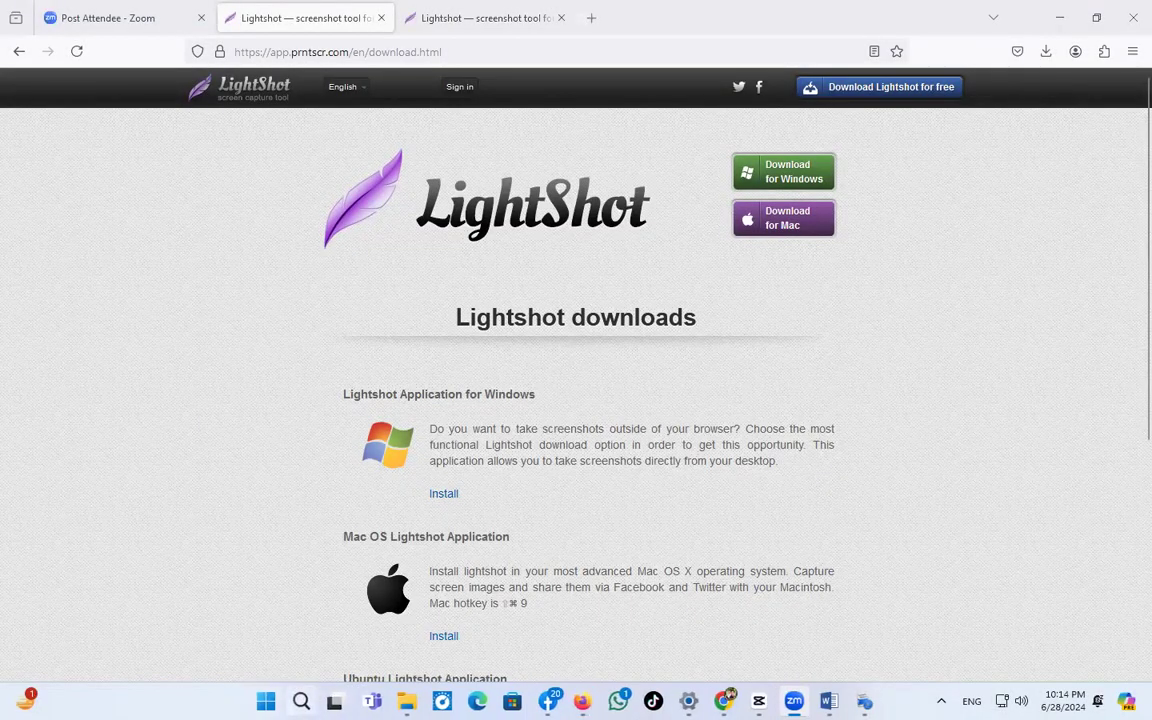
Start a new Snipping Tool screenshot in Freeform mode and capture a freehand area of the Lightshot downloads page.
key("super")
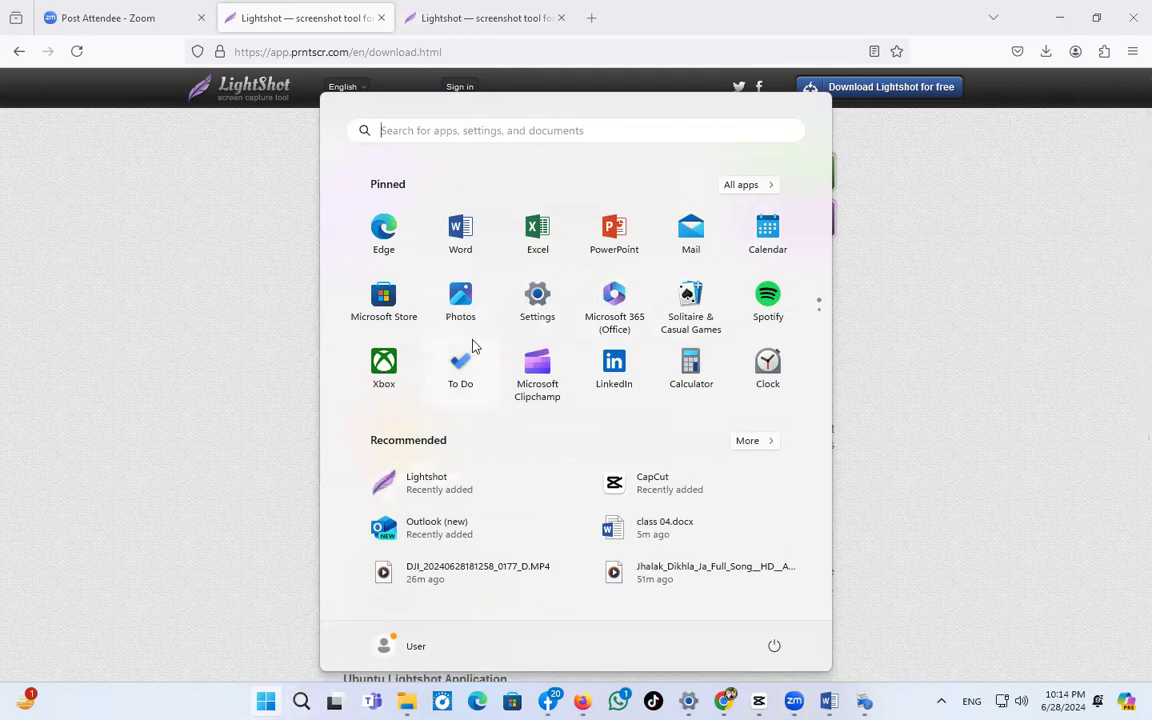
type("sn")
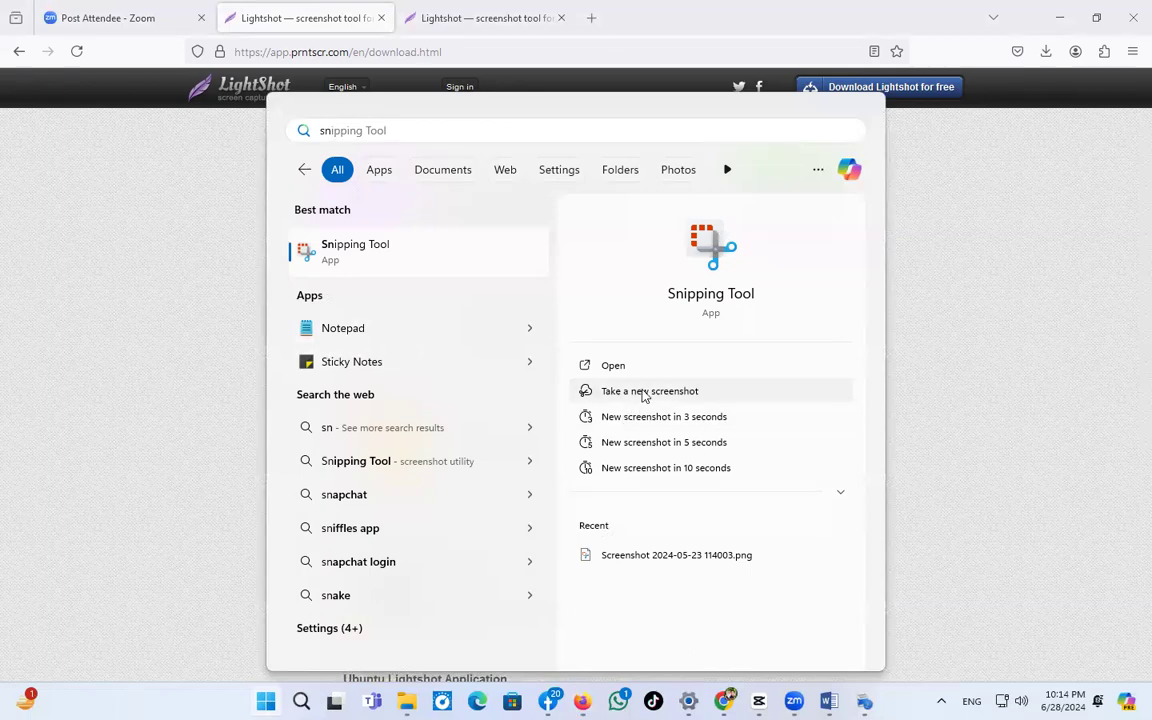
left_click(655, 391)
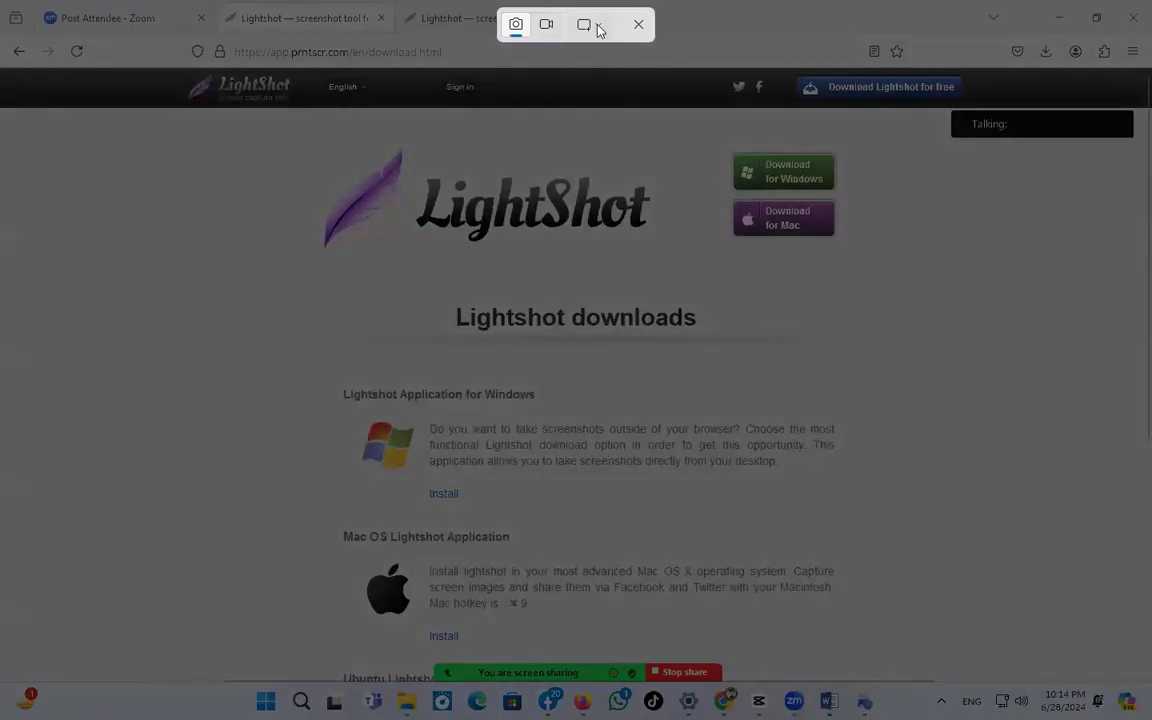
left_click(596, 27)
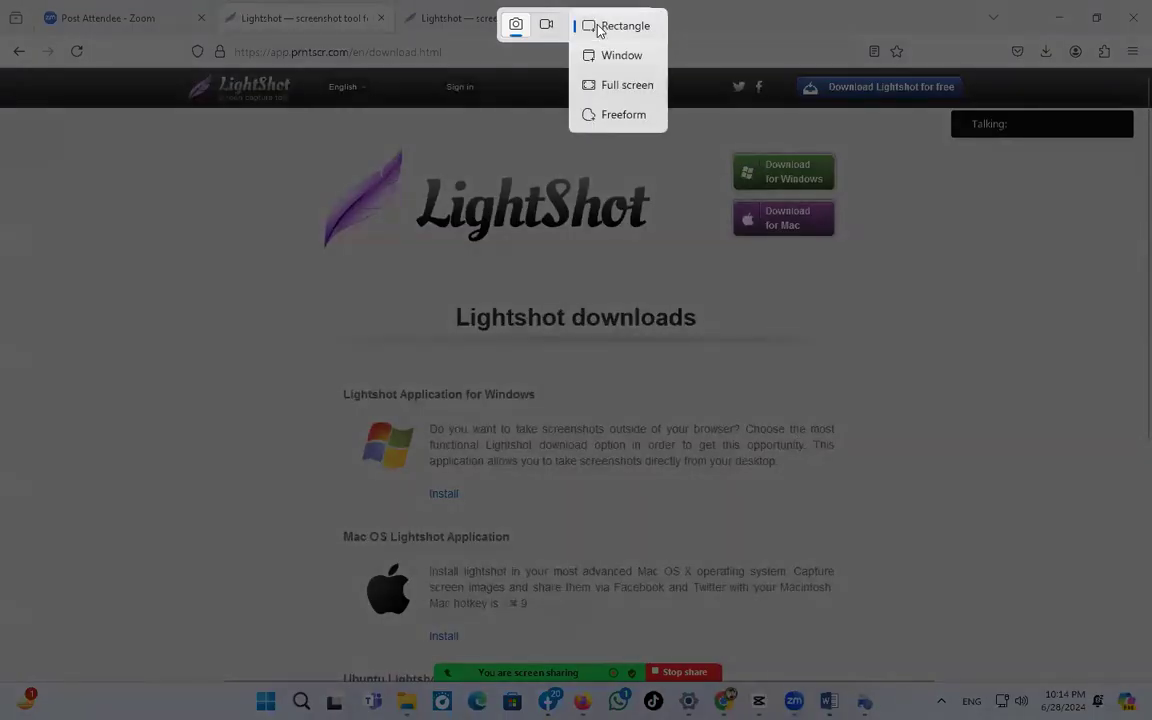
left_click(625, 115)
mouse_move(890, 175)
left_mouse_down()
mouse_move(728, 127)
mouse_move(380, 87)
mouse_move(254, 222)
mouse_move(490, 265)
mouse_move(440, 413)
mouse_move(610, 565)
mouse_move(870, 468)
mouse_move(953, 250)
mouse_move(650, 82)
left_mouse_up()
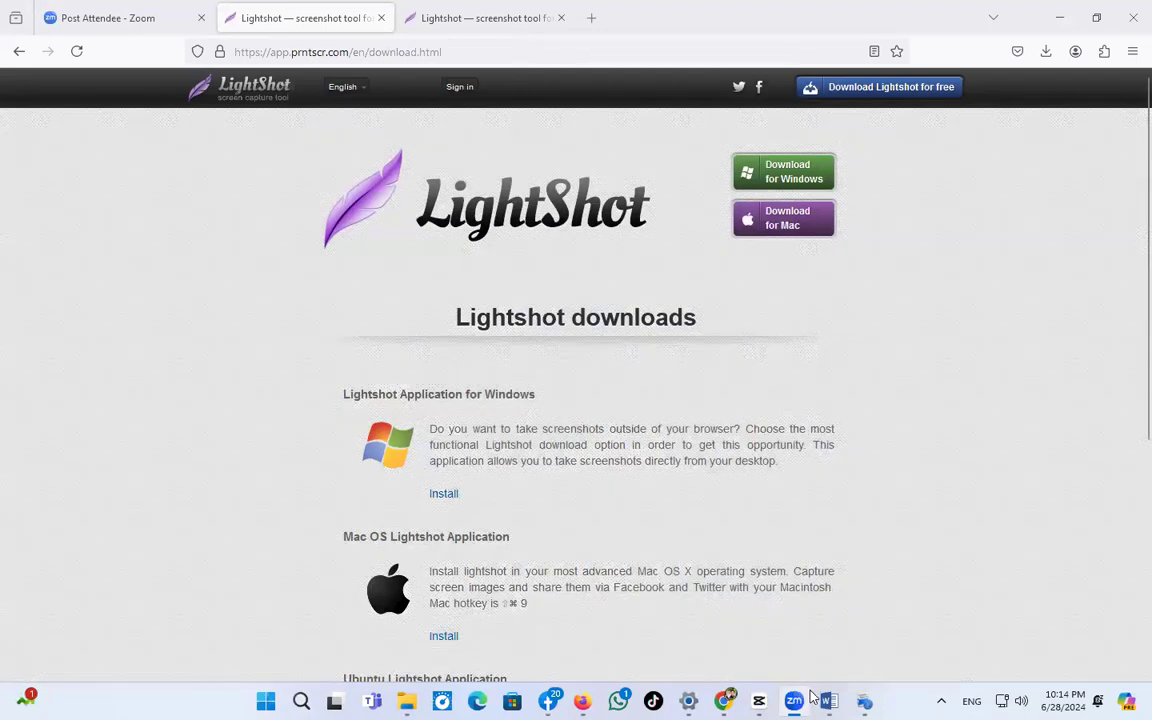
Bring the open Lightshot setup wizard back to the front.
mouse_move(796, 698)
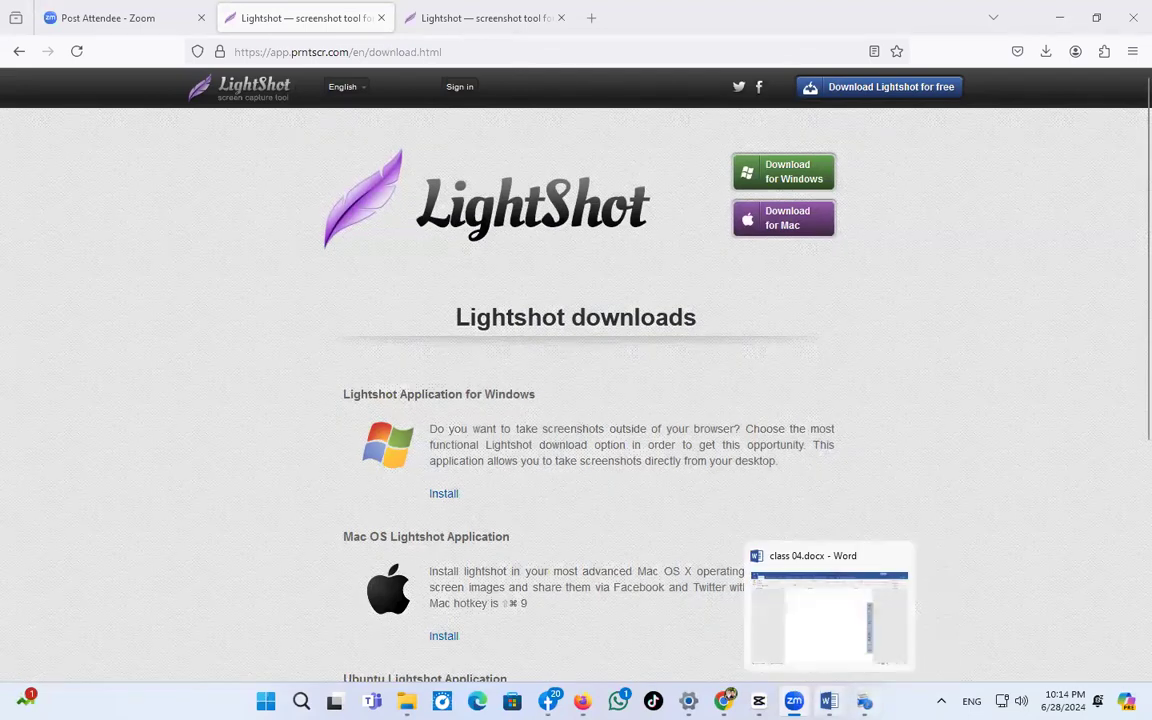
mouse_move(759, 700)
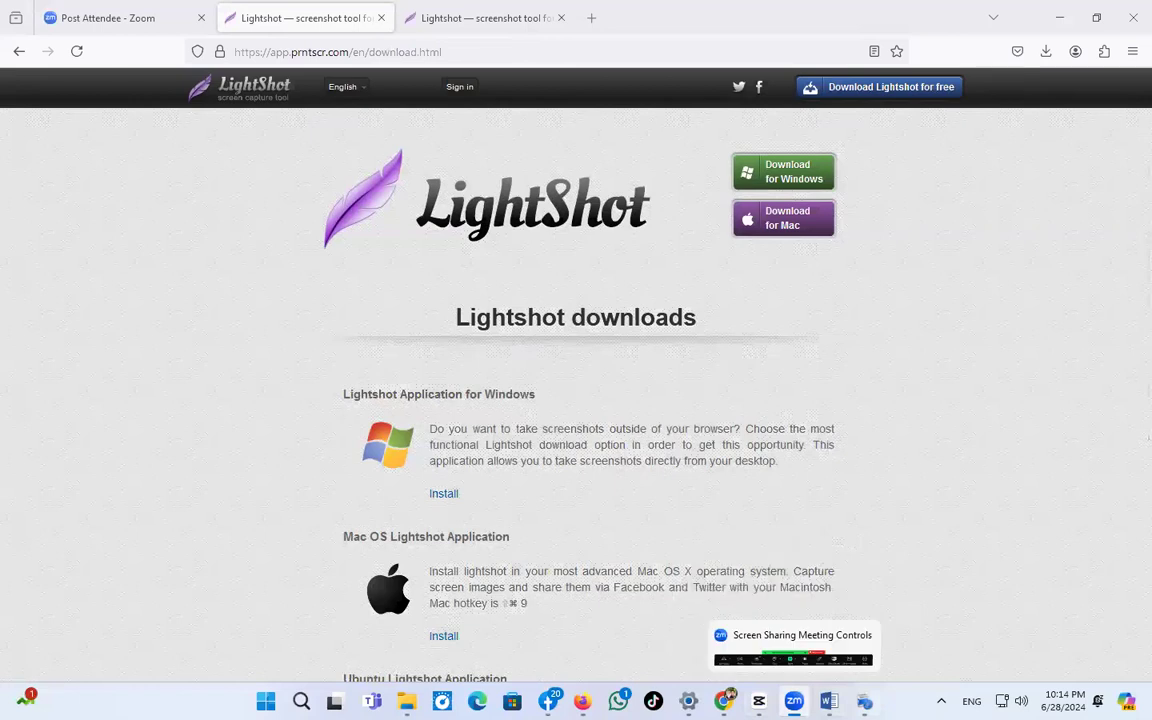
left_click(864, 701)
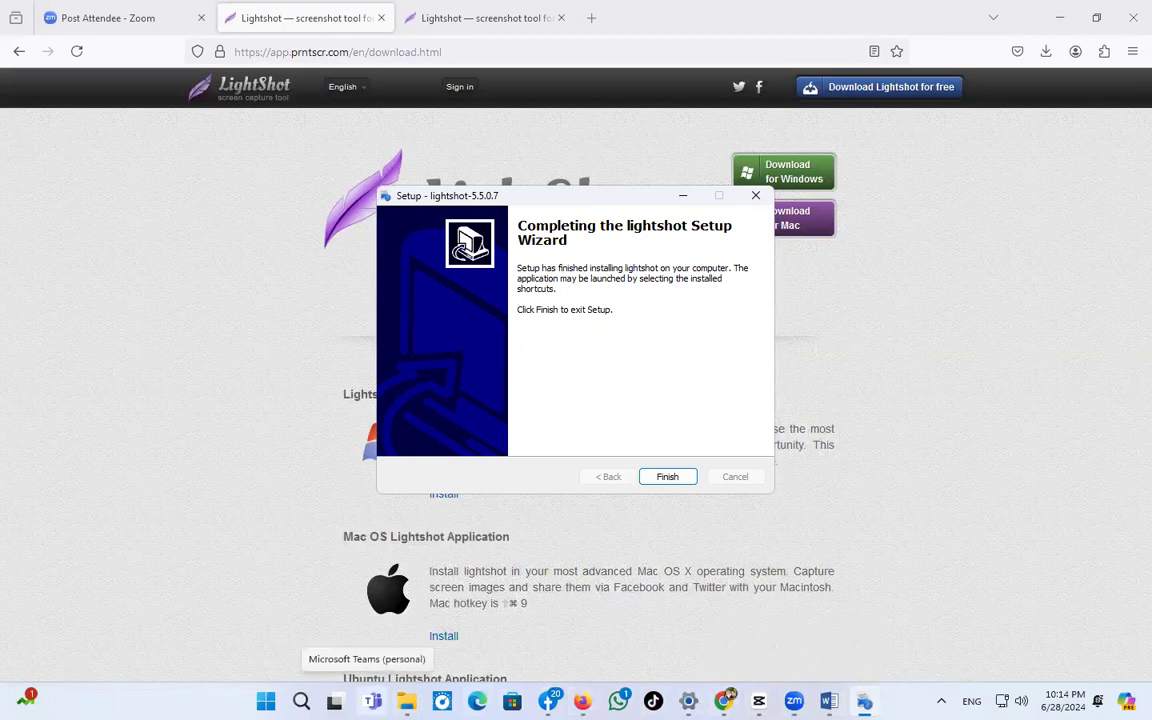
Minimize the browser, the Downloads folder and the remaining window to leave the Lightshot setup wizard over the desktop.
left_click(1058, 18)
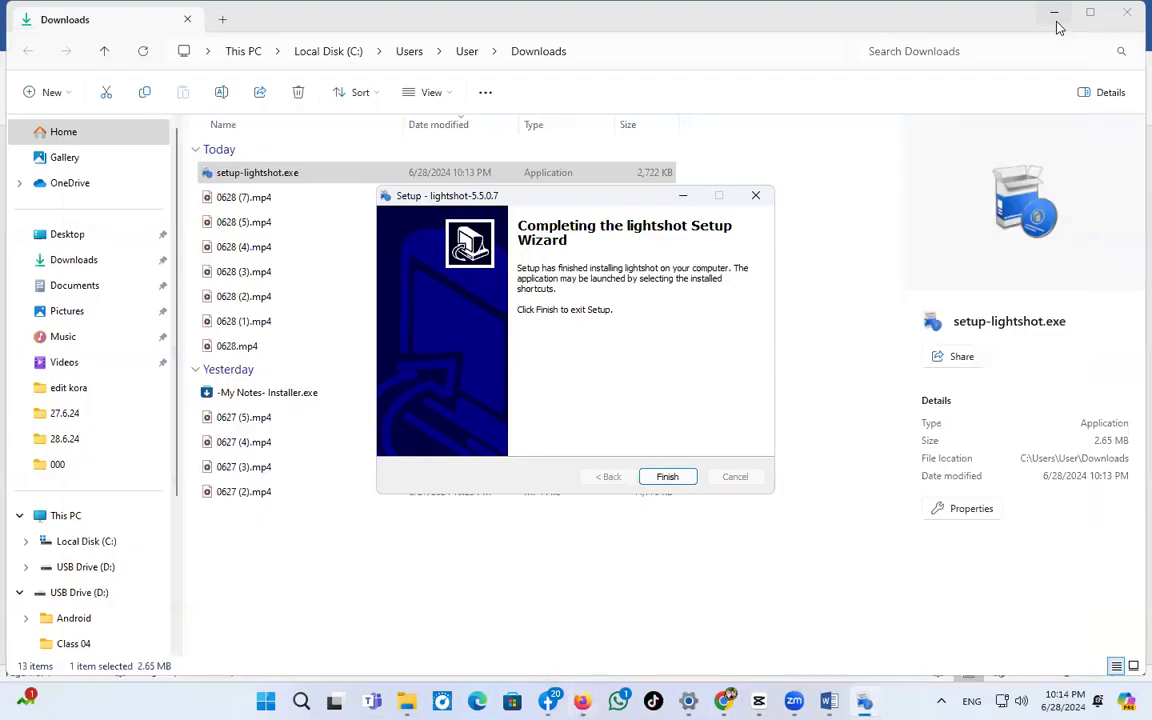
left_click(1056, 20)
left_click(1058, 14)
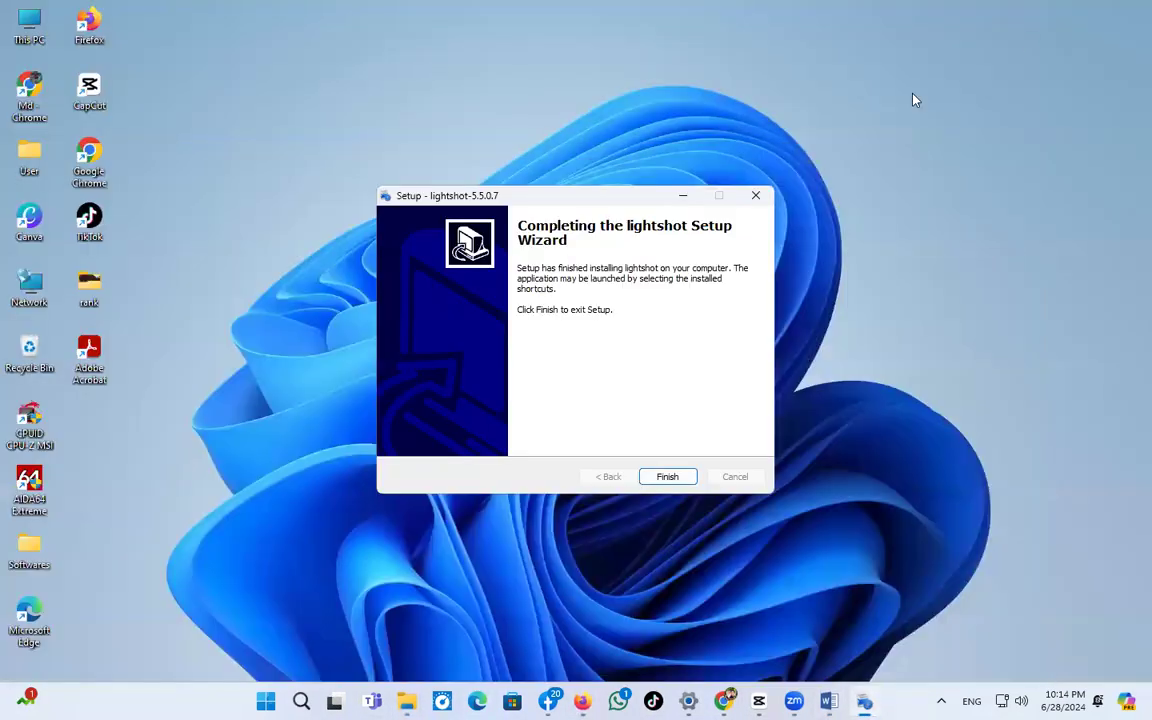
Find the Snipping Tool by searching Windows for "sni" and open it.
left_click(265, 701)
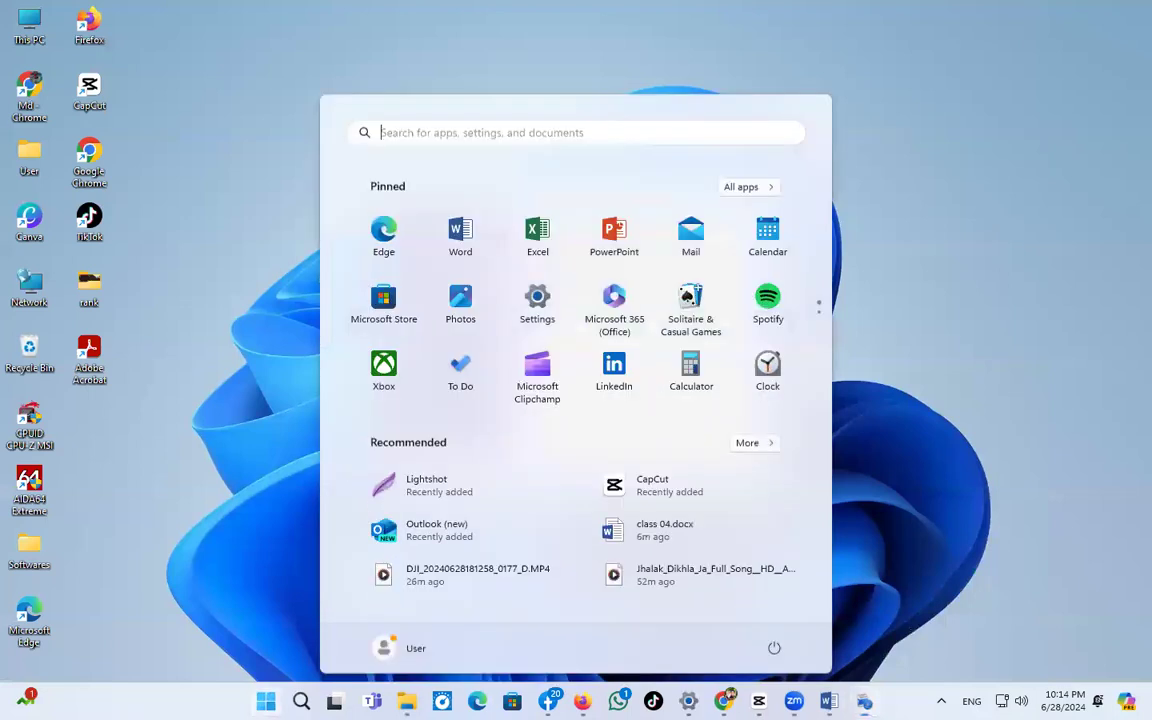
type("sni")
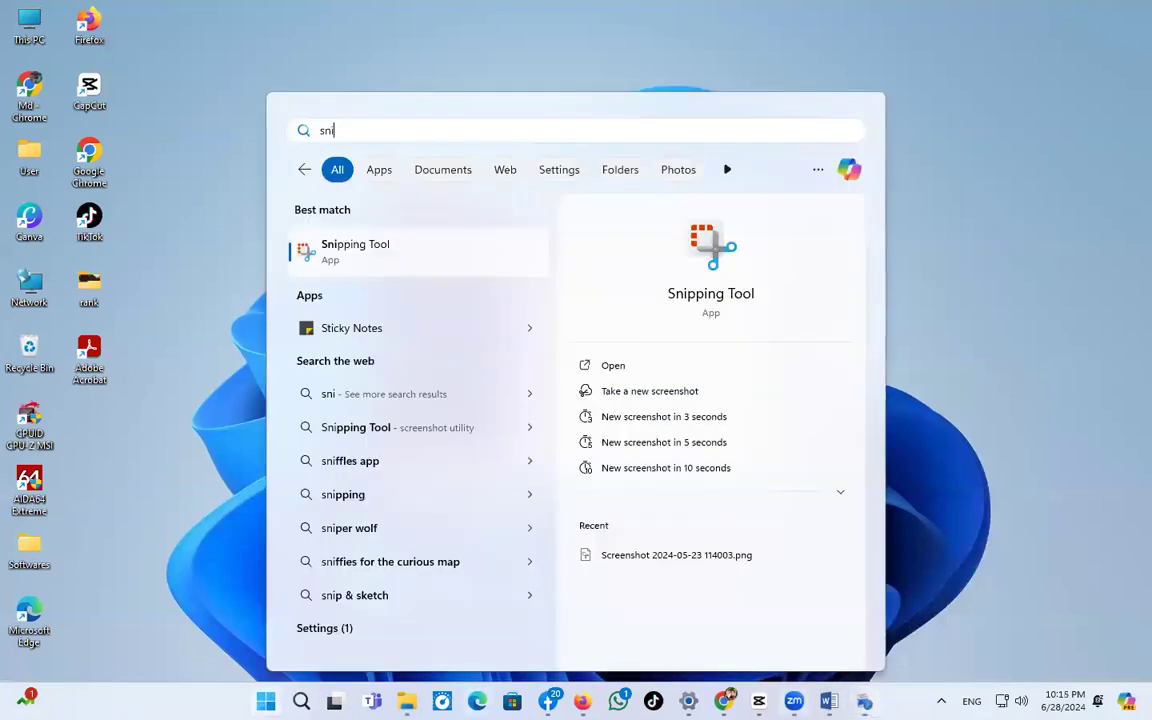
left_click(600, 365)
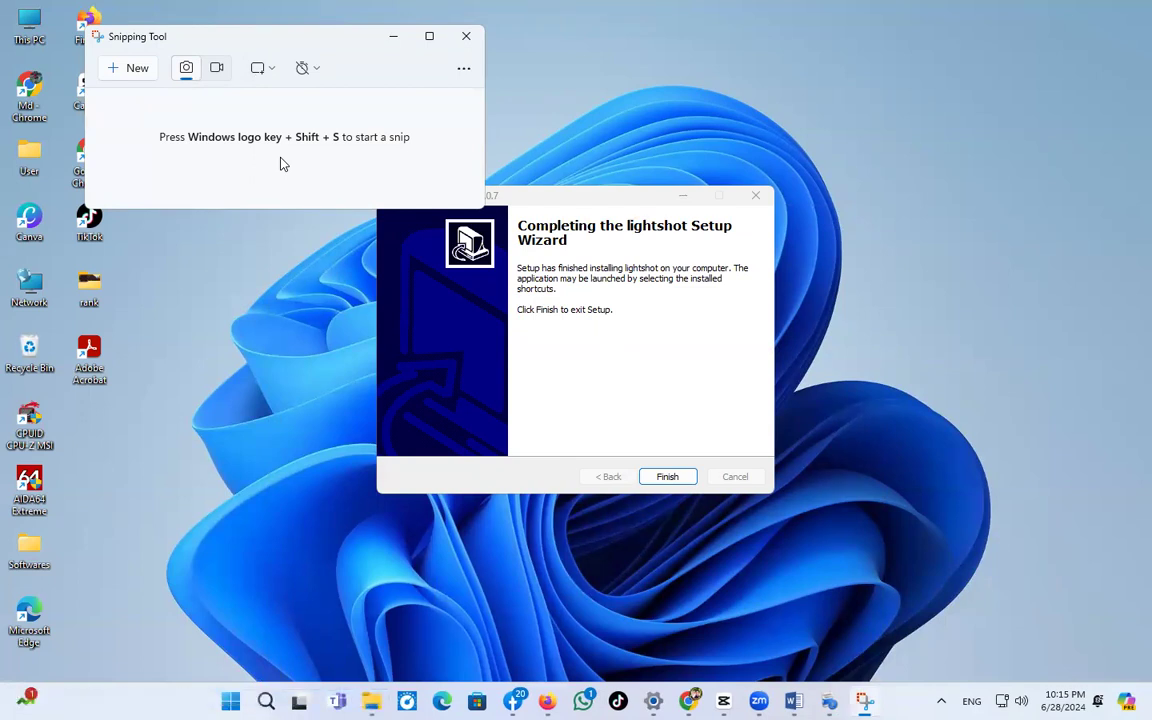
Start a snip over the desktop, choose Freeform mode and draw a freehand selection around the Lightshot setup wizard.
key("super")
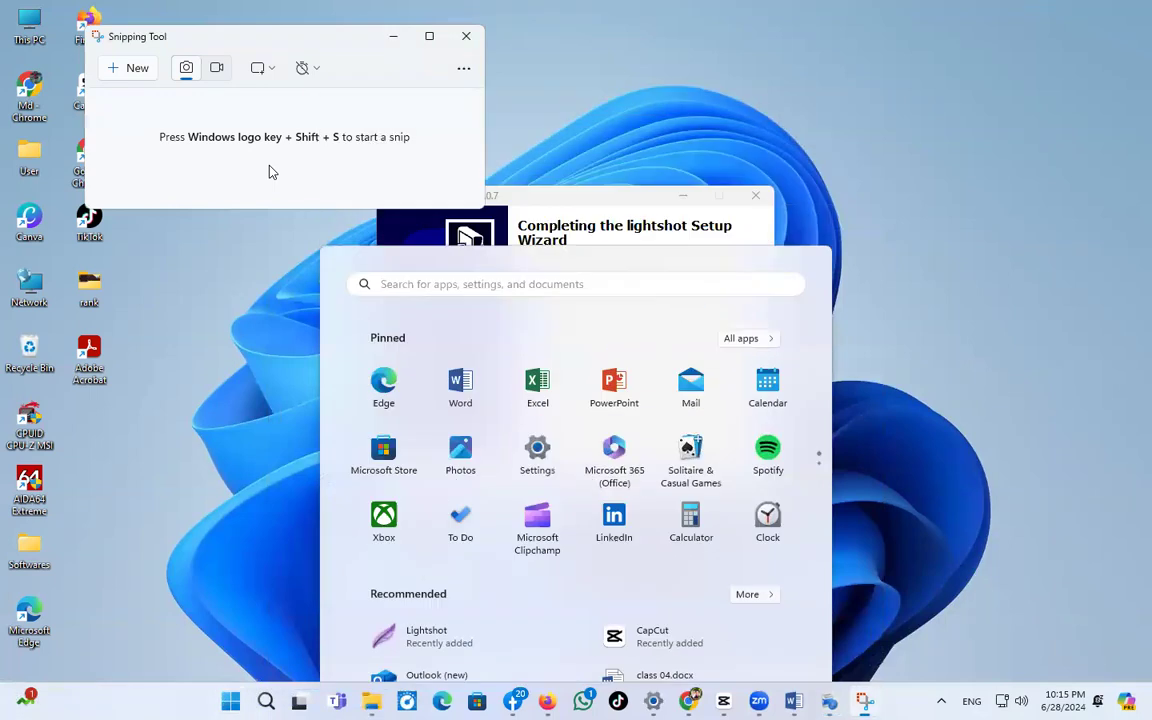
key("super")
key("super+shift+s")
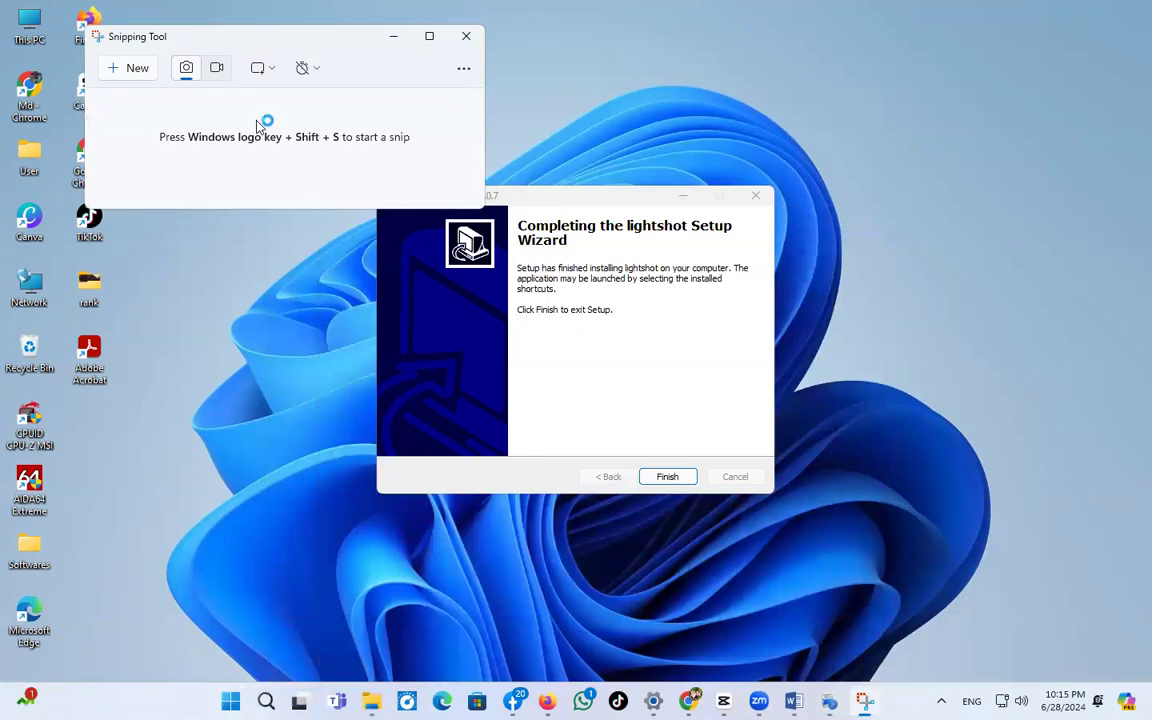
left_click(588, 24)
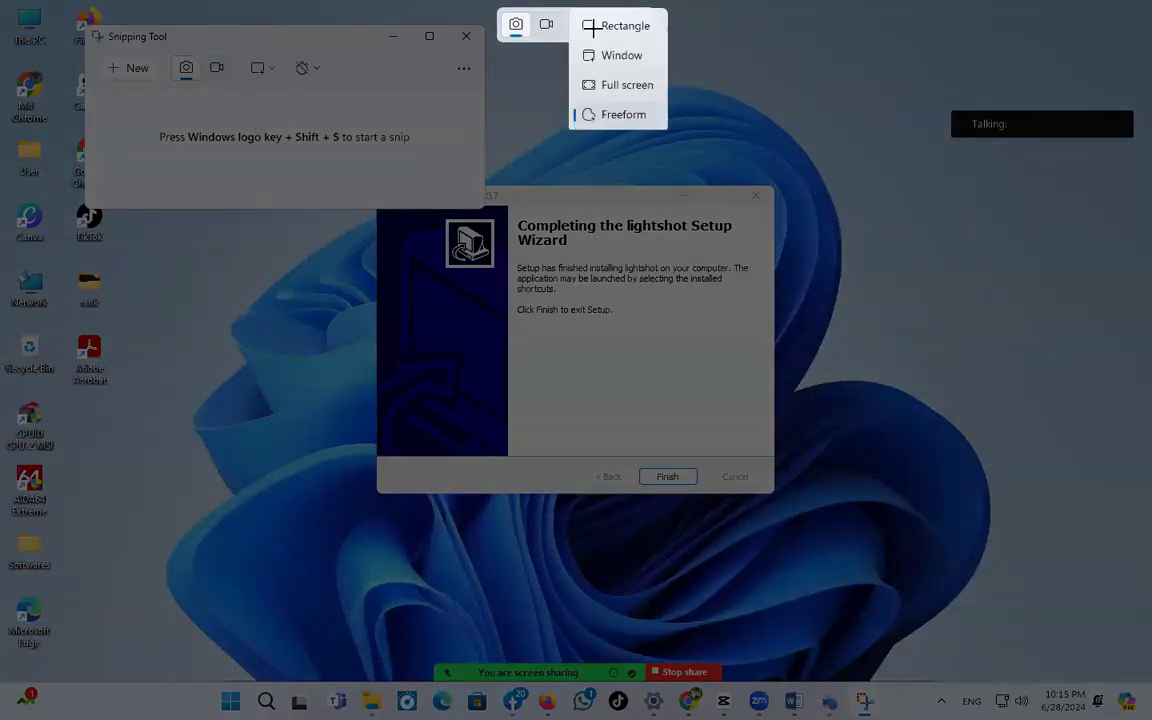
left_click(600, 114)
mouse_move(820, 174)
left_mouse_down()
mouse_move(728, 409)
mouse_move(555, 200)
mouse_move(838, 118)
mouse_move(728, 287)
mouse_move(485, 62)
mouse_move(506, 411)
mouse_move(1018, 175)
mouse_move(483, 132)
mouse_move(481, 170)
left_mouse_up()
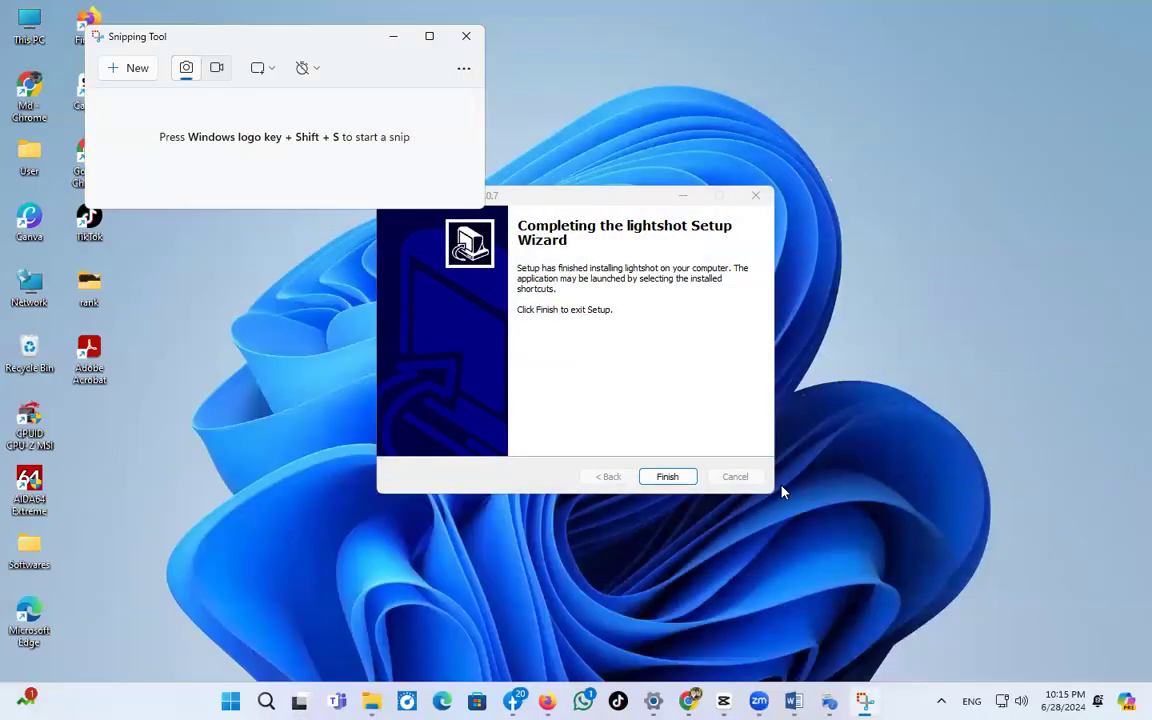
Start a new screenshot in the Snipping Tool, capture a rectangular area around the Lightshot setup wizard and close the tool.
left_click(865, 702)
left_click(865, 702)
left_click(216, 68)
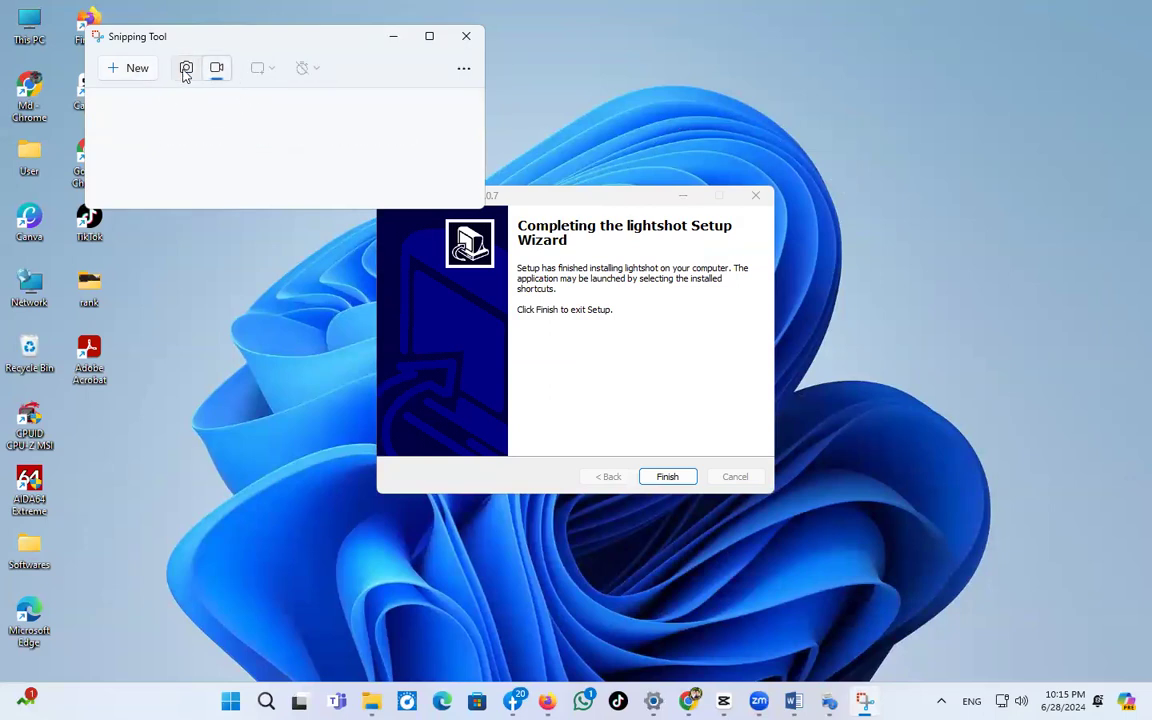
left_click(185, 72)
left_click(140, 63)
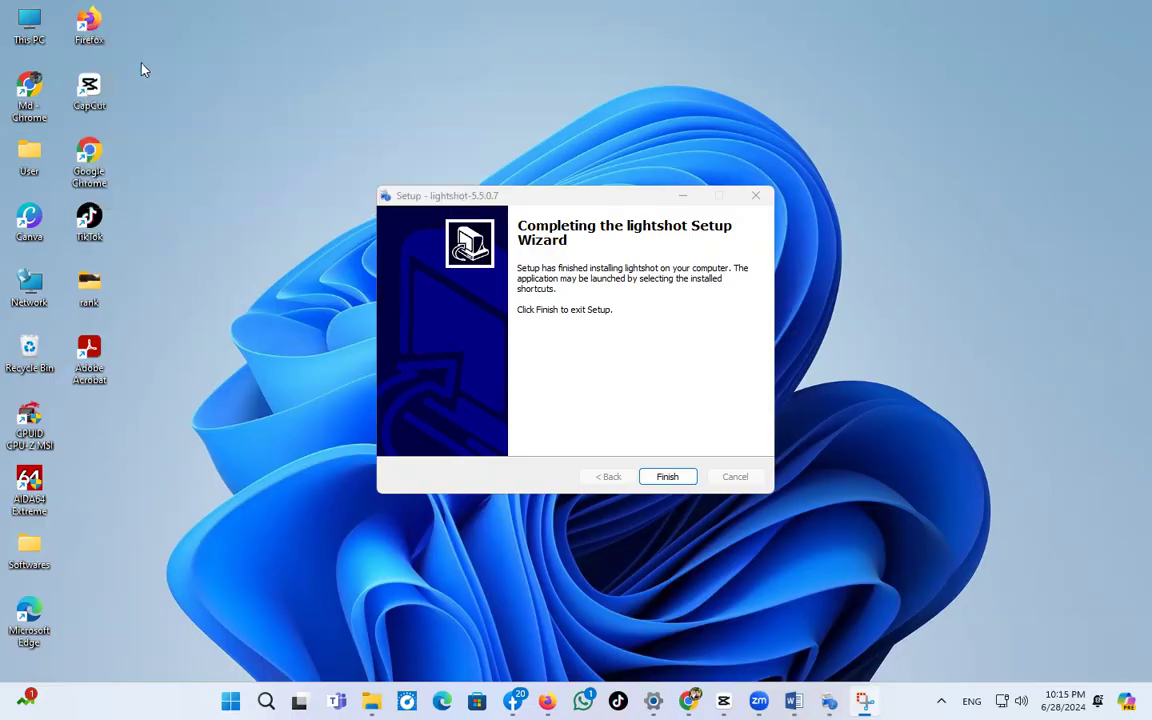
left_click_drag(292, 62, 864, 579)
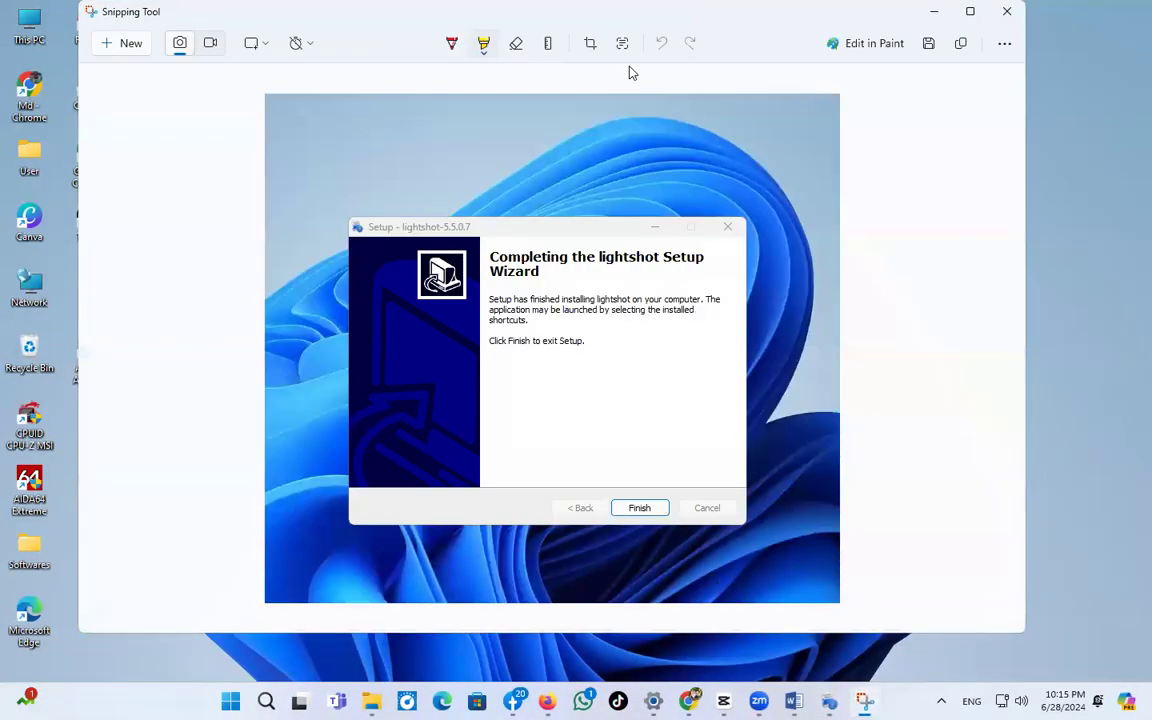
left_click(997, 14)
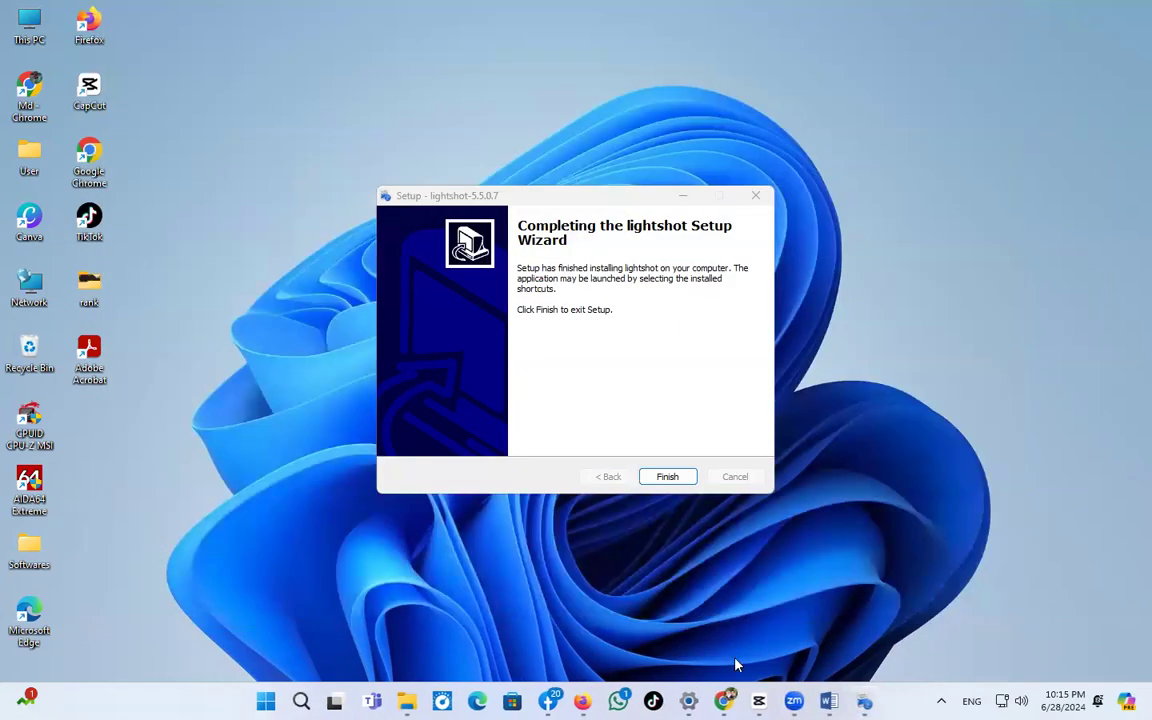
Finish the Lightshot setup wizard and launch Lightshot from the recently added apps.
left_click(670, 481)
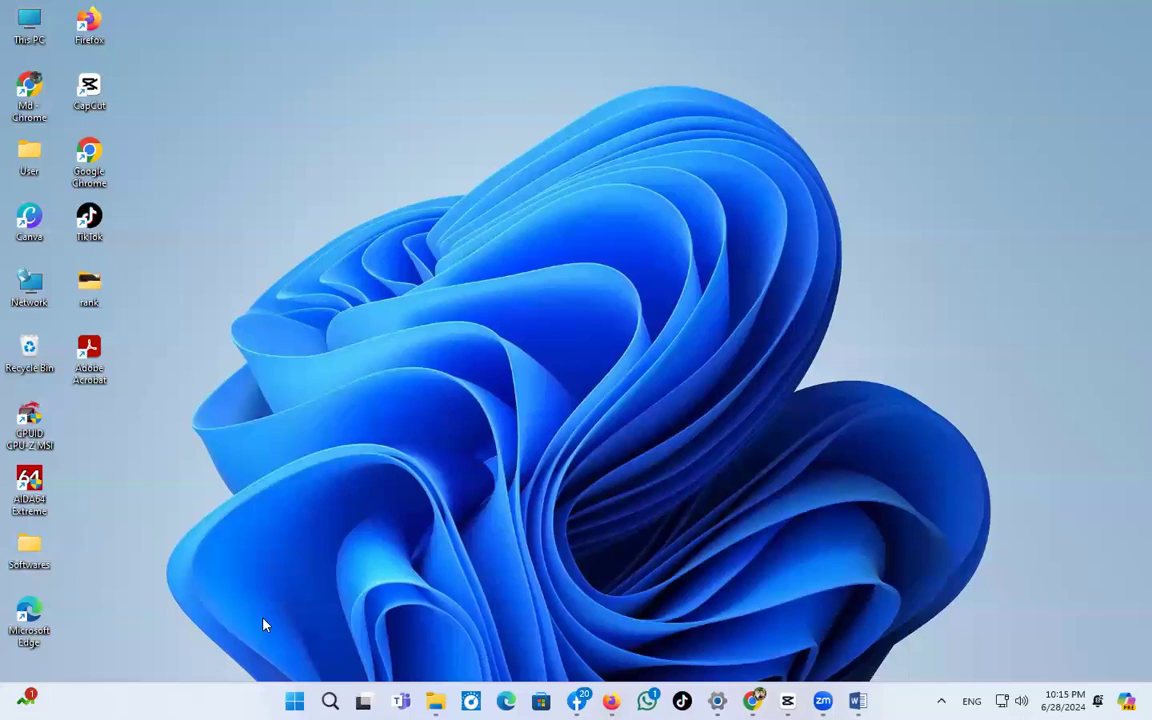
left_click(294, 700)
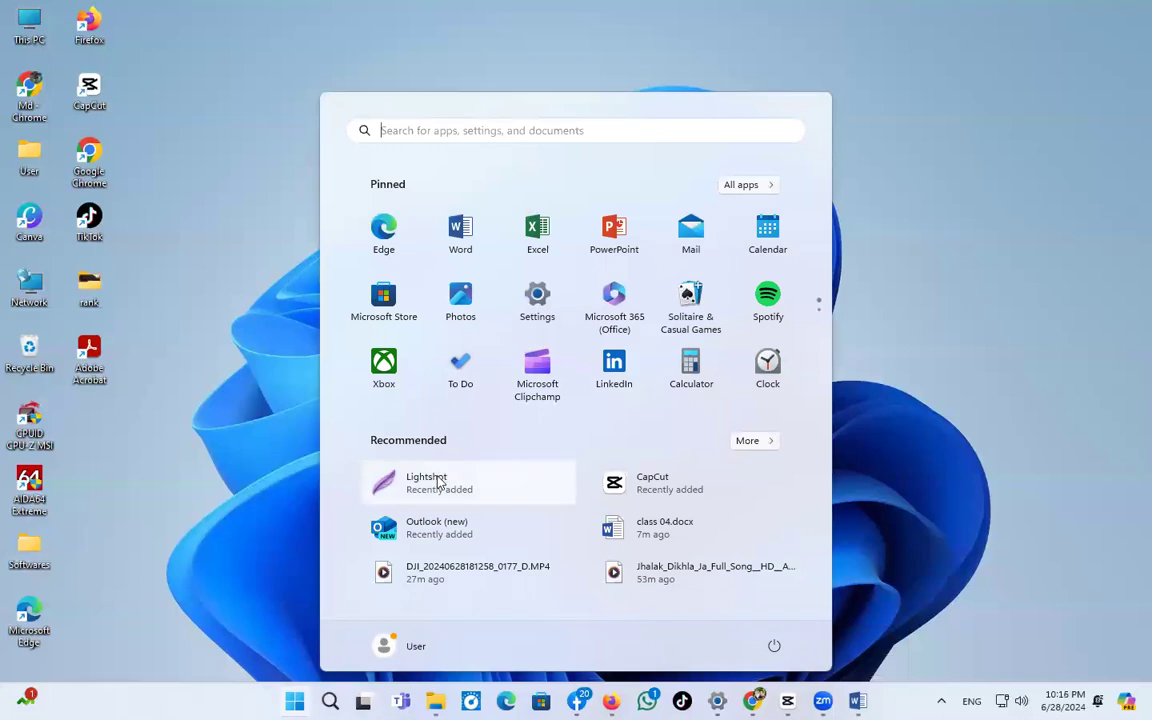
left_click(484, 483)
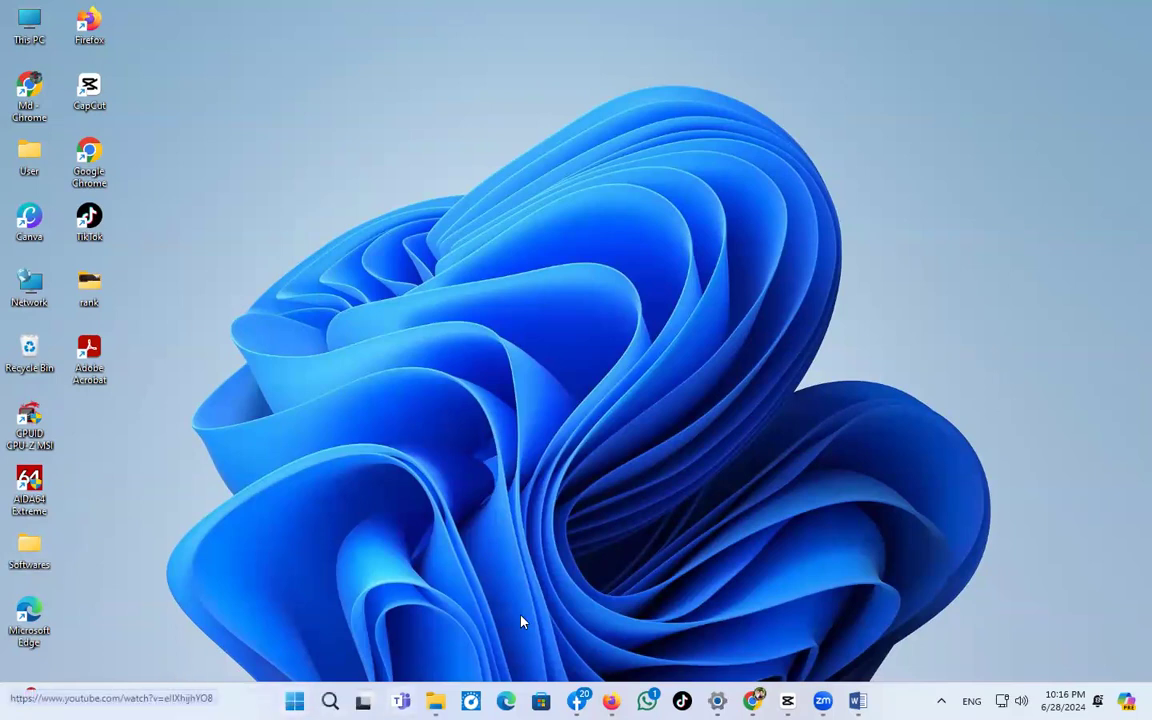
Pin the recently added Lightshot app to Start.
key("super")
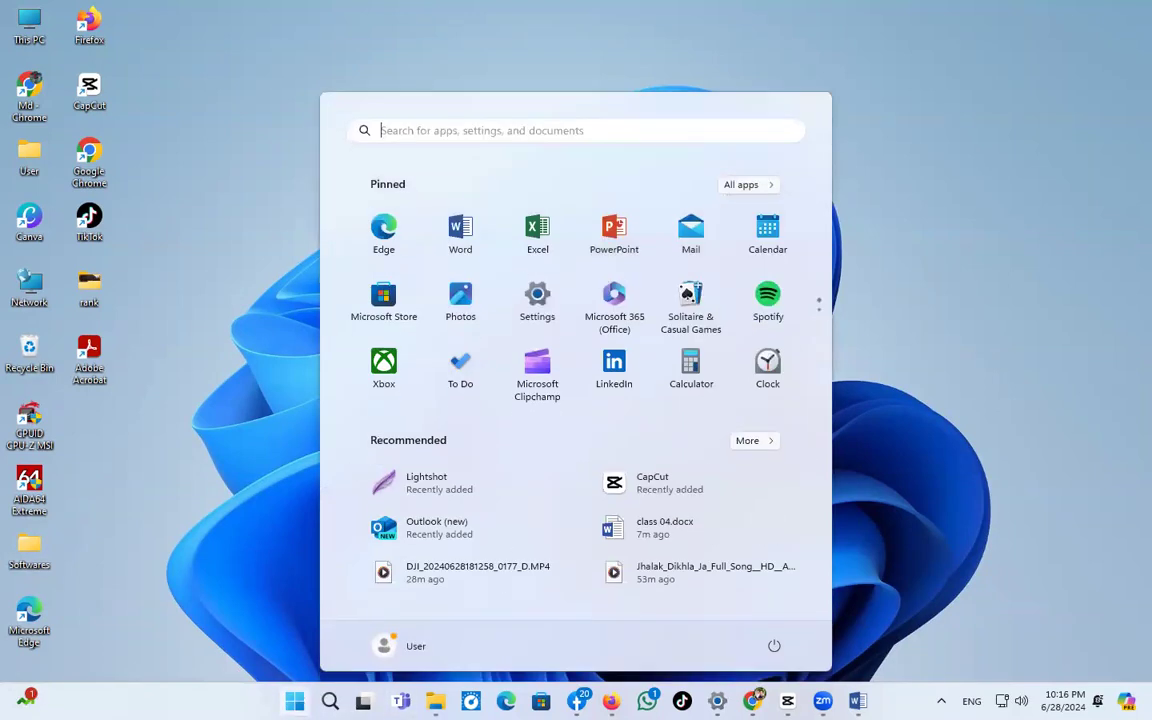
right_click(459, 486)
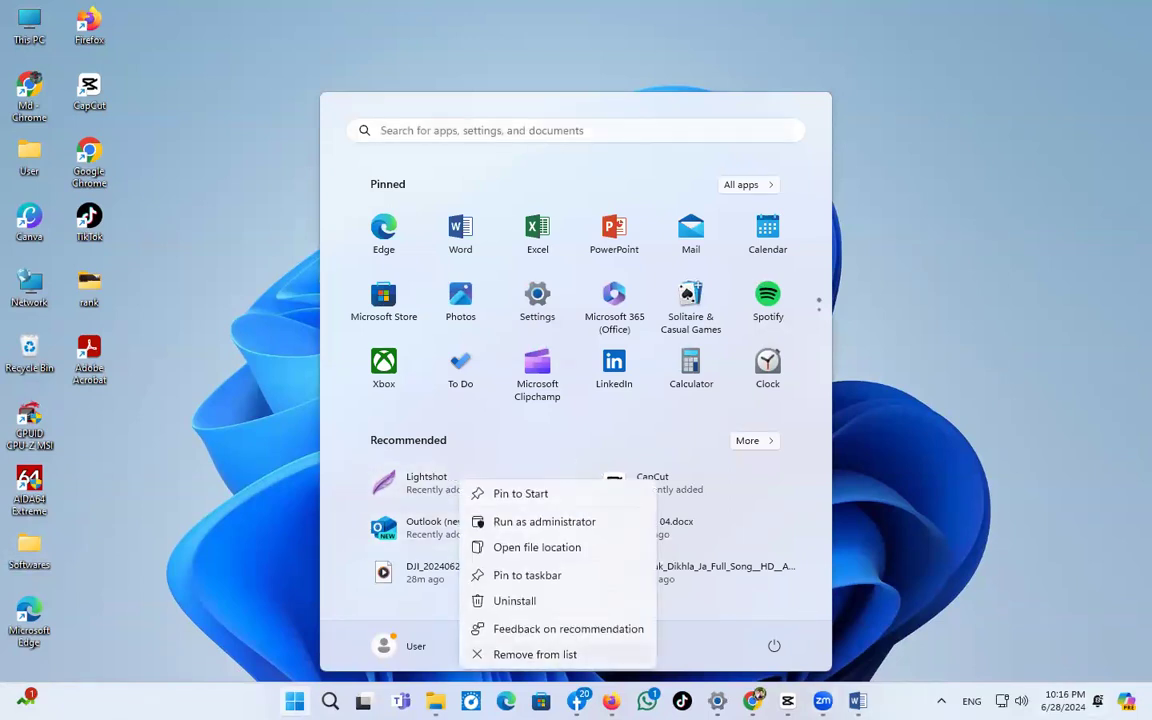
left_click(509, 493)
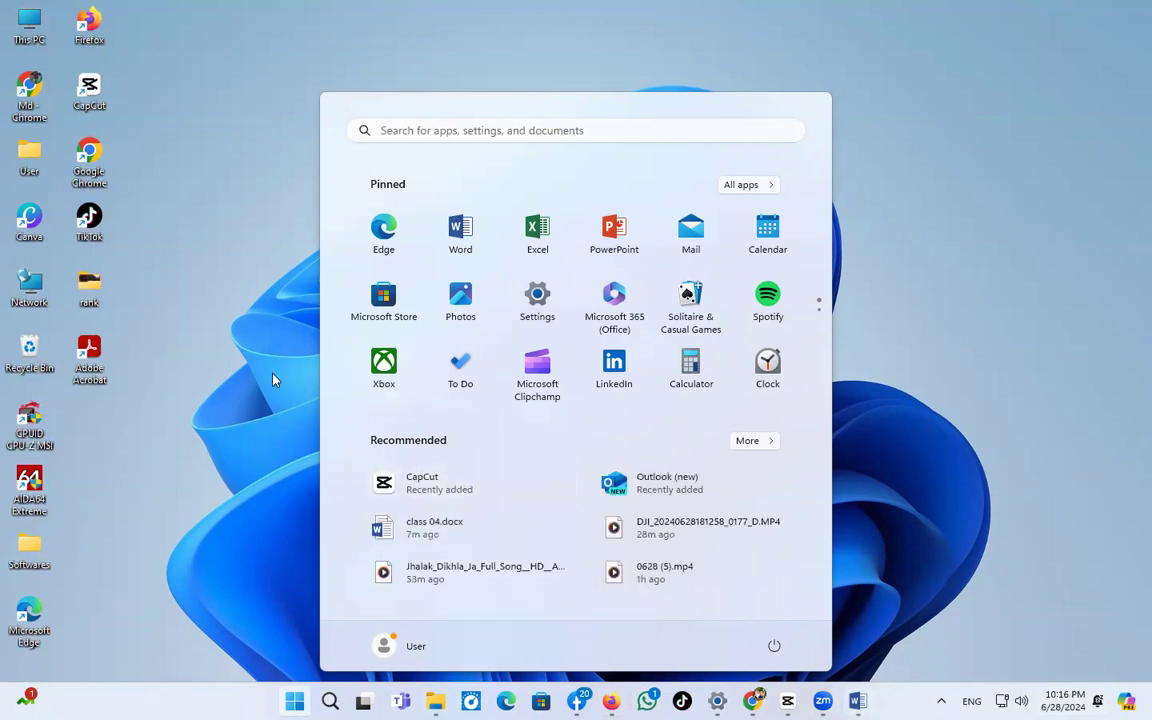
left_click(273, 379)
Look through the full app list, search Windows for Lightshot and review its available app options.
key("super")
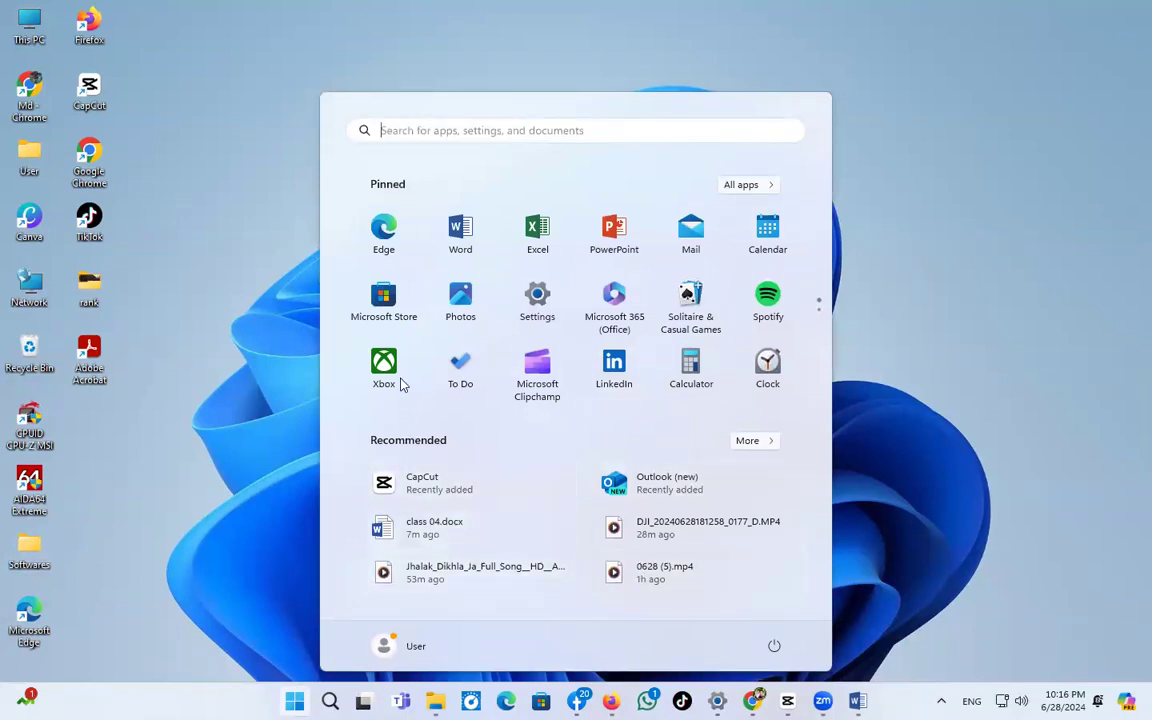
left_click(758, 186)
scroll(424, 465, "down", 10)
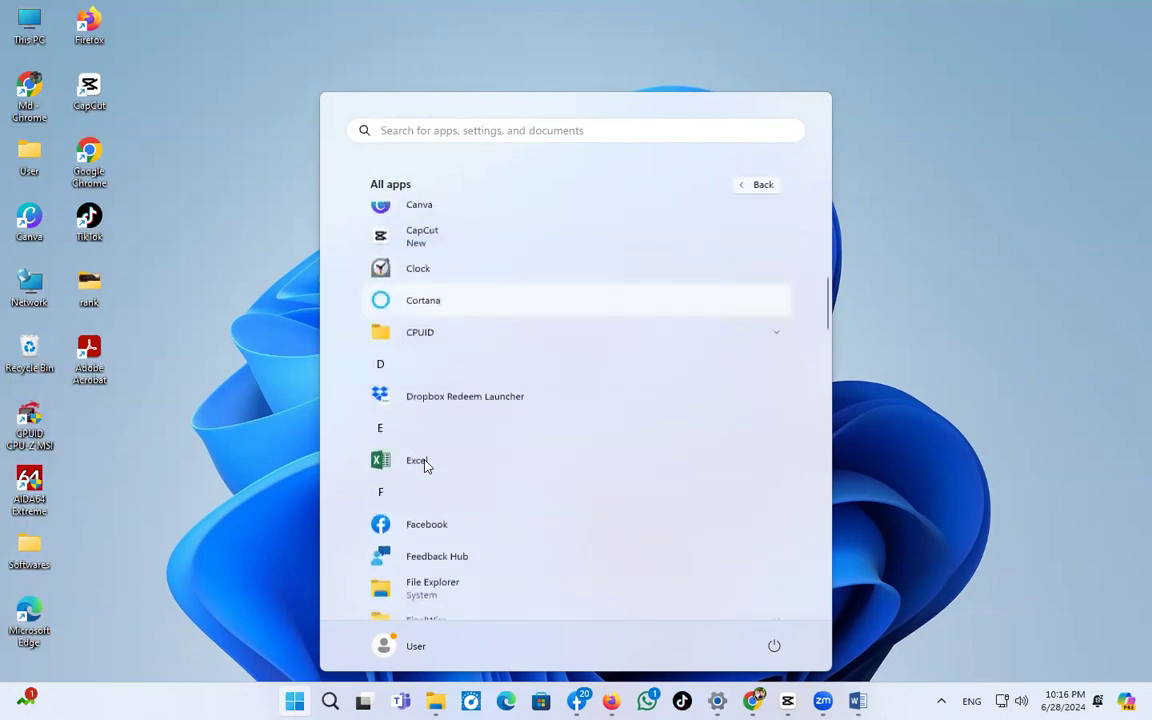
left_click(425, 128)
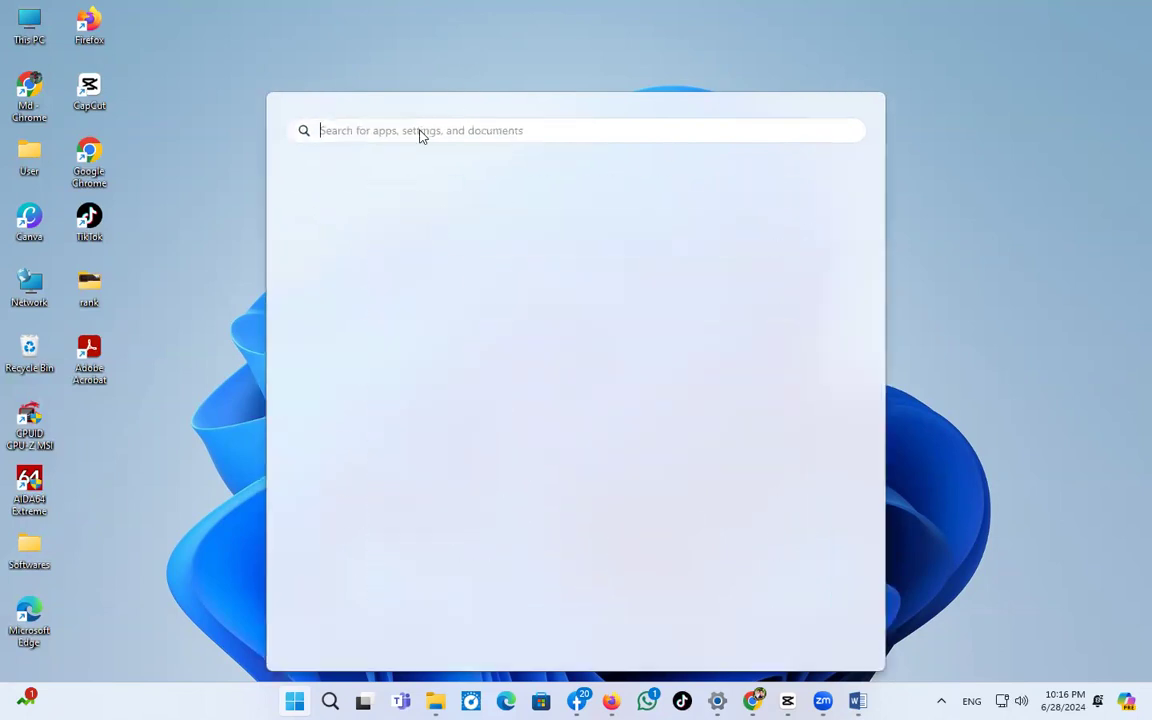
type("lig")
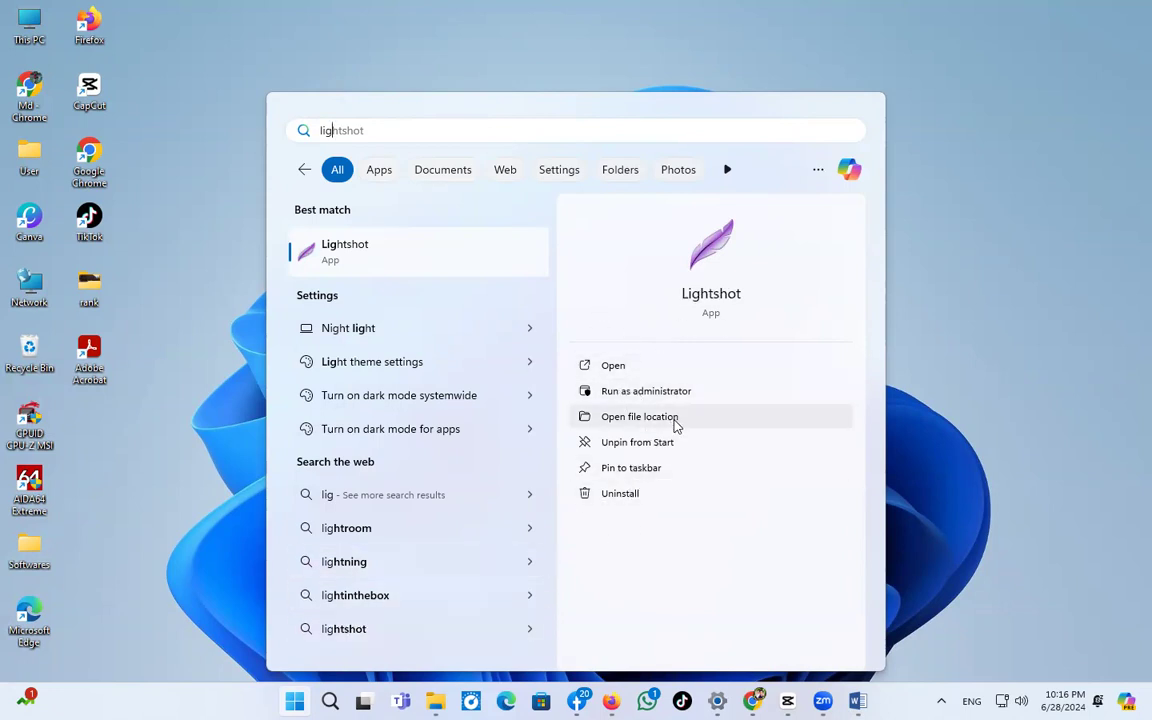
left_click(294, 701)
Search Windows for Lightshot again and pin it to the taskbar.
left_click(294, 701)
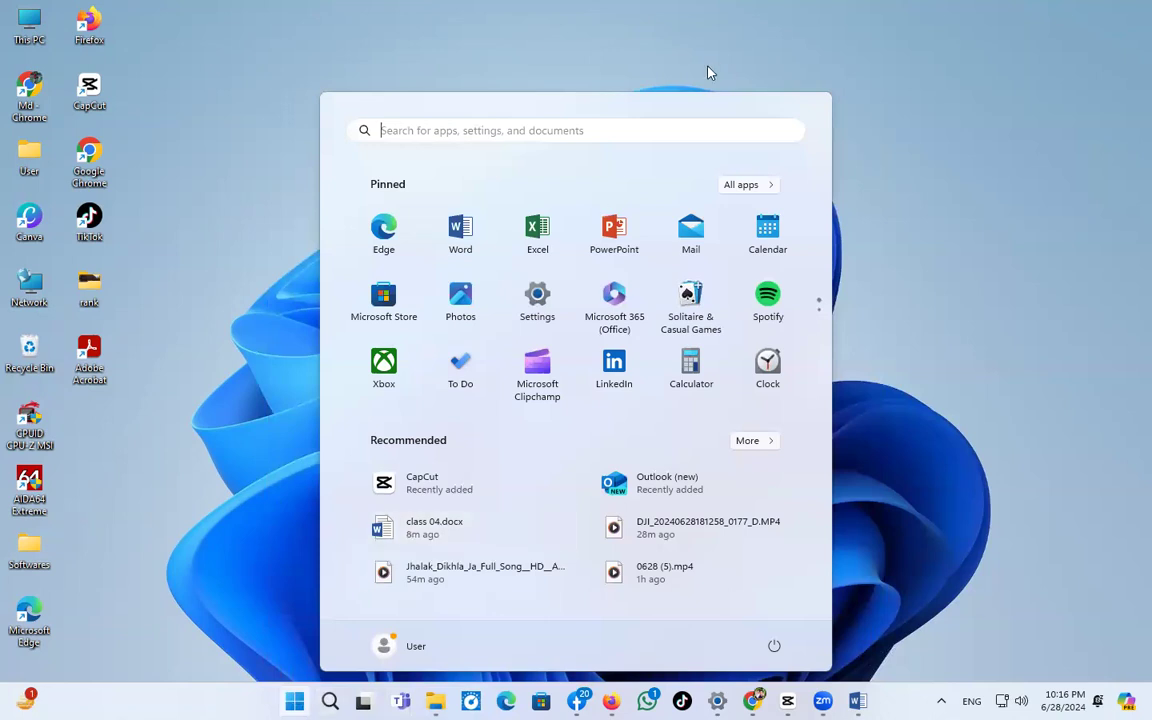
left_click(590, 131)
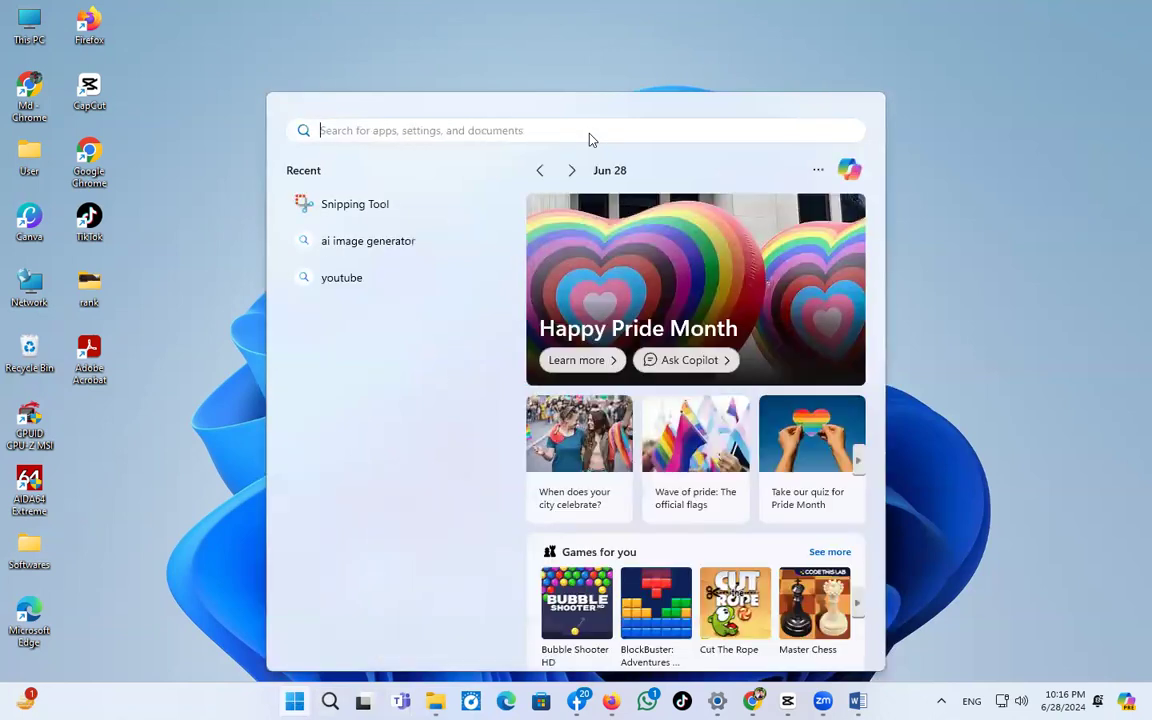
type("ligh")
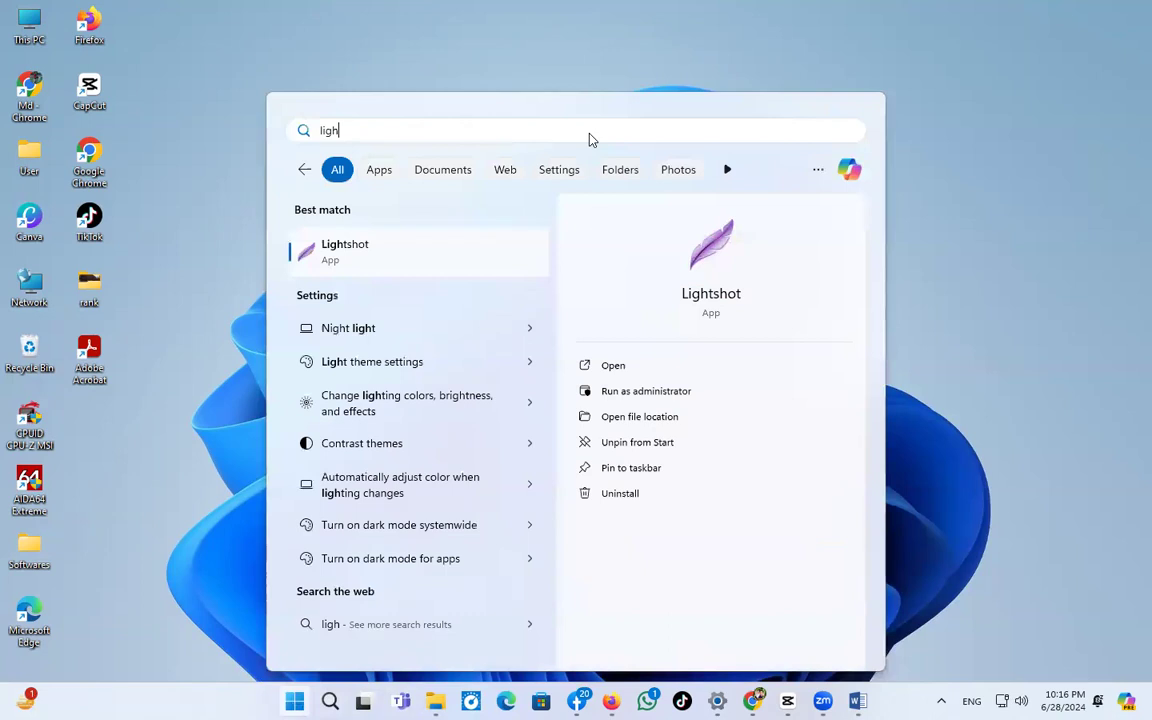
left_click(643, 469)
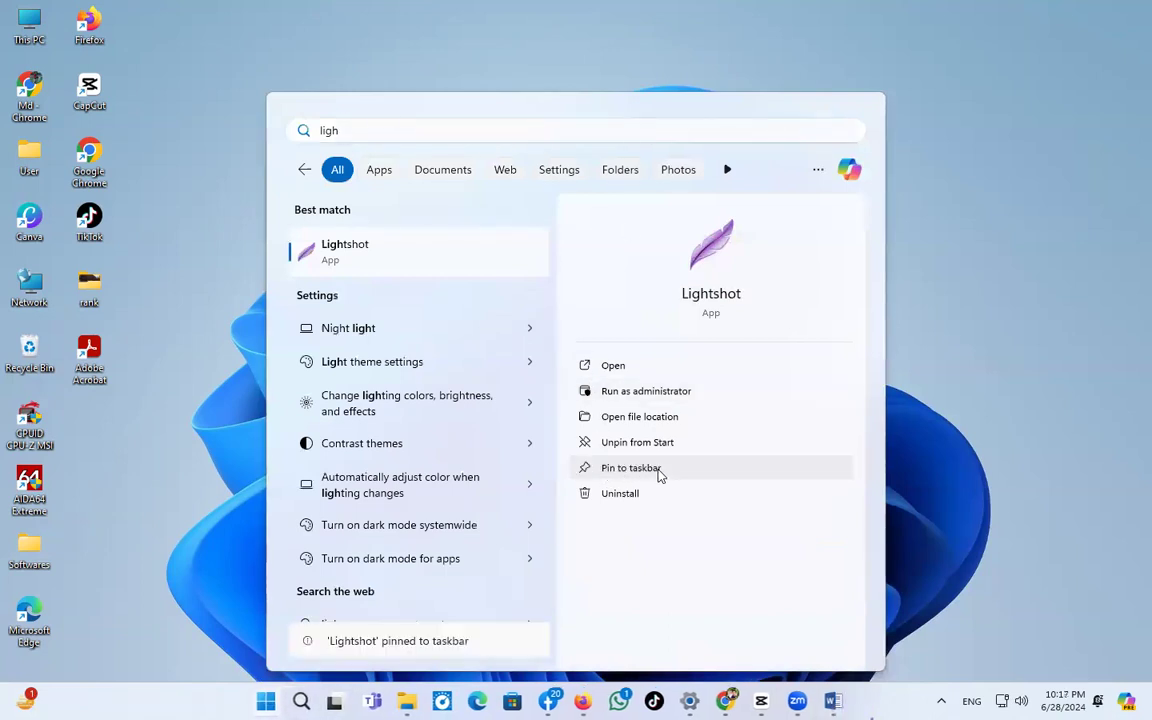
key("Escape")
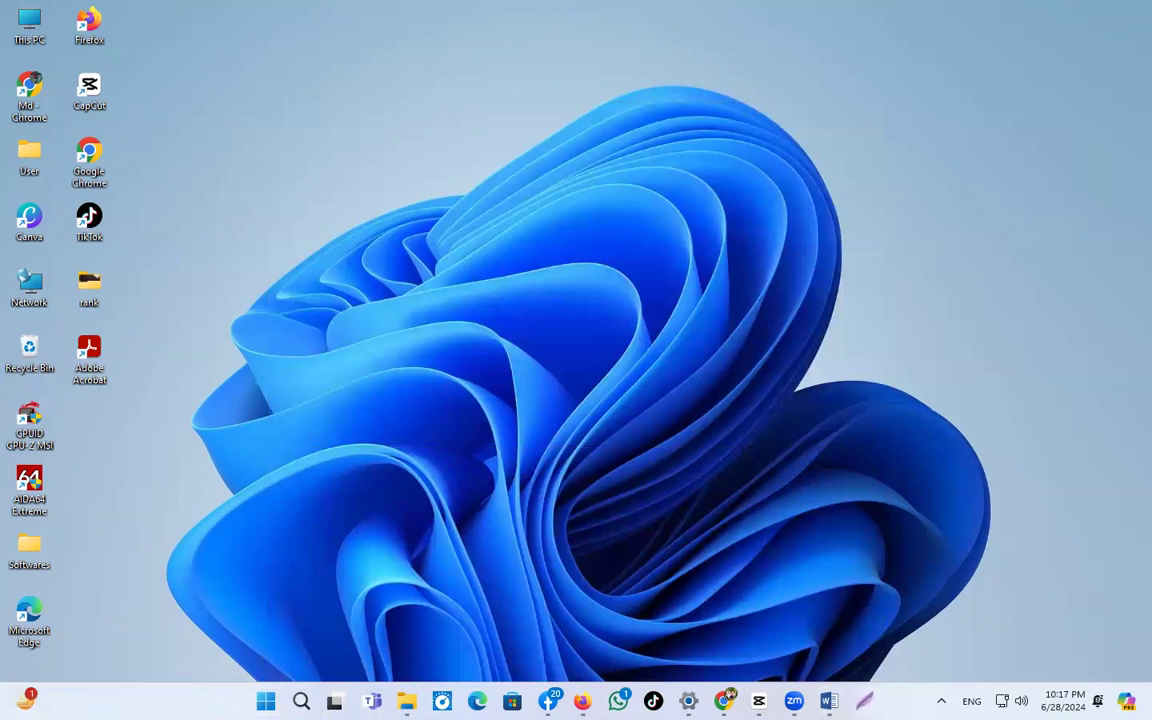
Launch Lightshot from its pinned shortcut and select a large rectangular area of the desktop.
right_click(864, 701)
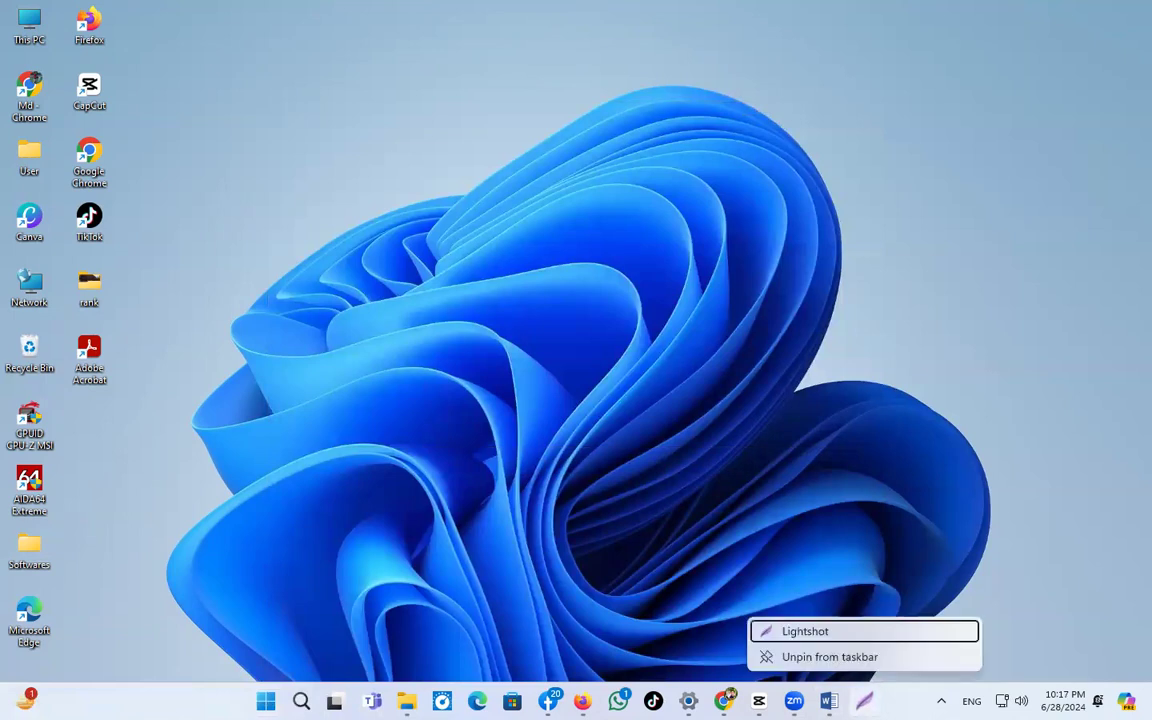
left_click(811, 632)
left_click_drag(210, 7, 825, 383)
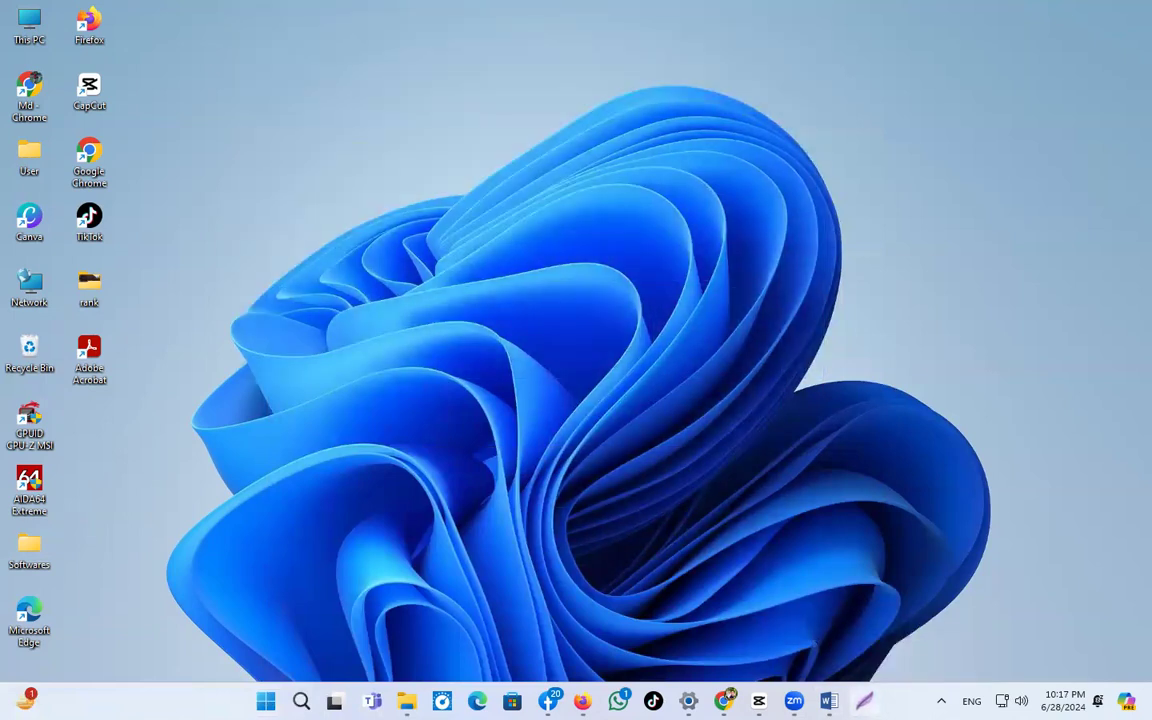
mouse_move(723, 700)
left_click(759, 701)
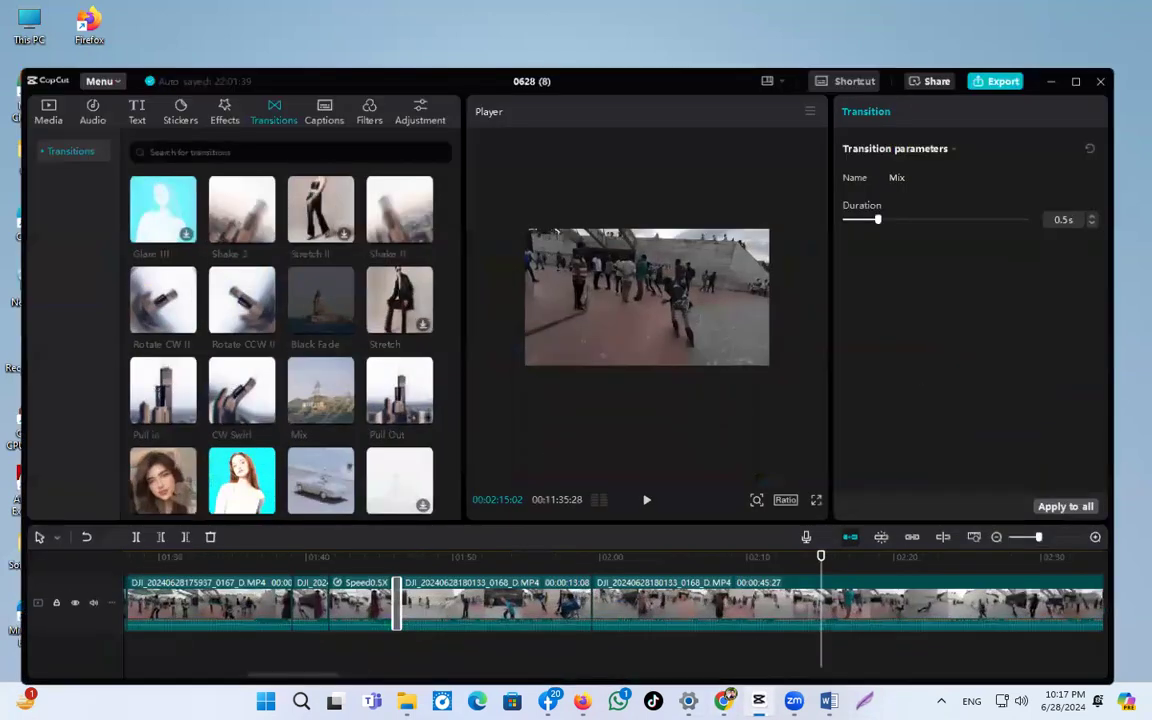
left_click(759, 701)
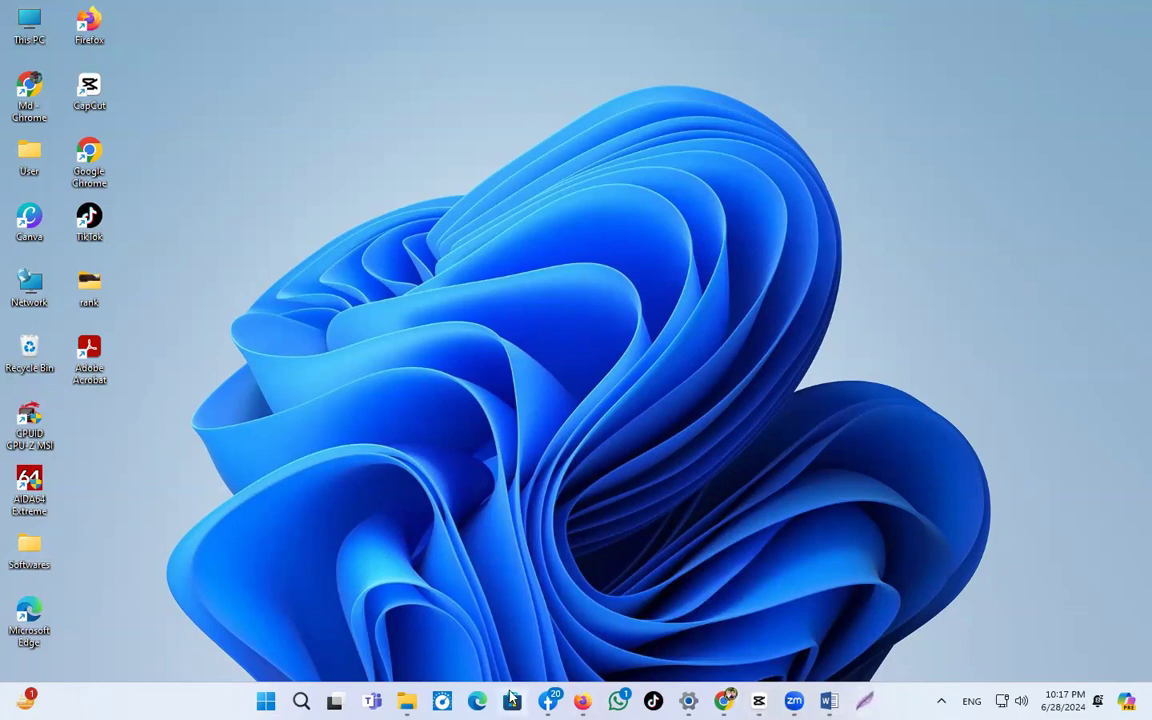
Switch to Firefox, look over the Lightshot downloads page and open the Lightshot thank-you page with the usage instructions.
left_click(580, 699)
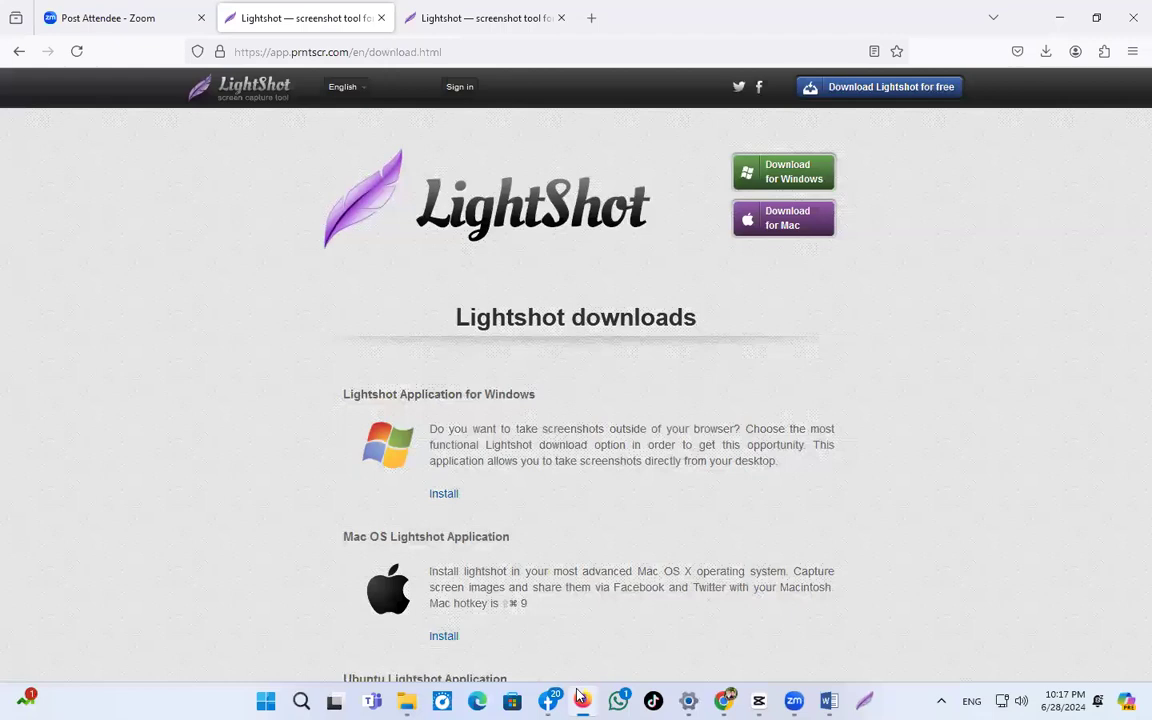
scroll(802, 368, "down", 4)
scroll(430, 423, "up", 4)
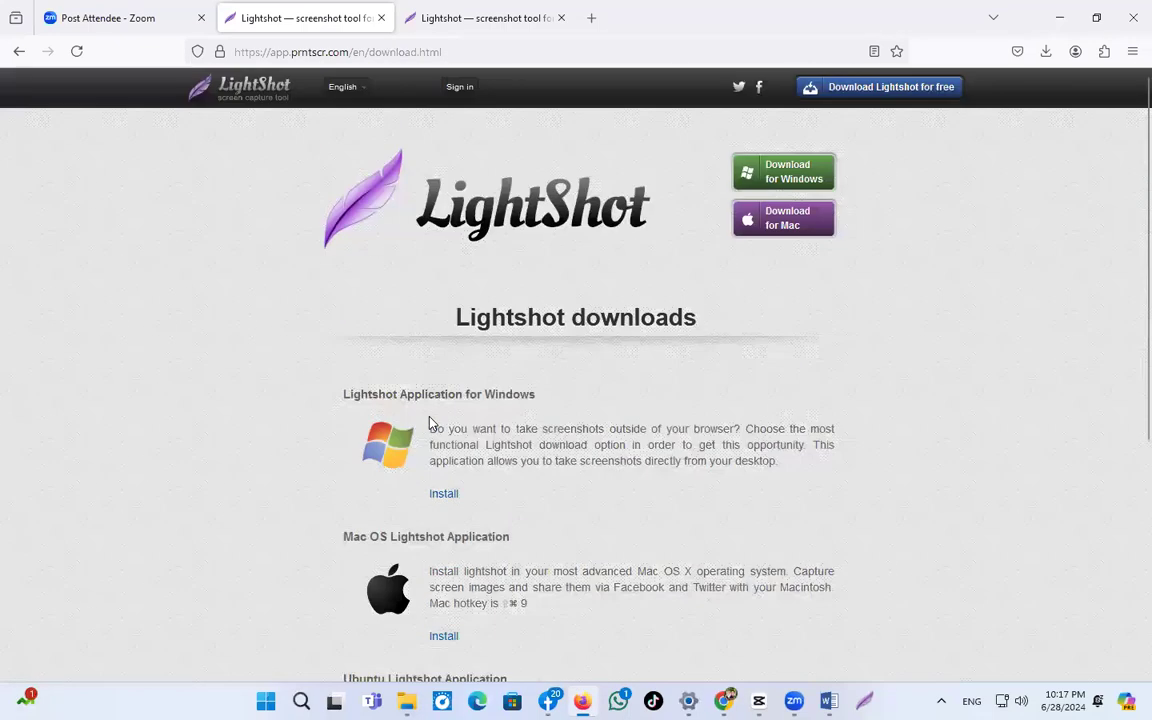
left_click(446, 12)
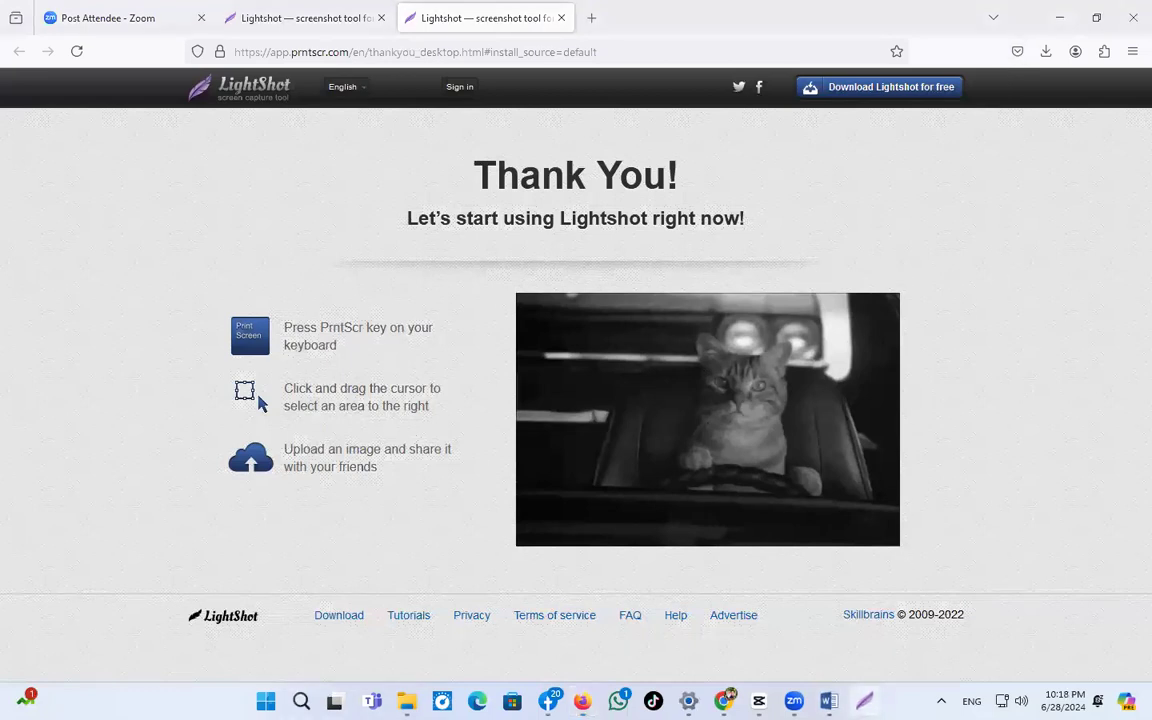
Try to start Lightshot from its pinned shortcut and select an area around the thank-you page's heading.
right_click(862, 696)
left_click(842, 633)
left_click_drag(689, 218, 430, 148)
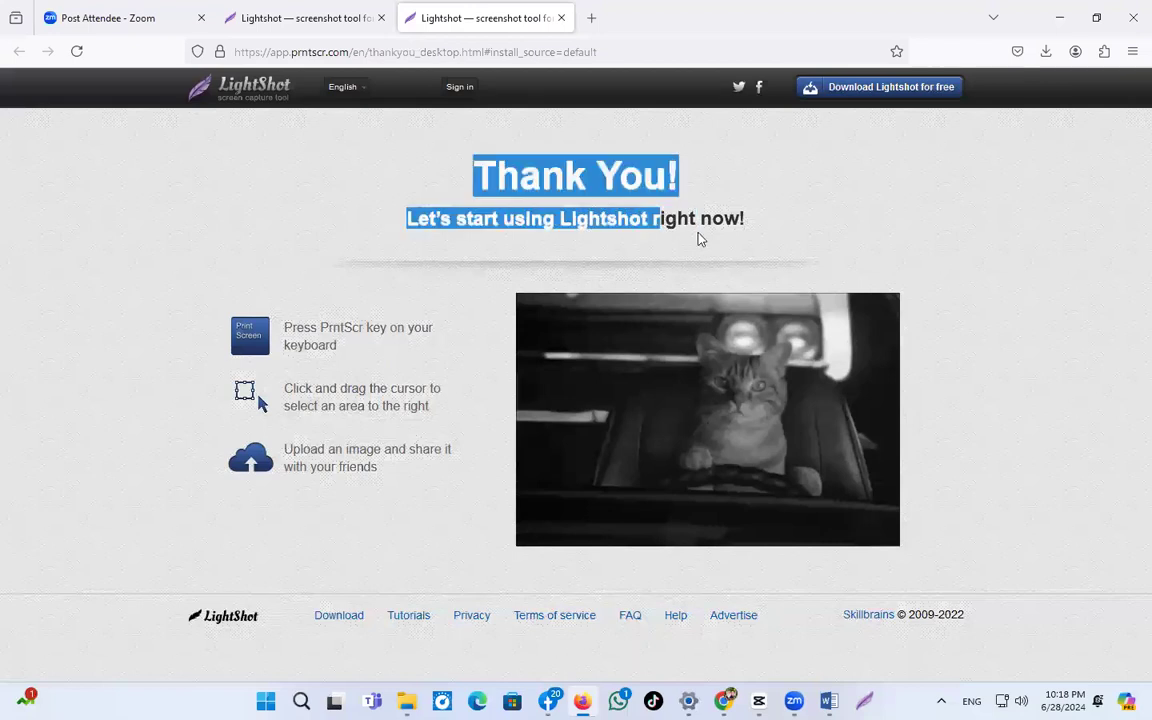
left_click(711, 211)
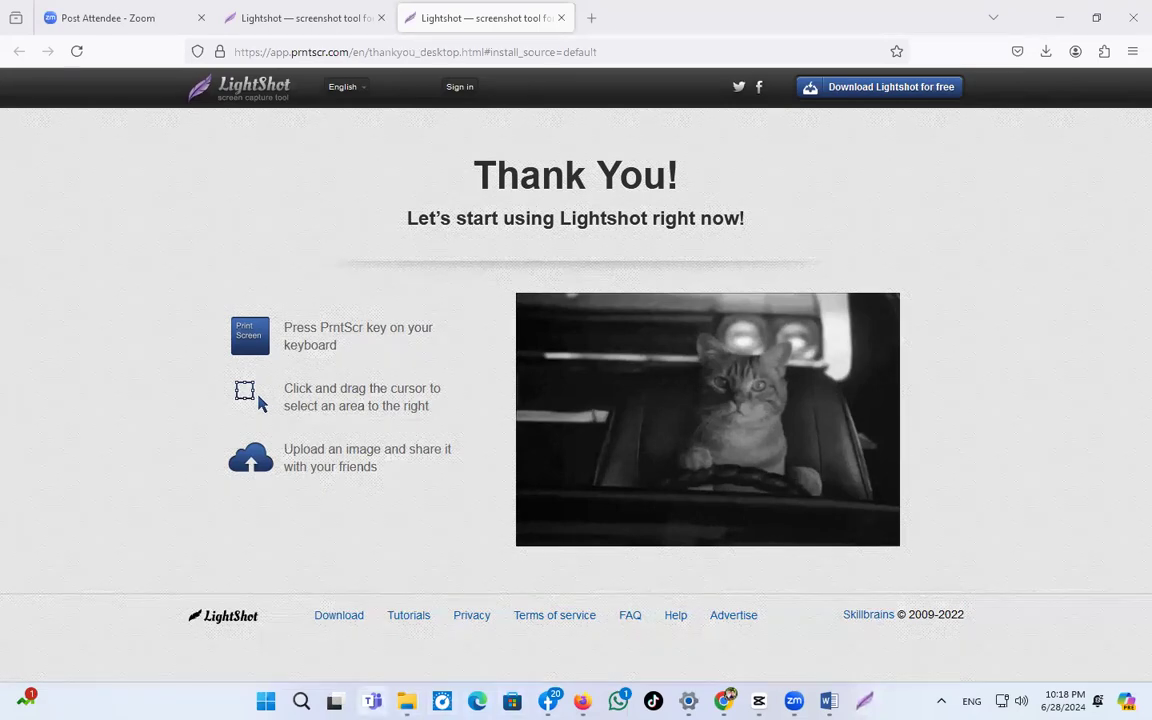
Search Windows for Lightshot, run it as administrator and try to select a large area of the thank-you page.
key("super")
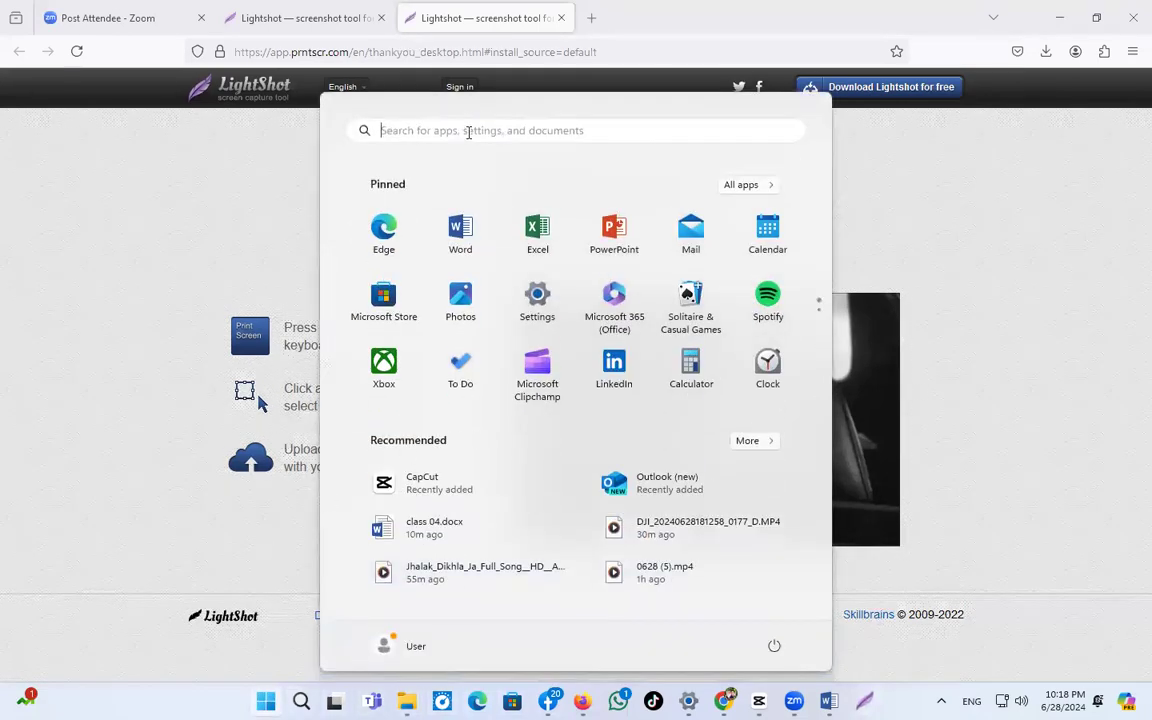
type("li")
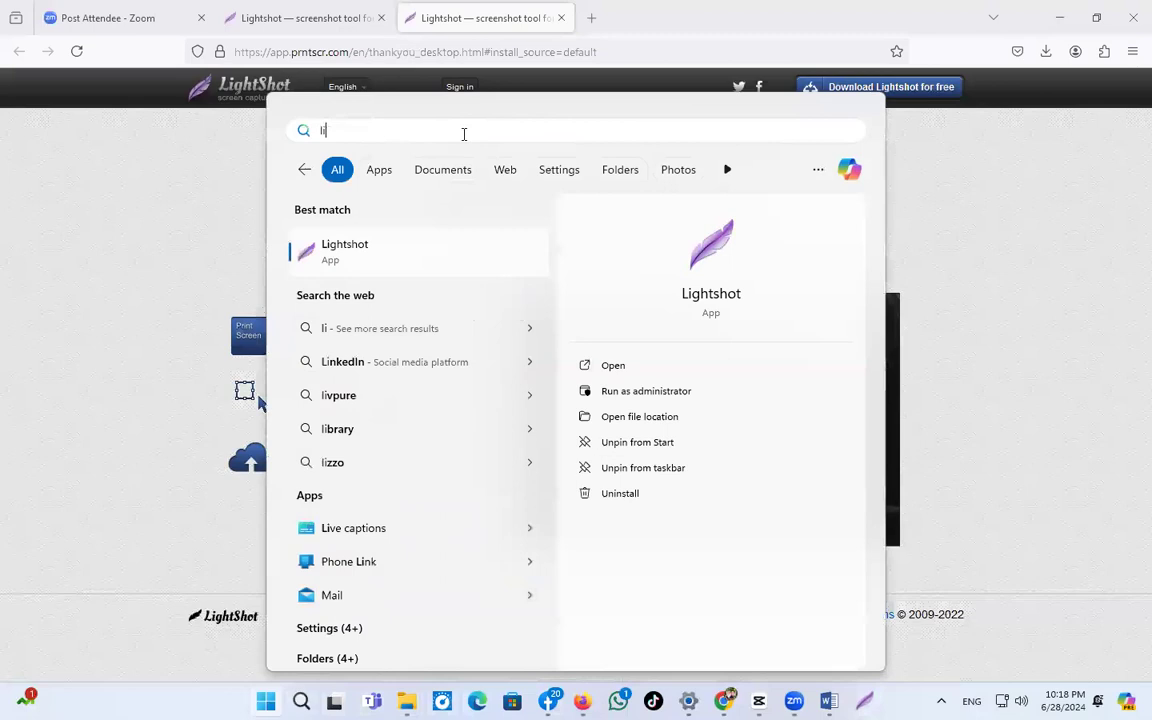
type("gh")
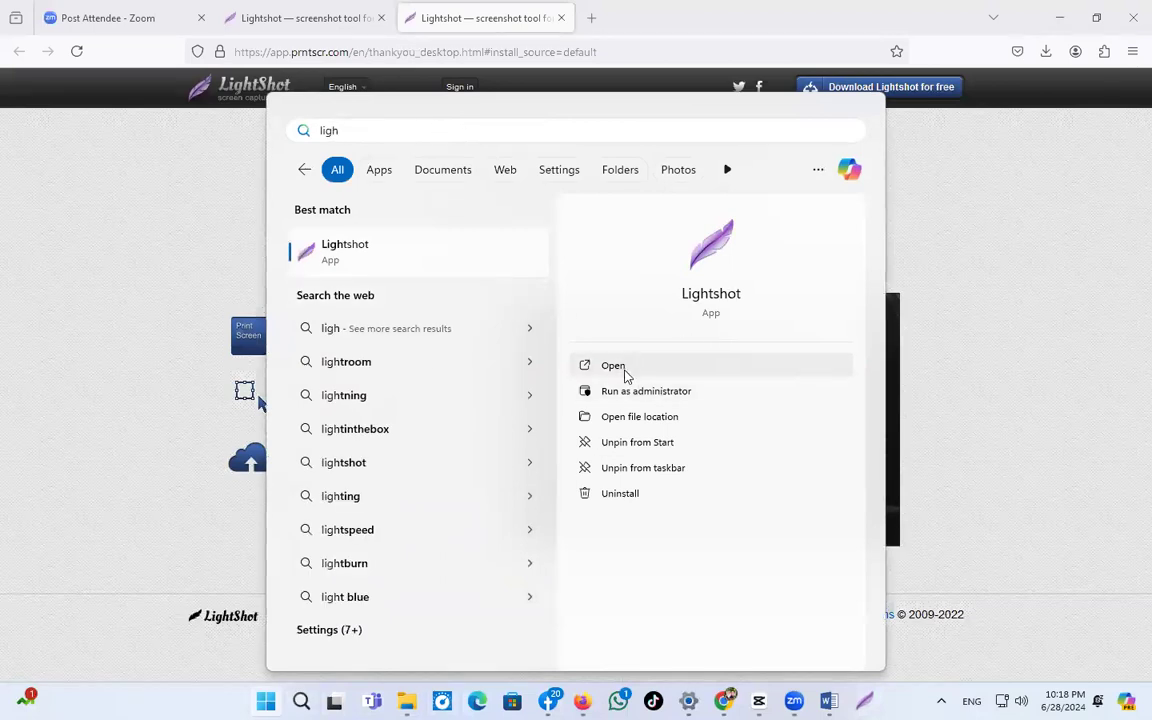
left_click(665, 394)
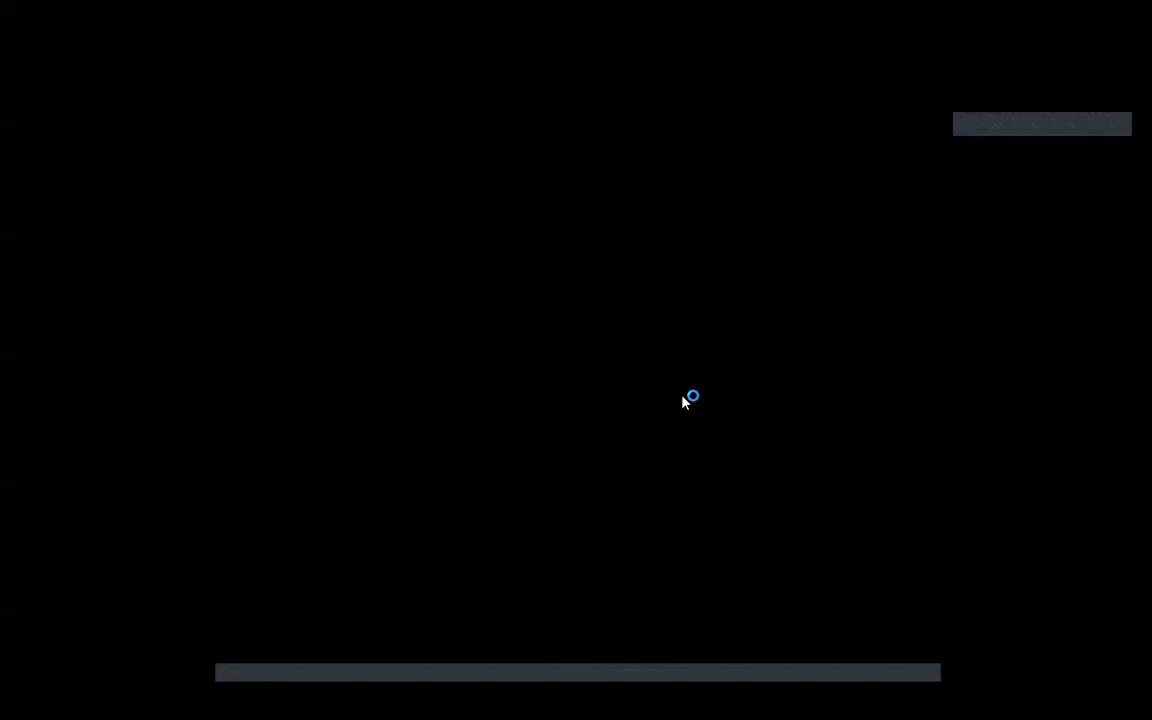
left_click(535, 487)
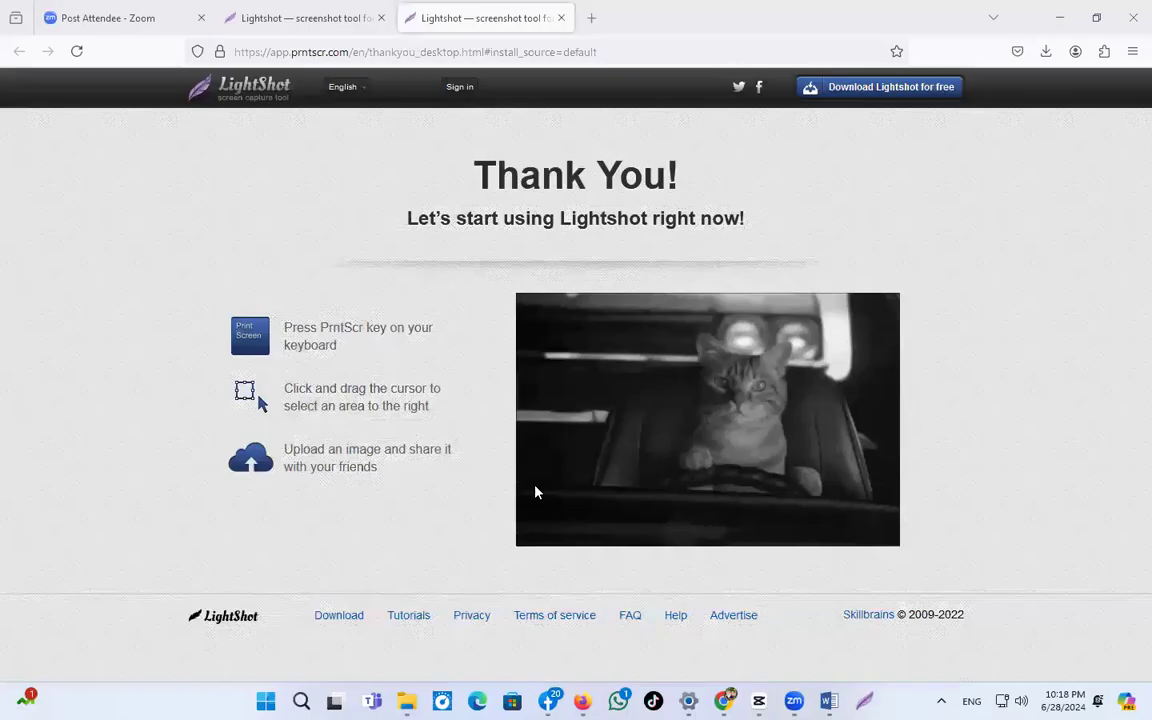
left_click_drag(834, 222, 1126, 550)
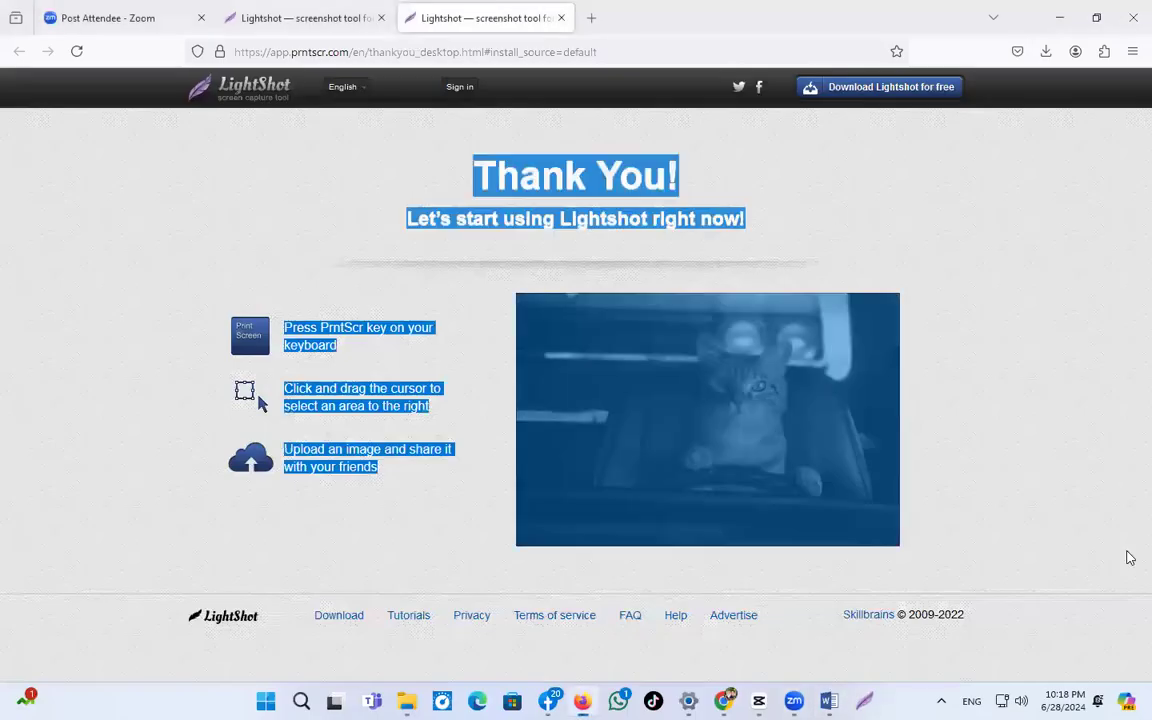
left_click(1007, 490)
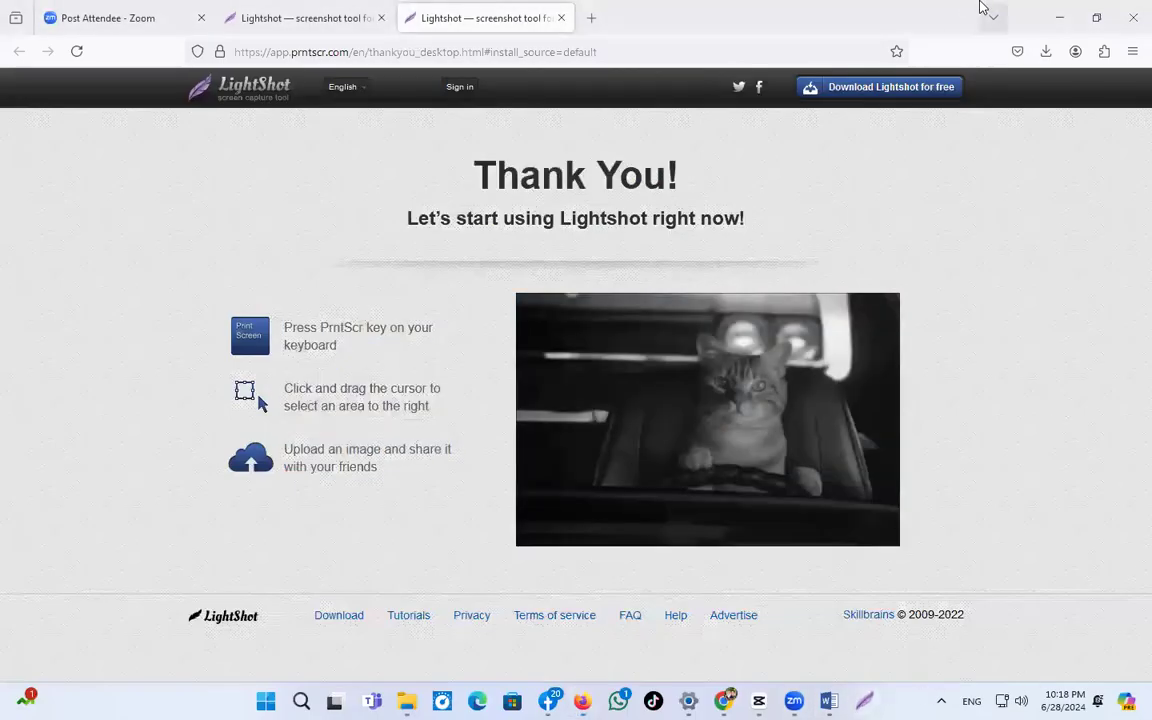
Minimize the browser and try to launch Lightshot from its pinned shortcut over the desktop.
left_click(1059, 17)
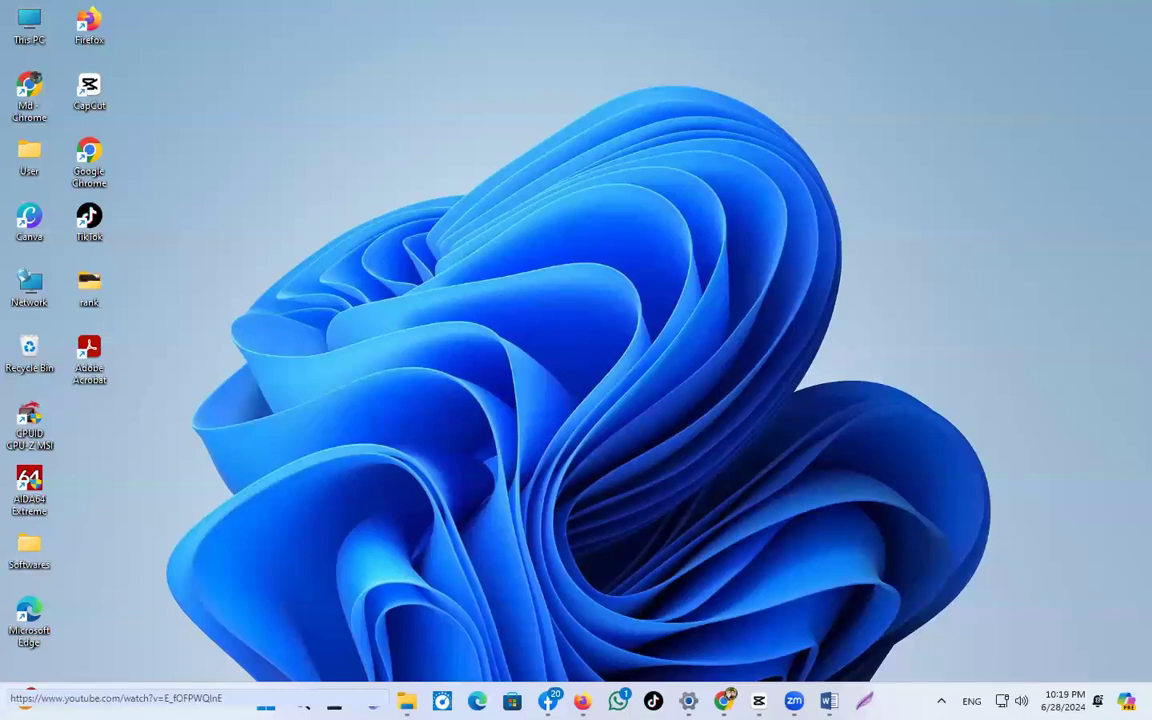
right_click(865, 701)
left_click(871, 604)
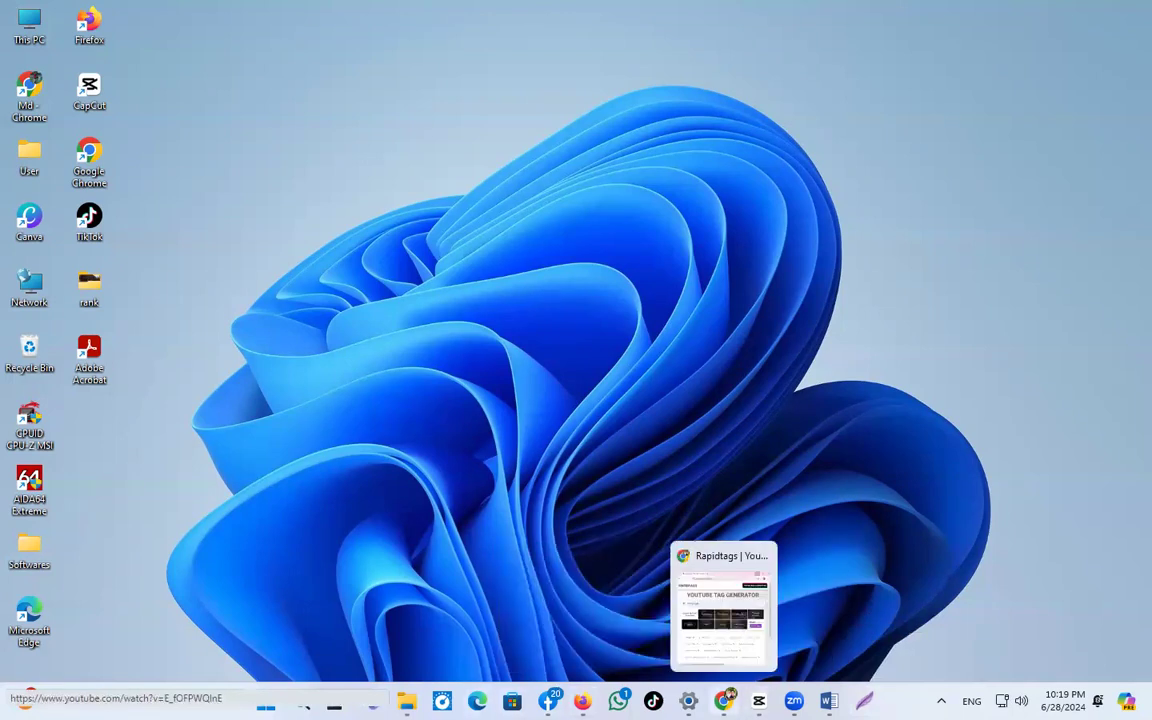
left_click(725, 701)
left_click(725, 701)
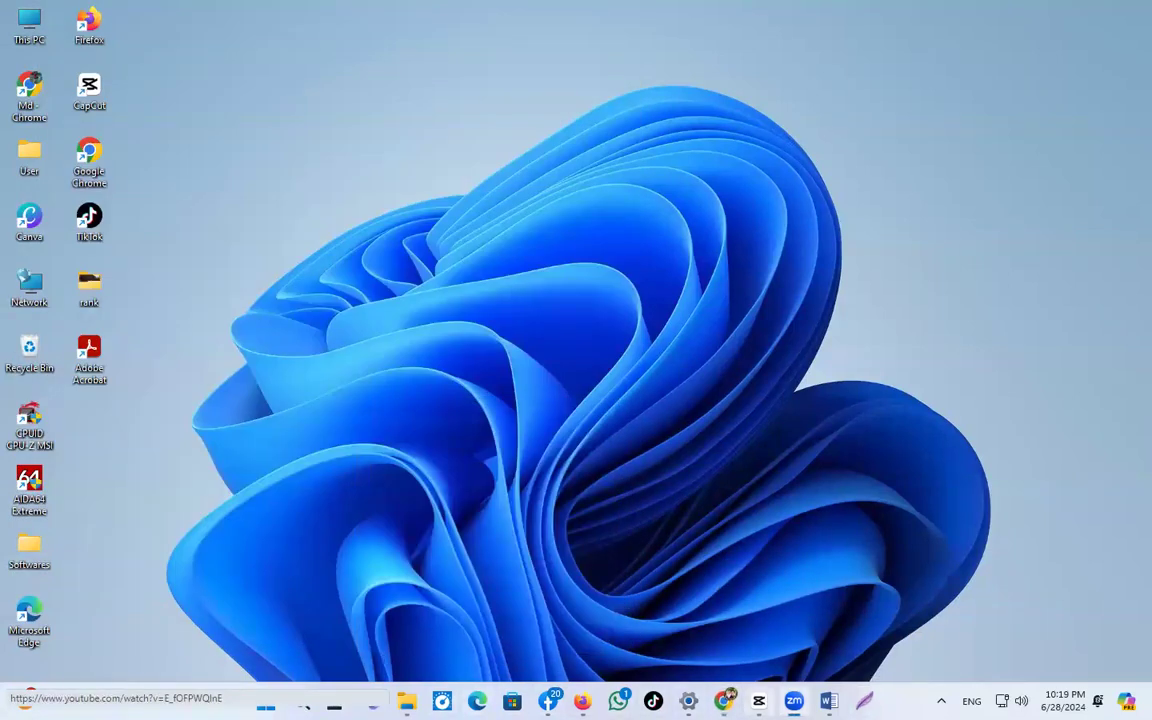
Switch to the class 04.docx document in Word and start inserting an online video from YouTube.
left_click(829, 701)
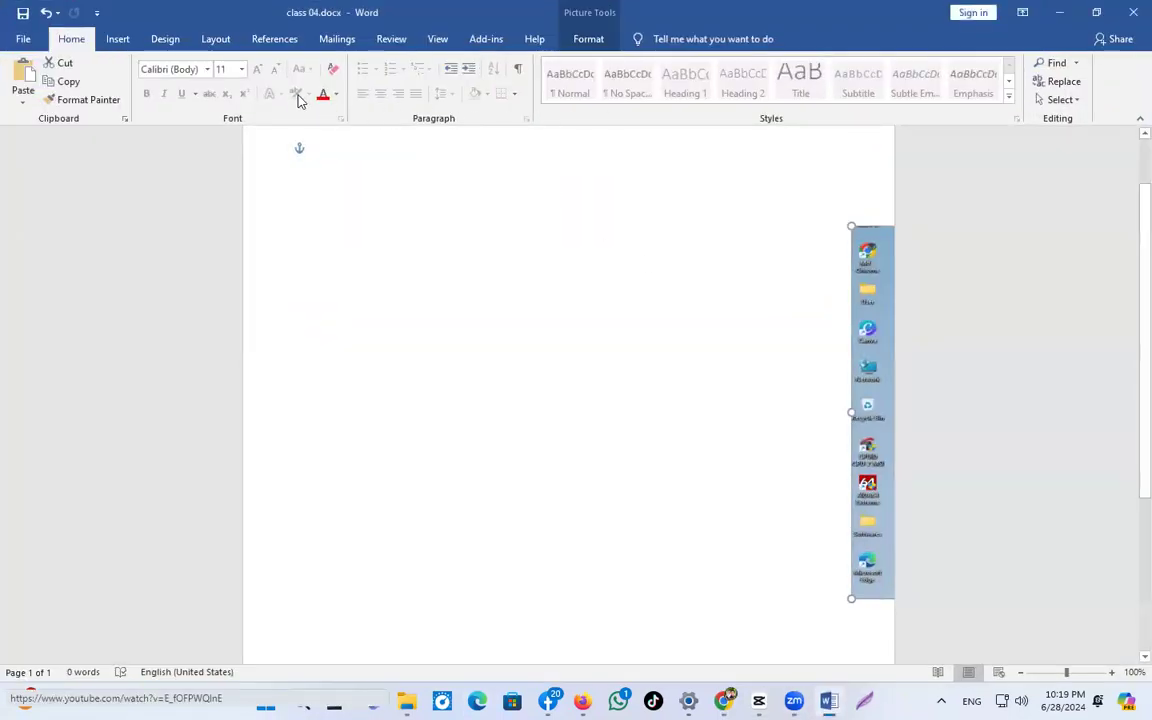
left_click(117, 39)
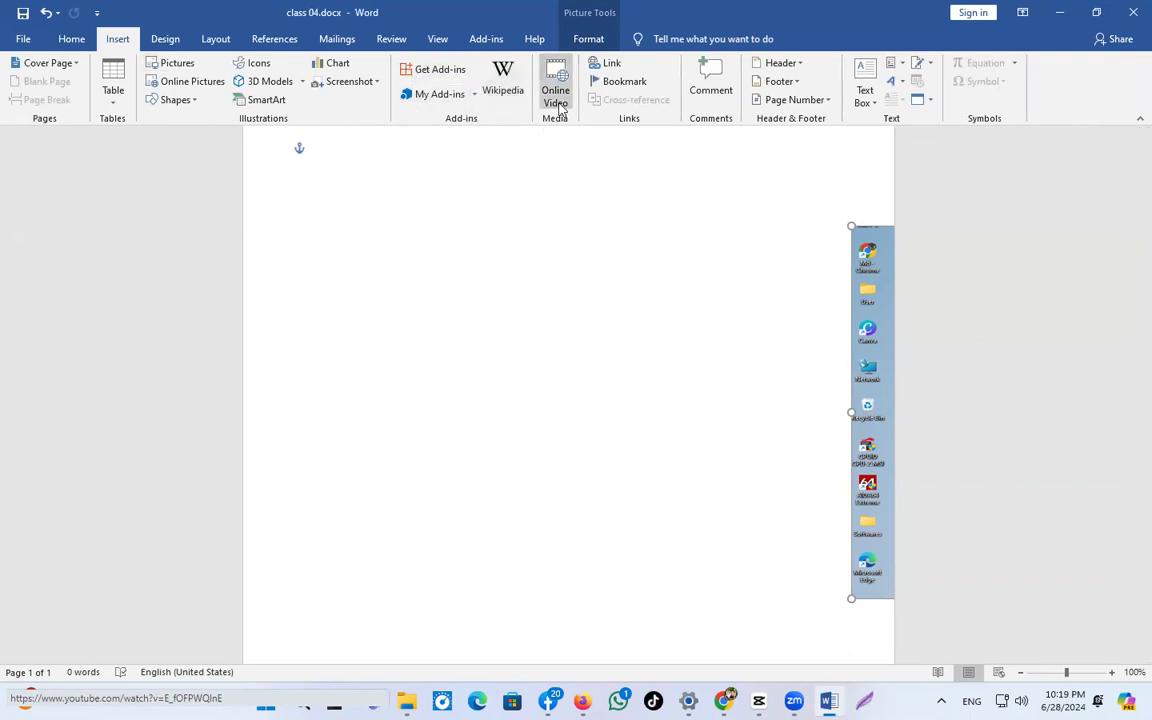
scroll(561, 117, "up", 1)
scroll(561, 118, "down", 1)
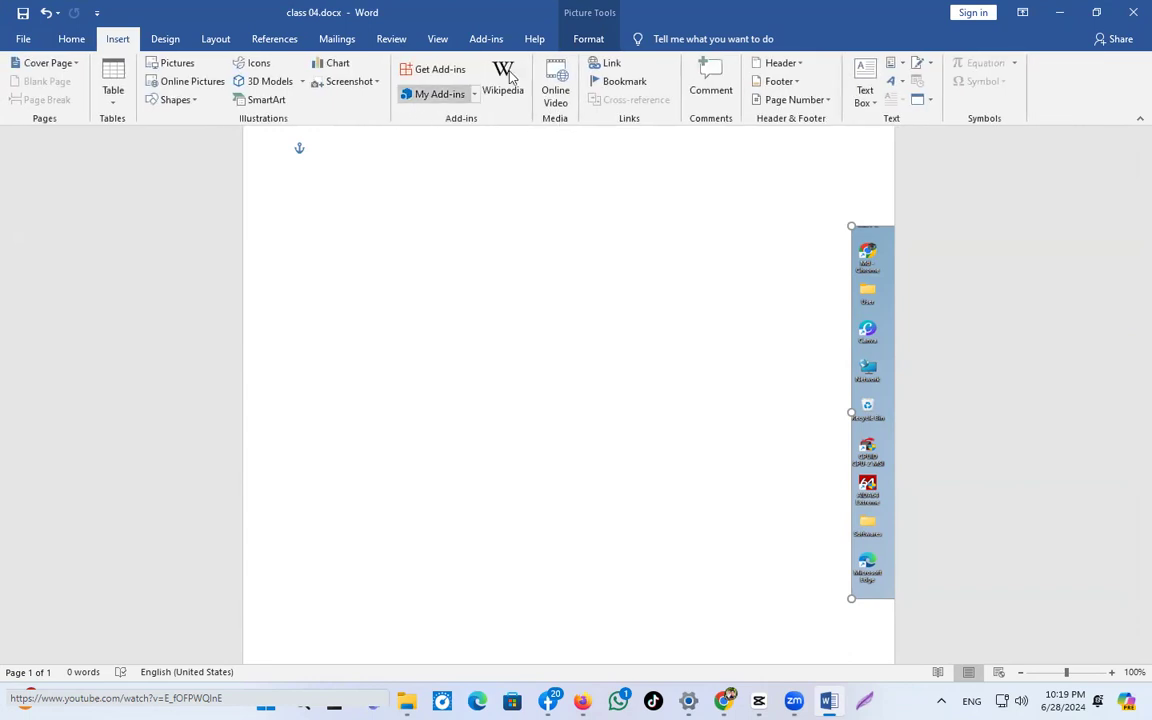
left_click(557, 88)
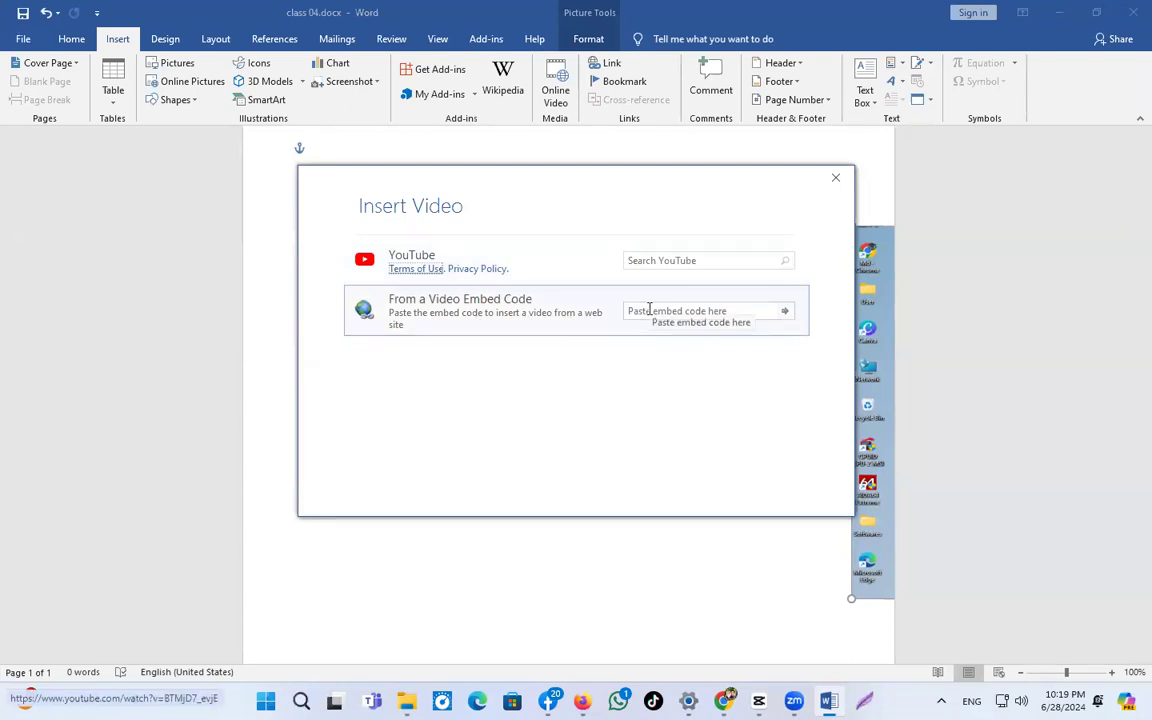
left_click(649, 310)
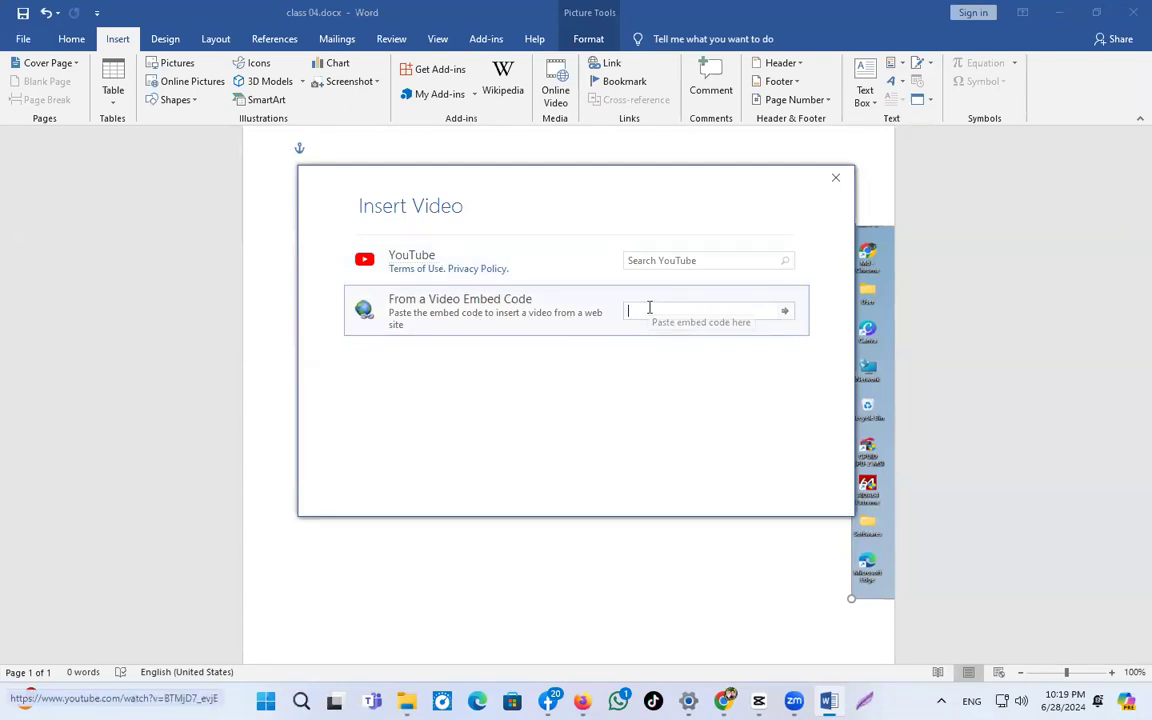
left_click(689, 262)
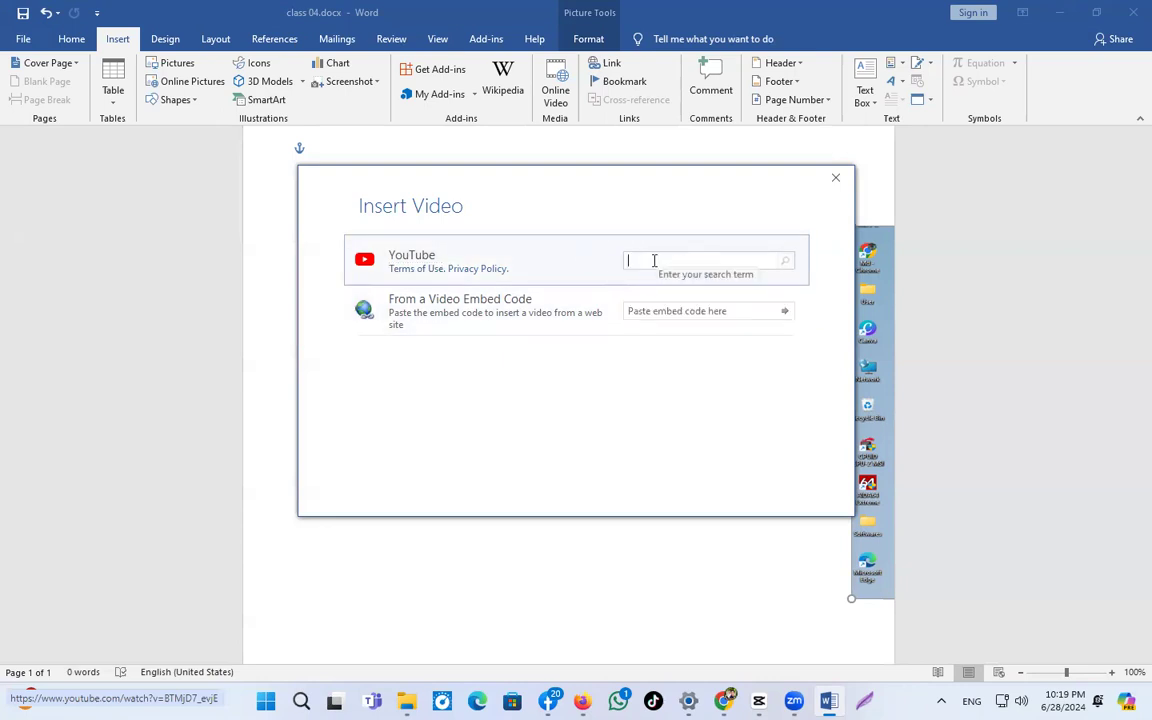
Search YouTube for the instructor's channel handle.
type("sha")
key("BackSpace")
key("BackSpace")
key("BackSpace")
type("@")
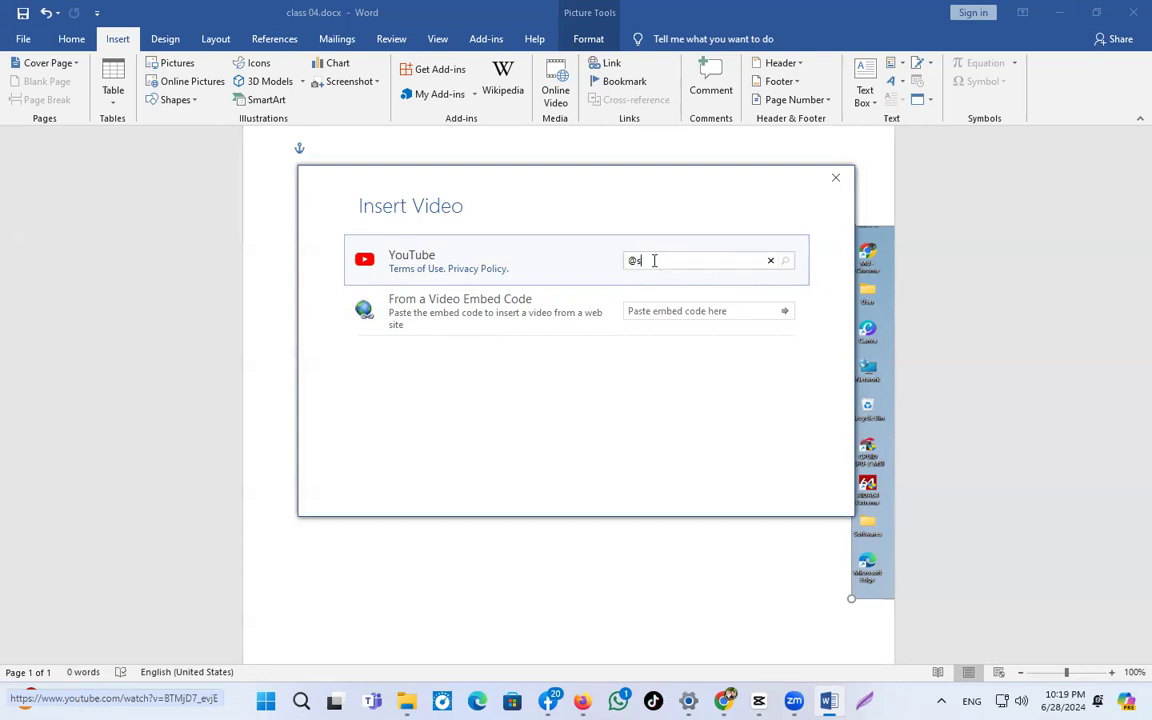
type("shakibcho")
key("Return")
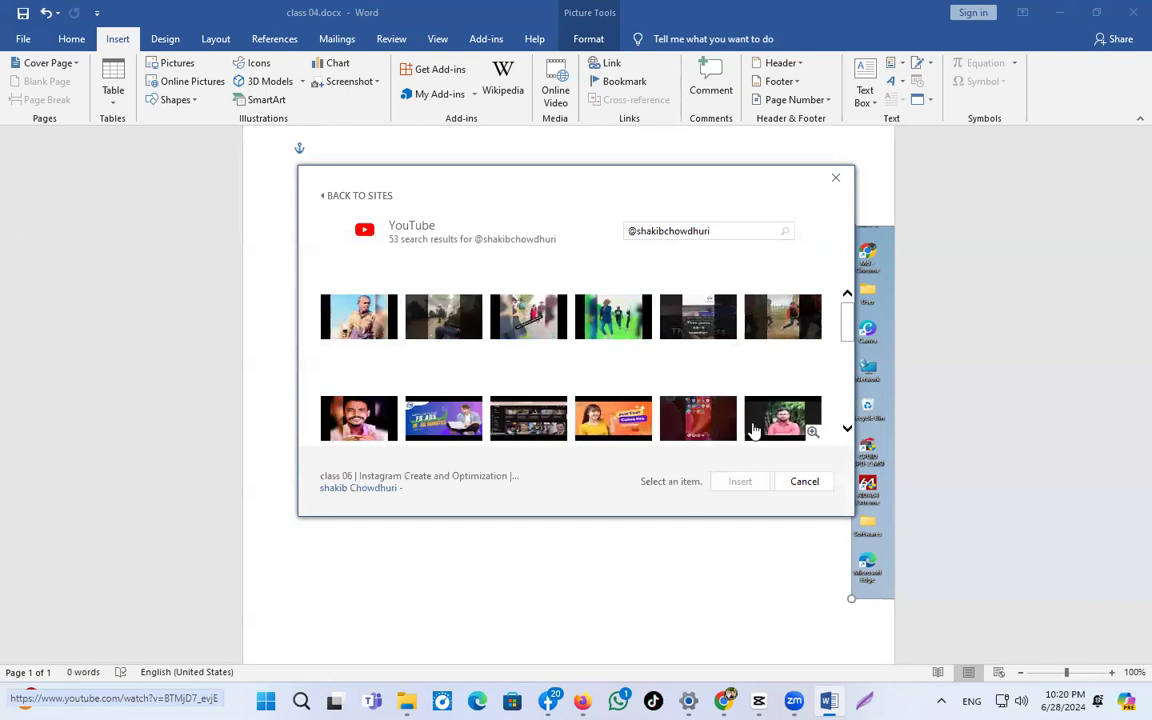
Insert the "How to convert bd to 1/2 with in a sec" video from the search results into the document.
scroll(778, 428, "down", 1)
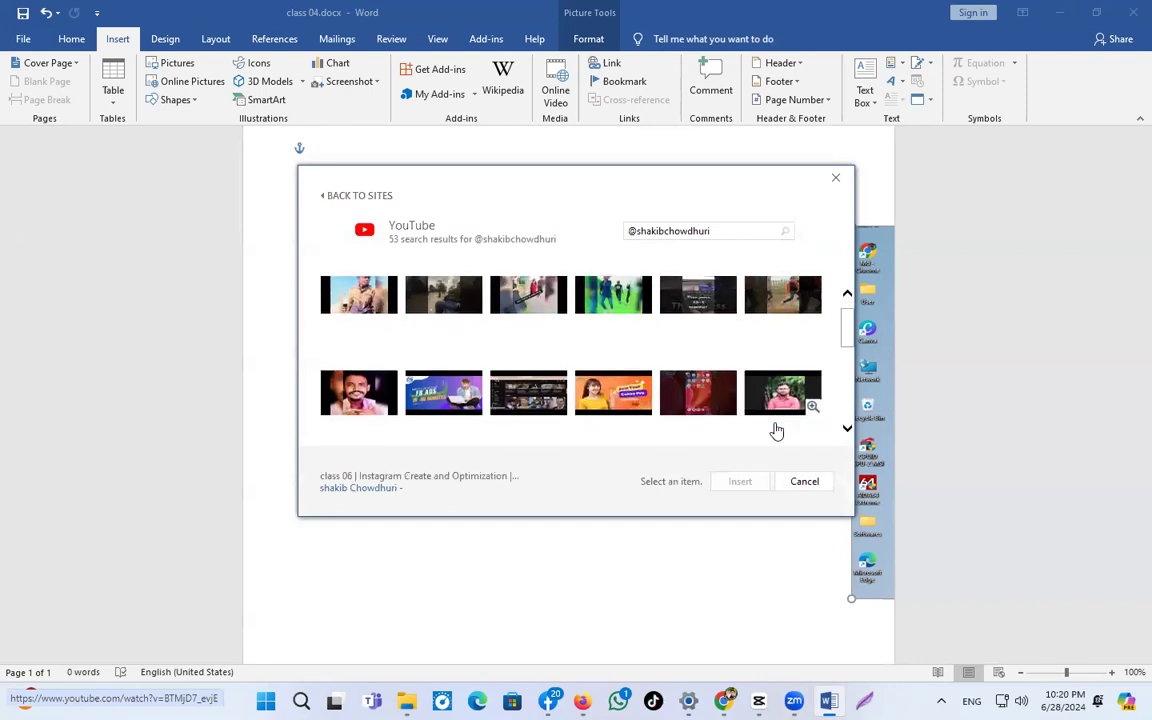
left_click(611, 395)
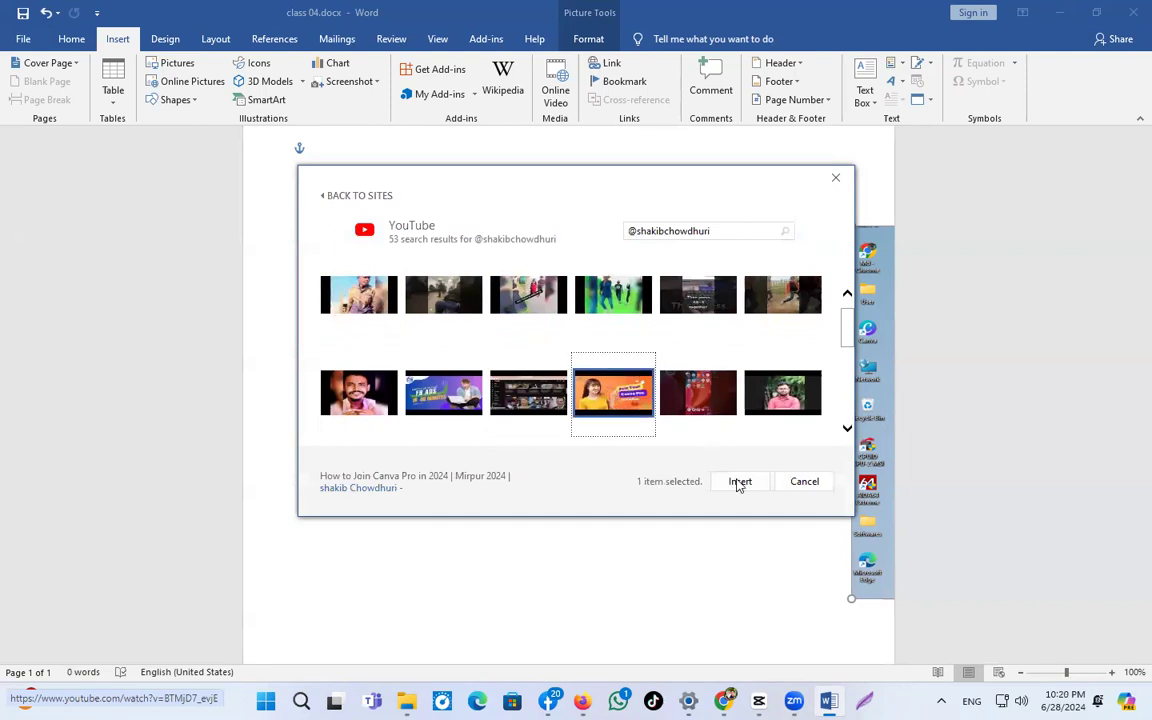
left_click(722, 300)
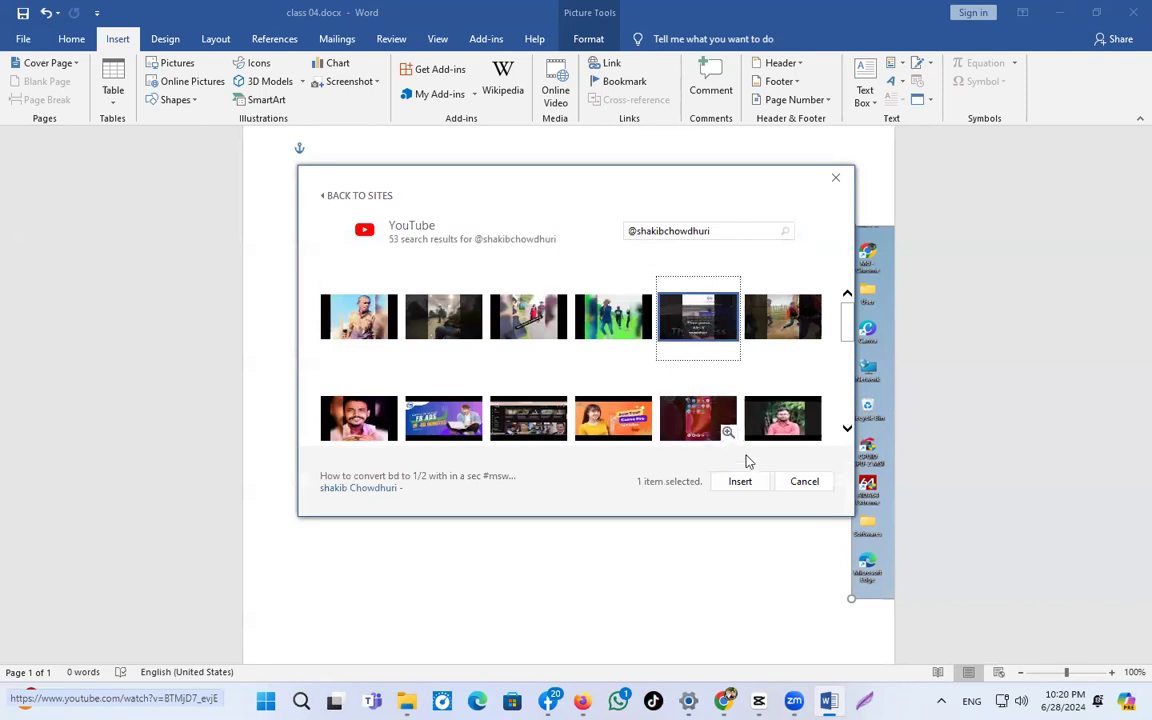
left_click(744, 485)
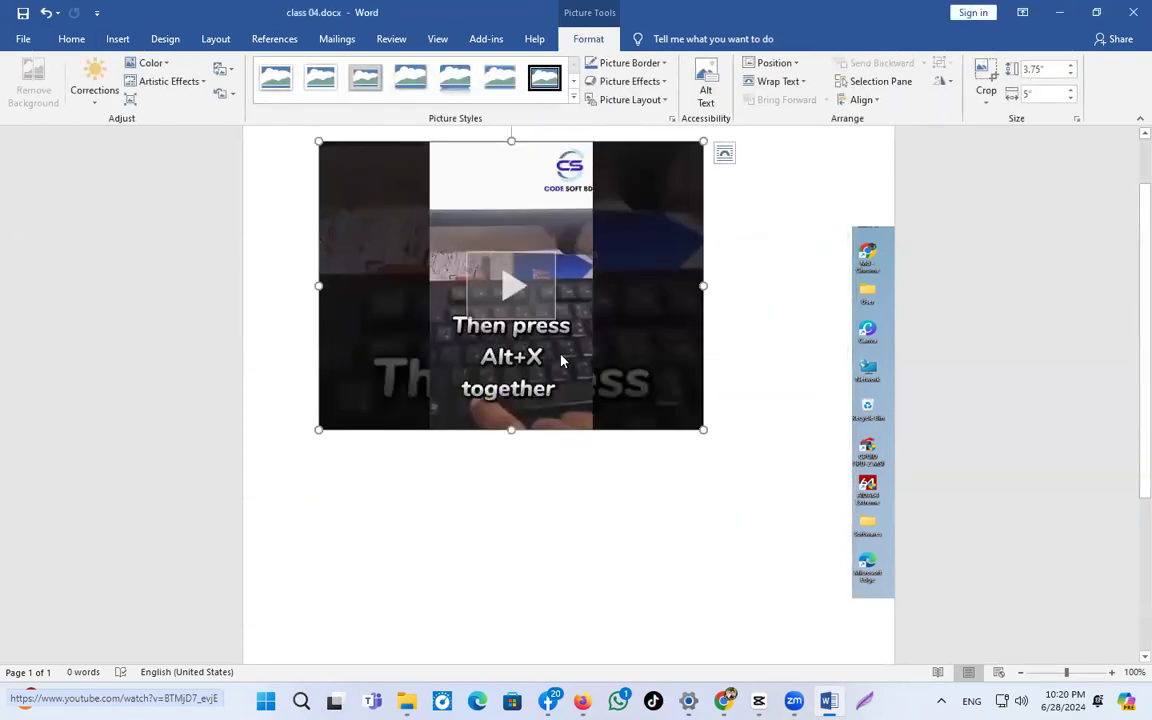
Preview the inserted video in its player, close the player and look over the page.
left_click(513, 362)
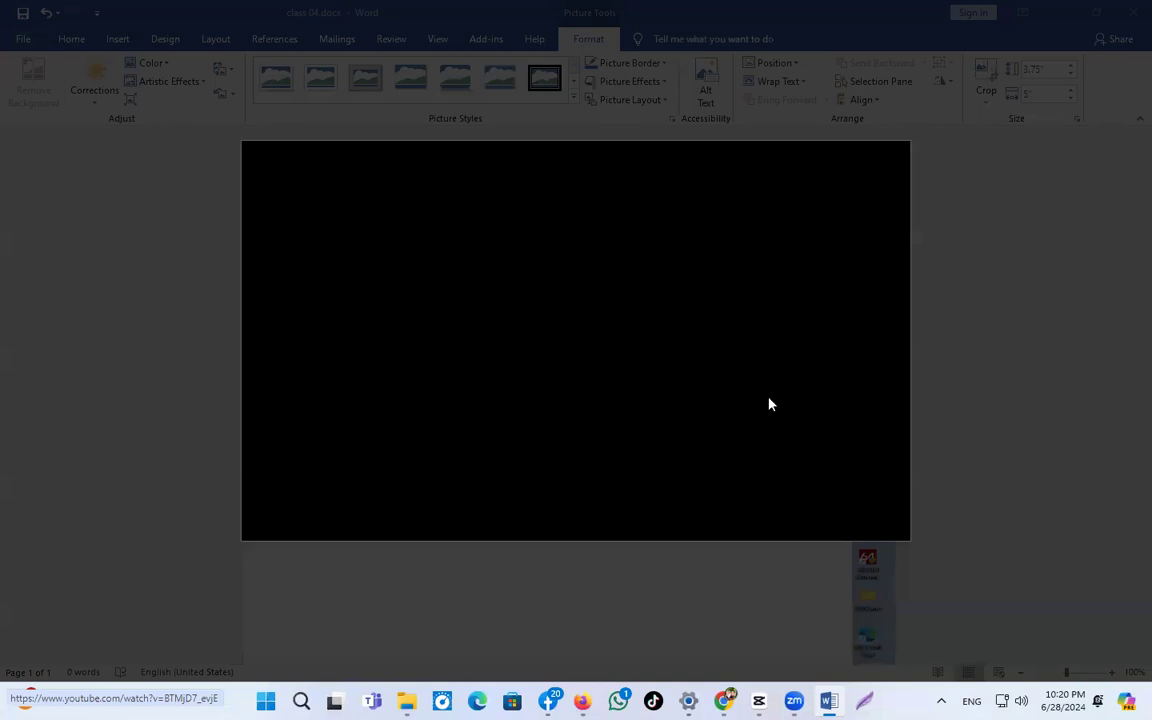
left_click(762, 566)
left_click(520, 367)
left_click(774, 620)
scroll(700, 500, "down", 3)
scroll(691, 481, "up", 3)
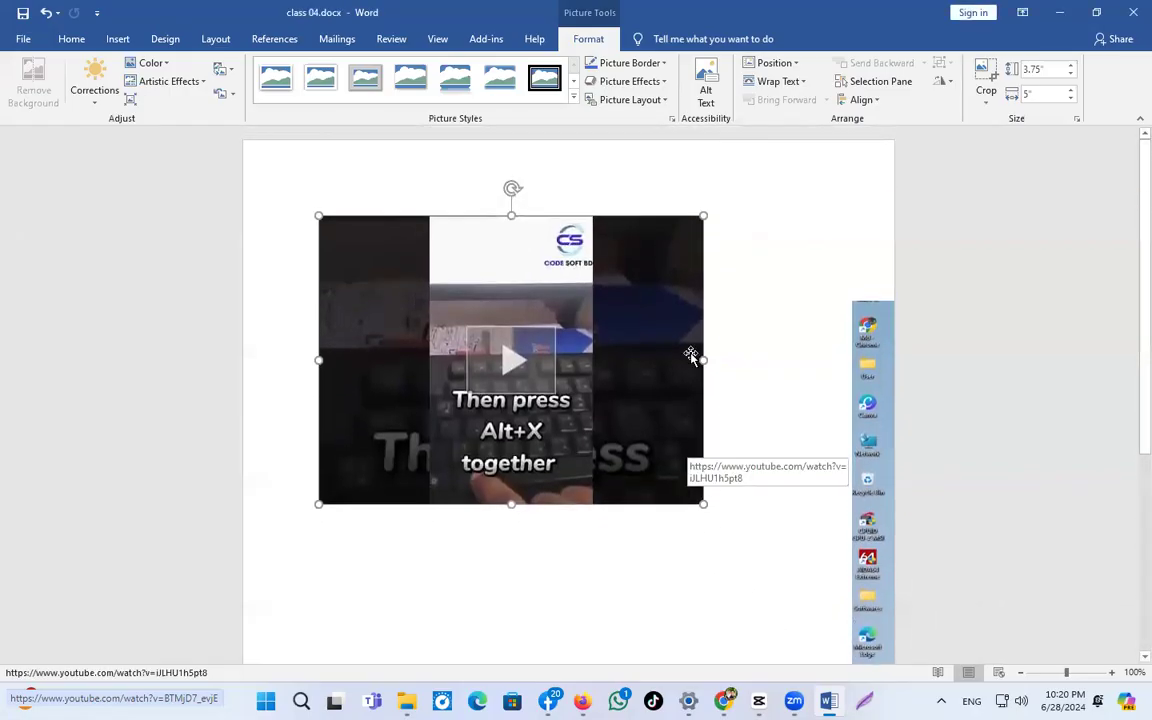
Set the video's text wrapping to In Front of Text, move it near the page's upper-right corner and shrink it to about 1.77 by 2.36 inches.
left_click_drag(705, 218, 626, 275)
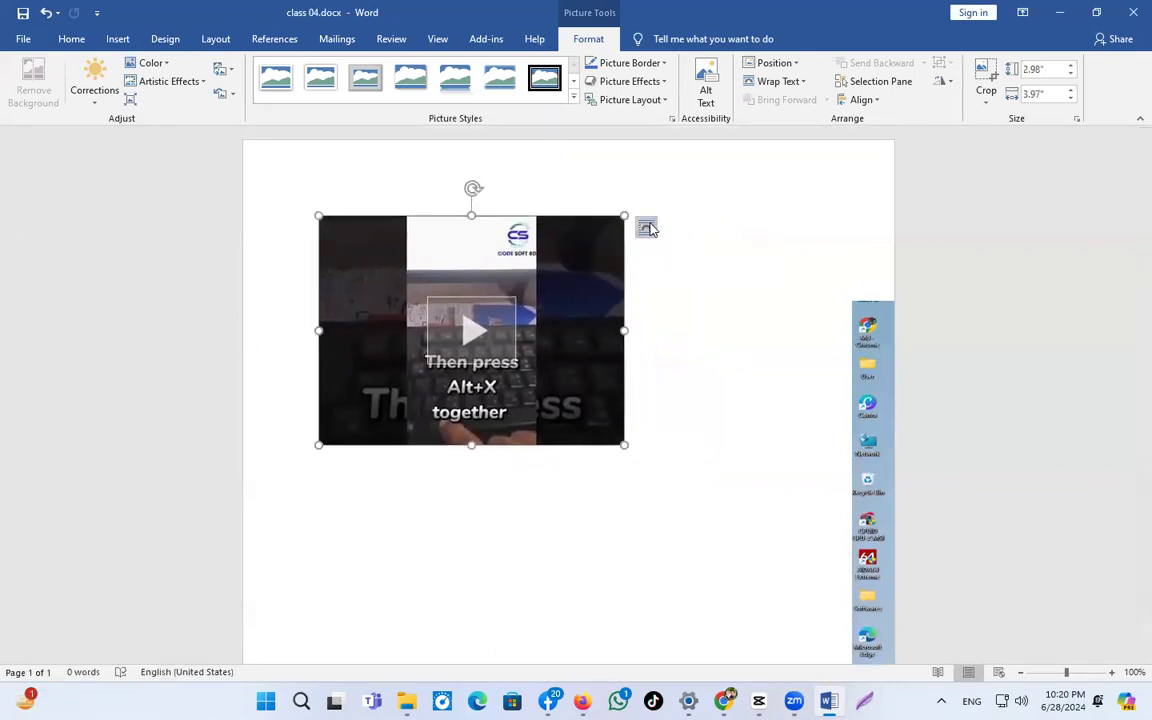
left_click(647, 230)
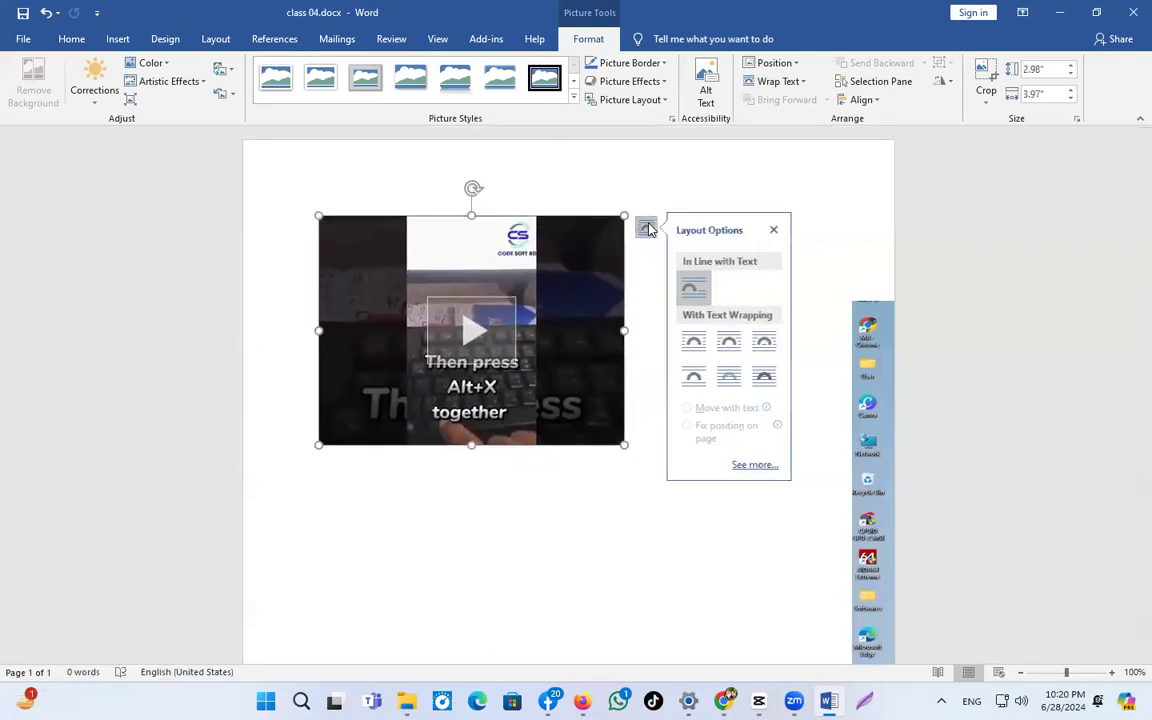
left_click(764, 376)
left_click_drag(507, 322, 650, 317)
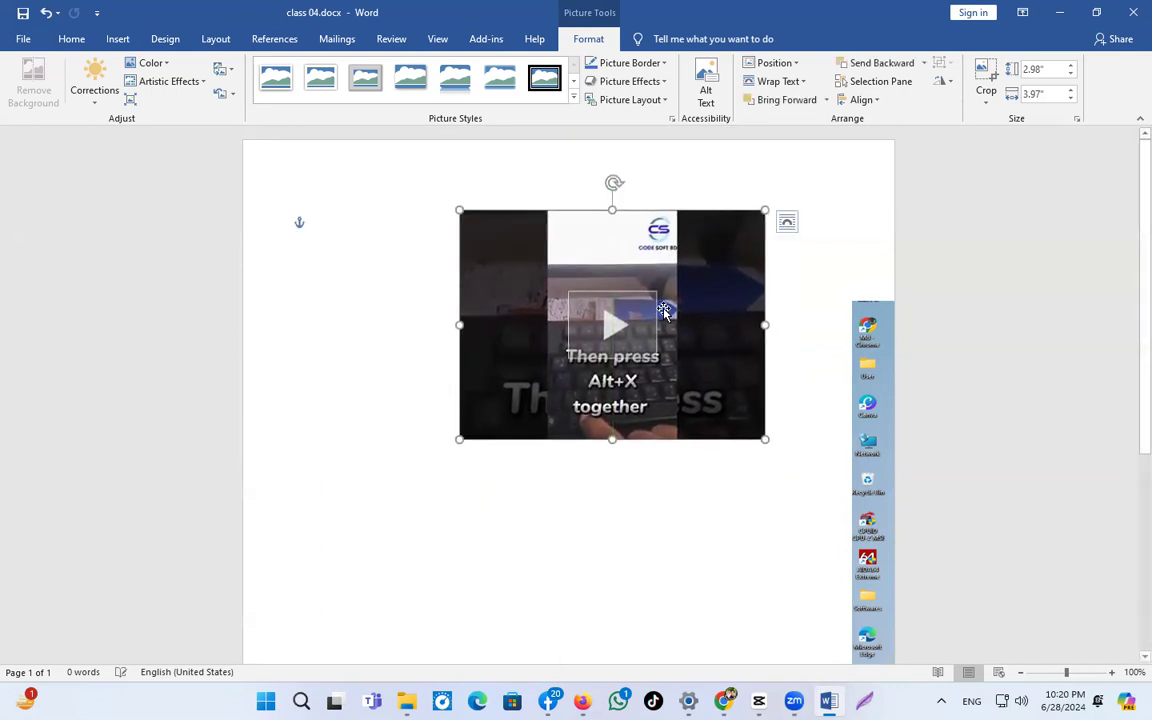
left_click_drag(766, 210, 847, 259)
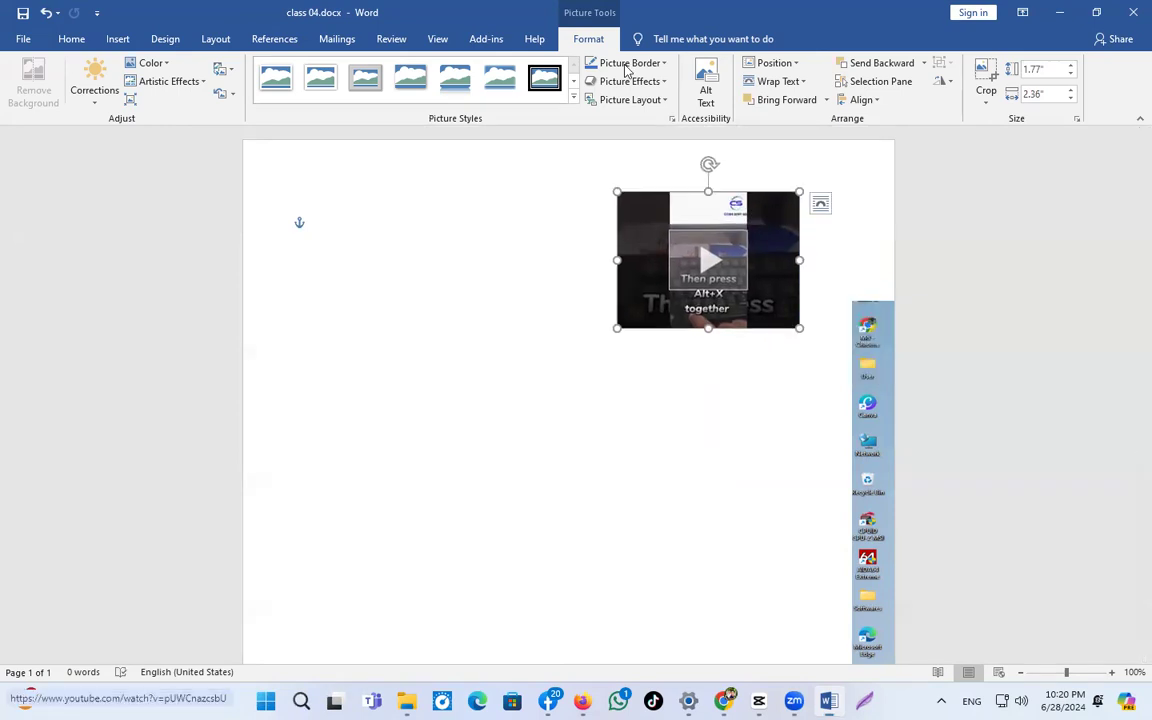
Play the first few seconds of the embedded video inside the document and close its player.
left_click(711, 264)
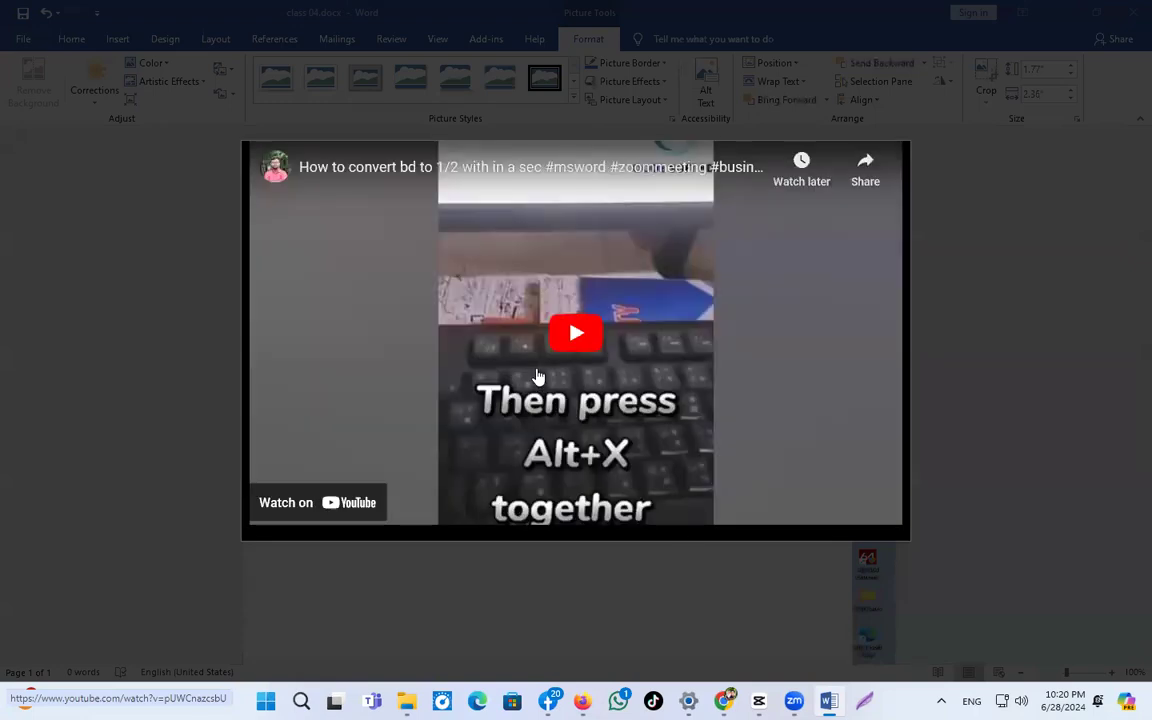
left_click(585, 338)
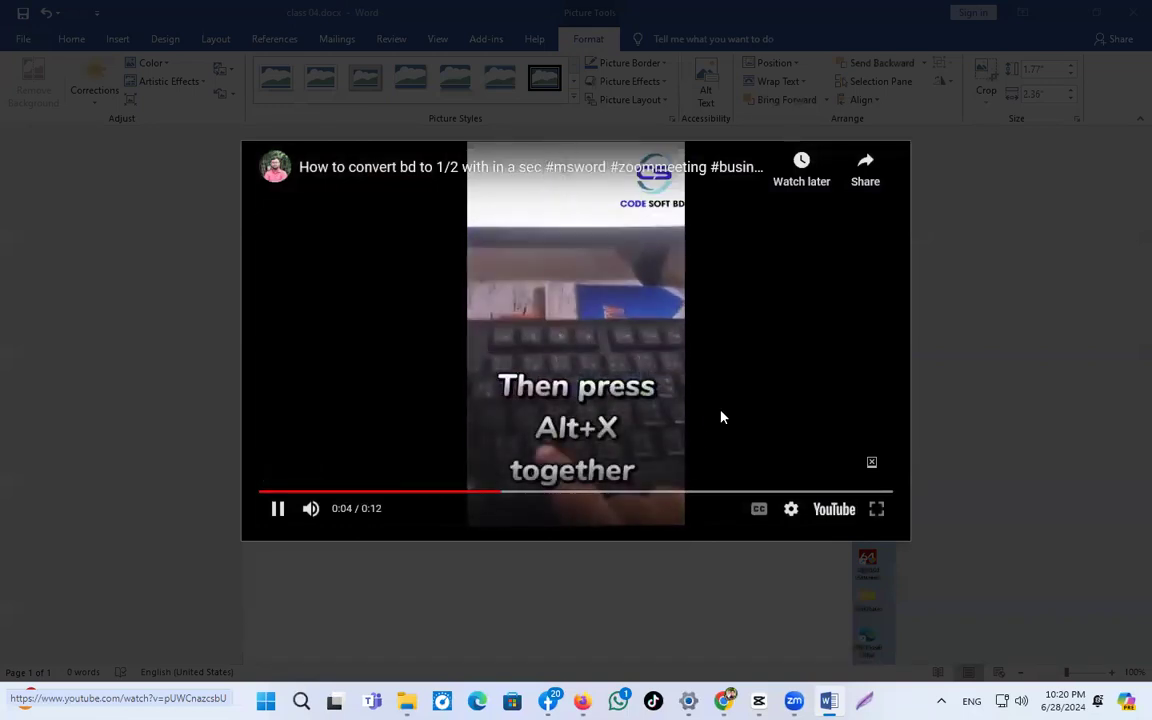
left_click(772, 595)
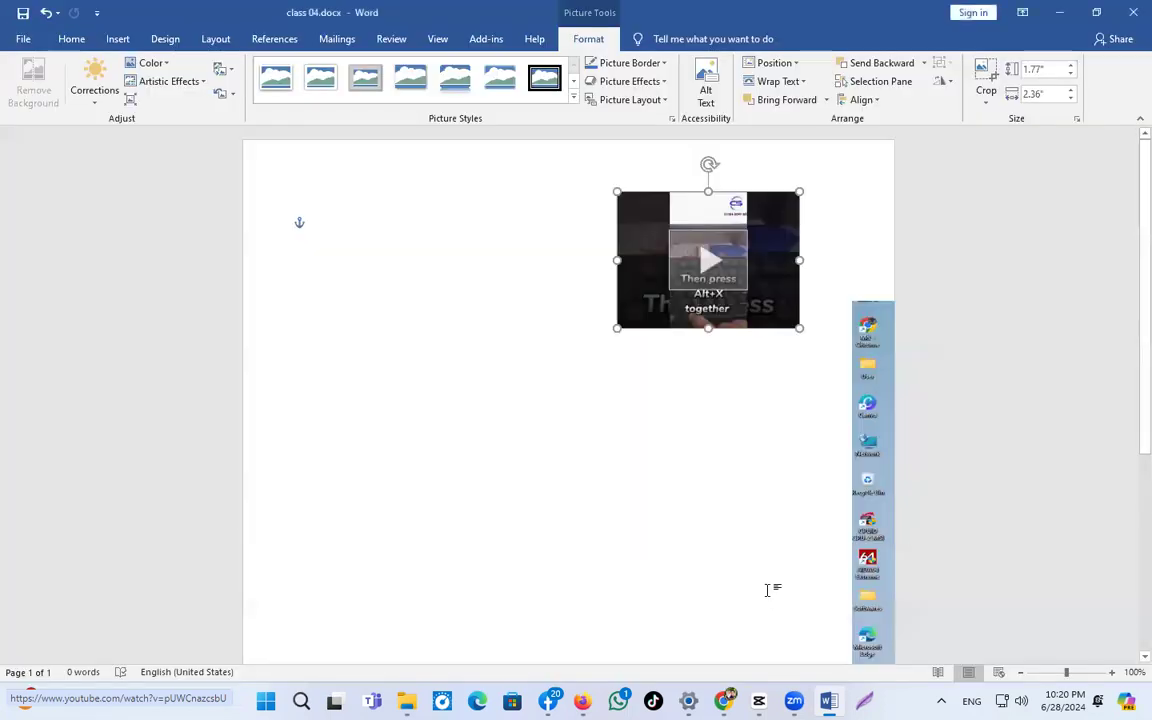
Start inserting another online video and search YouTube for the channel's handle, written without a space.
left_click(118, 39)
left_click(555, 92)
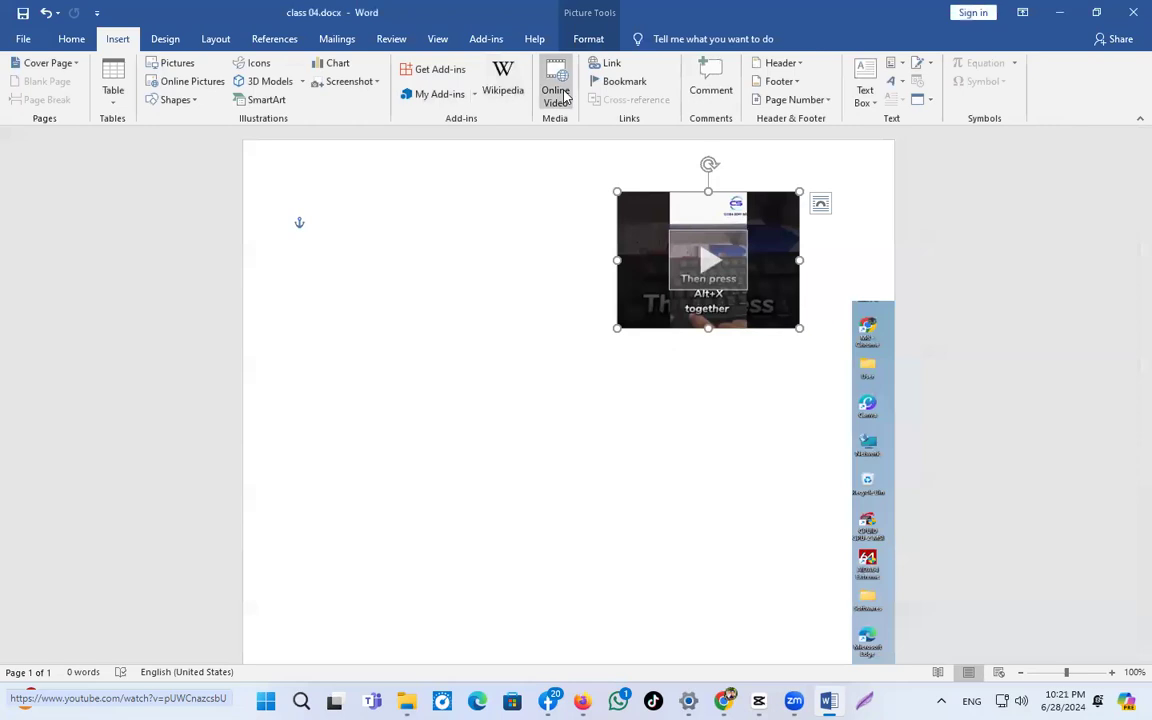
left_click(656, 266)
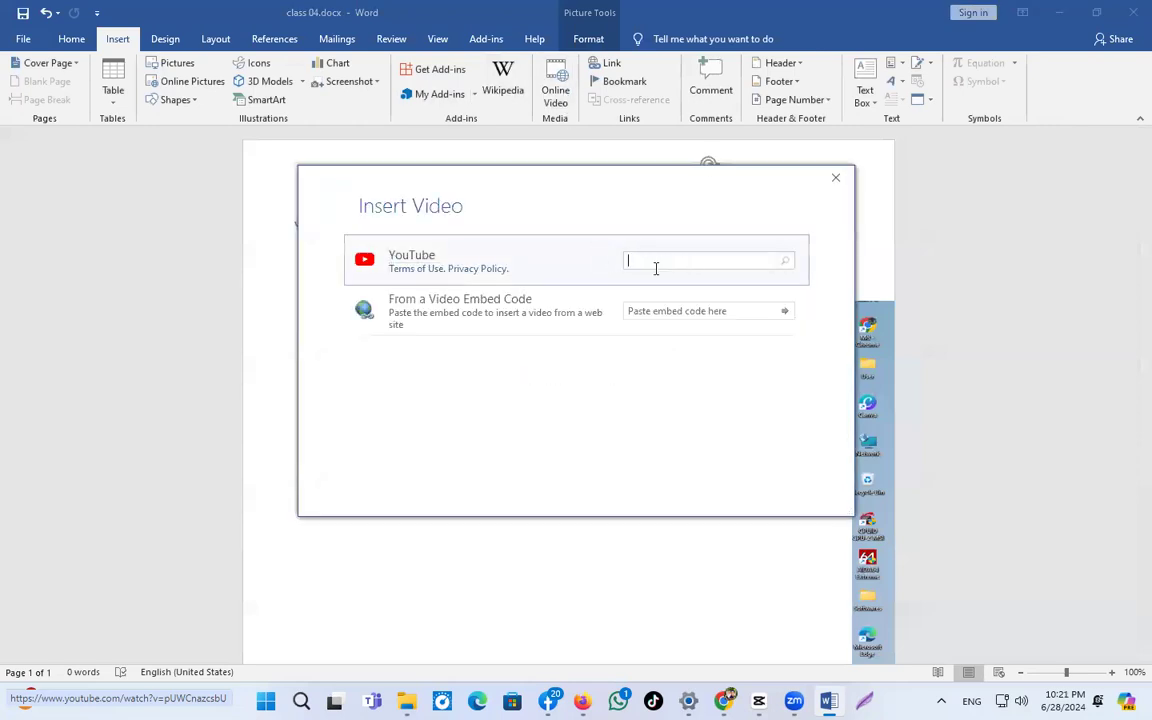
type("@")
type("shakib chowdhuri")
key("Return")
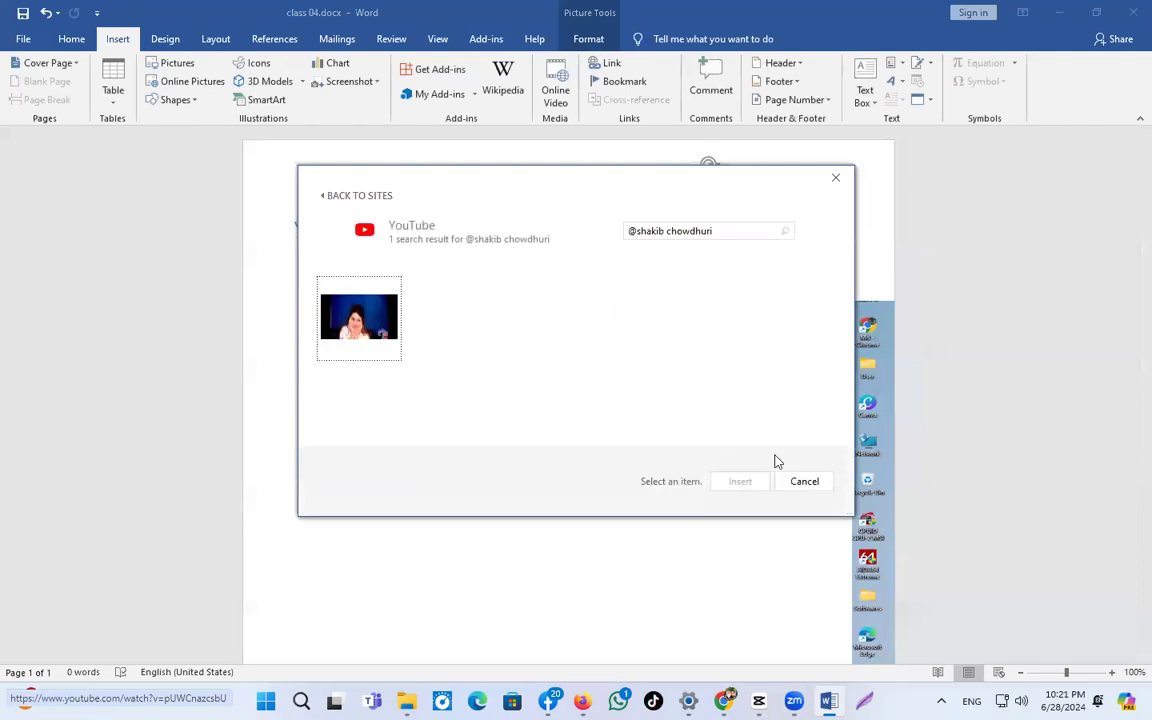
left_click(665, 229)
key("BackSpace")
key("Return")
Insert the "Class 07 | Facebook Ads and Ads Account Overview" video from the search results into the document.
scroll(616, 331, "down", 2)
scroll(600, 345, "down", 2)
left_click(434, 291)
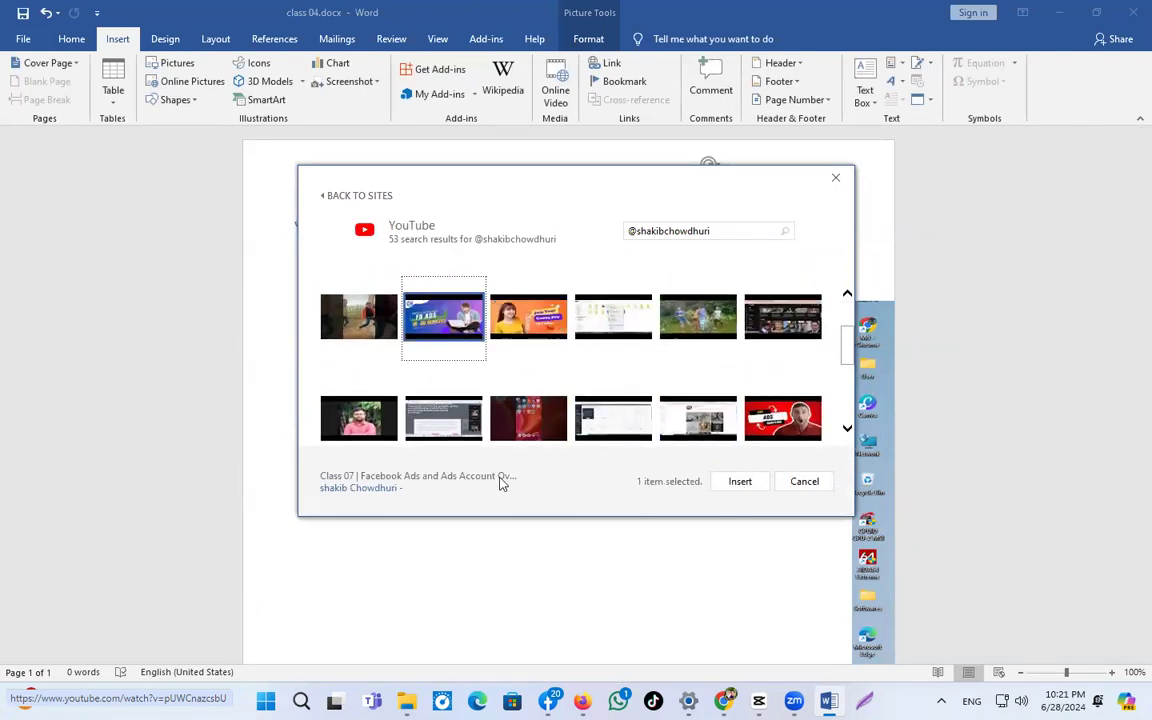
left_click(739, 481)
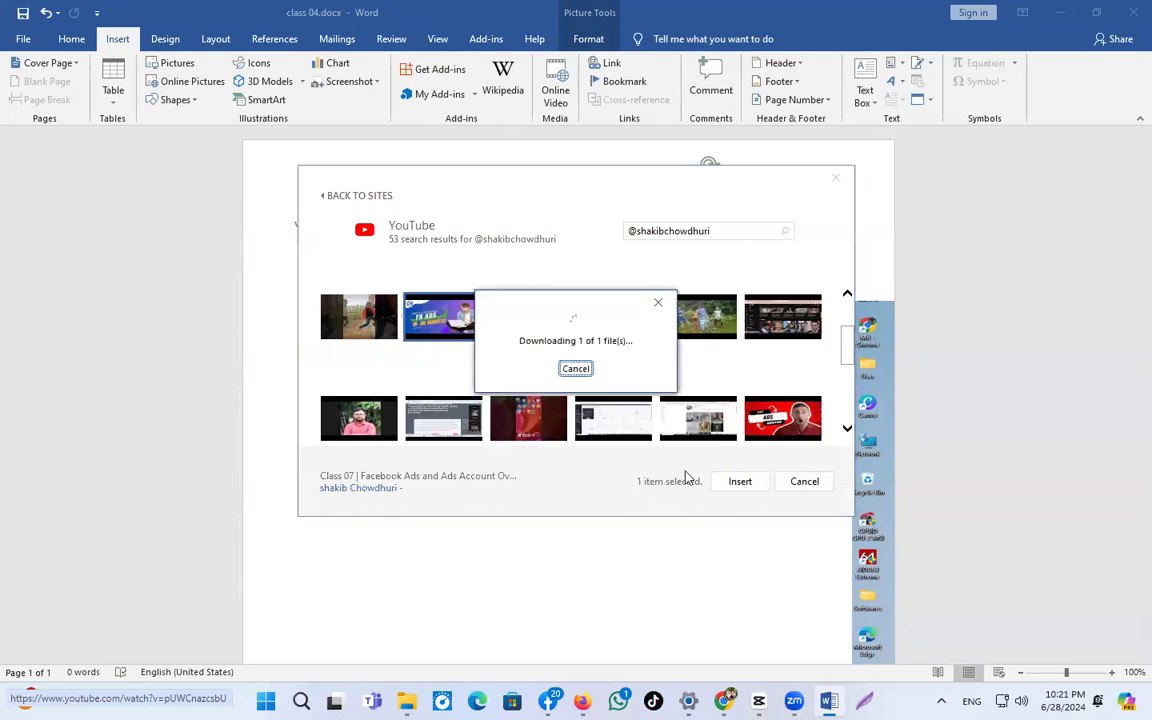
Open the player of the newly inserted FB ADS video and close it again.
left_click(526, 345)
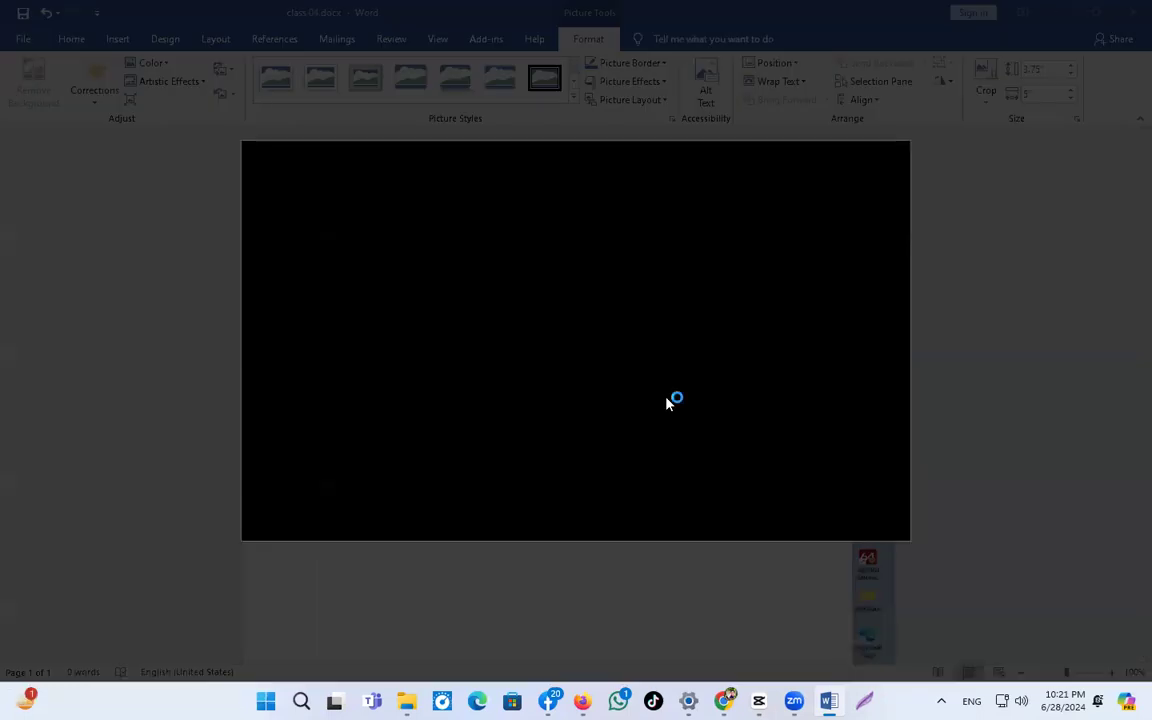
left_click(697, 583)
left_click(658, 481)
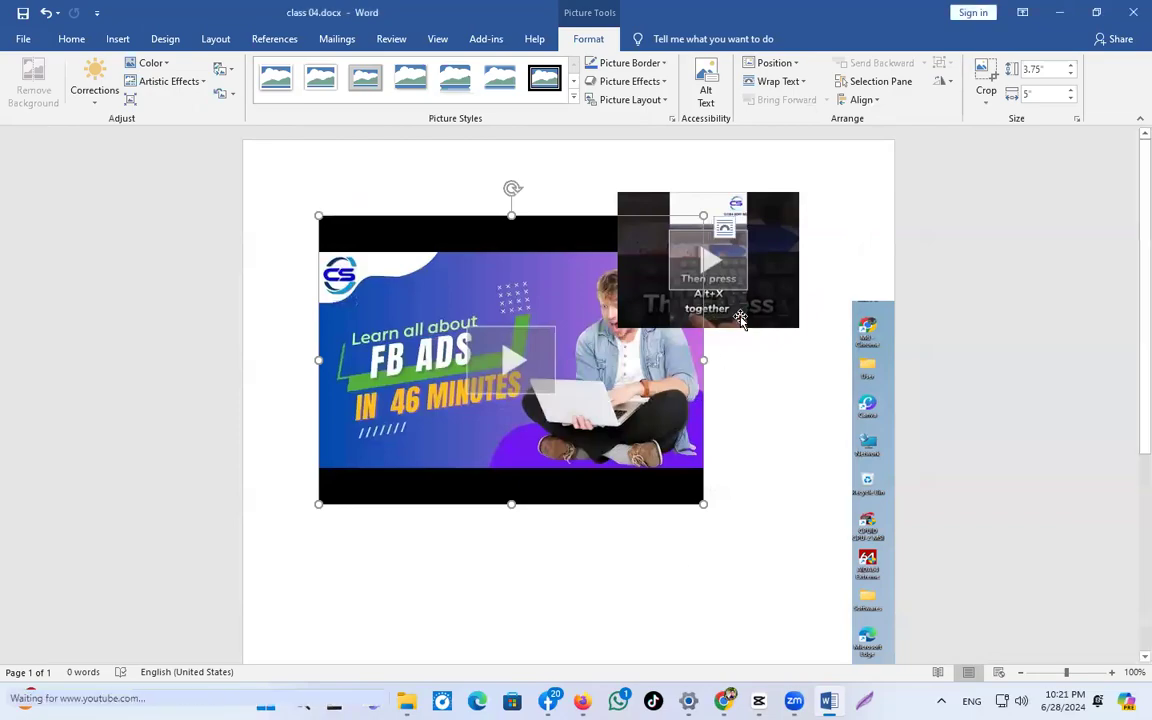
left_click(725, 562)
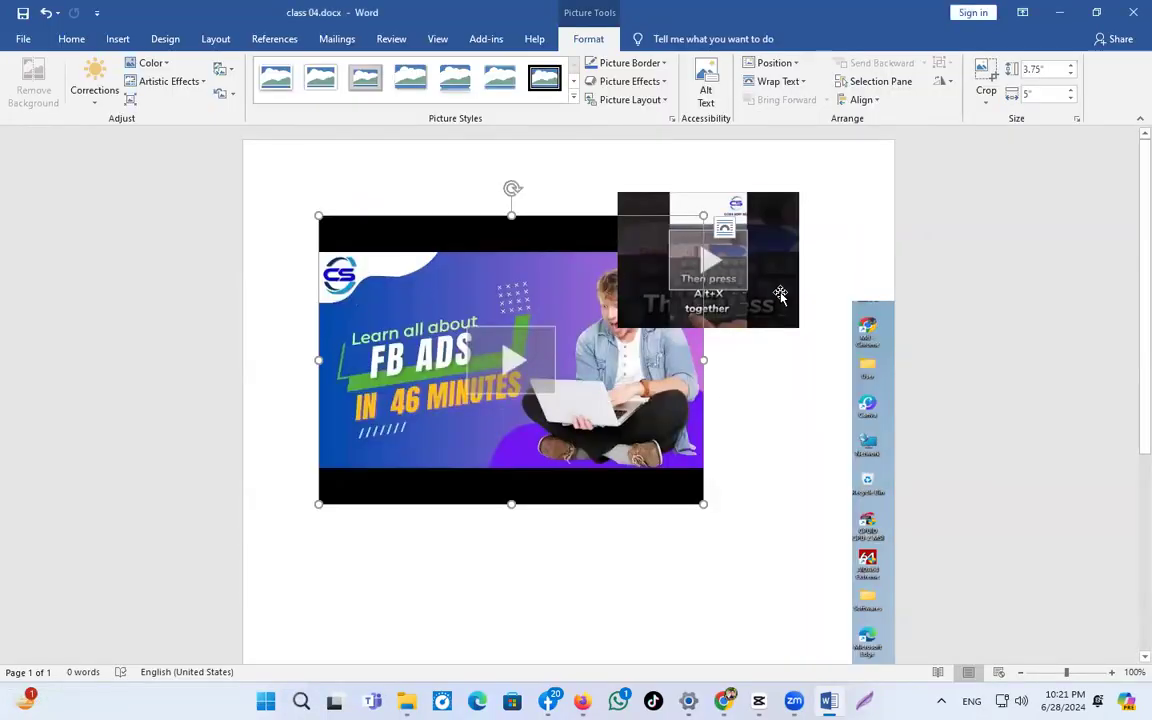
Move the Alt+X video beside the right edge of the FB ADS video and set the FB ADS video's wrapping to In Front of Text.
left_click_drag(783, 293, 867, 316)
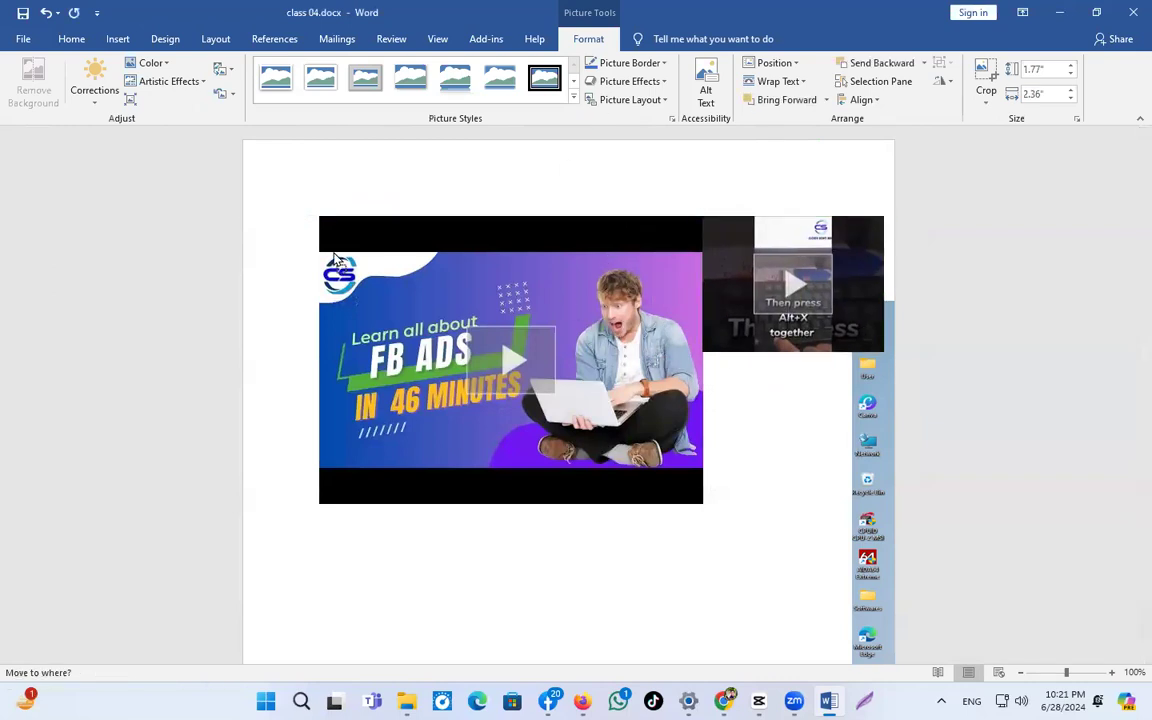
left_click(590, 230)
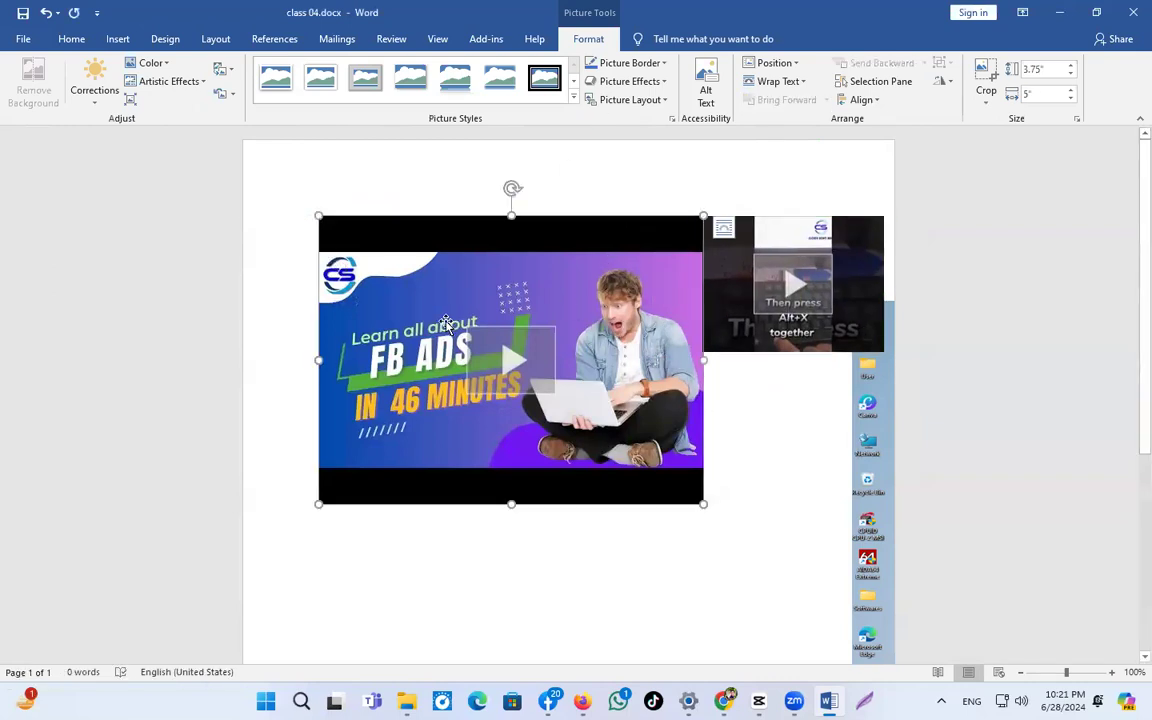
left_click(724, 228)
left_click(842, 376)
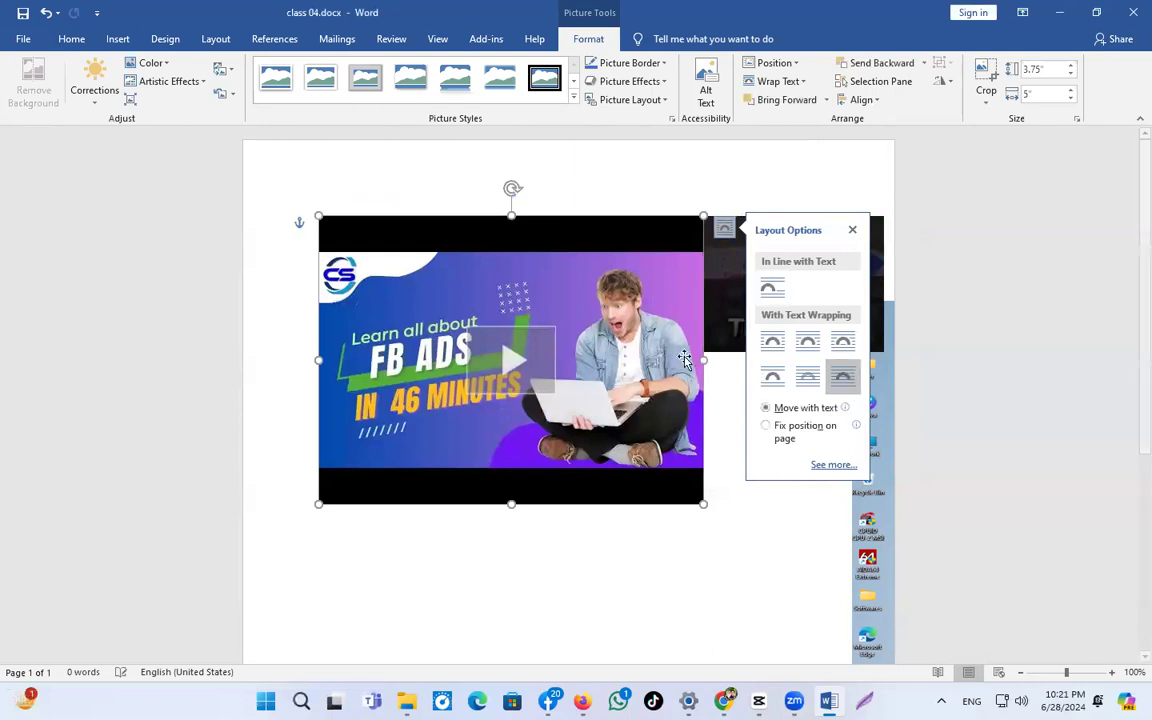
left_click_drag(705, 214, 310, 385)
left_click_drag(538, 260, 577, 294)
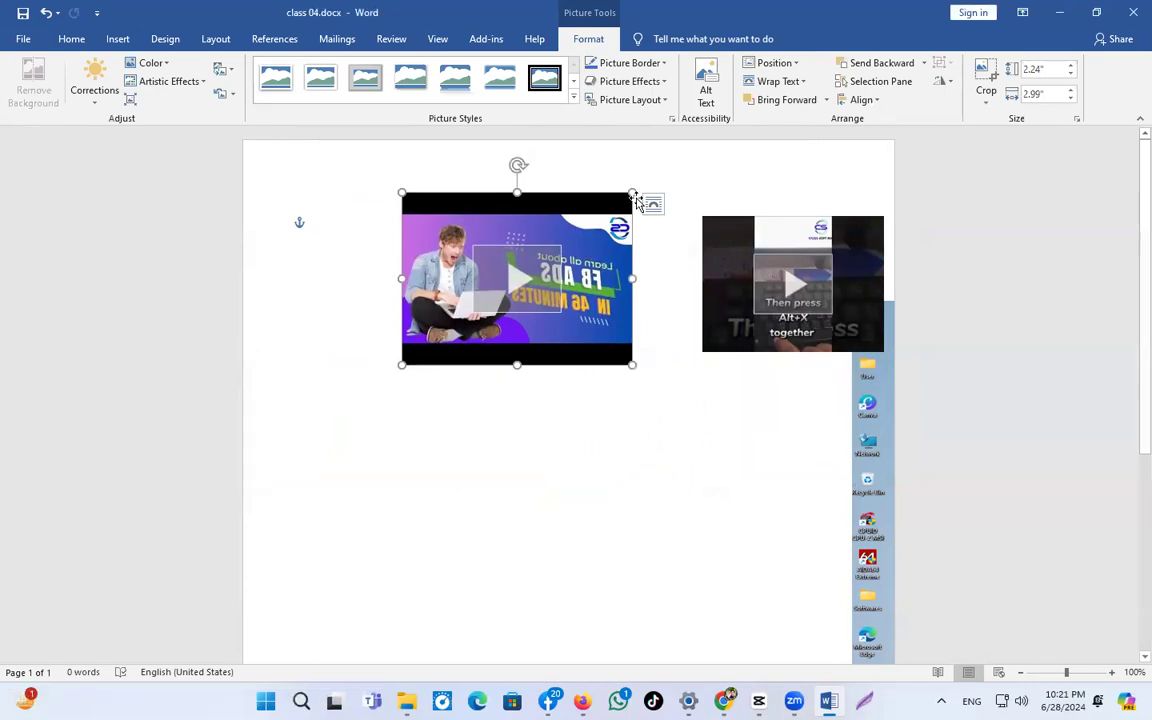
key("ctrl+z")
key("ctrl+z")
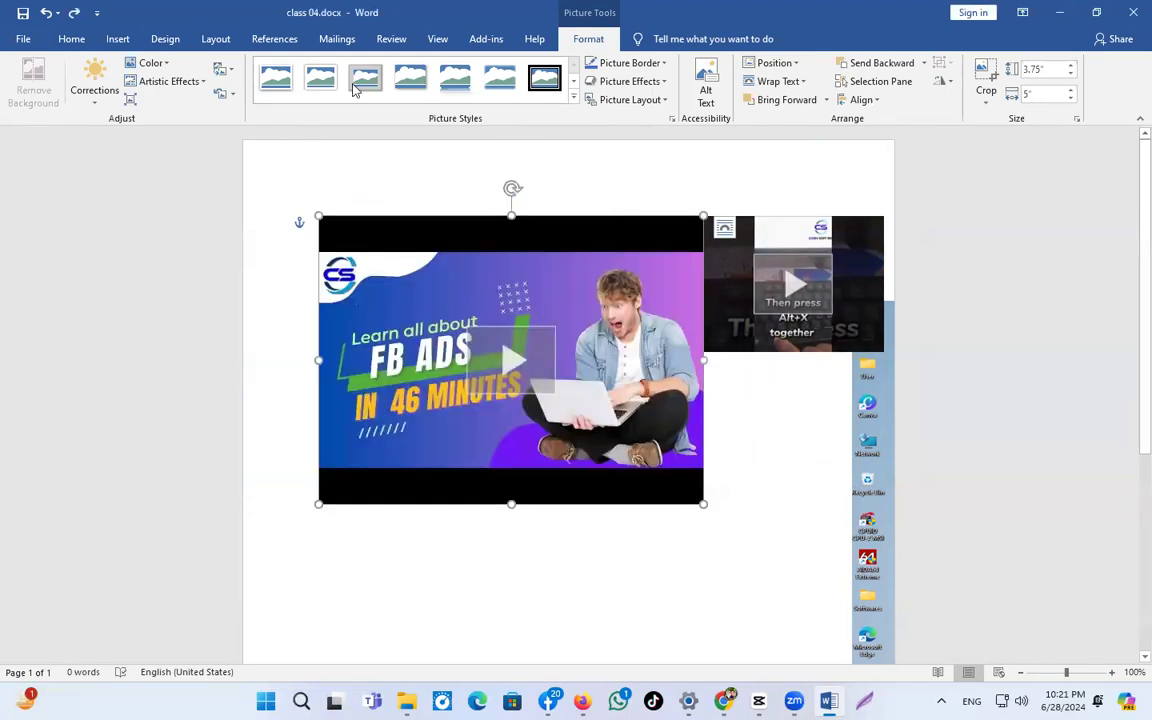
Try class 04.docx as the hyperlink target of the FB ADS video and cancel the change.
left_click(114, 39)
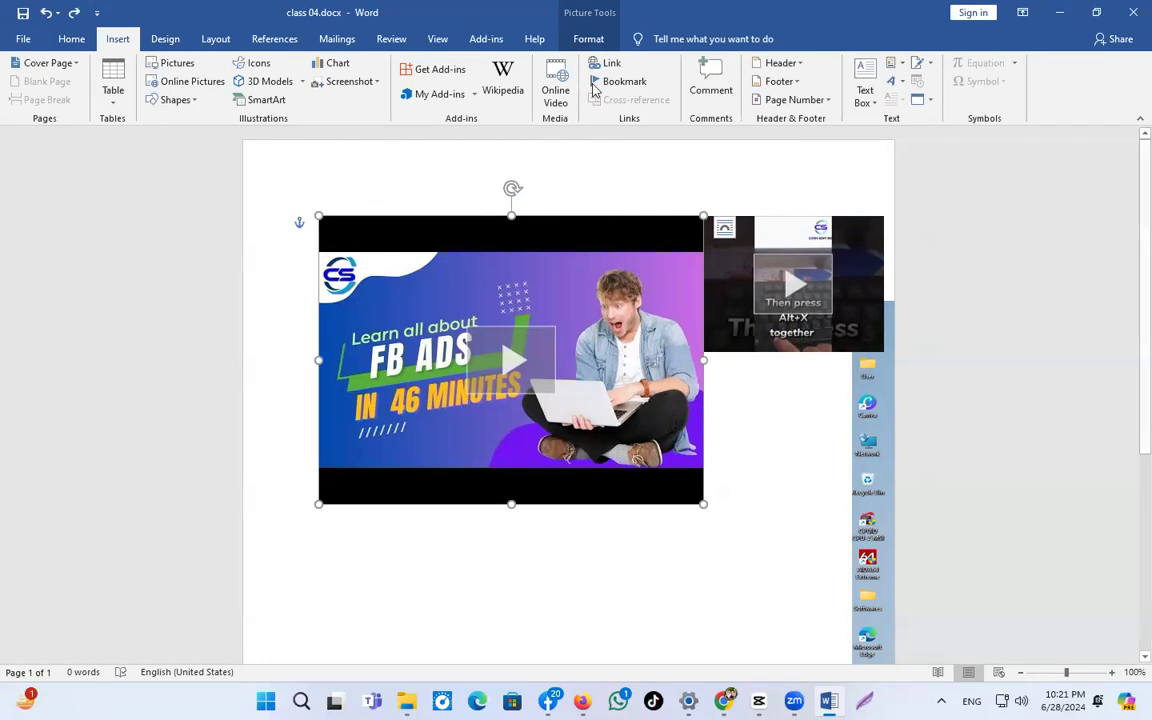
left_click(609, 64)
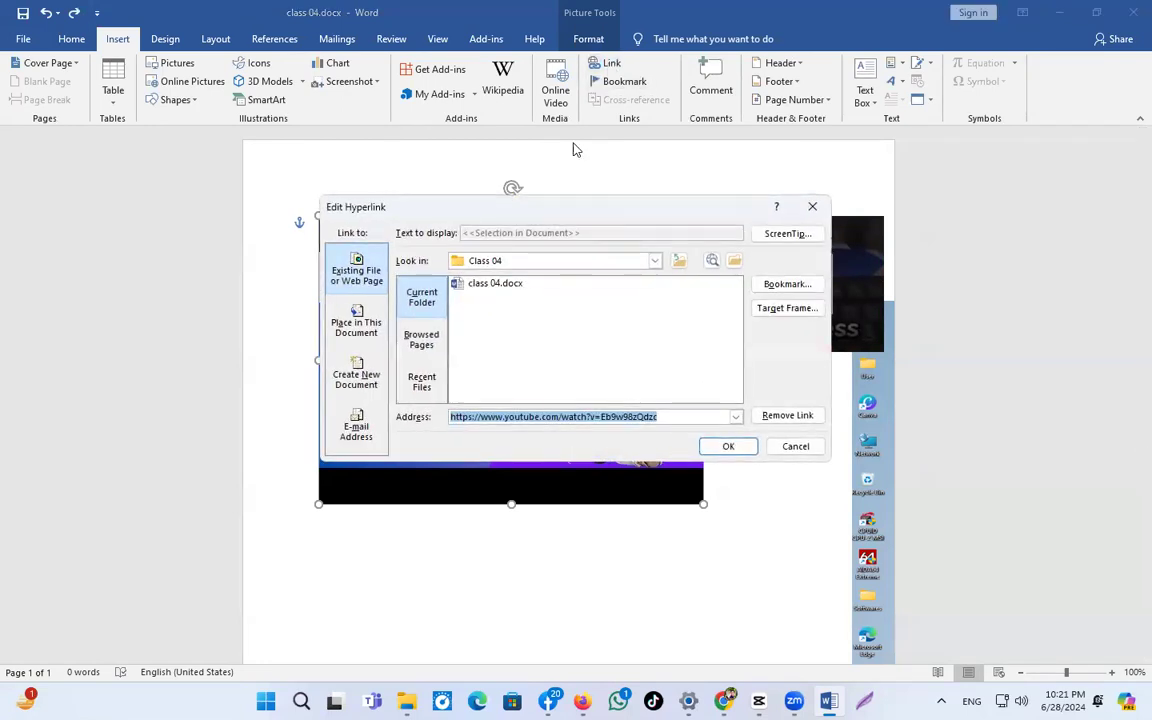
left_click(514, 287)
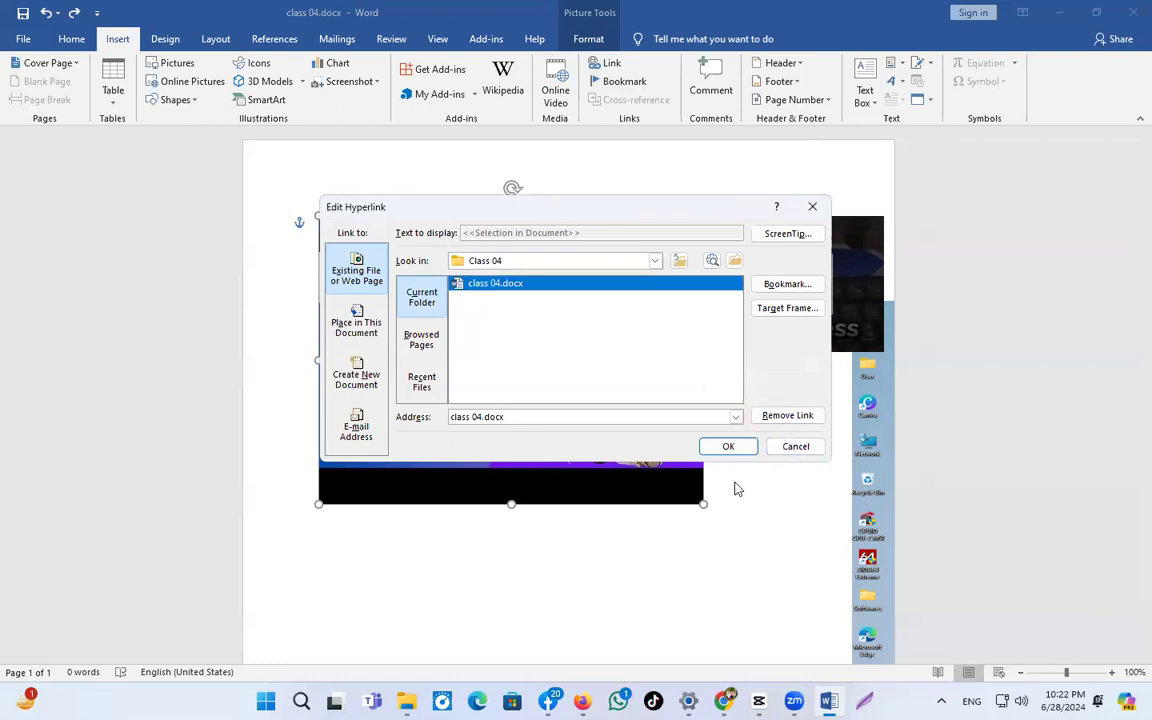
left_click(795, 449)
Shrink the FB ADS video to about half its size and push both videos down with blank lines above them.
left_click_drag(704, 504, 497, 309)
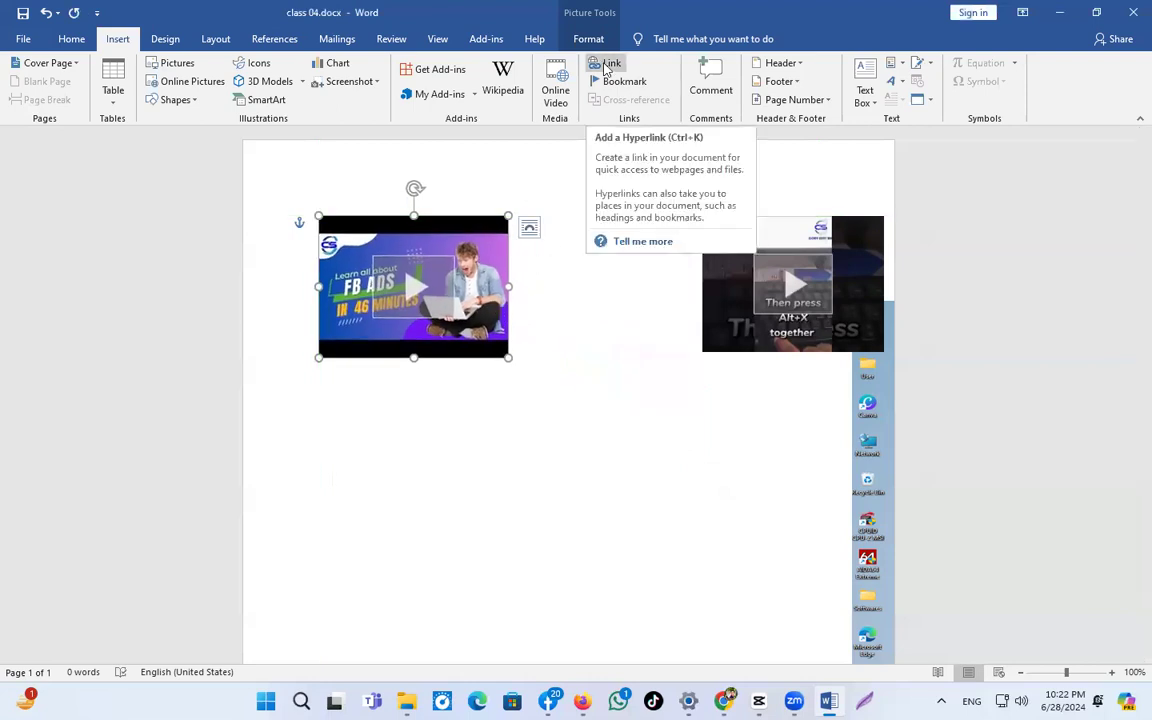
left_click(576, 411)
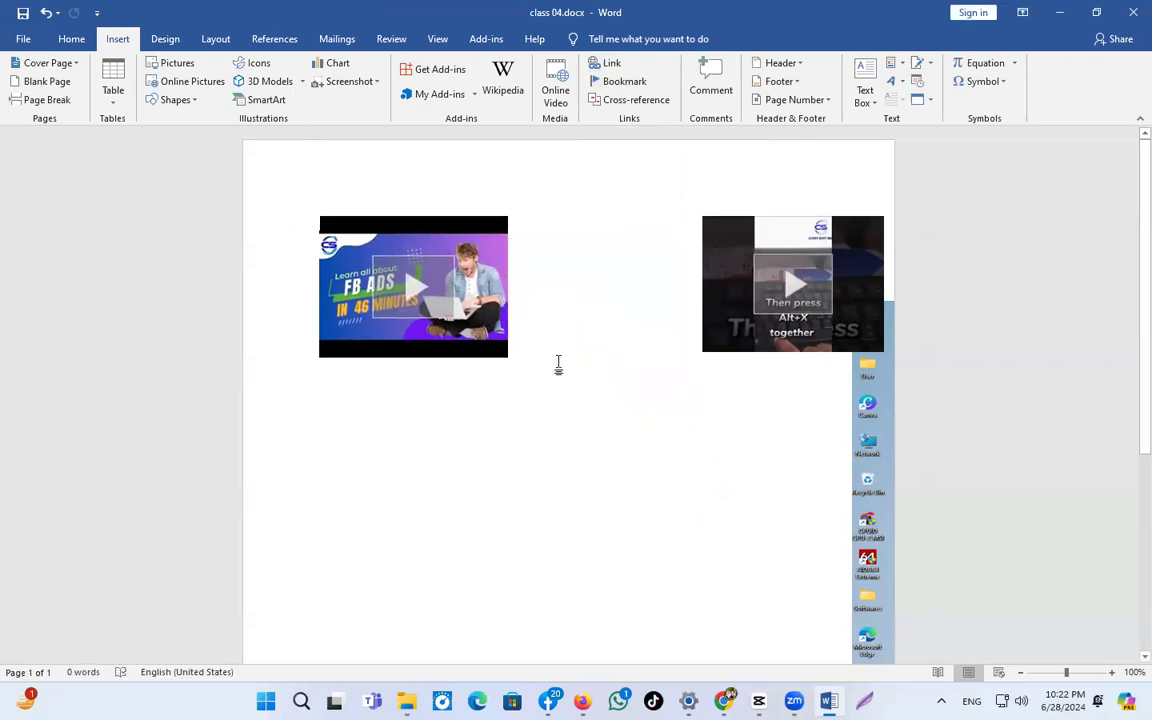
key("ctrl+z")
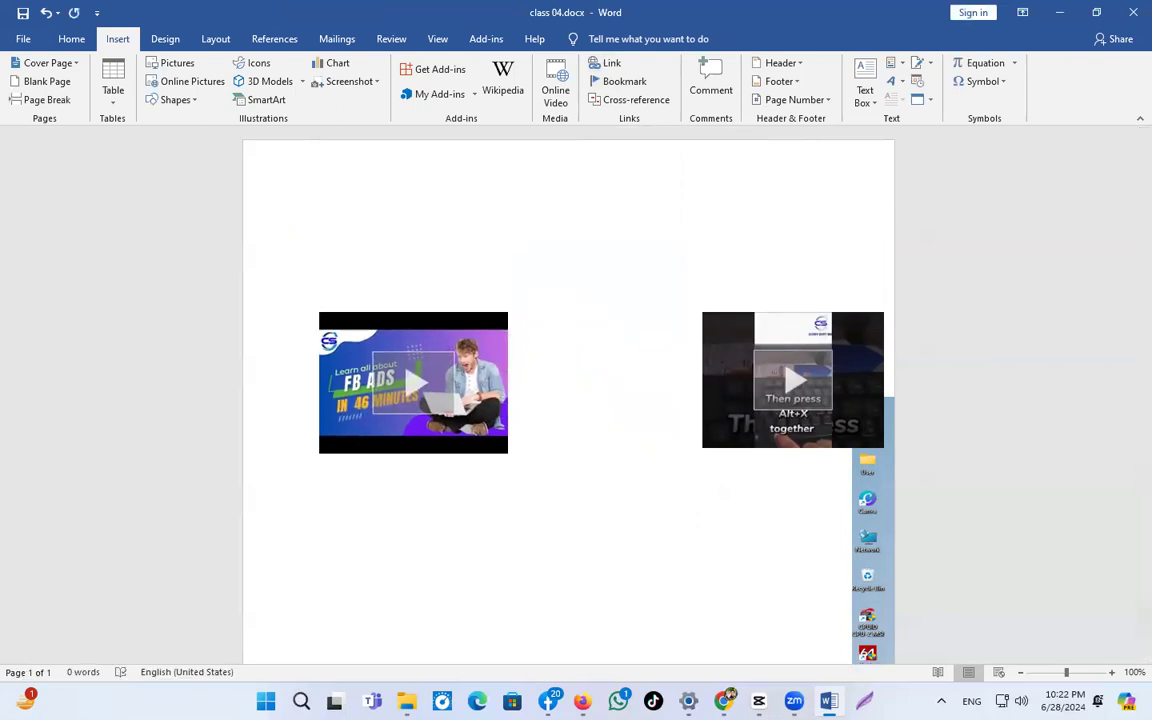
Dismiss the Insert Hyperlink dialog and write "Hyper link : ctrl + K" on the page's first line, followed by blank lines.
key("ctrl+k")
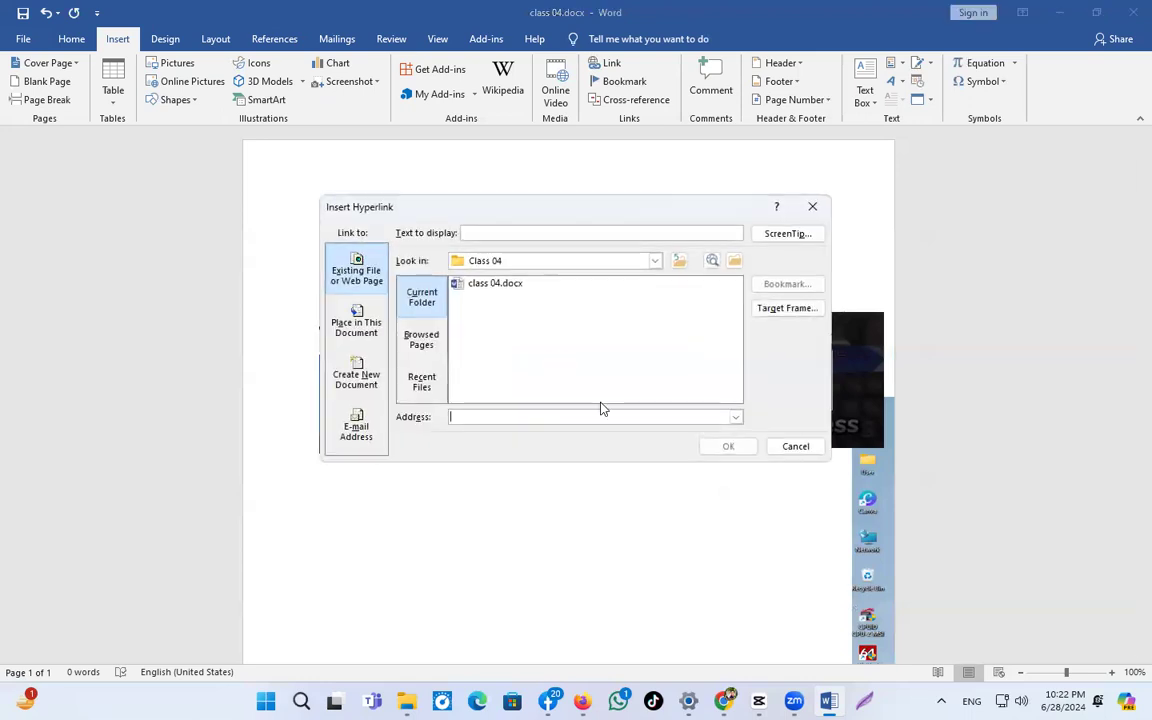
left_click(811, 210)
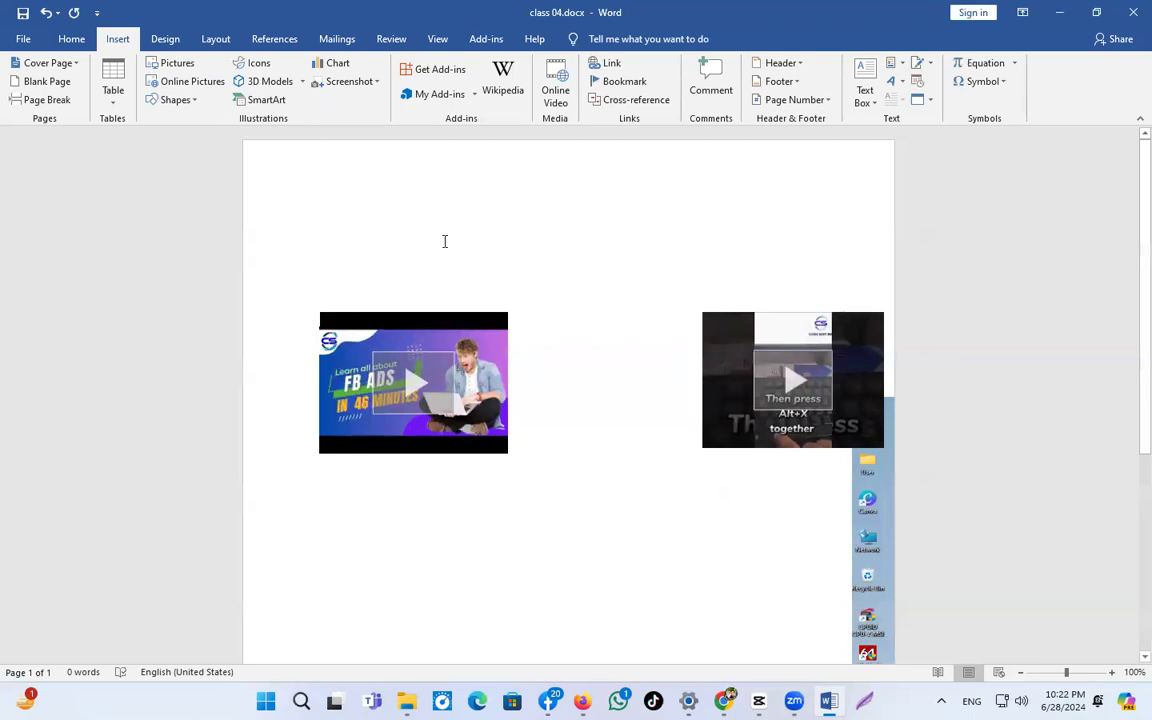
type("hyper link : ctrl +")
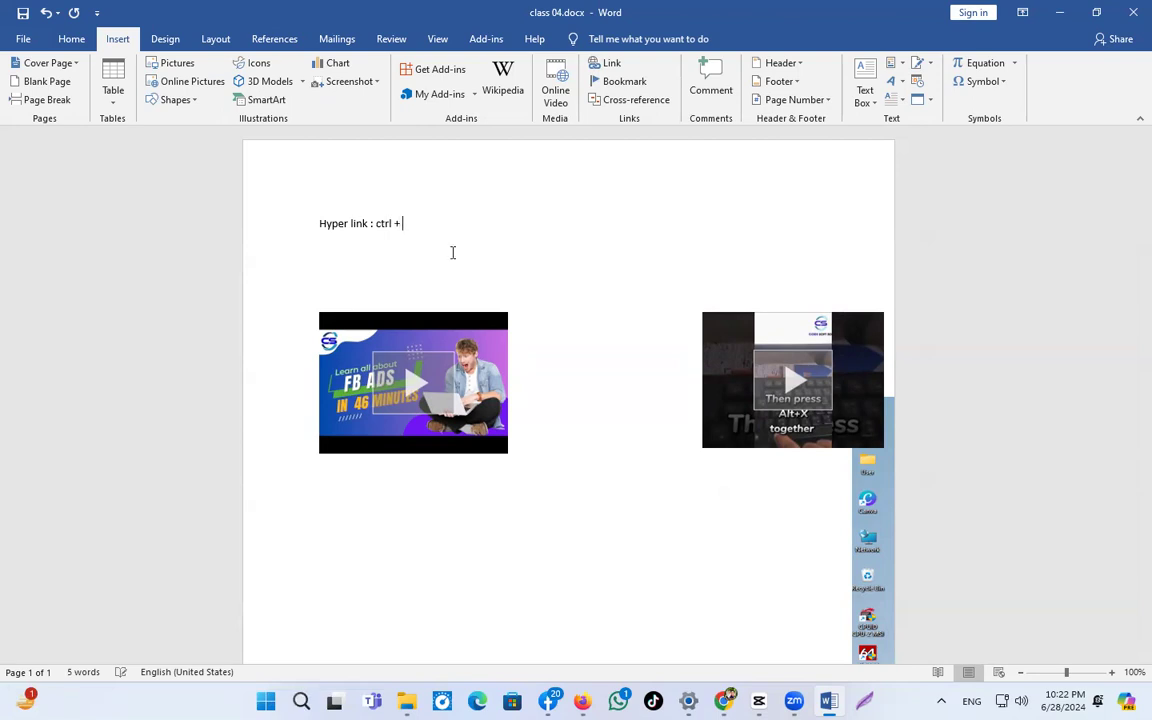
key("Return")
key("Return")
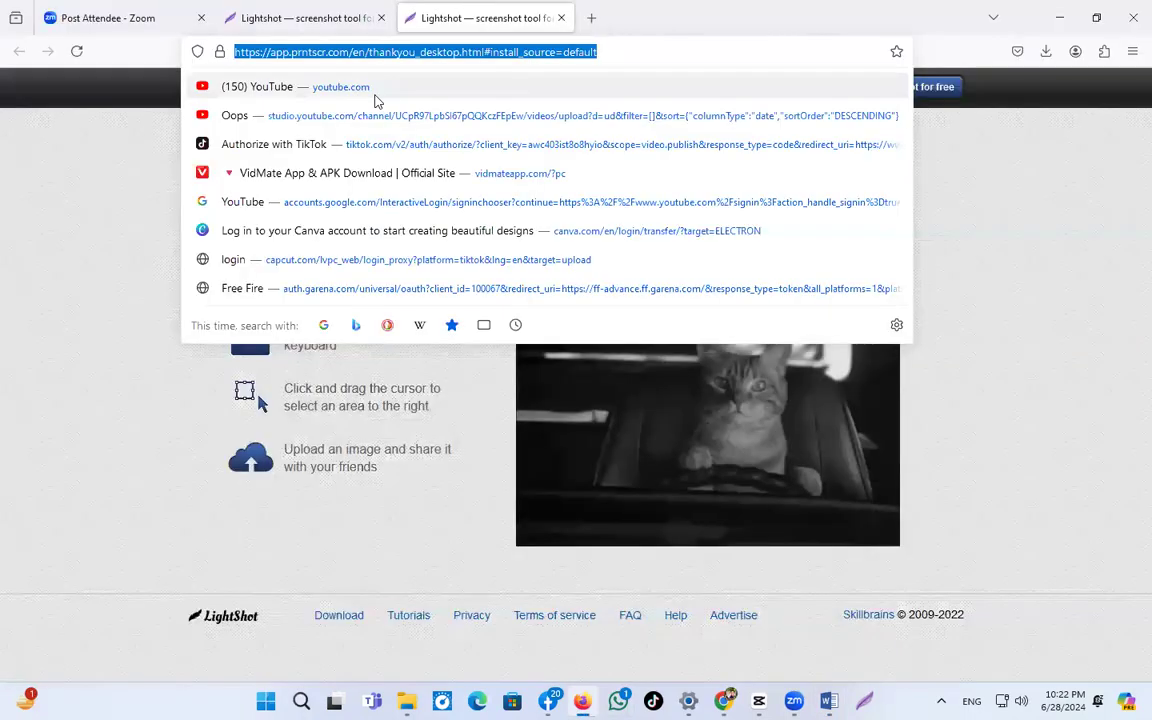
Switch to Firefox, open YouTube and search for the same channel handle.
left_click(373, 88)
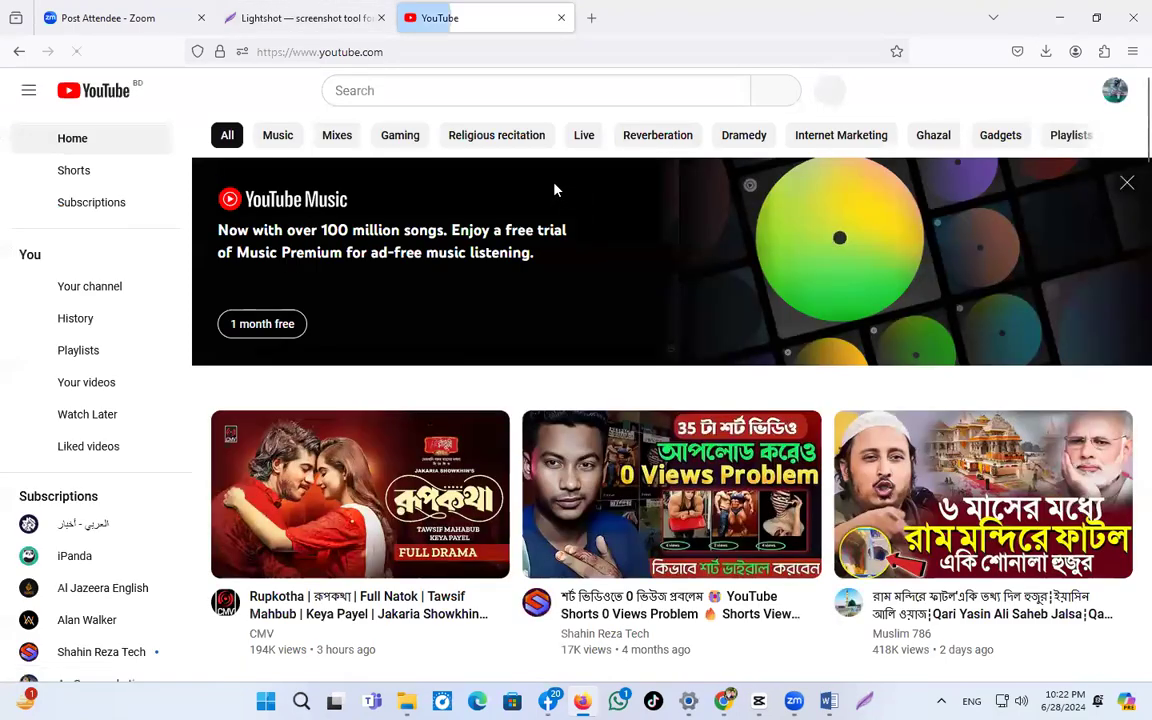
left_click(501, 92)
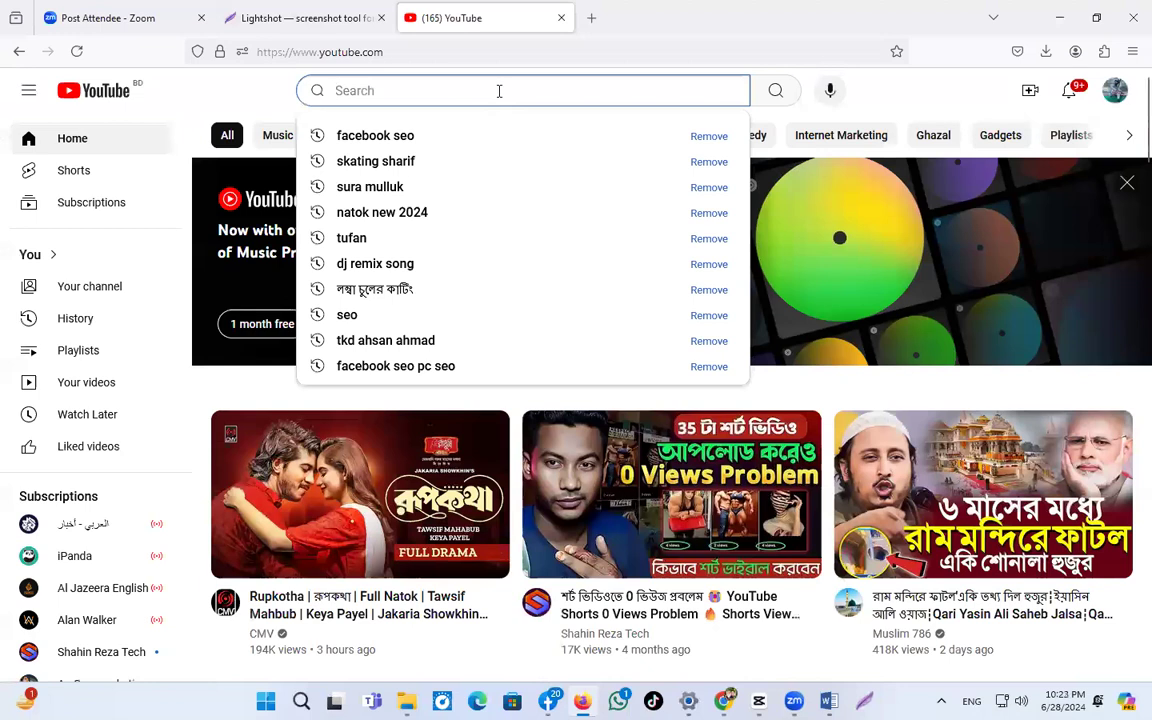
type("@shakibchowdhuri")
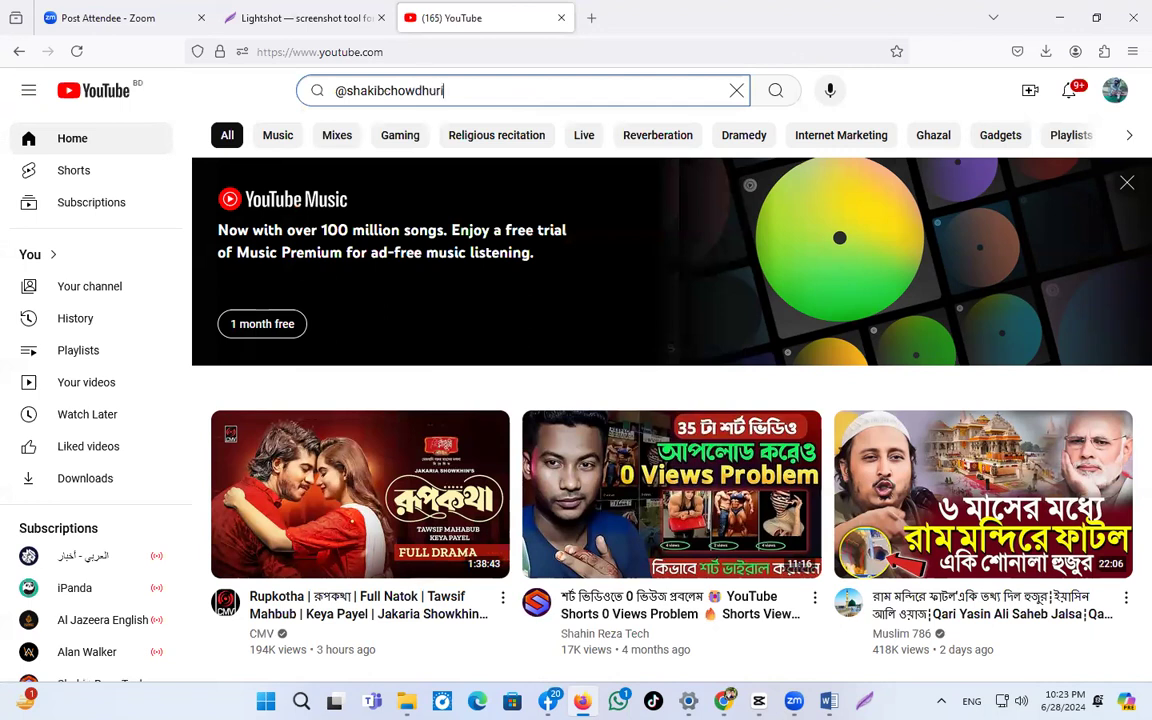
key("Return")
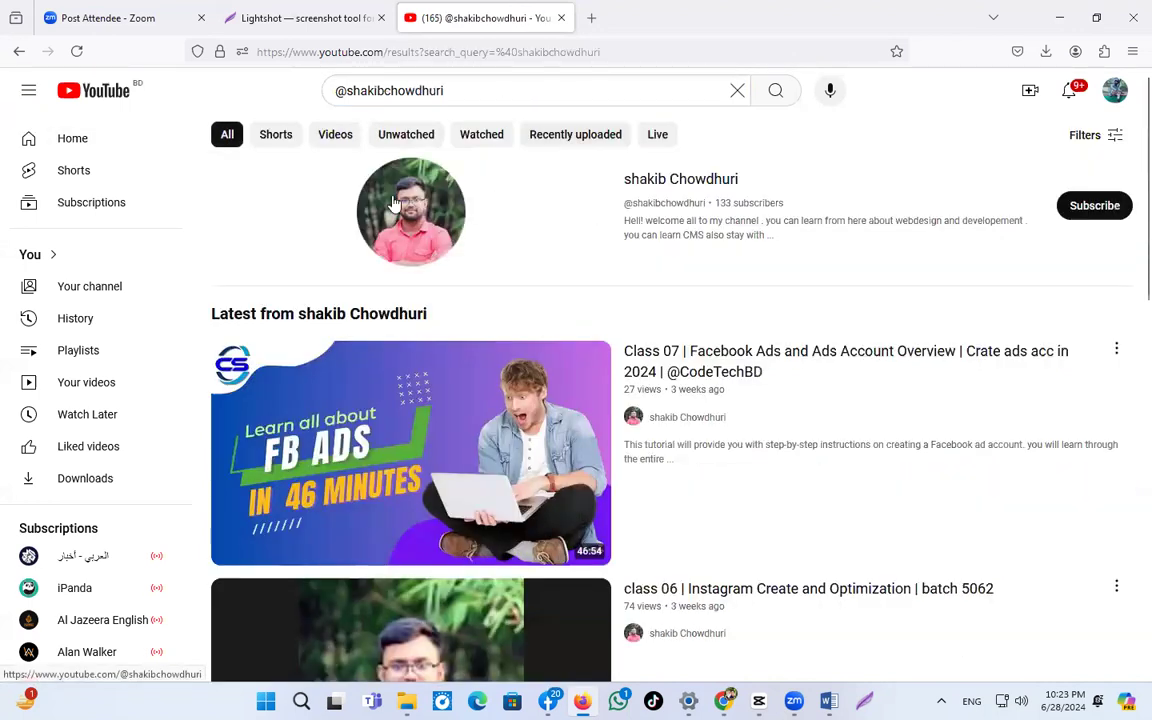
Copy the link of the Class 07 Facebook Ads video and return to the Word document.
scroll(450, 440, "down", 3)
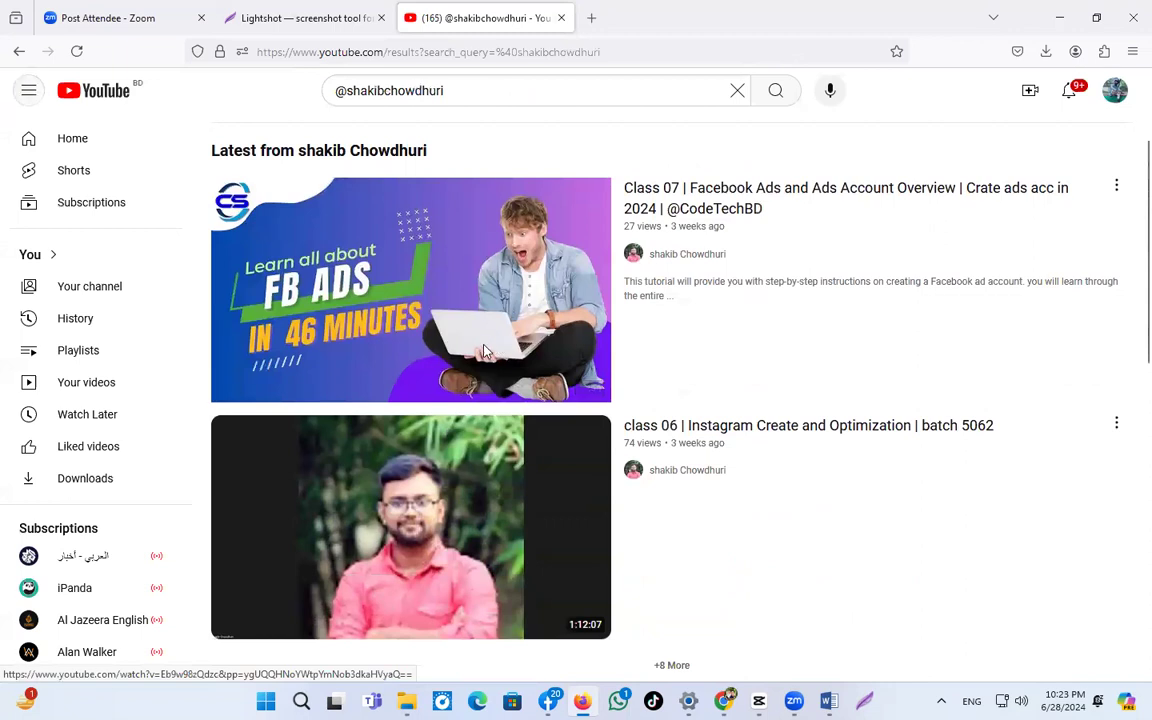
right_click(486, 346)
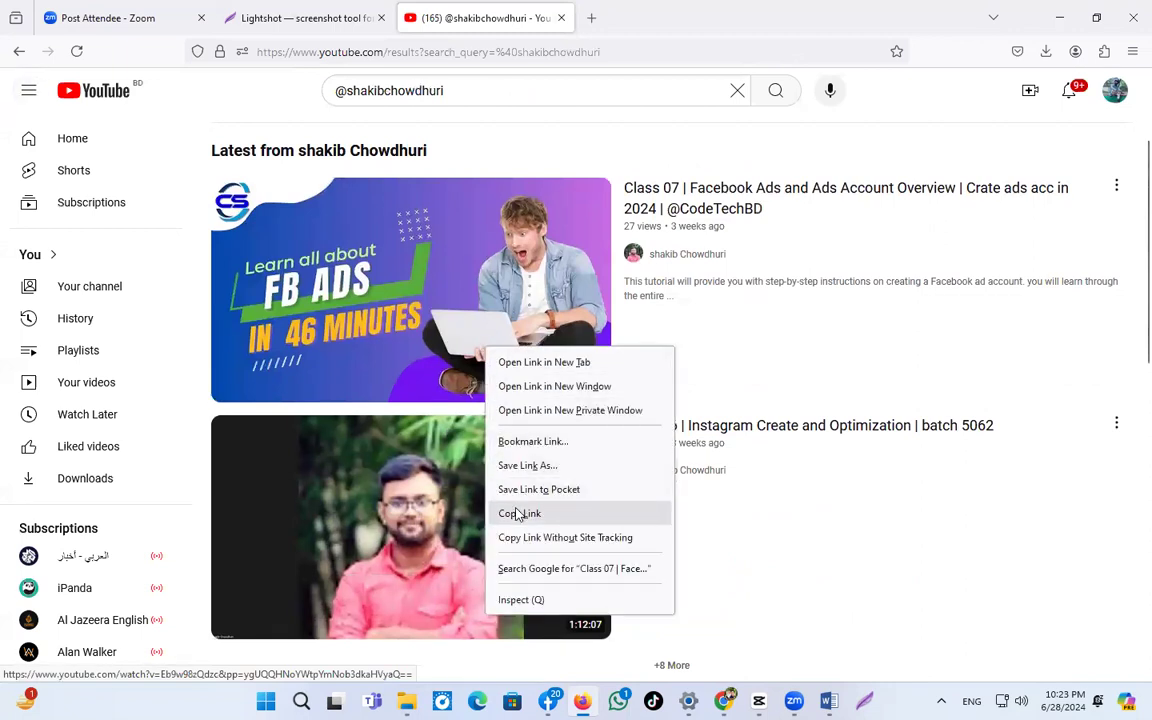
left_click(600, 514)
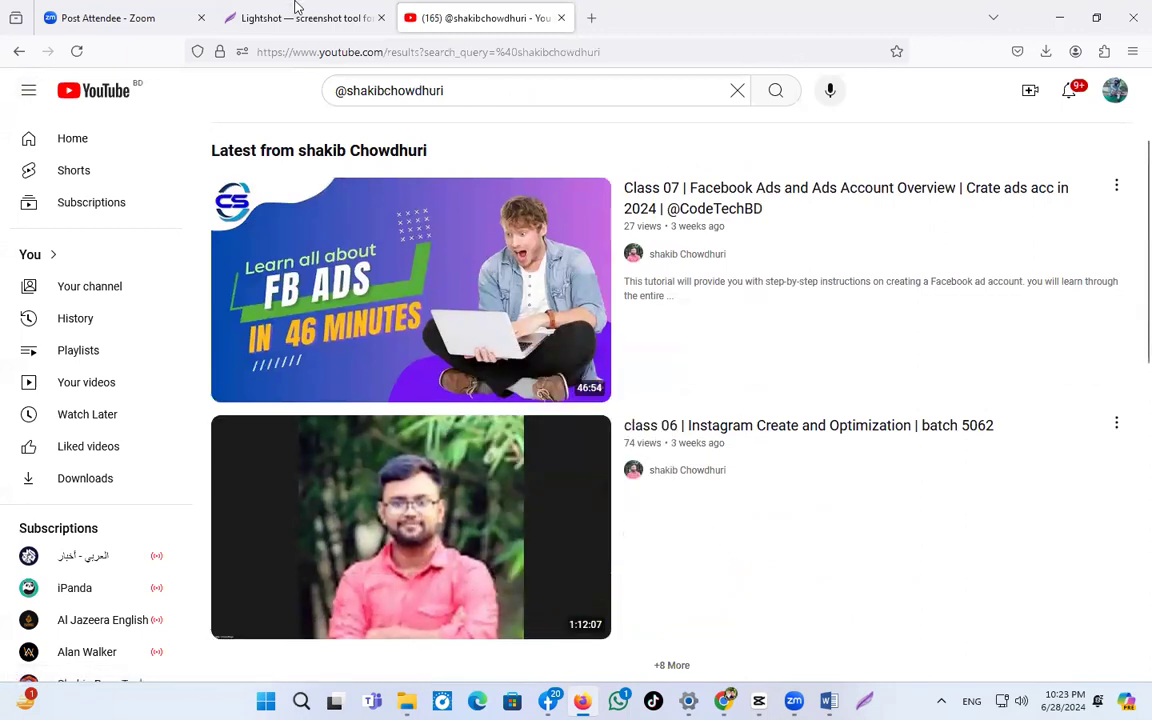
left_click(1060, 17)
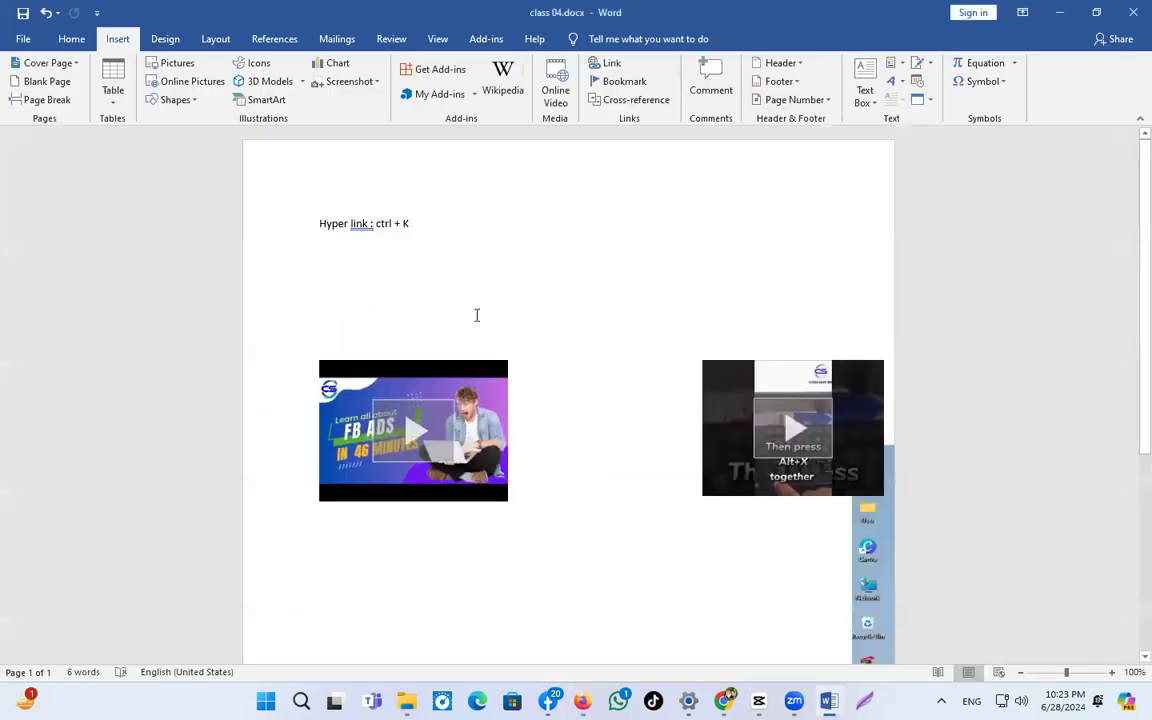
Write "Class 04" as a new line between the "Hyper link" heading text and the videos.
type("class 04")
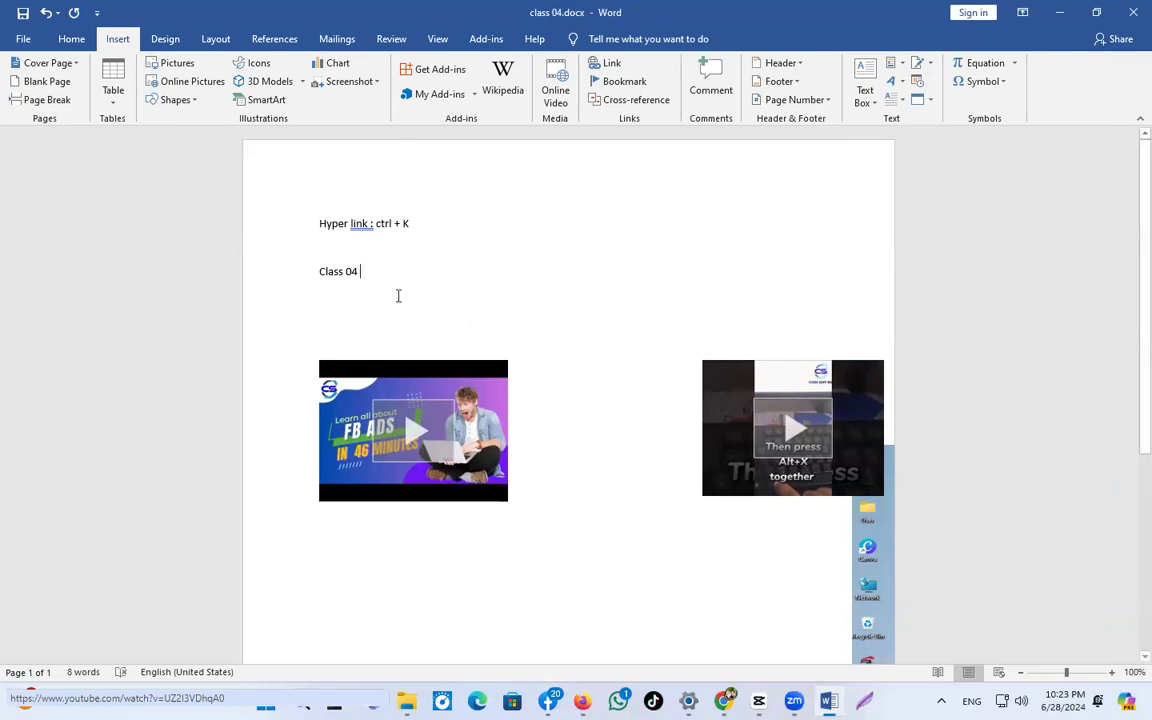
left_click_drag(383, 269, 314, 271)
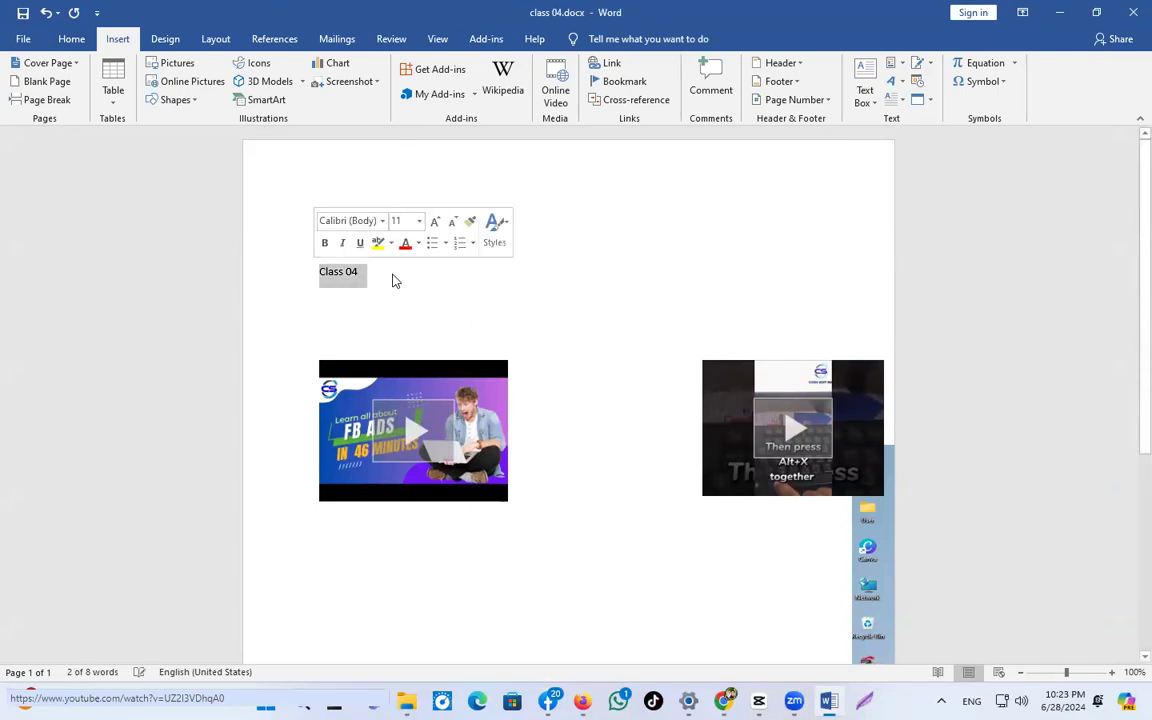
key("ctrl+k")
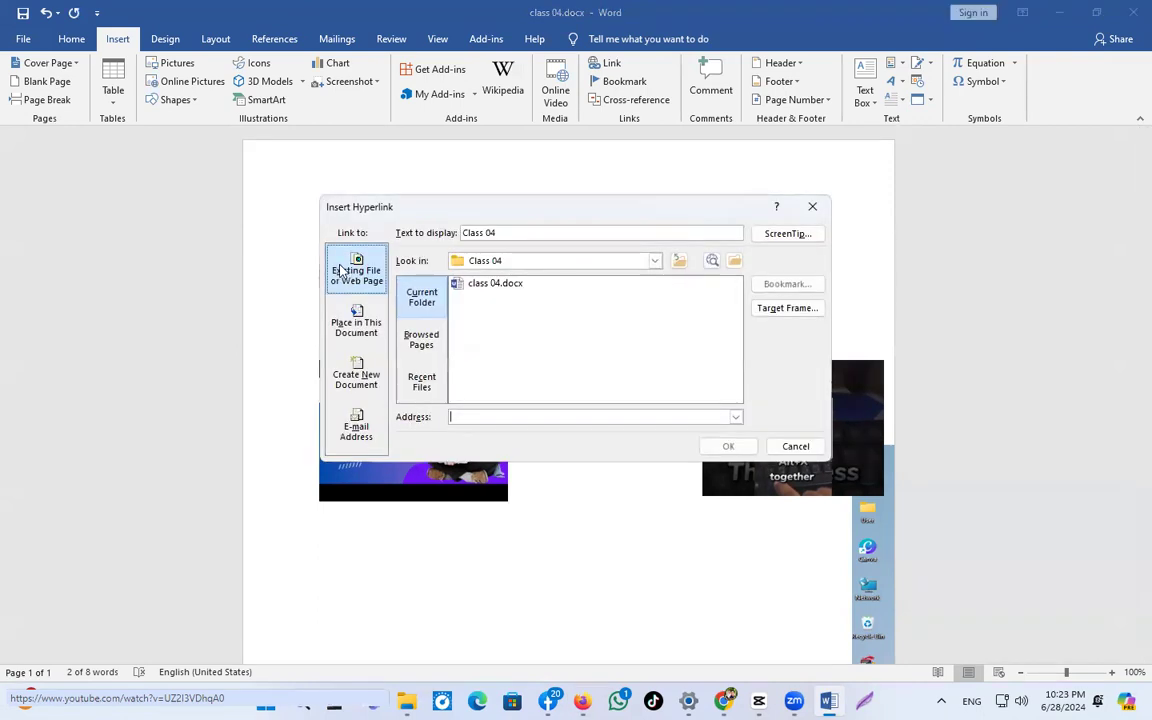
left_click(812, 206)
left_click(418, 279)
Turn the "Class 04" text into a hyperlink to the copied YouTube video address.
left_click_drag(367, 268, 298, 270)
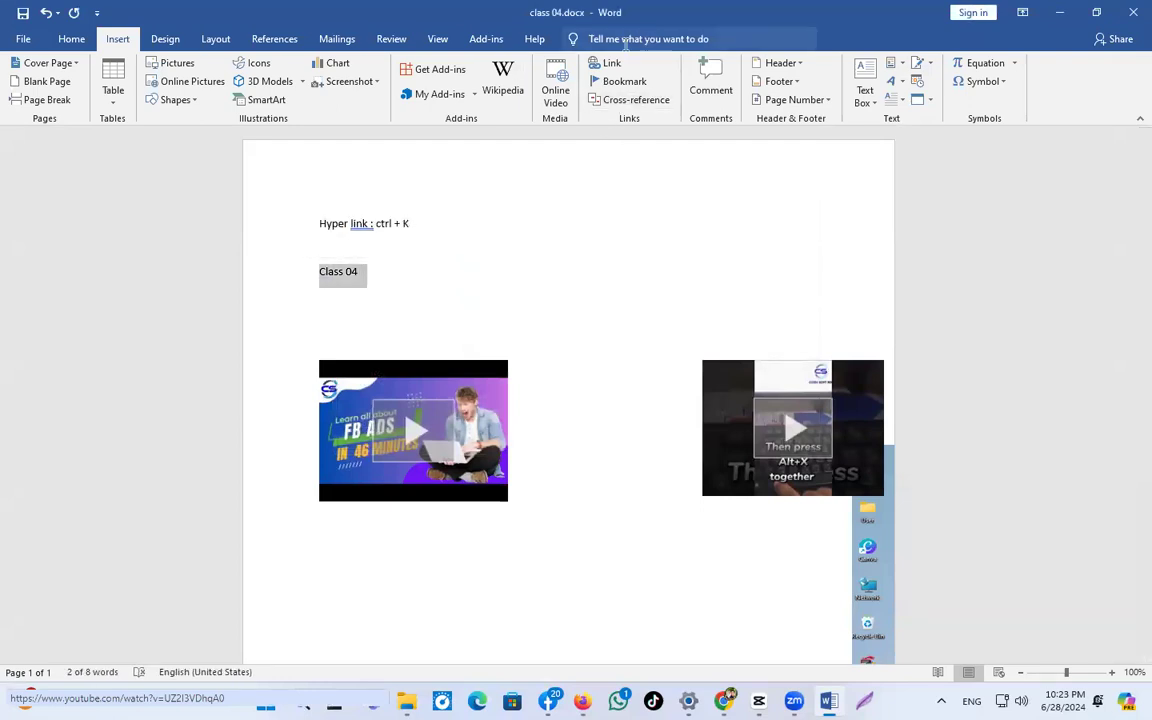
key("ctrl+k")
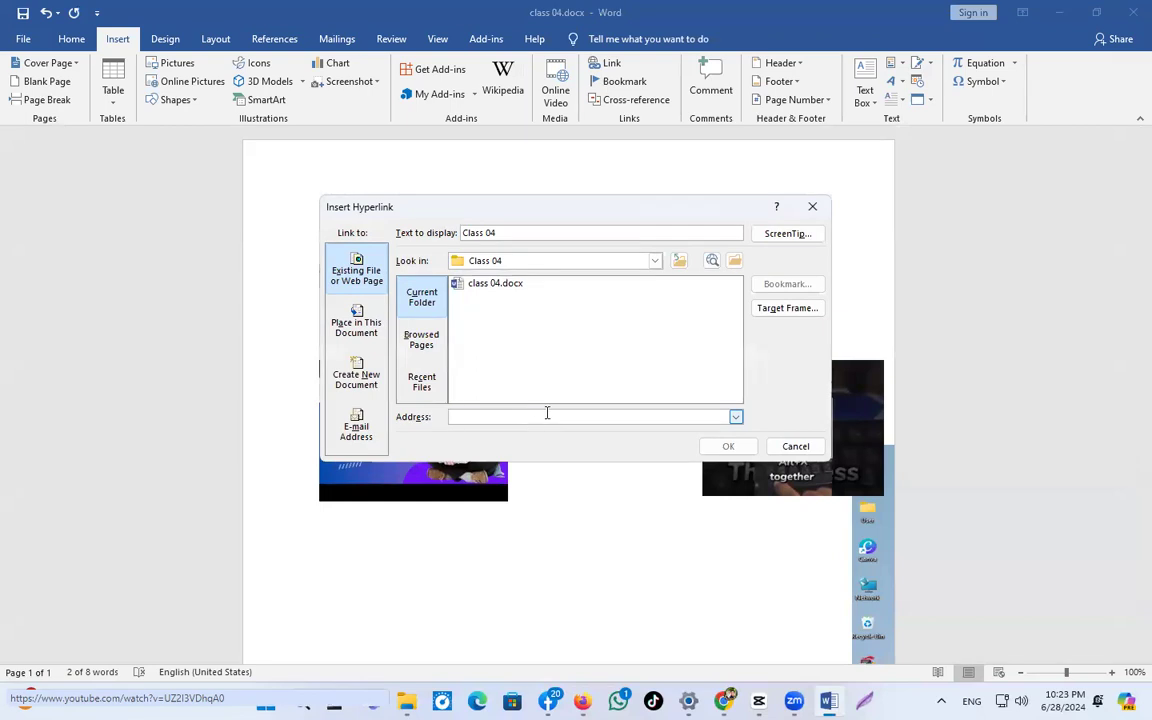
key("ctrl+v")
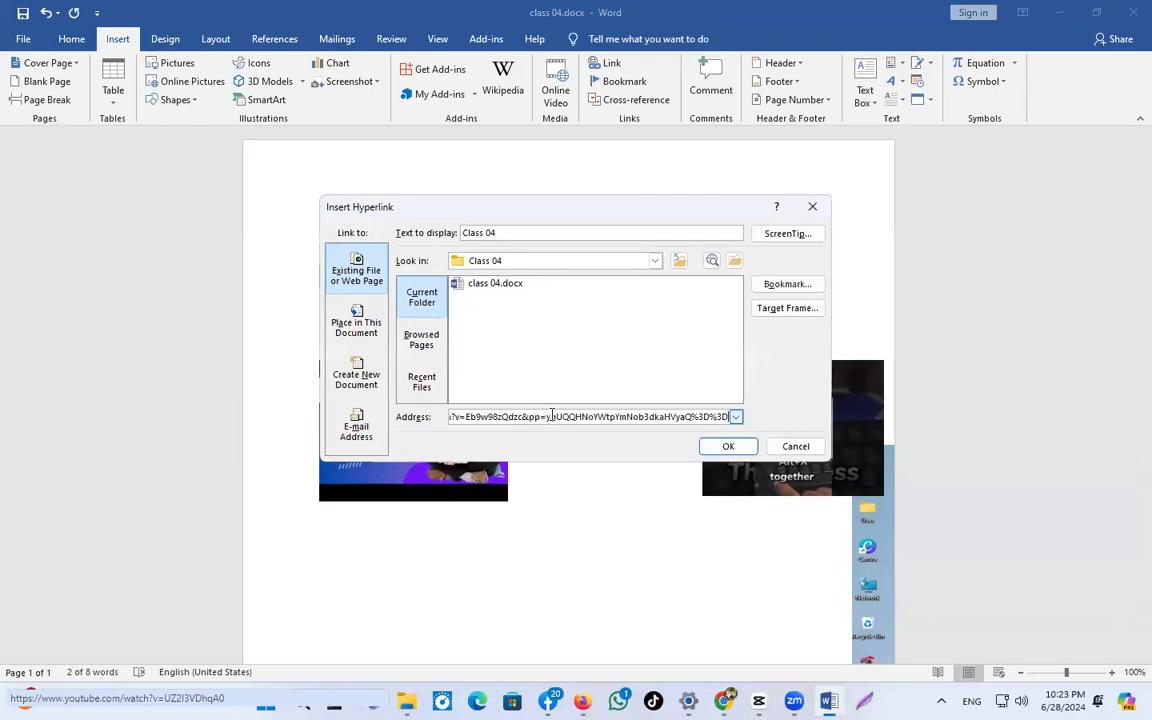
left_click(728, 446)
Follow the Class 04 hyperlink to test that it opens in the browser.
left_click(356, 282)
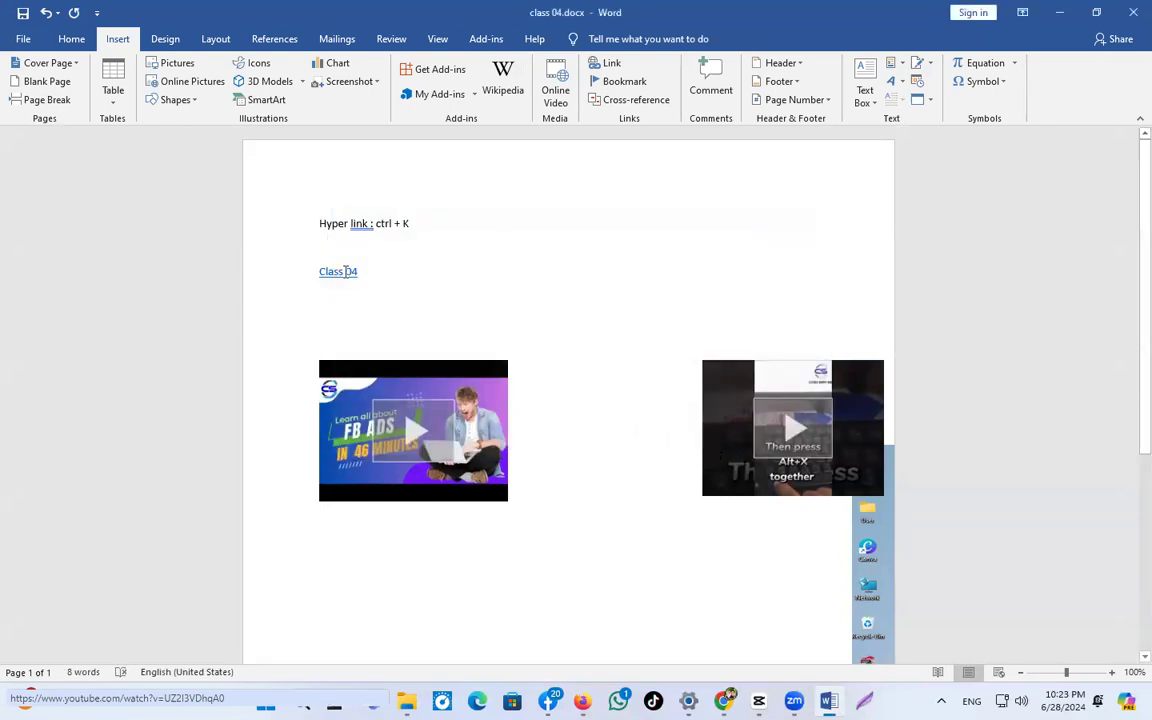
triple_click(345, 272)
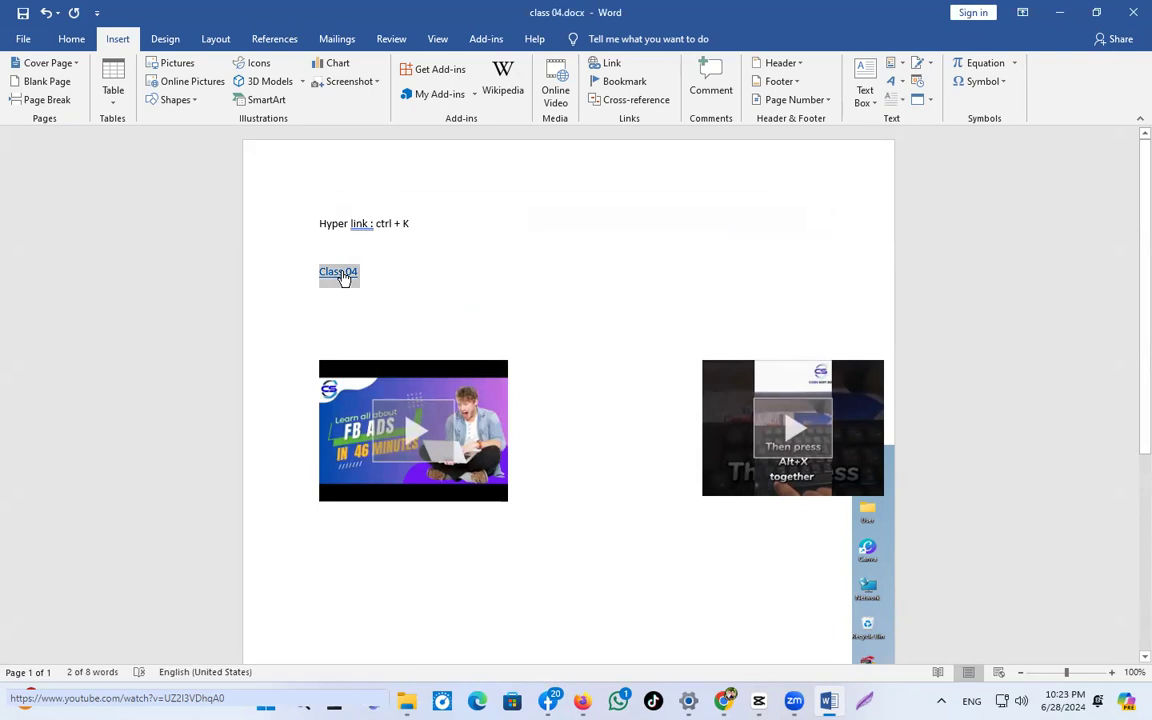
left_click(340, 271)
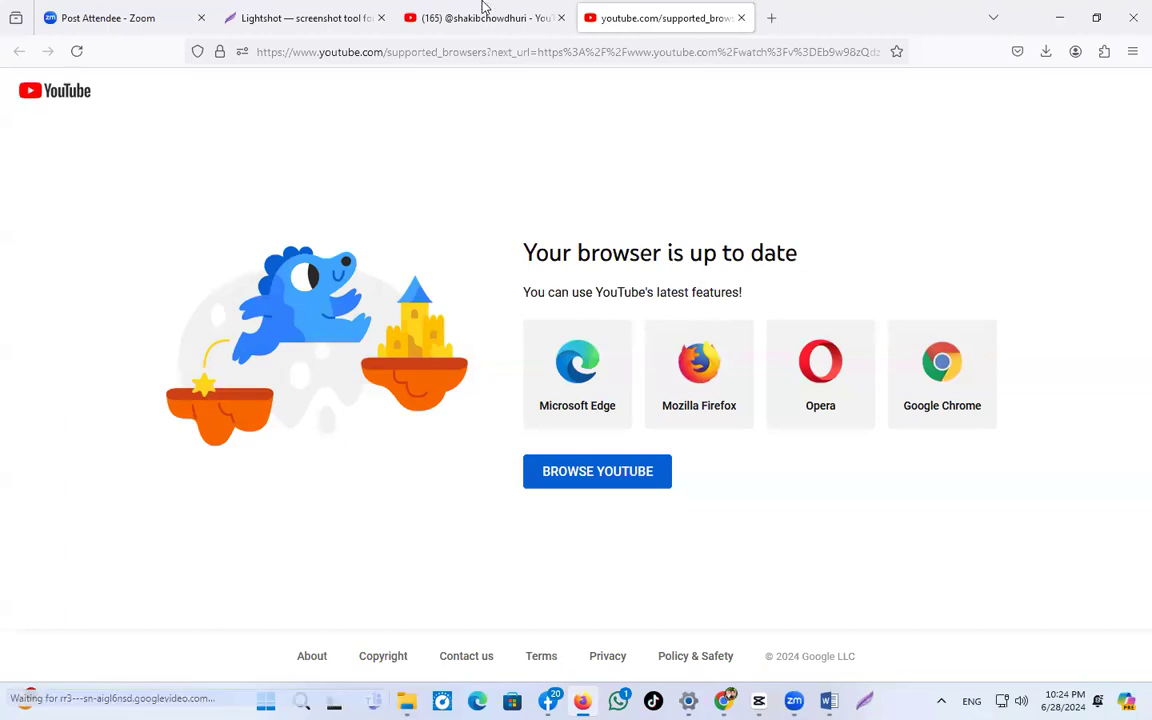
View the channel's video search results on YouTube and return to the Word document.
left_click(436, 12)
scroll(757, 501, "down", 3)
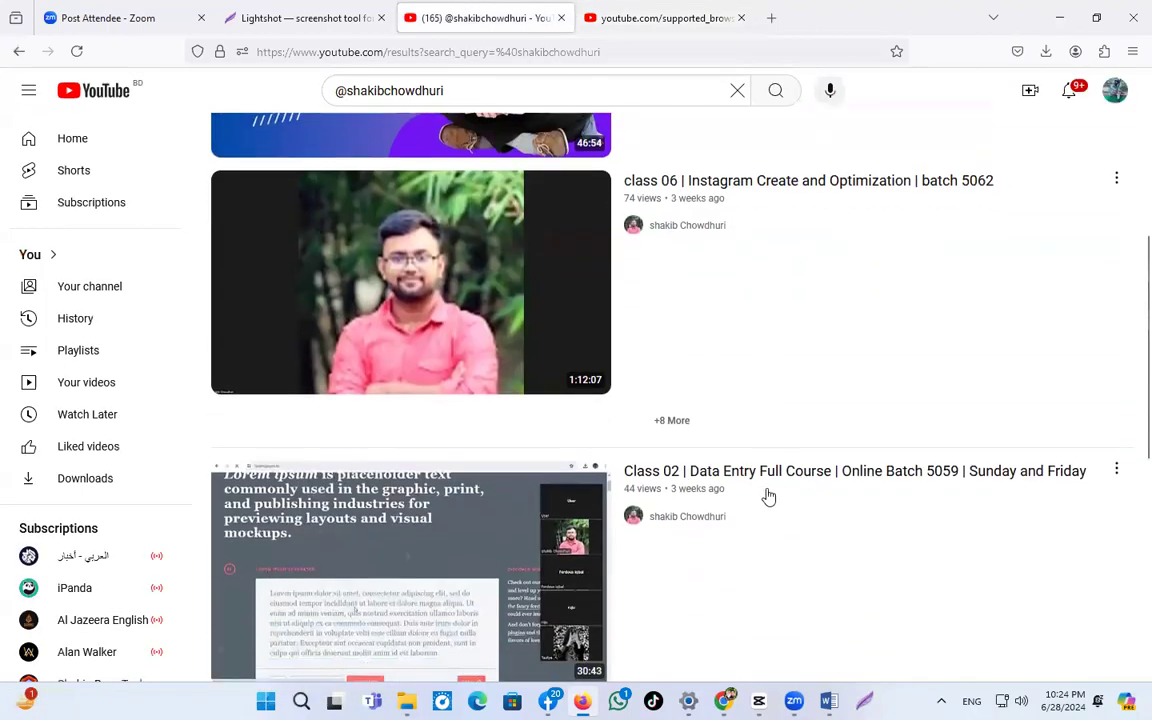
mouse_move(770, 495)
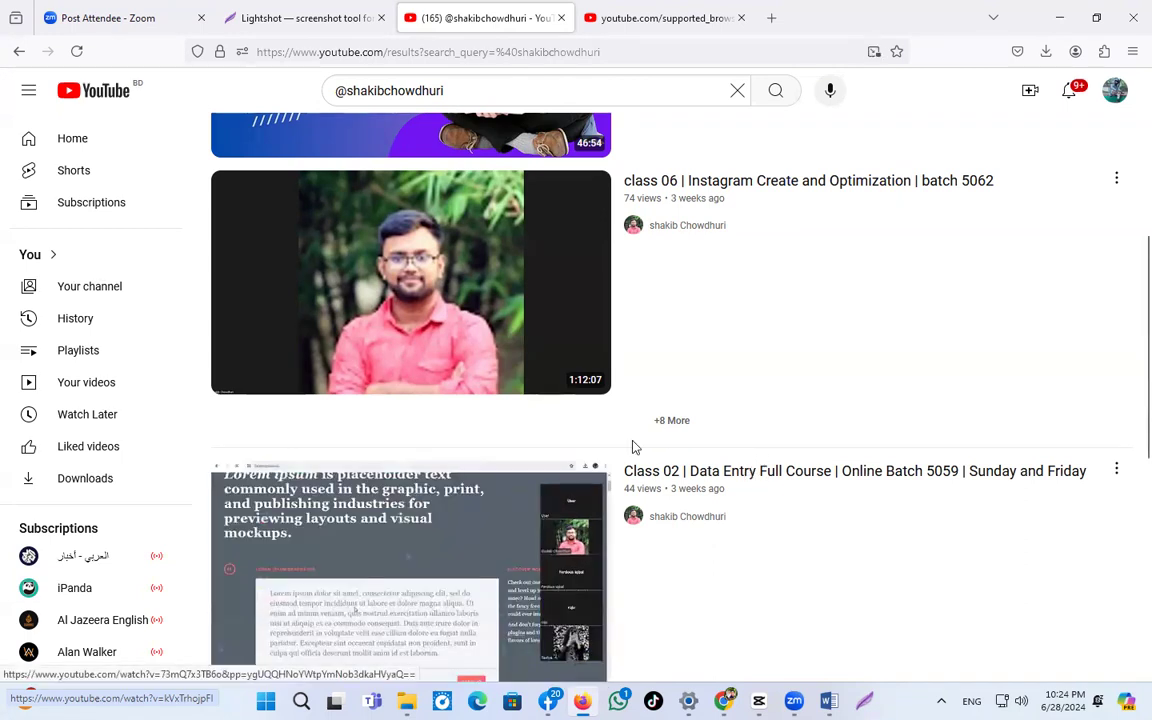
left_click(1070, 8)
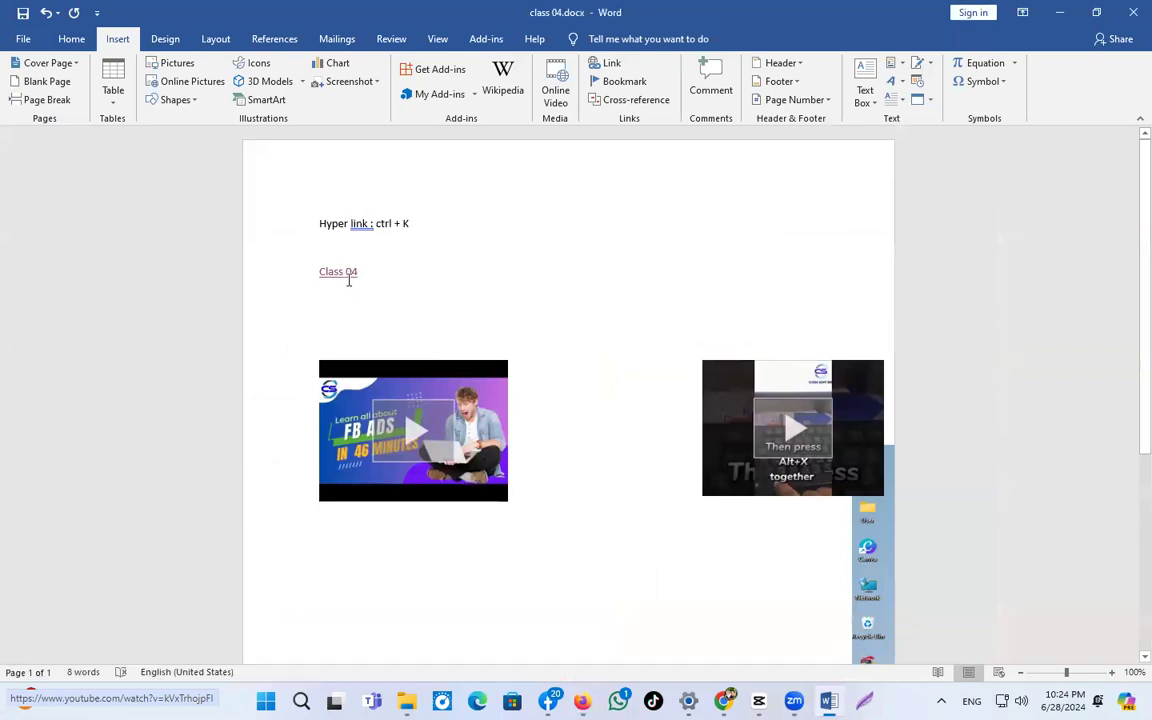
Replace the Class 04 hyperlink's video address with youtube.com/ followed by the channel handle.
left_click_drag(365, 270, 316, 278)
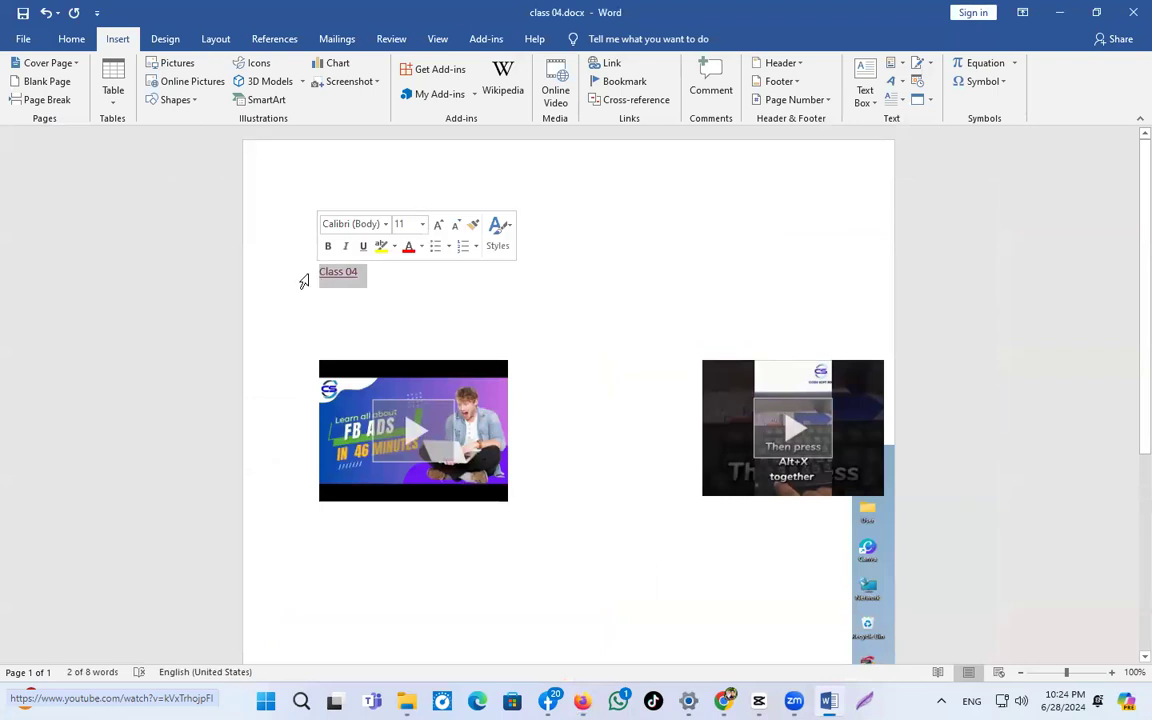
key("ctrl+k")
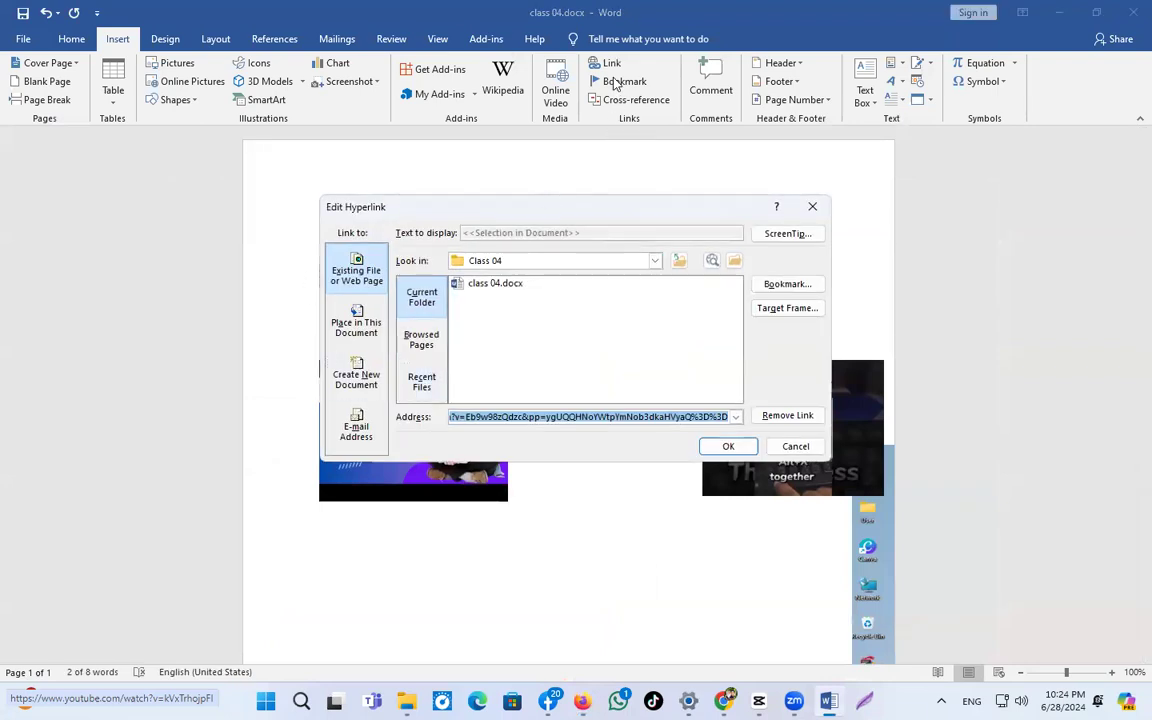
left_click(519, 417)
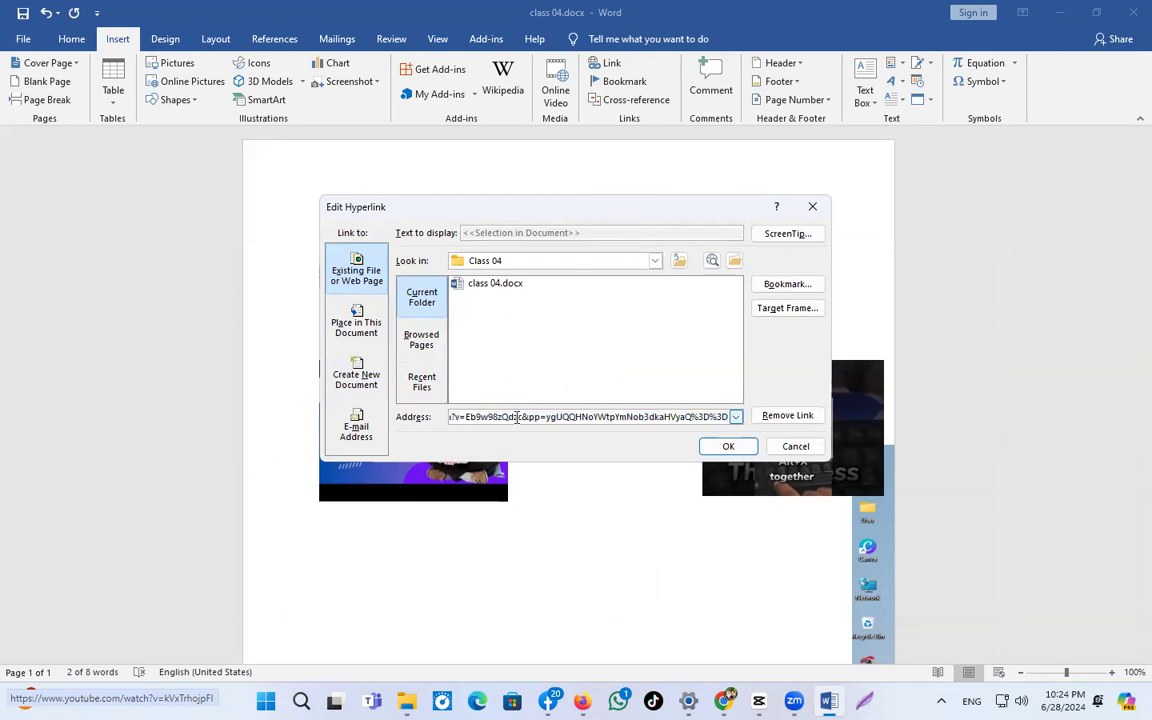
key("ctrl+a")
key("ctrl+c")
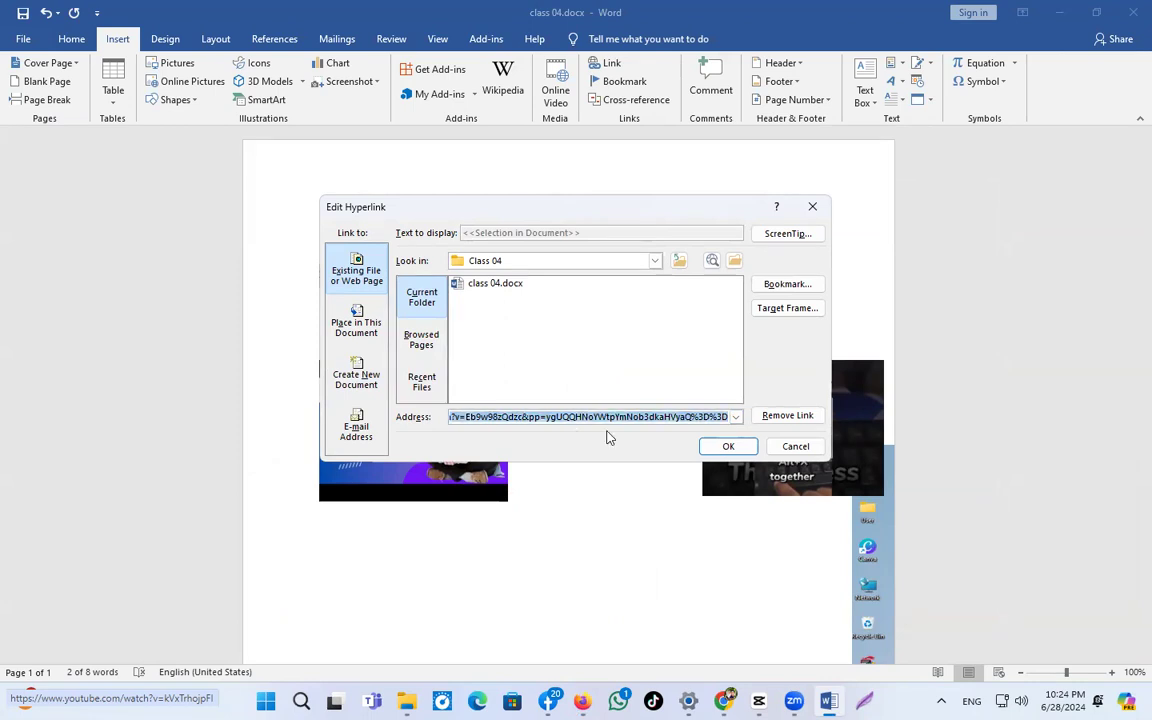
key("BackSpace")
type("youy")
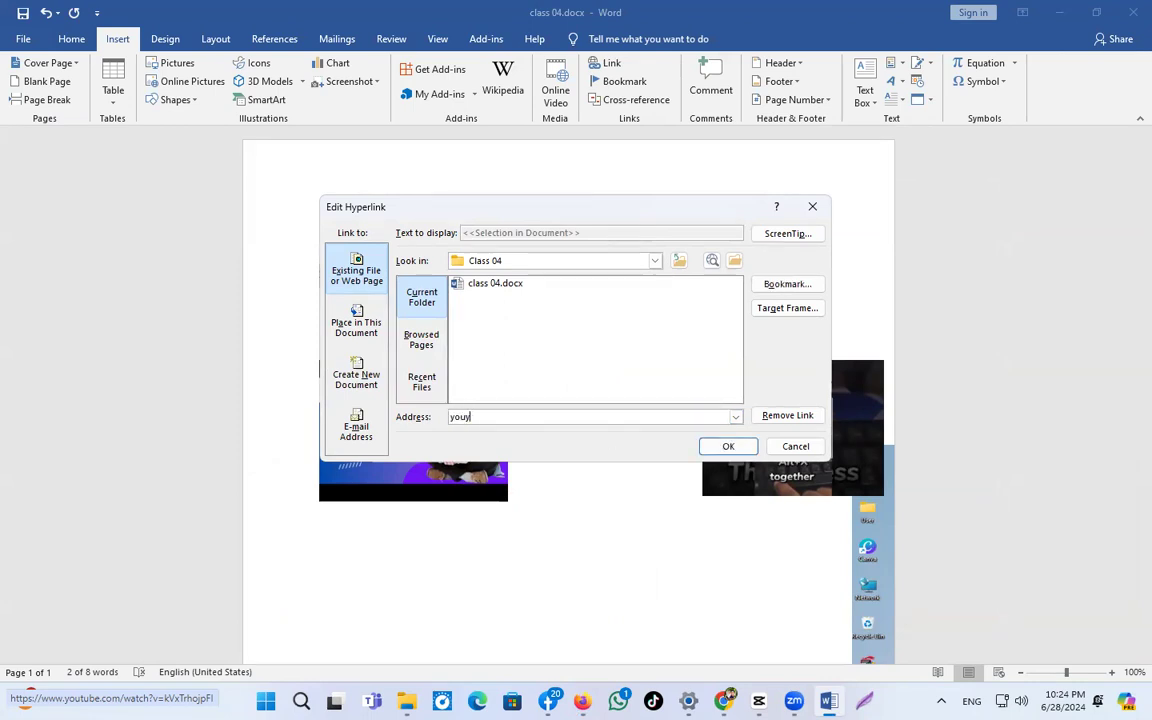
type("t")
type("ube.com/@shakibchowdhur")
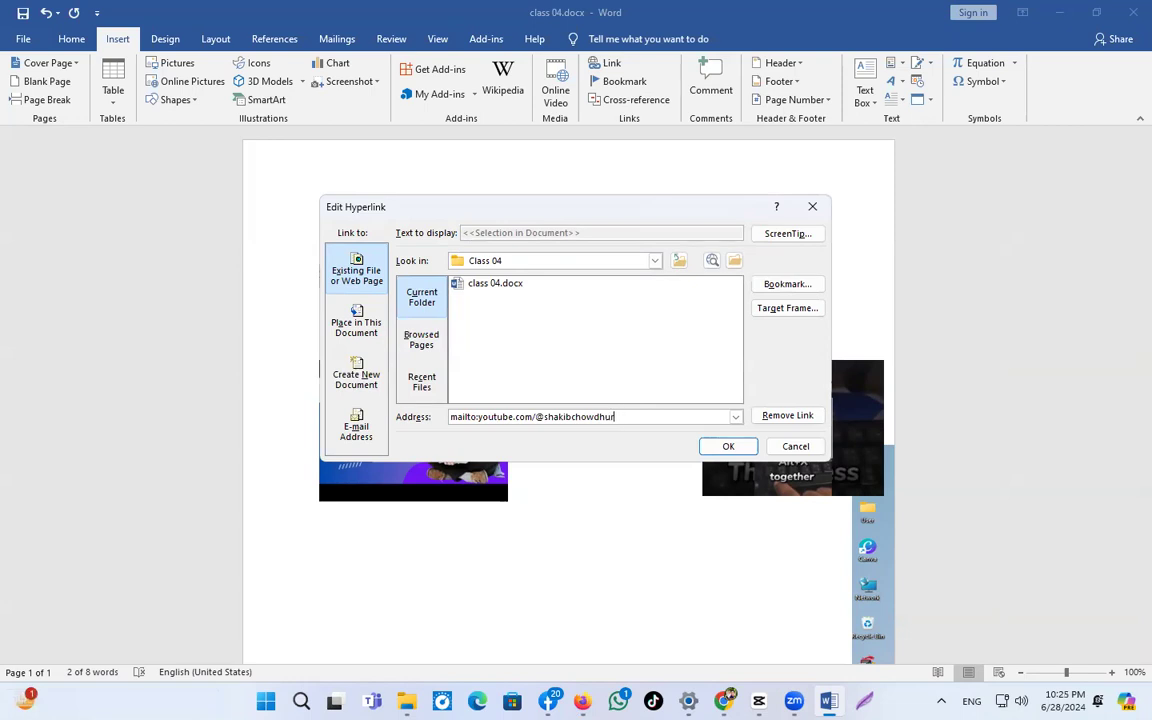
key("Return")
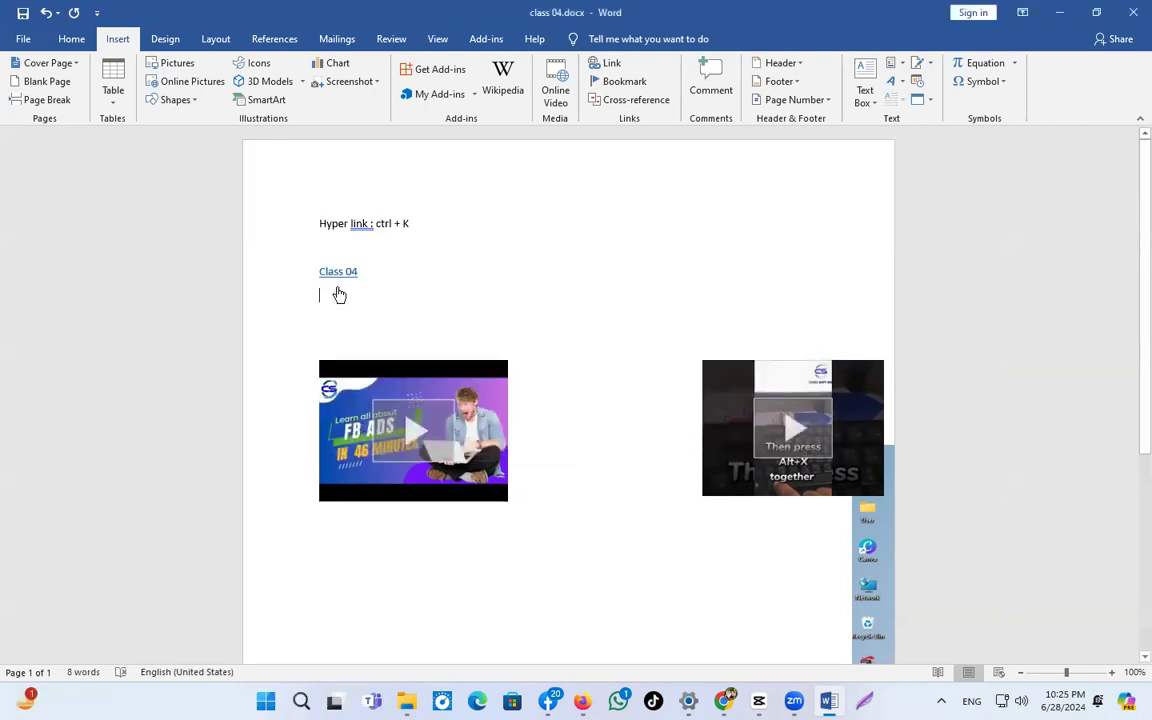
Follow the Class 04 link, set Google Chrome to always open mailto links, and close the browser window.
left_click(338, 270, "ctrl")
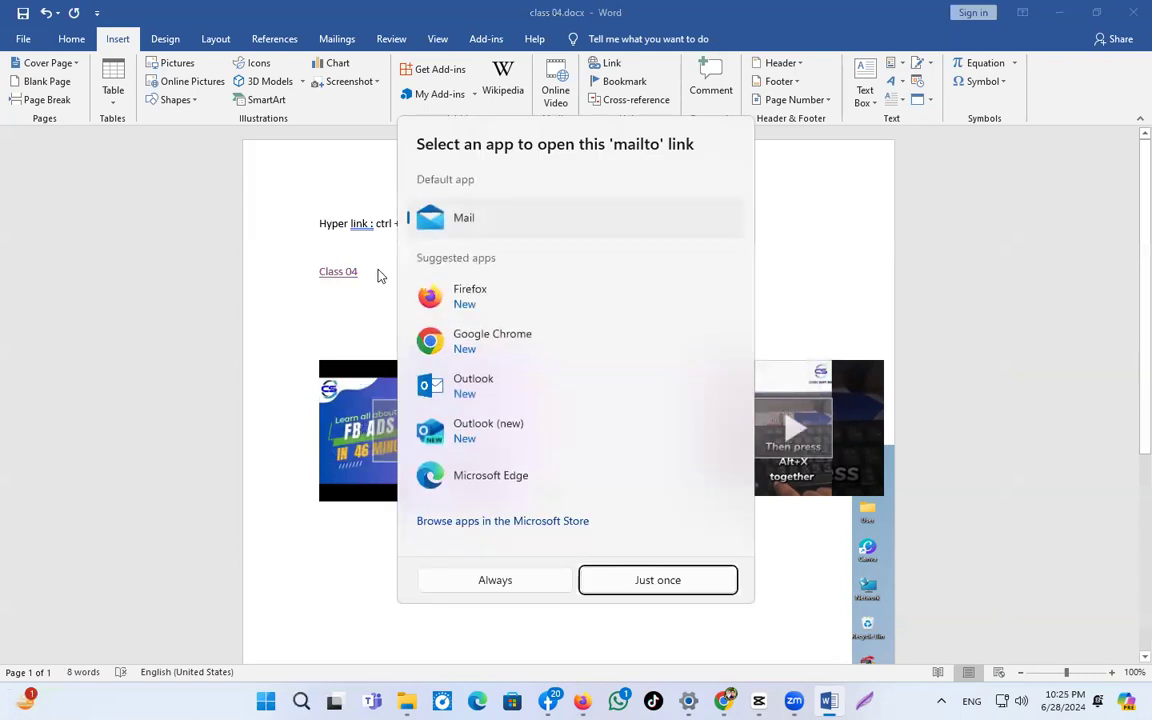
left_click(474, 348)
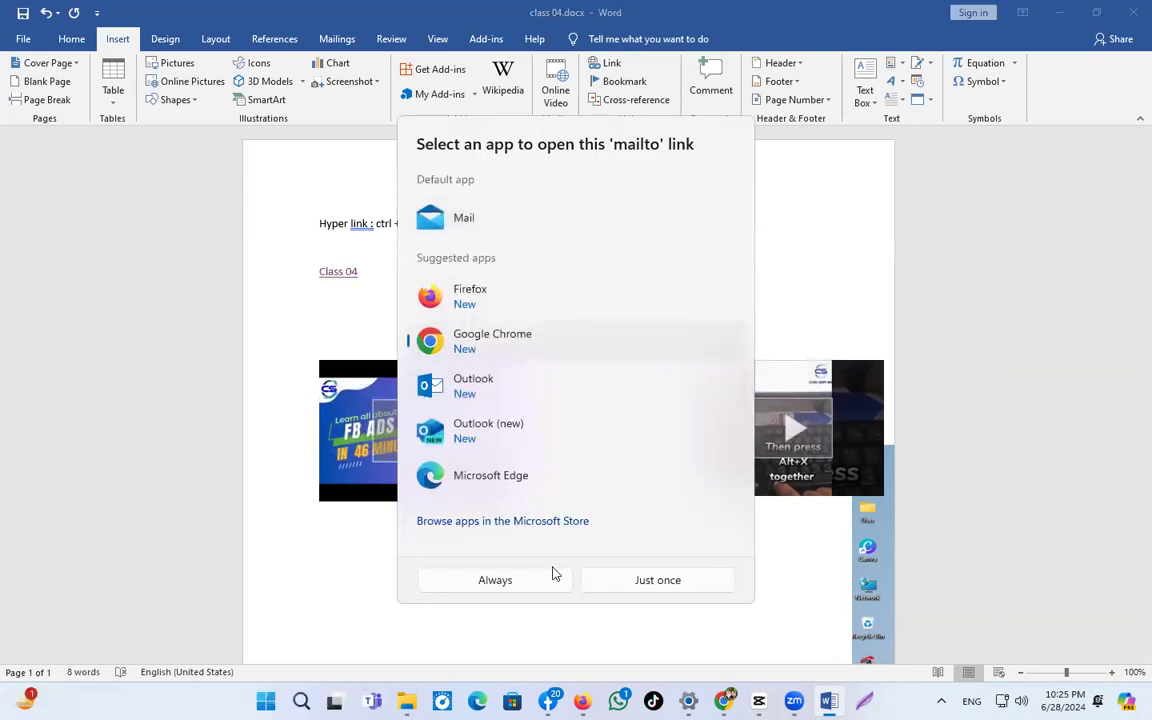
left_click(511, 587)
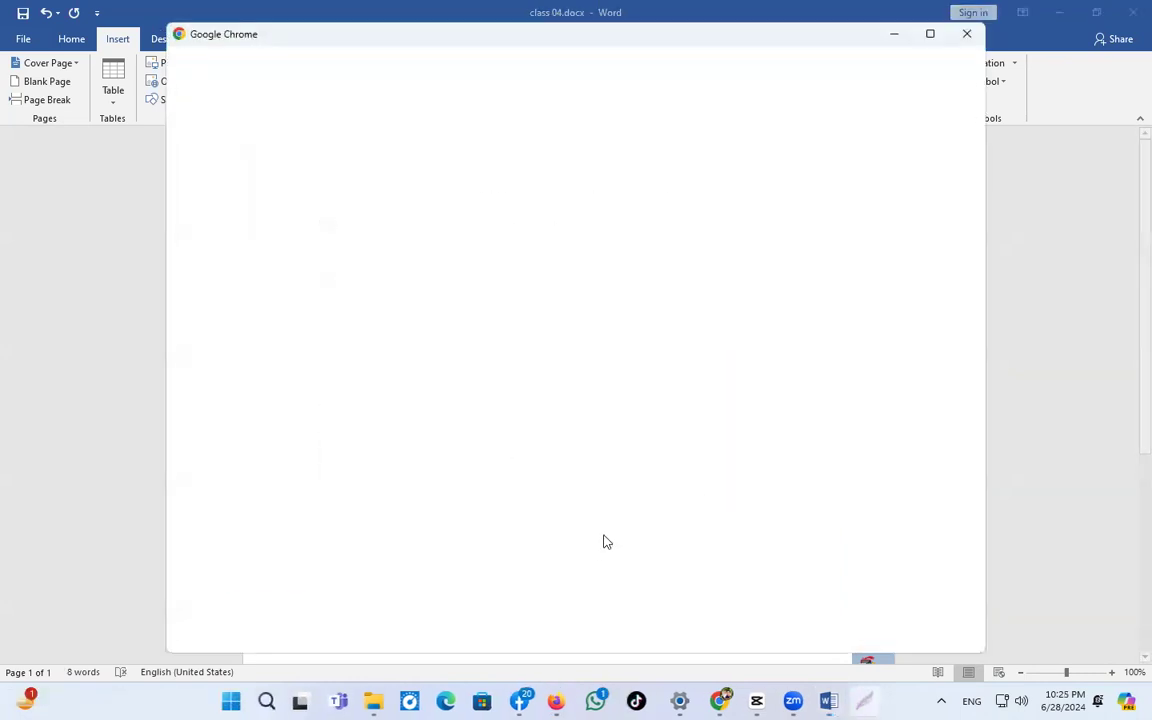
left_click(966, 34)
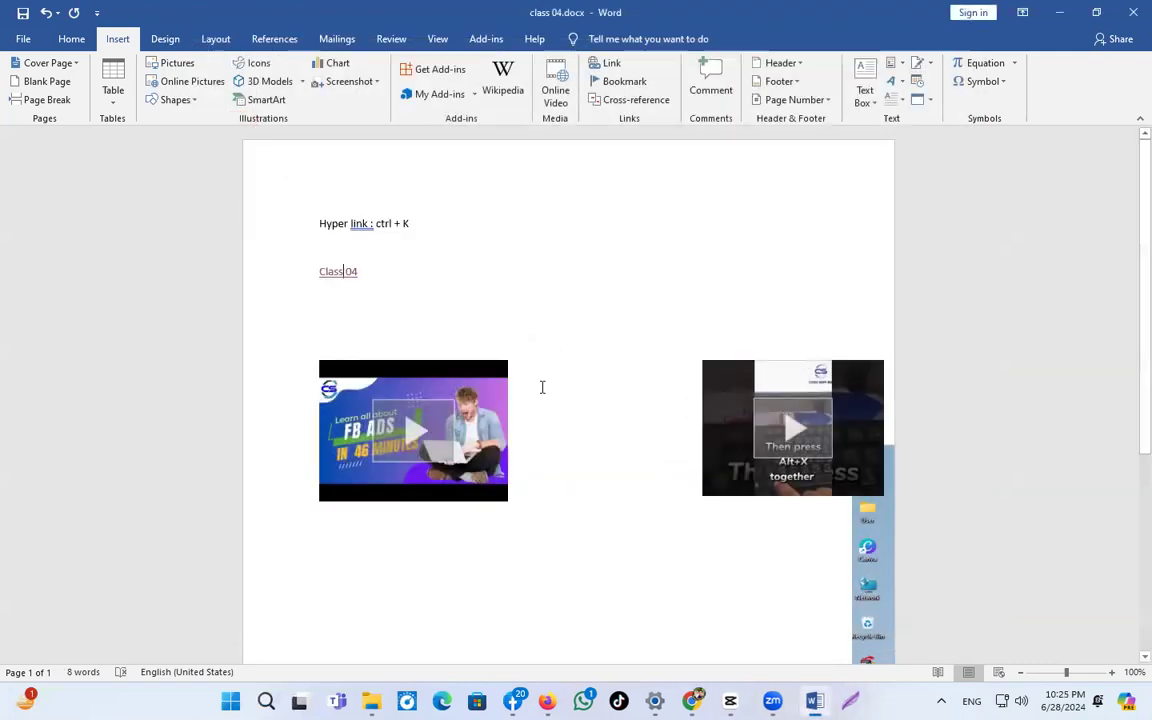
Test the Class 04 link again in Chrome and return to the document each time.
left_click(350, 284, "ctrl")
left_click(553, 407)
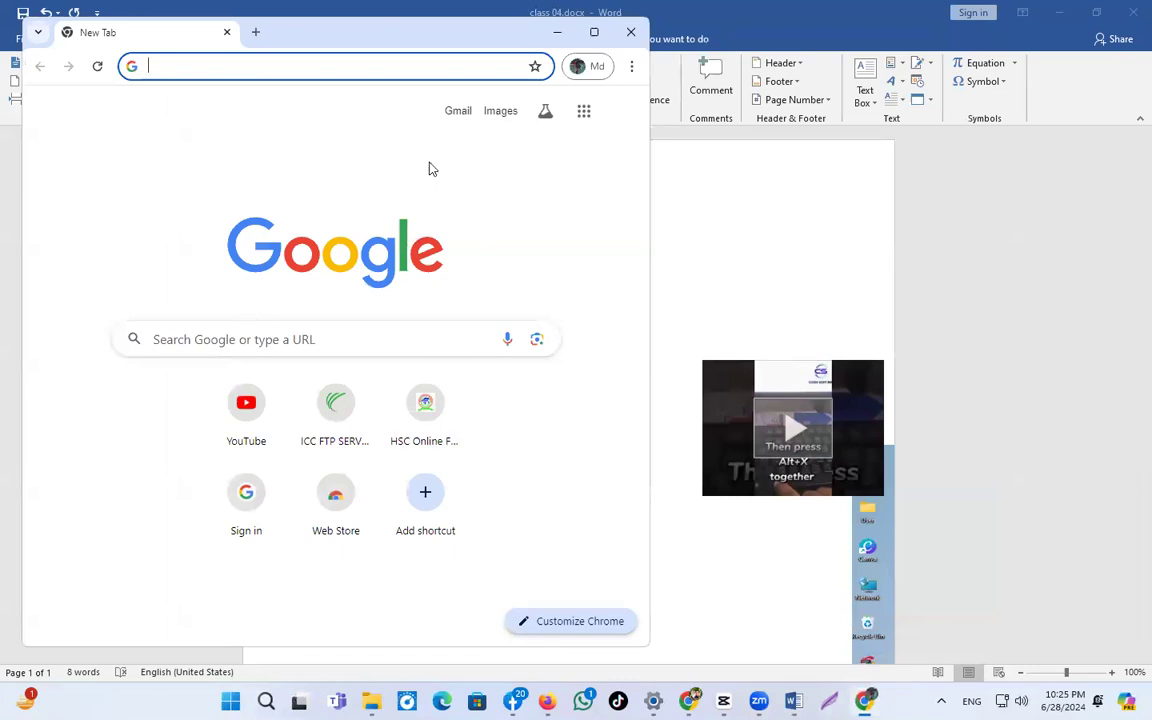
left_click(566, 33)
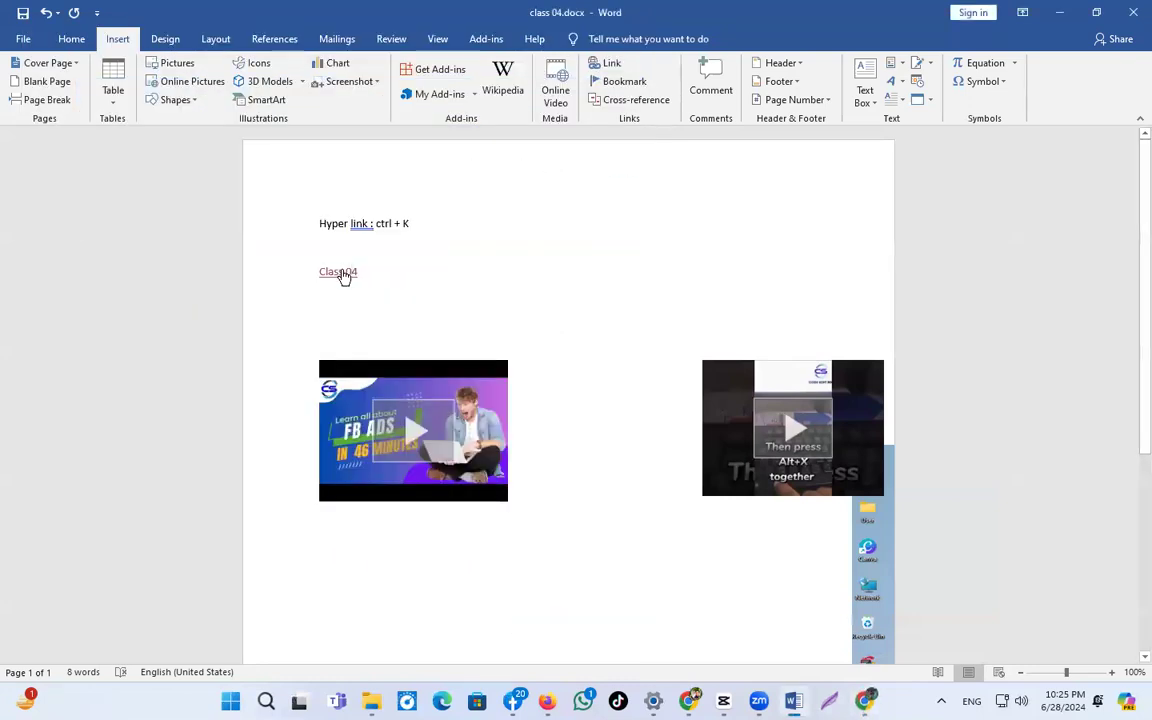
left_click(342, 274, "ctrl")
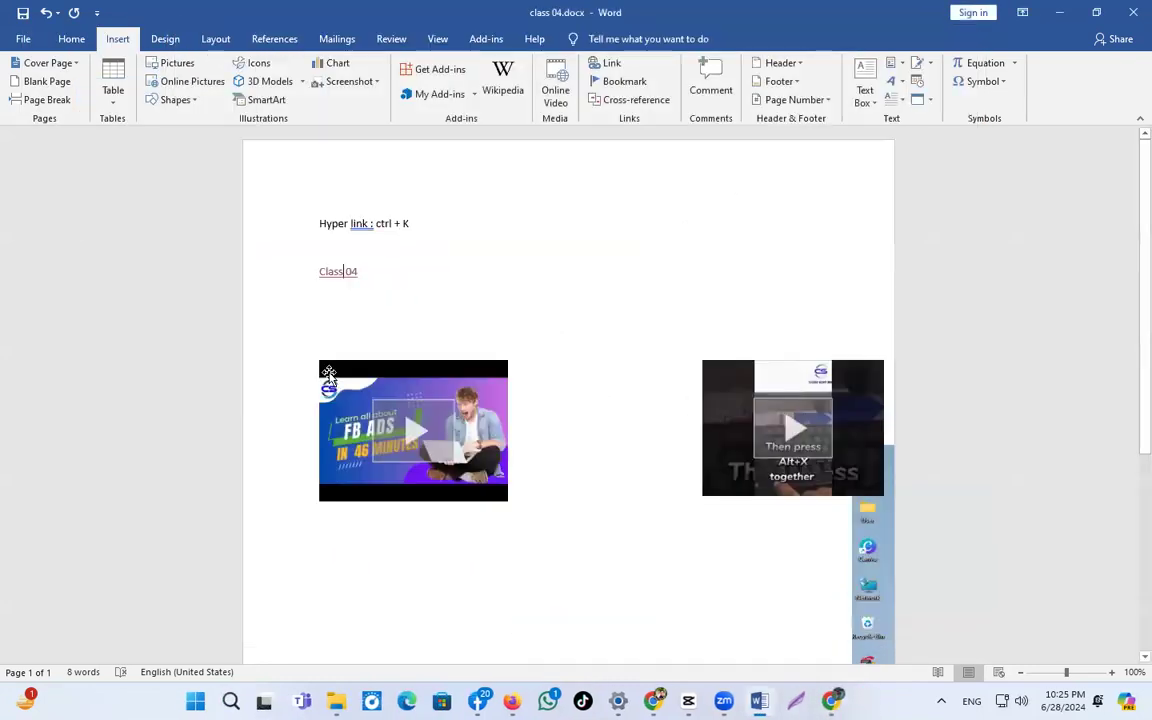
left_click(967, 33)
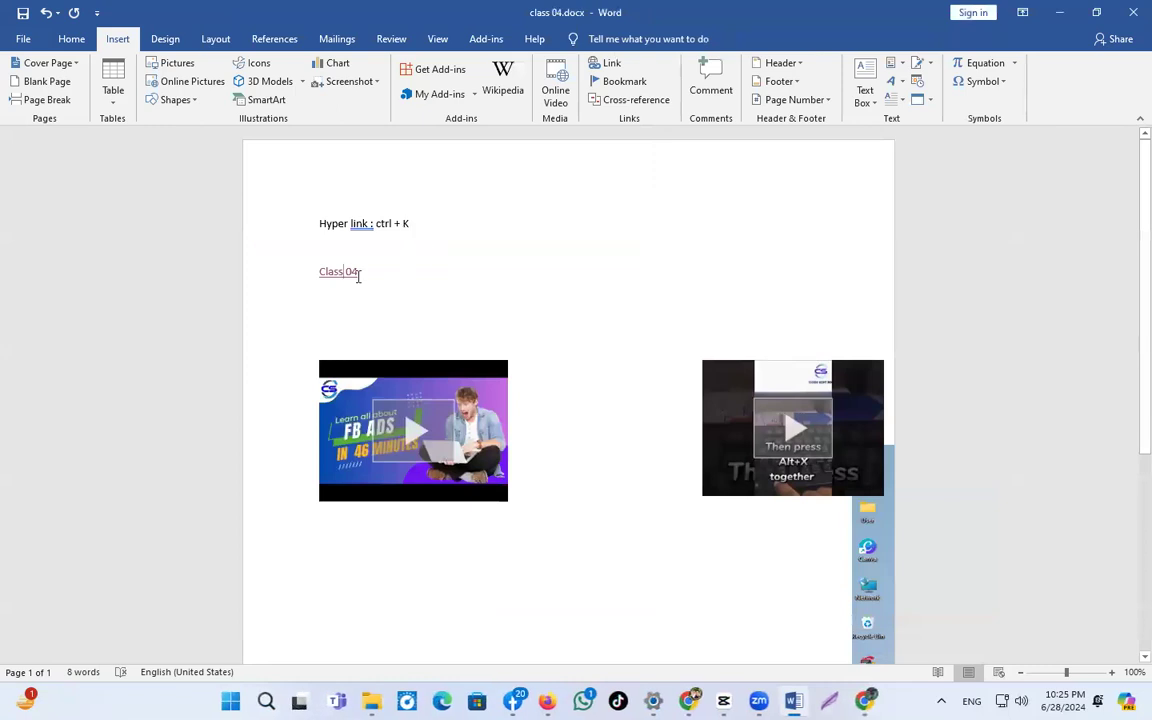
Edit the Class 04 hyperlink as an existing web page link, with youtube.com/ plus the channel handle as its address.
left_click_drag(358, 276, 298, 283)
key("ctrl+k")
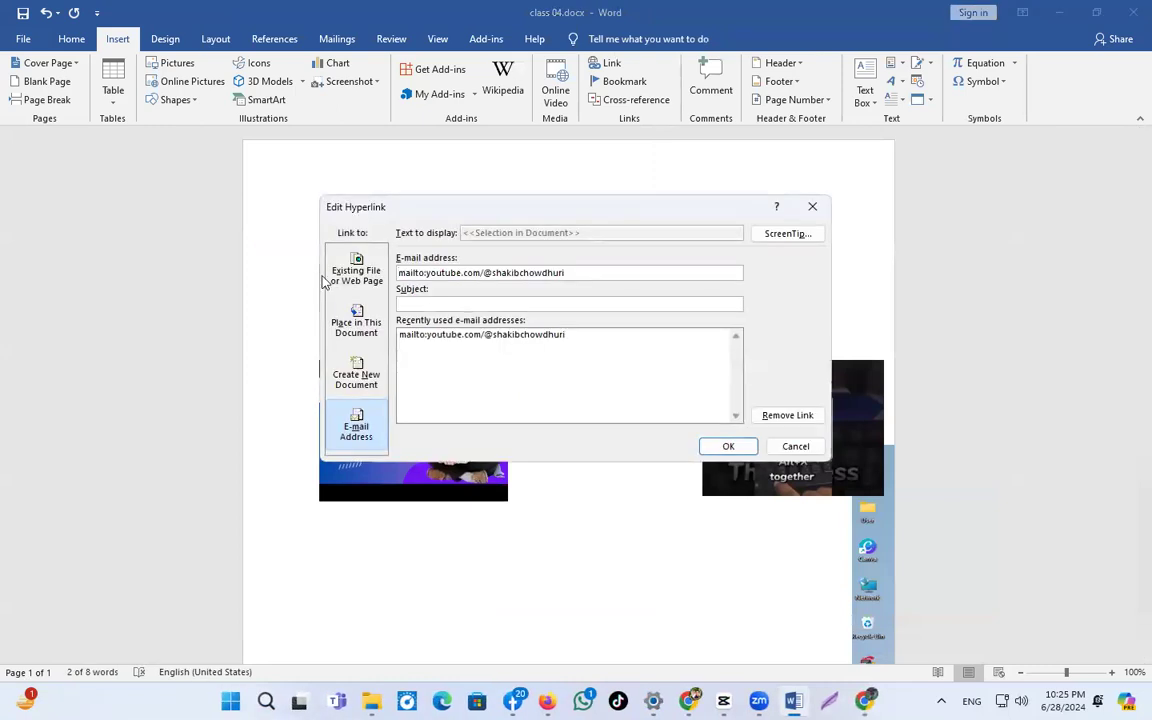
left_click_drag(601, 274, 425, 272)
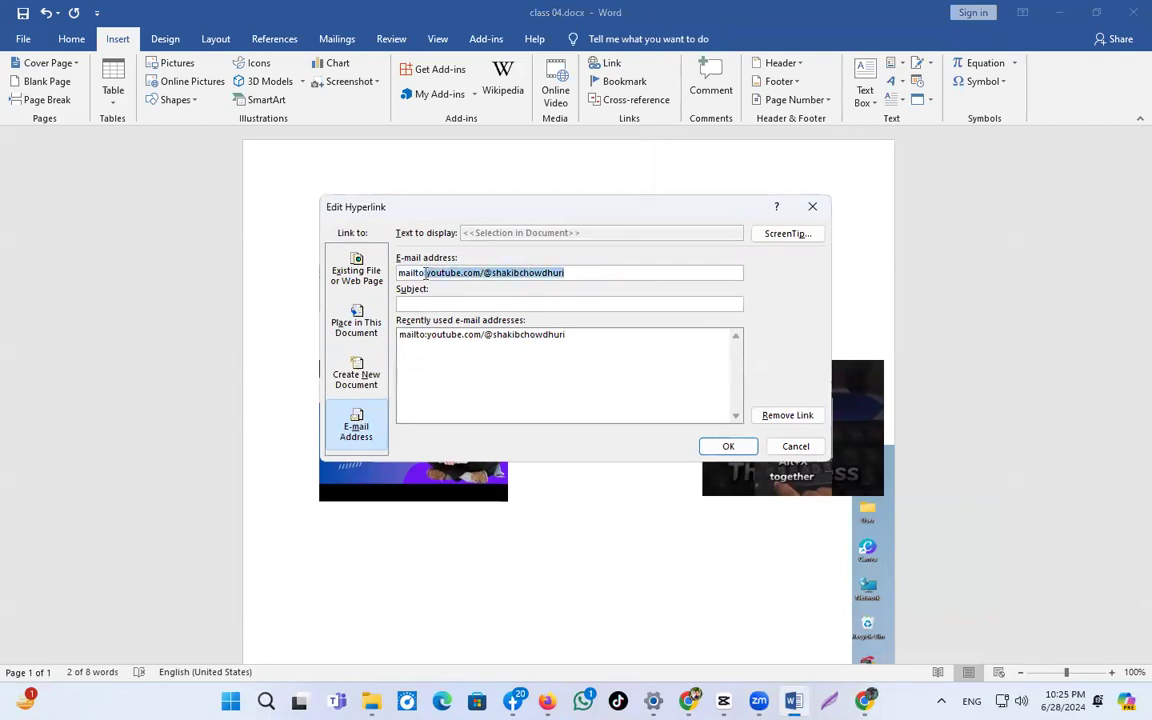
left_click(332, 258)
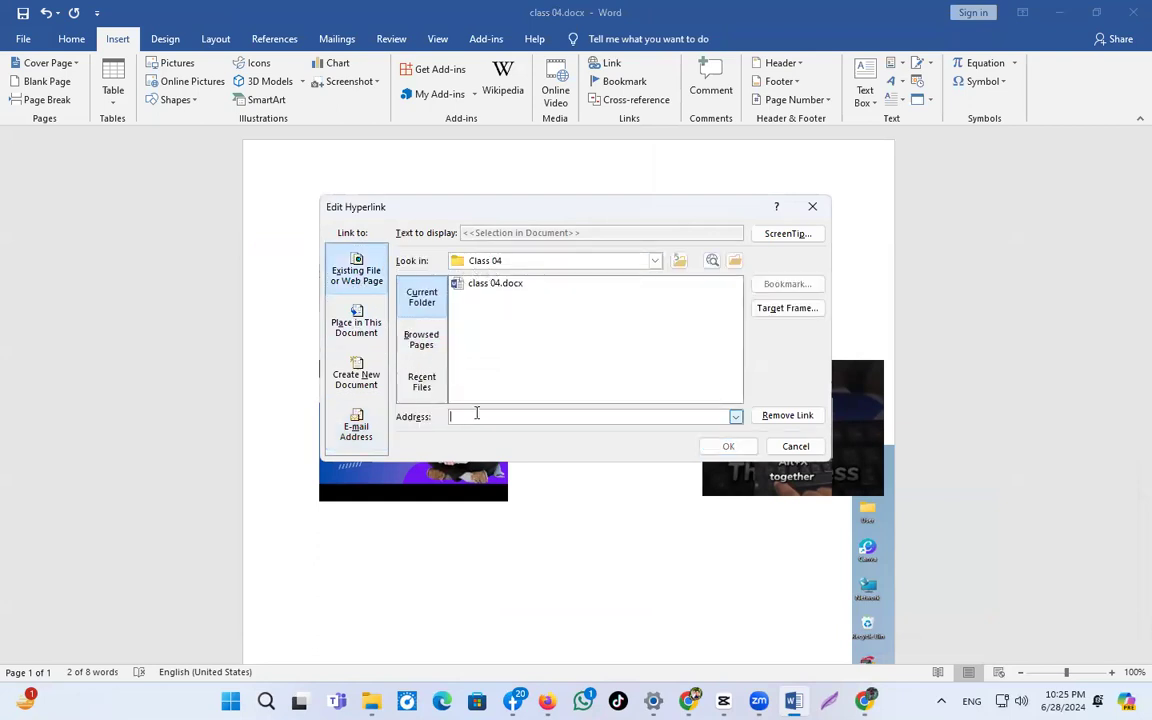
left_click(476, 416)
key("ctrl+v")
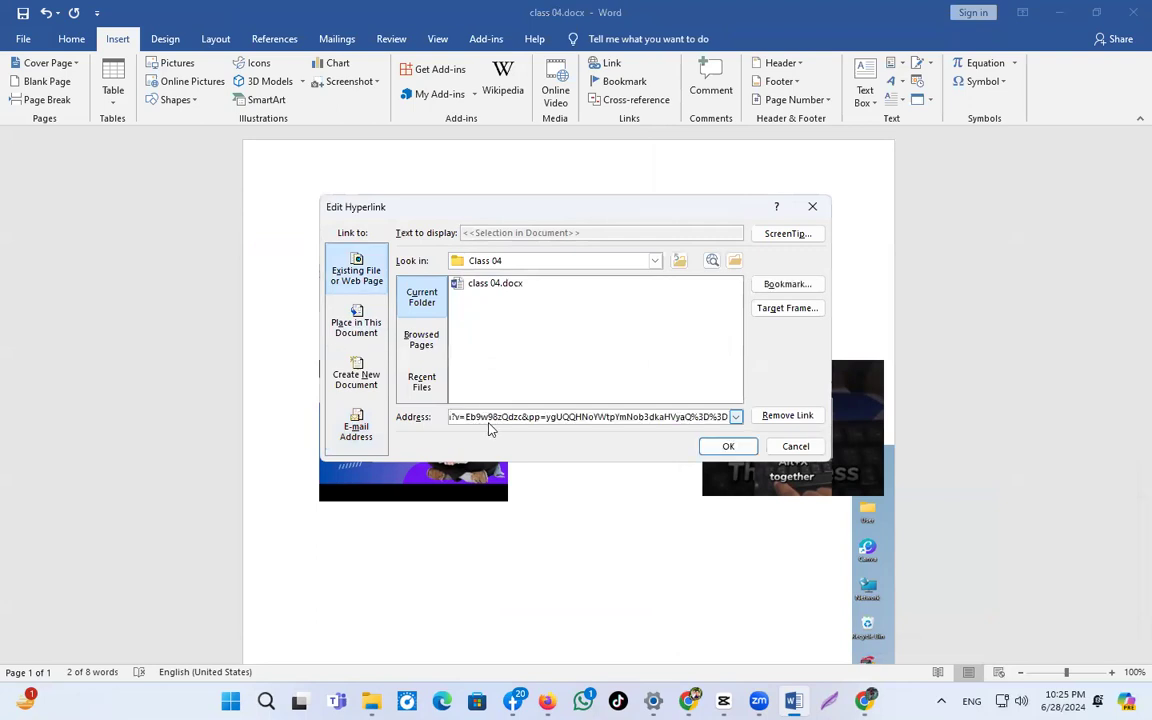
key("ctrl+a")
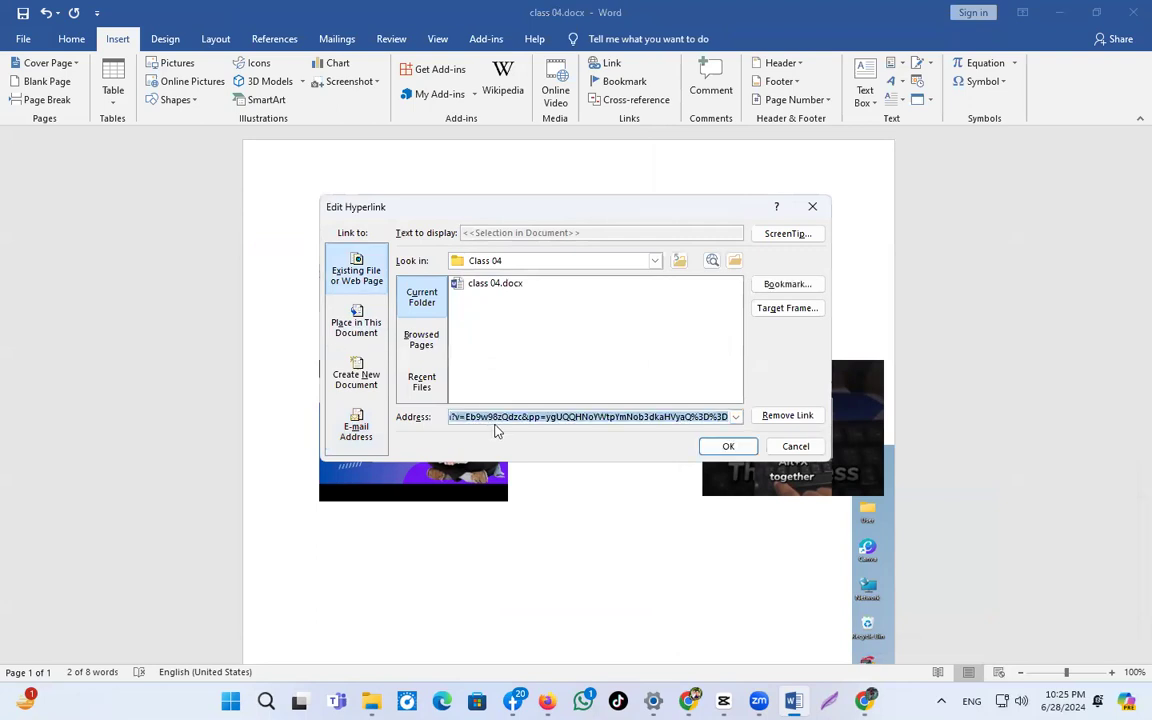
type("youtube")
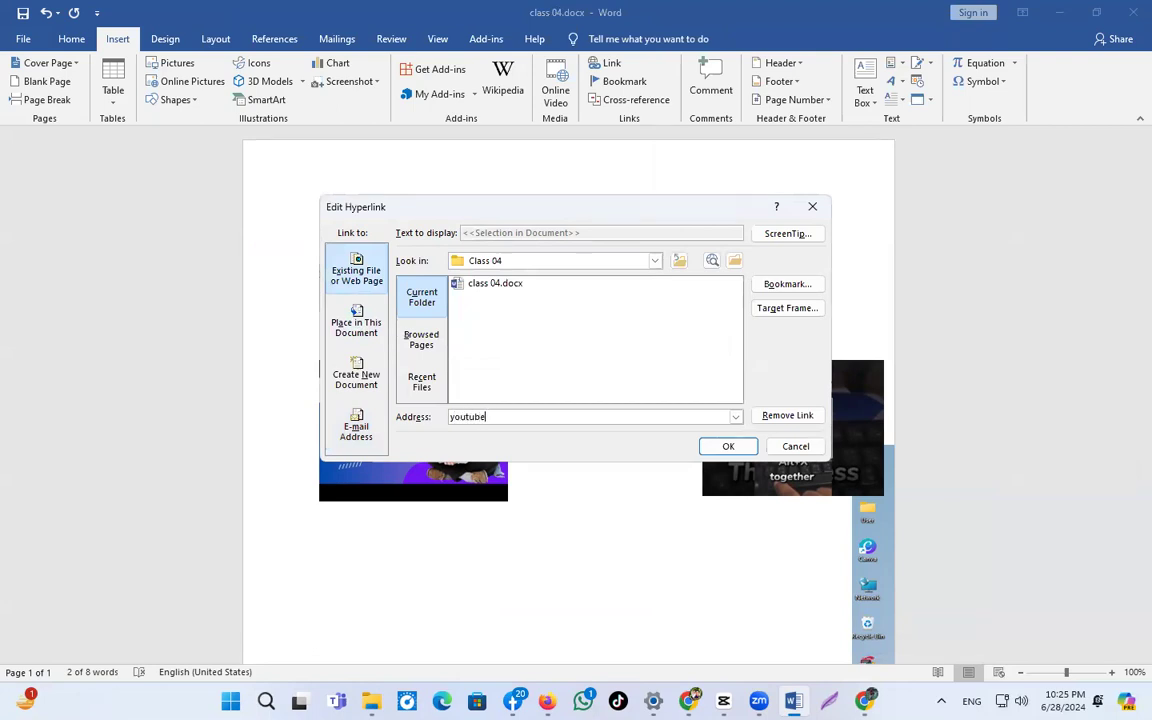
type(".com/@shakibchowdhuri")
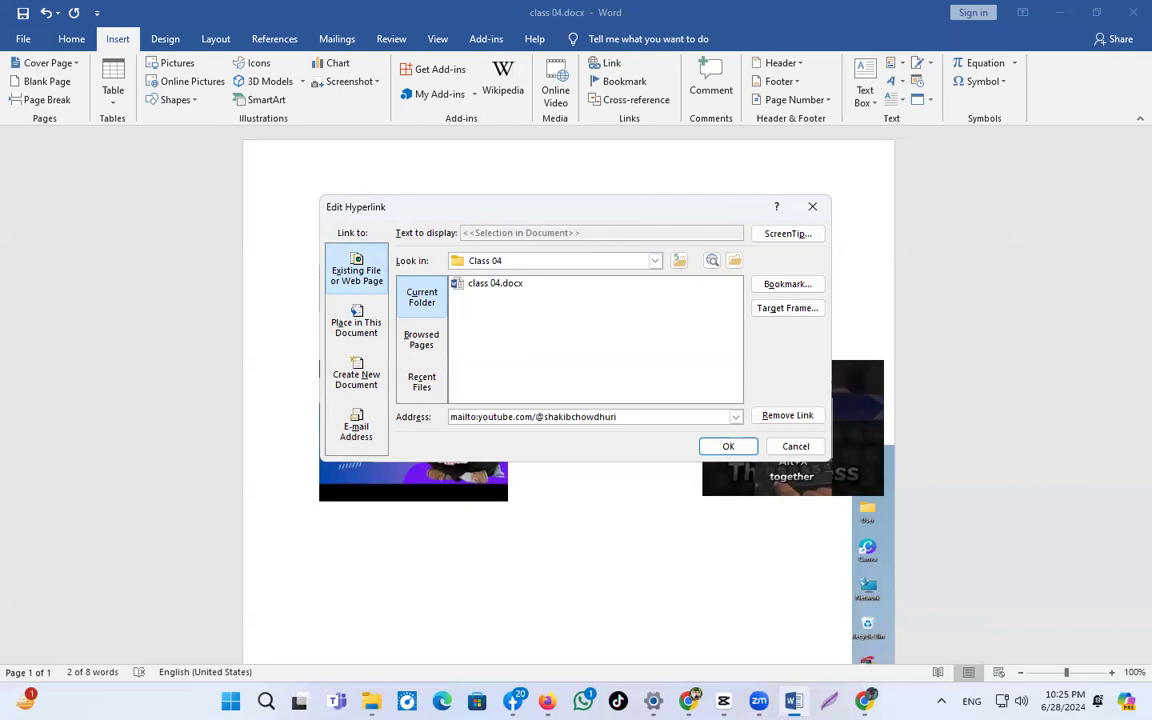
left_click(728, 446)
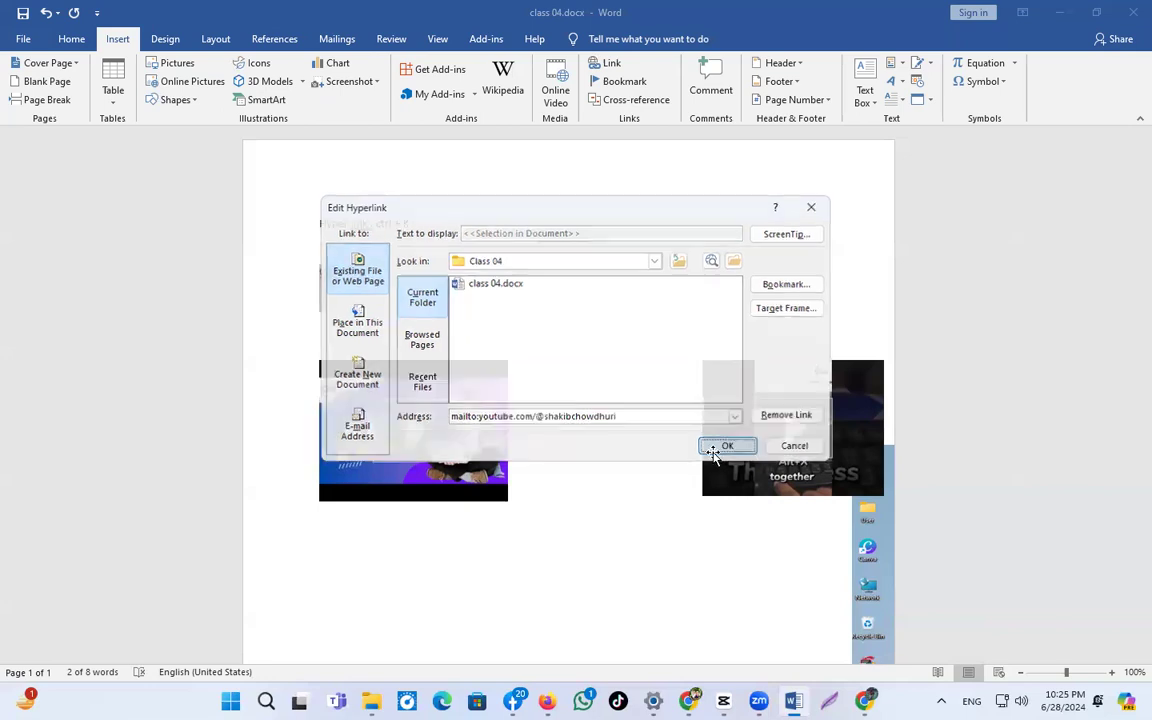
Follow the Class 04 link to test it in the browser and return to the document.
left_click(333, 274, "ctrl")
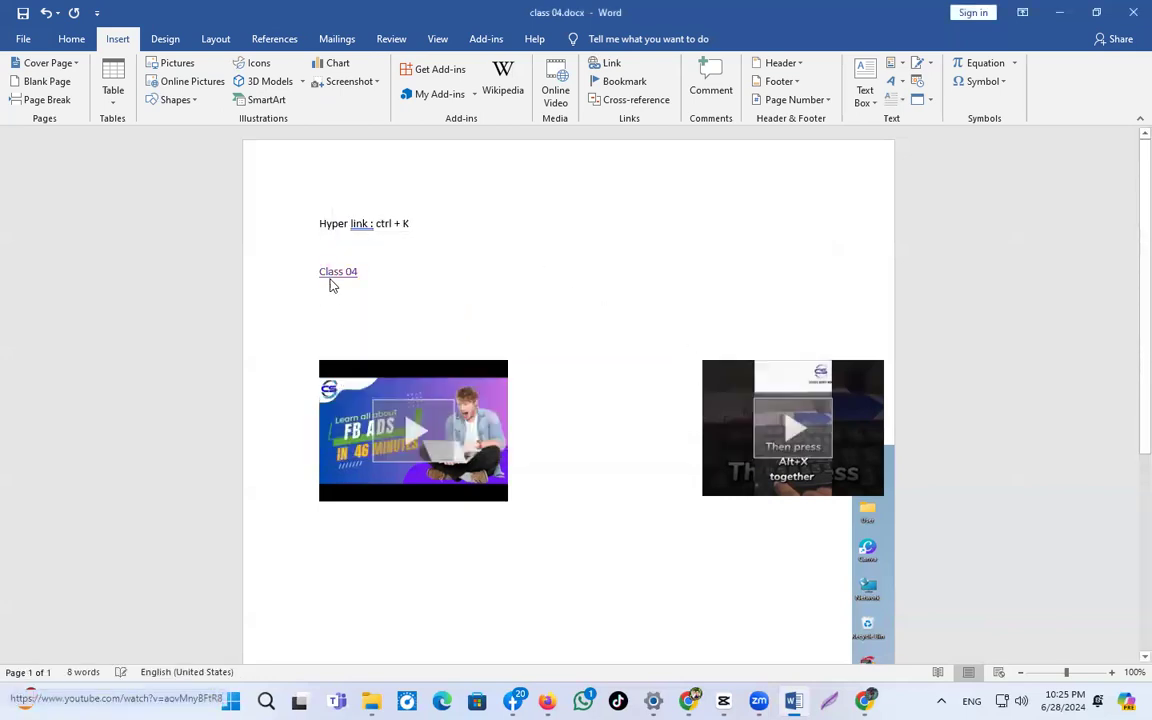
left_click(434, 410)
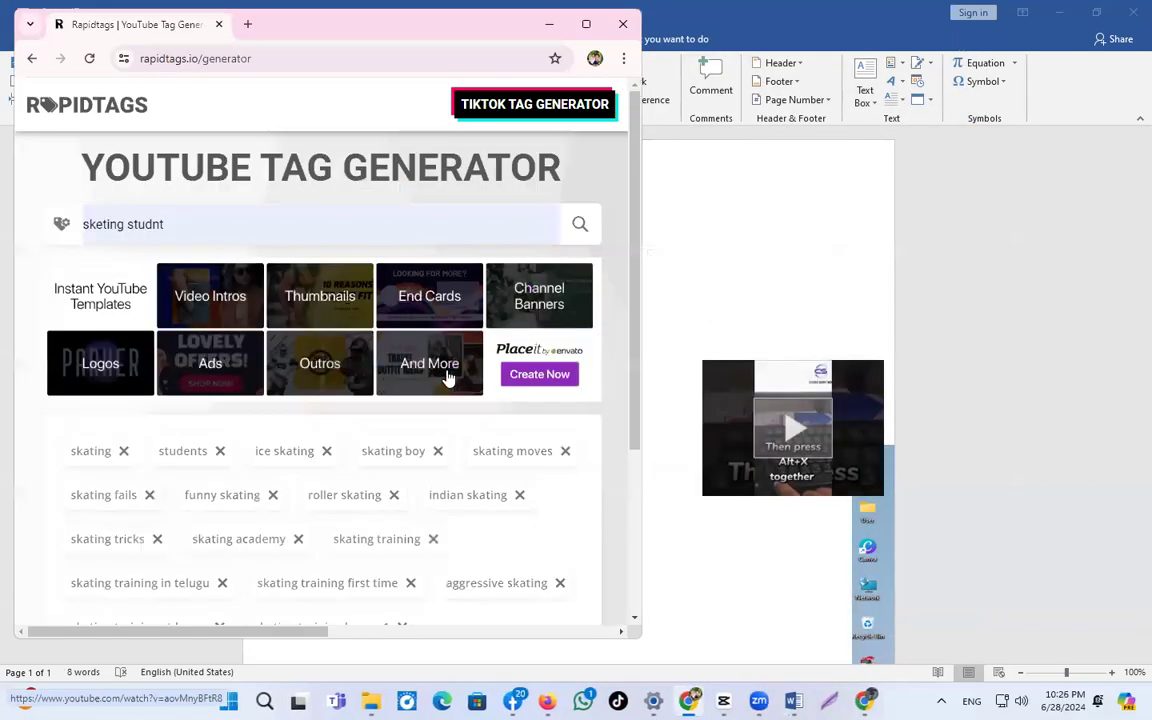
left_click(550, 25)
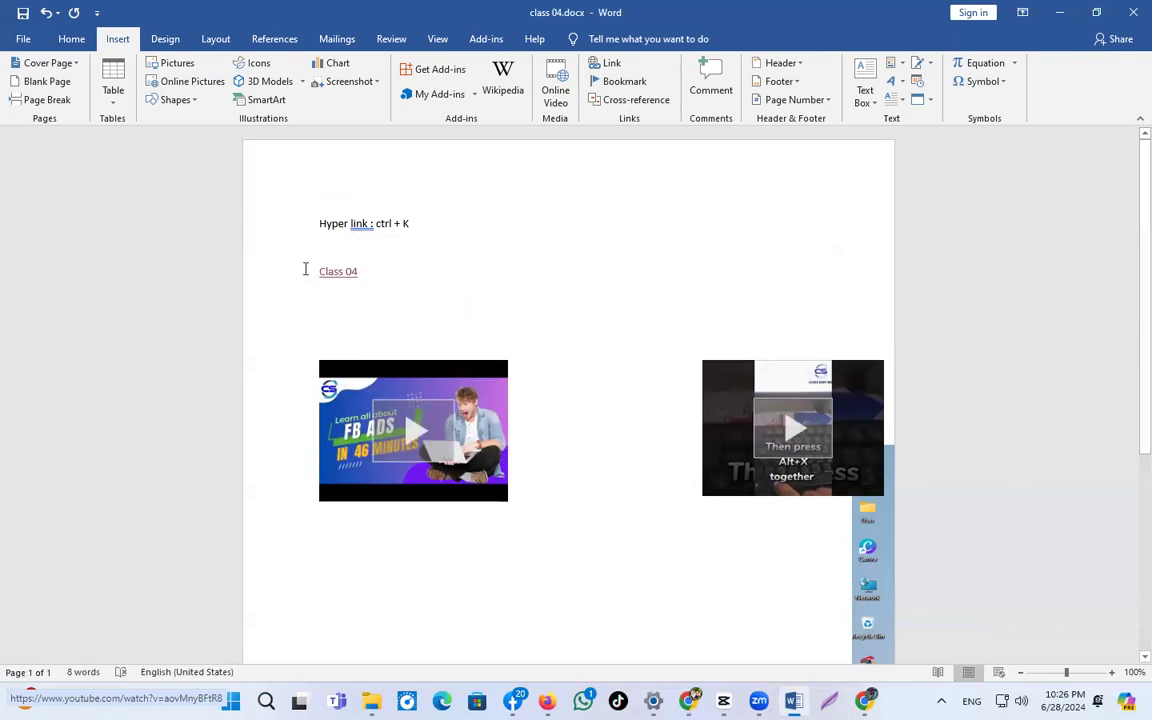
Remove the mailto hyperlink from the Class 04 text.
left_click_drag(303, 267, 322, 285)
right_click(335, 285)
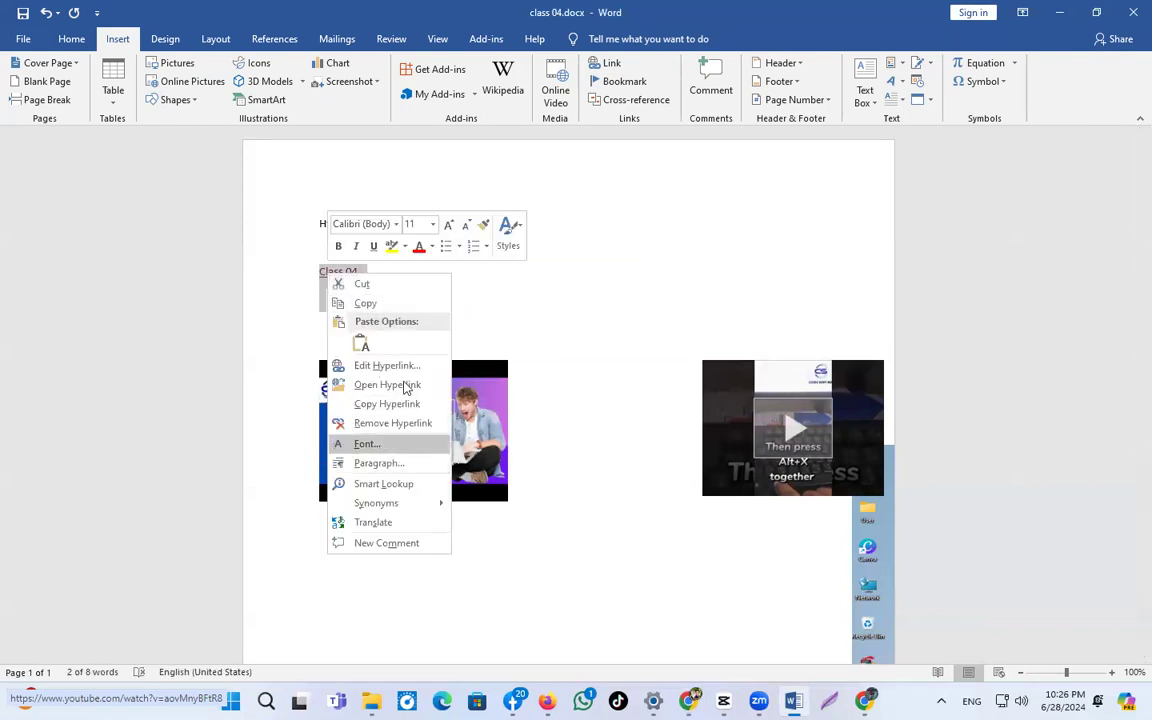
left_click(622, 62)
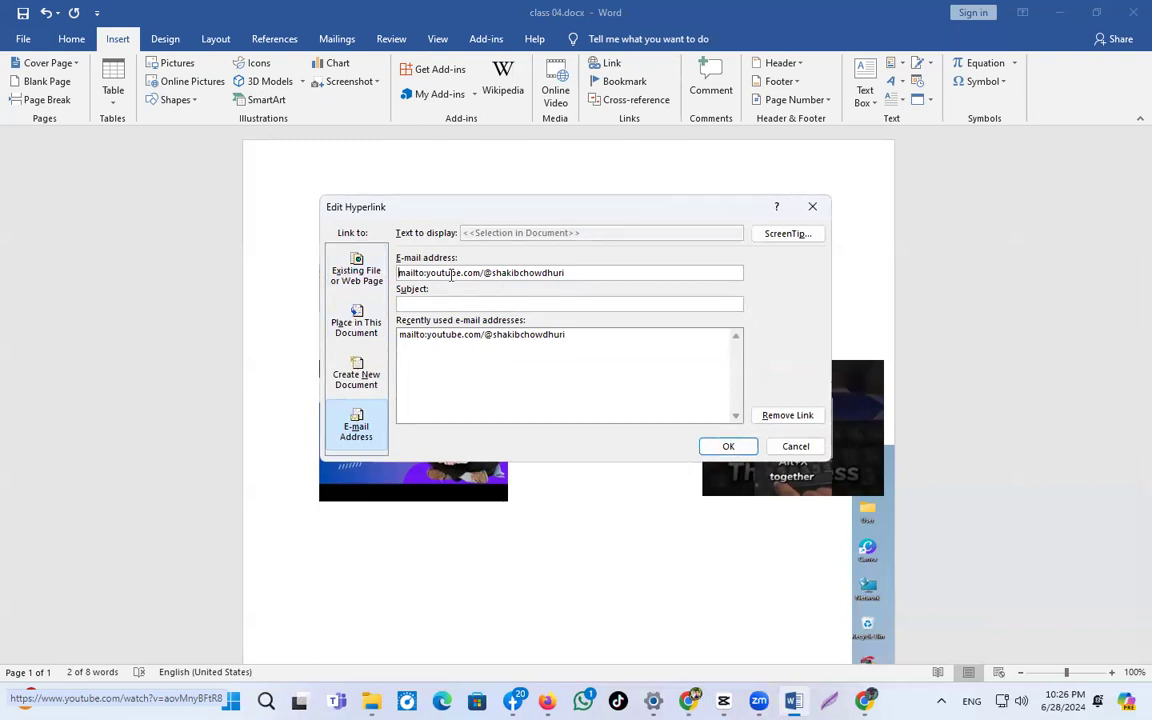
left_click(356, 275)
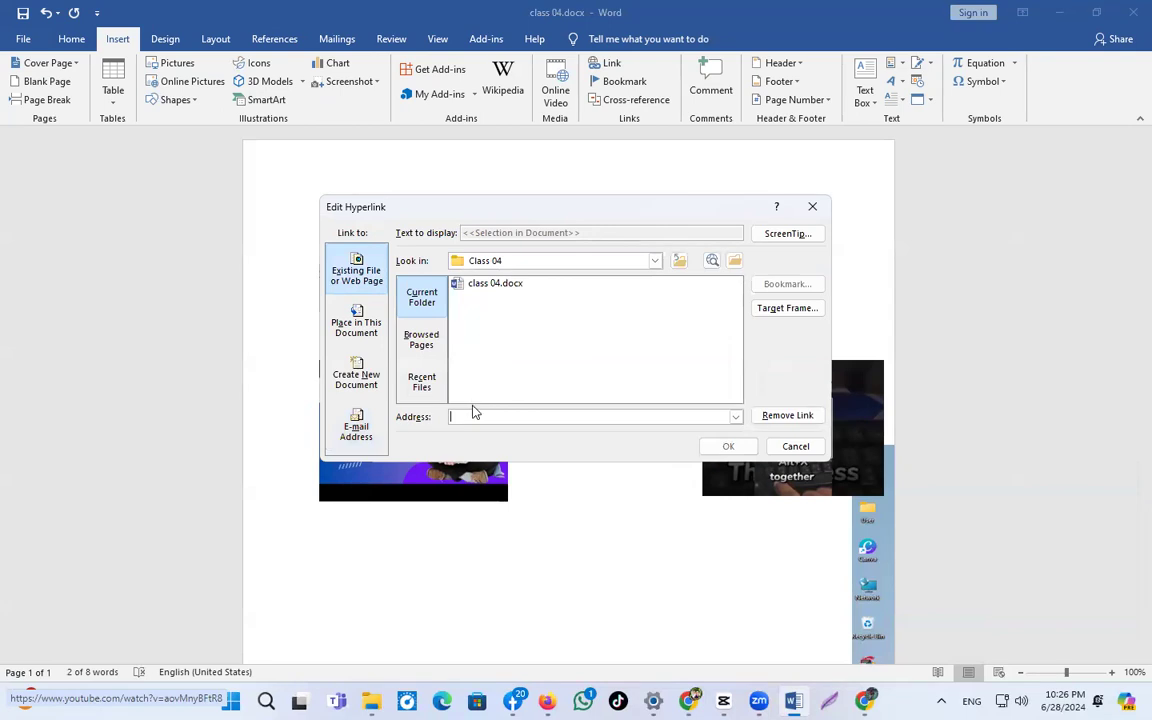
left_click(787, 415)
Insert a hyperlink on Class 04 with the copied YouTube video address (watch?v=Eb9w98zQdzc) and follow it to test.
left_click(301, 270)
left_click(766, 63)
key("Escape")
key("ctrl+k")
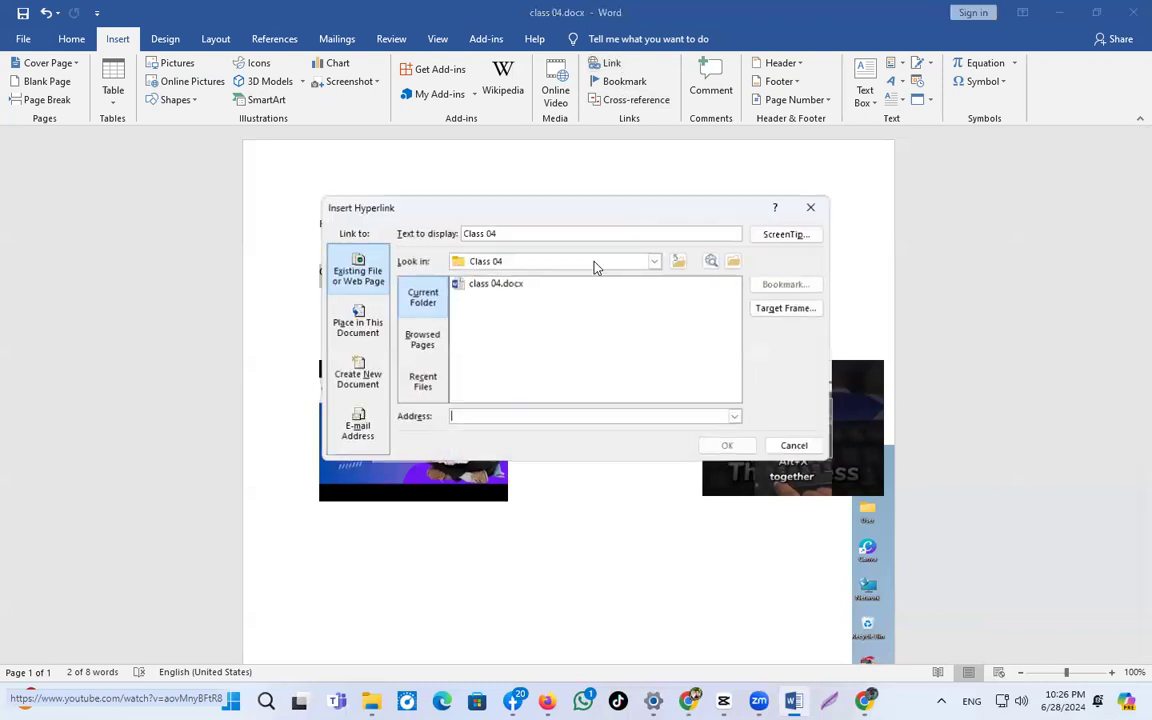
type("https://www.youtube.com/watch?v=Eb9w98zQdzc&pp=ygUQCHNoYWtpYmNob3dkaHVyaQ%3D%3D")
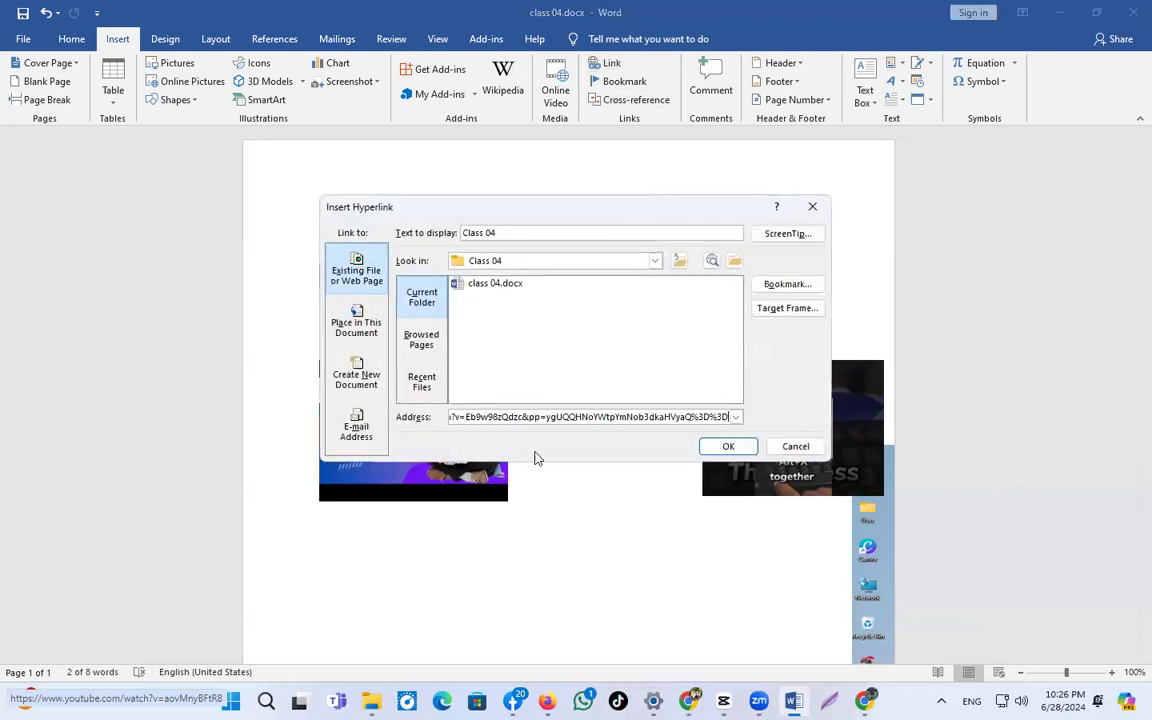
key("Return")
left_click(336, 272)
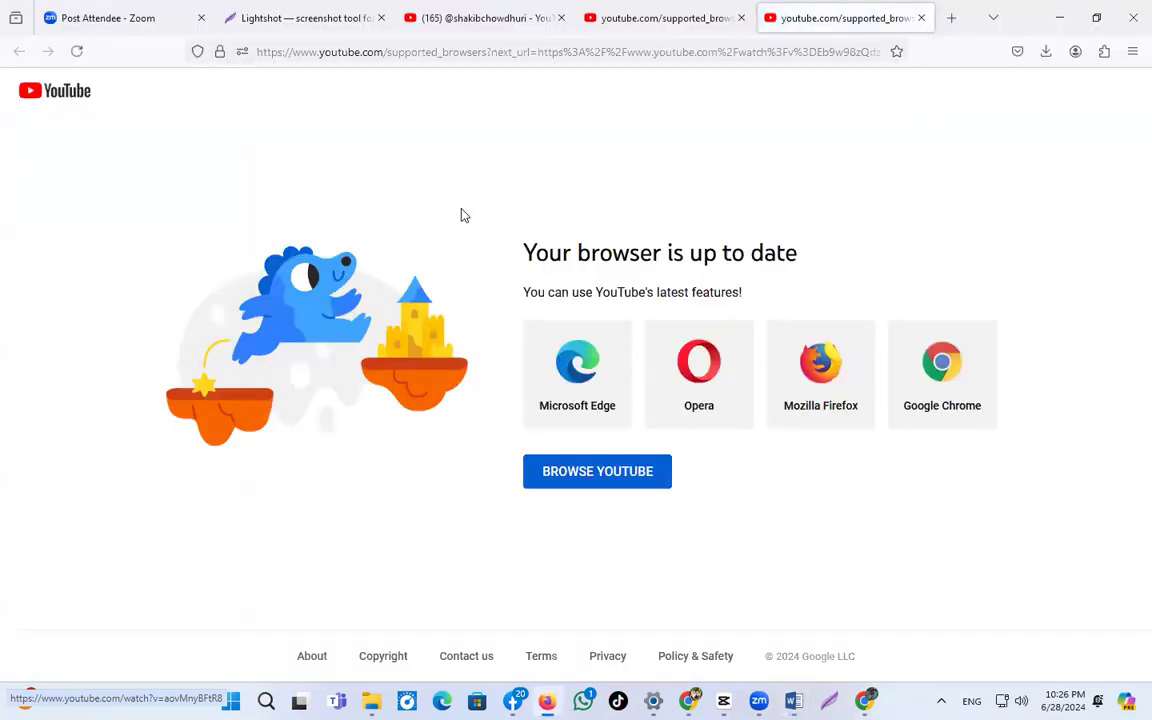
Open the channel's page from the YouTube search results in Firefox, take its full web address and return to the document.
left_click(488, 18)
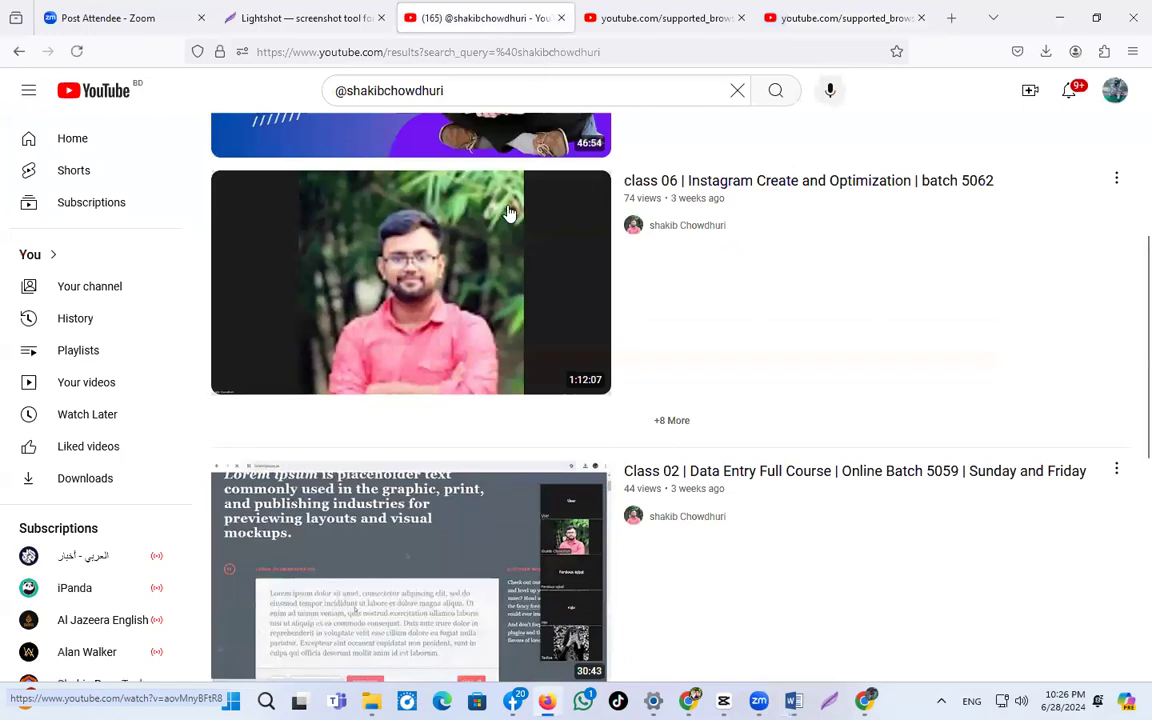
scroll(508, 213, "up", 2)
scroll(375, 115, "up", 3)
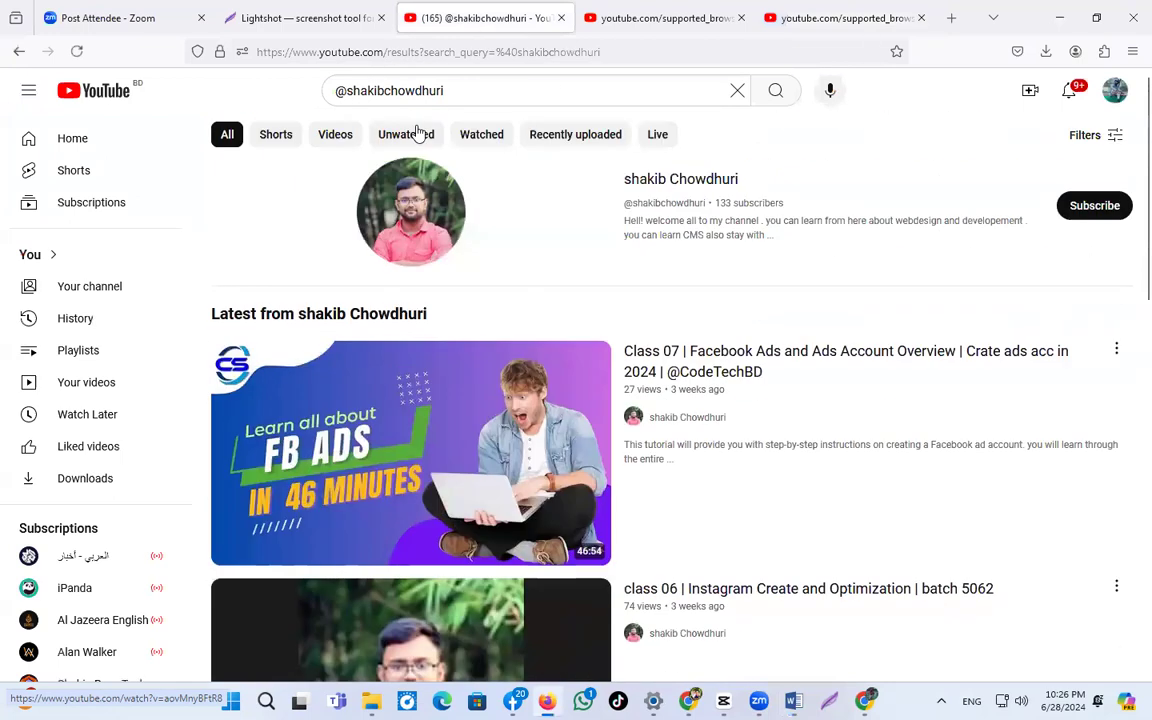
left_click(368, 206)
left_click(365, 60)
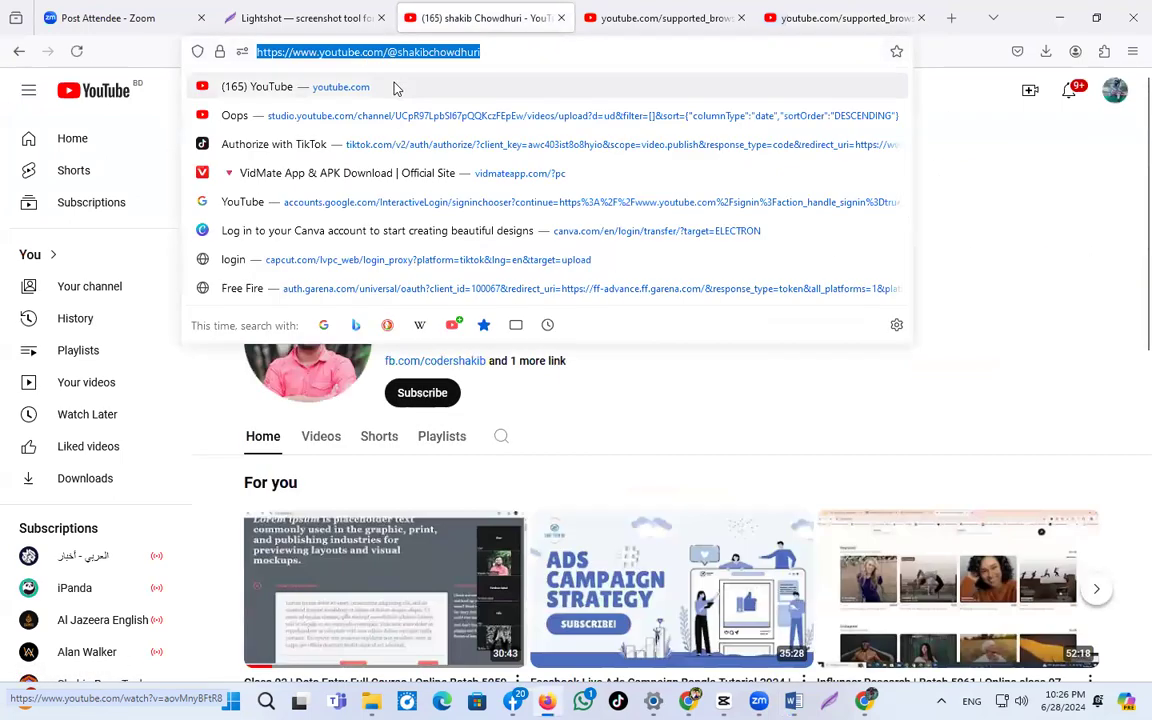
key("BackSpace")
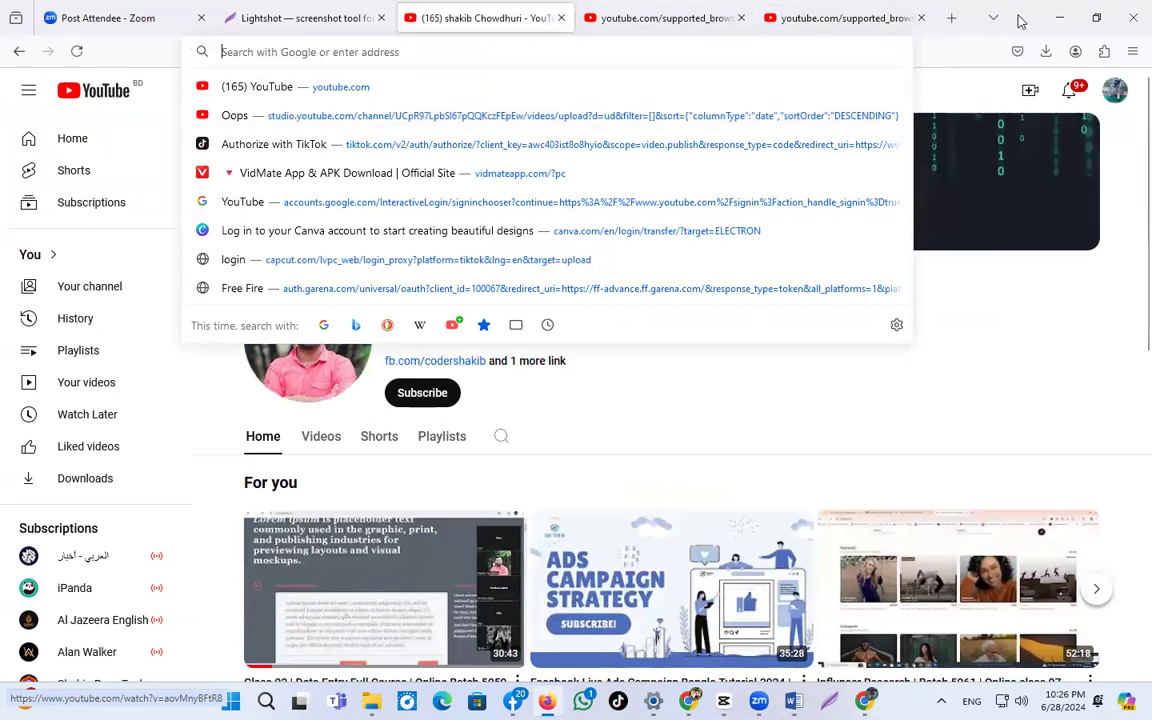
left_click(1059, 17)
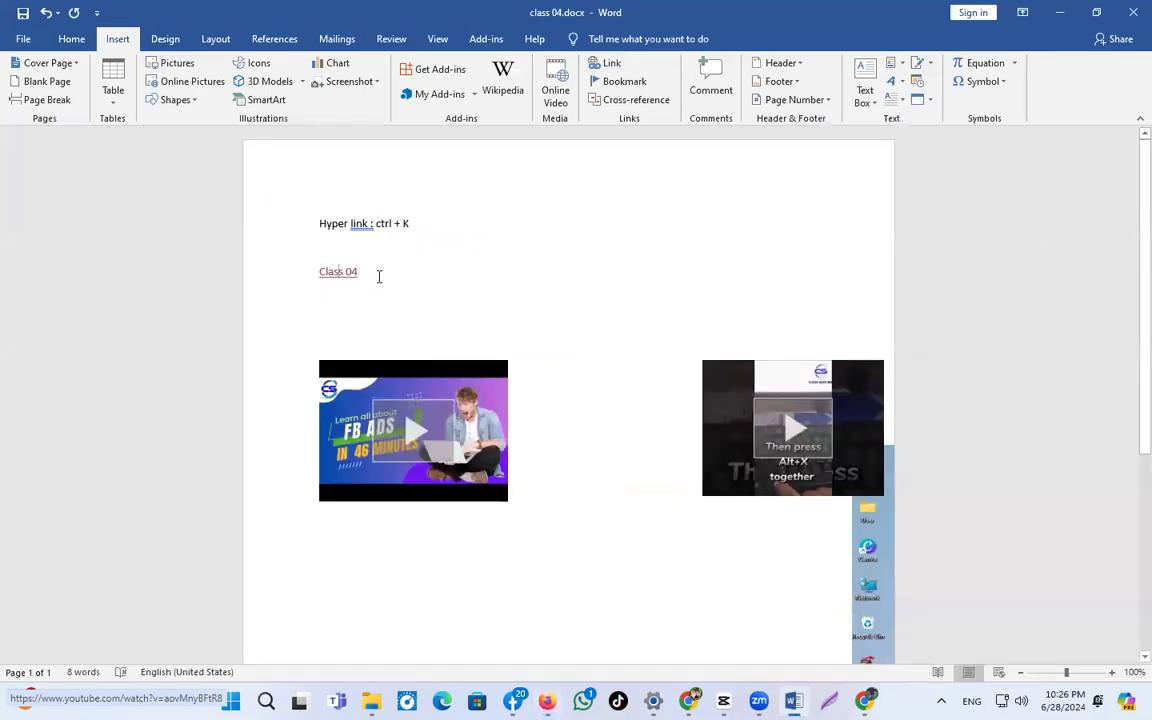
left_click_drag(379, 276, 318, 272)
left_click(605, 63)
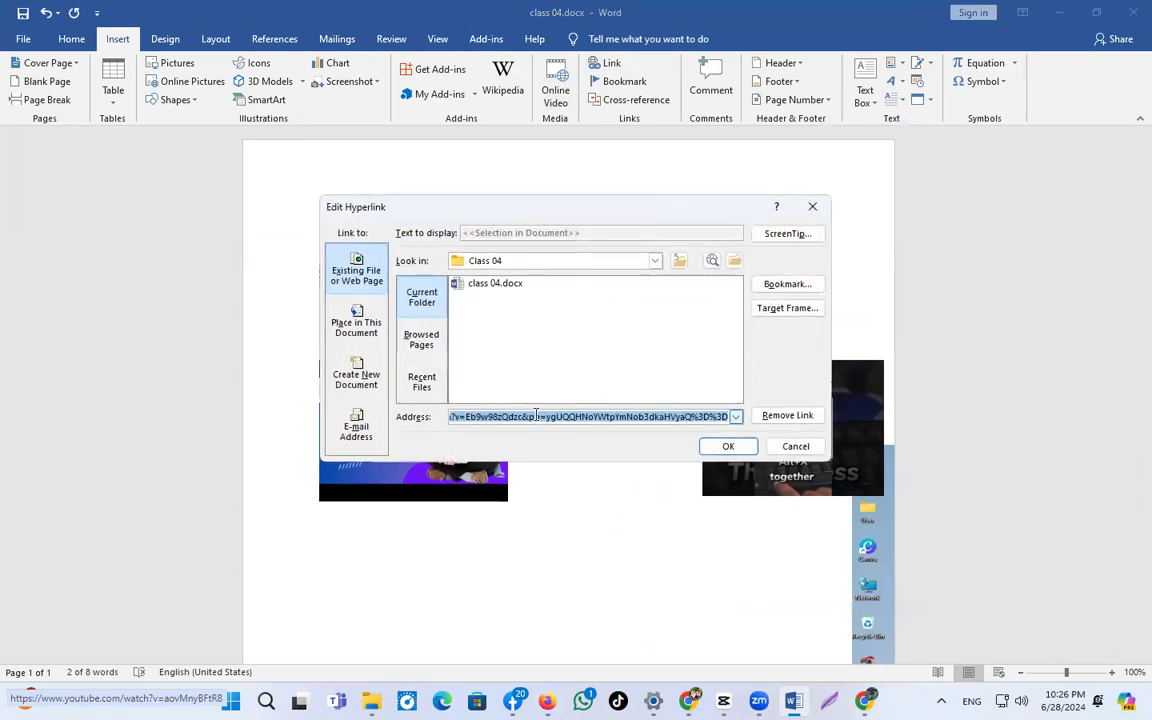
left_click(726, 446)
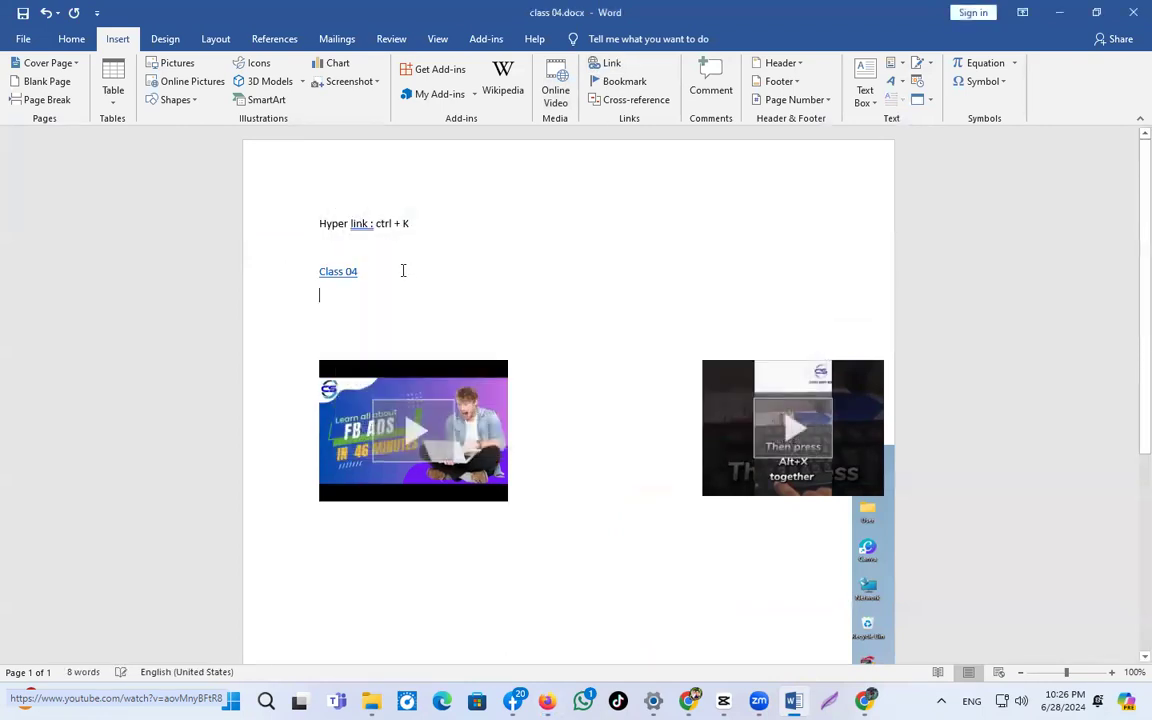
left_click(345, 274, "ctrl")
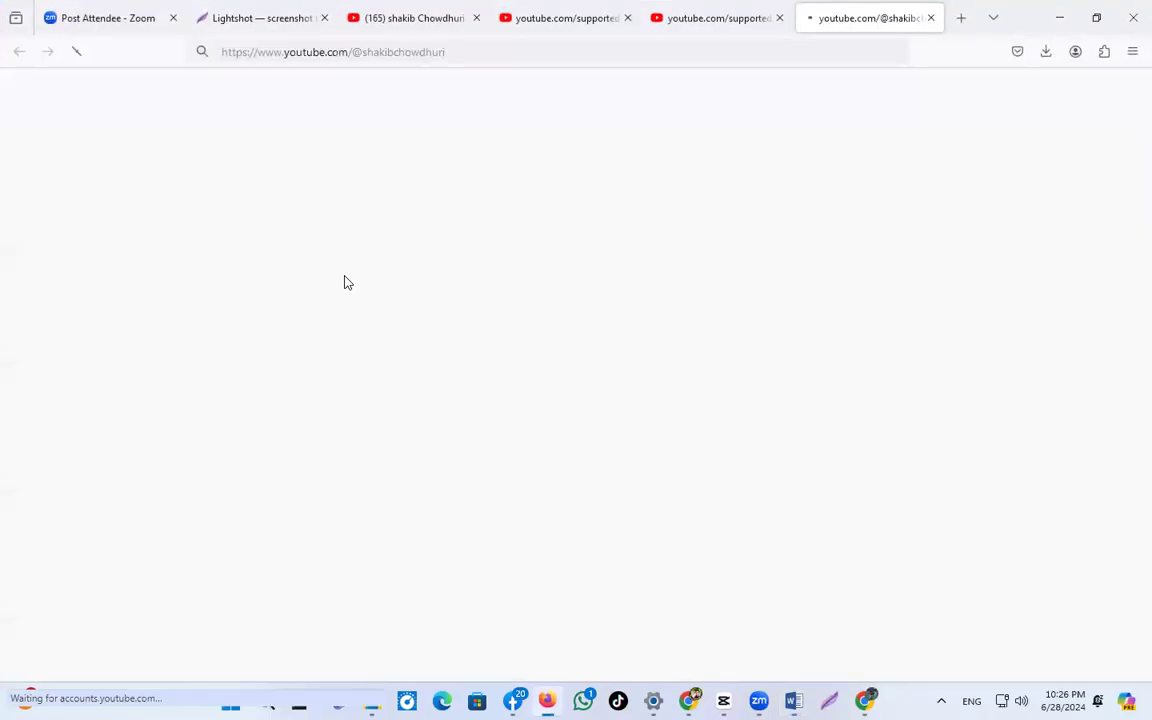
Place the new channel tab beside the existing channel tab in Firefox, reopen a closed tab and return to Word.
left_click_drag(913, 8, 458, 13)
right_click(453, 16)
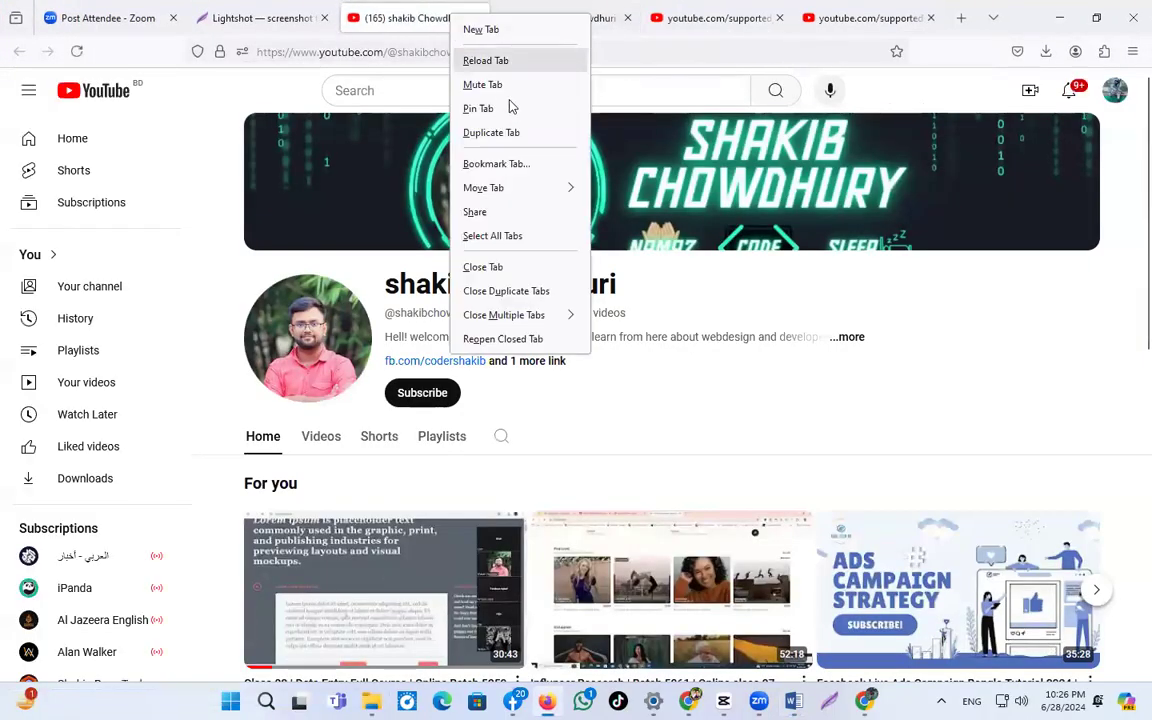
left_click(503, 339)
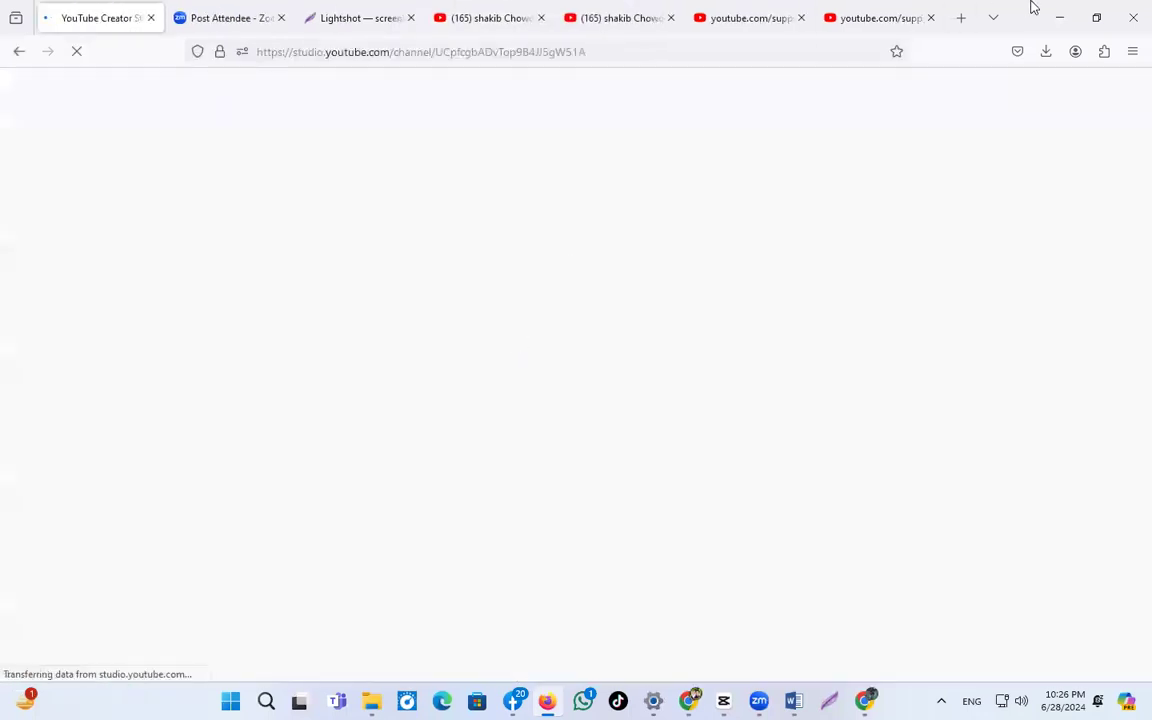
left_click(1058, 18)
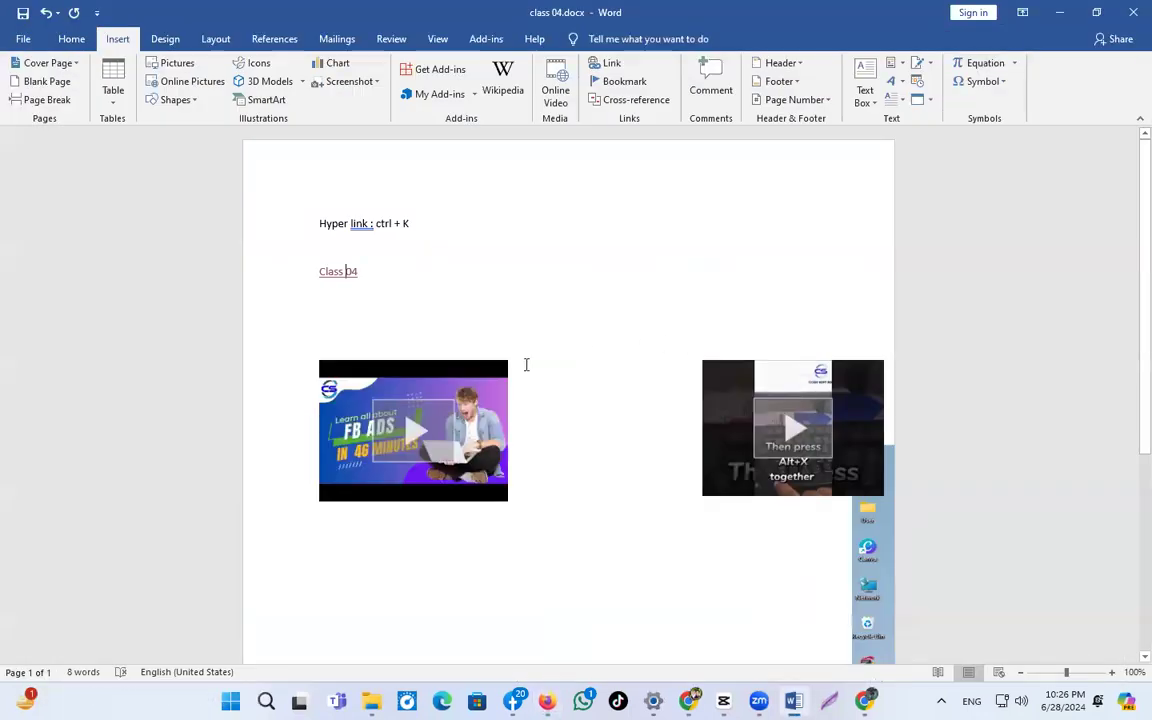
Switch to the Class 04 folder in File Explorer and create a new Word document named link.
left_click(1059, 12)
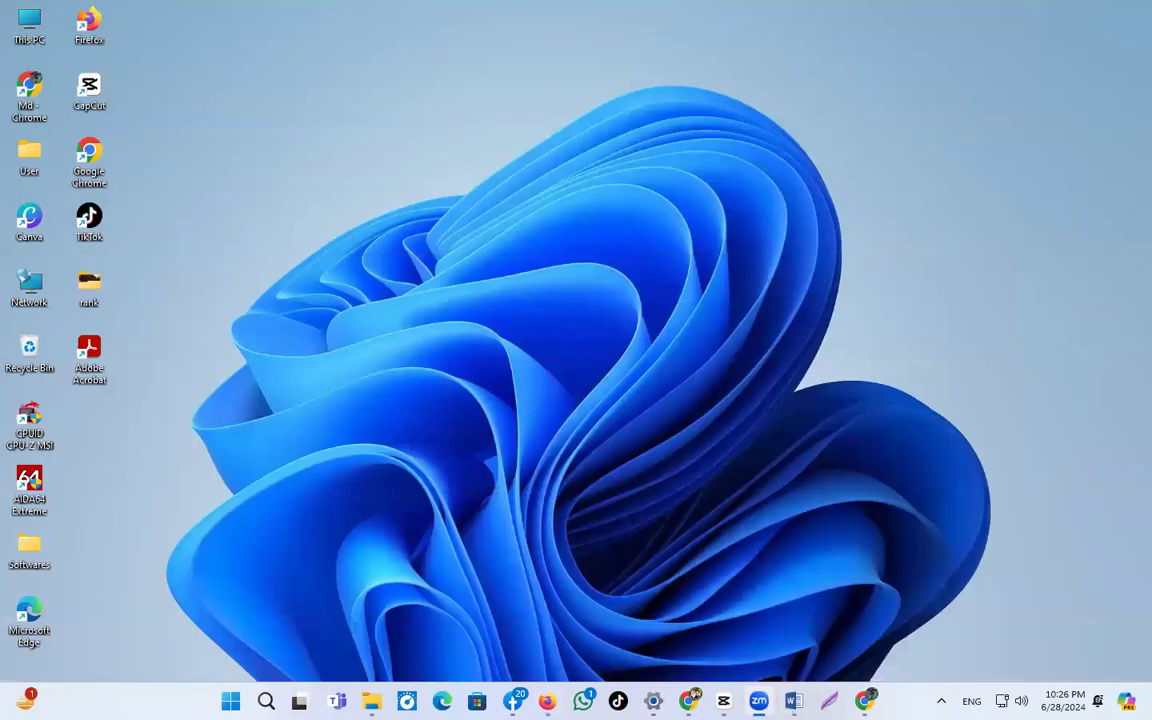
mouse_move(353, 692)
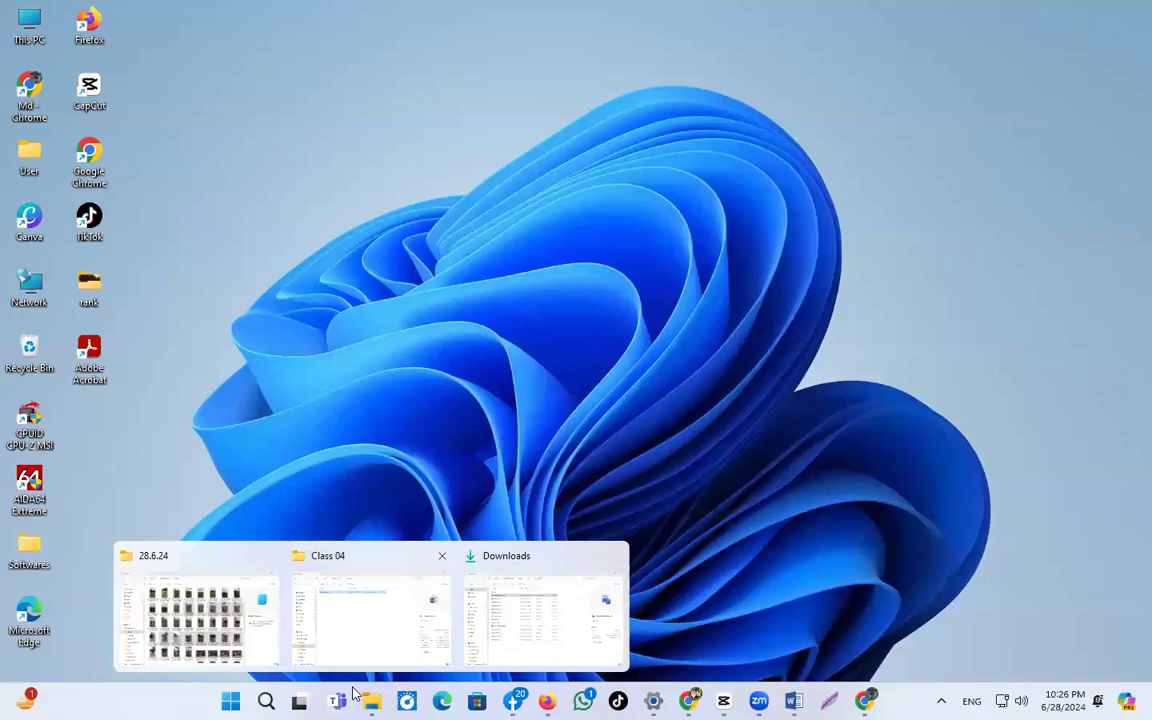
left_click(371, 618)
right_click(349, 231)
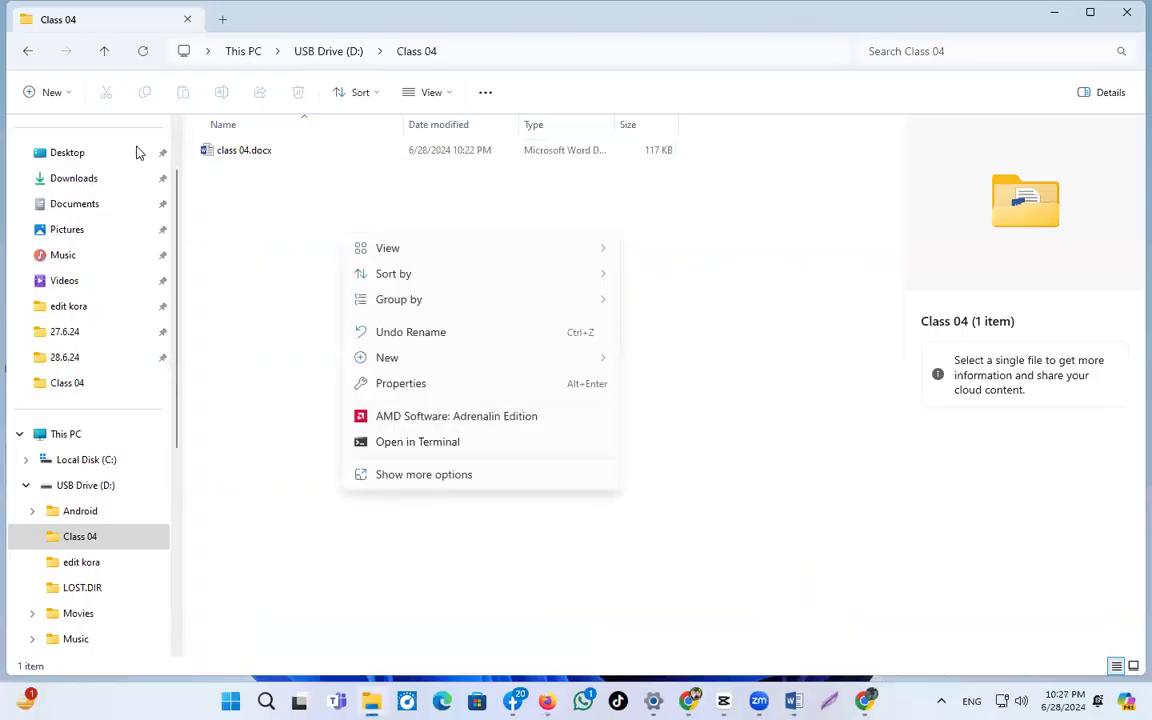
left_click(32, 90)
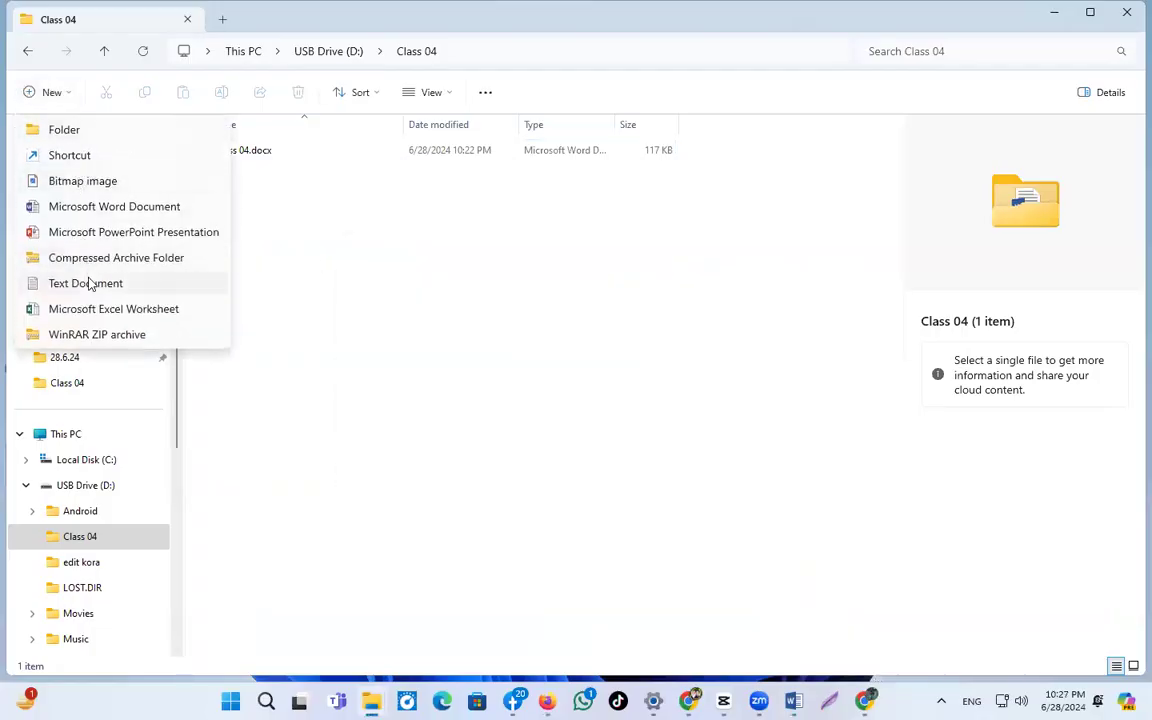
key("Escape")
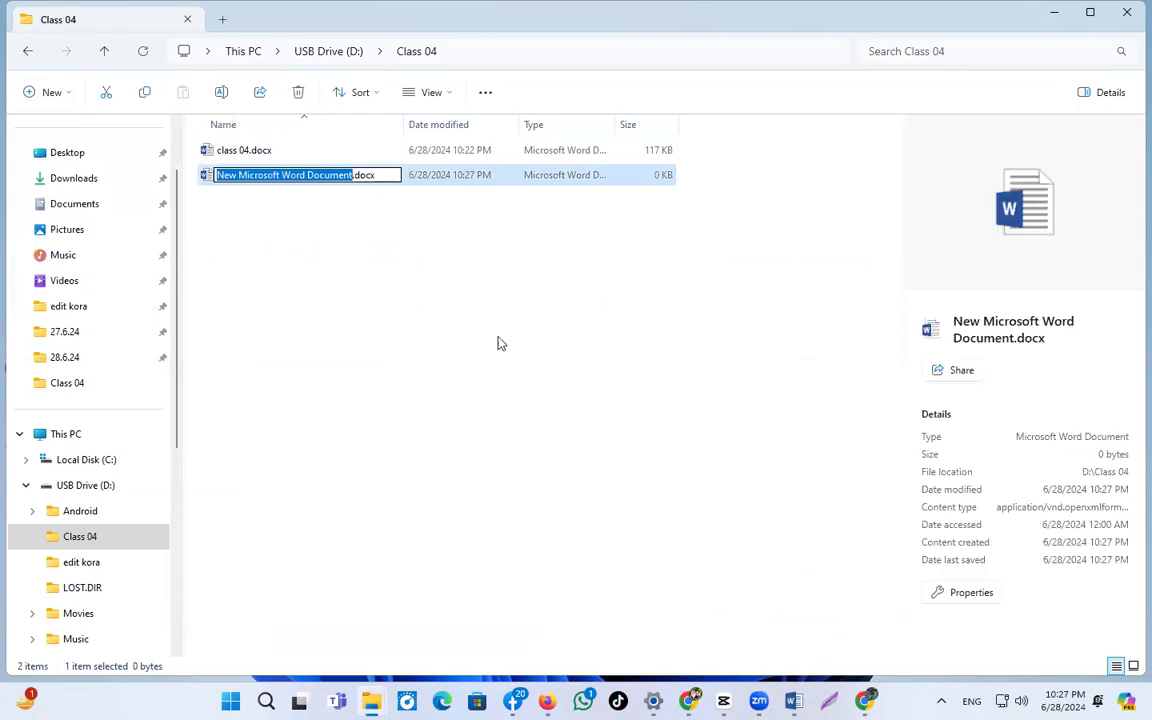
type("link")
key("Return")
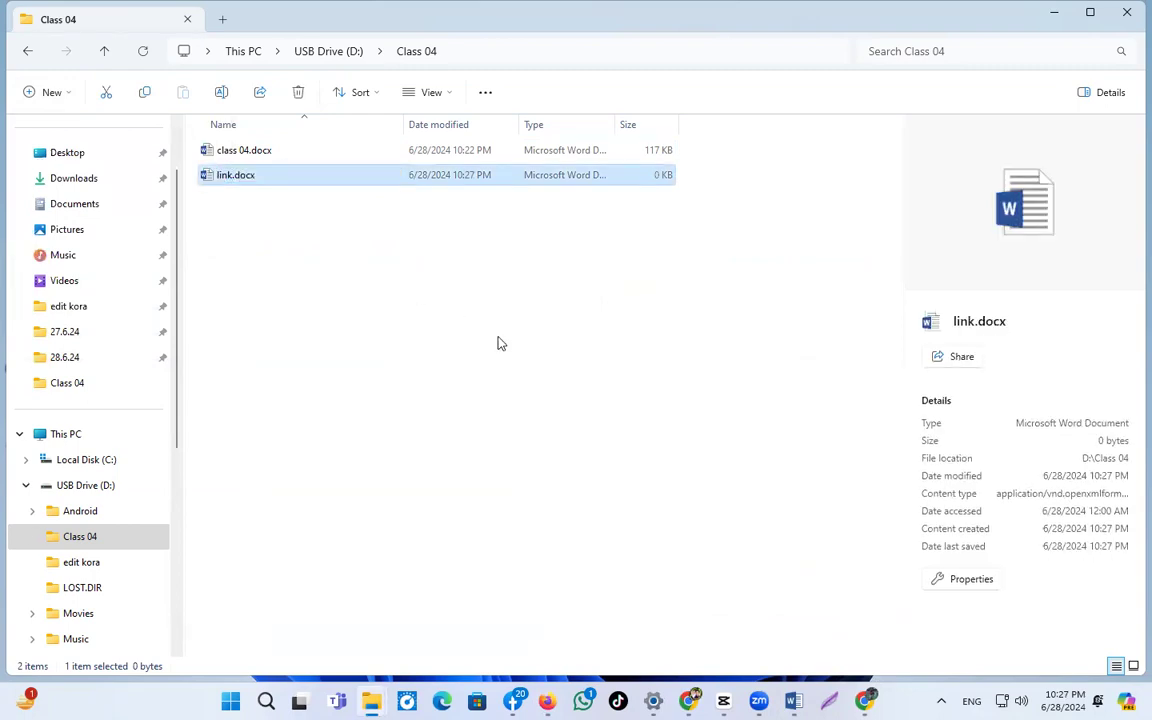
Create another Word document in the Class 04 folder and name it hyperlink.
left_click(18, 92)
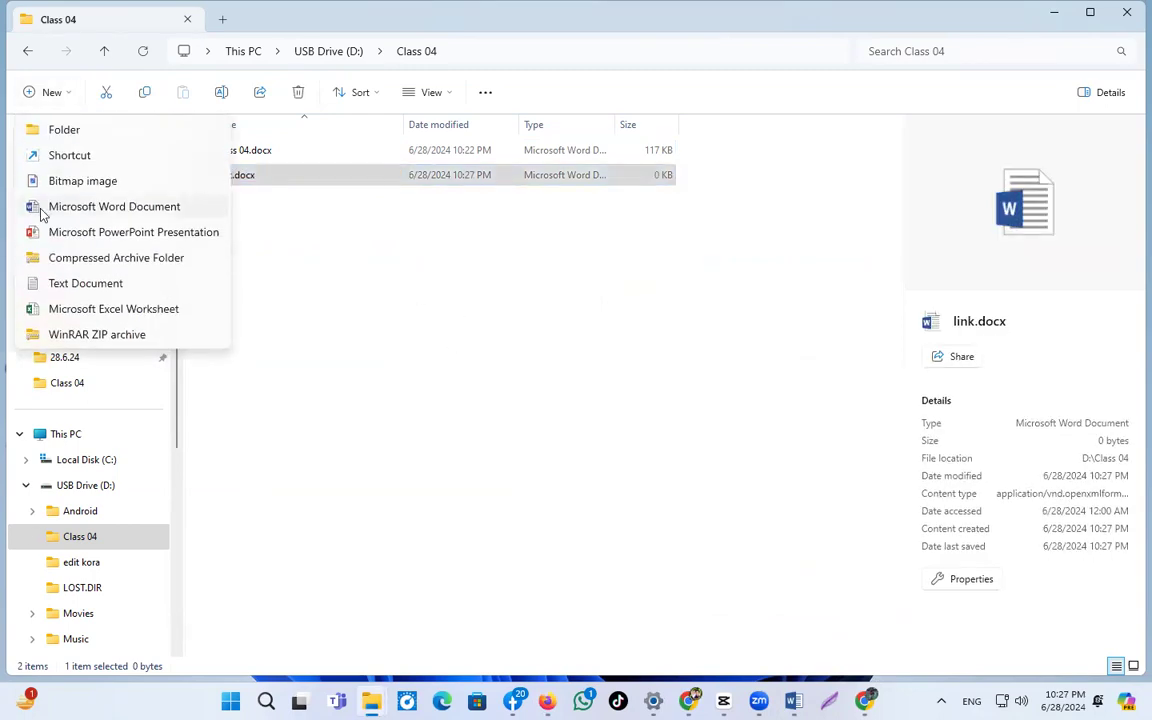
left_click(110, 206)
type("link")
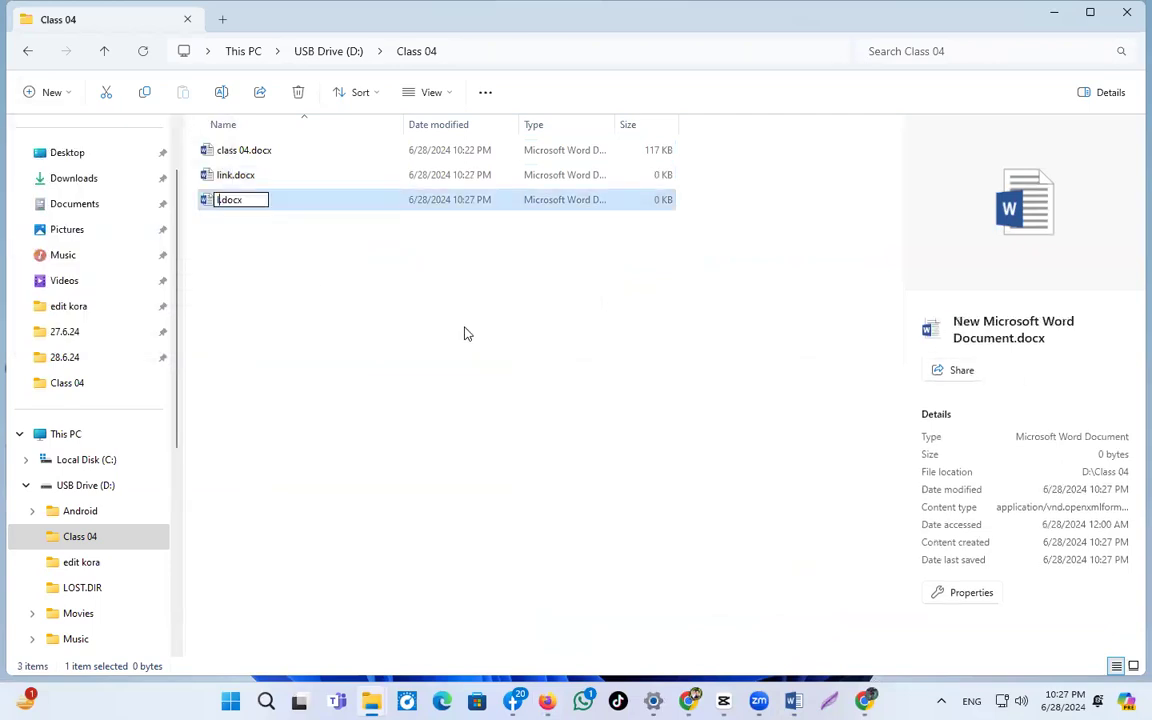
key("BackSpace")
key("BackSpace")
key("BackSpace")
key("BackSpace")
type("hyp")
type("wer")
key("BackSpace")
key("BackSpace")
key("BackSpace")
type("erlink")
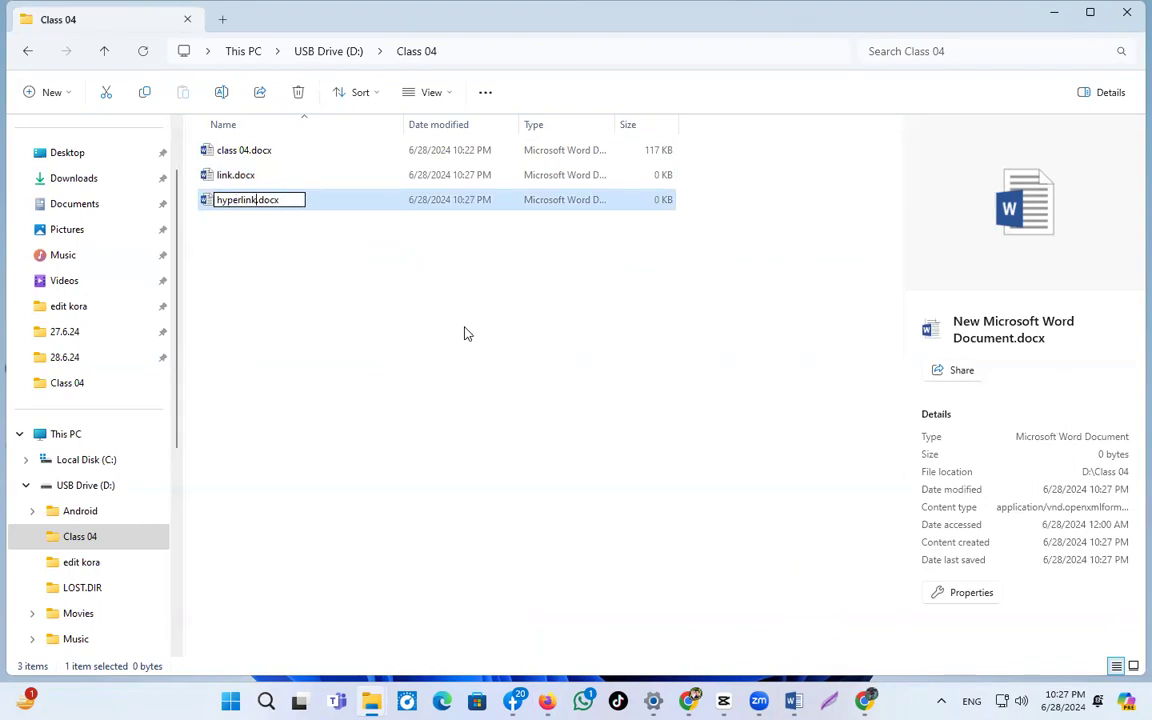
key("Return")
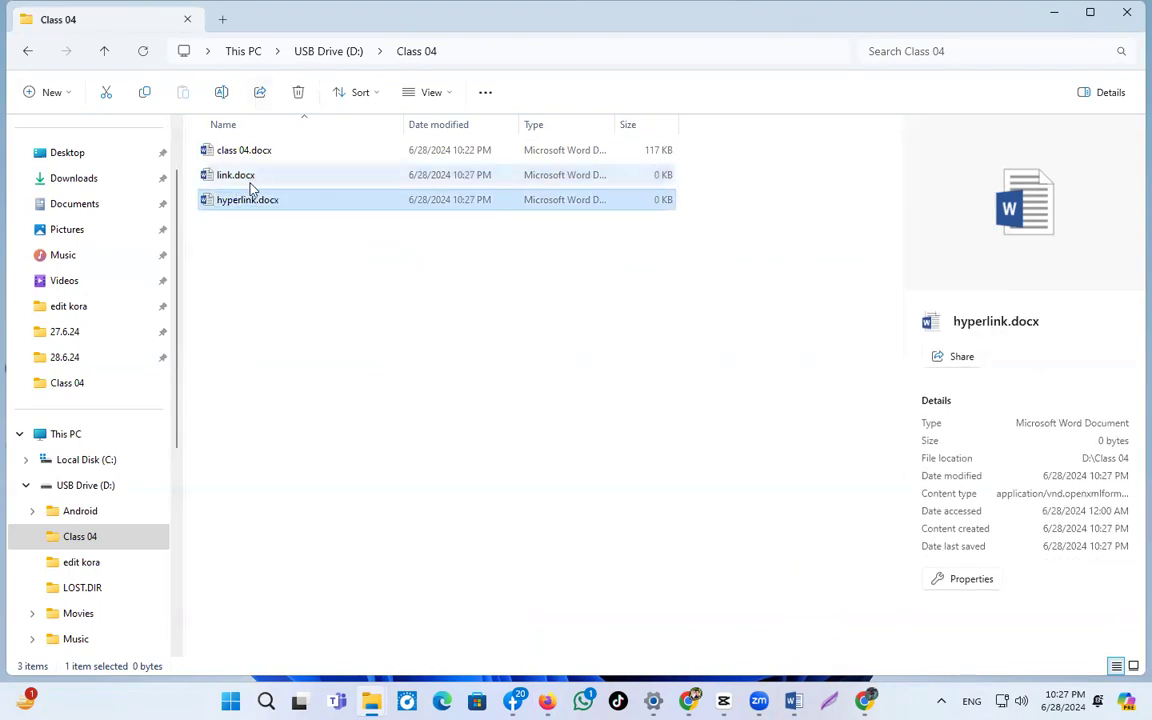
Switch back to class 04.docx in Word and enter the text Link on the line below Class 04.
left_click(430, 318)
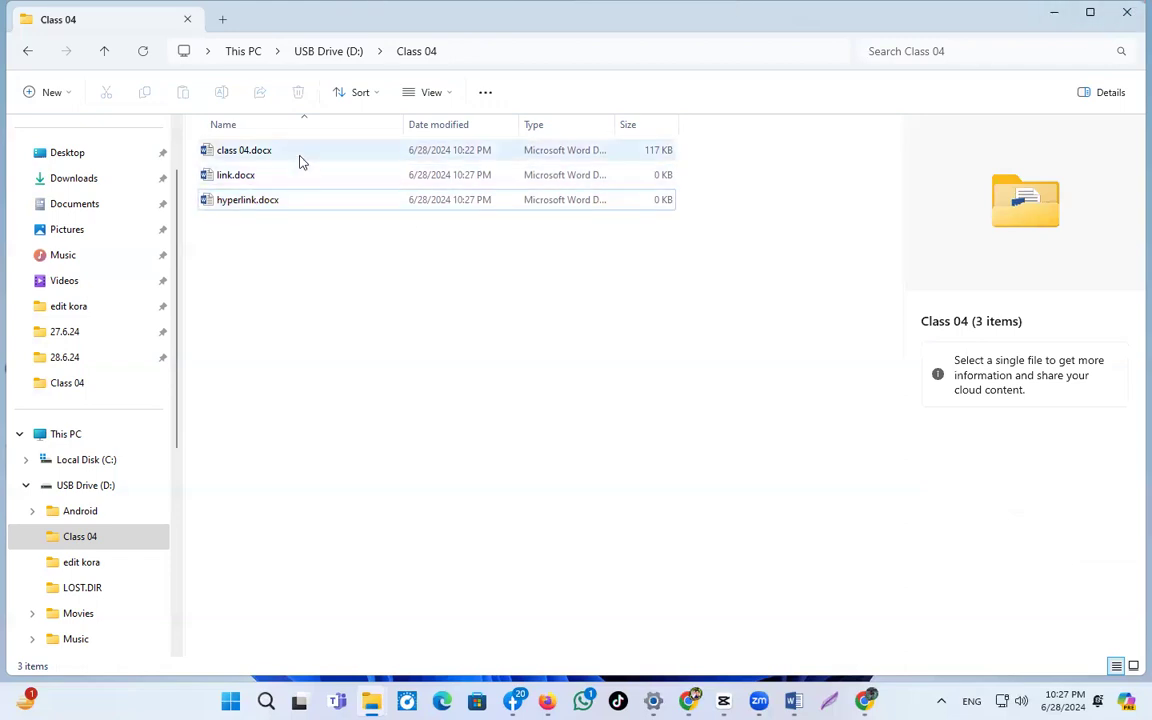
left_click_drag(283, 295, 255, 180)
left_click(321, 244)
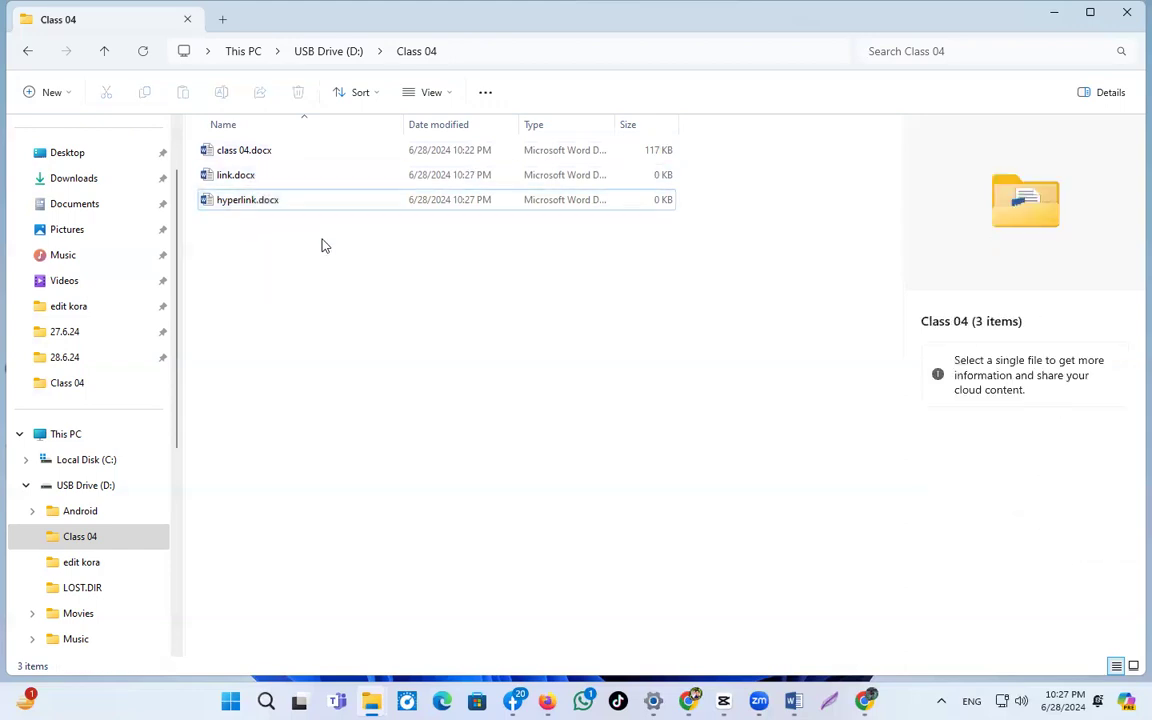
left_click(1062, 17)
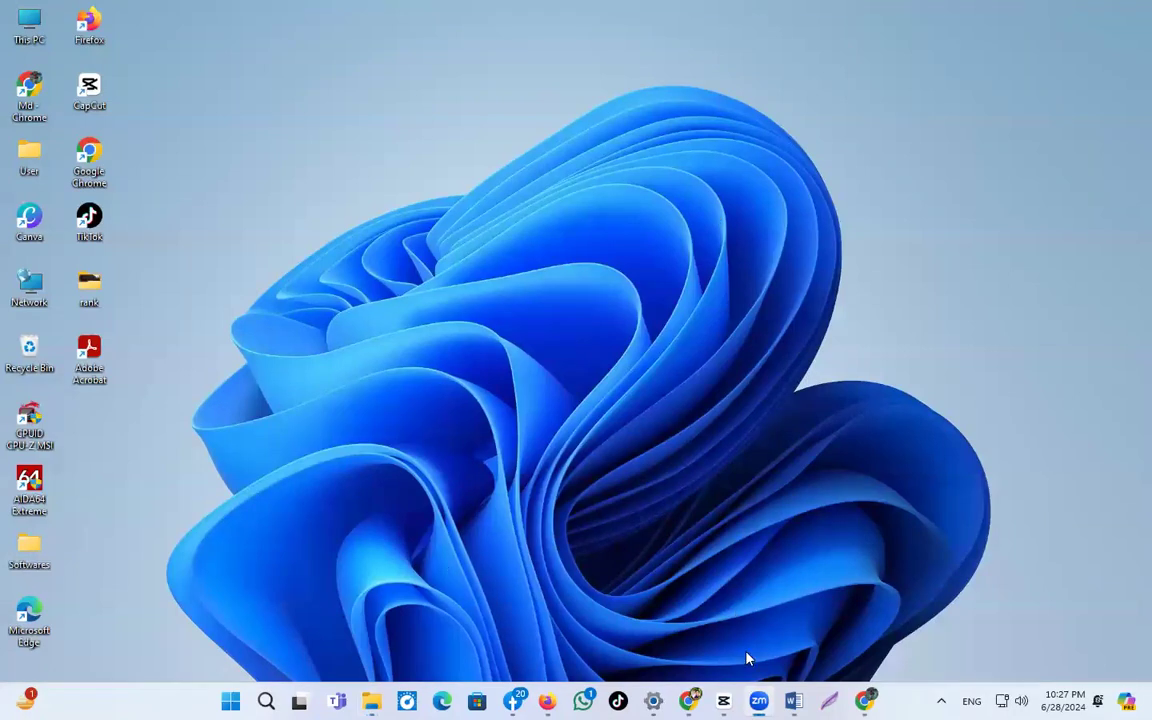
left_click(790, 700)
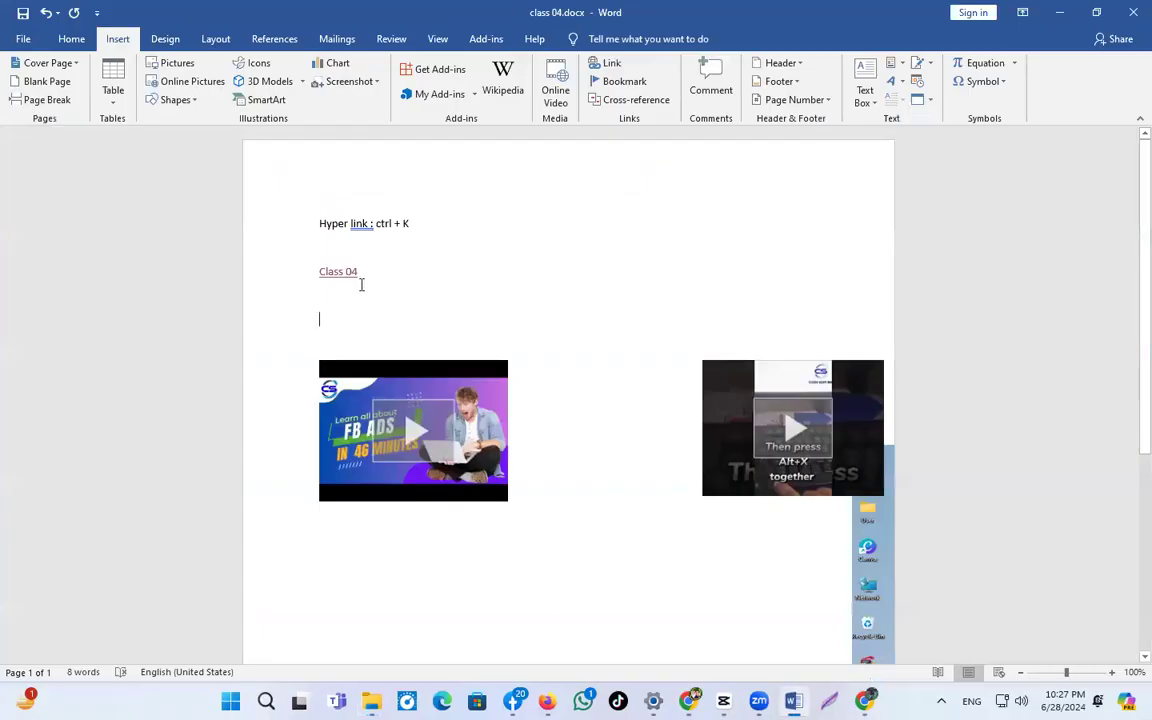
type("Link")
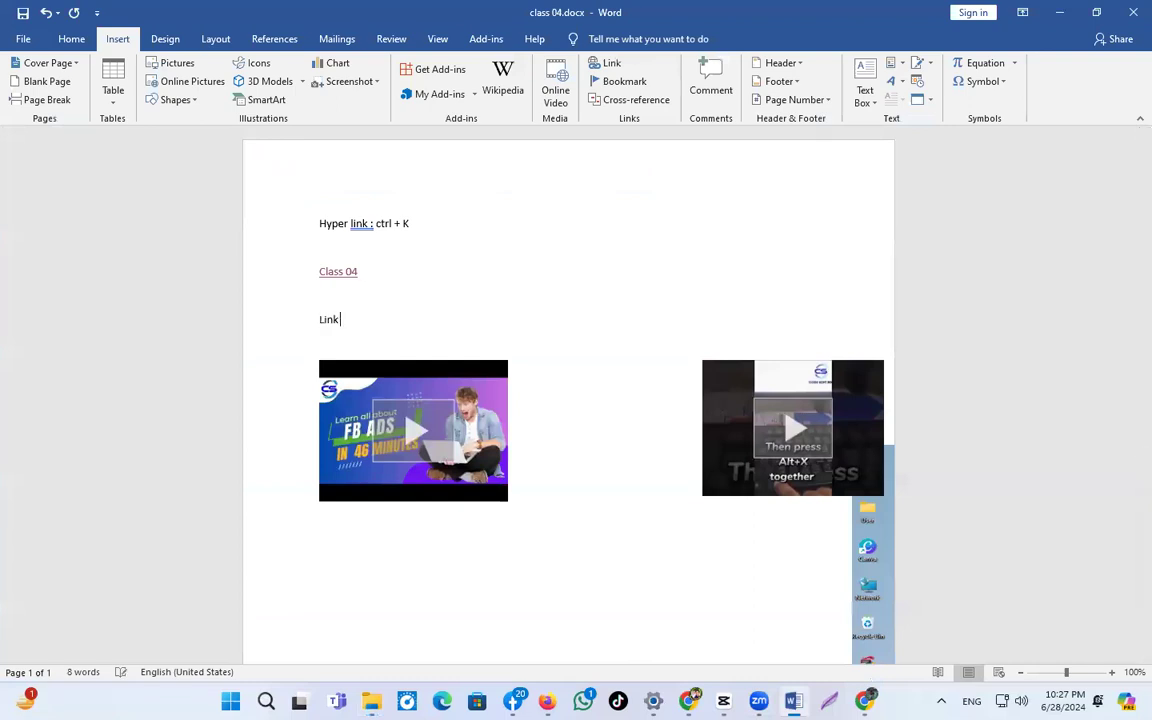
Enter the text Hyper link a few lines below Link and add empty lines after it.
key("Return")
key("Return")
type("hyp")
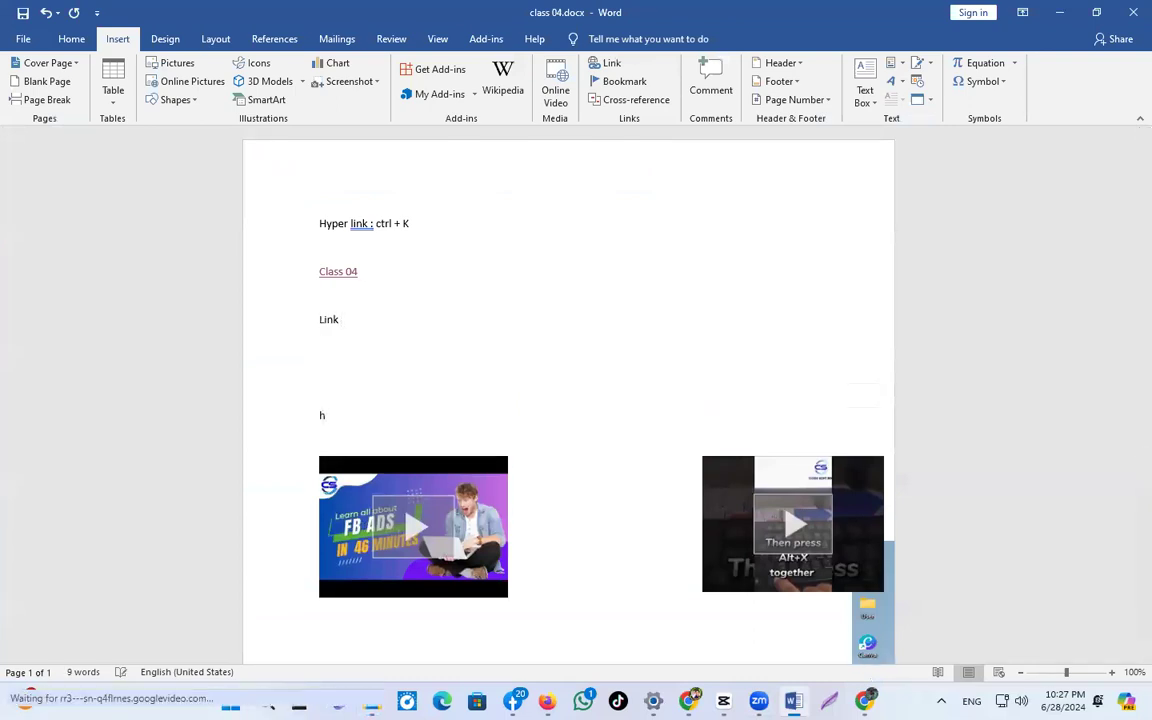
key("BackSpace")
key("BackSpace")
key("BackSpace")
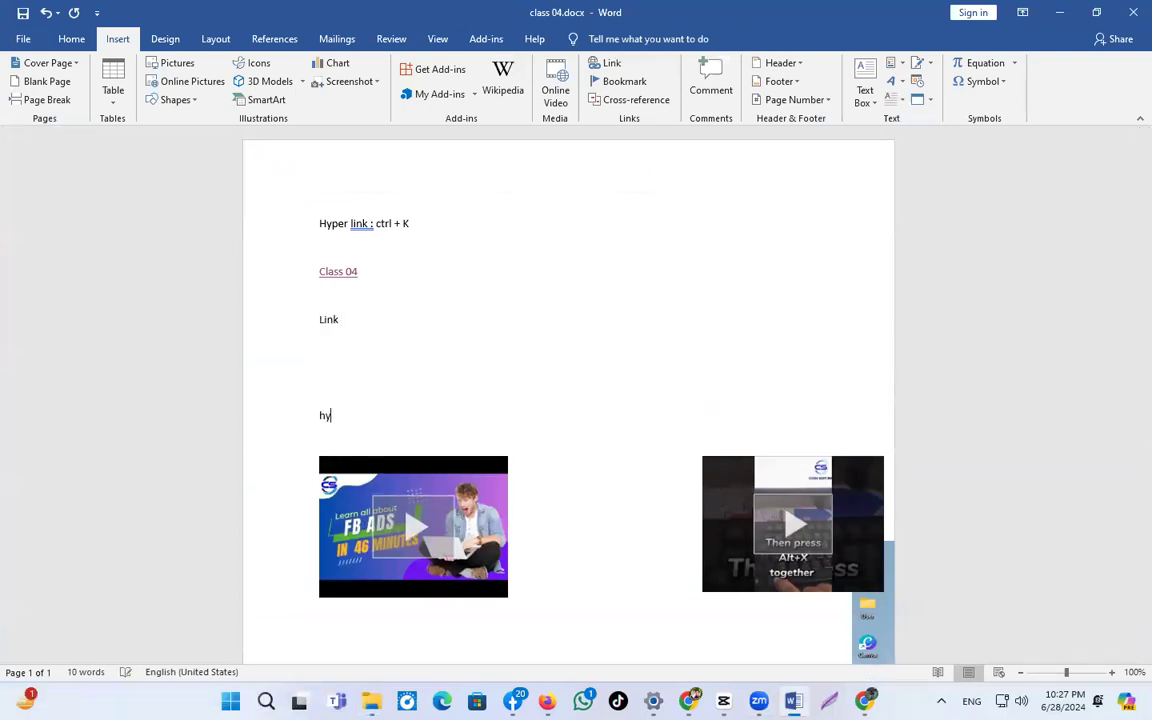
type("pwe")
key("BackSpace")
key("BackSpace")
type("er link")
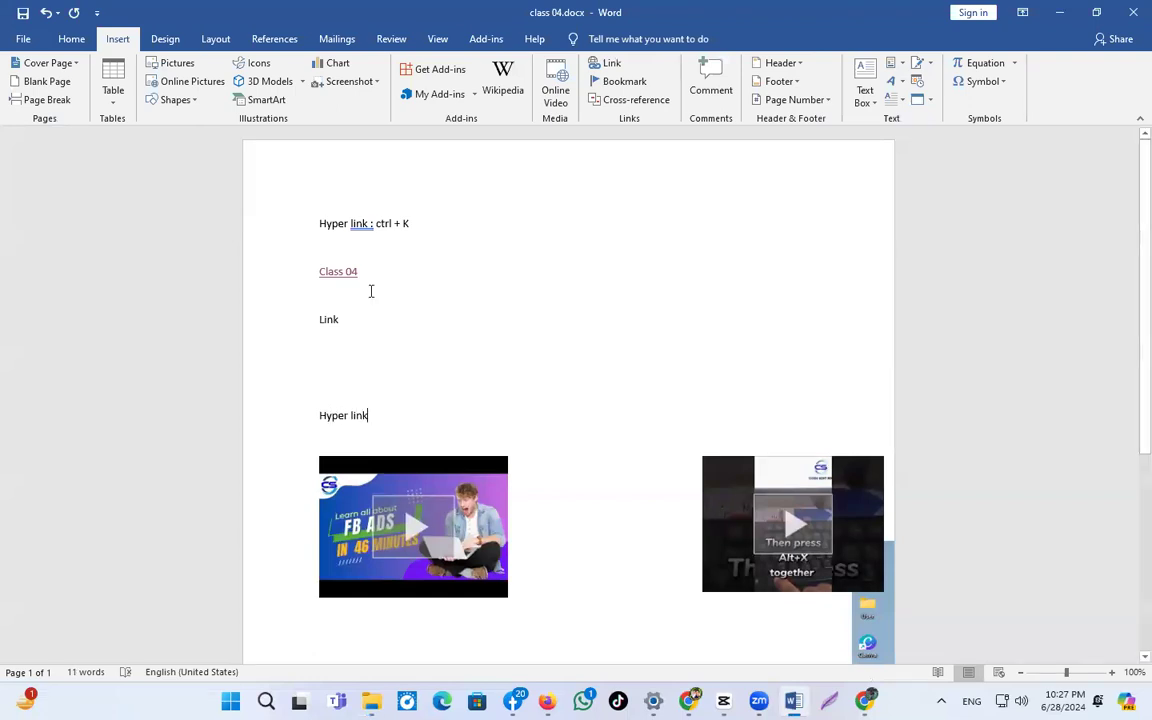
key("Return")
key("Return")
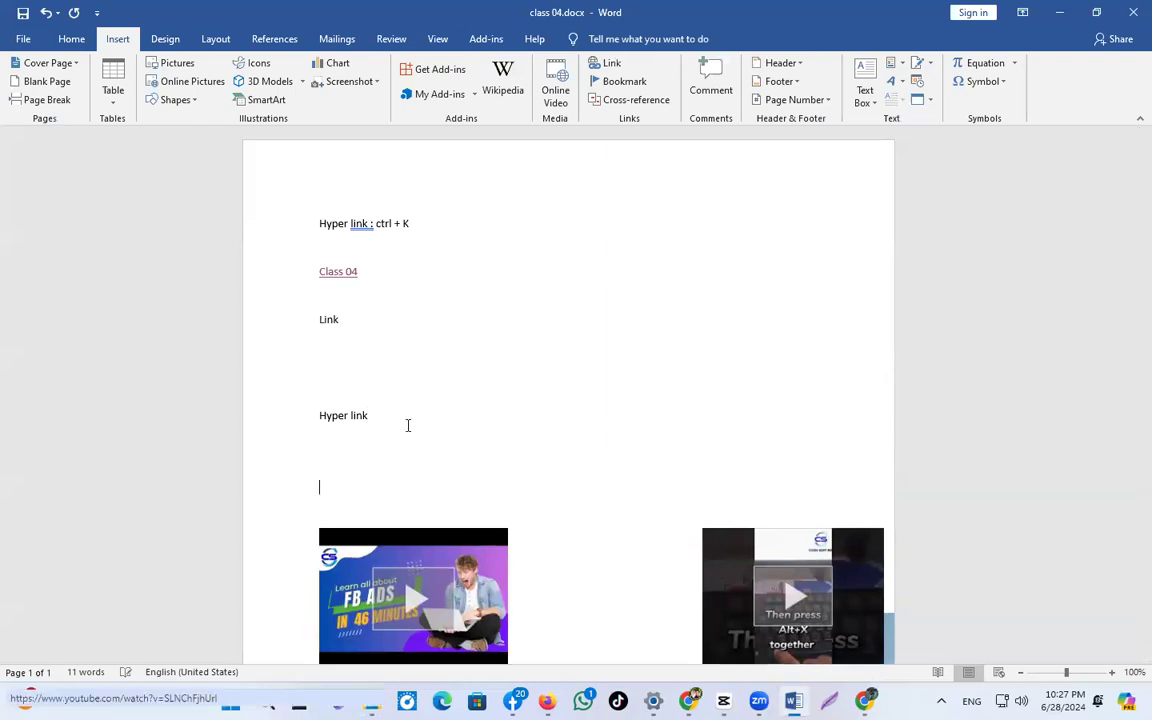
Open link.docx from the Class 04 folder and enter the text This is link page.
mouse_move(371, 700)
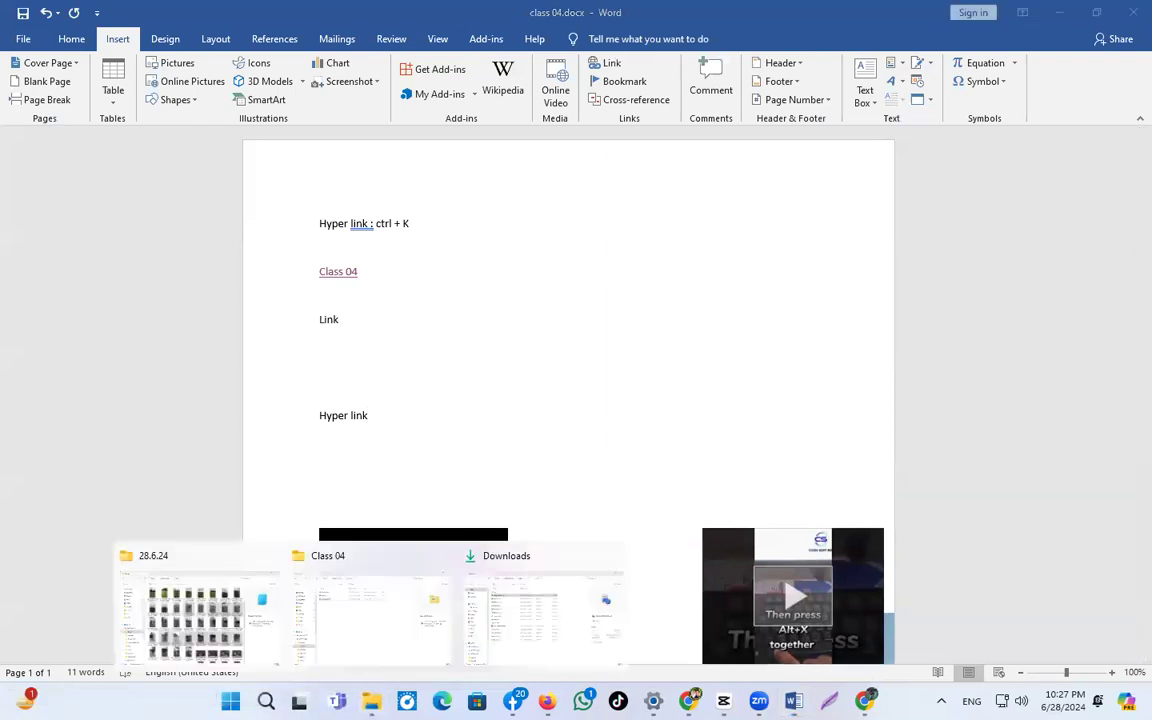
left_click(422, 626)
double_click(288, 175)
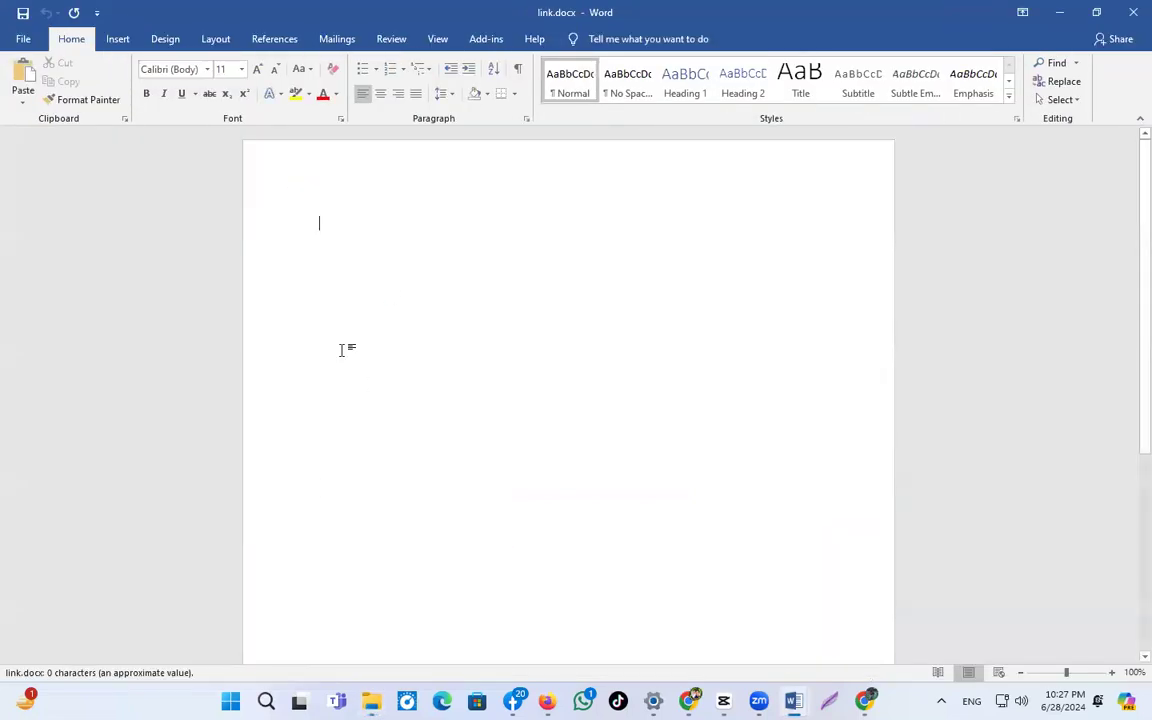
type("TRH")
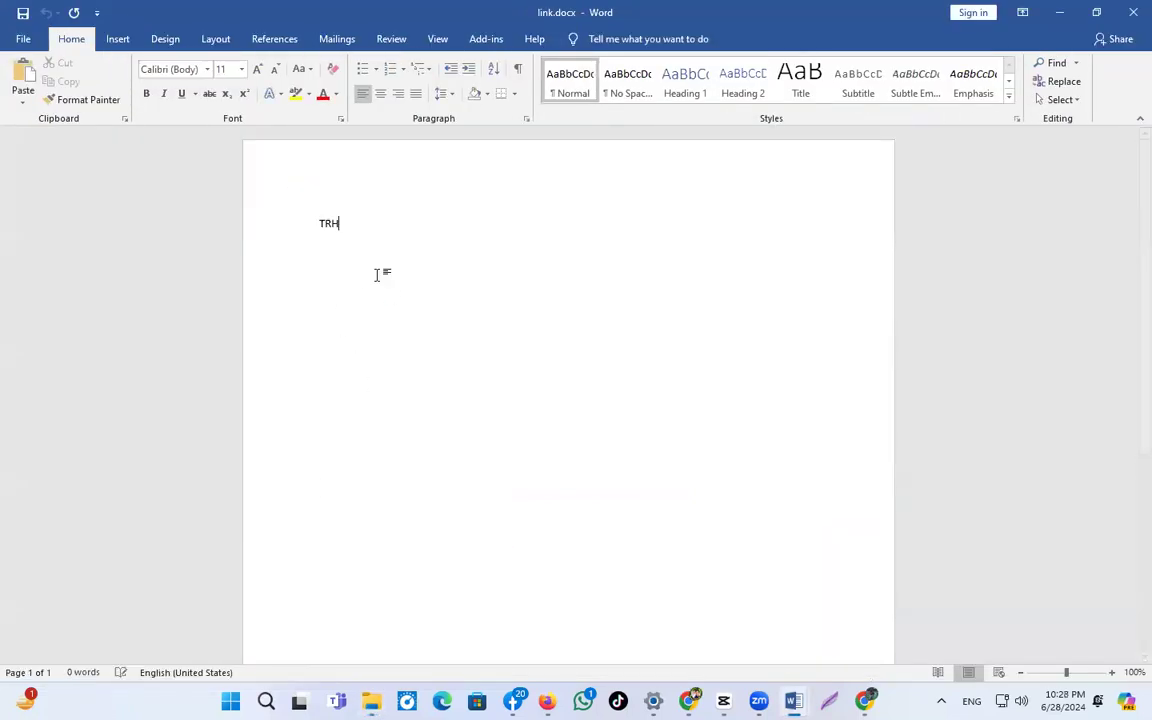
key("BackSpace")
key("BackSpace")
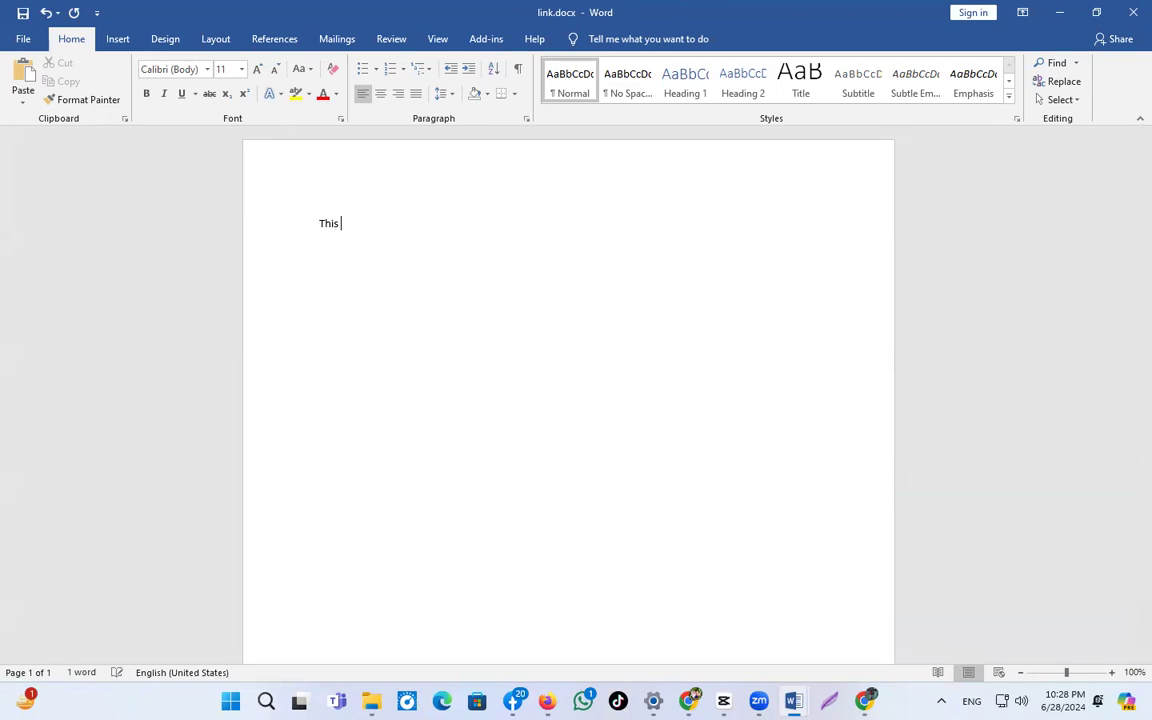
type("his is link pa")
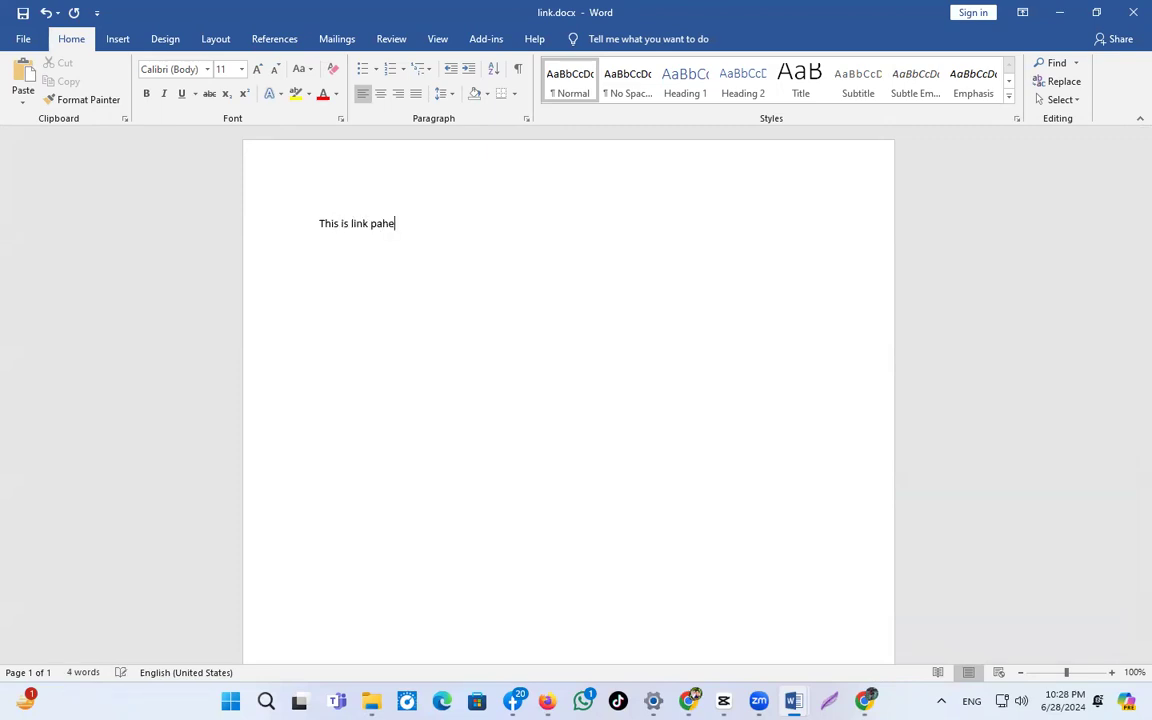
type("he")
key("BackSpace")
key("BackSpace")
type("ge")
Format the whole line at size 28, bold and centred, copy it, and close link.docx with its changes saved.
key("ctrl+a")
key("ctrl+c")
left_click(228, 70)
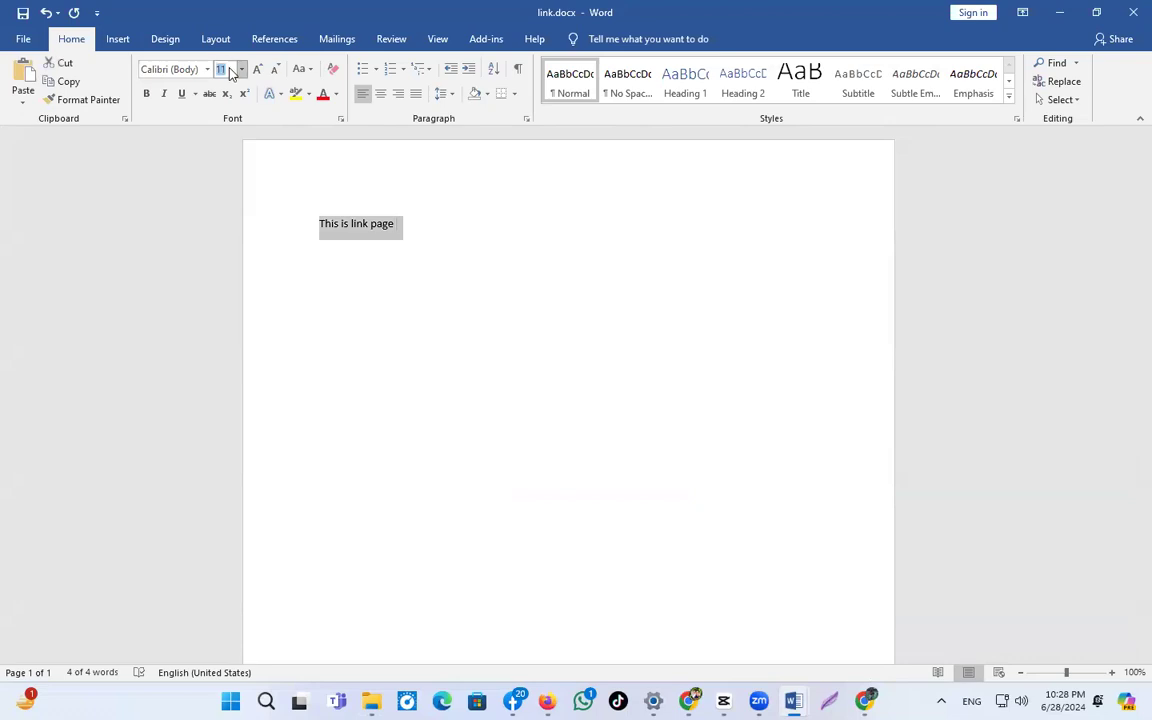
left_click(242, 70)
left_click(228, 269)
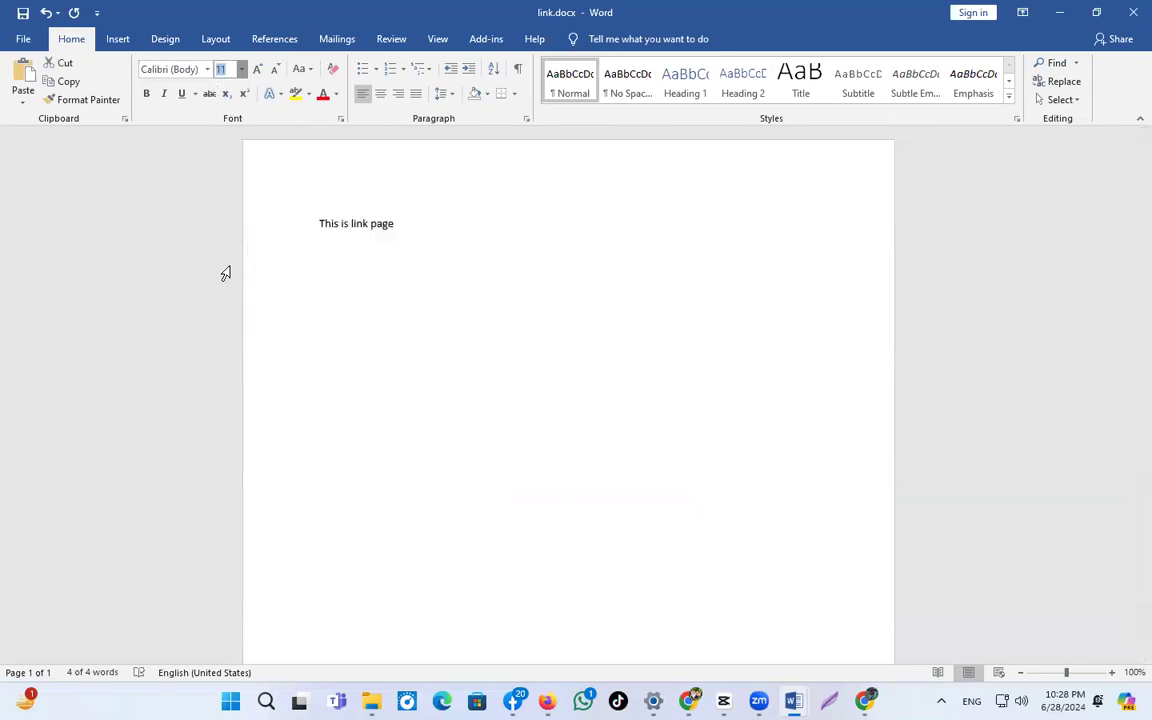
key("ctrl+b")
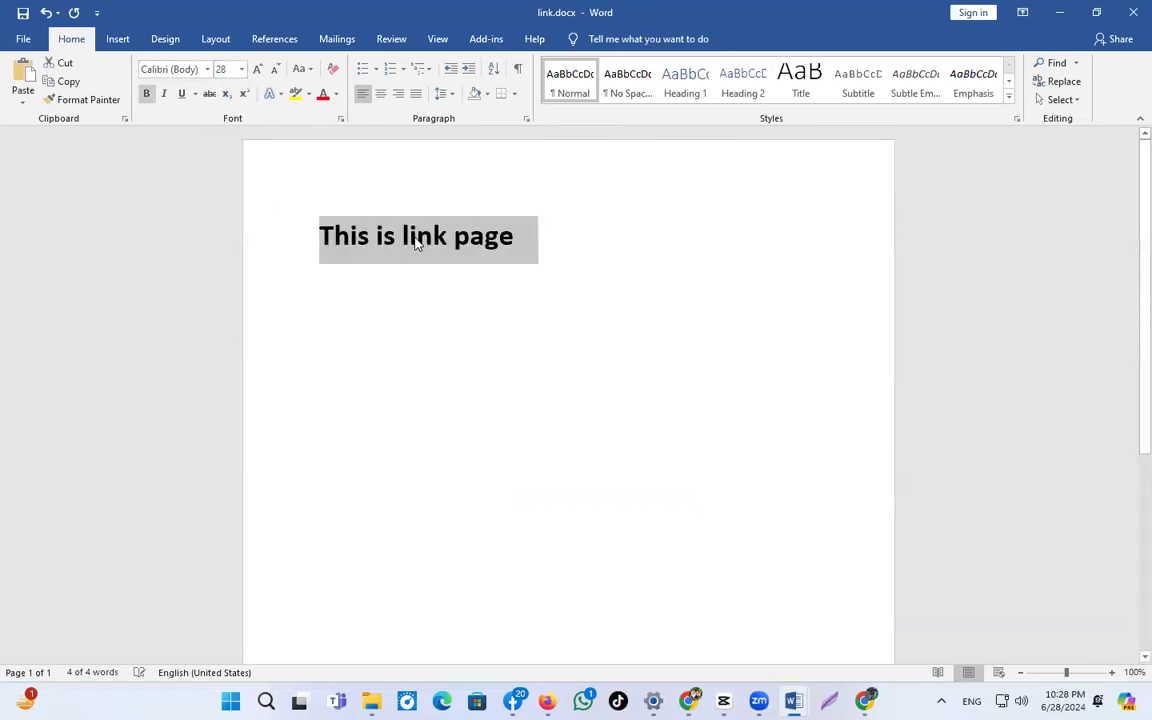
key("ctrl+e")
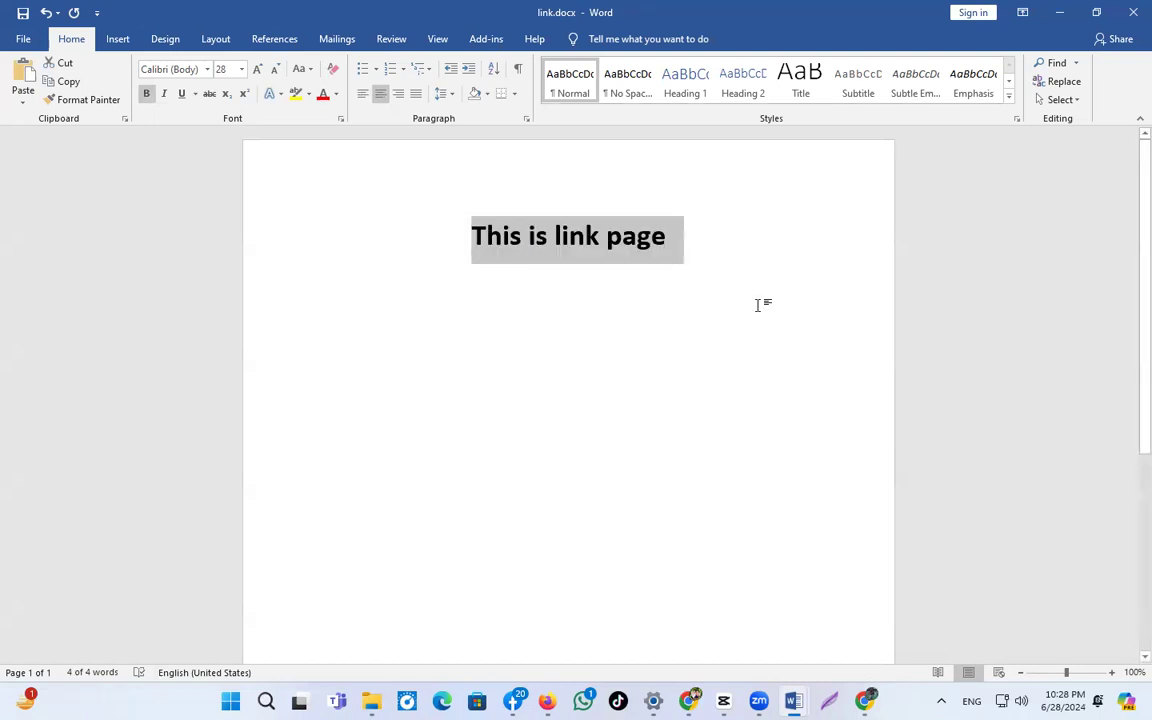
left_click(1130, 9)
left_click(507, 366)
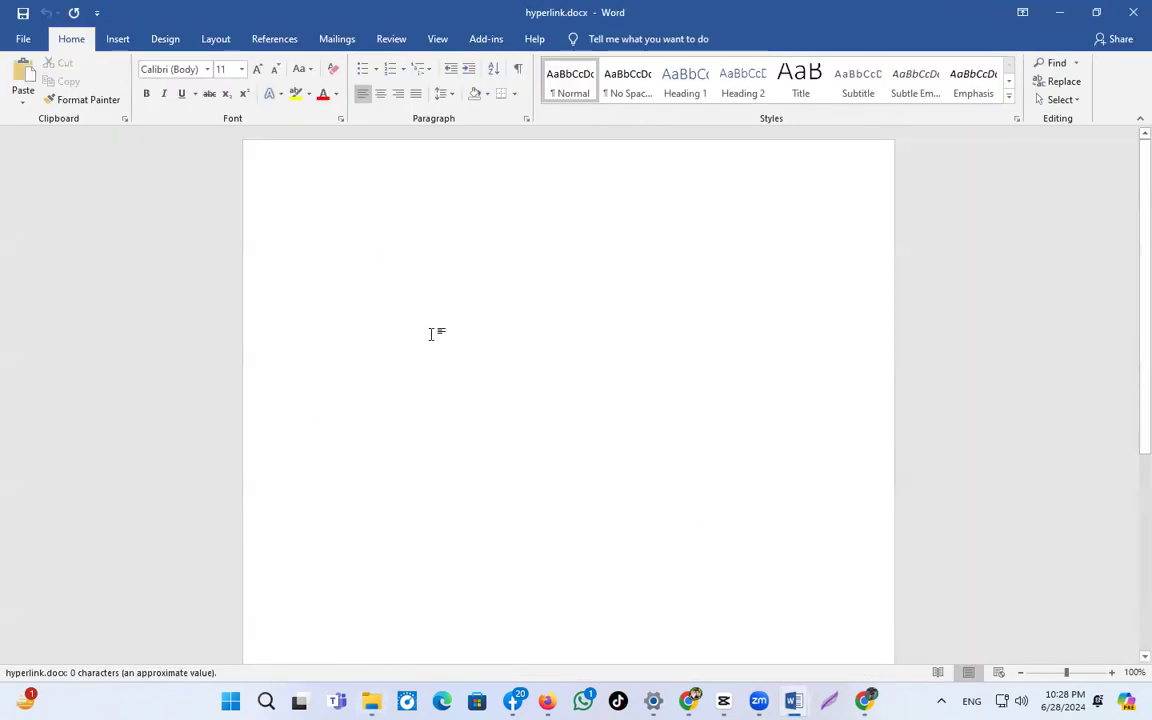
Paste the copied line into hyperlink.docx and reword it as This is hyper link page.
key("ctrl+v")
left_click(555, 250)
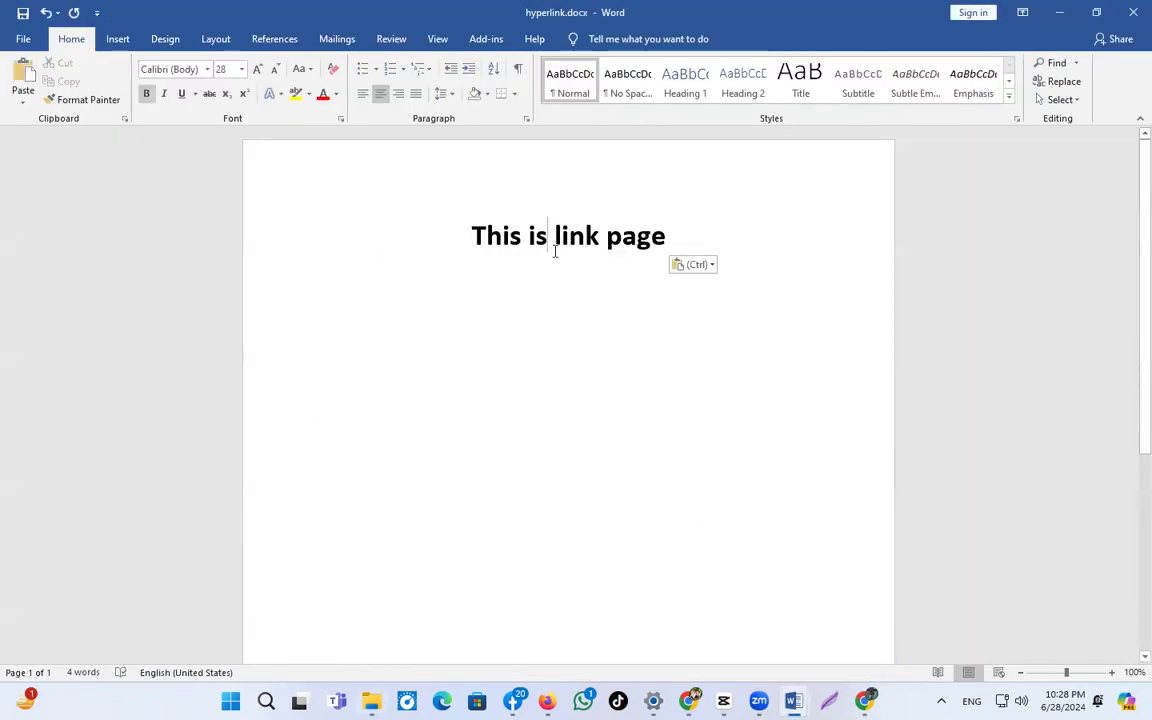
type("hyp")
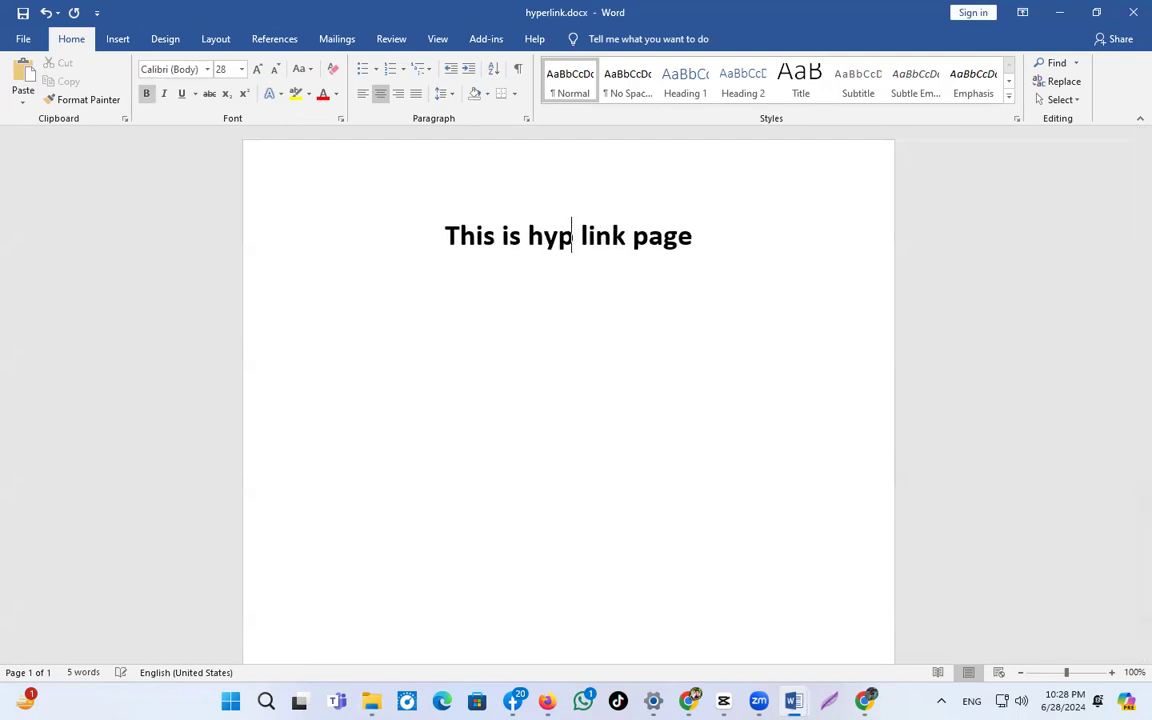
type("we")
key("BackSpace")
key("BackSpace")
type("er")
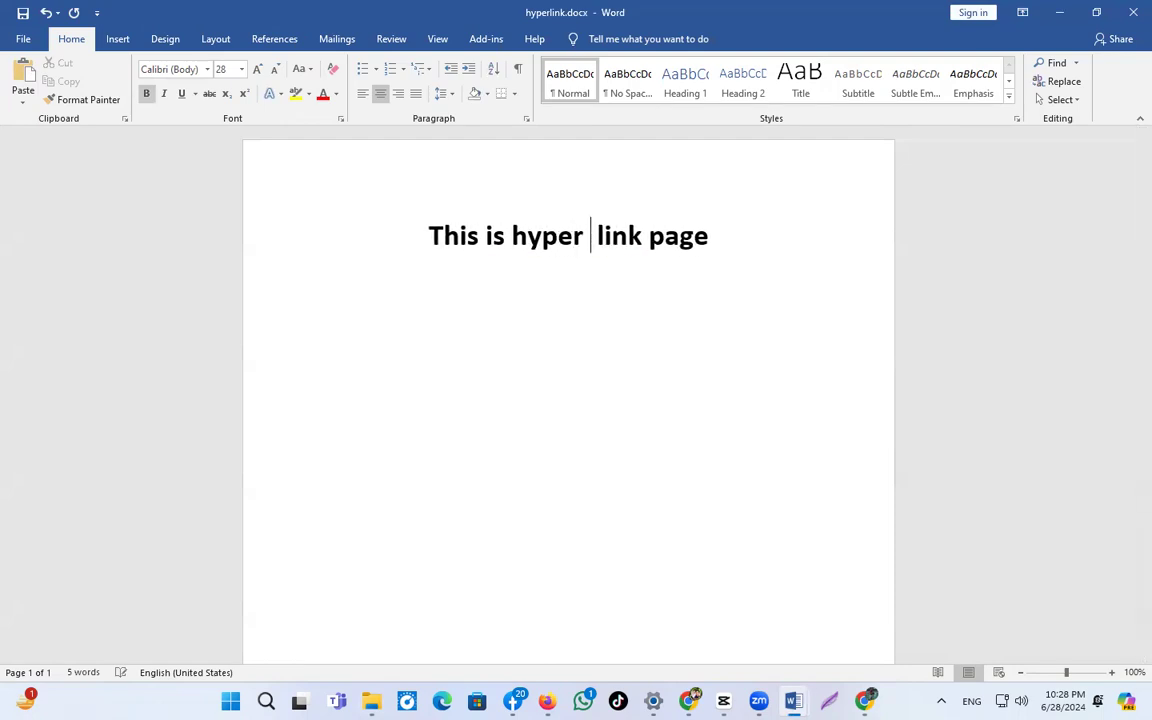
key("BackSpace")
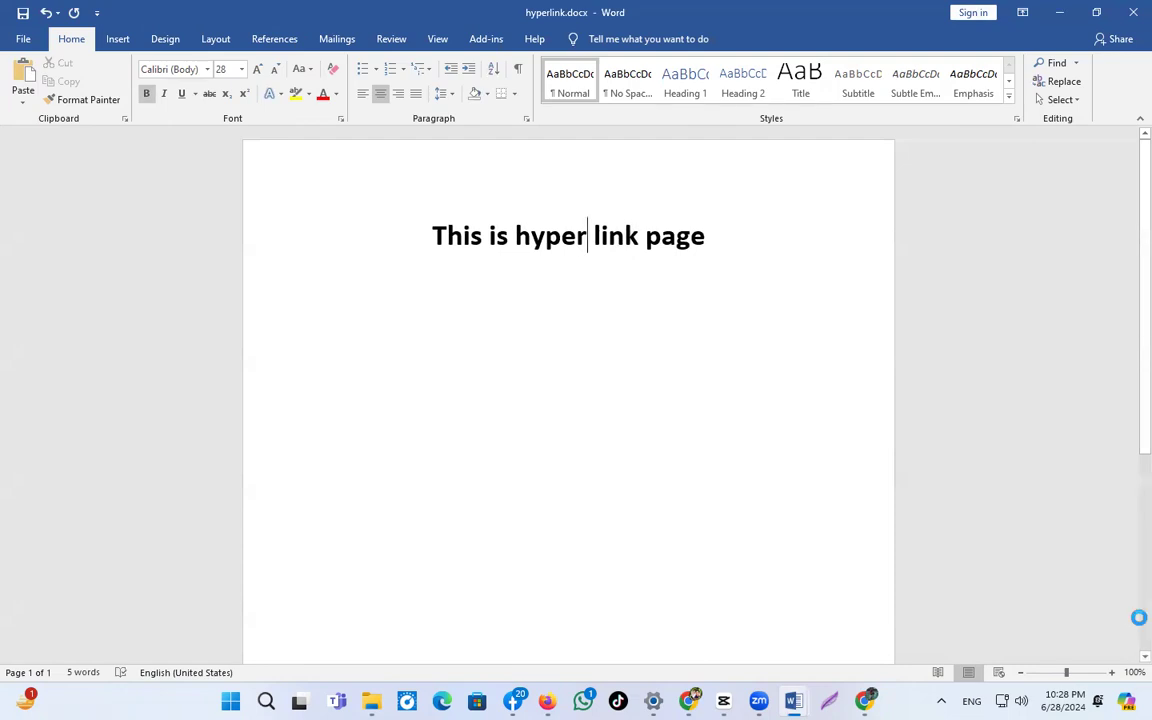
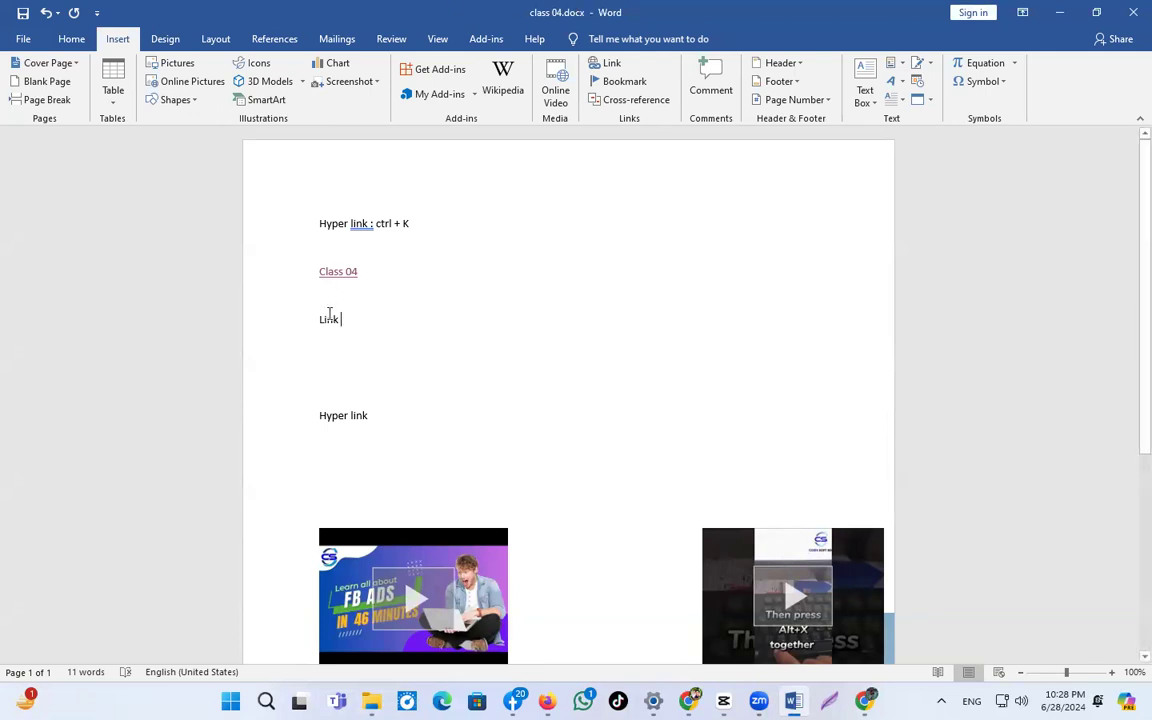
Compare link.docx and hyperlink.docx in the Class 04 folder with the Link and Hyper link texts in class 04.docx.
left_click_drag(348, 315, 309, 315)
left_click(371, 701)
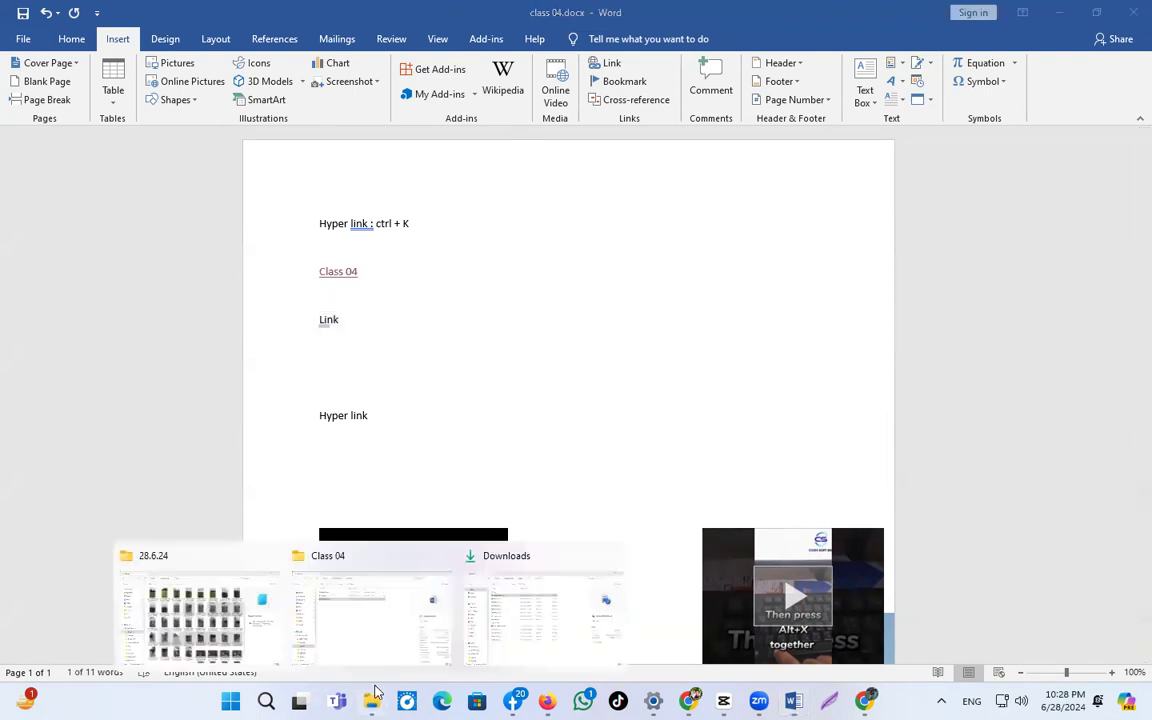
left_click(270, 556)
left_click(285, 607)
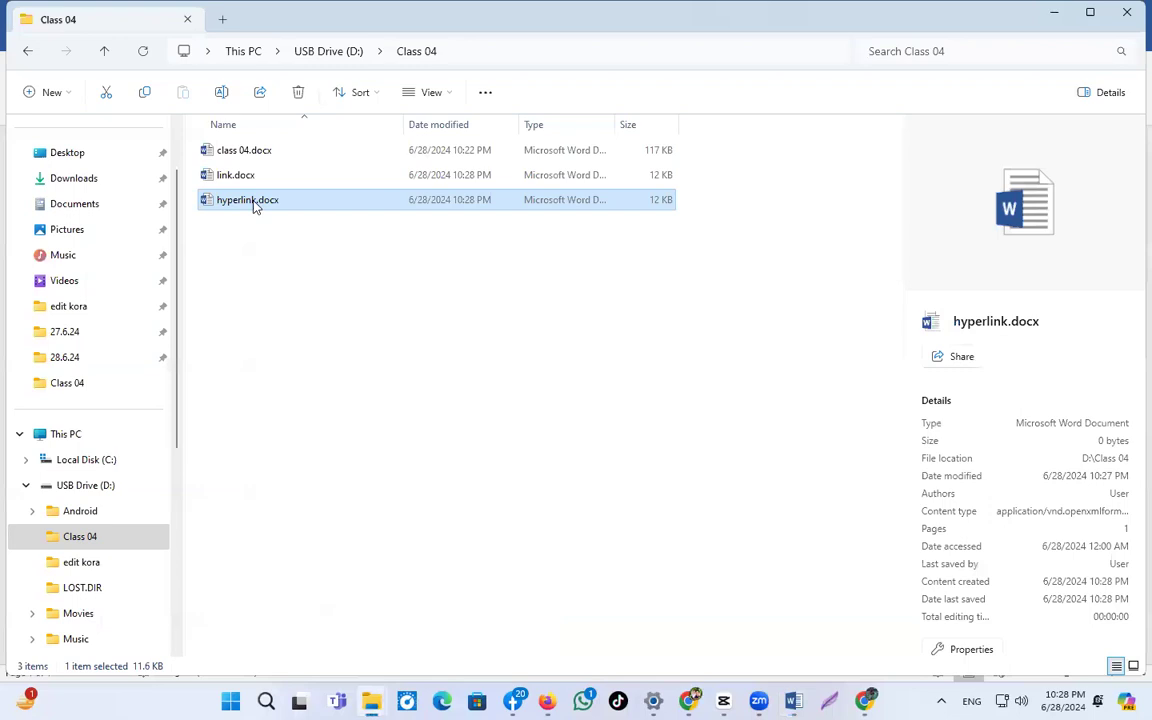
left_click(247, 184)
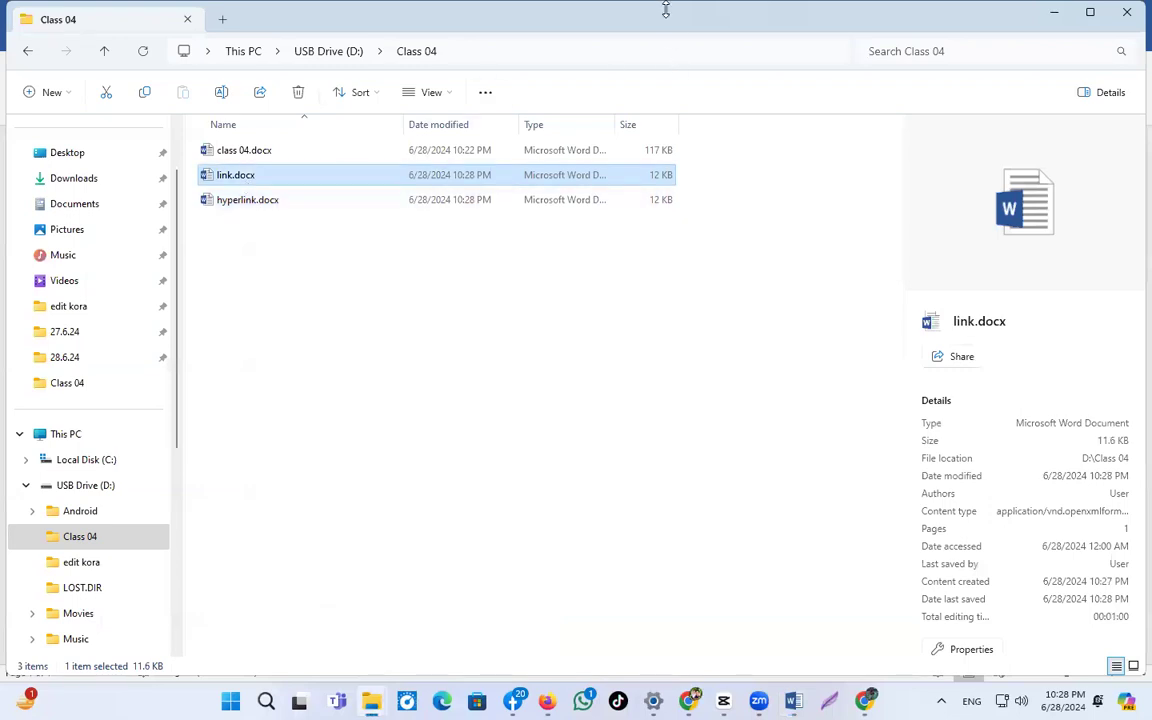
left_click_drag(665, 10, 733, 365)
scroll(481, 311, "down", 3)
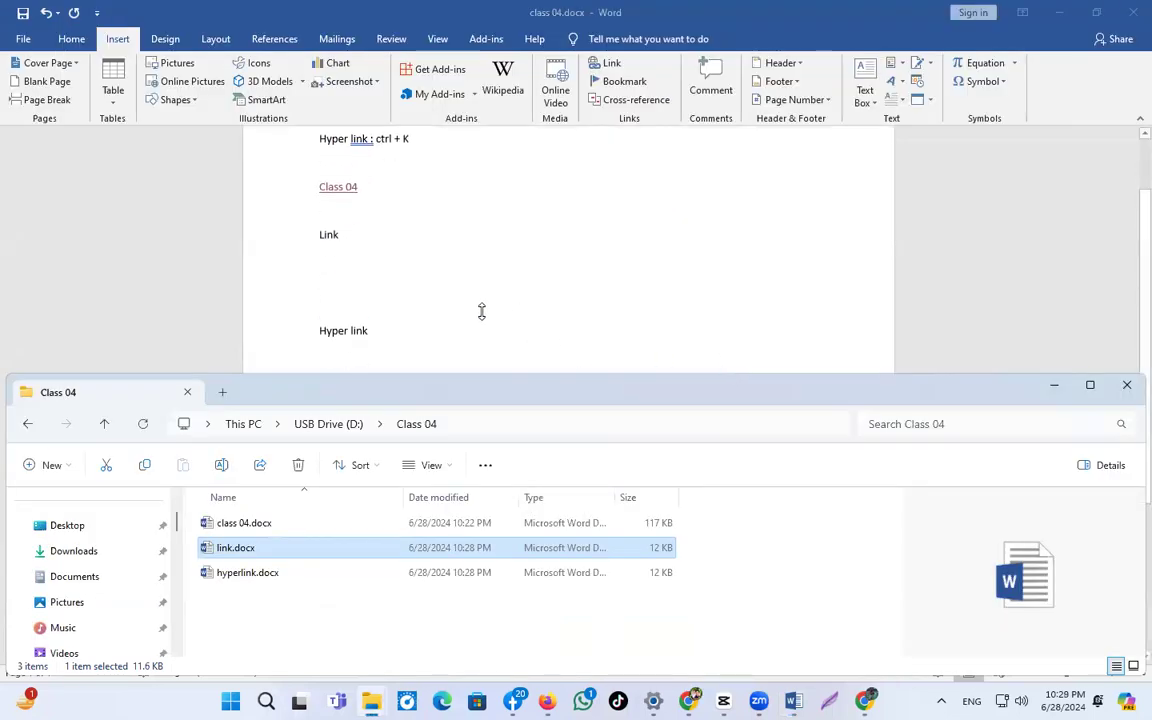
left_click(324, 296)
left_click(320, 275)
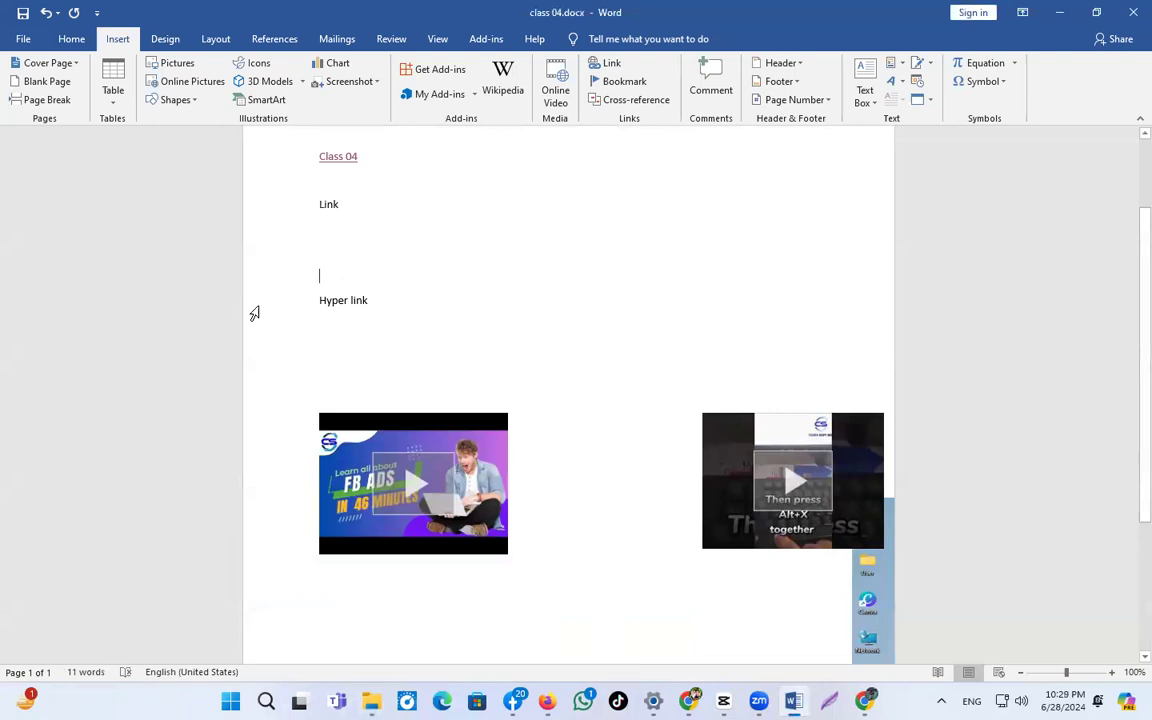
left_click_drag(371, 300, 312, 292)
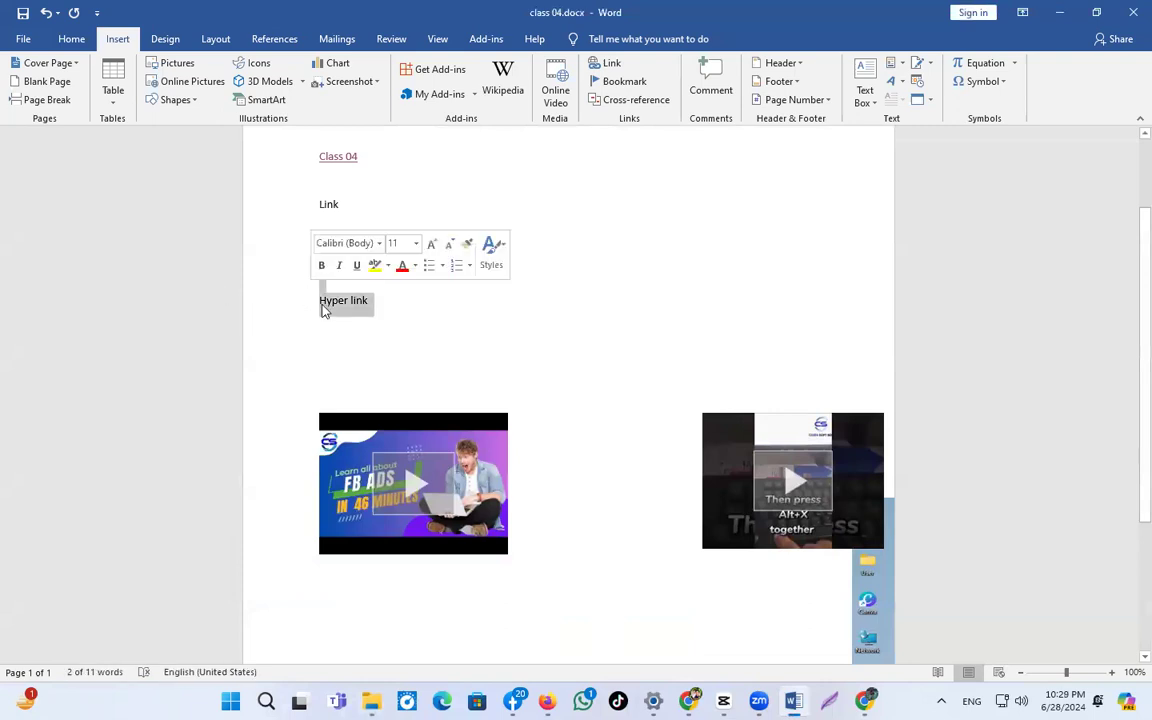
left_click(375, 276)
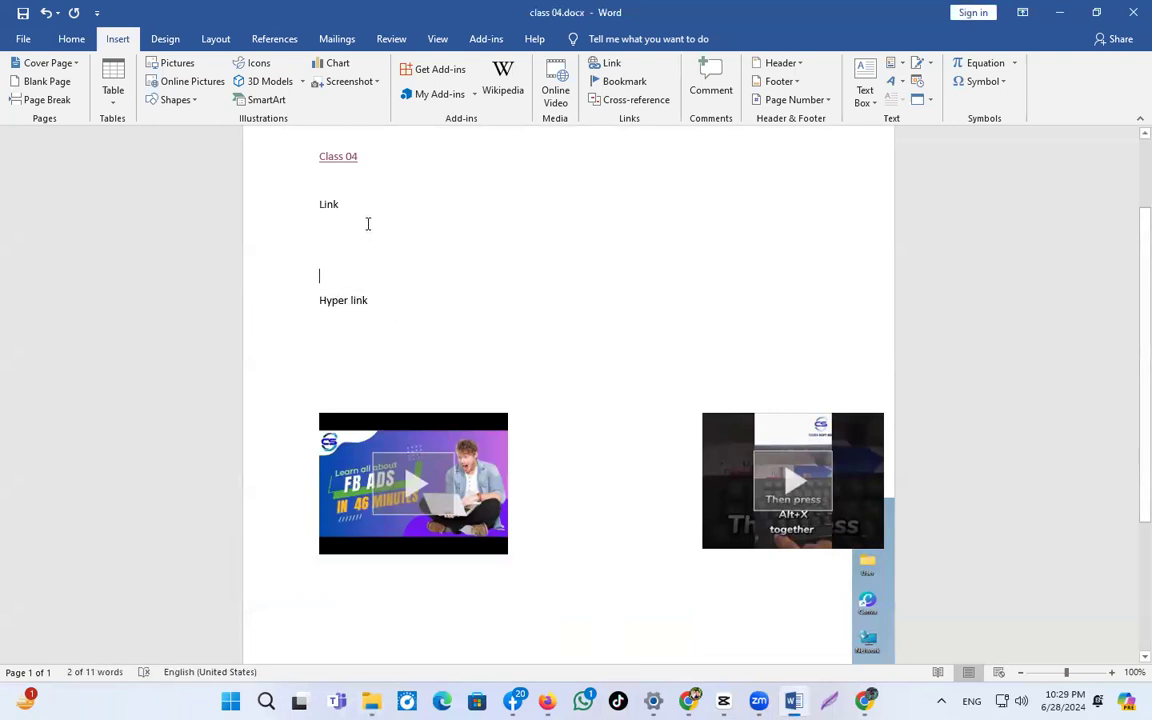
Insert a hyperlink on the text Link that points to link.docx in the Class 04 folder.
left_click(303, 204)
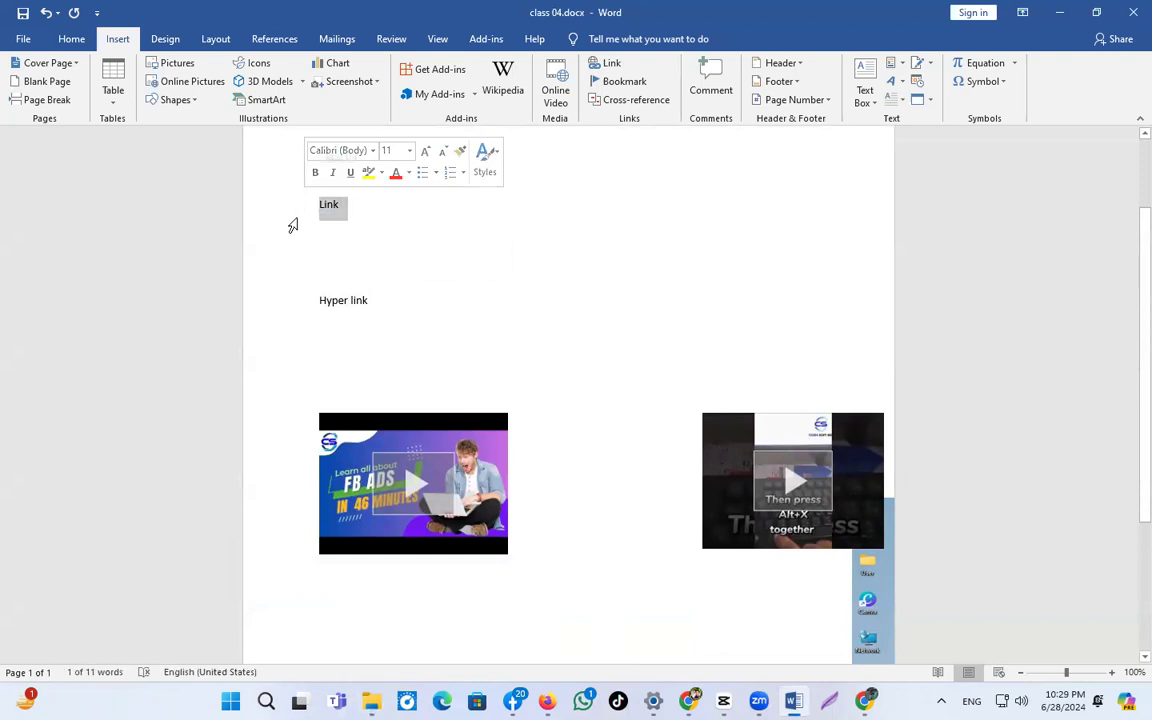
key("ctrl+k")
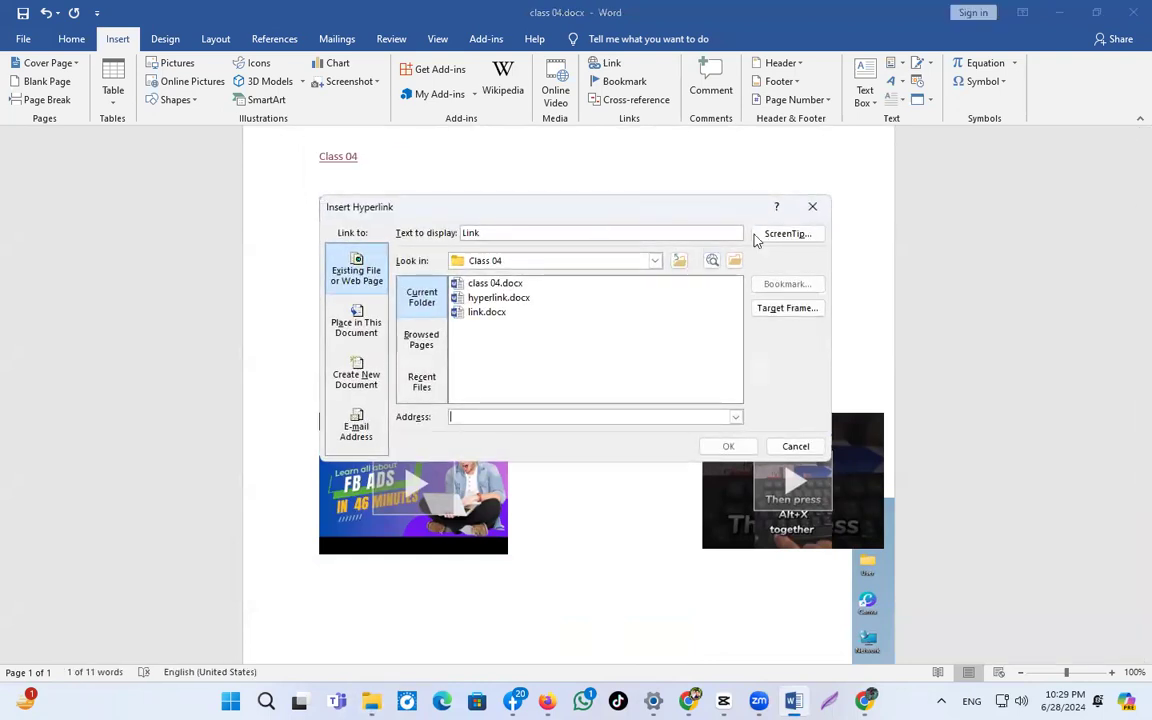
left_click(812, 206)
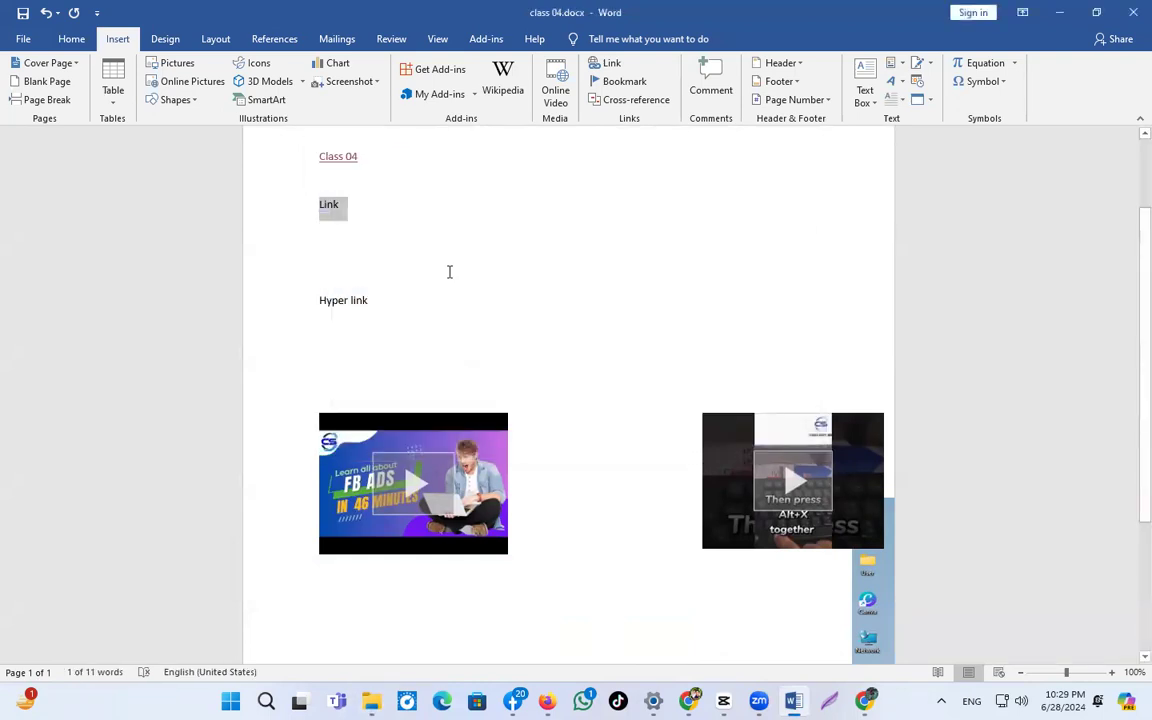
left_click(610, 66)
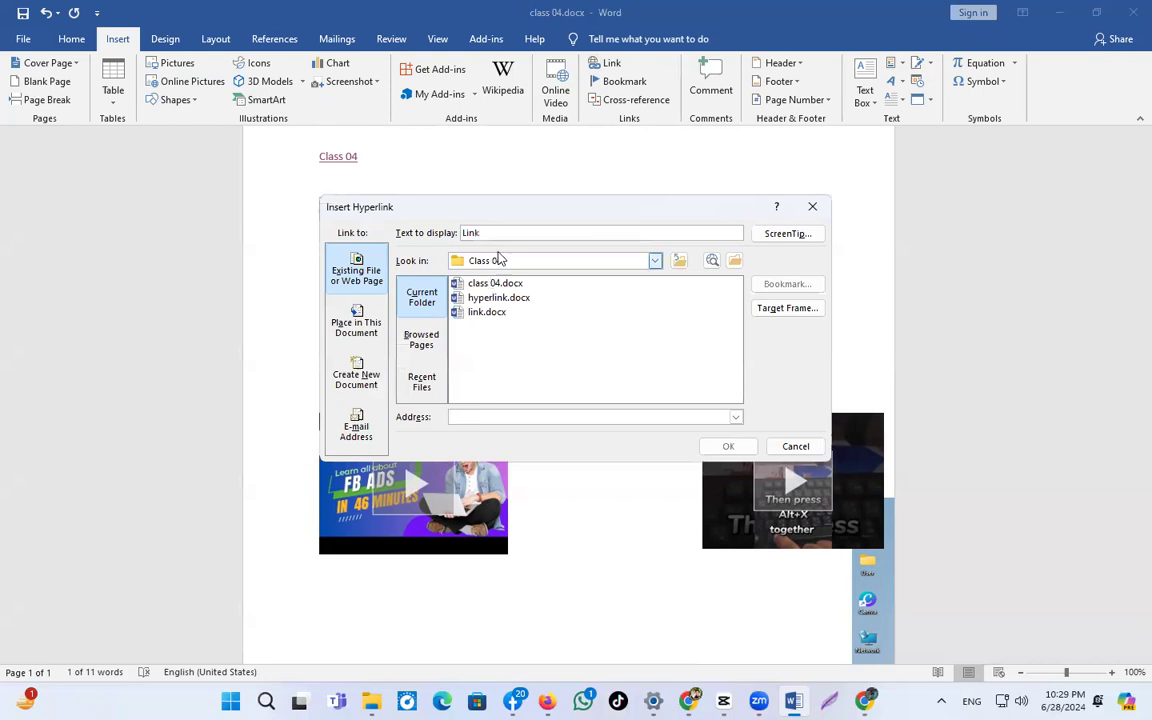
left_click_drag(509, 211, 683, 280)
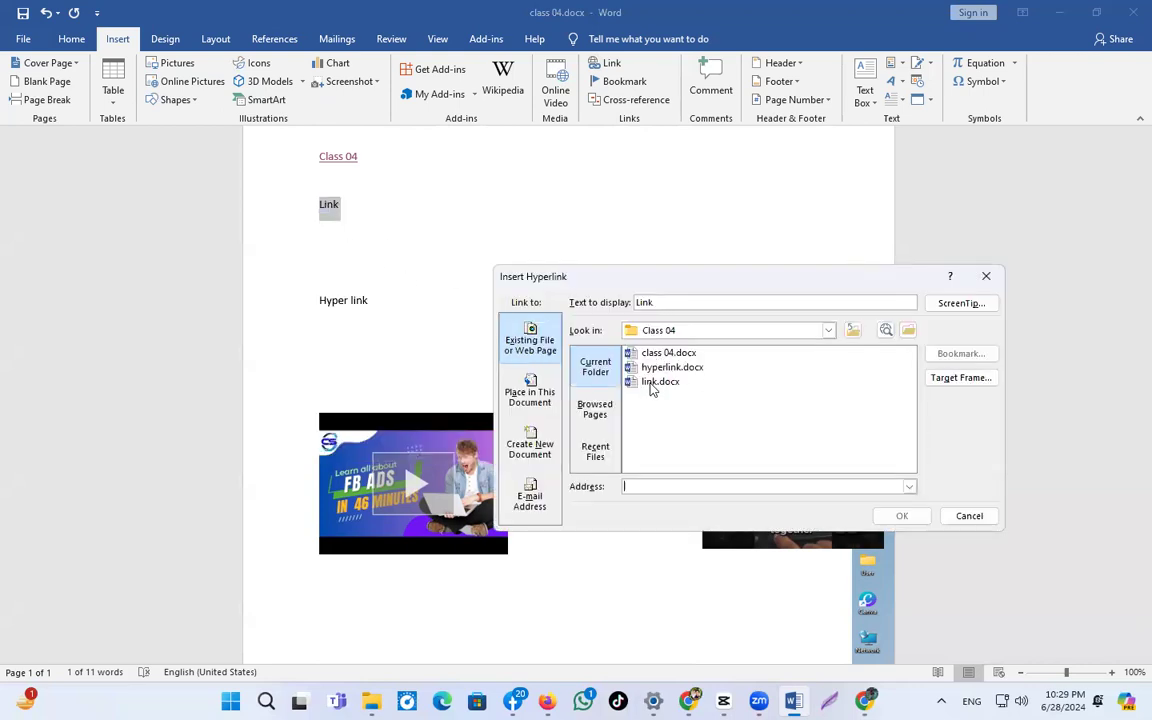
left_click(655, 383)
left_click(903, 516)
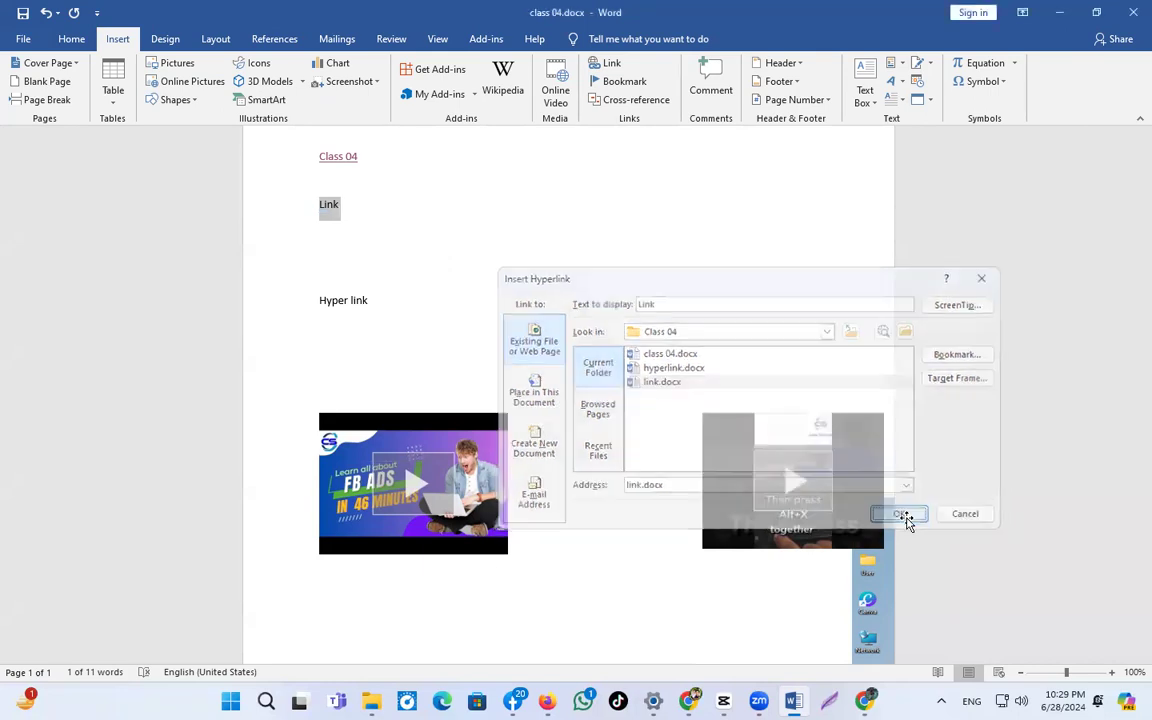
Insert a hyperlink on the text Hyper link that points to hyperlink.docx in the Class 04 folder.
left_click(270, 298)
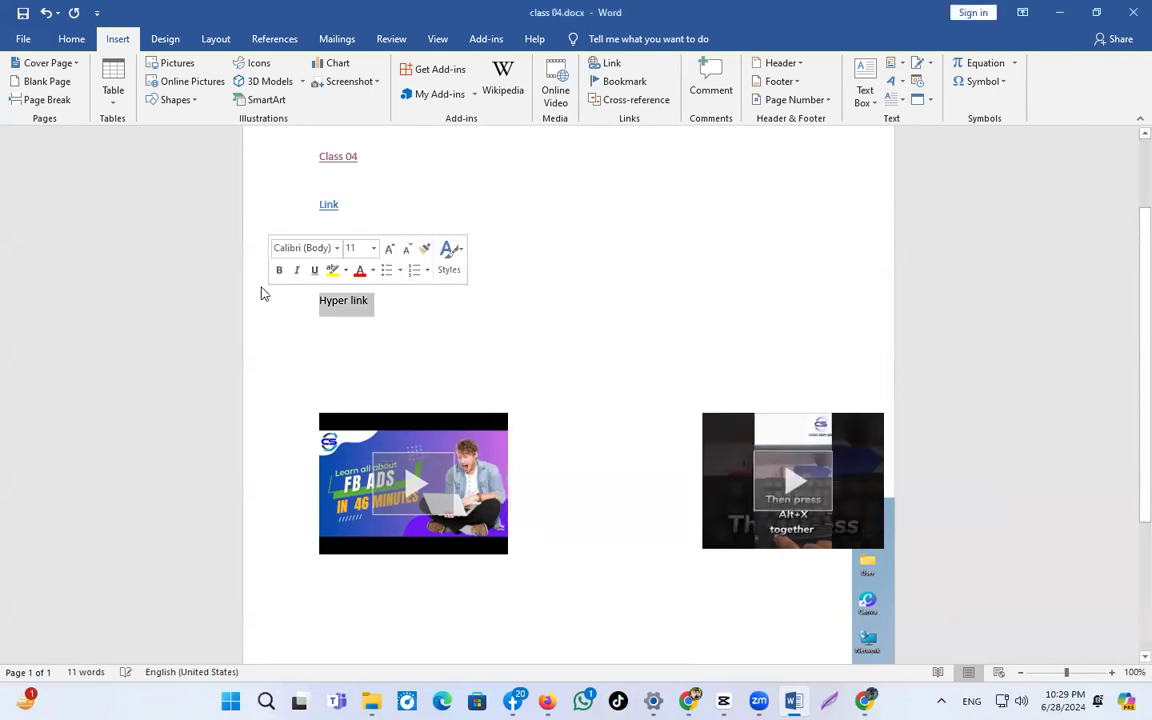
left_click(606, 65)
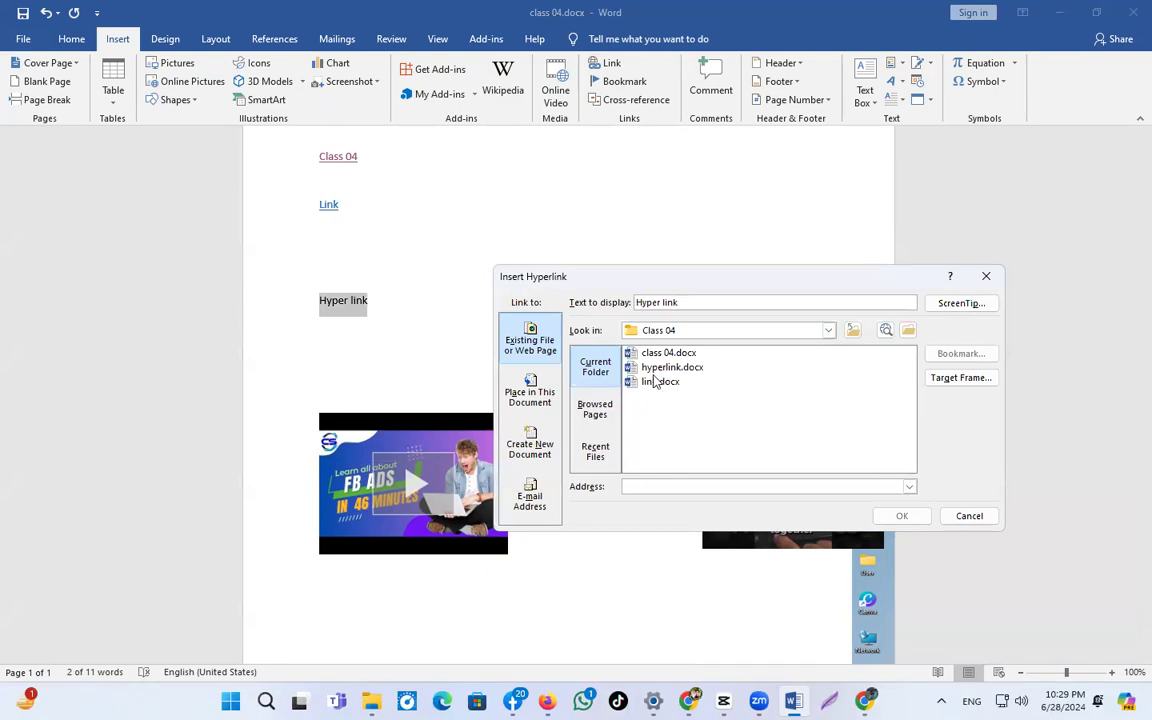
left_click(670, 367)
left_click(902, 516)
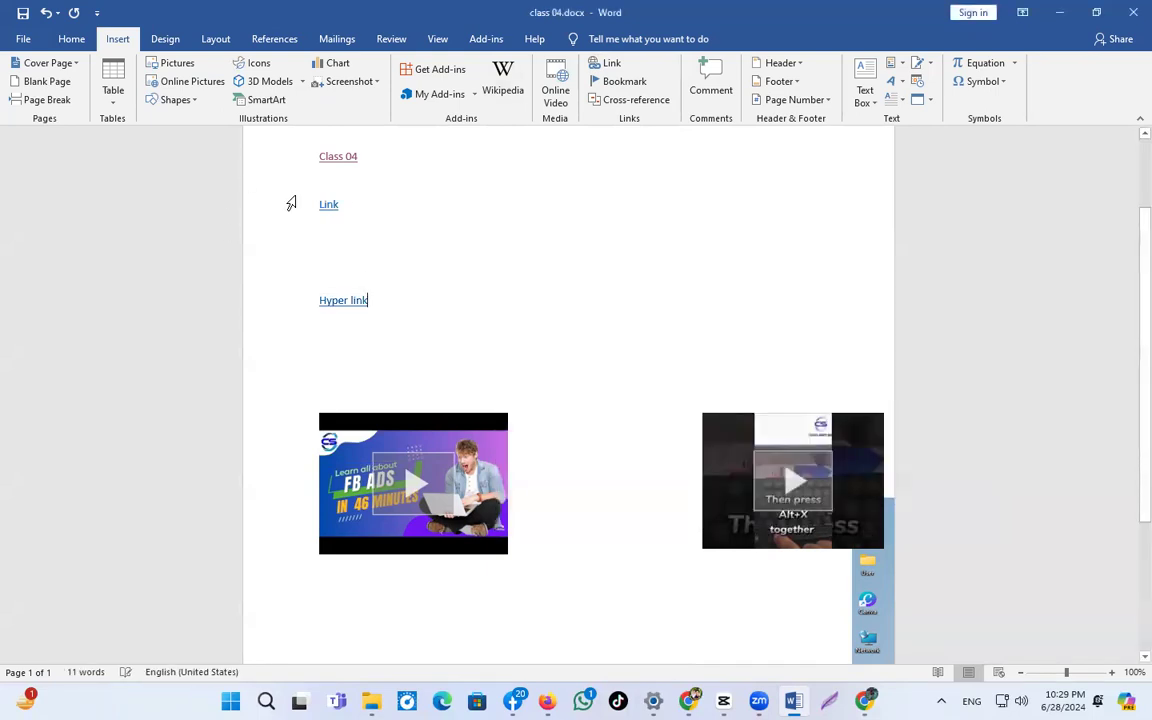
Follow the Link hyperlink in class 04.docx to open link.docx and highlight its heading.
double_click(328, 204)
left_click(326, 204)
key("ctrl+k")
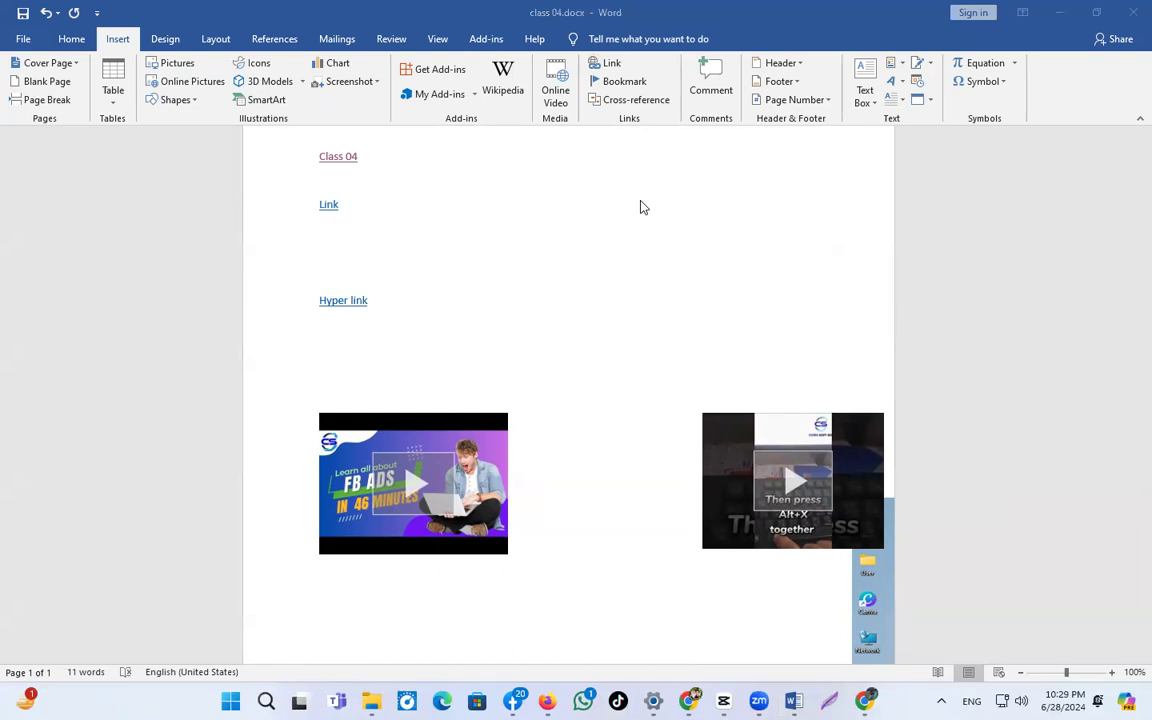
left_click(330, 206)
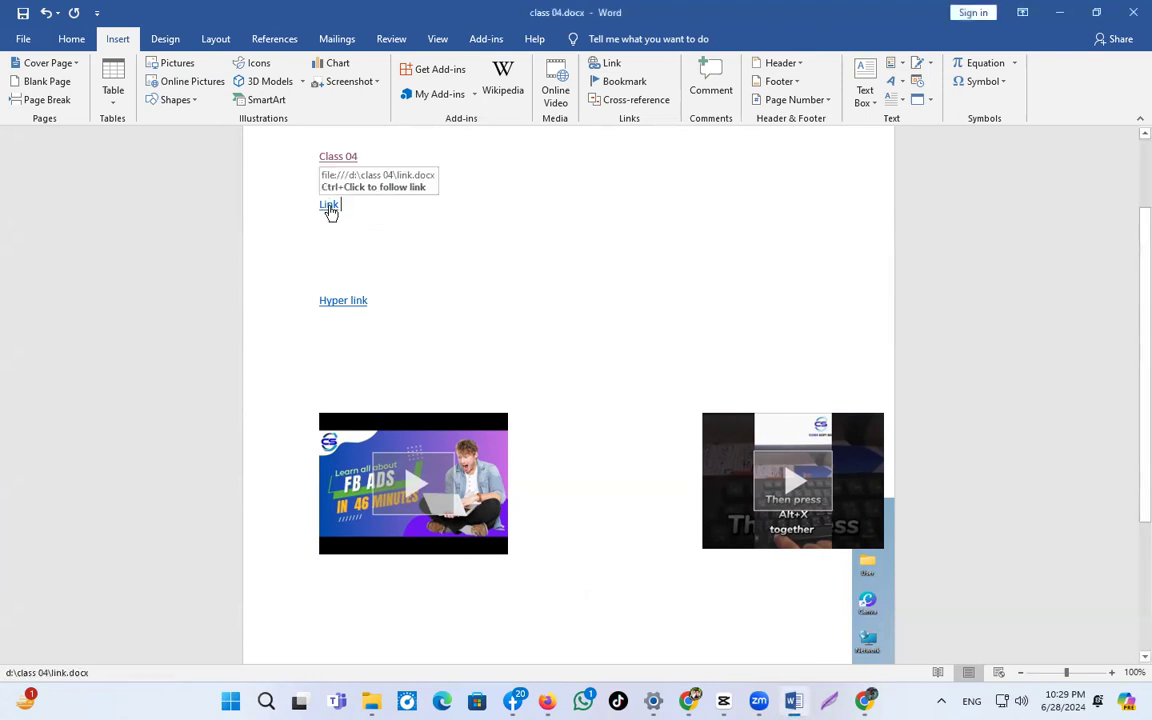
double_click(330, 208)
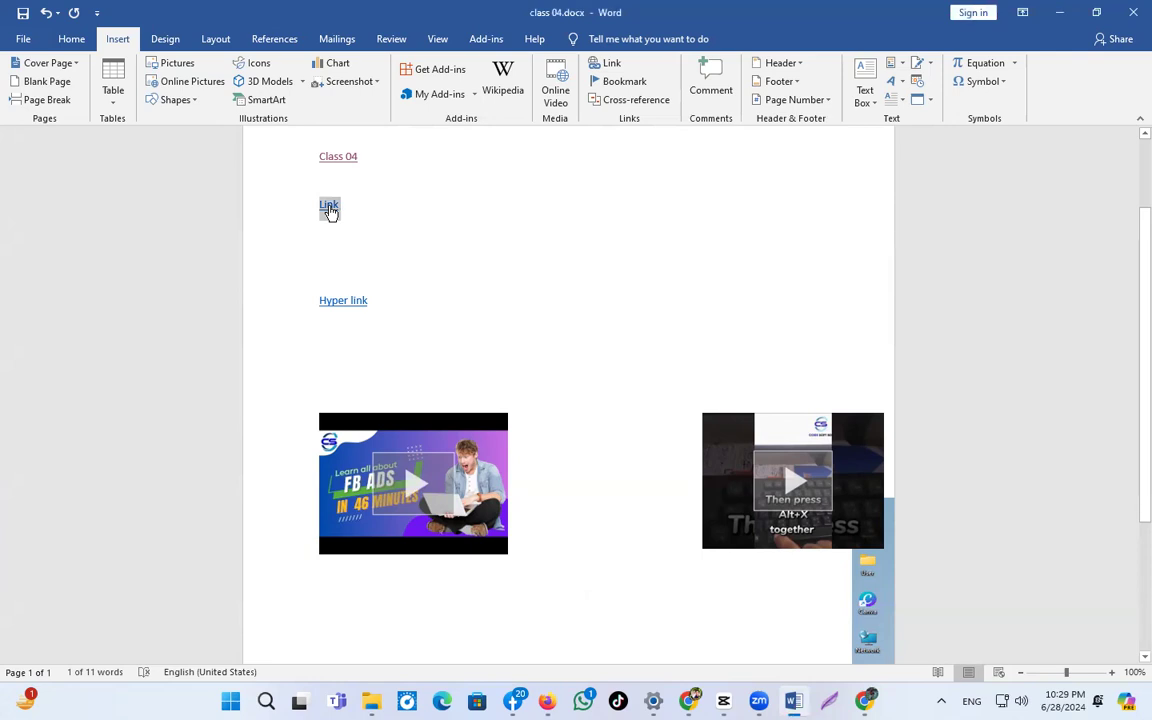
left_click(330, 208, "ctrl")
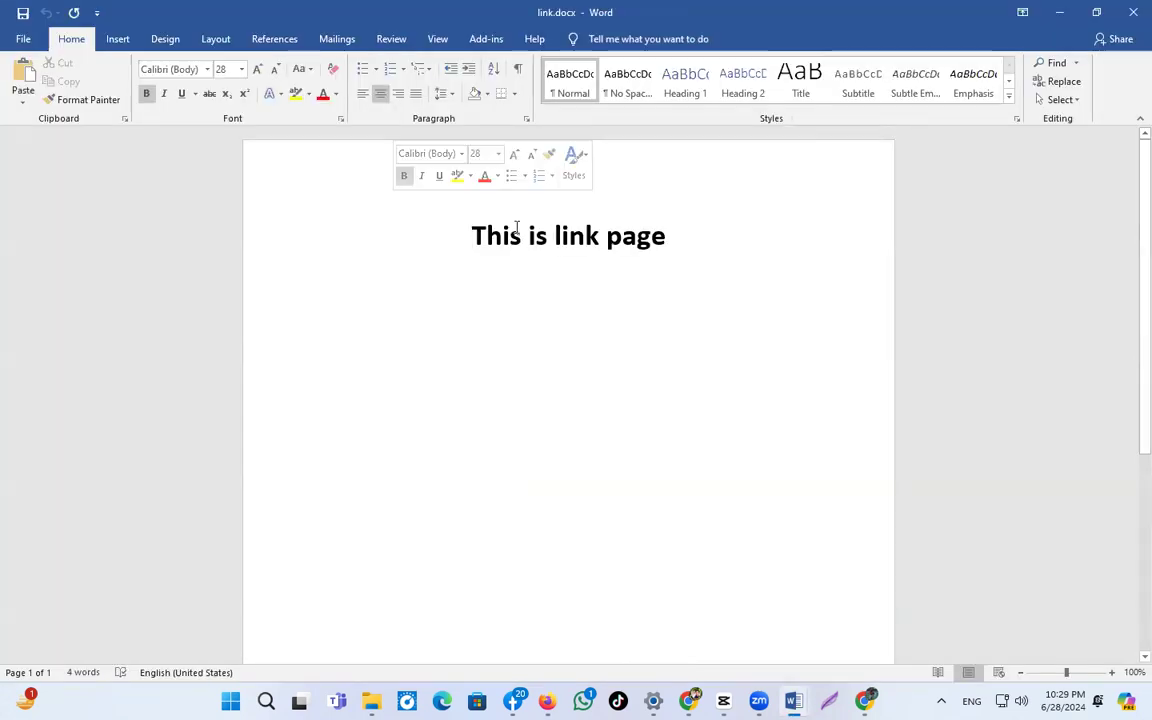
left_click_drag(491, 235, 674, 237)
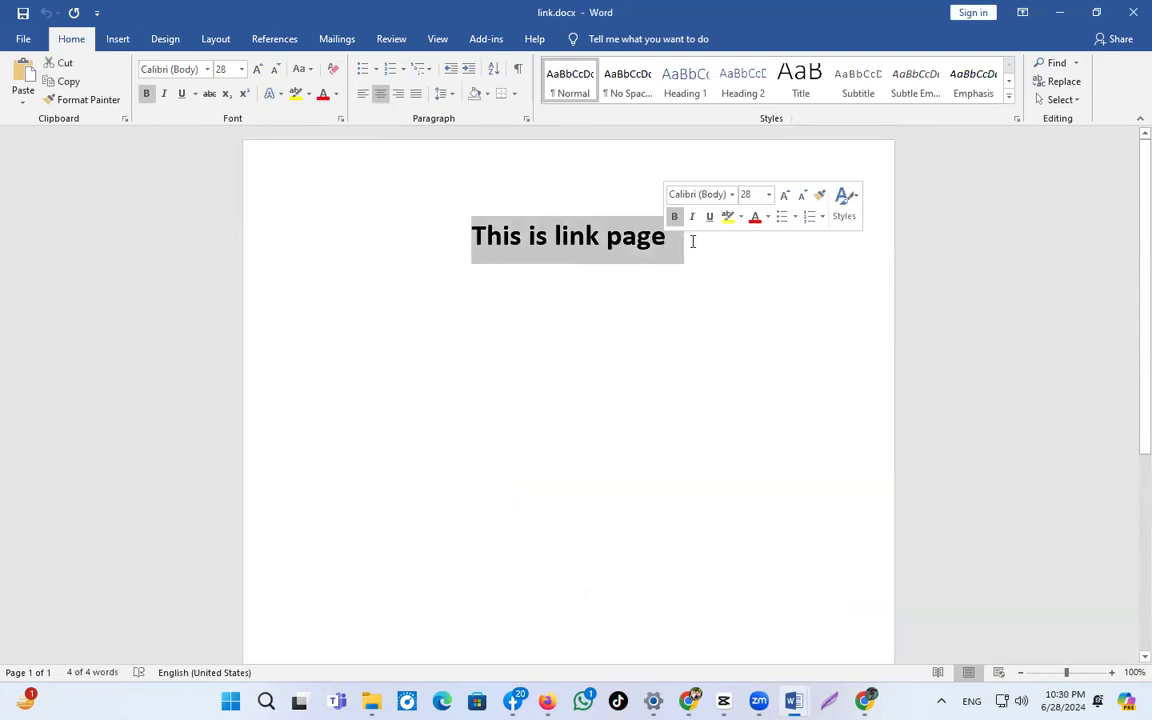
Add a left-aligned line reading Class 04 below the This is link page heading, with blank space between them.
left_click(699, 249)
key("Return")
key("Return")
key("Return")
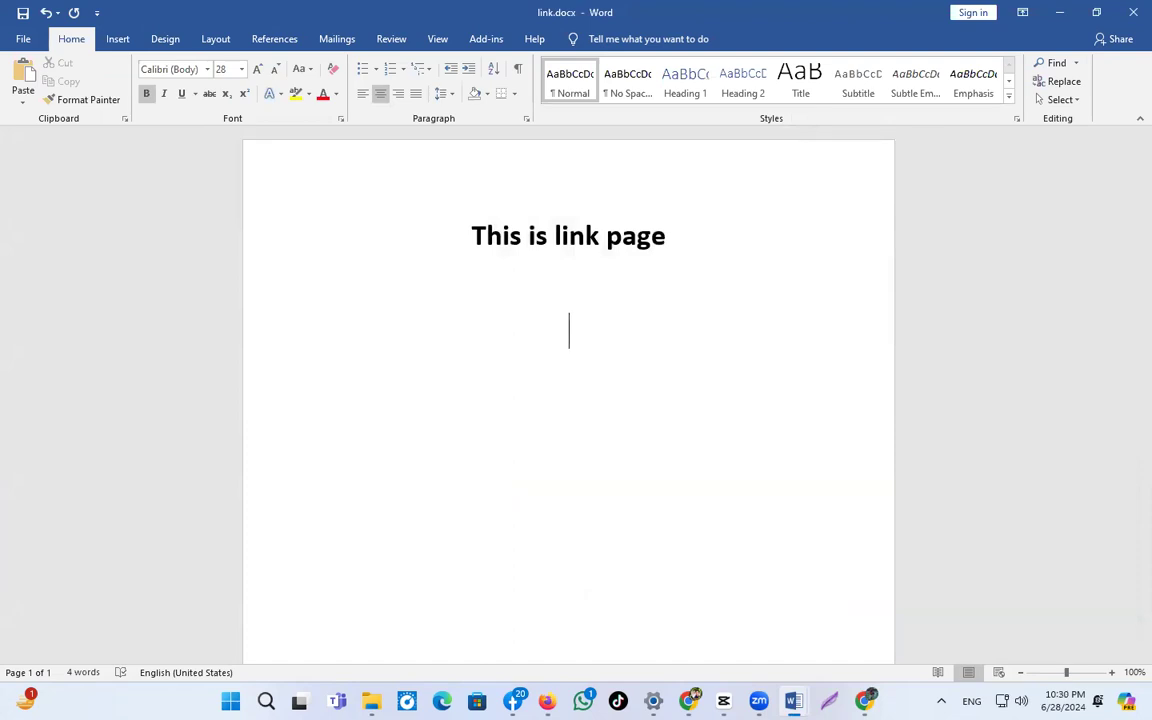
type("main")
key("BackSpace")
key("BackSpace")
key("BackSpace")
key("BackSpace")
key("BackSpace")
type("c")
key("BackSpace")
type("cla")
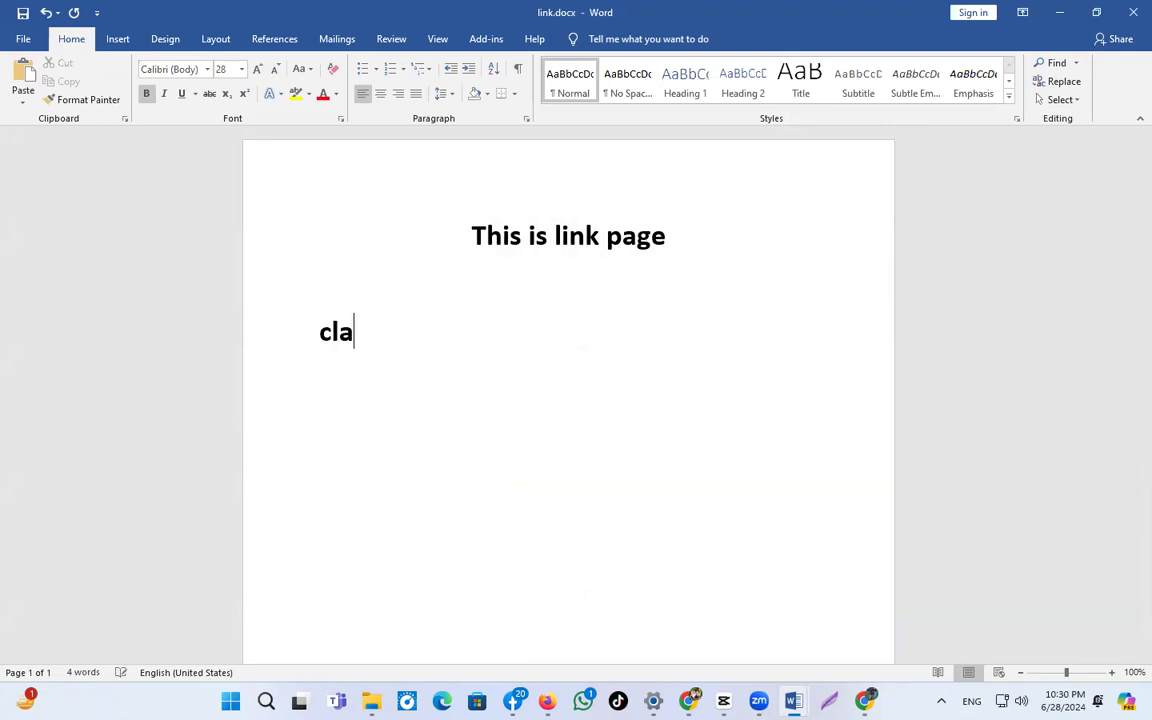
type("ss 04")
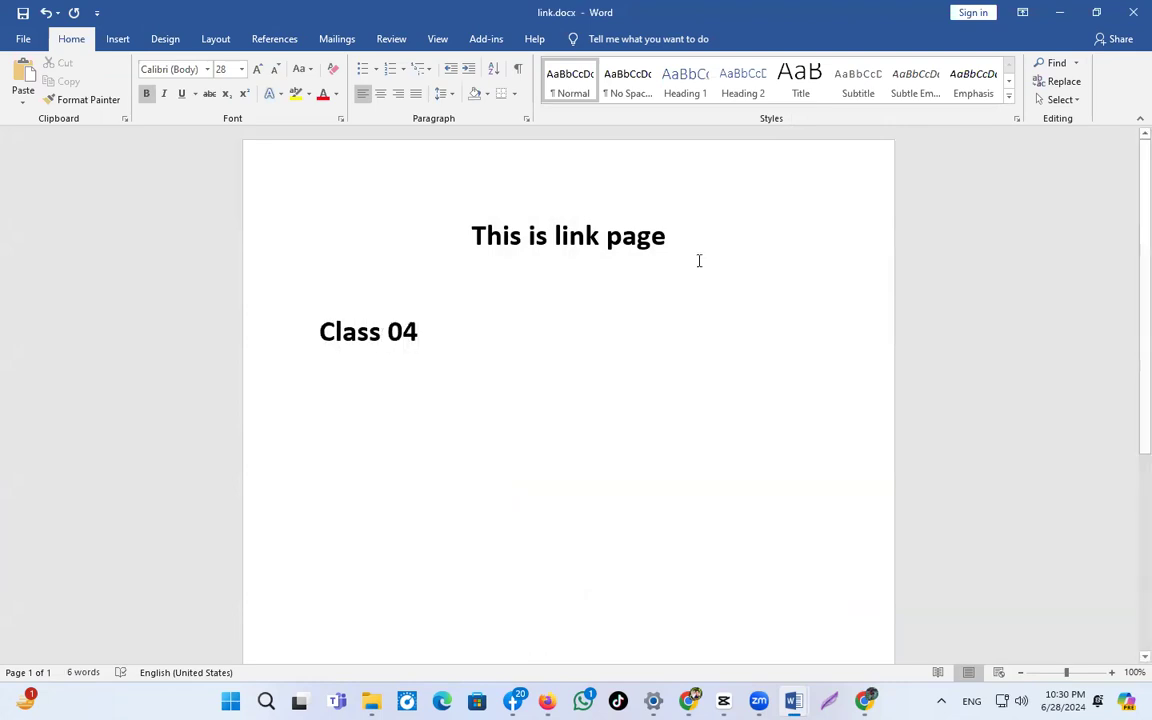
Insert a hyperlink on the Class 04 text in link.docx that points to class 04.docx in the Class 04 folder.
left_click_drag(425, 333, 318, 330)
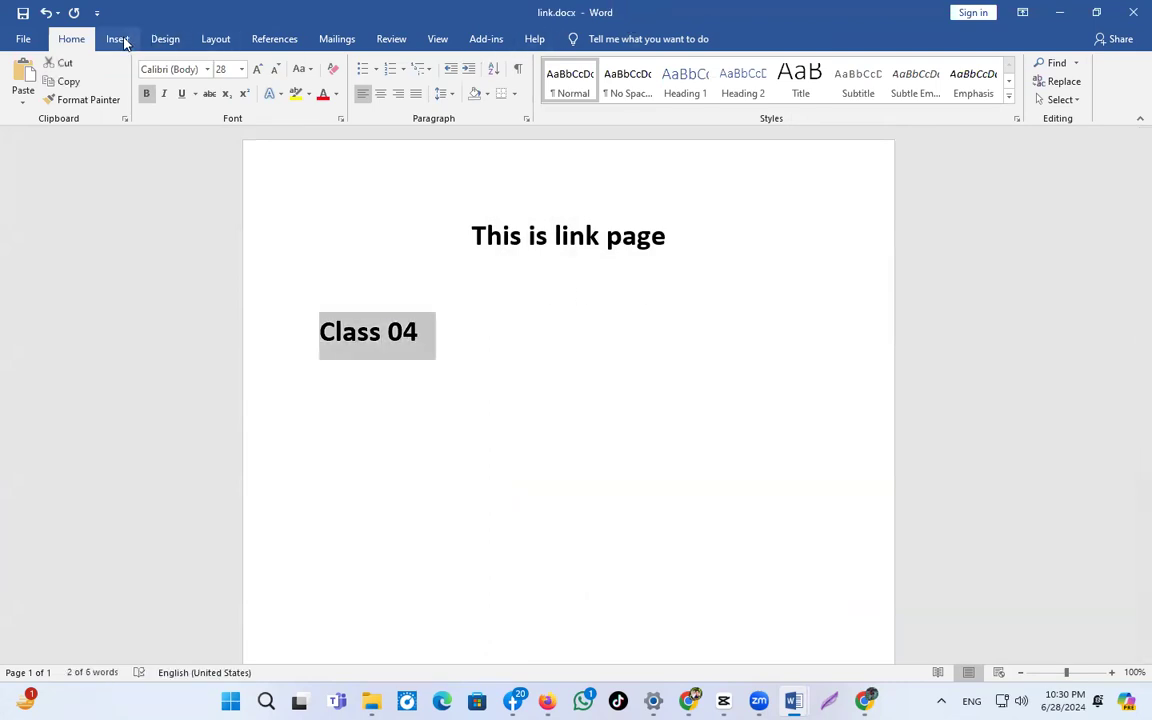
left_click(118, 39)
key("ctrl+k")
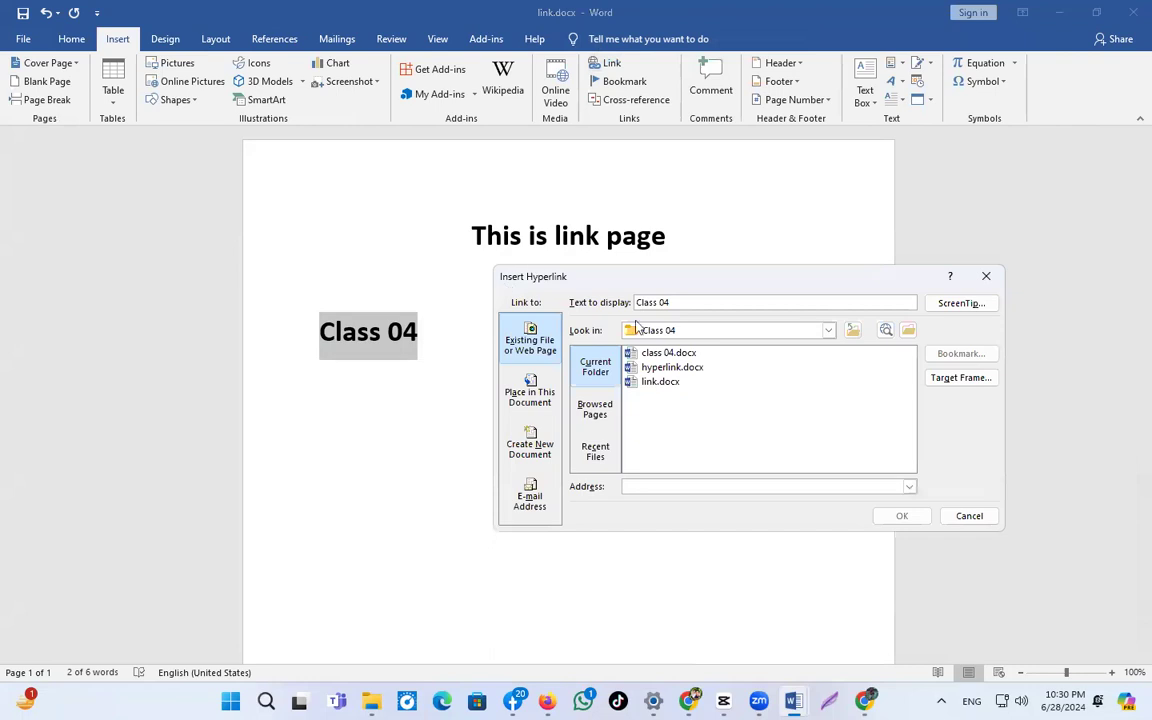
left_click(660, 352)
left_click(903, 517)
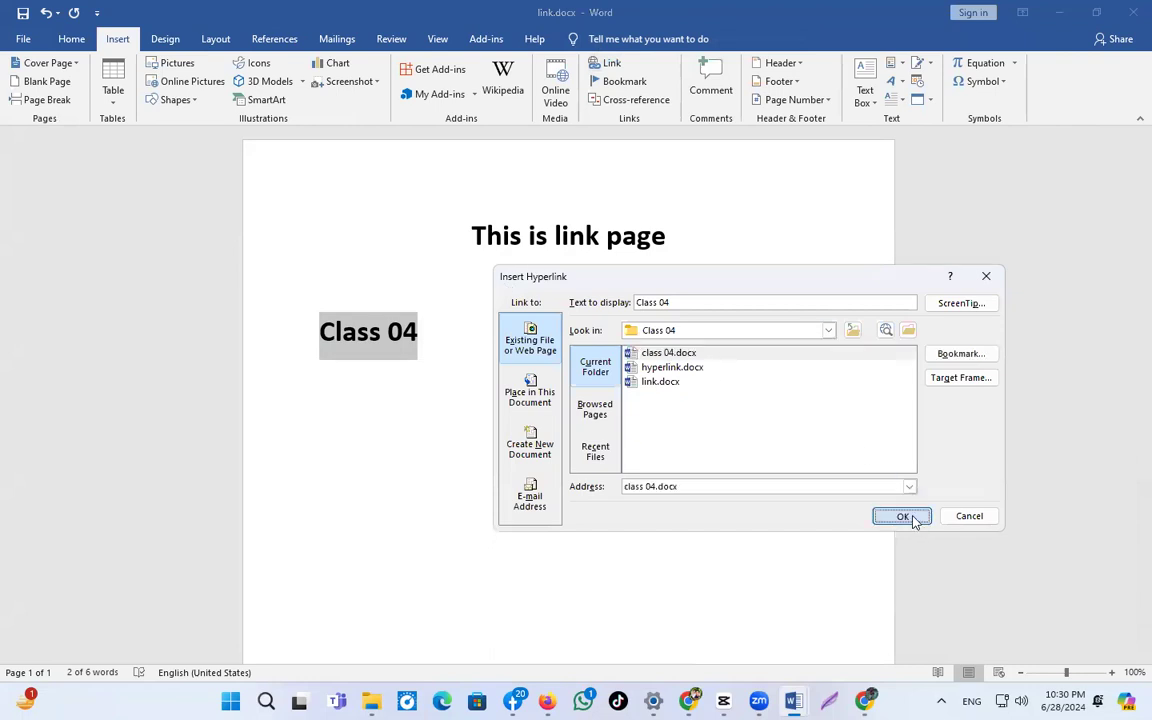
Test the Class 04 hyperlink in link.docx by following it back to class 04.docx.
triple_click(377, 337)
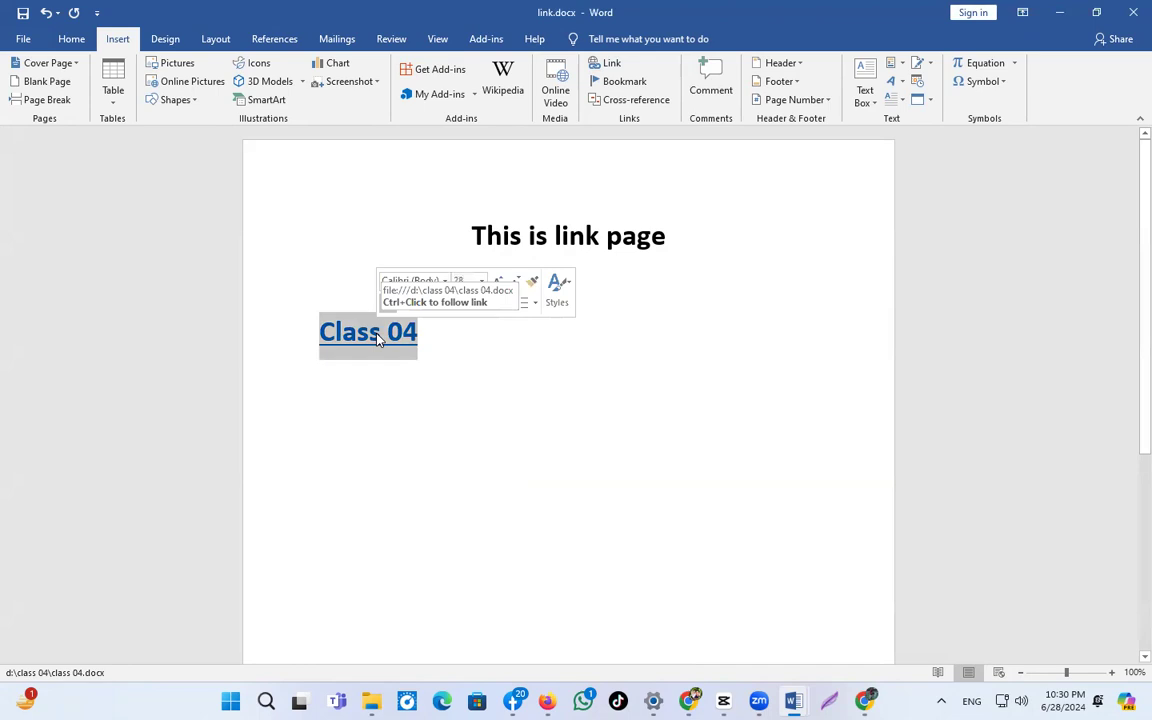
left_click(377, 337, "ctrl")
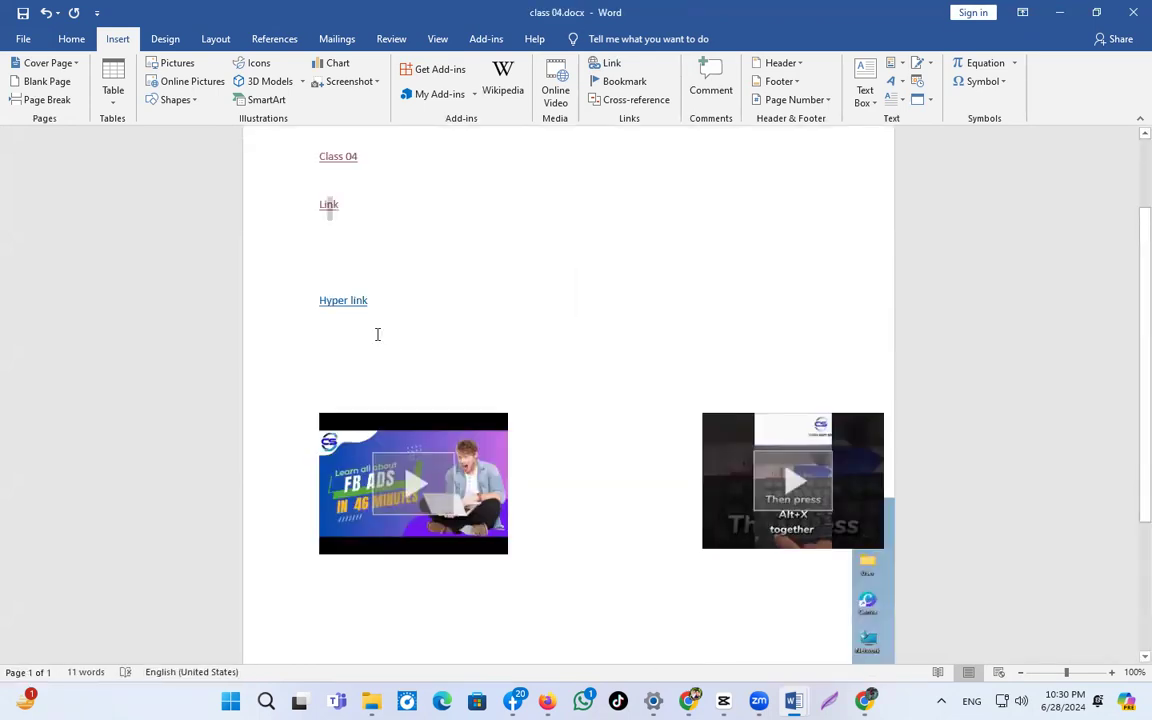
left_click(345, 202)
left_click(332, 249)
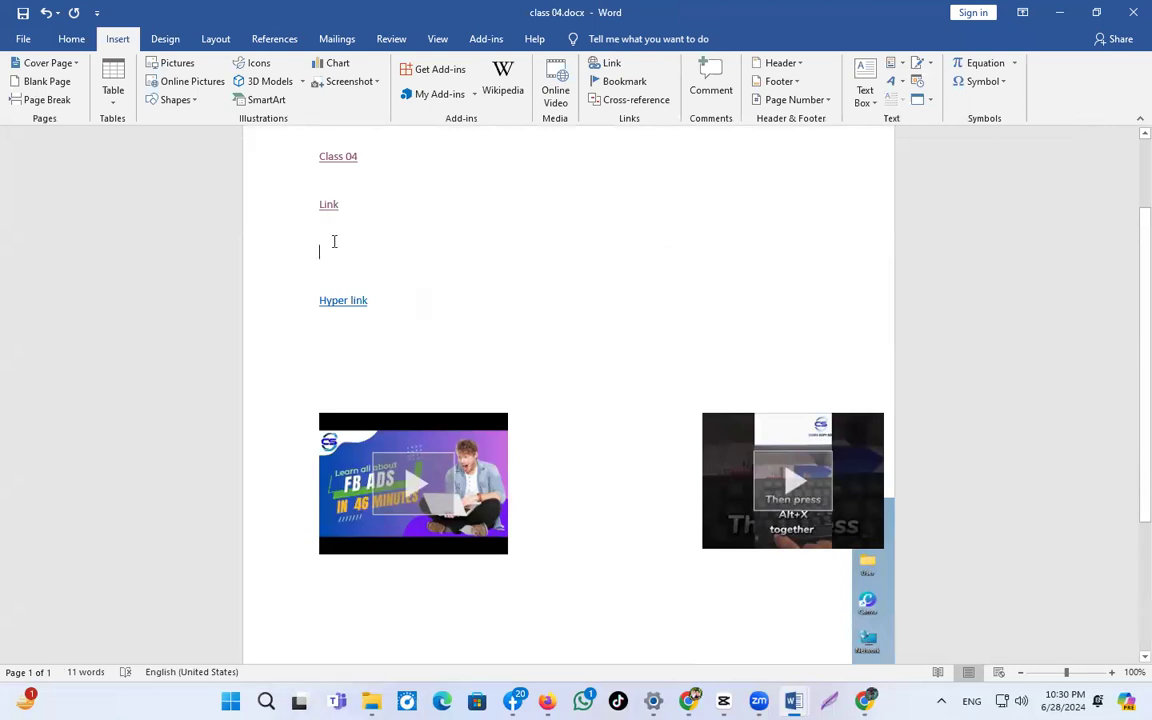
Follow the Hyper link hyperlink in class 04.docx to open hyperlink.docx.
triple_click(355, 310)
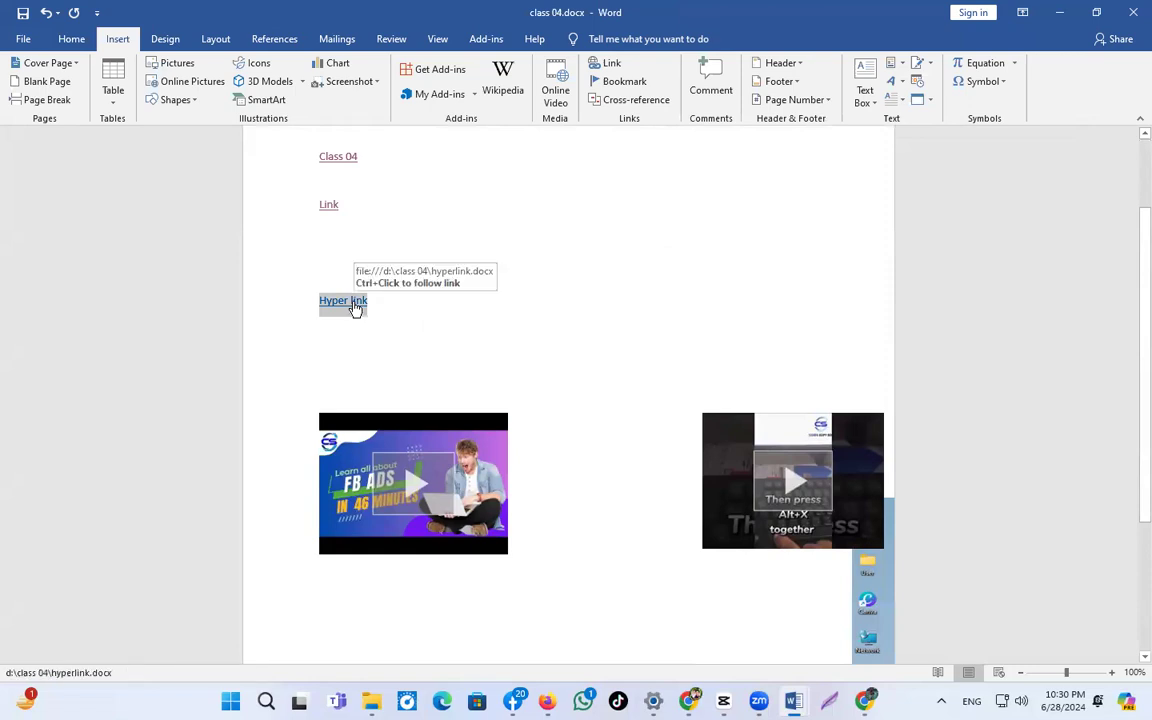
left_click(355, 306, "ctrl")
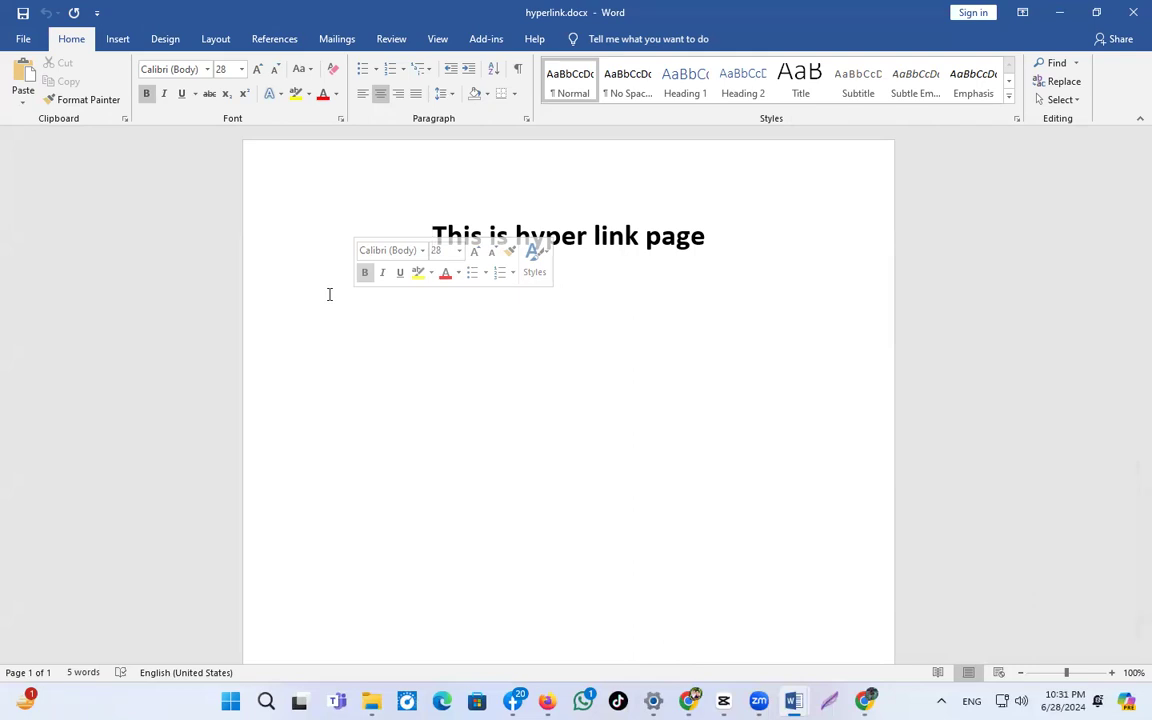
left_click(625, 236)
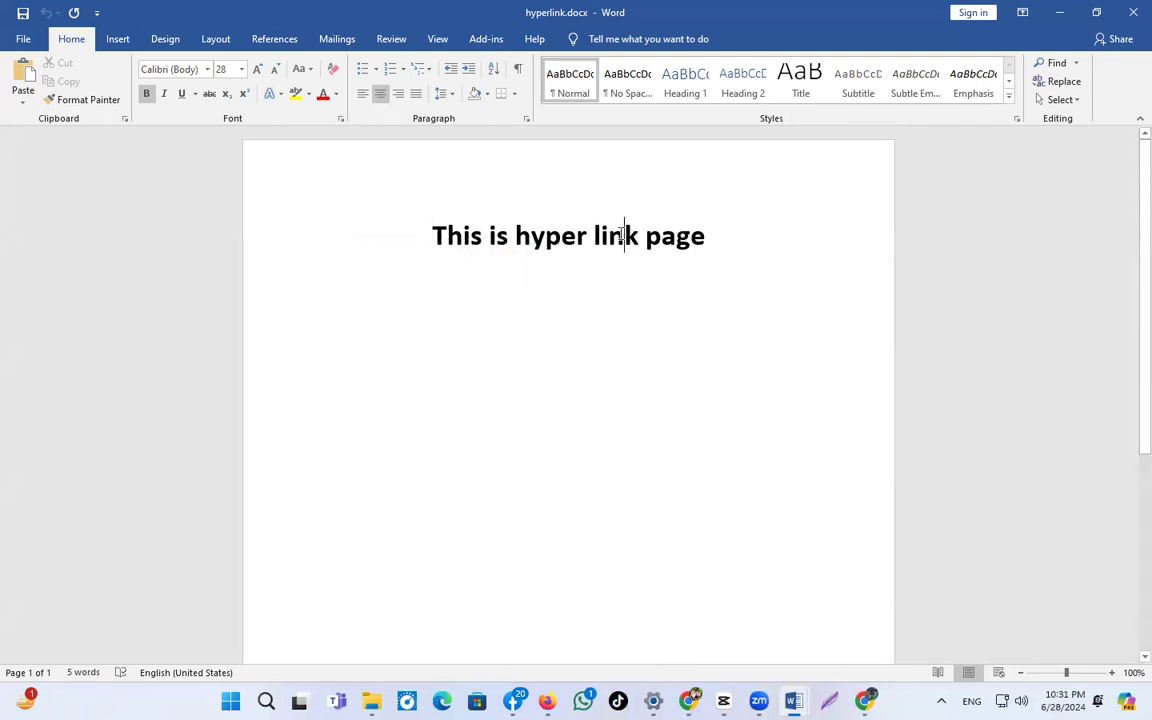
Add a centred line reading Class 04 below the This is hyper link page heading, with blank space between them.
left_click(715, 234)
key("Return")
left_click_drag(455, 233, 761, 234)
left_click(634, 302)
key("Return")
type("class ")
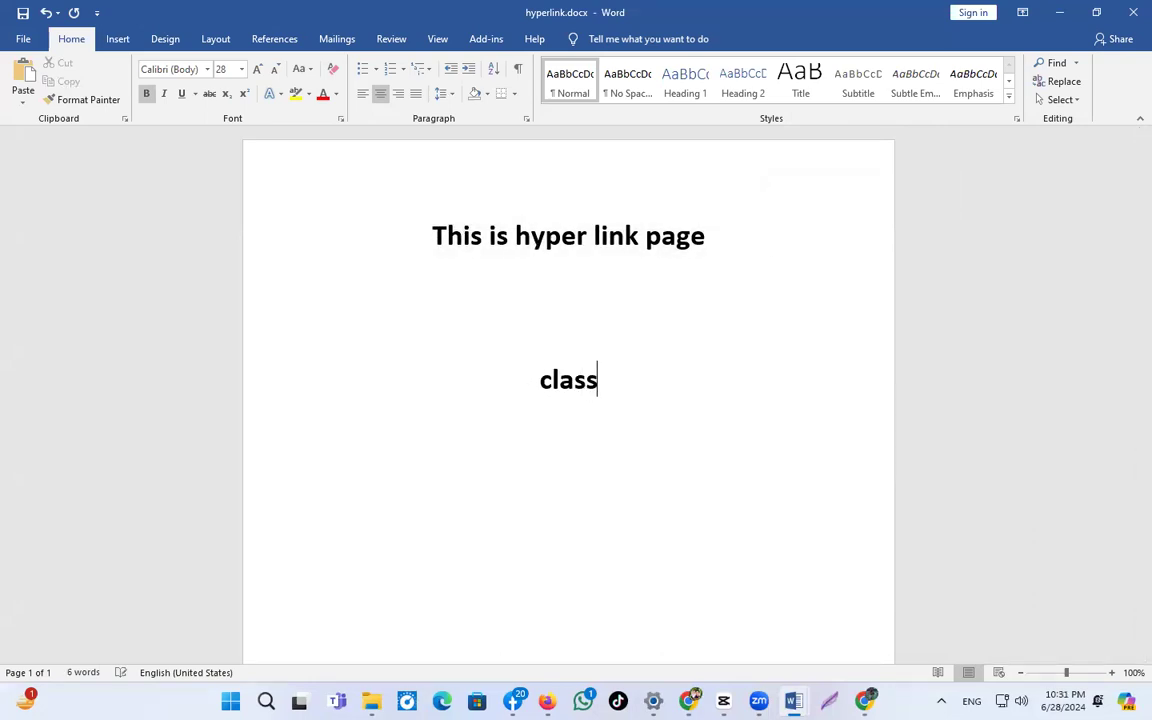
type("04")
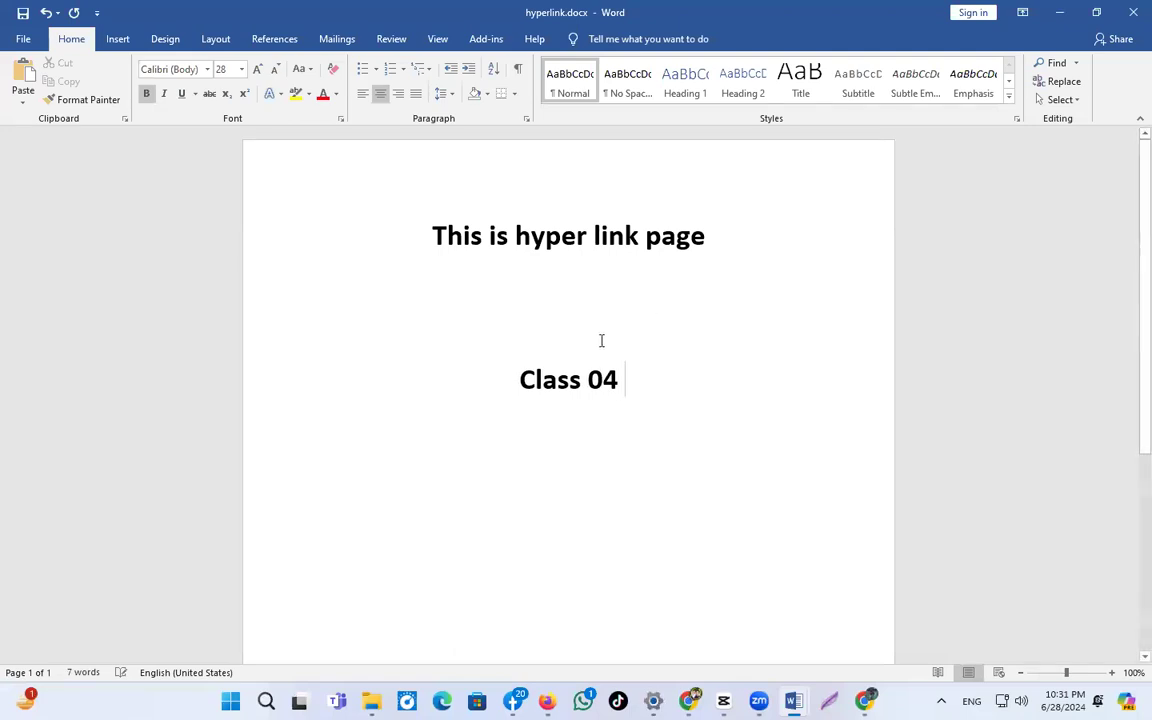
Insert a hyperlink on the Class 04 text in hyperlink.docx that points to class 04.docx in the Class 04 folder.
left_click_drag(632, 380, 509, 379)
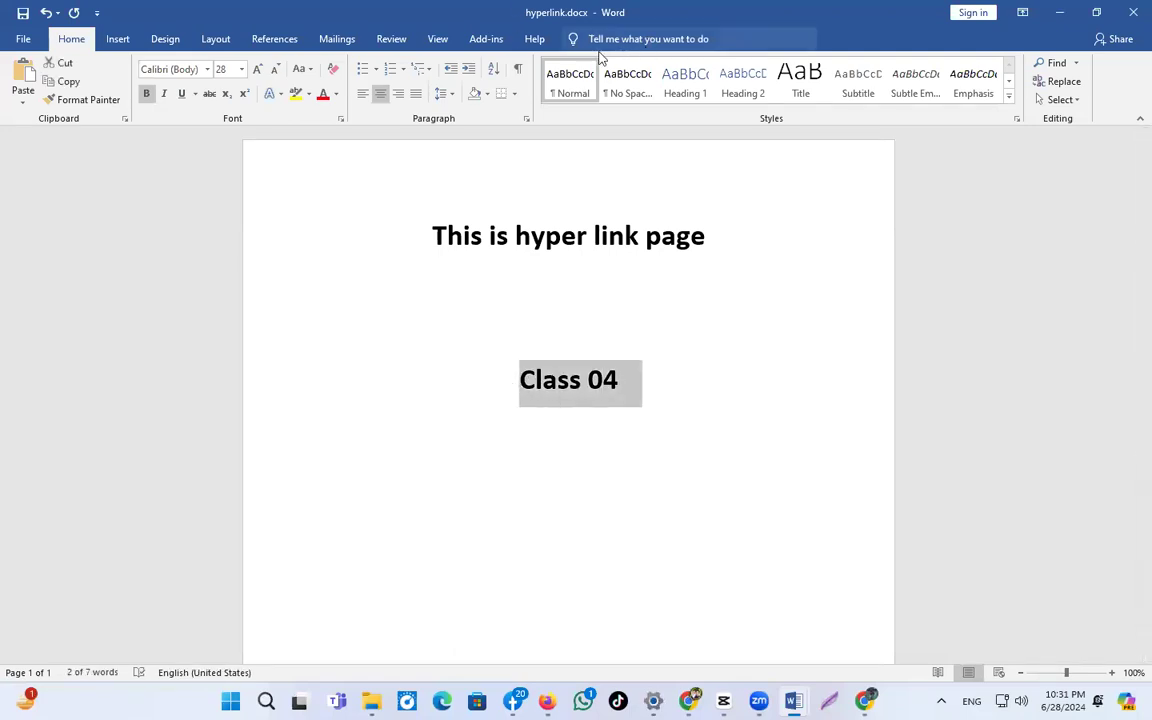
key("ctrl+k")
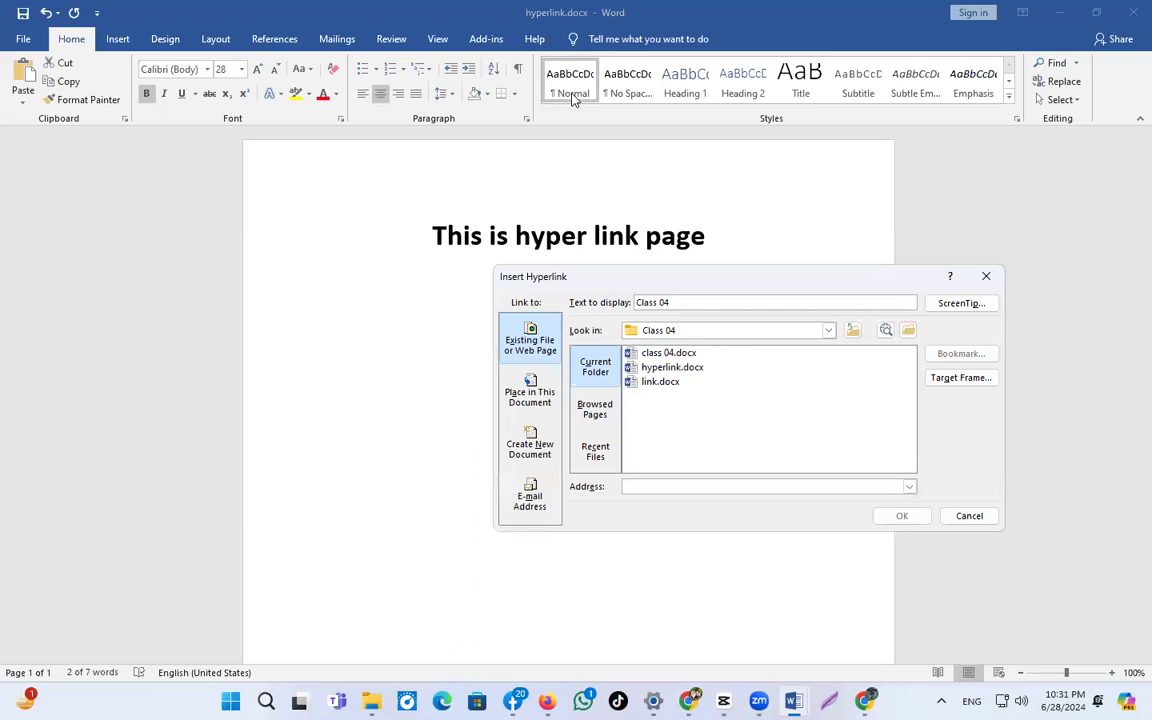
left_click(655, 353)
left_click(900, 516)
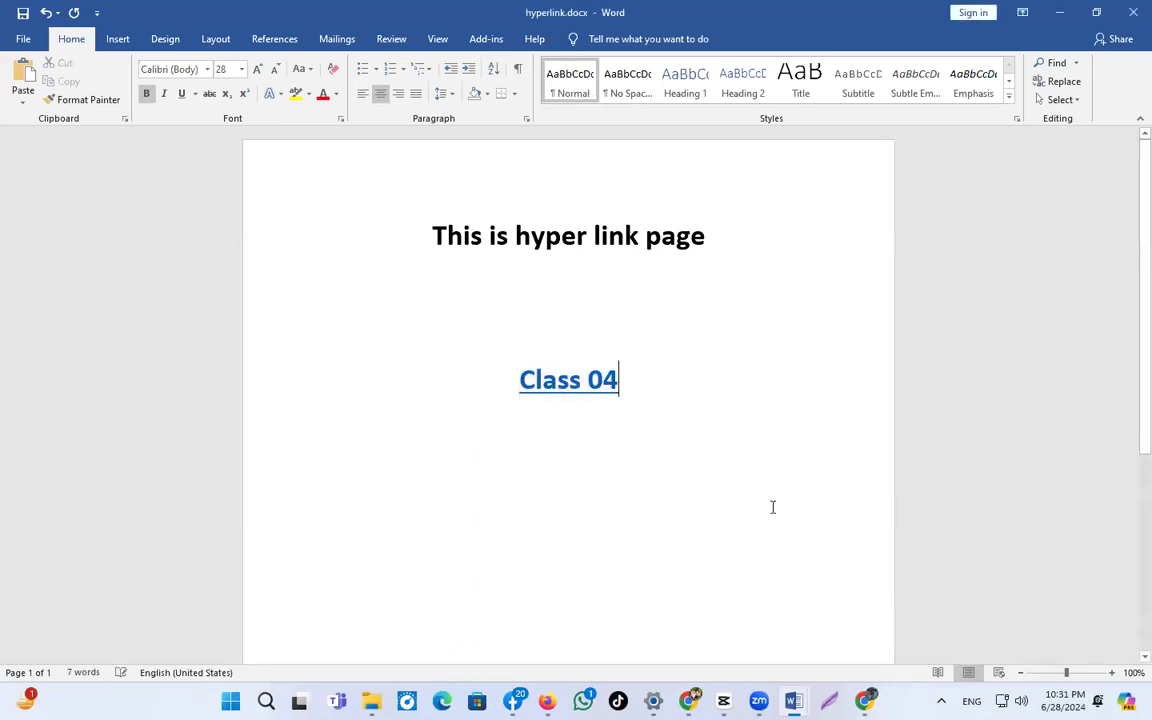
Follow the Class 04 hyperlink back to class 04.docx and remove the extra blank space above the Hyper link text.
left_click(540, 380, "ctrl")
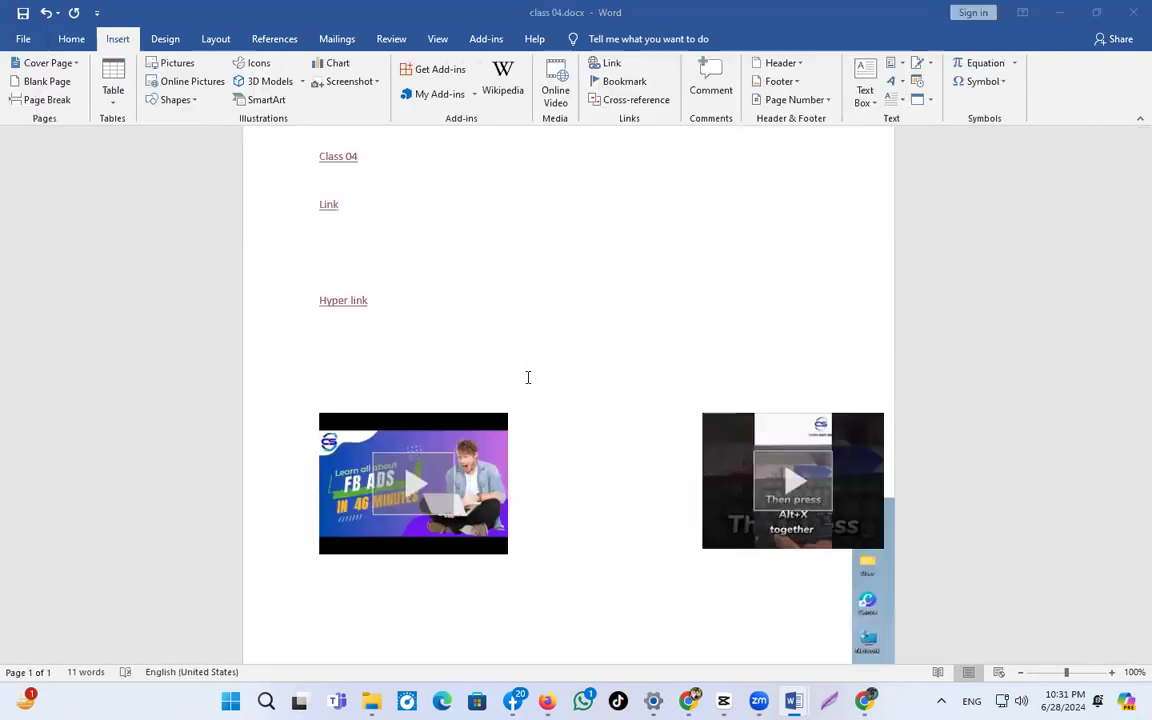
scroll(329, 229, "up", 2)
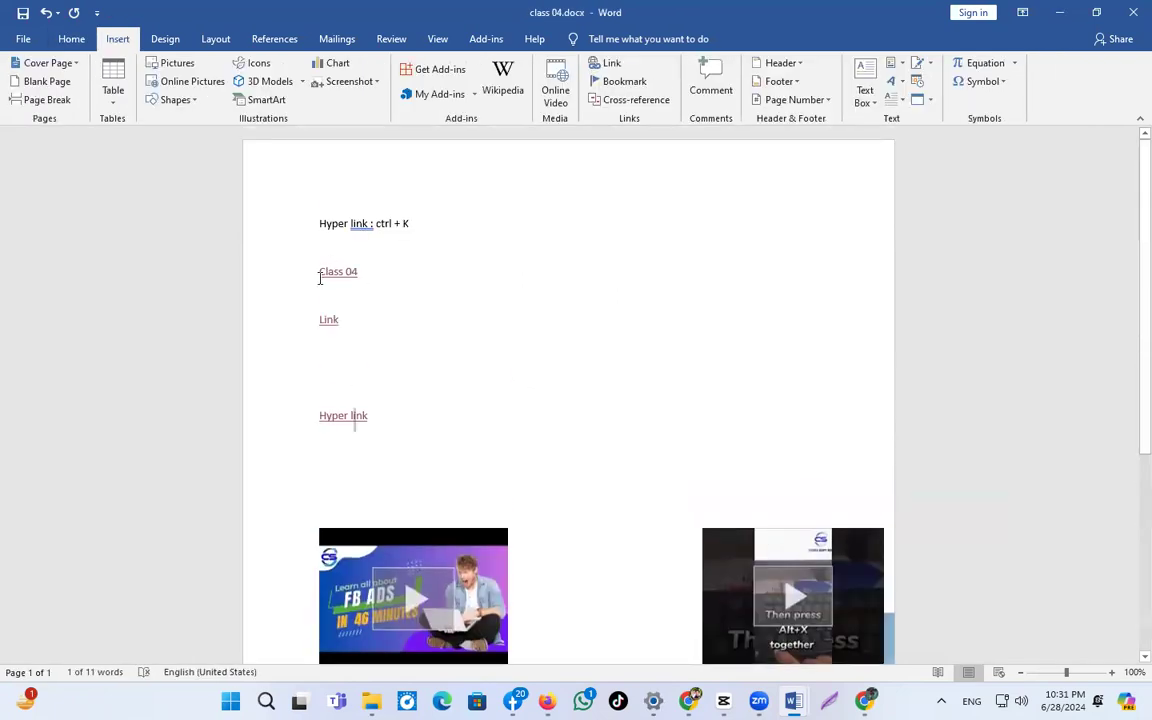
left_click(329, 375)
key("BackSpace")
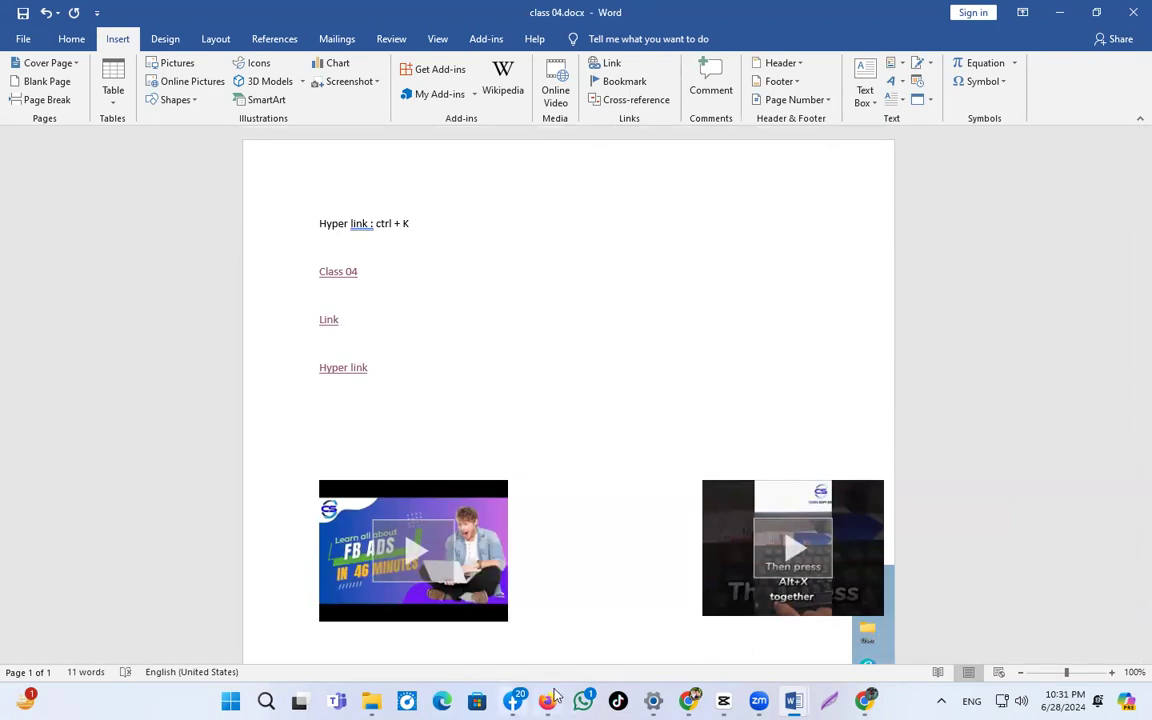
Compare the three hyperlinked texts in class 04.docx with the three Word files in the Class 04 folder on drive D.
left_click(395, 355)
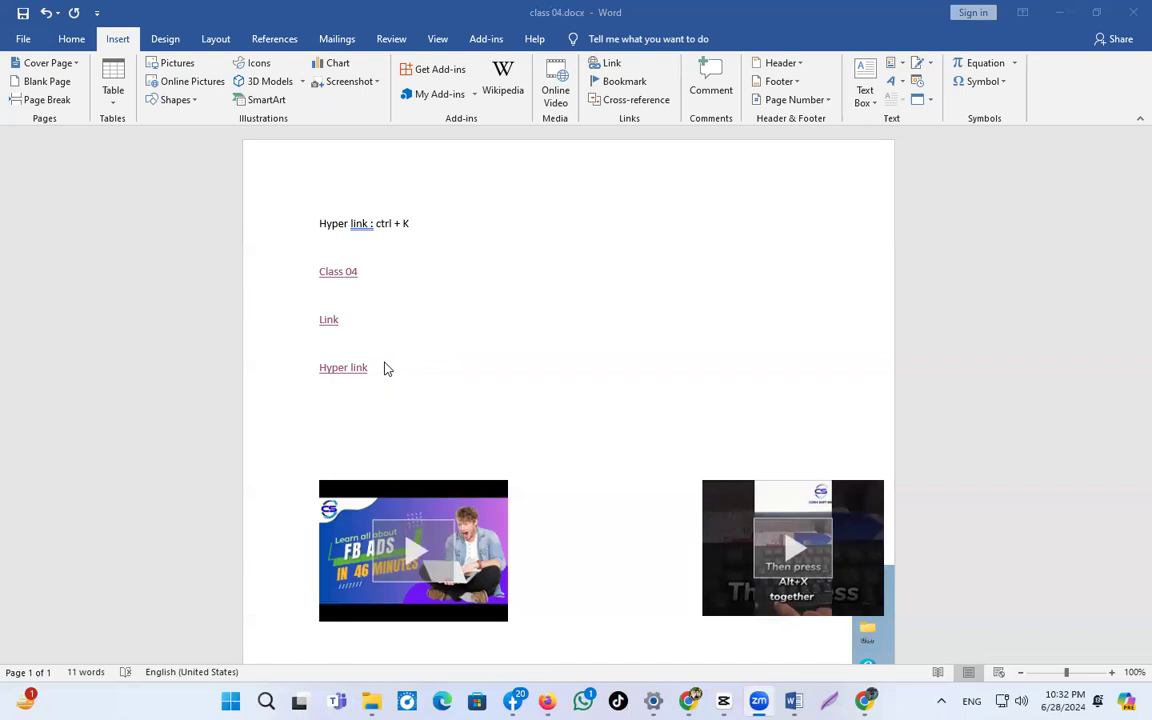
left_click_drag(338, 408, 267, 267)
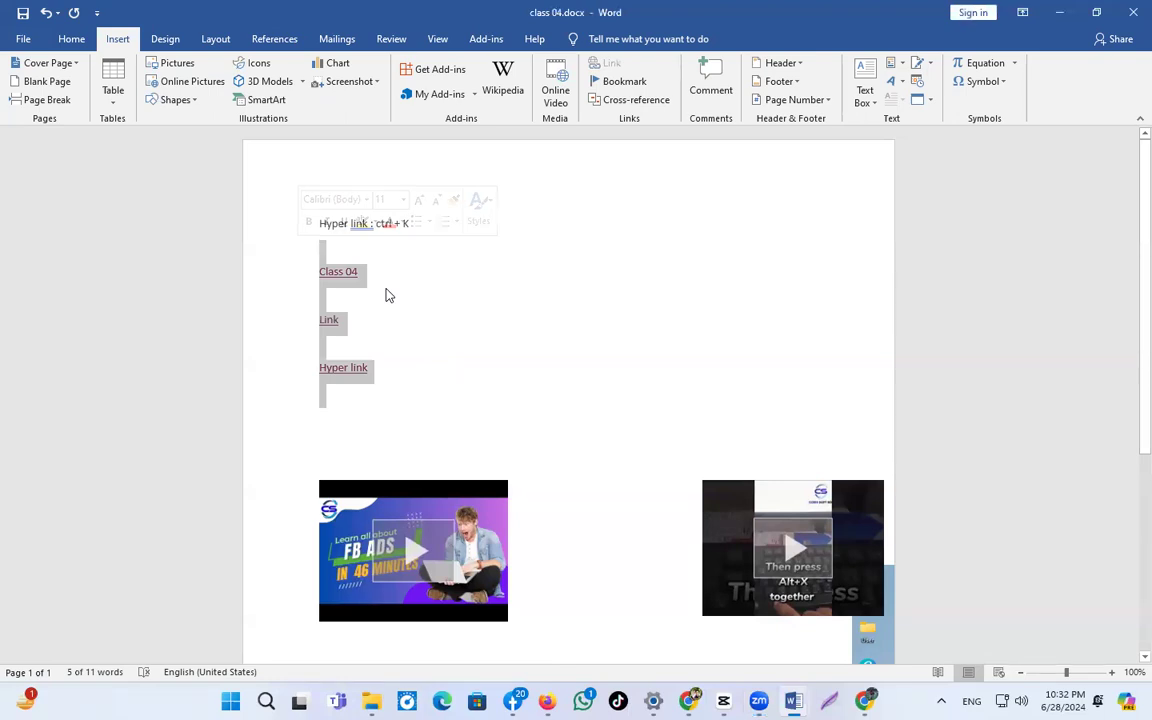
left_click(371, 697)
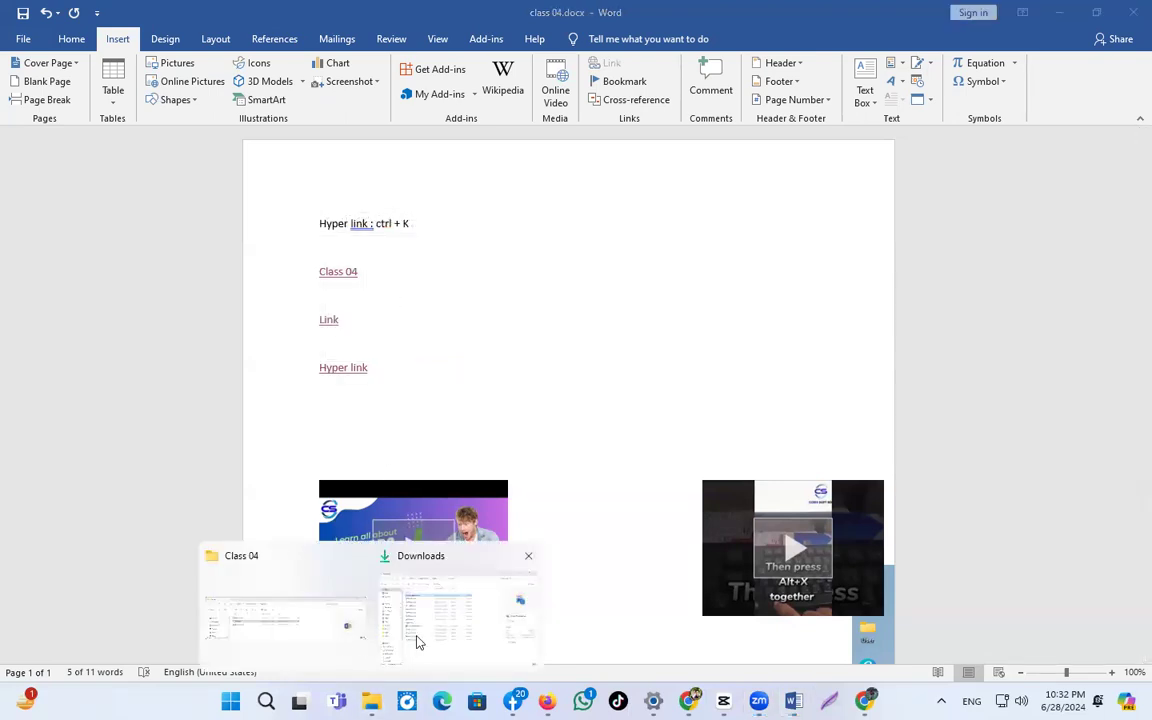
left_click(266, 552)
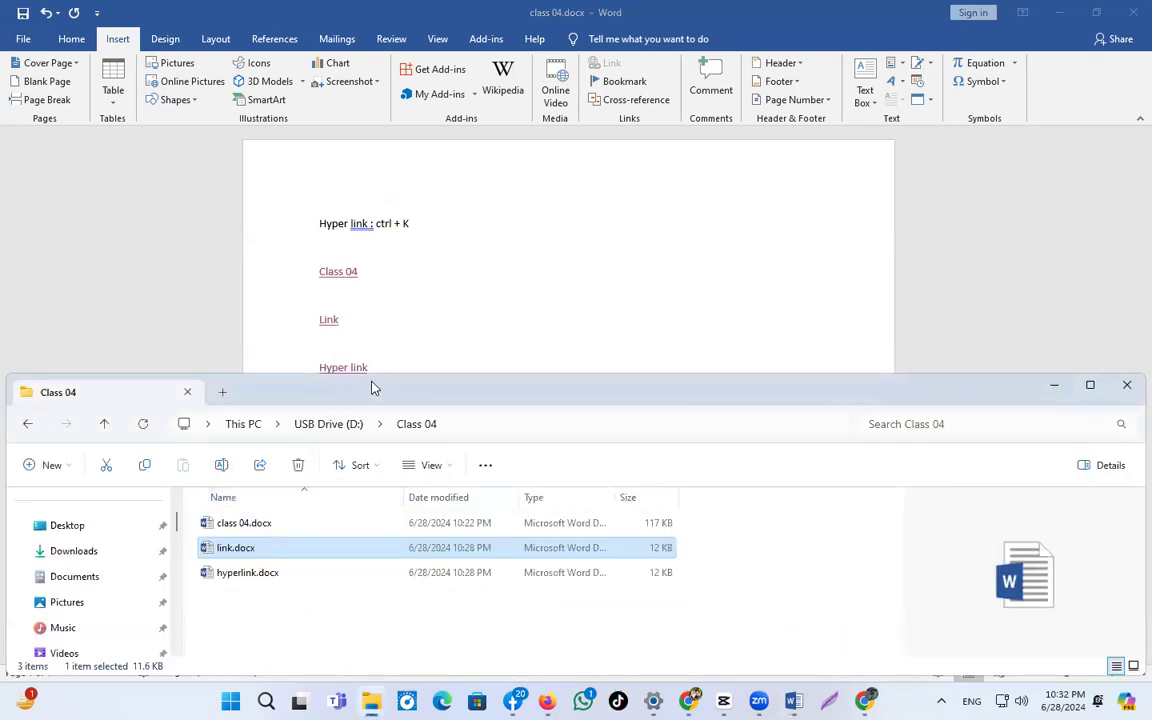
left_click_drag(371, 381, 418, 98)
left_click(355, 335)
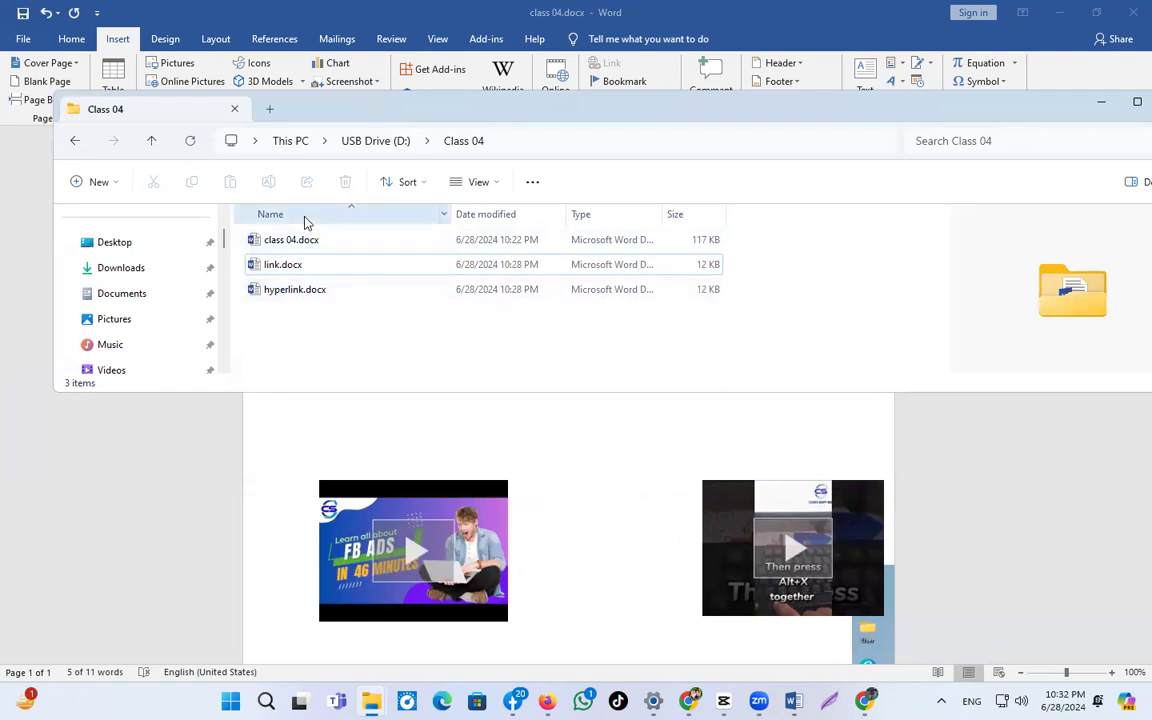
left_click_drag(316, 298, 257, 222)
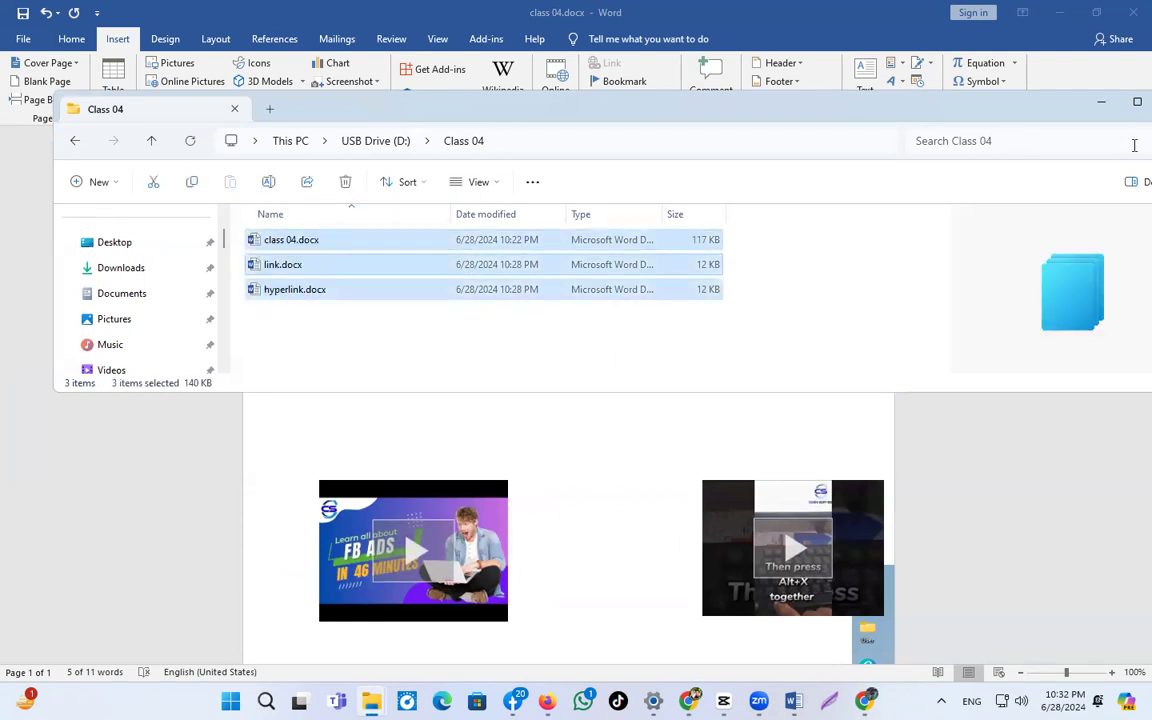
left_click_drag(557, 103, 361, 212)
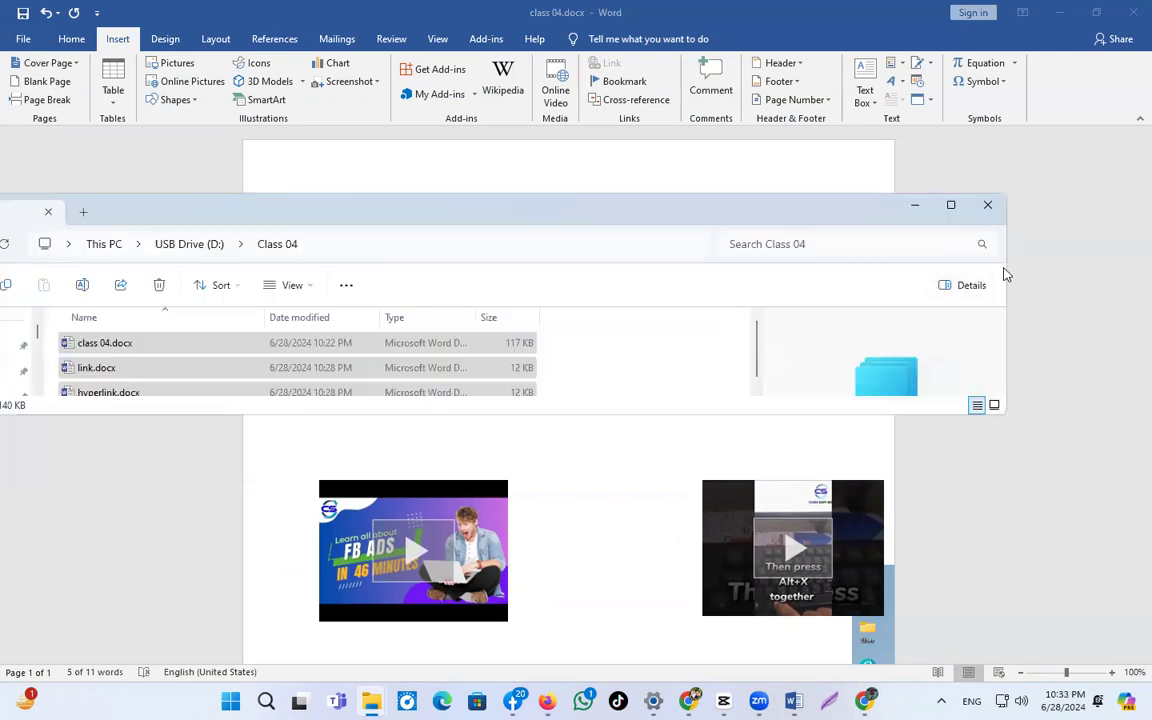
left_click_drag(1008, 265, 360, 265)
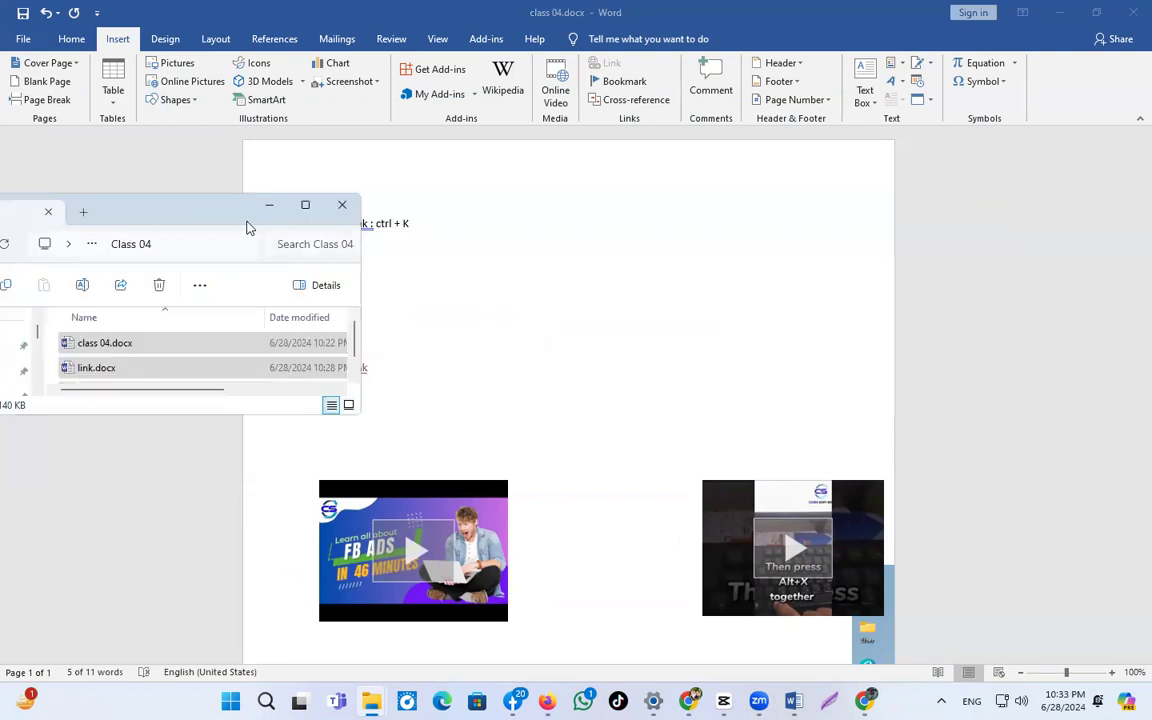
left_click(797, 262)
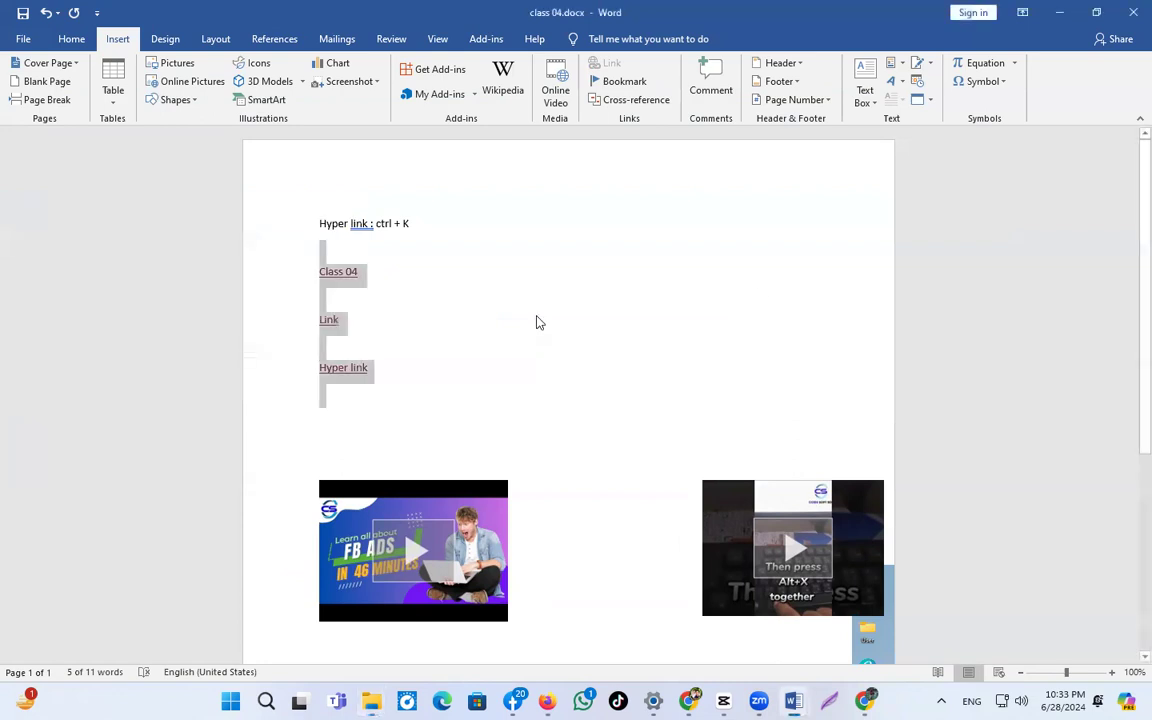
left_click(386, 311)
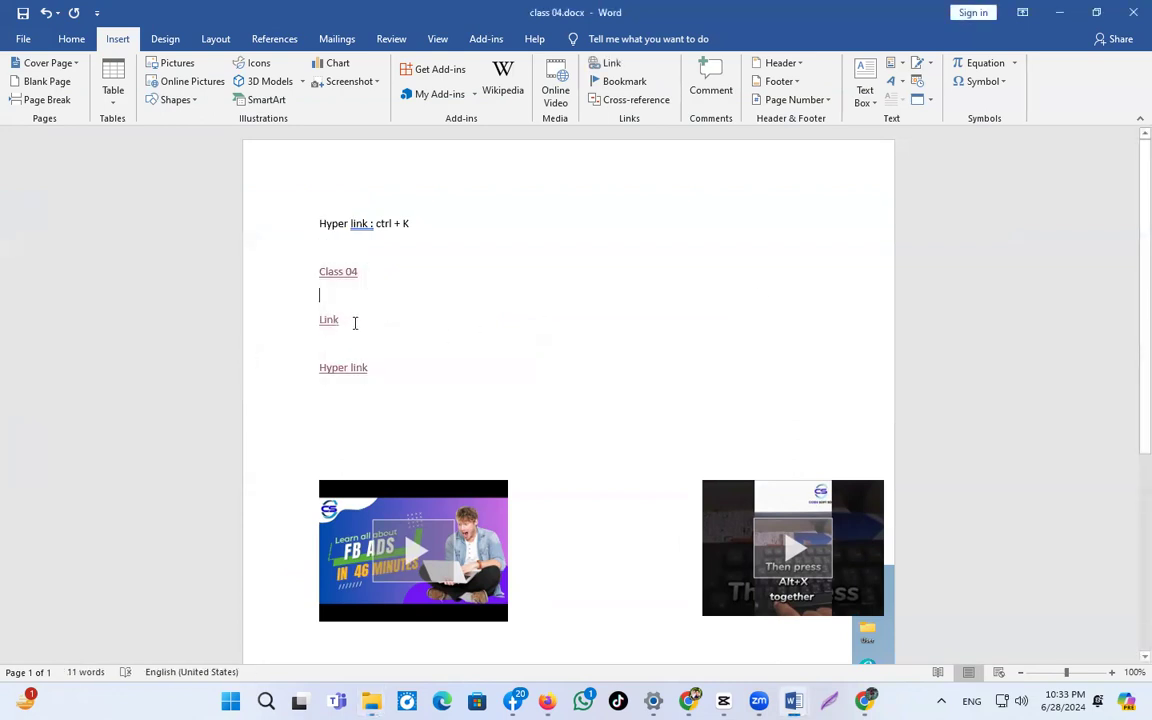
Review the Class 04, Link and Hyper link texts and the two embedded videos in class 04.docx.
left_click_drag(341, 321, 315, 321)
left_click_drag(377, 368, 304, 355)
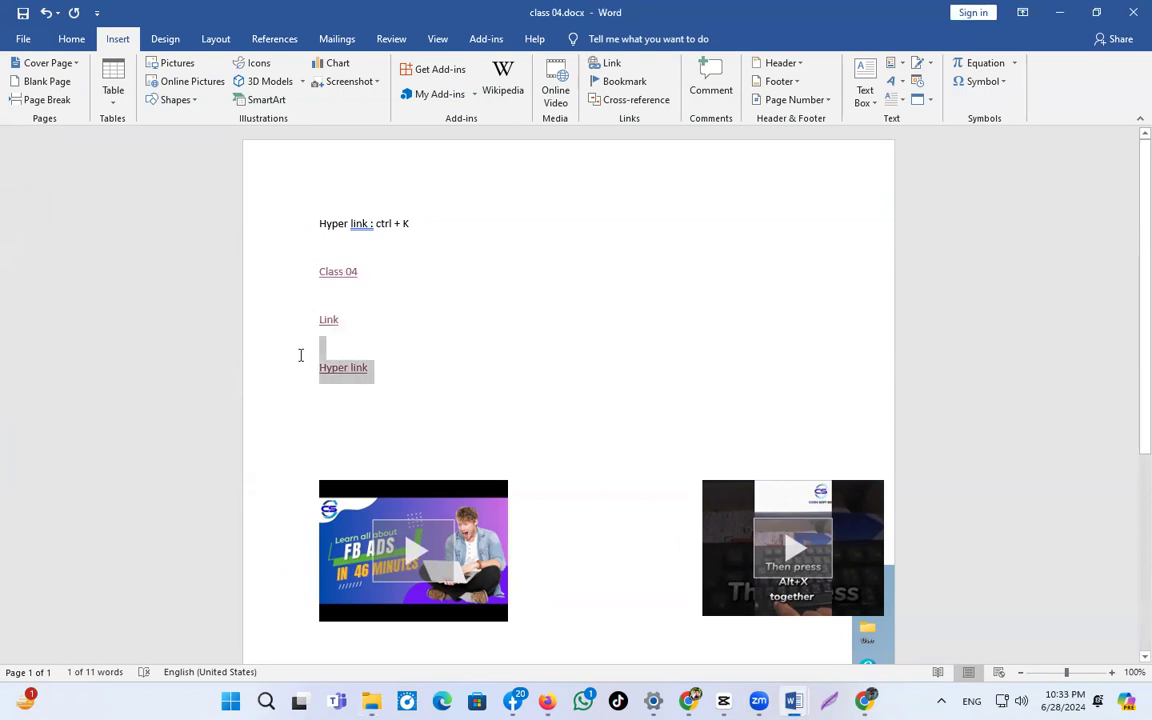
left_click_drag(368, 273, 323, 291)
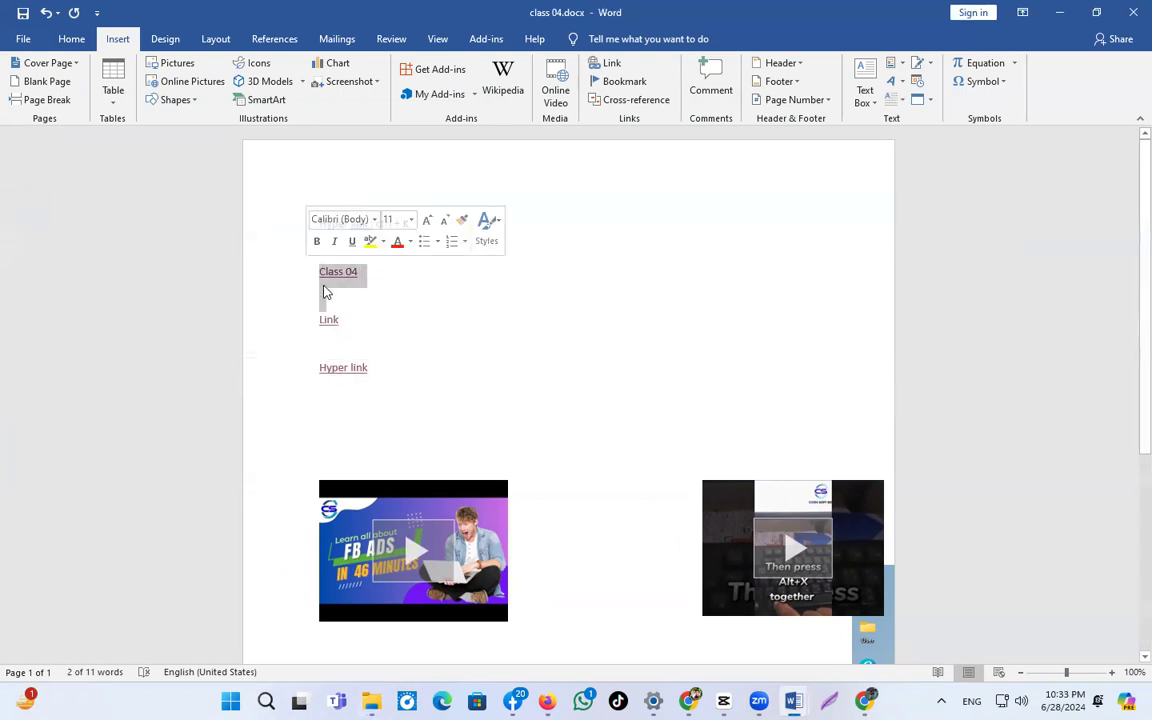
left_click(355, 304)
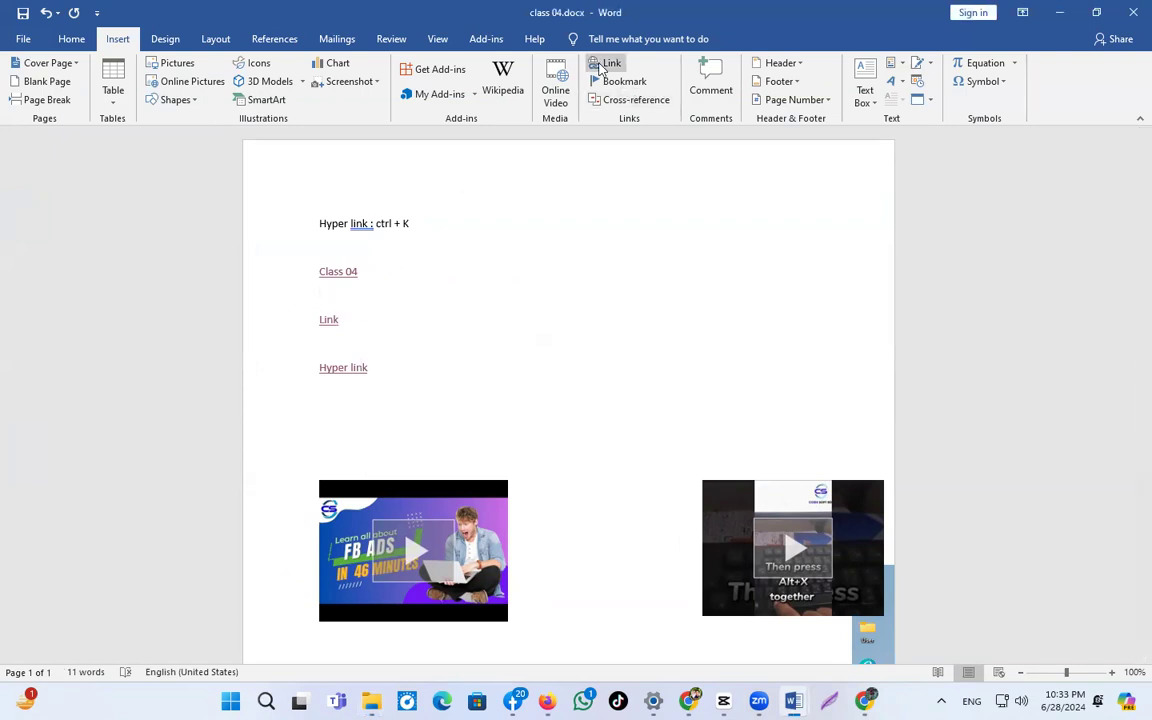
left_click(378, 330)
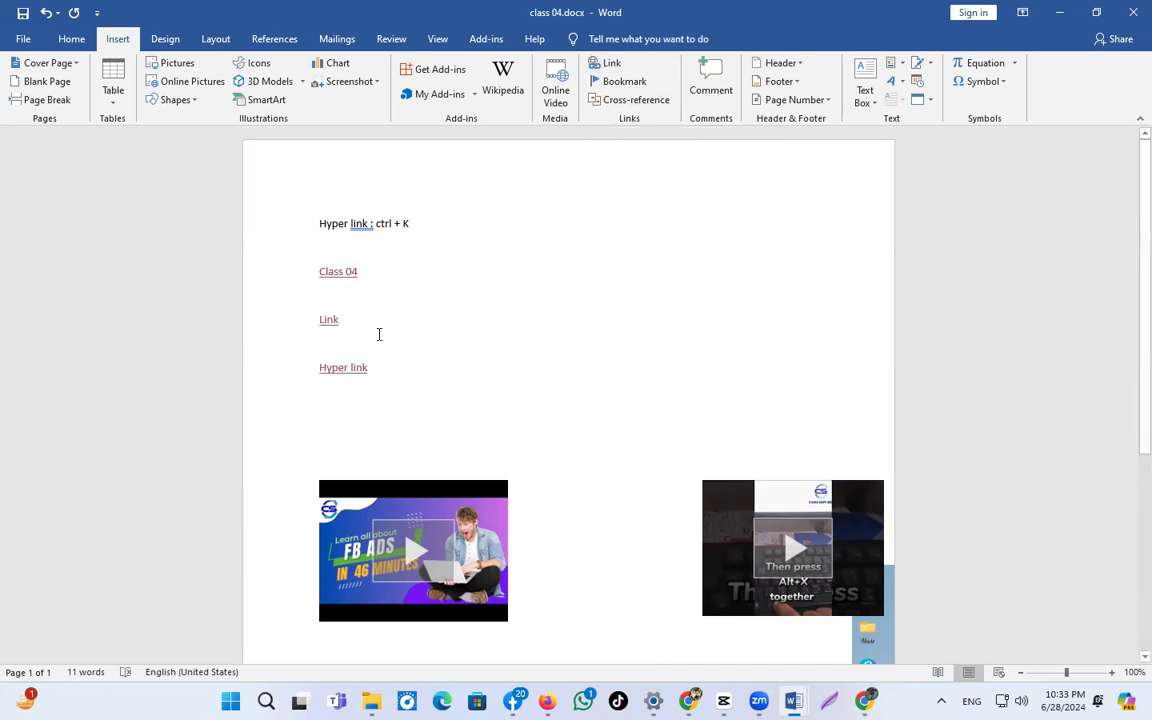
scroll(617, 460, "down", 4)
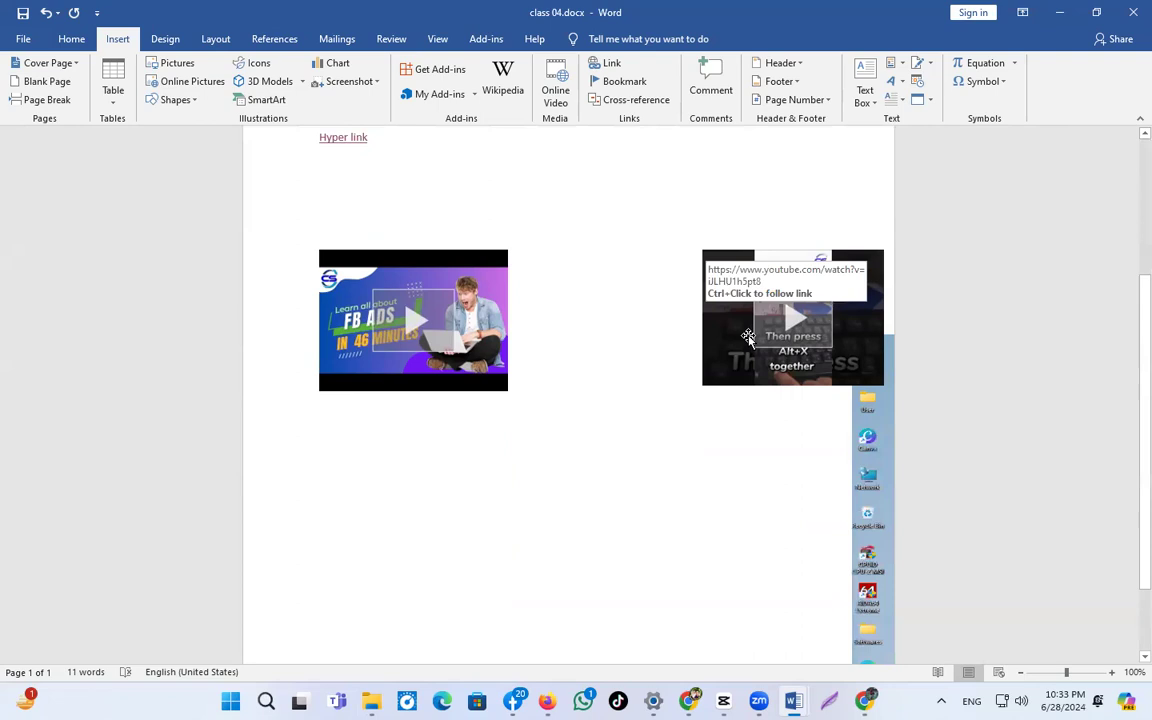
scroll(472, 356, "up", 2)
scroll(472, 356, "up", 3)
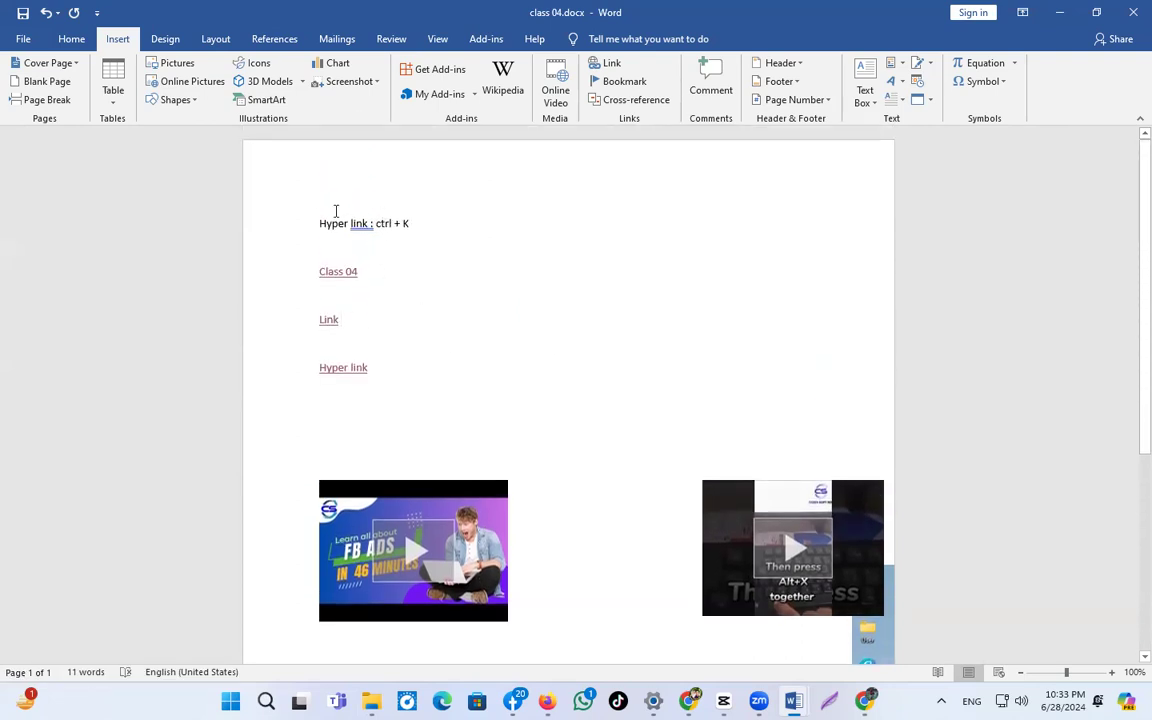
left_click_drag(360, 265, 306, 257)
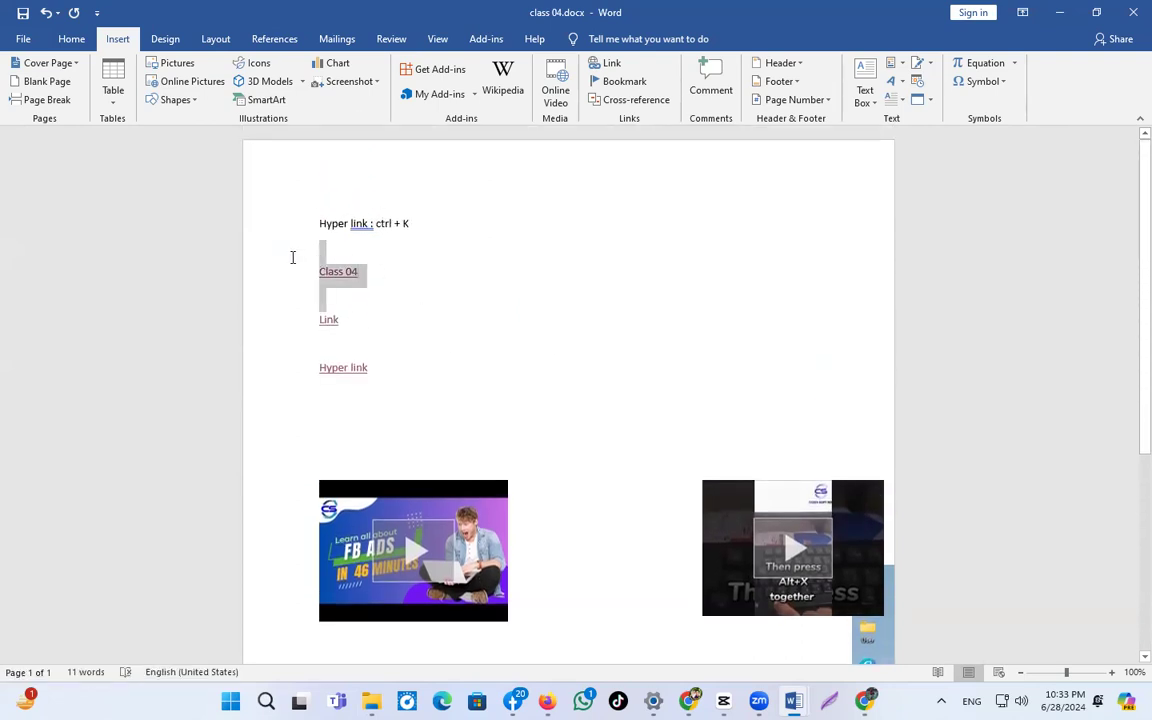
left_click(355, 252)
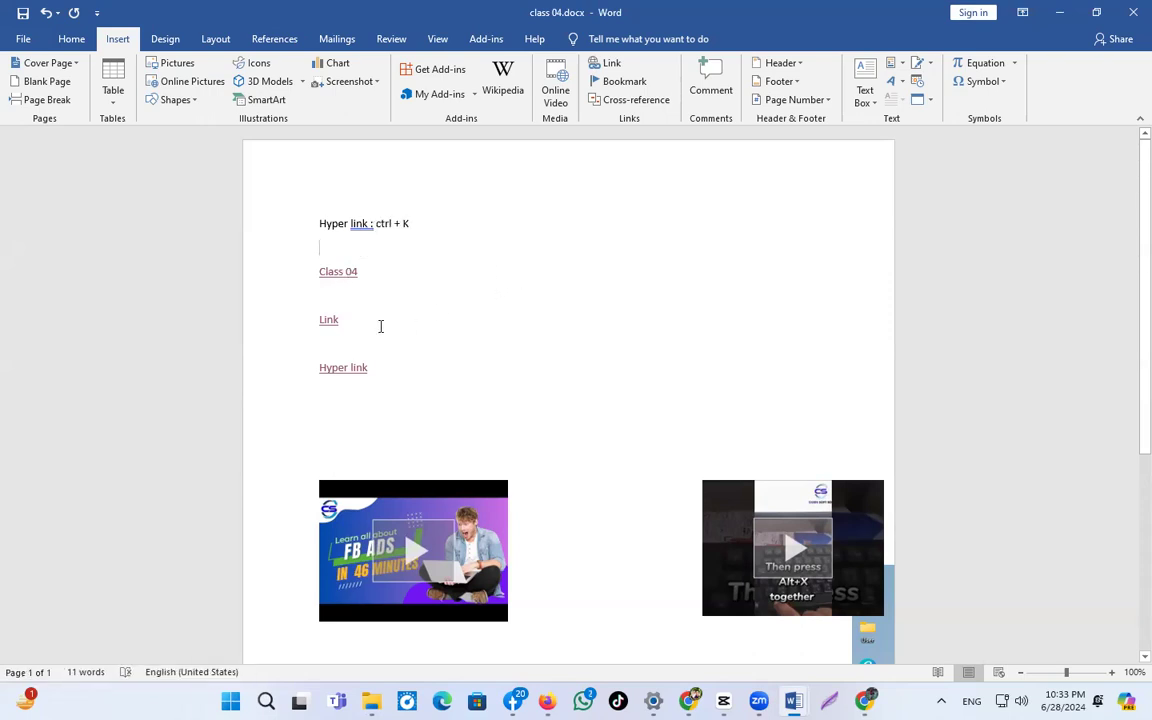
Inspect the hyperlink settings of the Link text, including its existing-file target and address, and close them.
left_click_drag(347, 319, 296, 316)
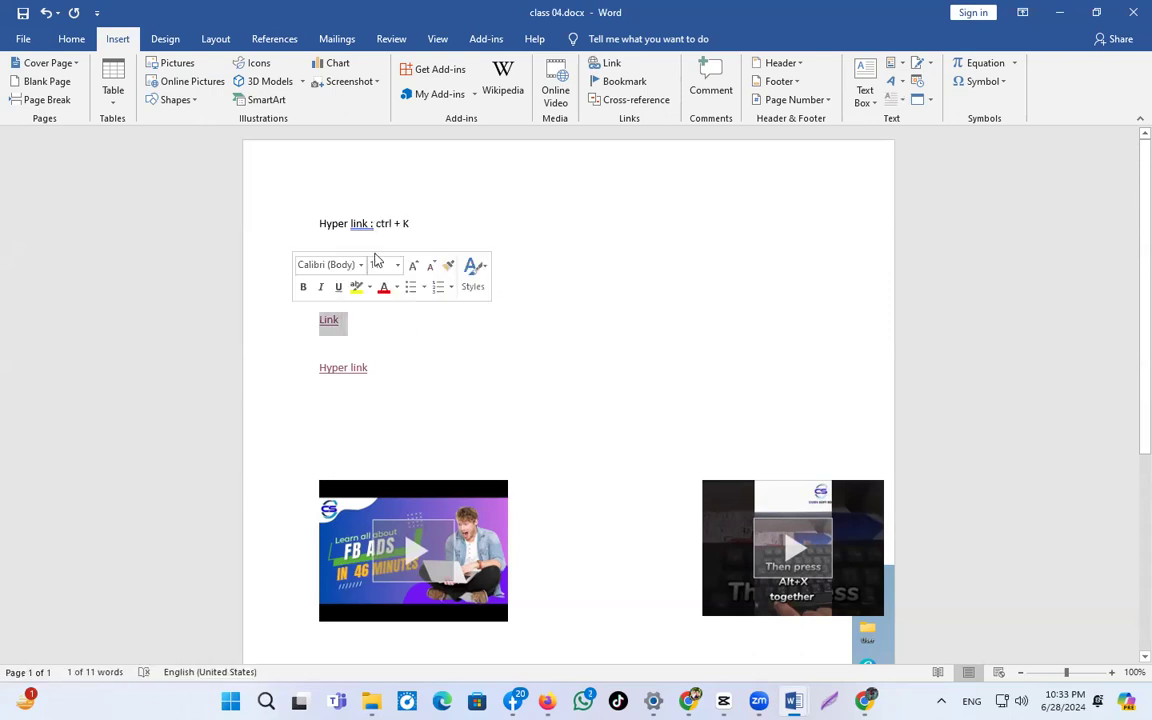
key("ctrl+k")
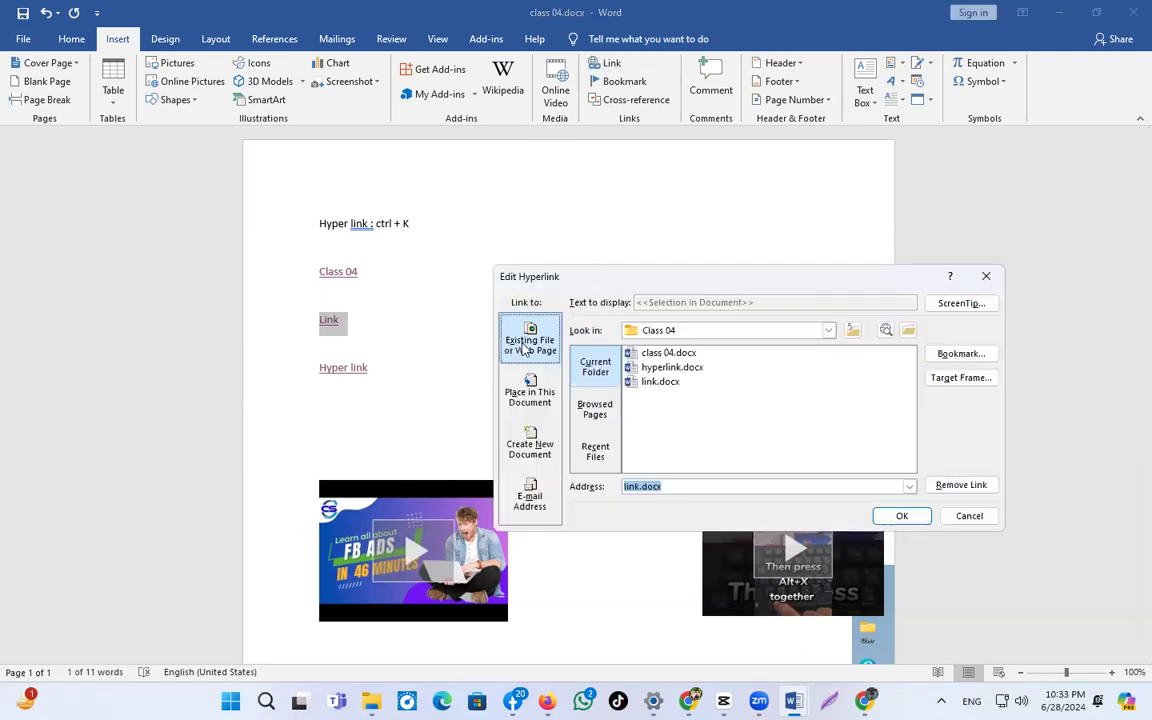
left_click(672, 486)
left_click_drag(672, 486, 585, 482)
left_click(985, 276)
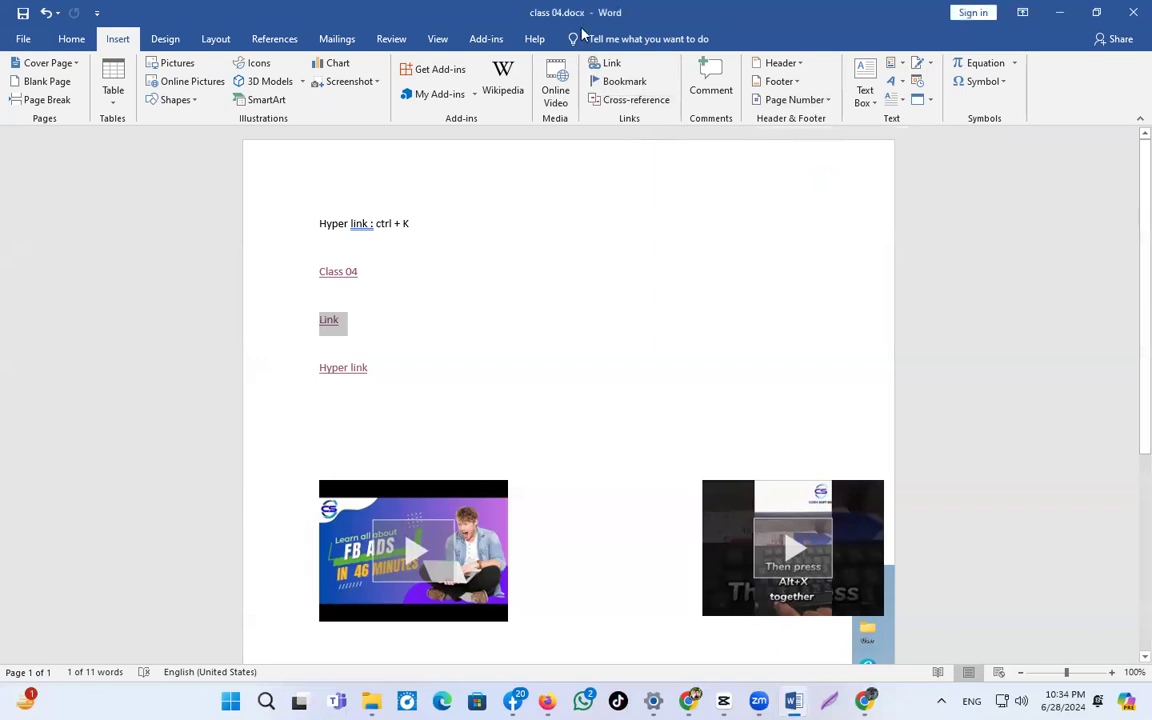
Switch to Chrome, maximize its window and show the Rapidtags YouTube Tag Generator page.
key("alt+Tab")
left_click(253, 28)
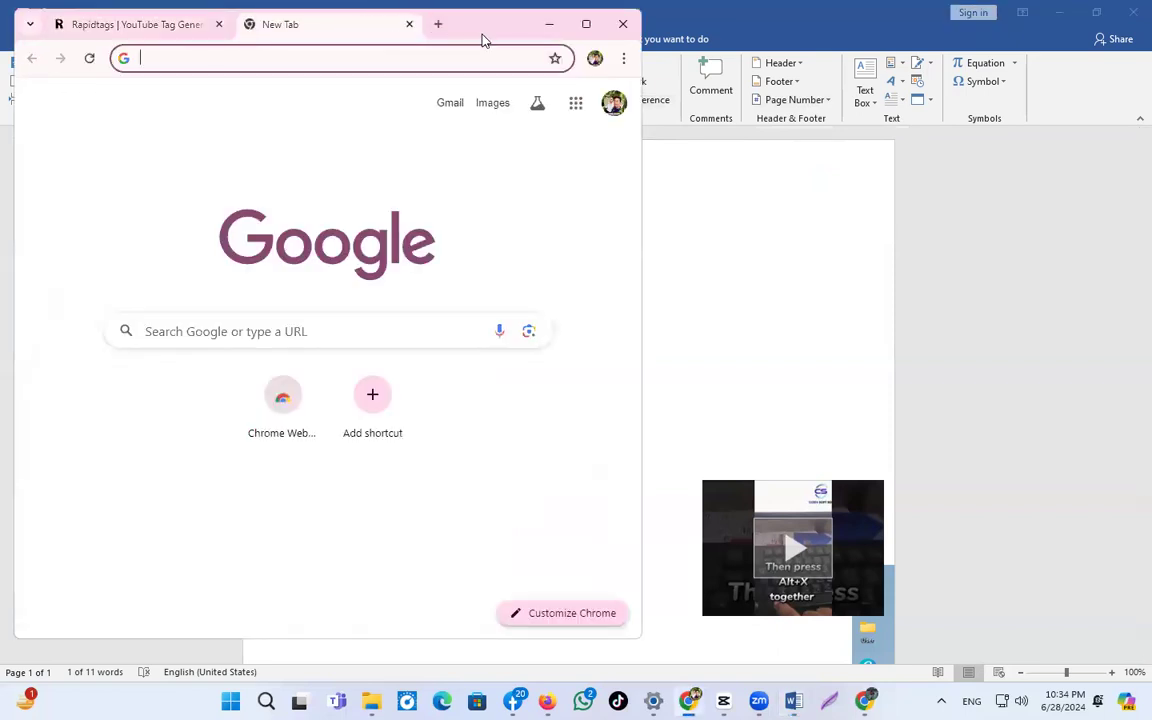
left_click(288, 42)
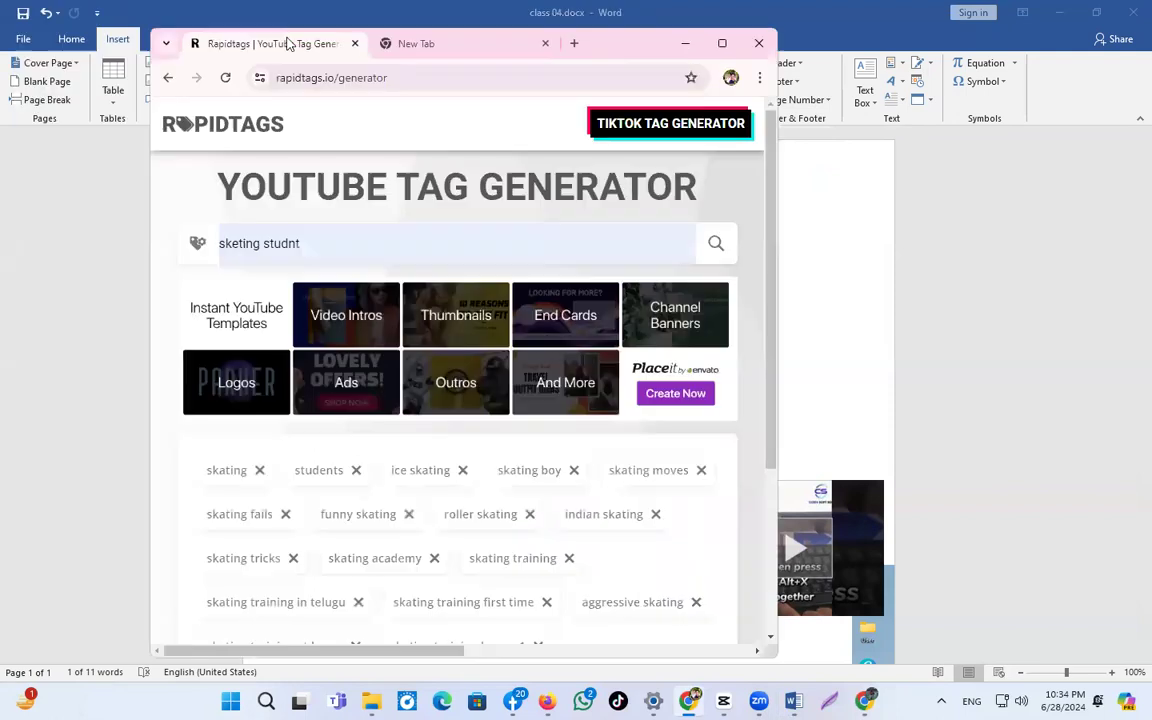
left_click(720, 50)
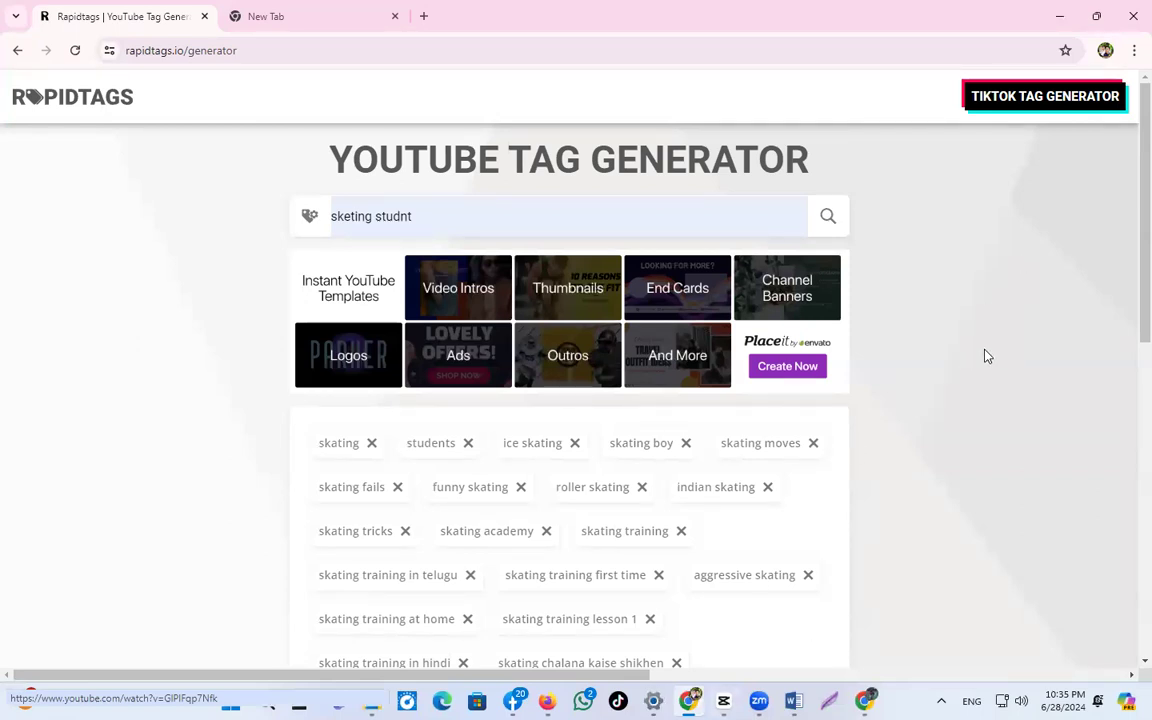
mouse_move(570, 693)
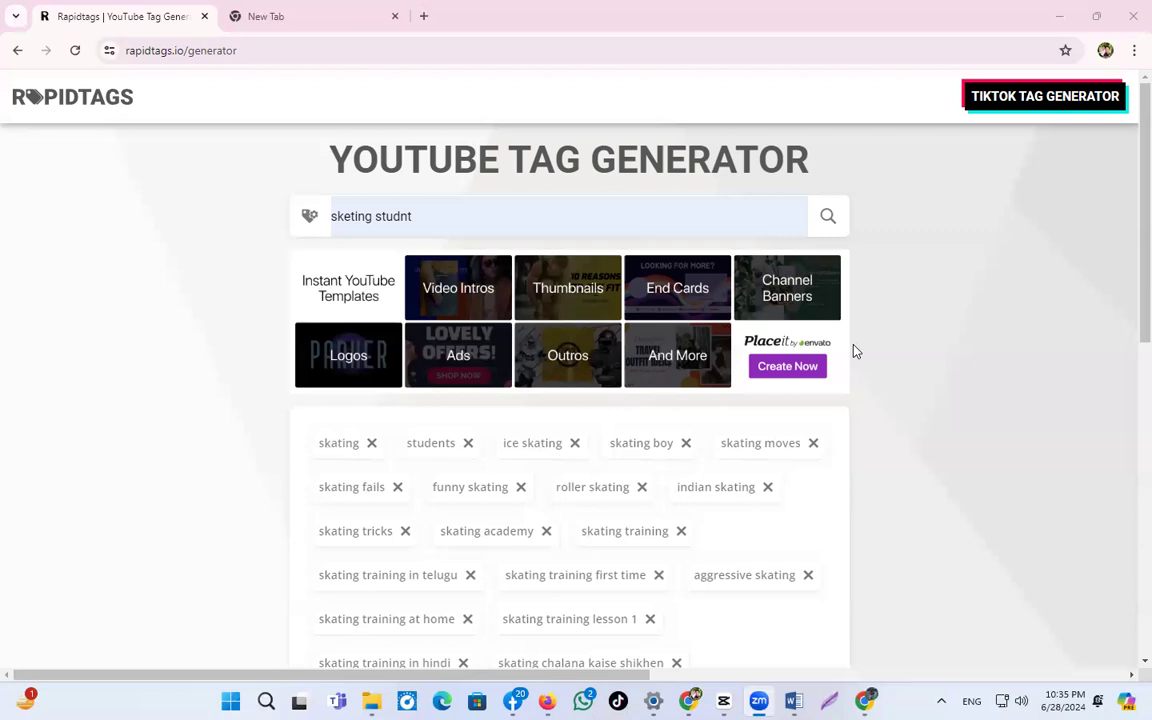
left_click(340, 12)
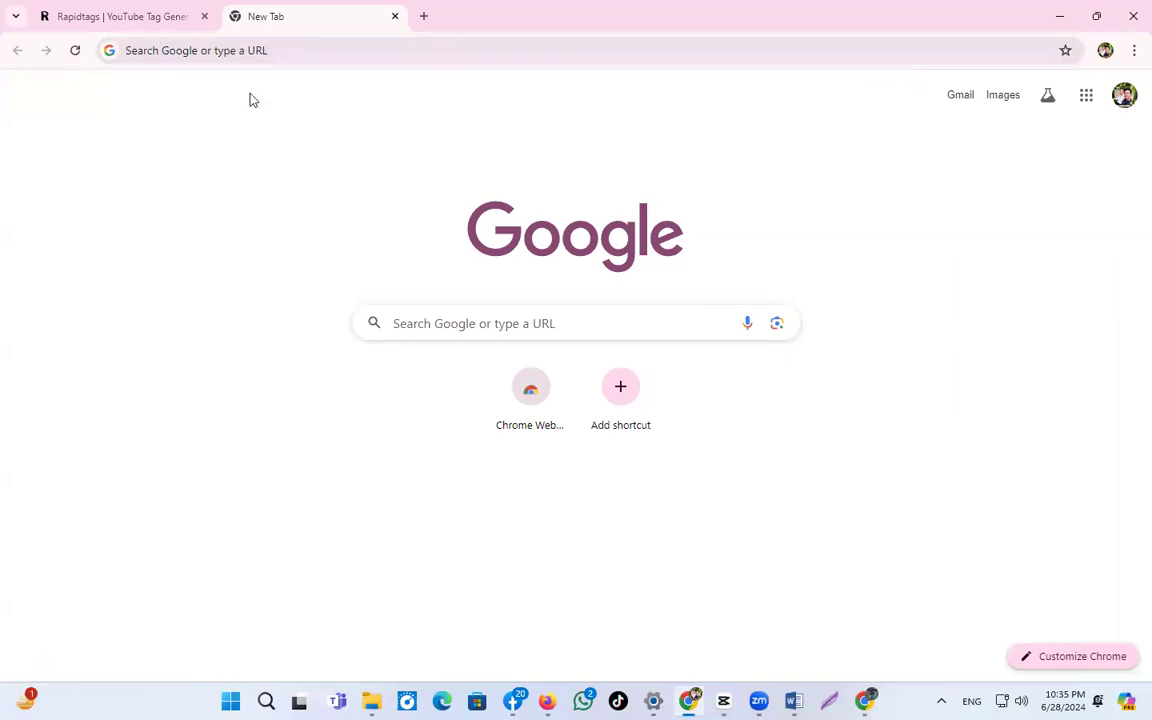
left_click(62, 18)
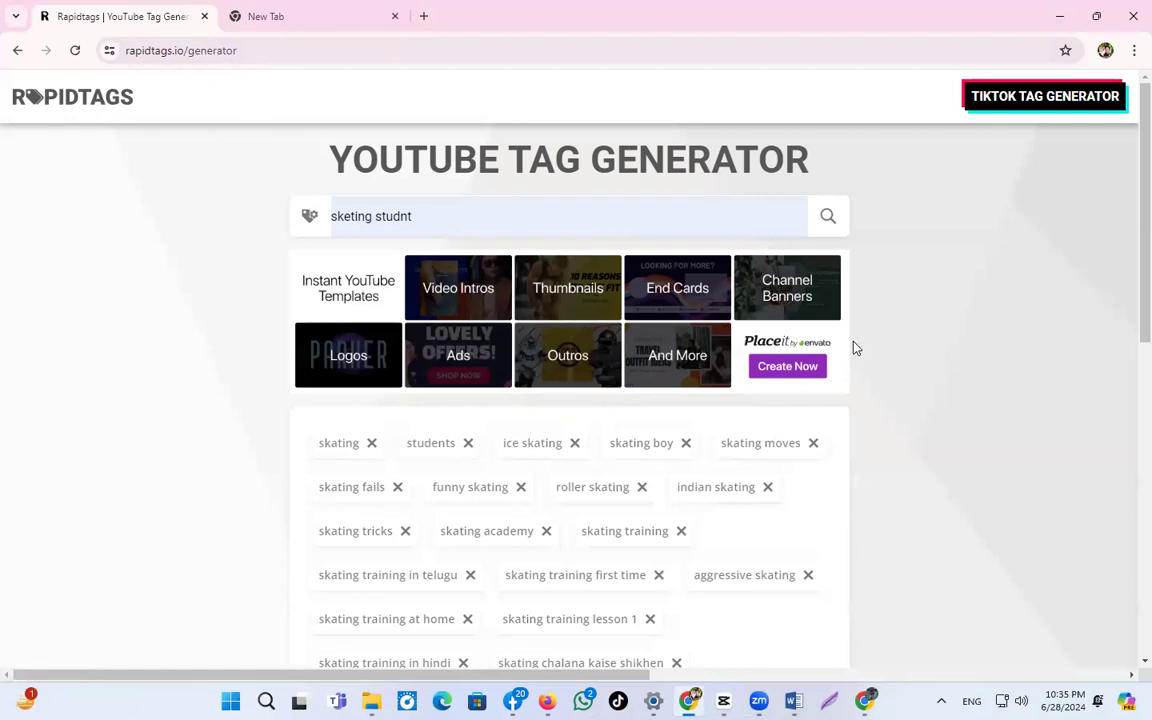
Bookmark the Rapidtags generator page and store it in the Bookmarks bar folder.
key("ctrl+d")
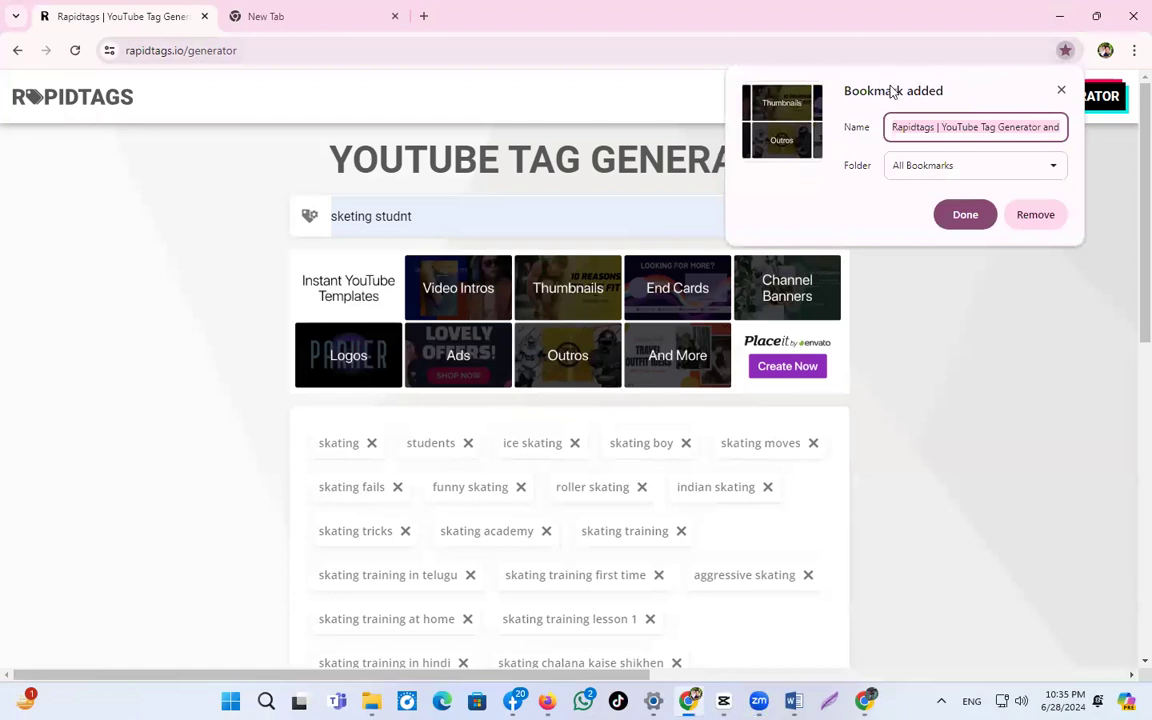
left_click(928, 127)
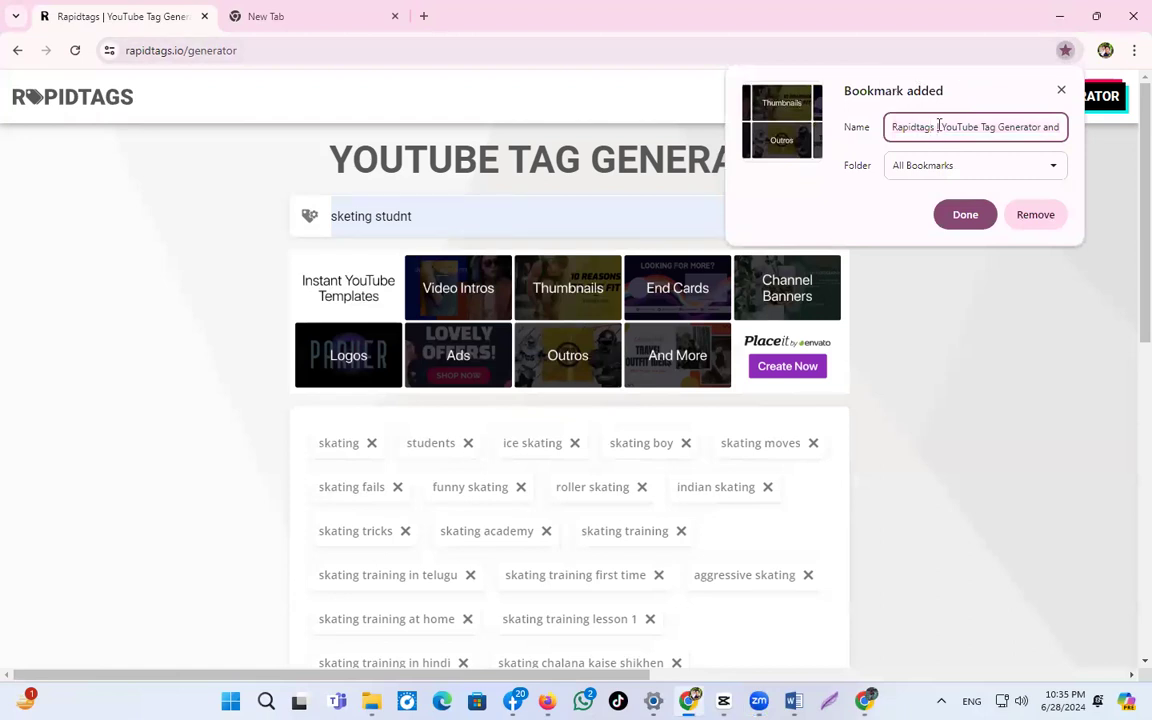
double_click(905, 127)
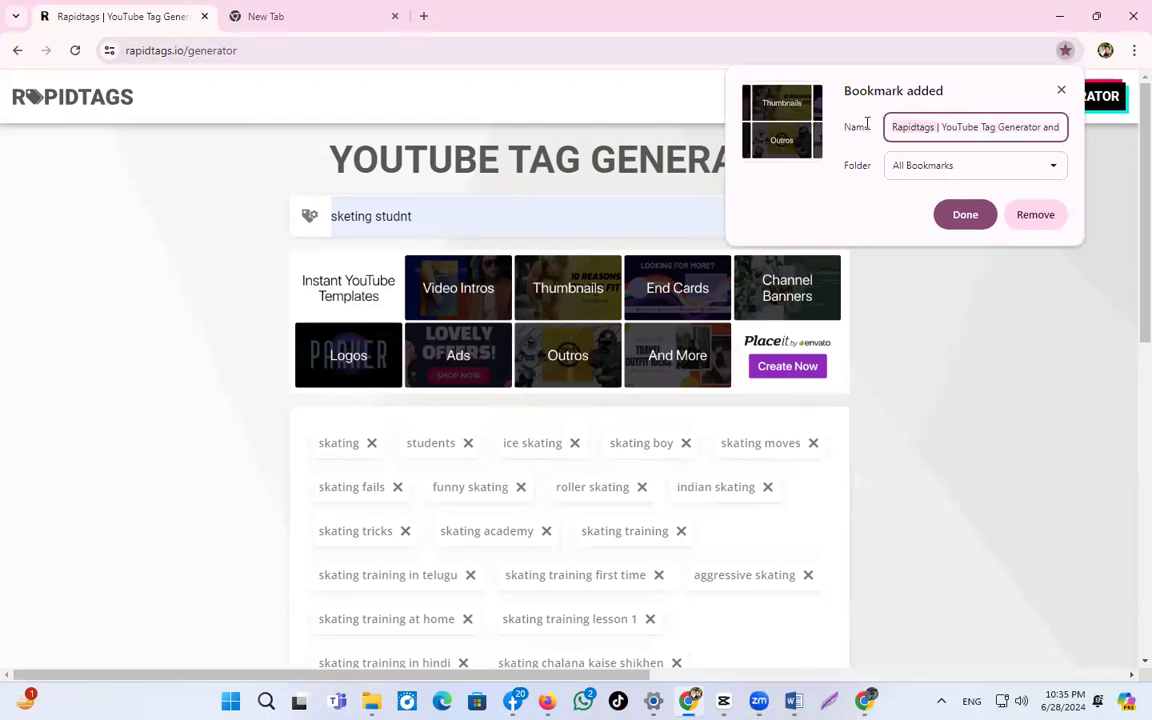
left_click(966, 173)
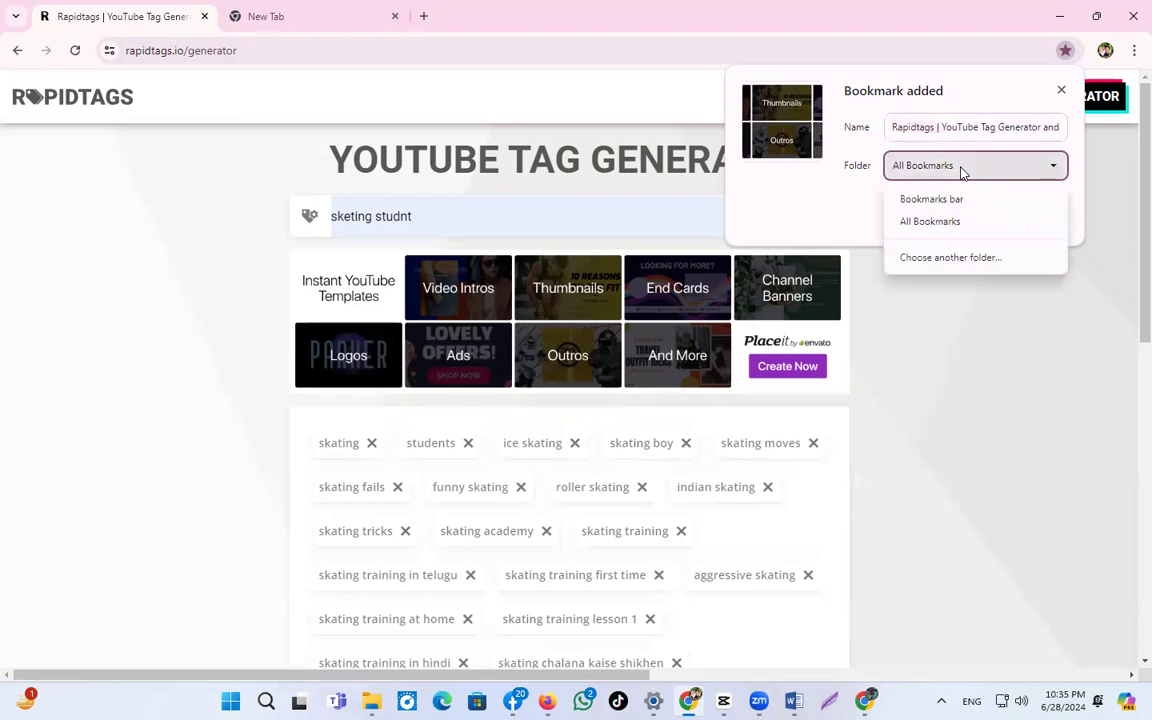
left_click(913, 201)
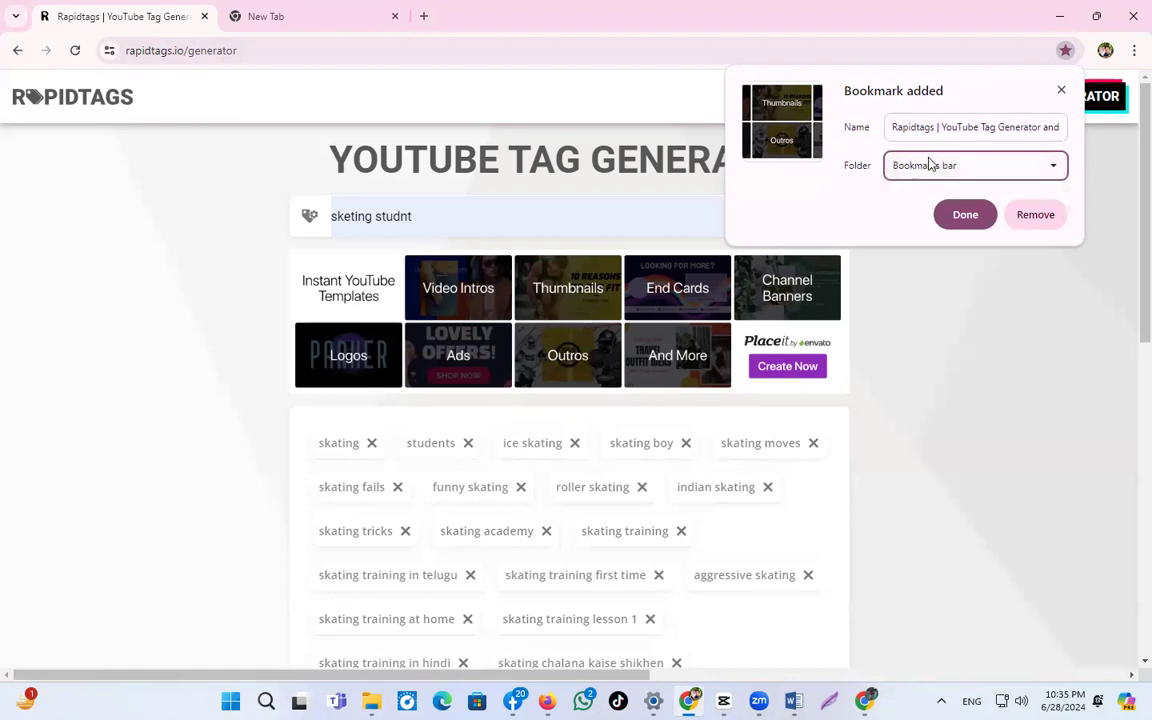
Check for the Rapidtags bookmark on the bookmarks bar of the new tab page.
left_click(318, 24)
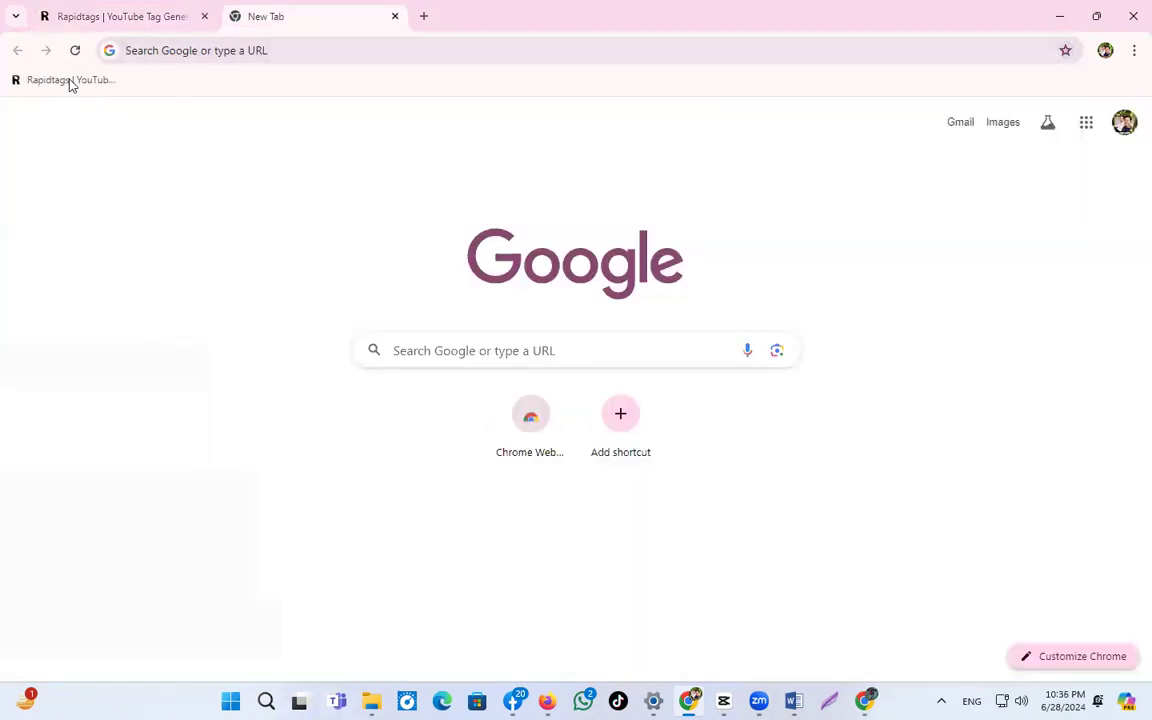
left_click(131, 16)
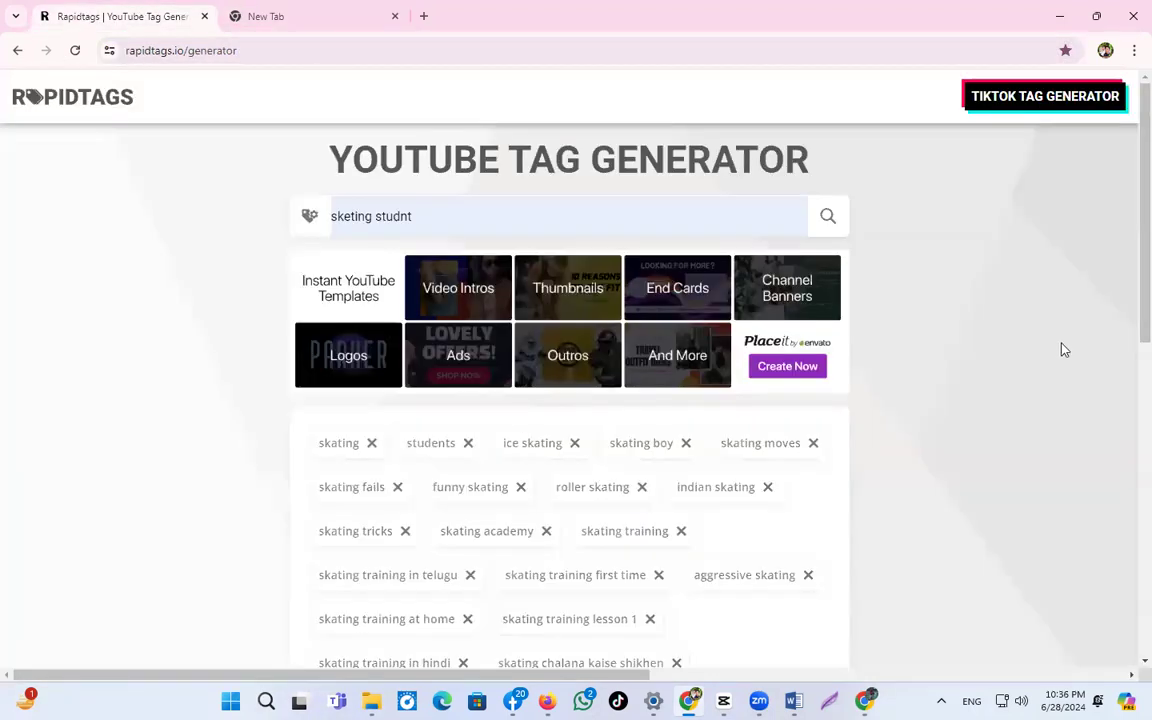
left_click(258, 18)
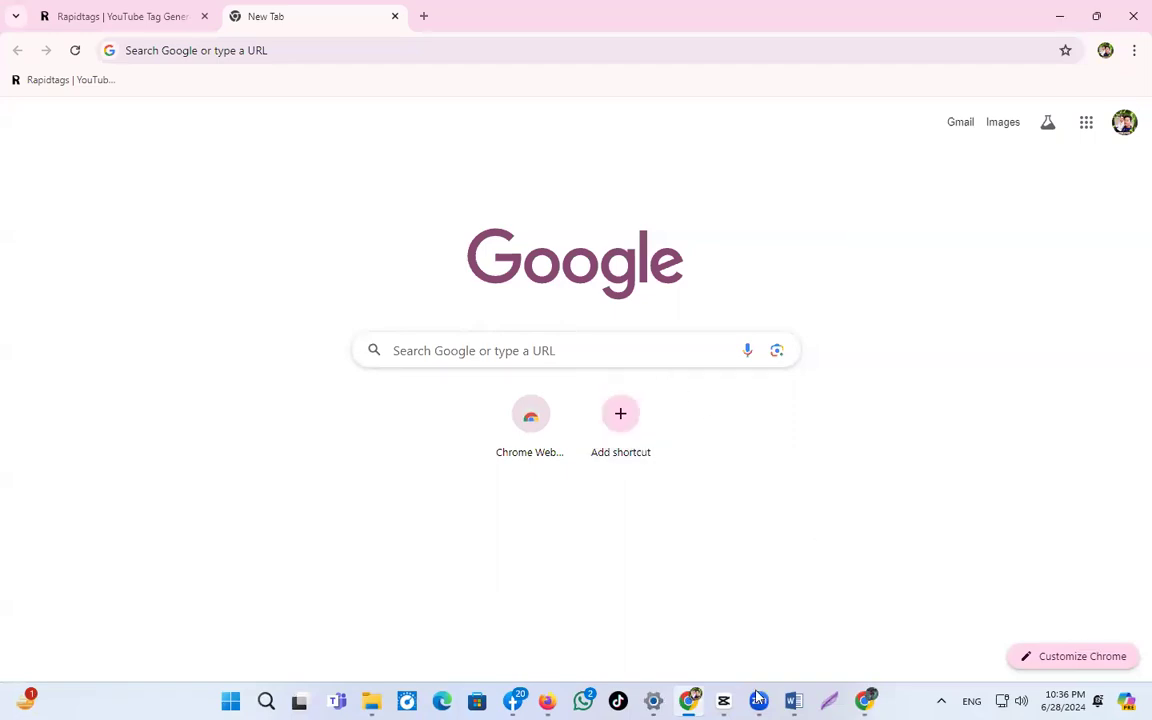
Switch back to class 04.docx in Word and place the cursor at the end of the Link line.
key("alt+Tab")
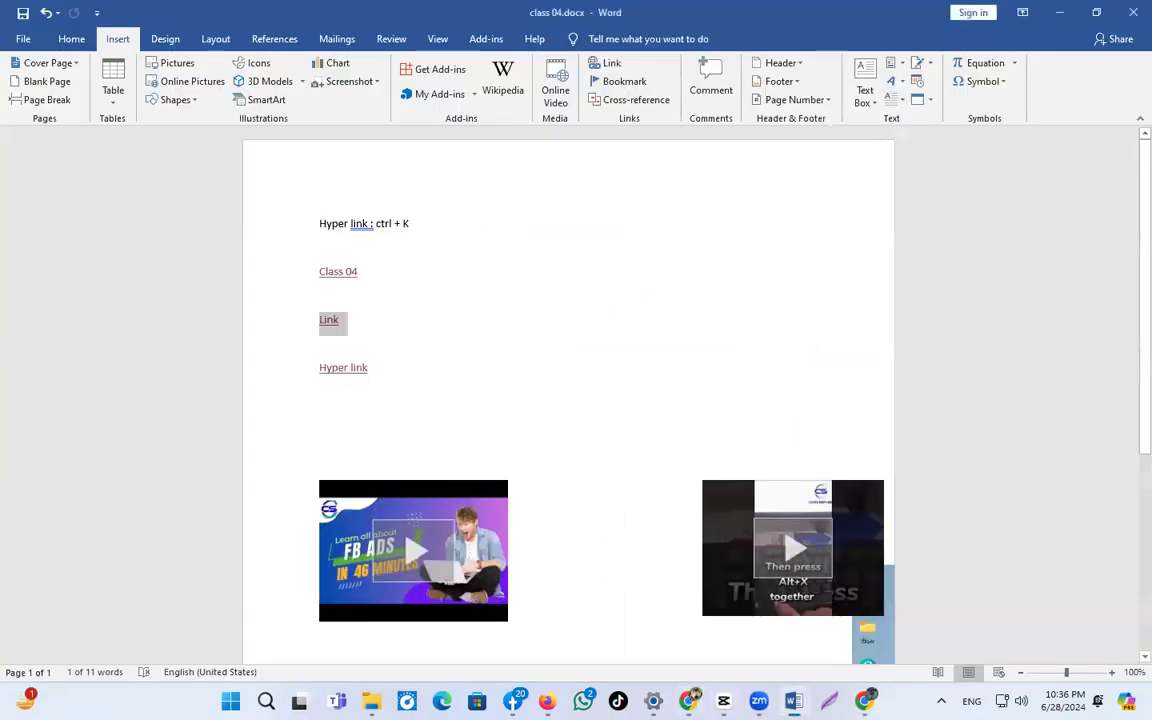
left_click(468, 327)
scroll(640, 494, "down", 7)
scroll(643, 493, "up", 4)
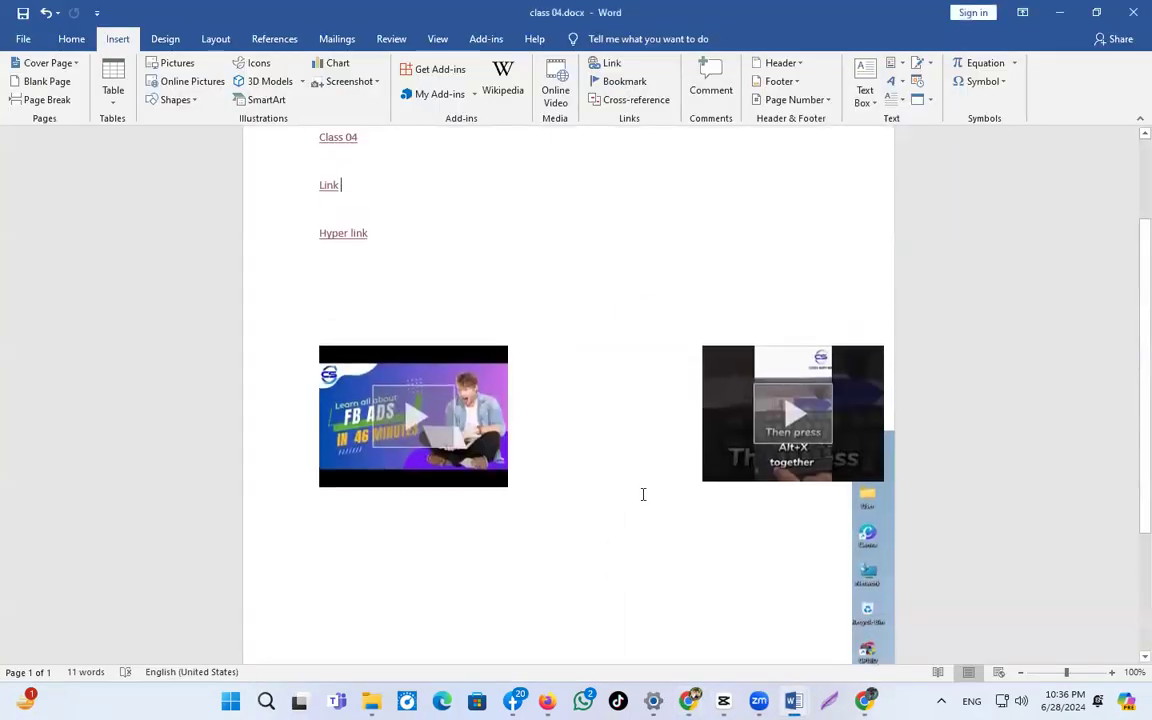
scroll(643, 494, "up", 2)
left_click(712, 501)
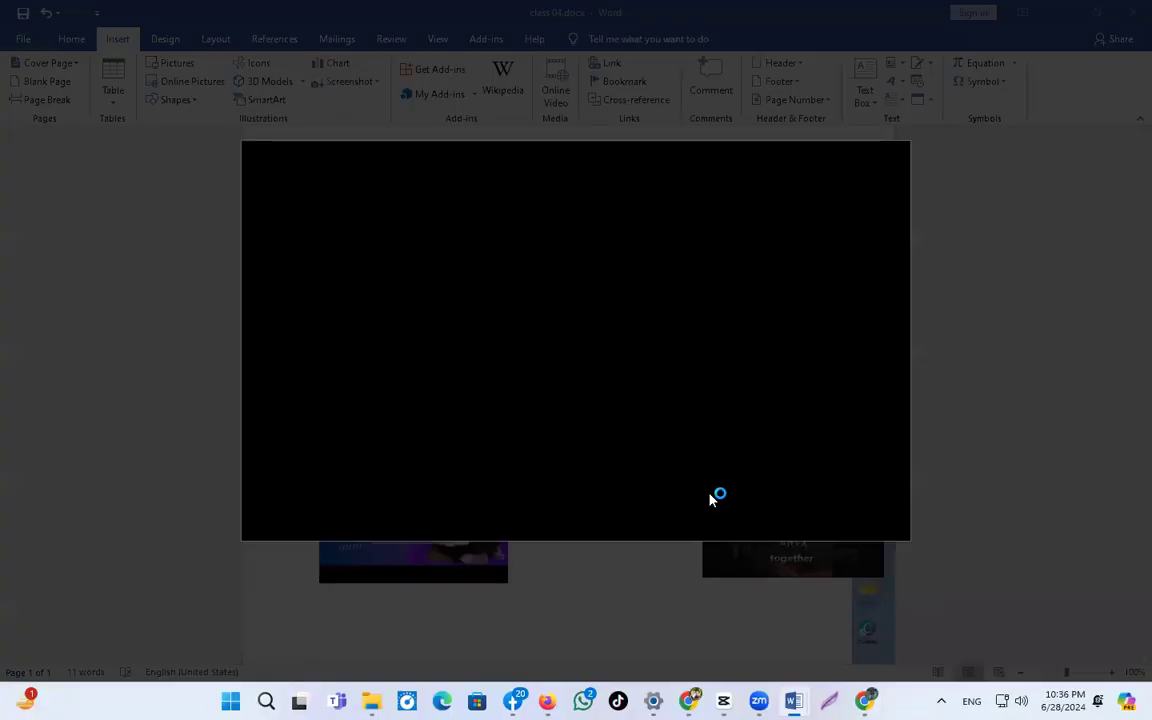
left_click(640, 576)
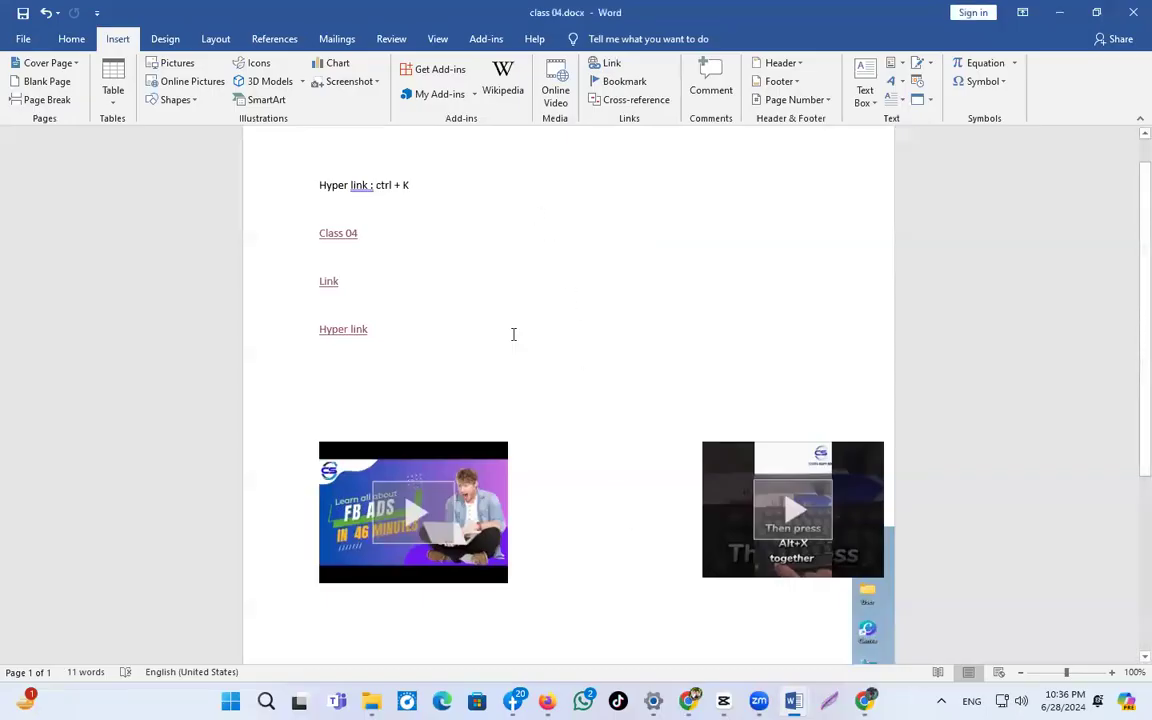
scroll(550, 320, "up", 1)
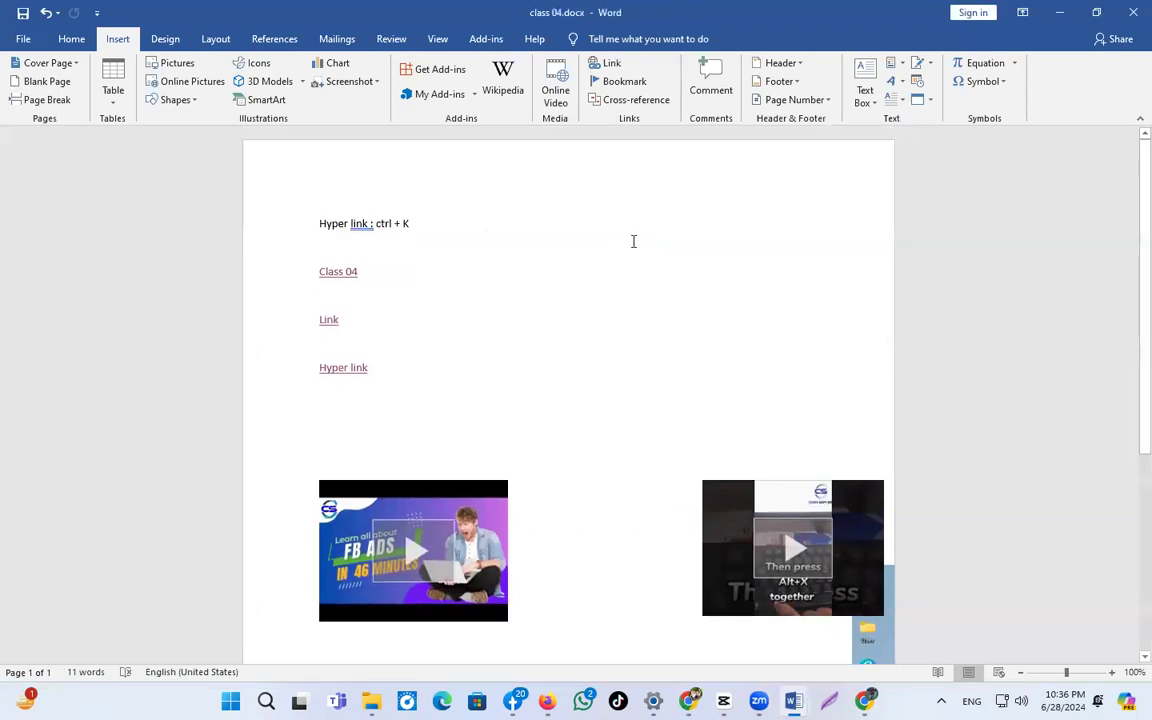
Open the Bookmark dialog for the cursor position and enter "class 04" as the bookmark name.
left_click(622, 81)
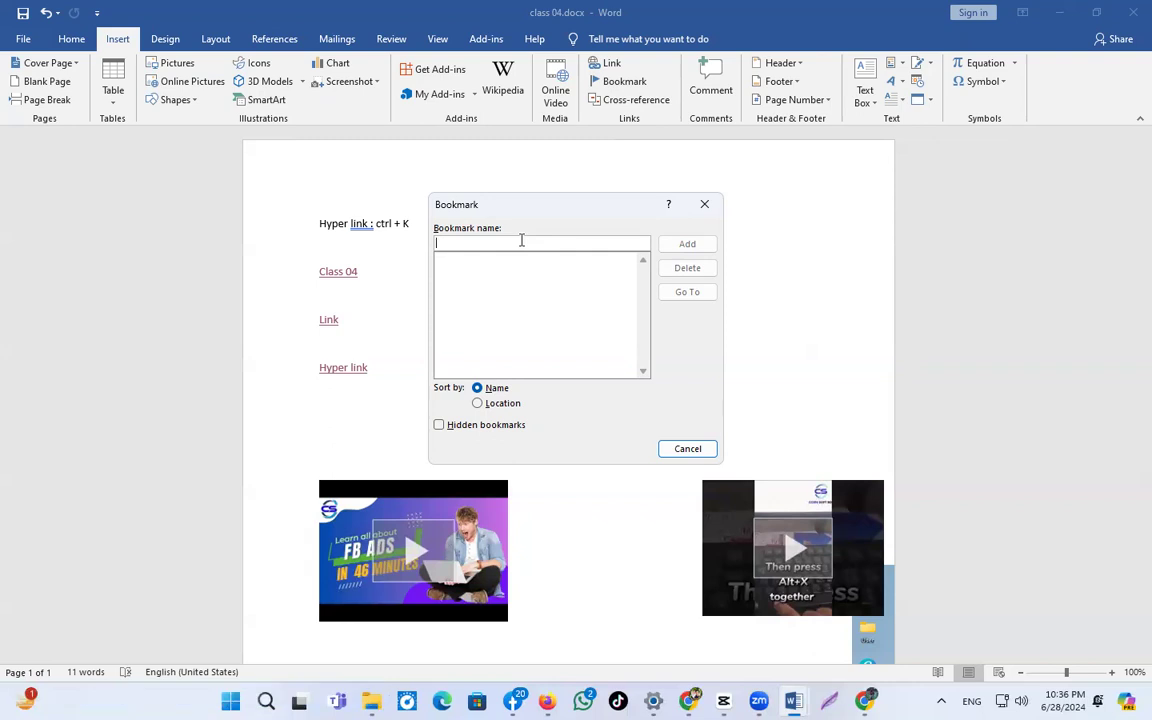
type("class ")
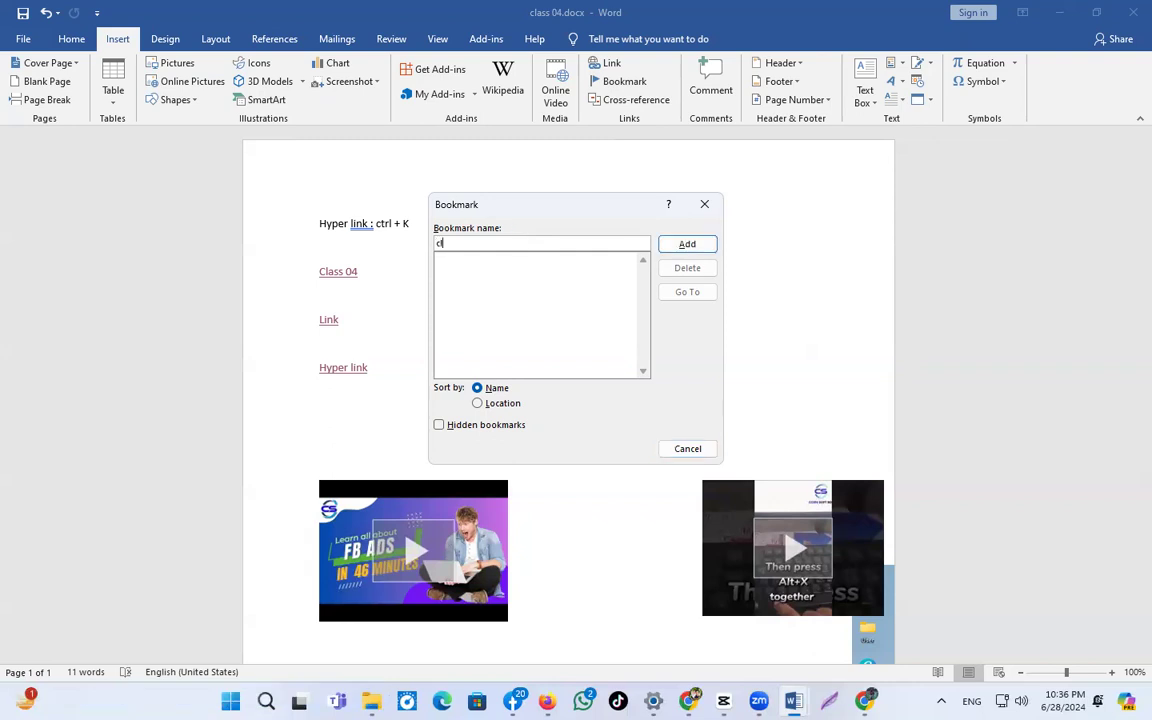
type("04")
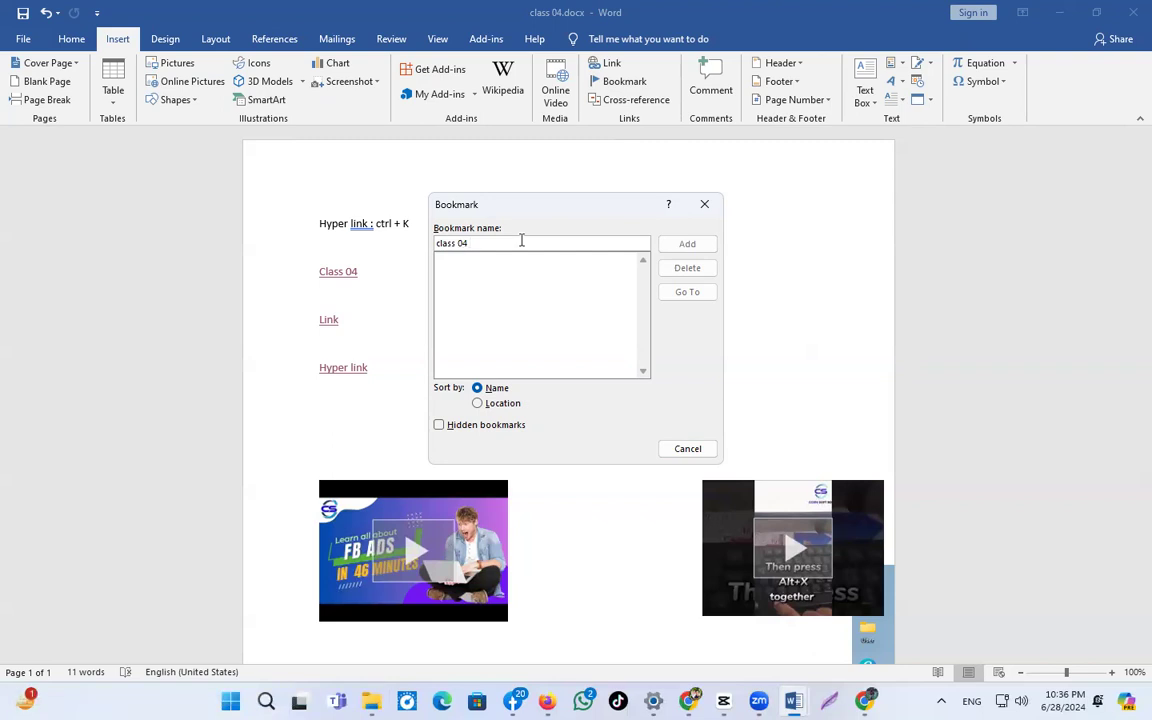
left_click(497, 390)
left_click(499, 325)
Show the hidden bookmarks, inspect the entry _Hlt170506001, and turn their display off again.
left_click(439, 426)
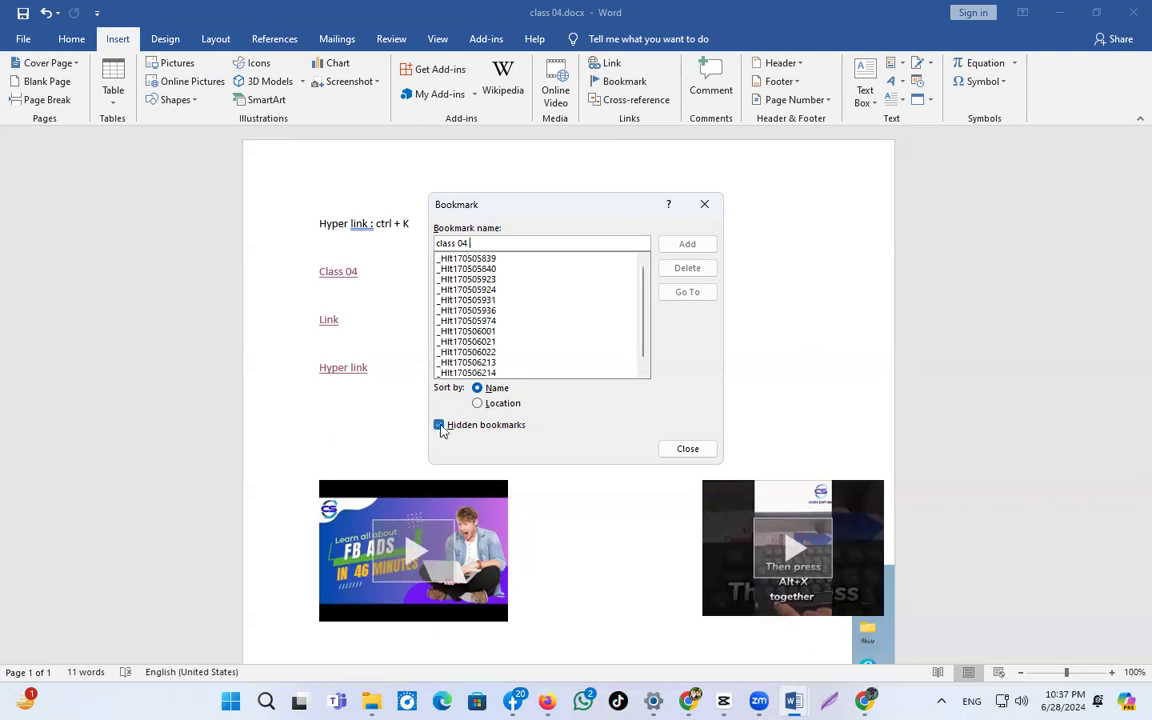
left_click(486, 331)
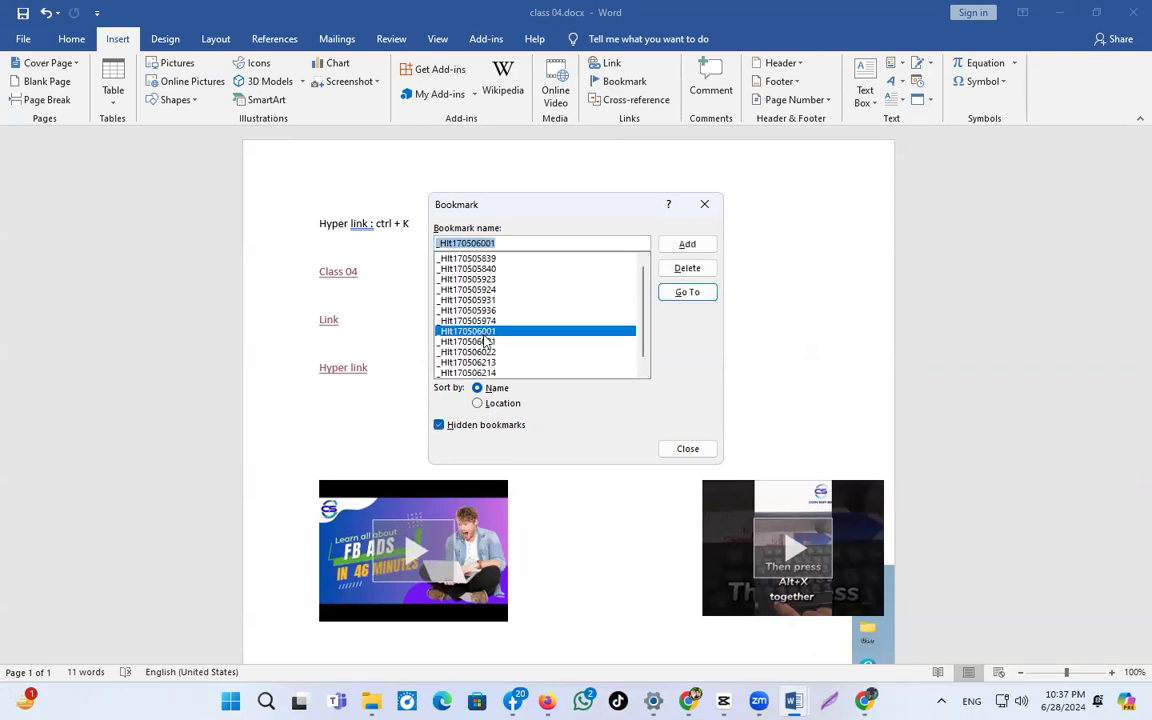
left_click(439, 425)
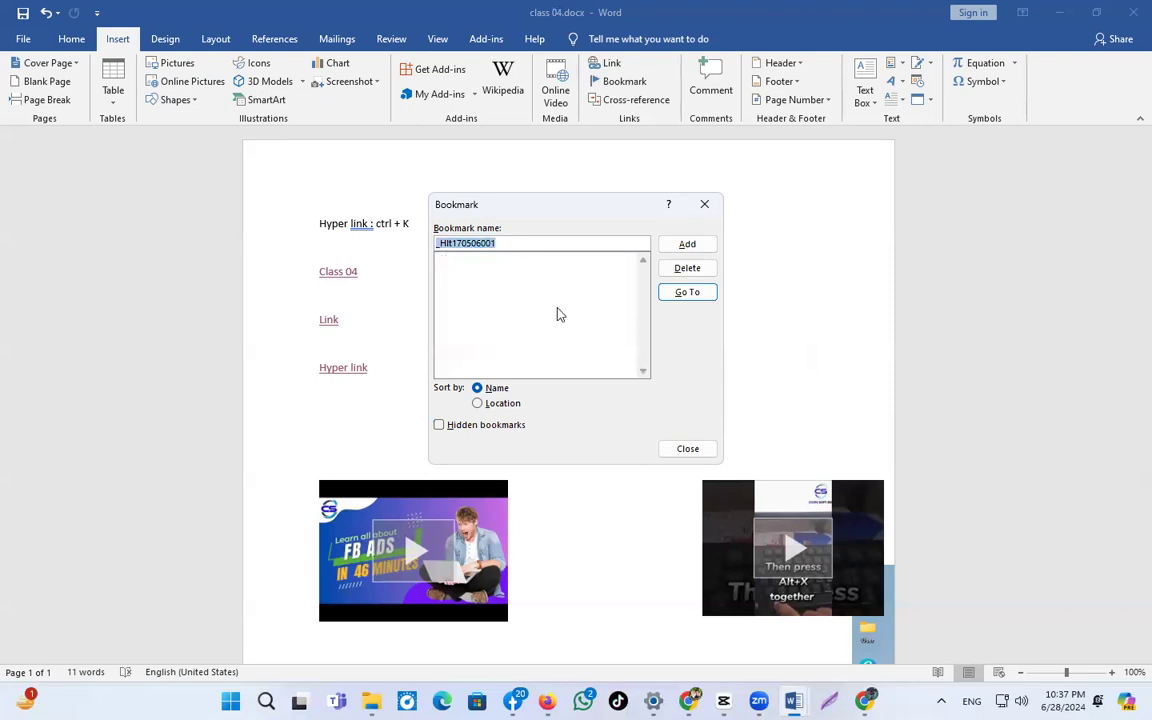
Set the bookmark name to class_04, without spaces, and add the bookmark.
type("dd")
key("BackSpace")
key("BackSpace")
type("s")
key("BackSpace")
type("class 0")
key("BackSpace")
key("BackSpace")
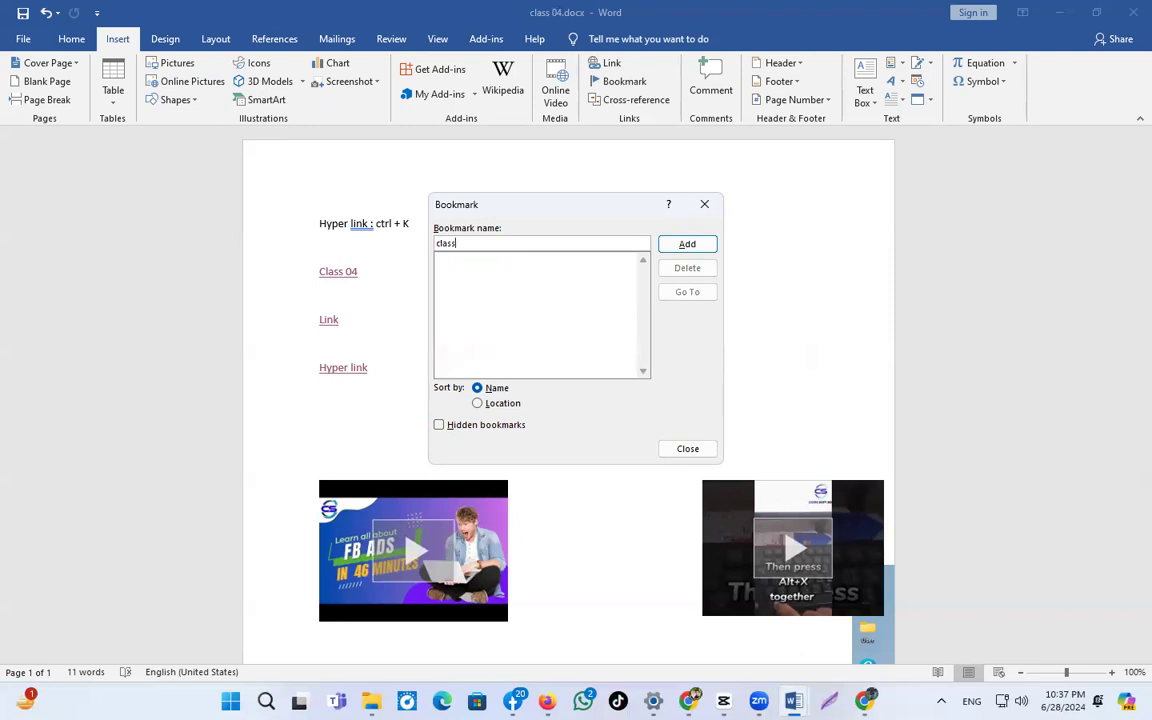
type("0")
type("d")
key("BackSpace")
key("BackSpace")
type("_04")
left_click(668, 246)
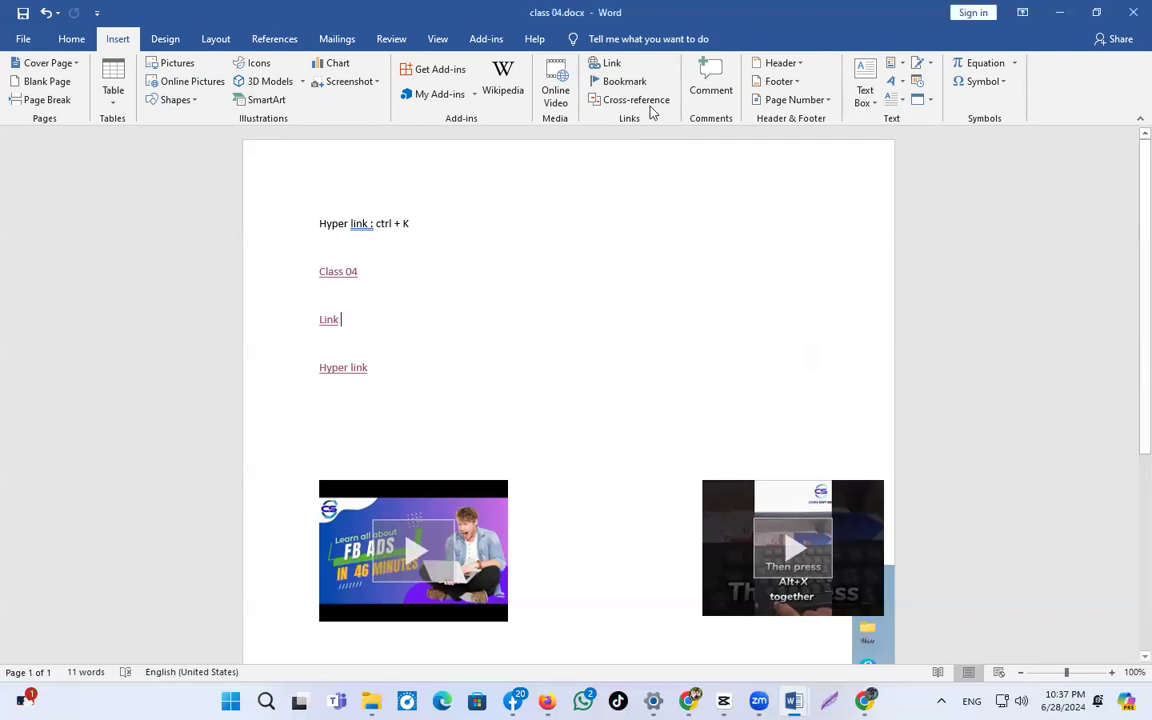
Reopen the Bookmark dialog and go to the class_04 bookmark in the document.
left_click(617, 83)
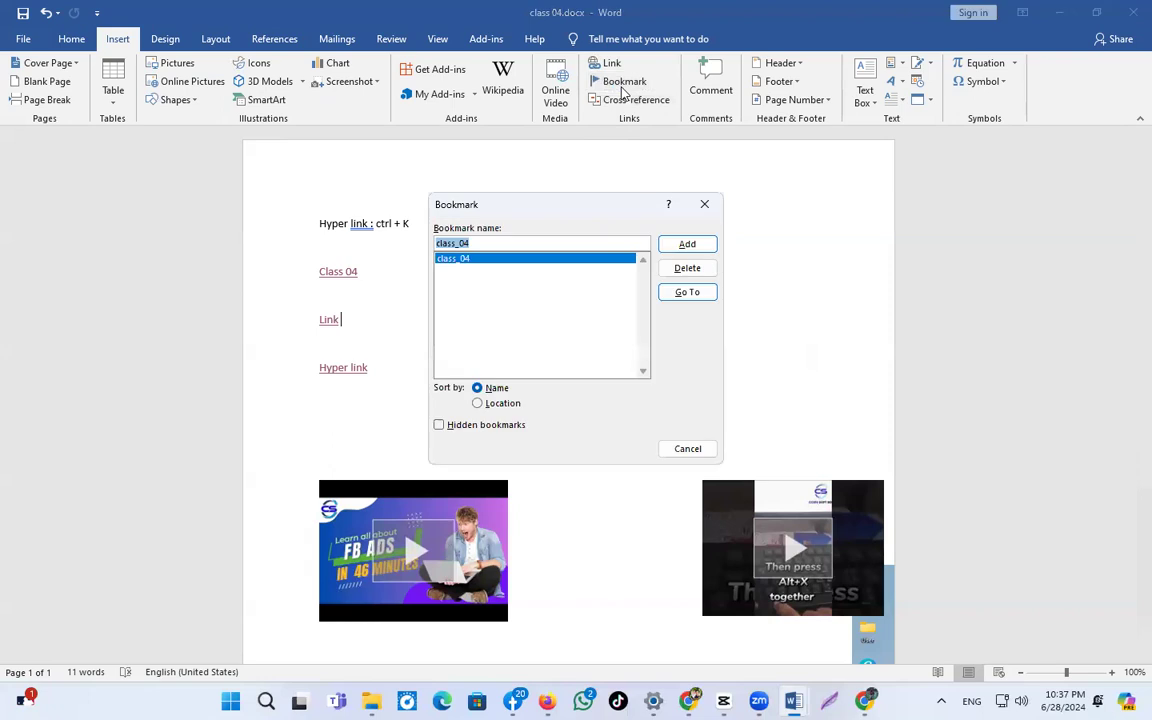
double_click(510, 260)
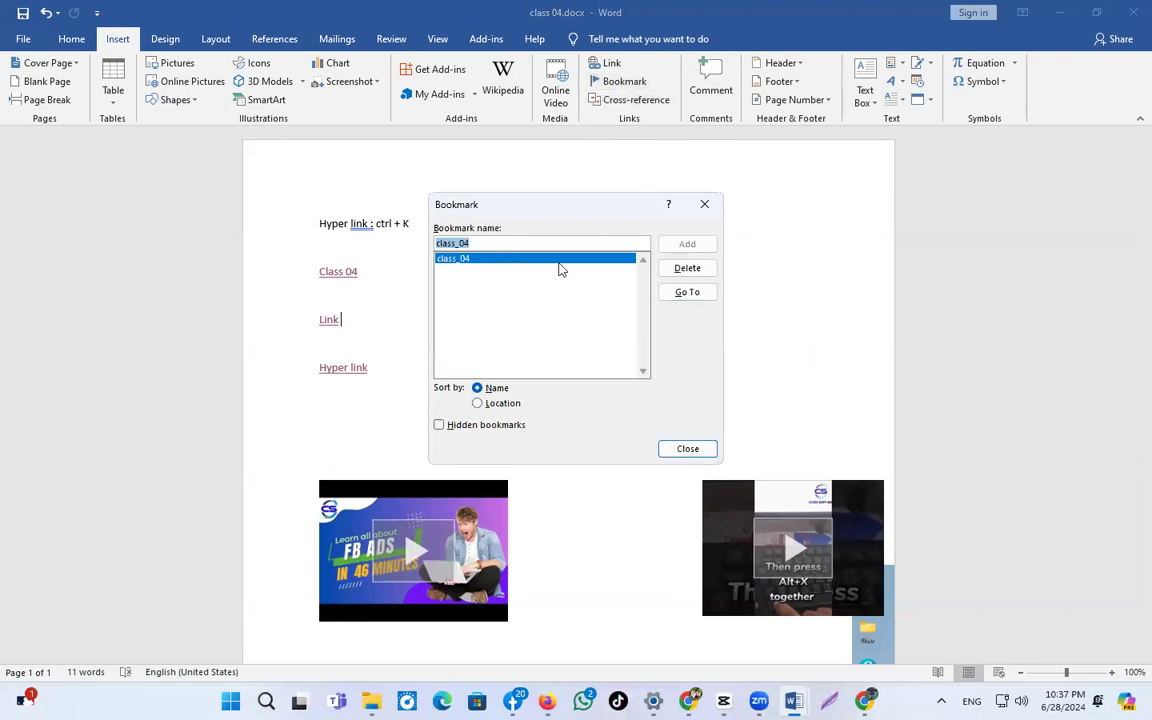
left_click(510, 244)
left_click(645, 173)
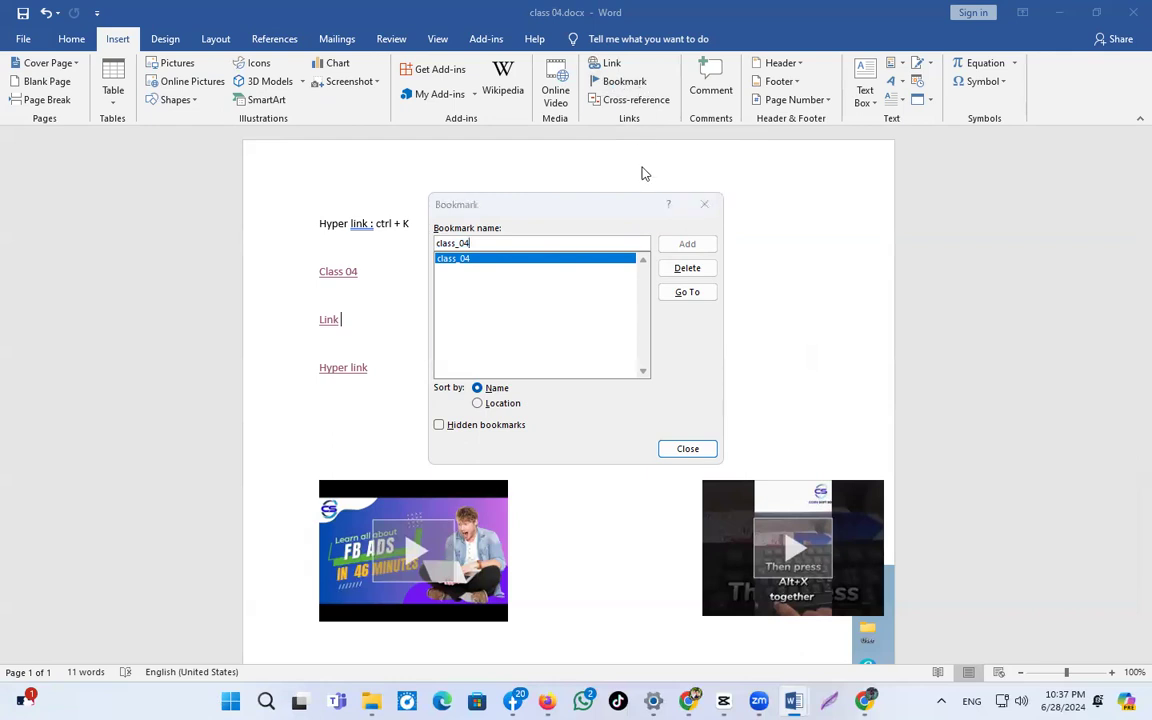
left_click(672, 293)
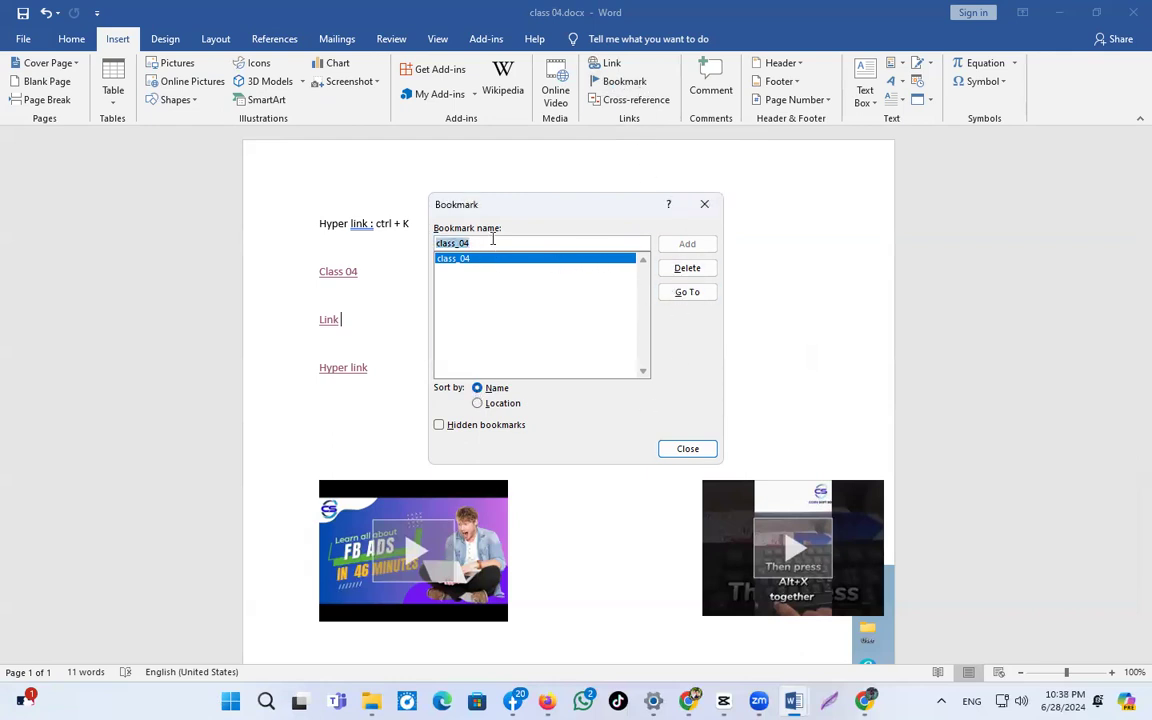
Replace the bookmark name with class05 and add it as a second bookmark.
key("BackSpace")
type("c")
key("BackSpace")
type("cl")
key("BackSpace")
key("BackSpace")
type("c")
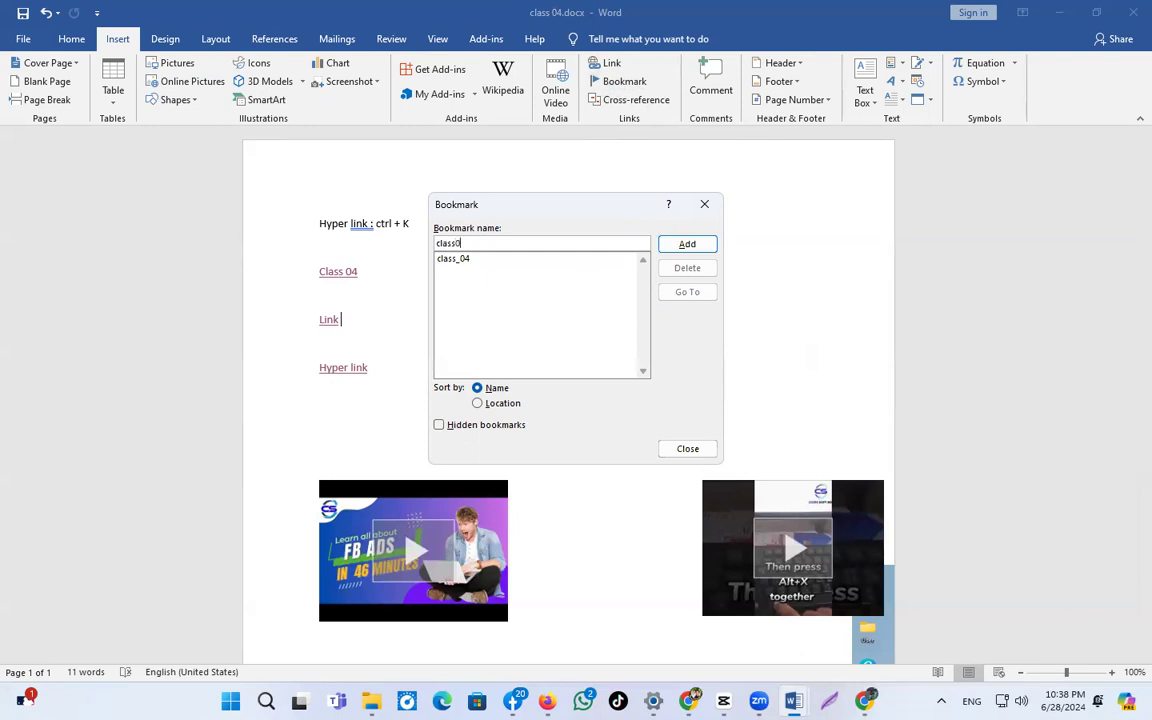
left_click(684, 245)
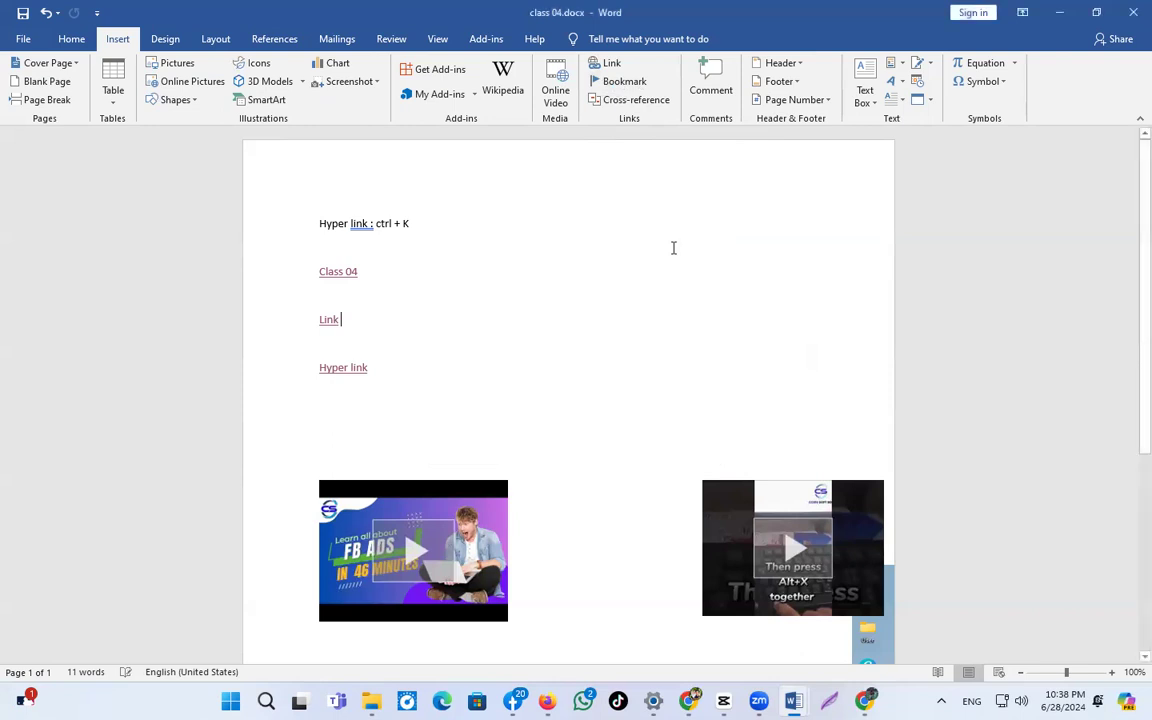
Reopen the Bookmark dialog to check the list of saved bookmarks, and close it.
left_click(620, 82)
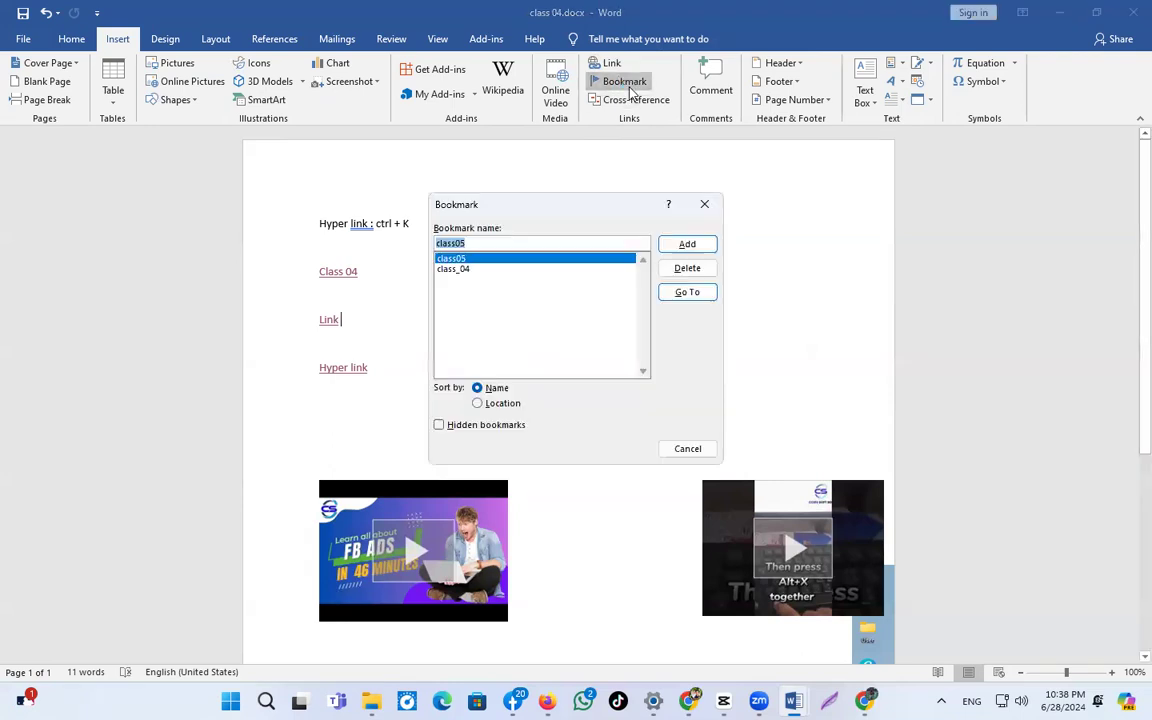
left_click(494, 244)
left_click(704, 204)
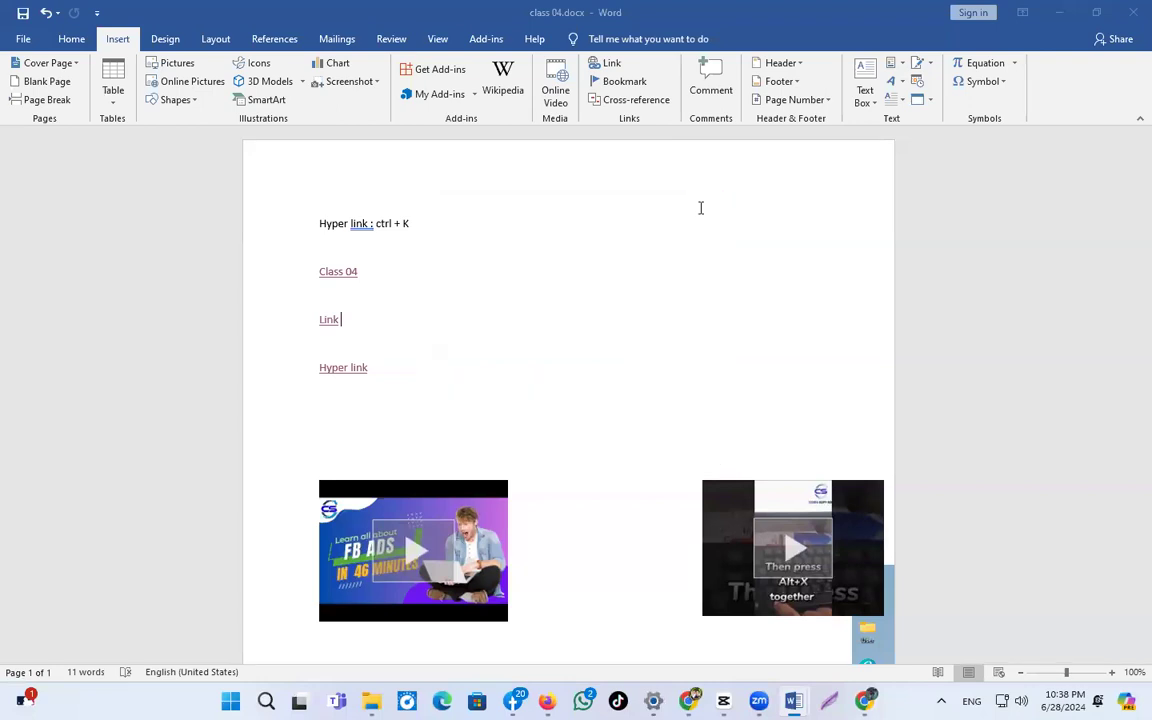
Explore the Cross-reference options with Heading as the reference type and Page number as the reference, and close the dialog without inserting.
left_click(608, 101)
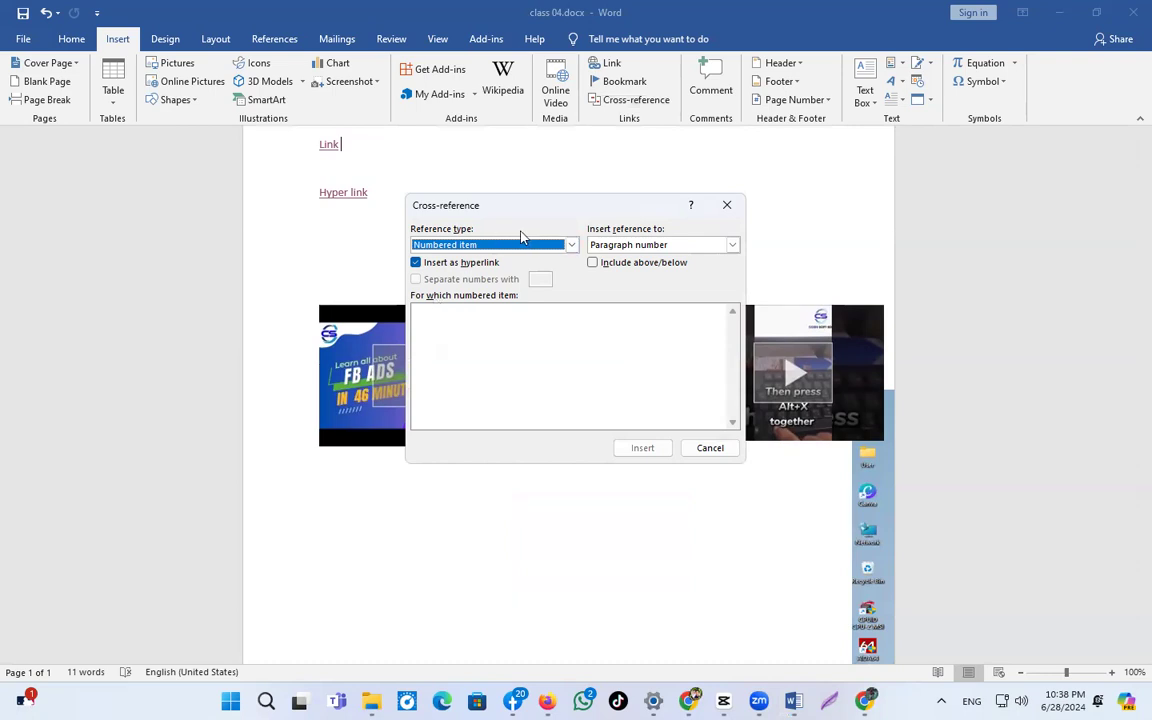
left_click(570, 245)
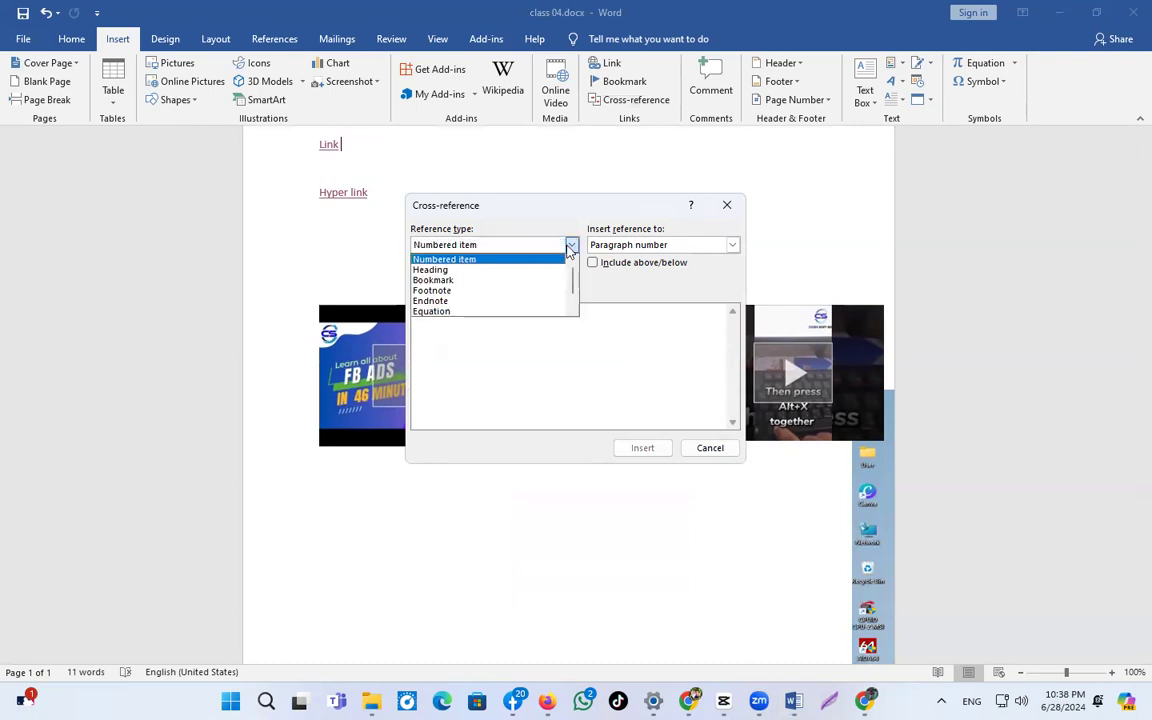
left_click(527, 274)
left_click(612, 245)
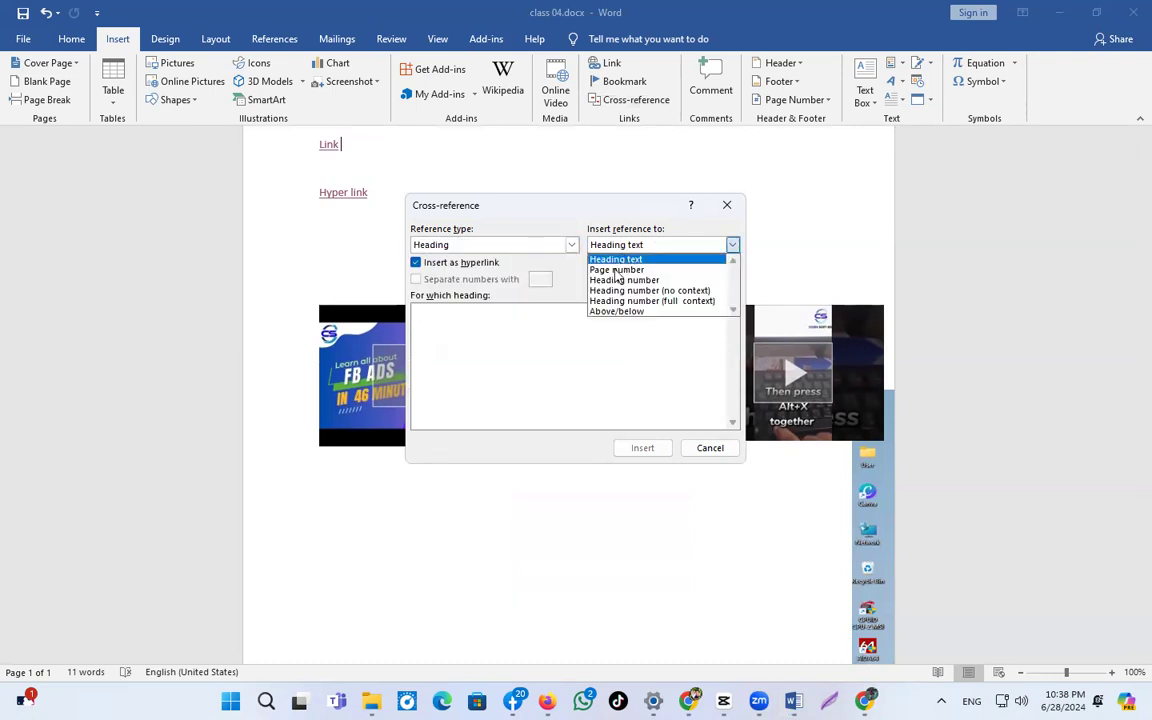
left_click(613, 271)
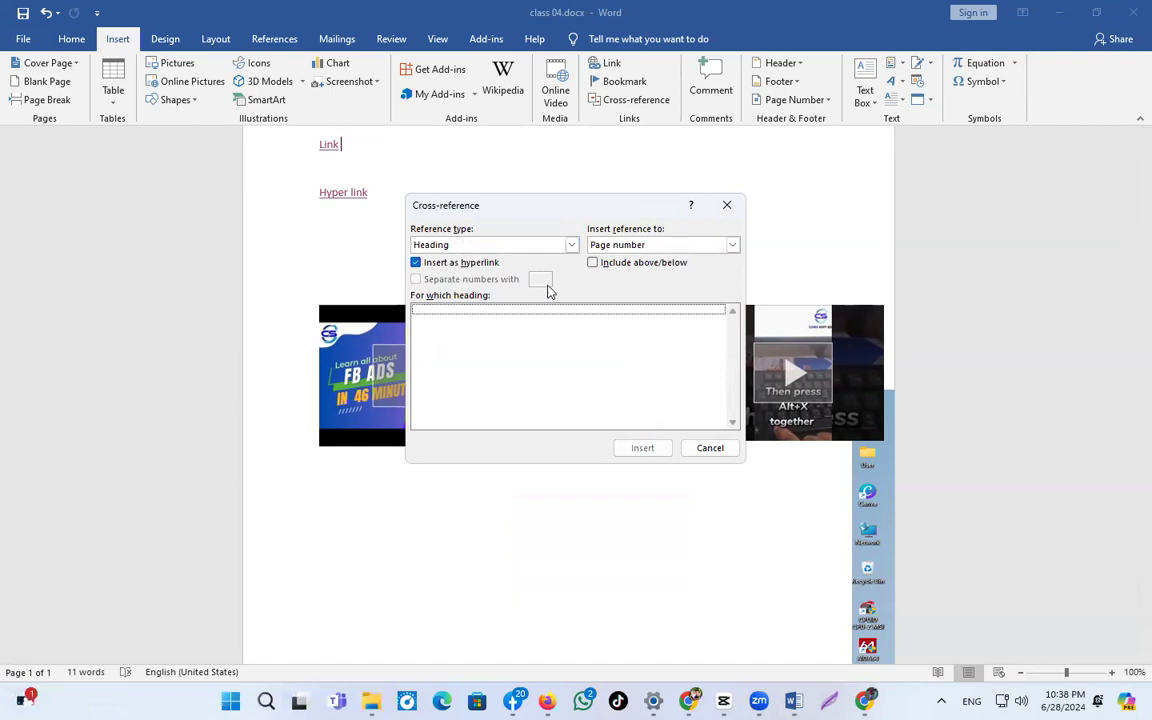
left_click(727, 206)
scroll(680, 233, "up", 3)
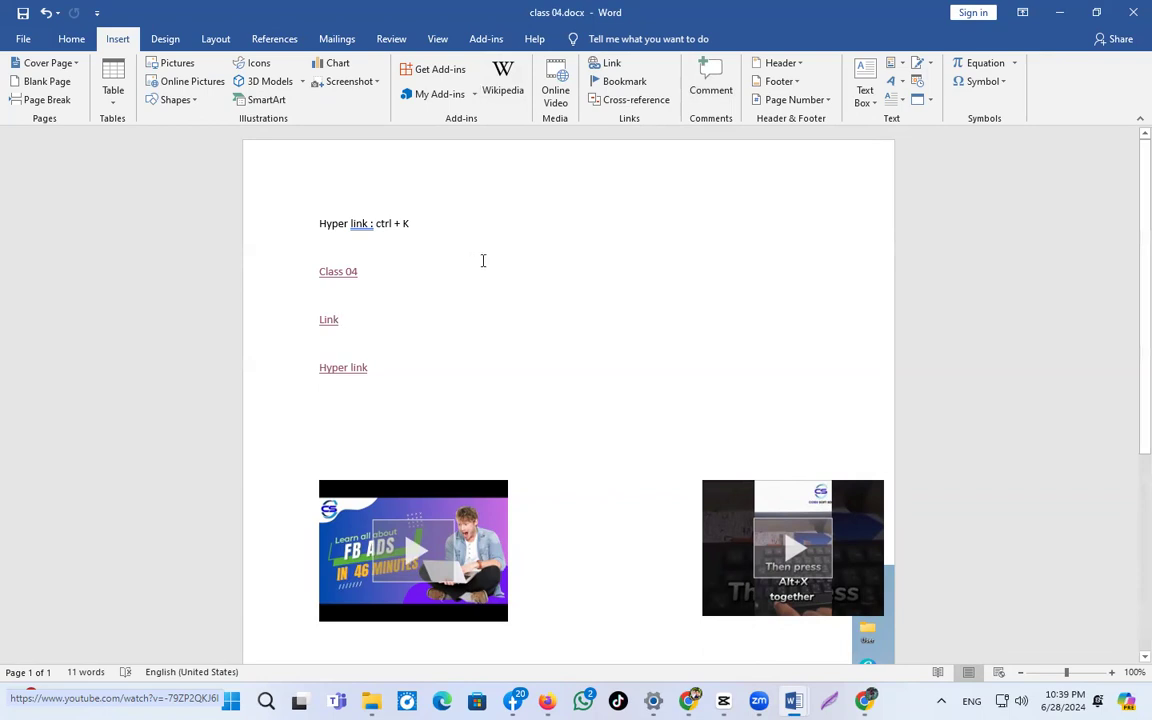
Add the text "Banan vul korsen" on the line below the Hyper link text.
left_click(402, 370)
left_click(383, 399)
type("Banan vul kire")
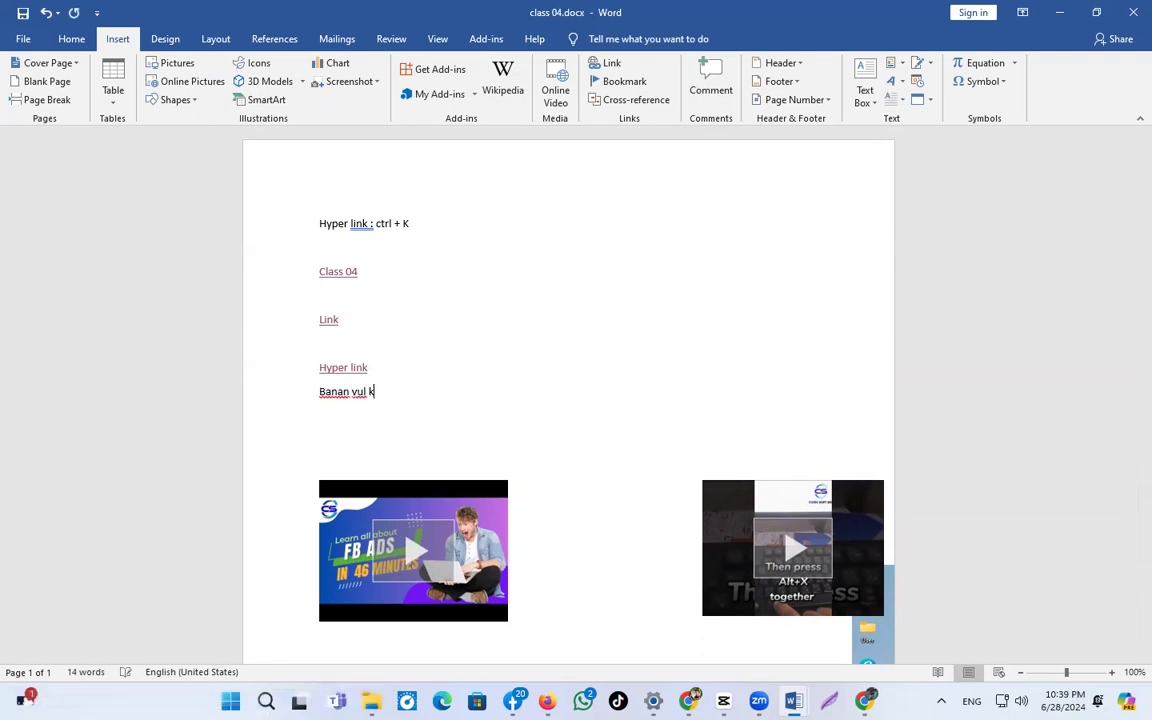
key("BackSpace")
key("BackSpace")
type("sen")
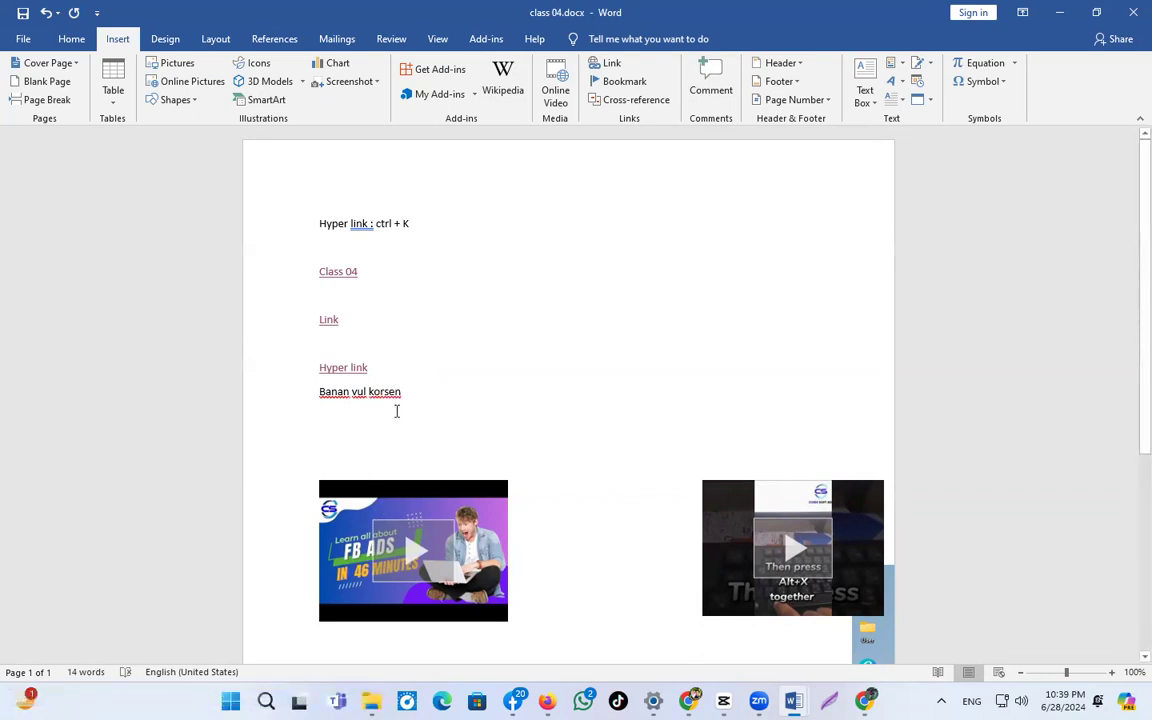
Add a comment reading "Ei banan vul" to the word "korsen".
left_click_drag(380, 388, 320, 398)
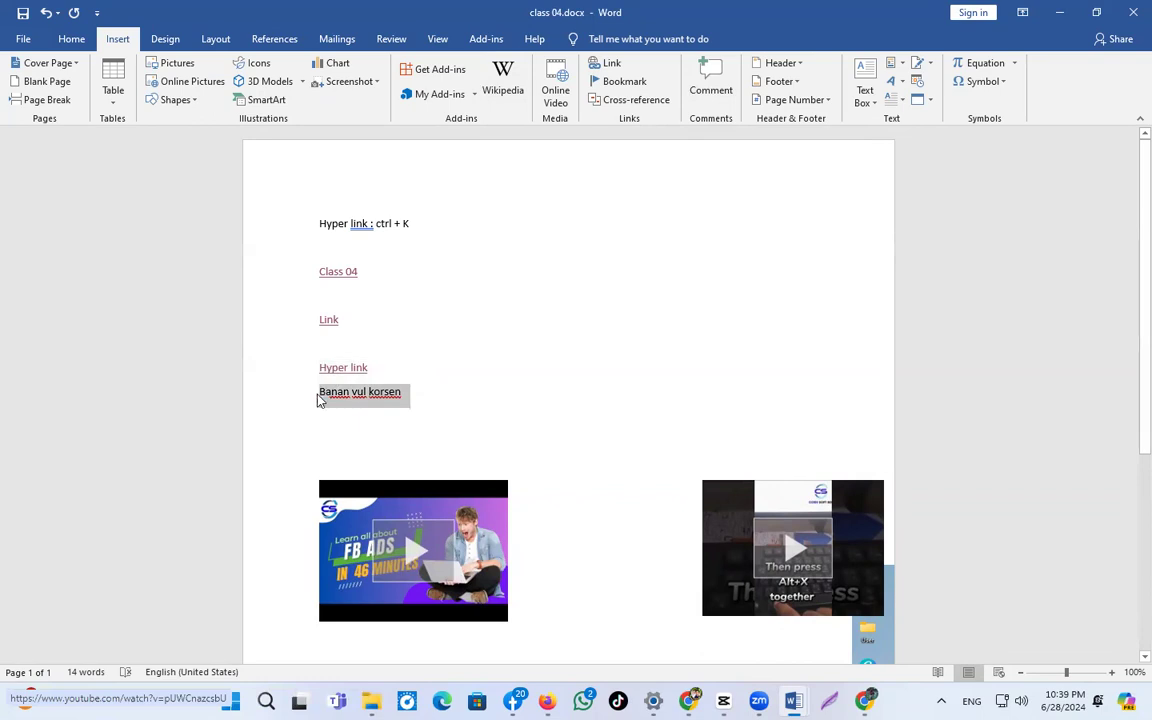
left_click(395, 401)
left_click_drag(398, 396, 376, 395)
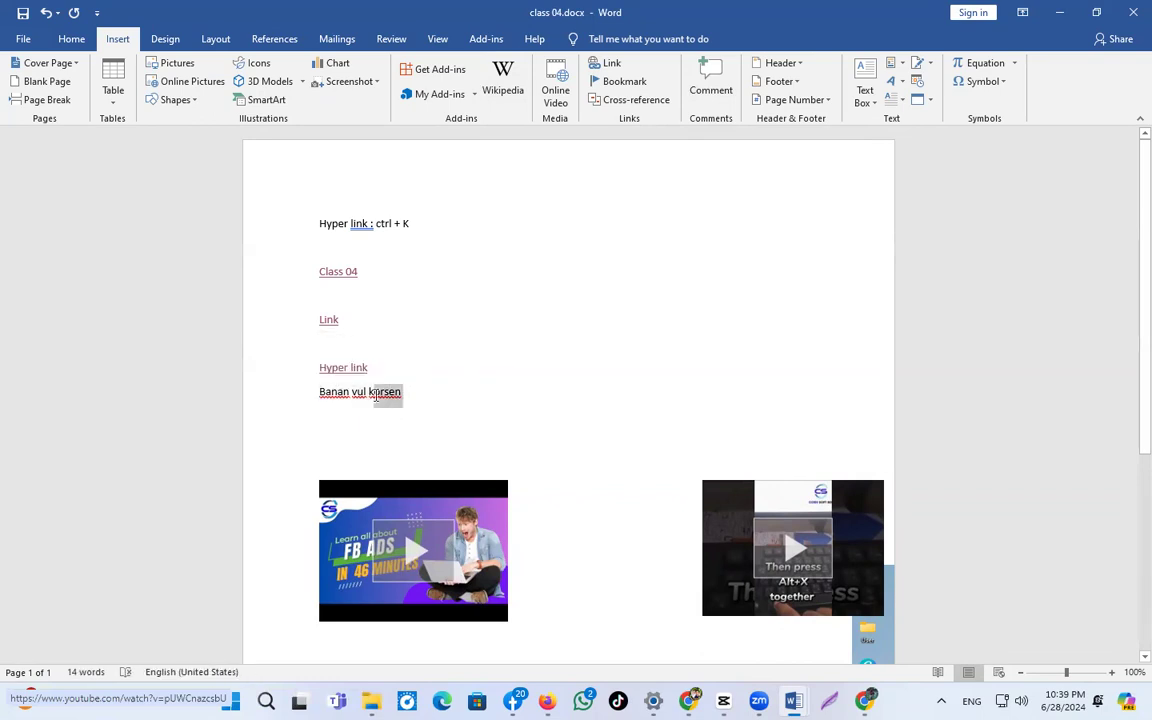
left_click(710, 85)
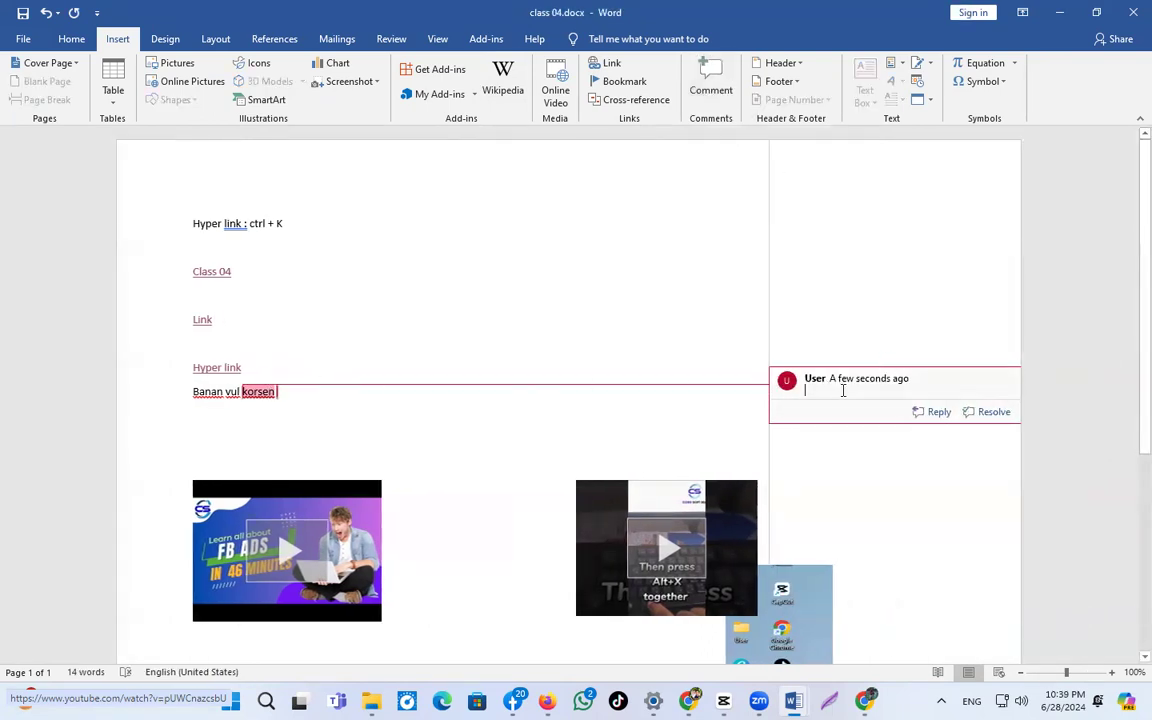
type("ei")
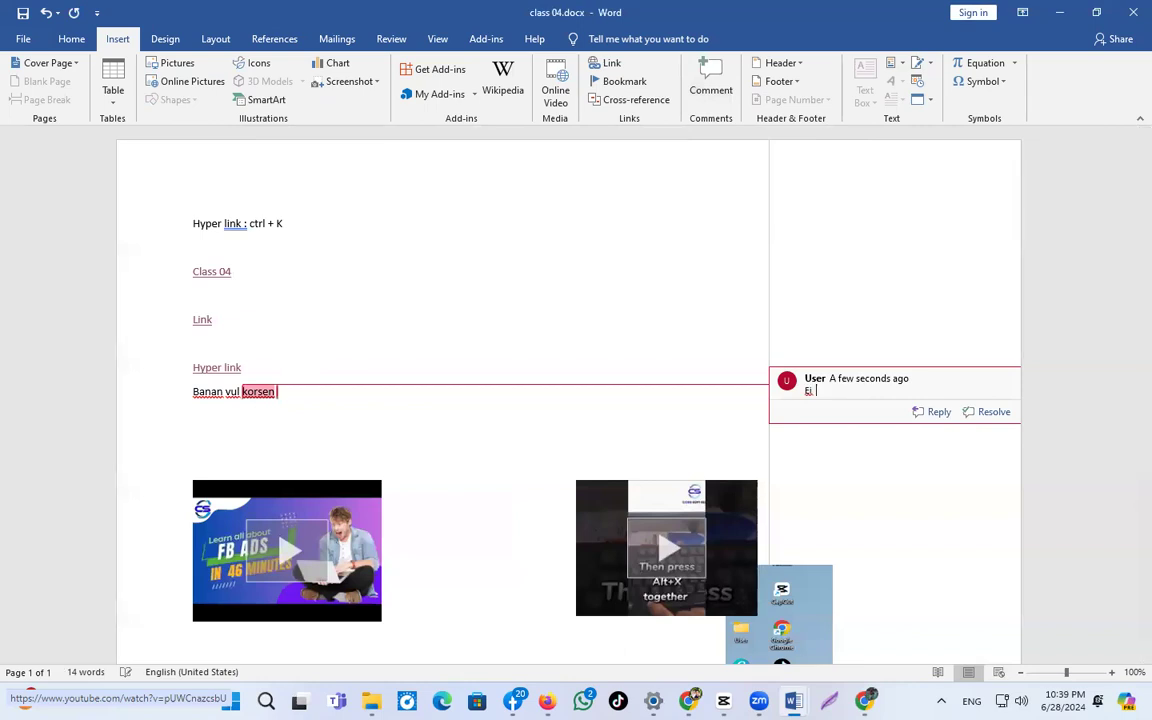
type(" baba")
key("BackSpace")
key("BackSpace")
key("BackSpace")
type("anan")
left_click(717, 285)
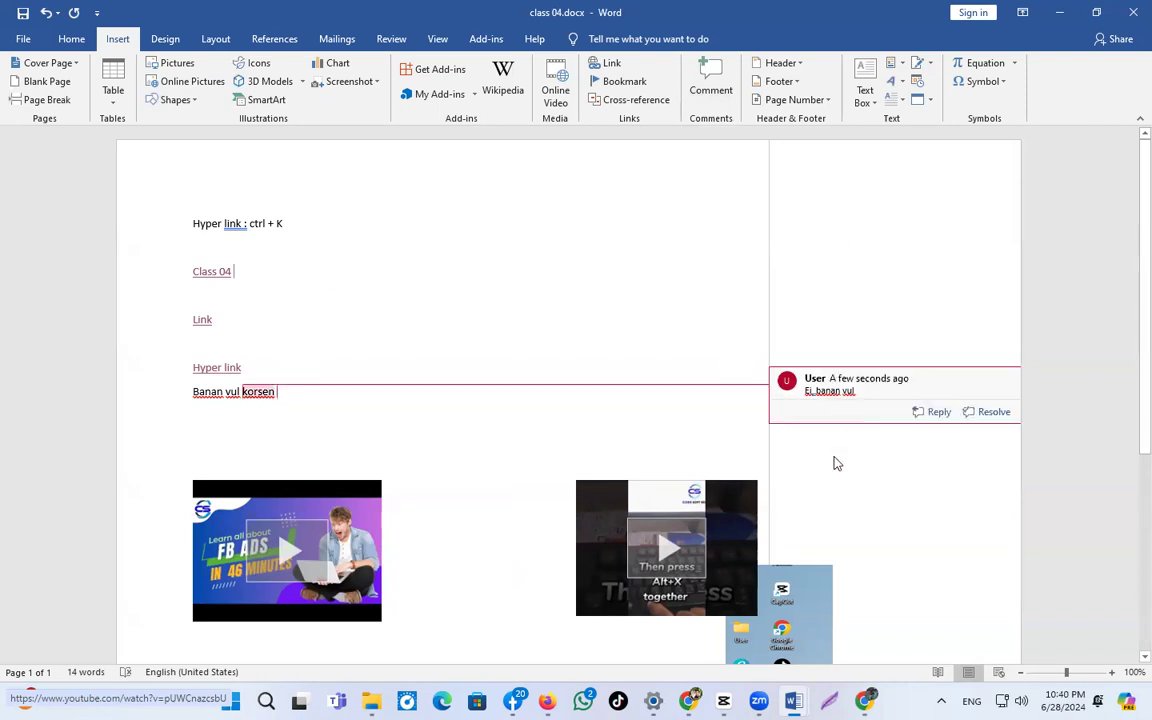
Add a comment reading "Ei video ta aro ektu boro koren" to the Alt+X video.
left_click(754, 551)
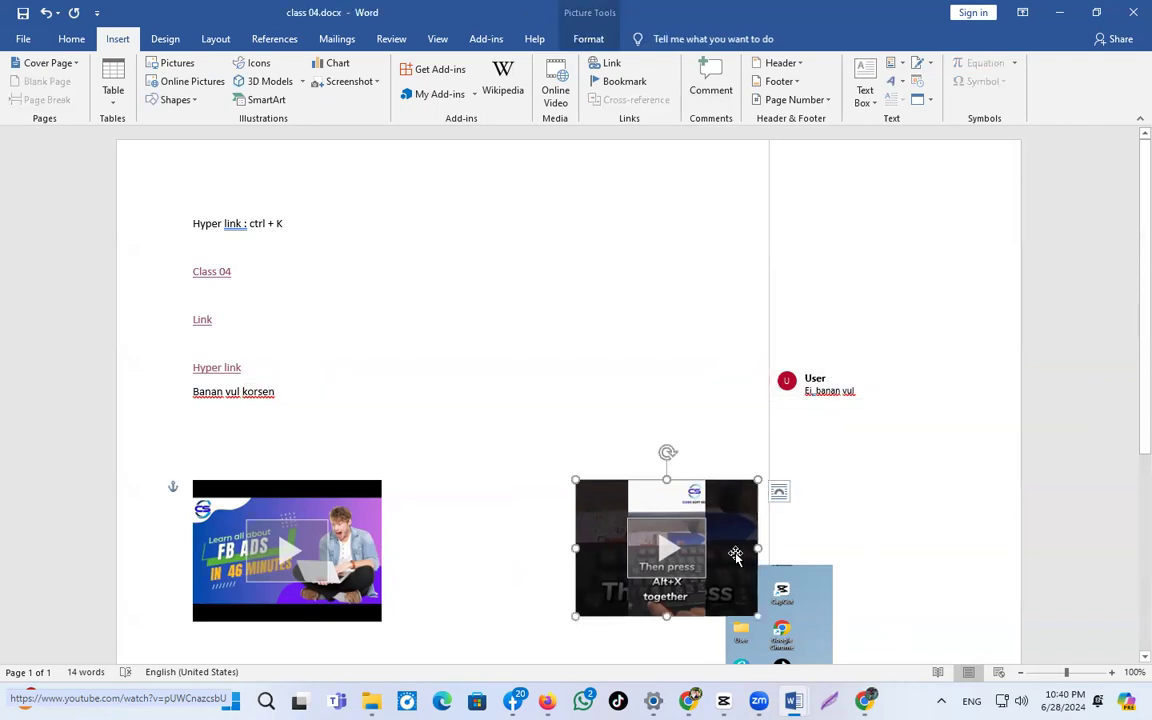
right_click(754, 551)
left_click(710, 90)
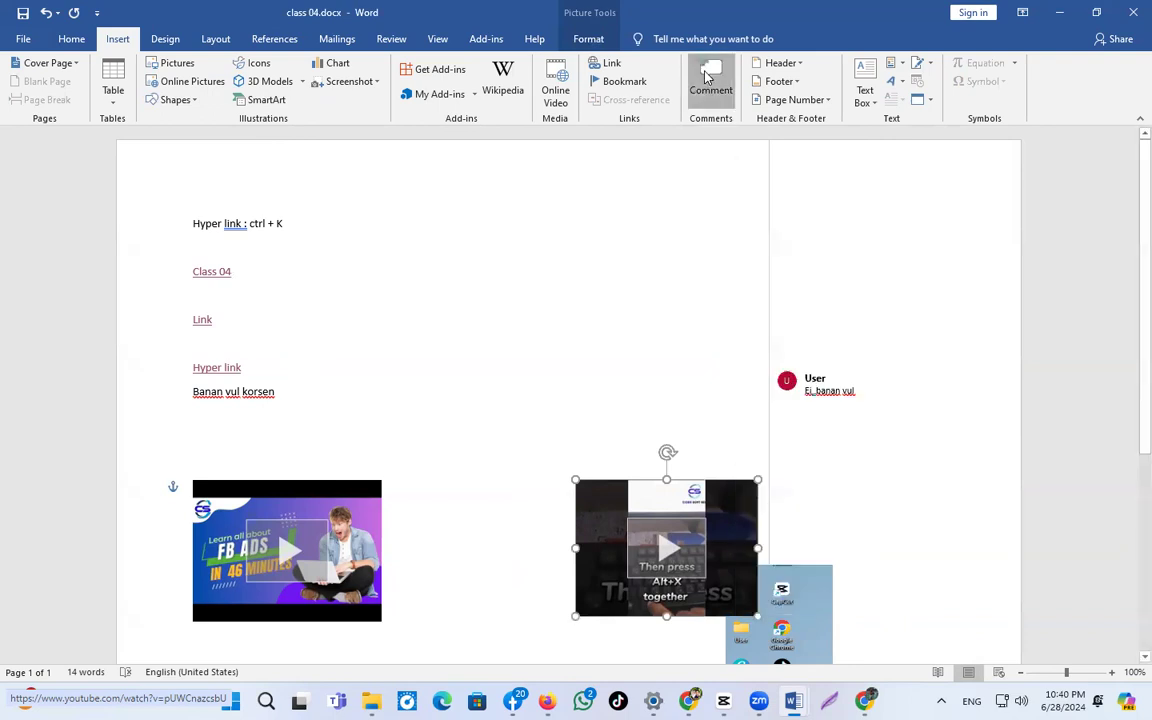
type("Ei vi")
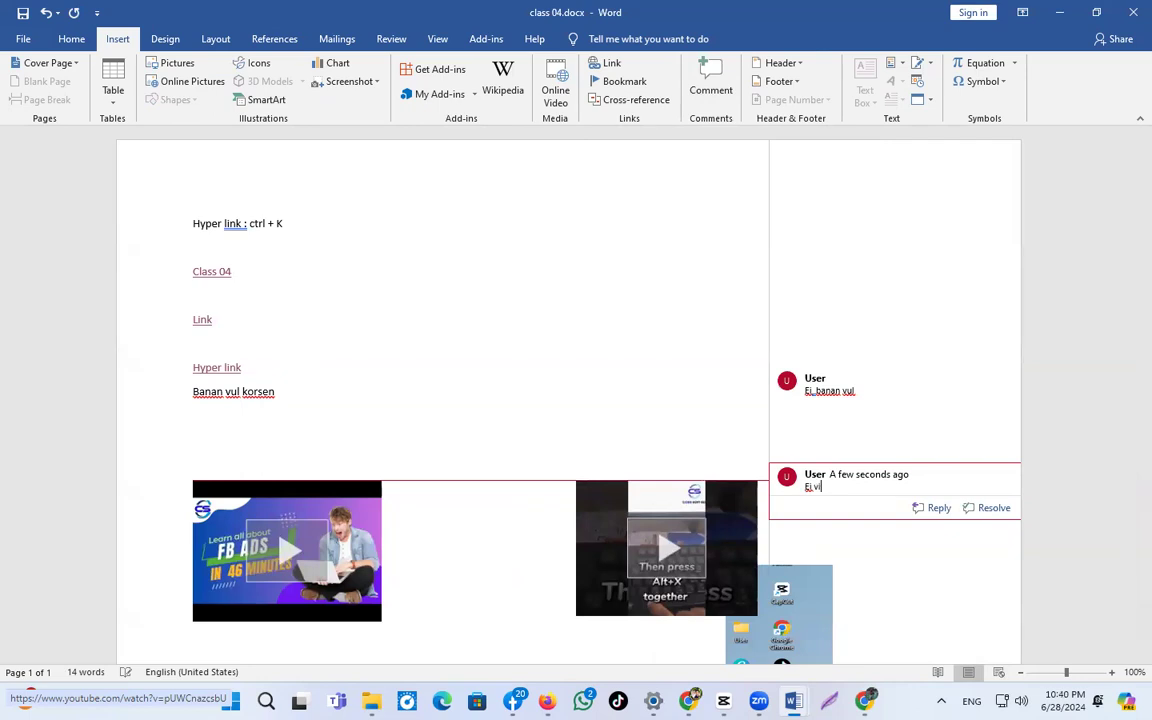
type("deo ta aro ektu boro koren")
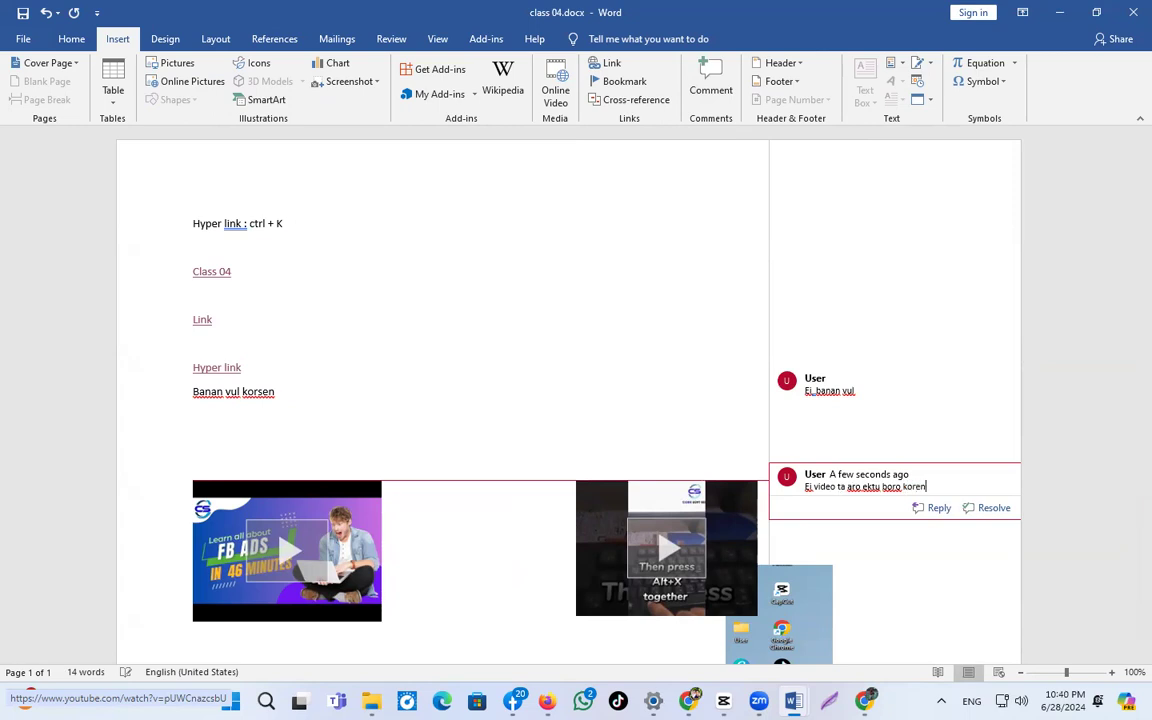
key("Return")
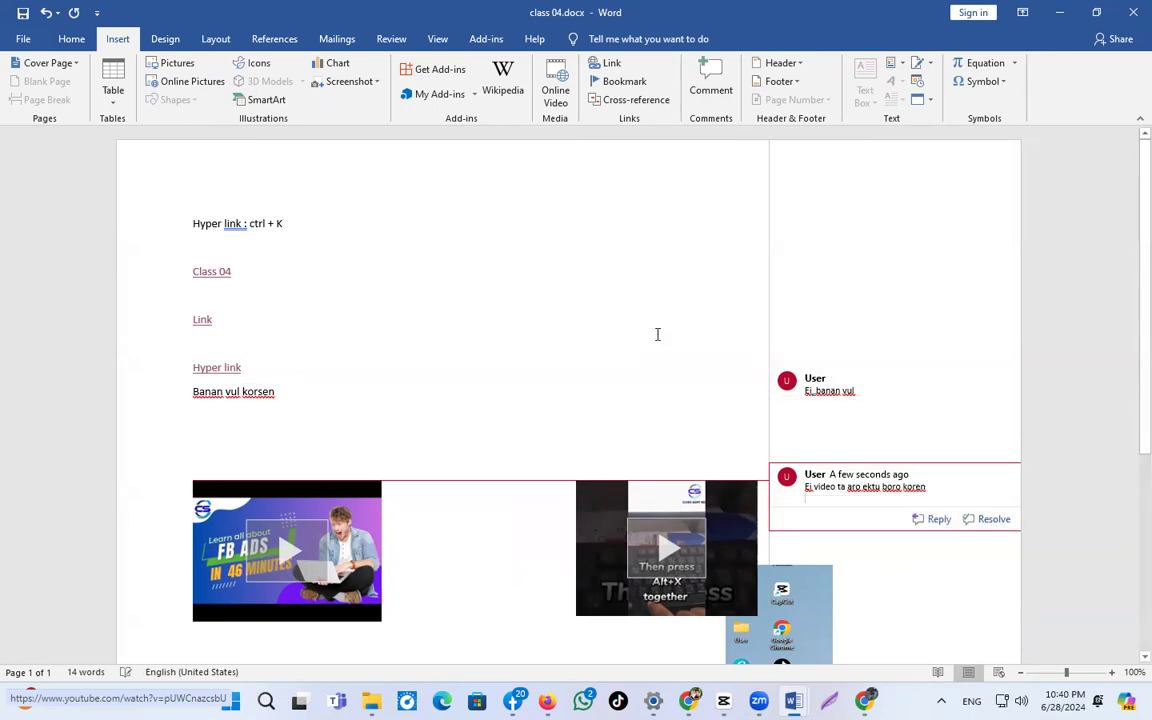
left_click(636, 329)
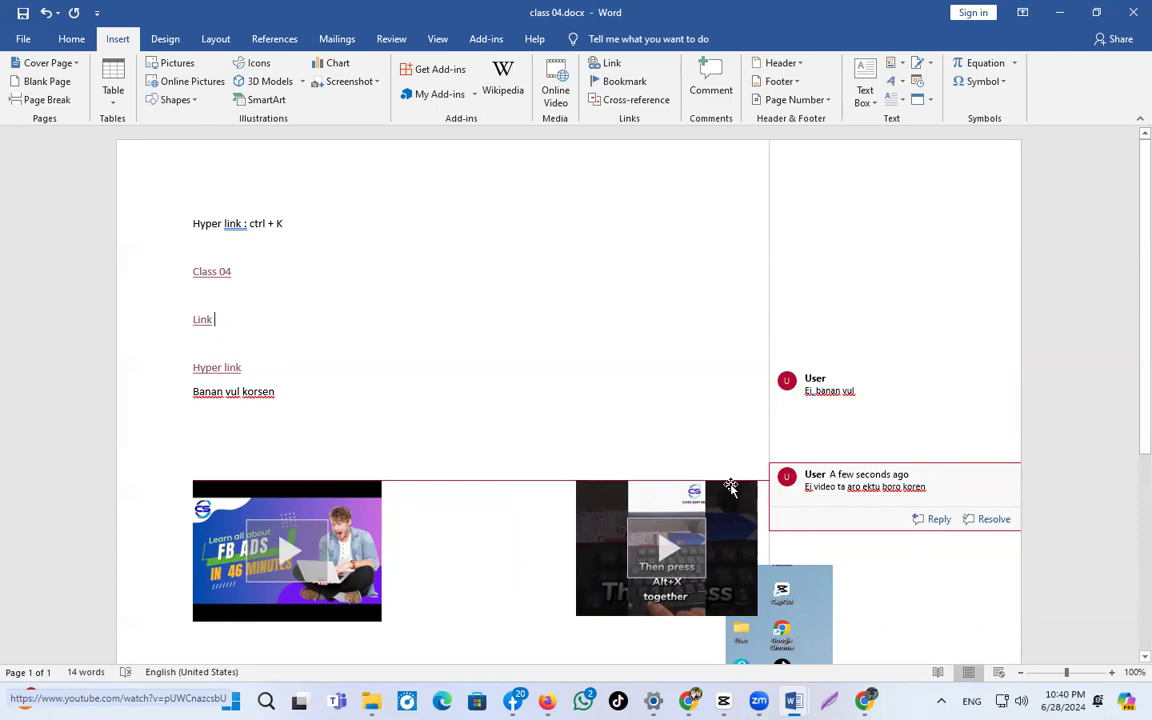
Resolve the comment on the Alt+X video and the comment on the word "korsen".
left_click_drag(240, 391, 197, 381)
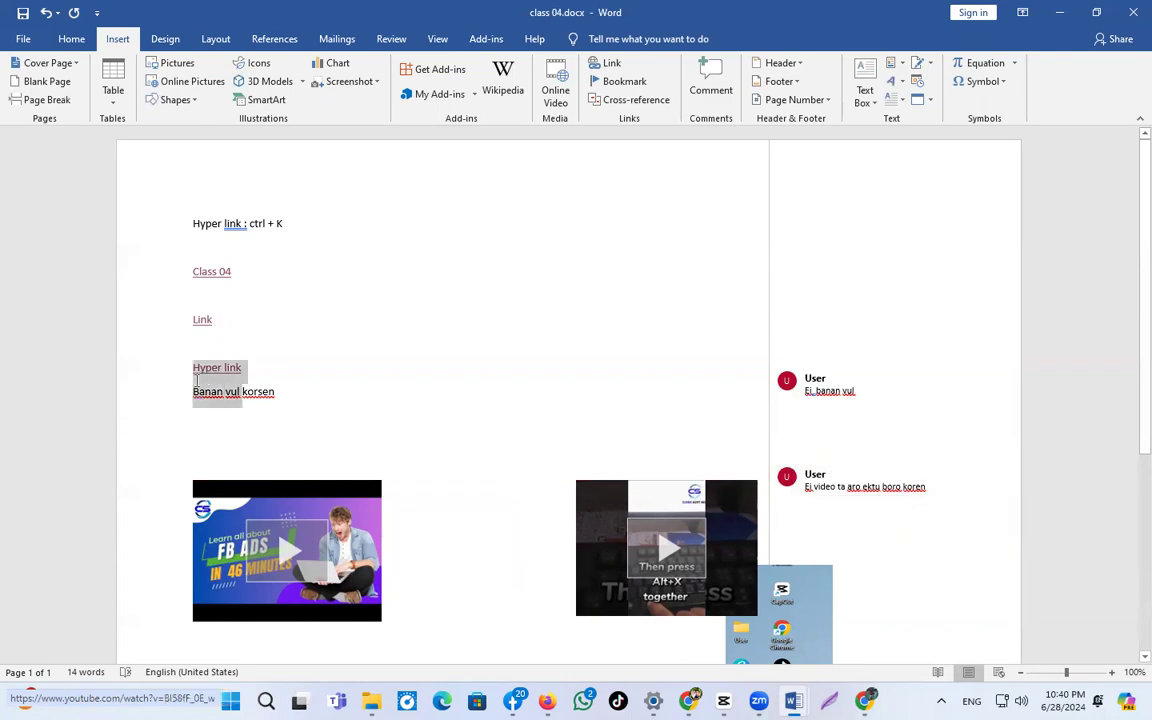
scroll(729, 492, "down", 2)
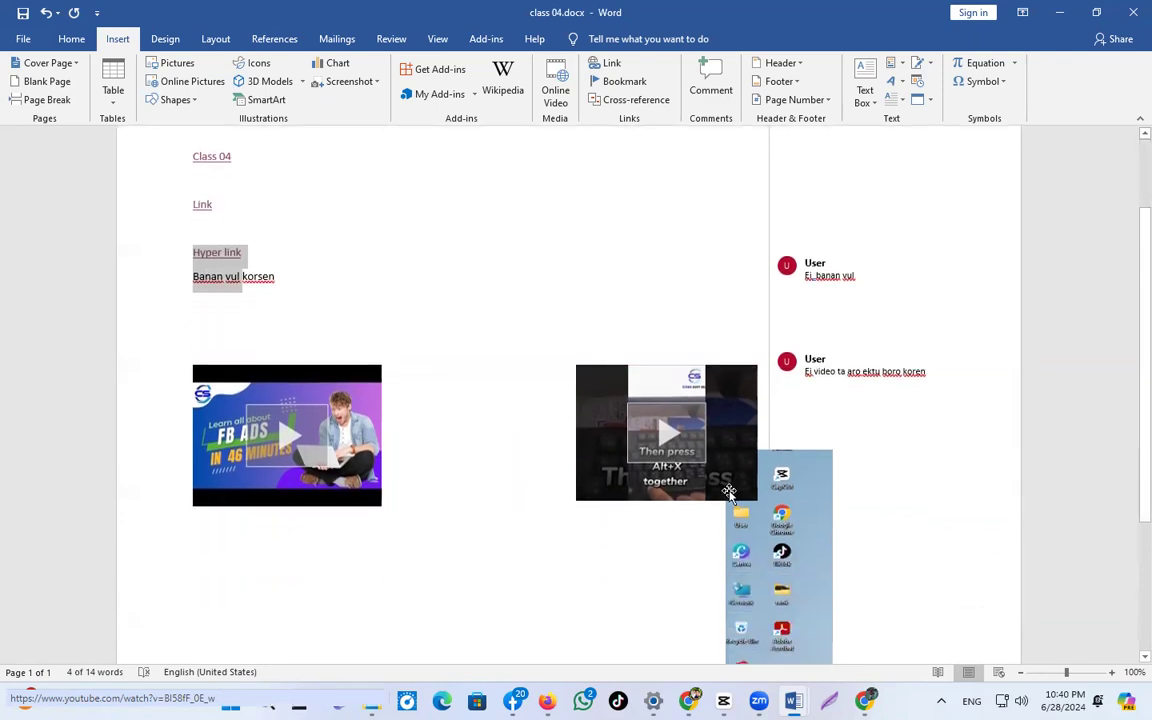
scroll(573, 476, "down", 4)
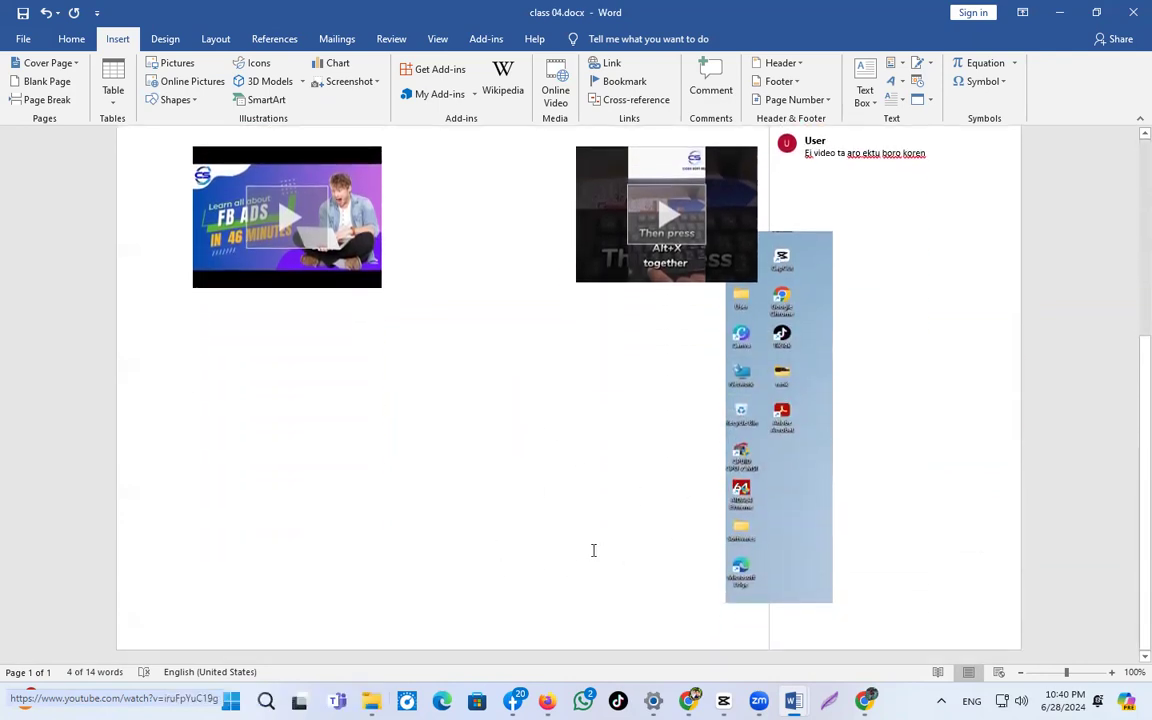
scroll(593, 550, "up", 3)
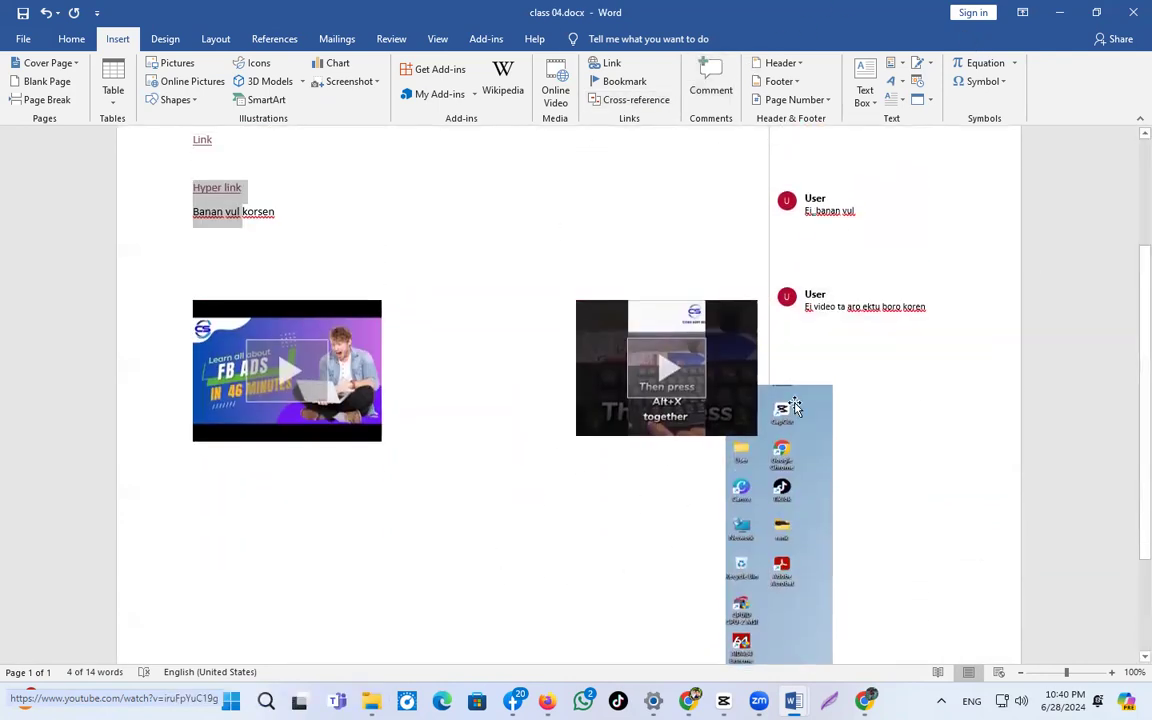
left_click(925, 330)
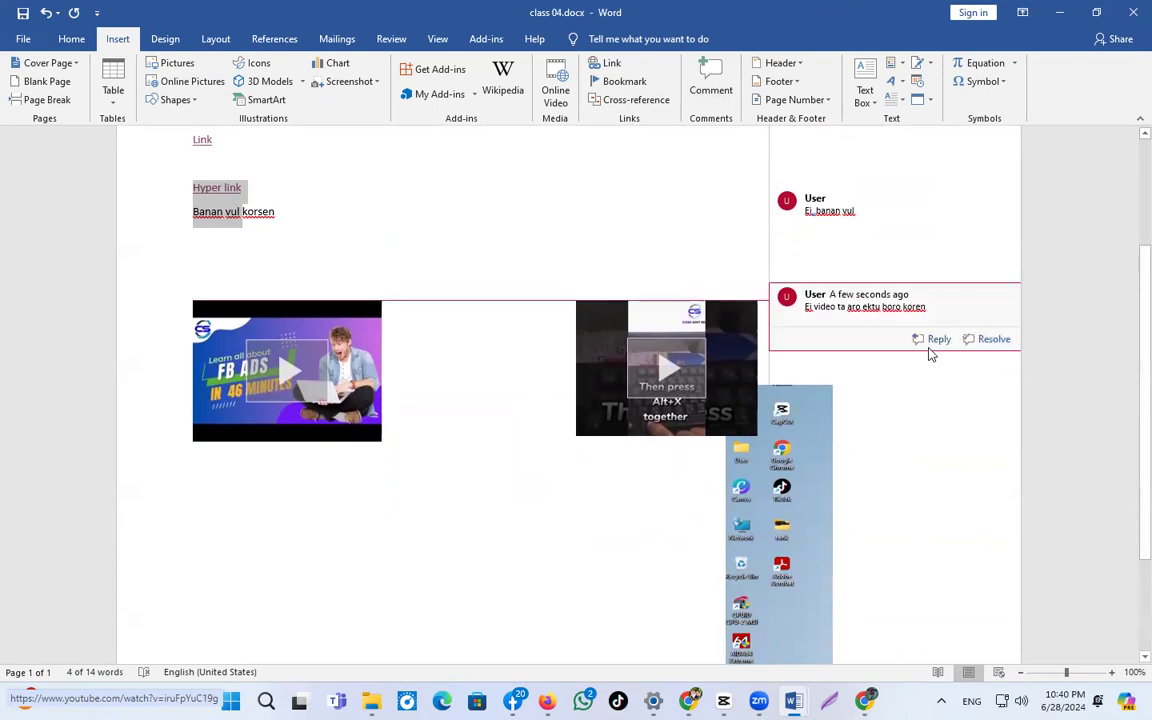
left_click(988, 339)
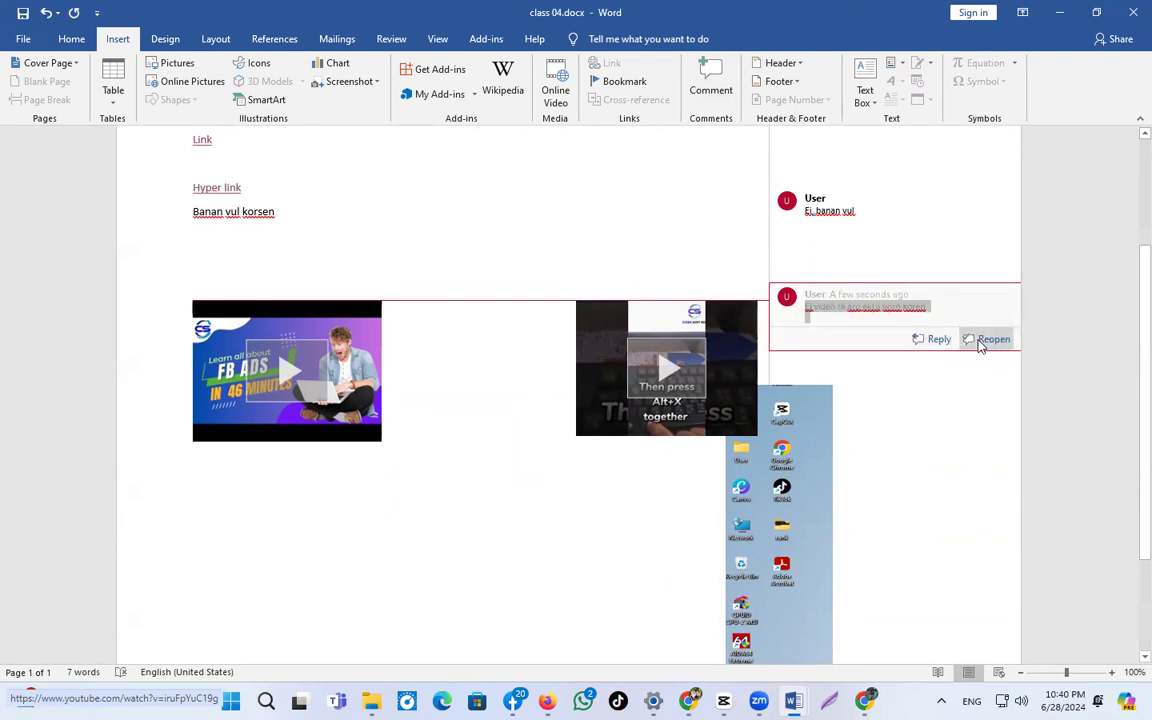
mouse_move(904, 207)
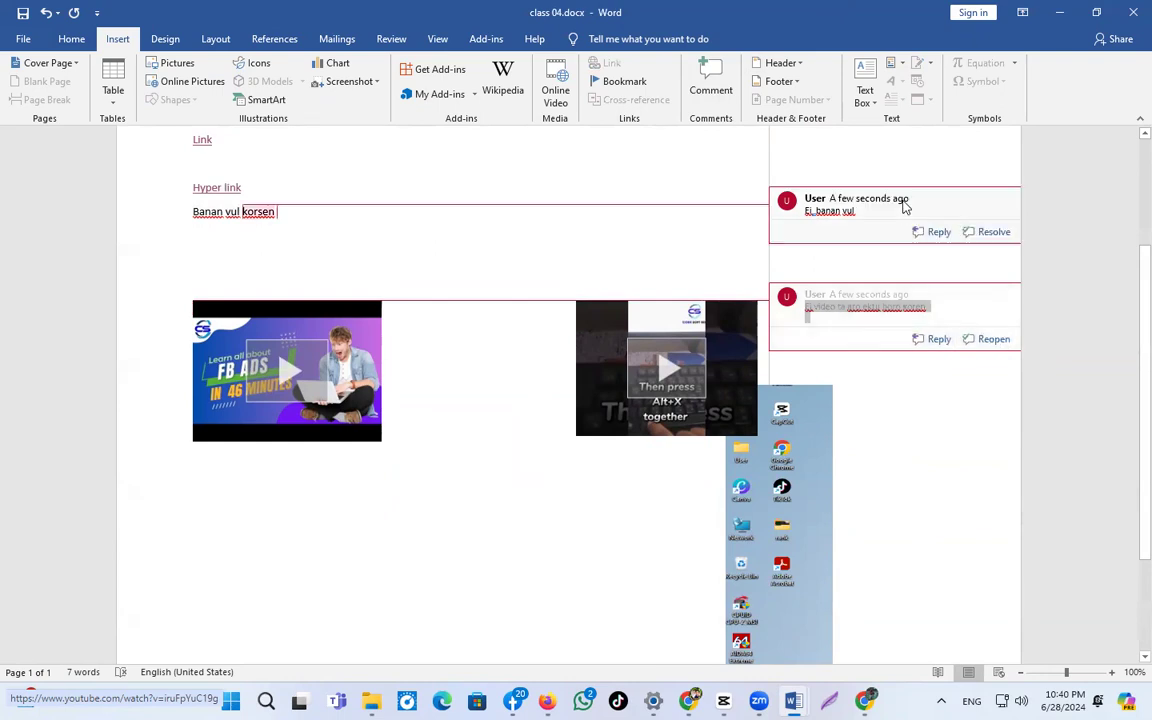
left_click(1008, 235)
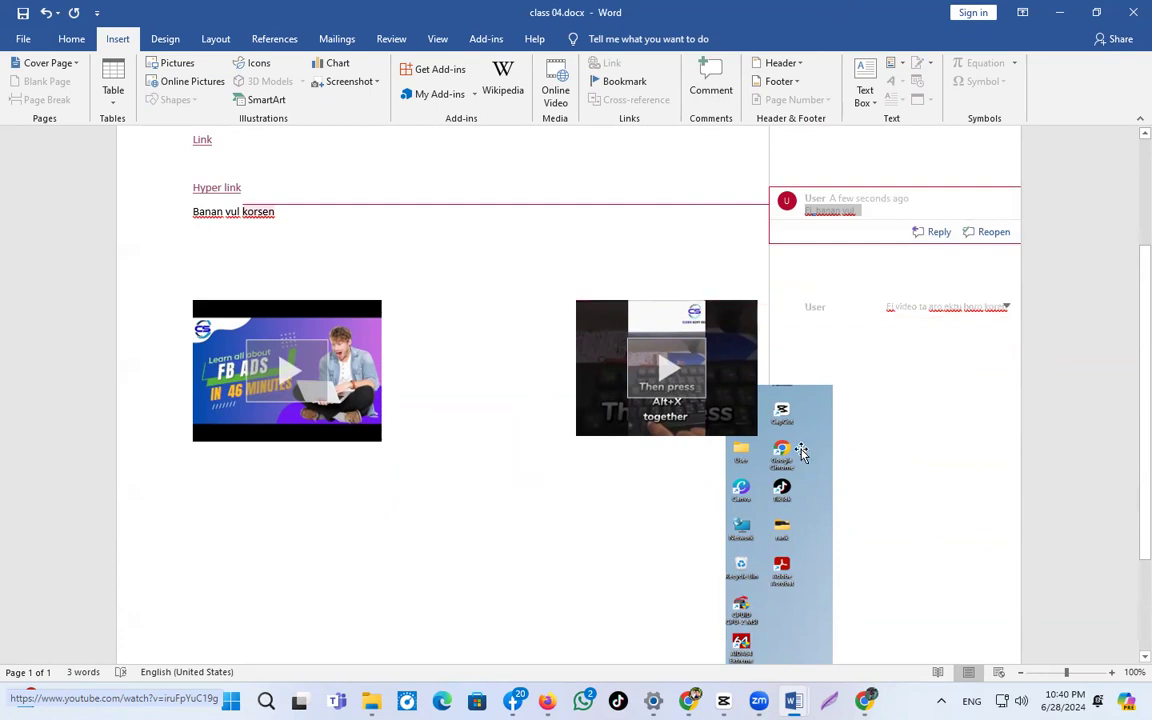
scroll(959, 467, "down", 3)
left_click_drag(1066, 673, 1051, 675)
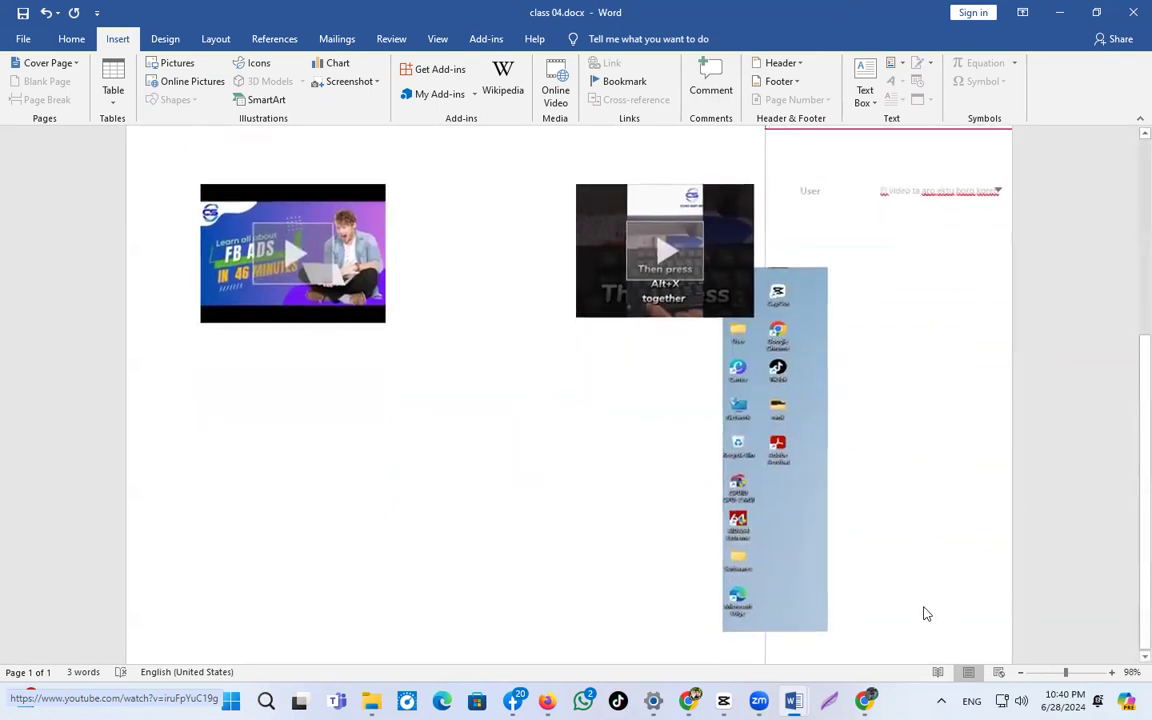
scroll(543, 414, "down", 1)
scroll(527, 342, "up", 5)
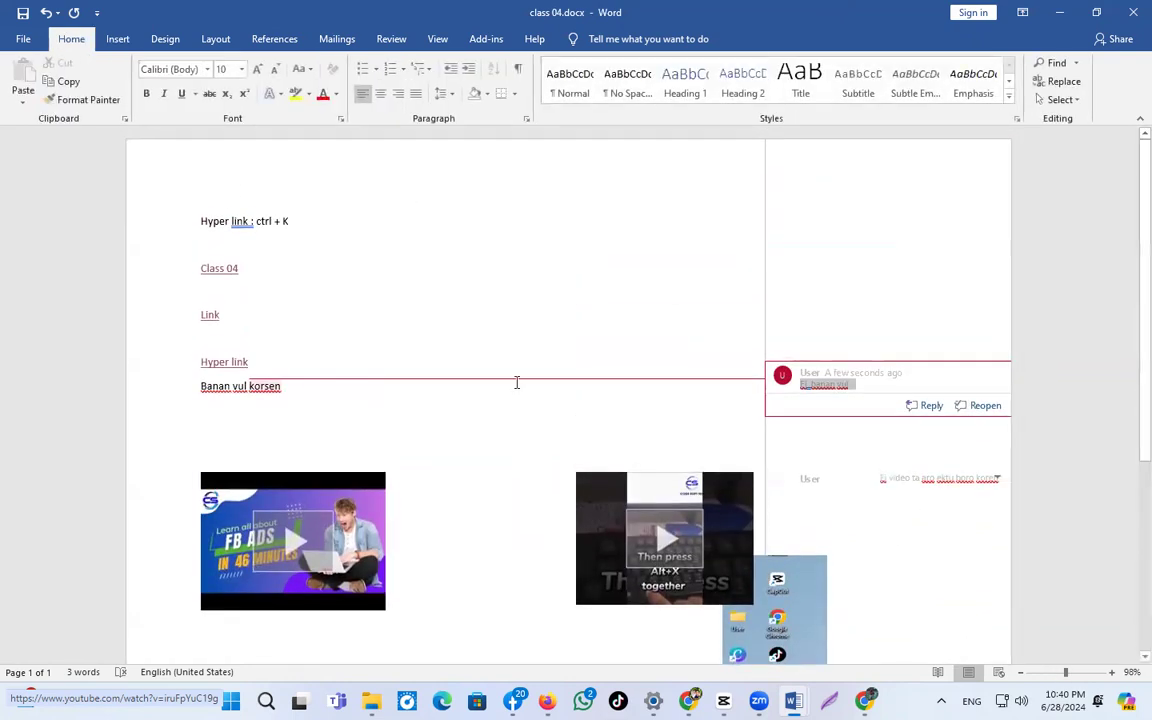
left_click(118, 39)
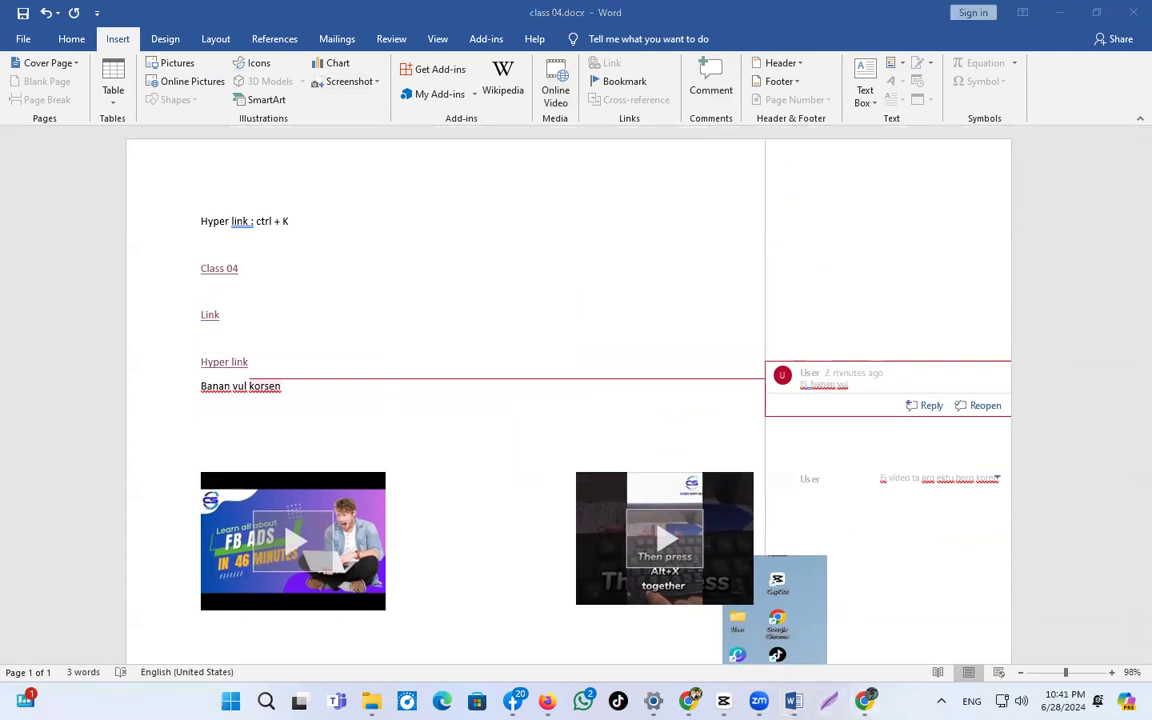
right_click(828, 700)
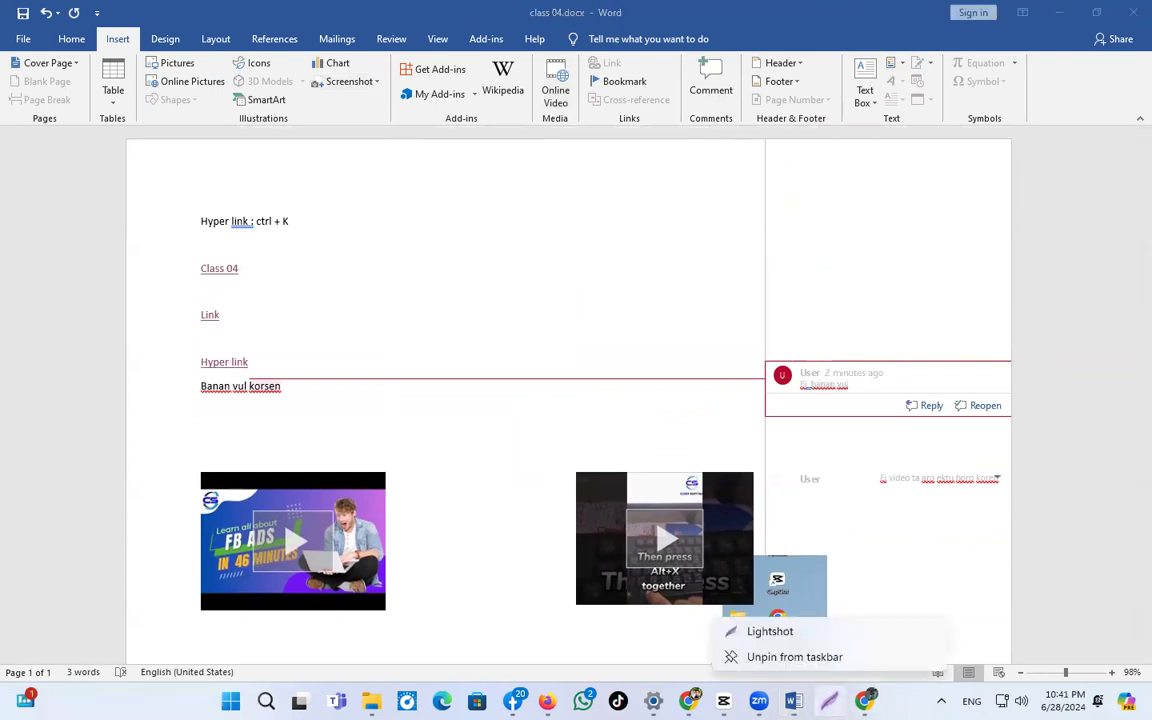
left_click(767, 631)
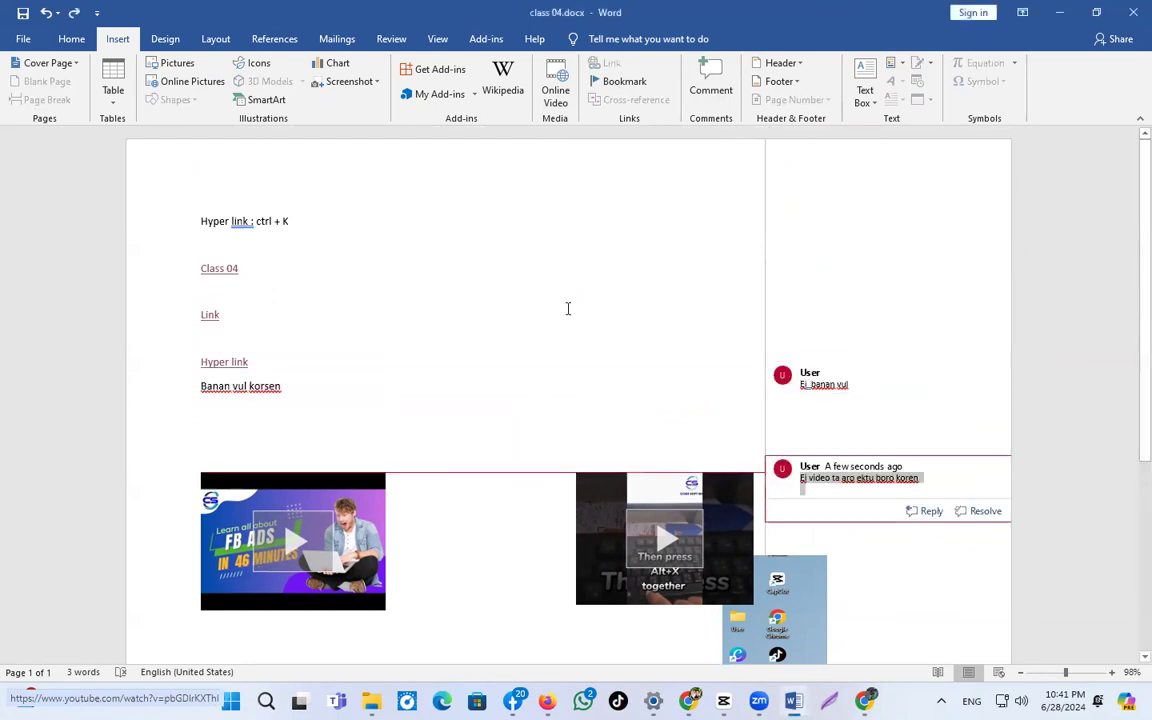
Undo the comment resolutions, both comments and the last letters of the text below the Hyper link line.
type("ei")
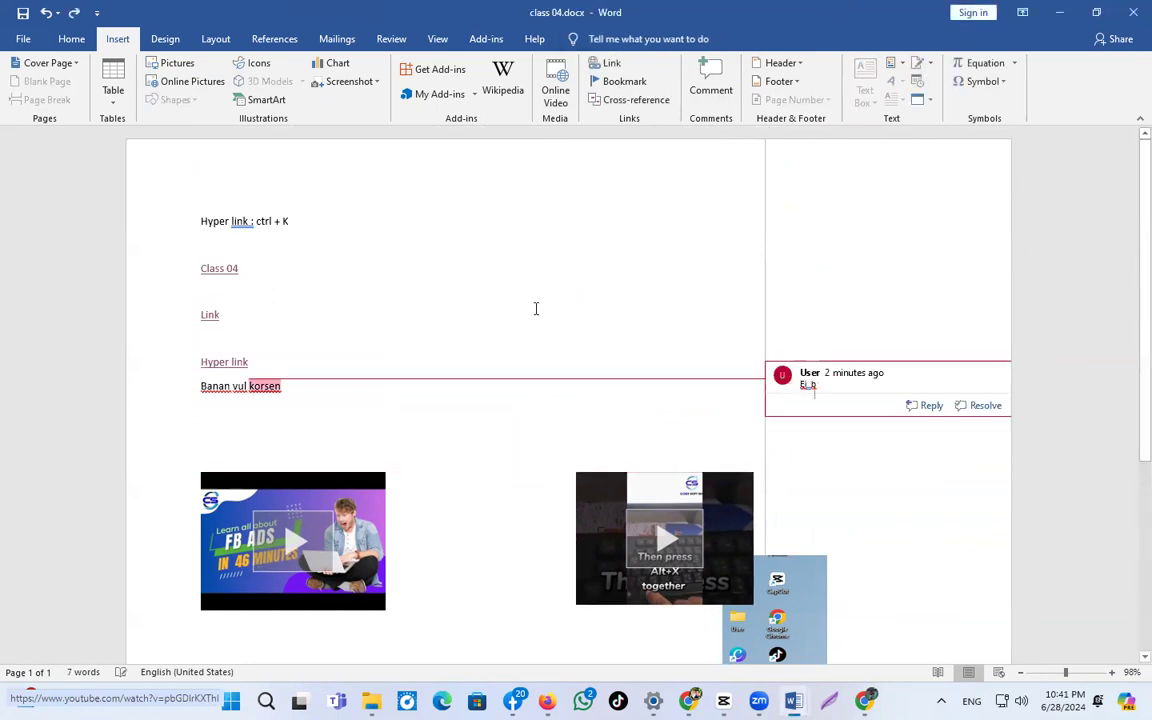
type("ab")
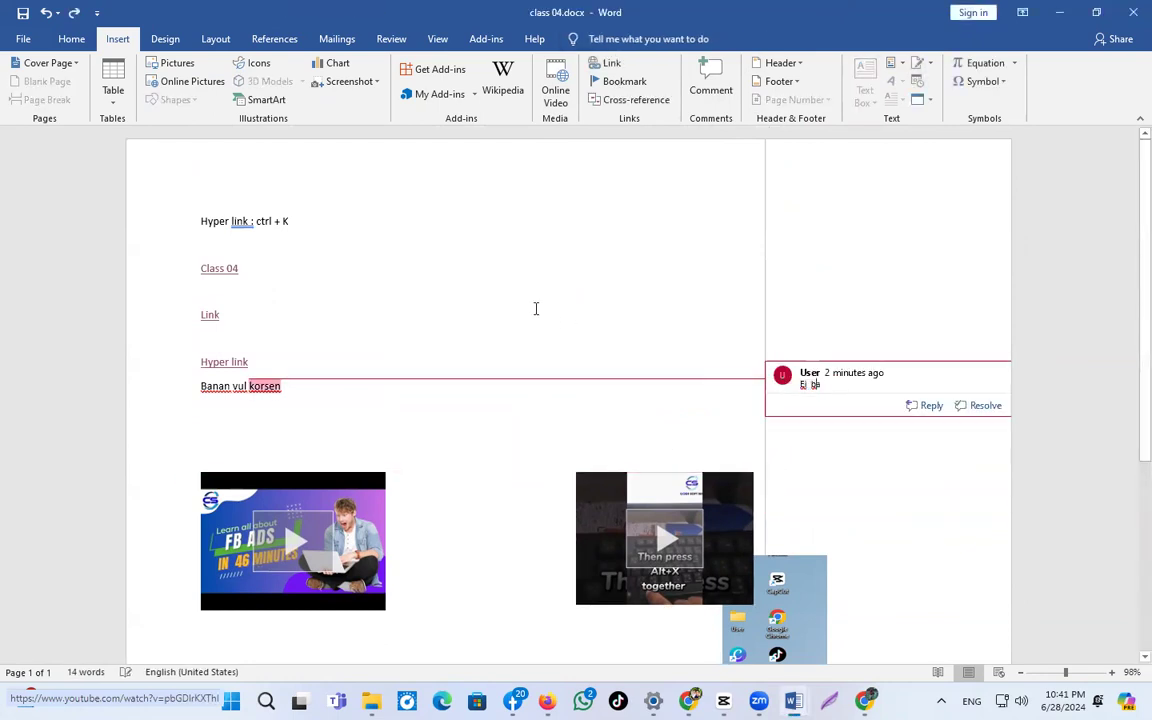
key("ctrl+z")
key("ctrl+z")
key("ctrl+z")
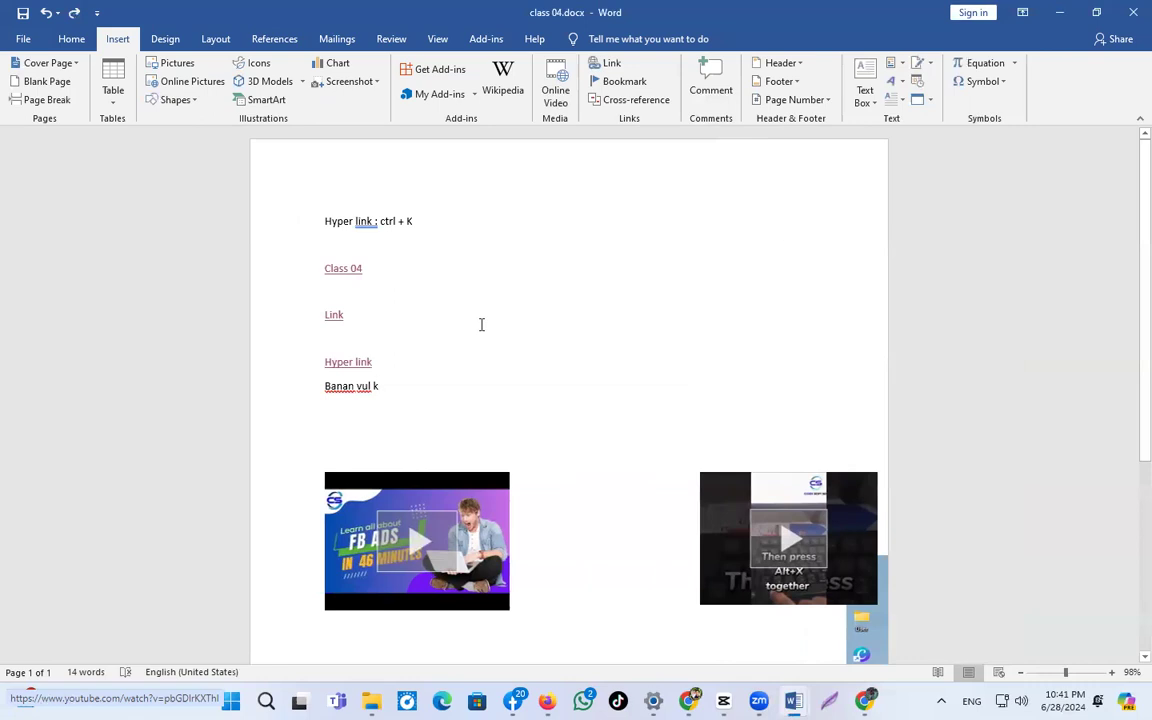
left_click_drag(355, 221, 418, 221)
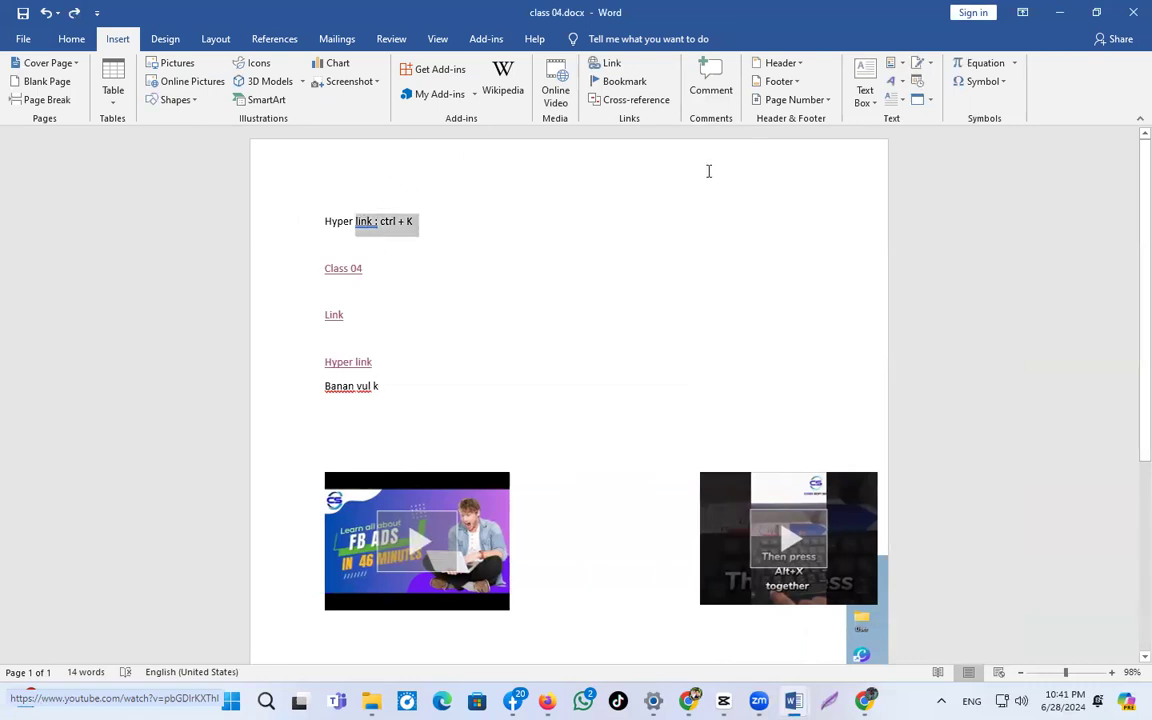
scroll(710, 339, "down", 5)
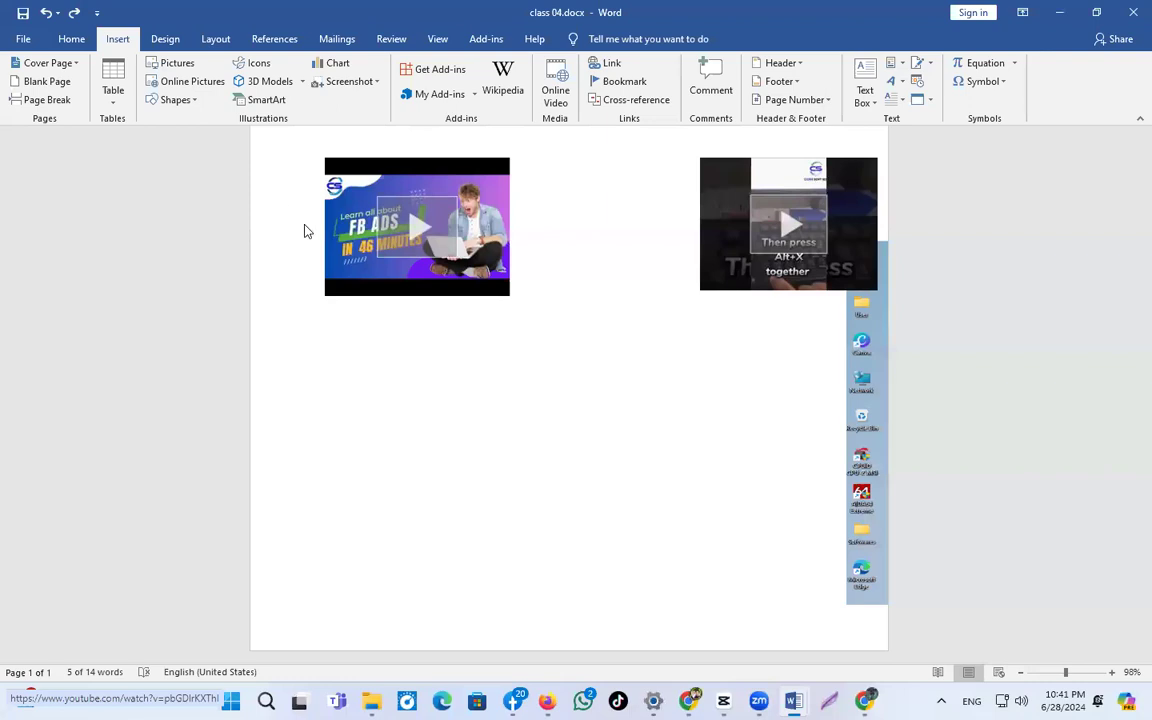
scroll(306, 231, "up", 5)
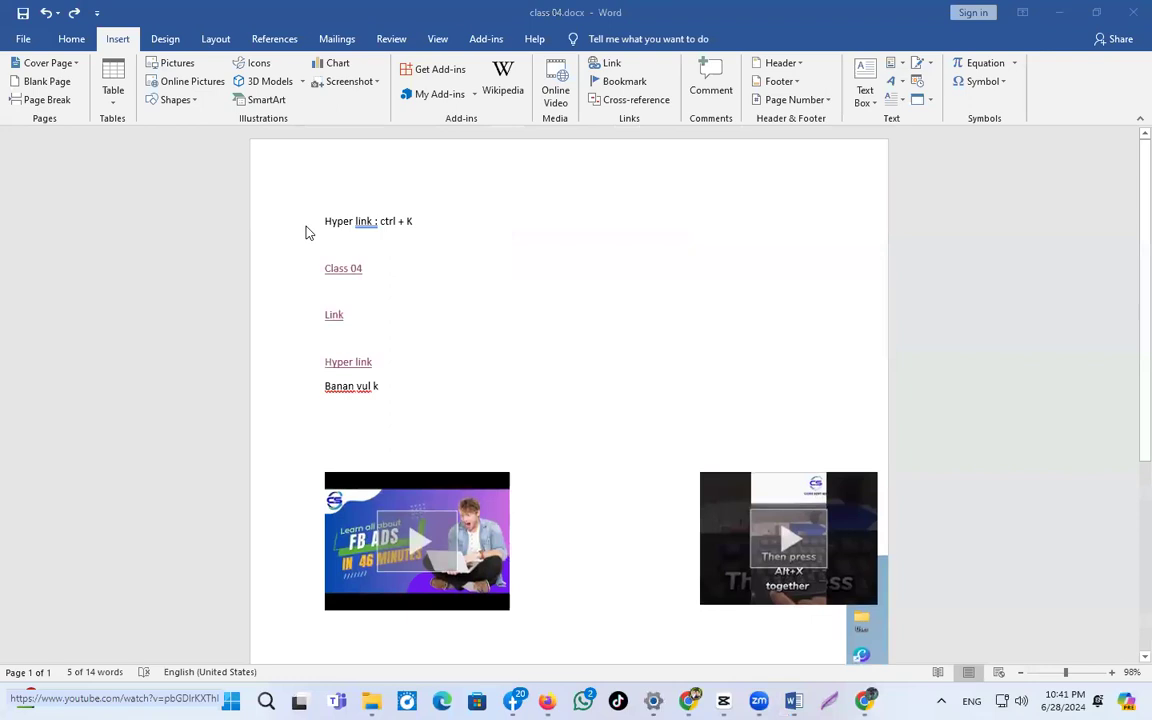
Move the FB ADS video slightly down and to the left on the page.
left_click_drag(264, 136, 888, 203)
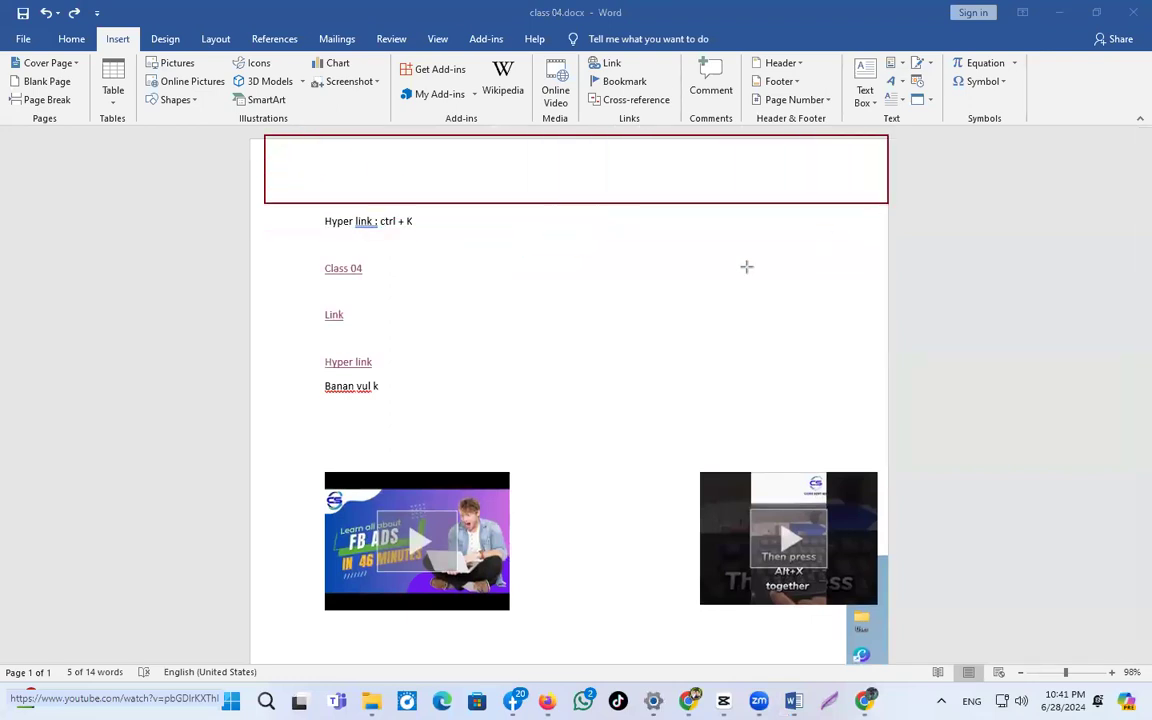
scroll(377, 349, "down", 5)
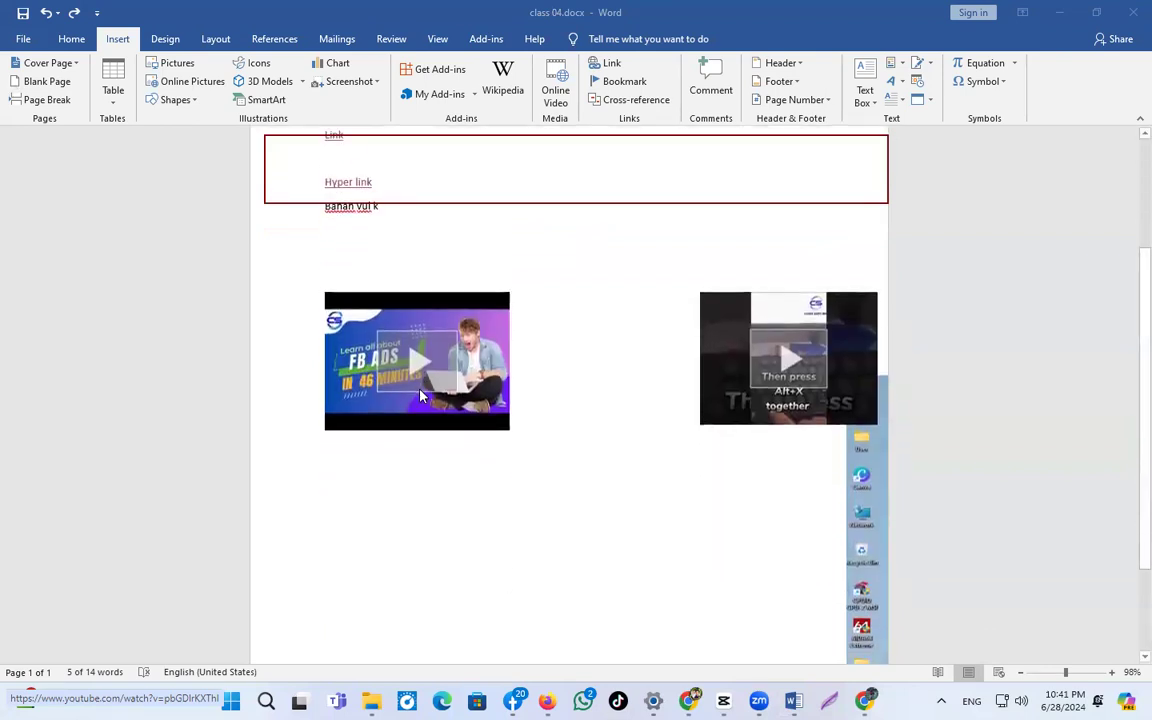
left_click_drag(409, 184, 377, 237)
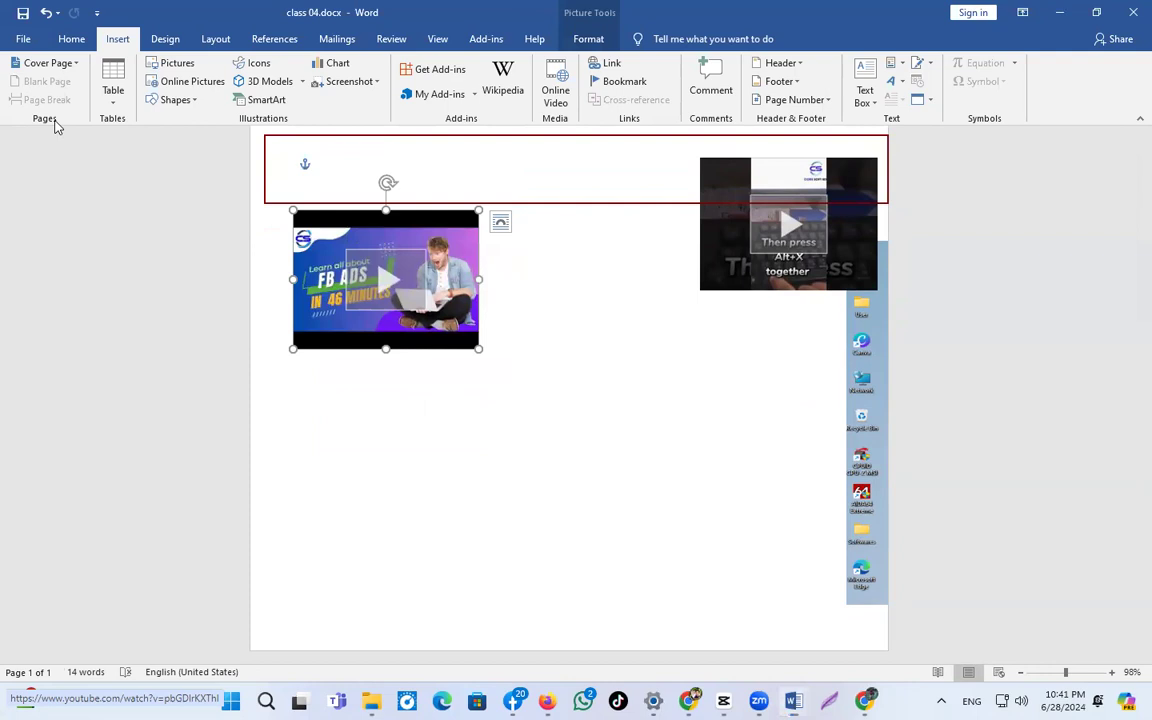
Mark the page's footer area and the header and footer positions with annotation rectangles and clear all drawings.
left_click_drag(252, 582, 887, 651)
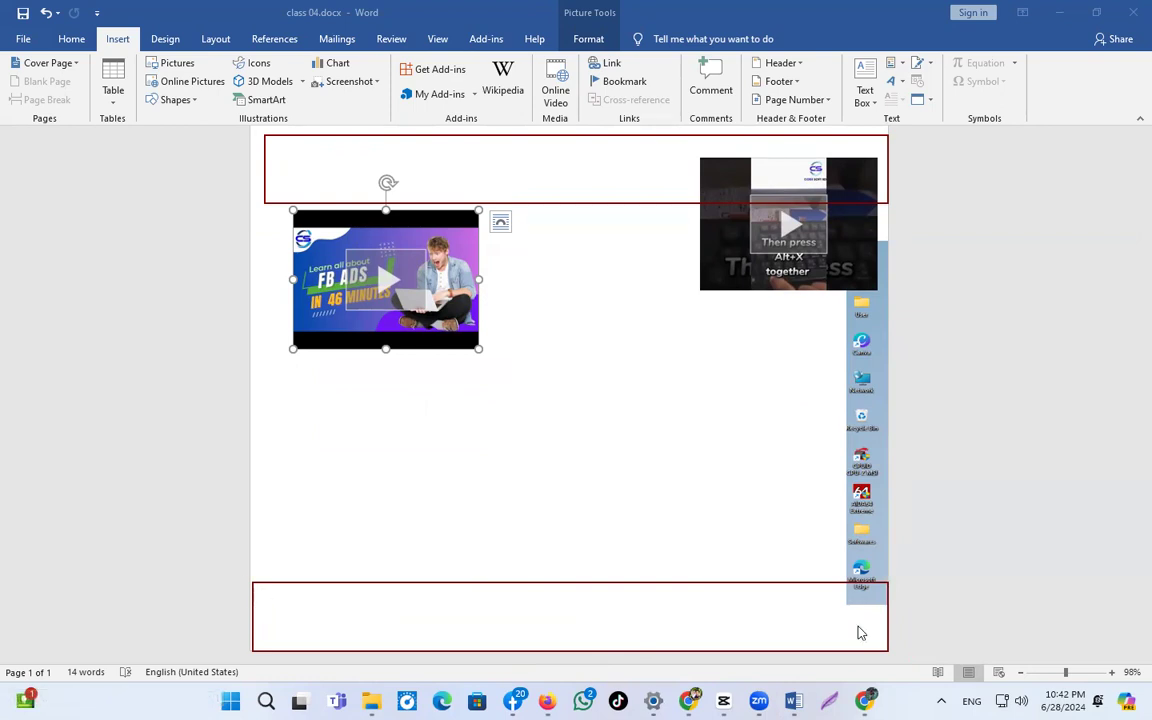
left_click_drag(844, 608, 854, 648)
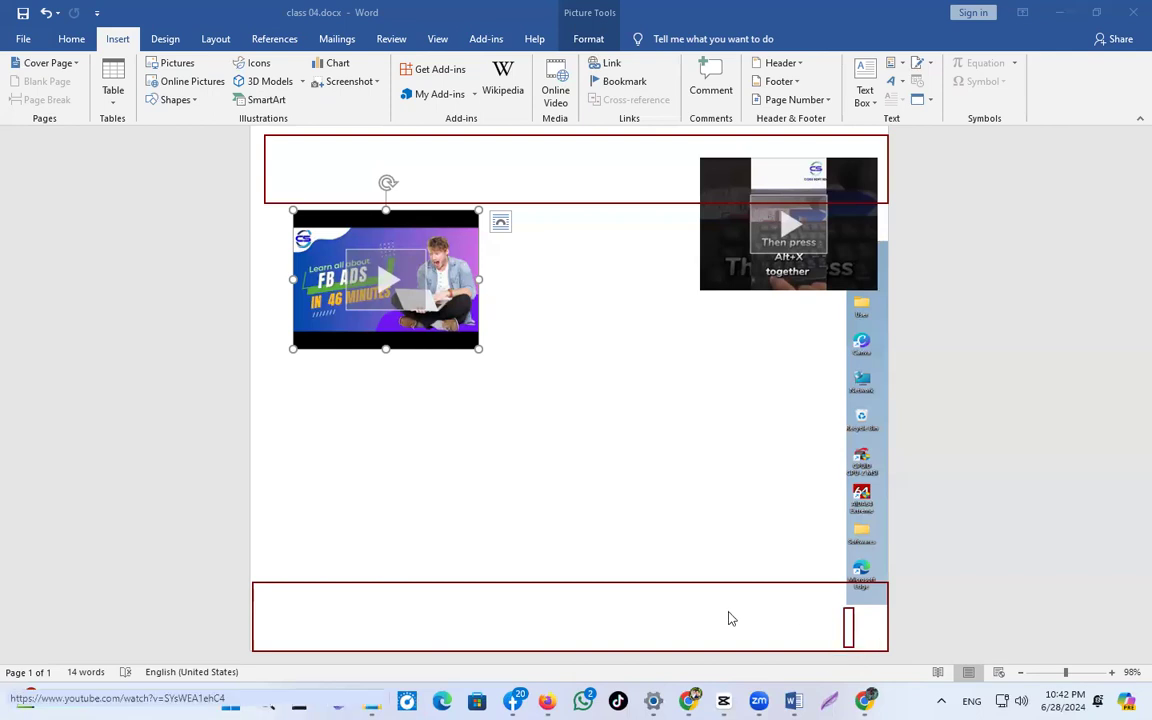
left_click_drag(256, 633, 285, 641)
left_click_drag(861, 634, 885, 643)
left_click_drag(258, 590, 283, 613)
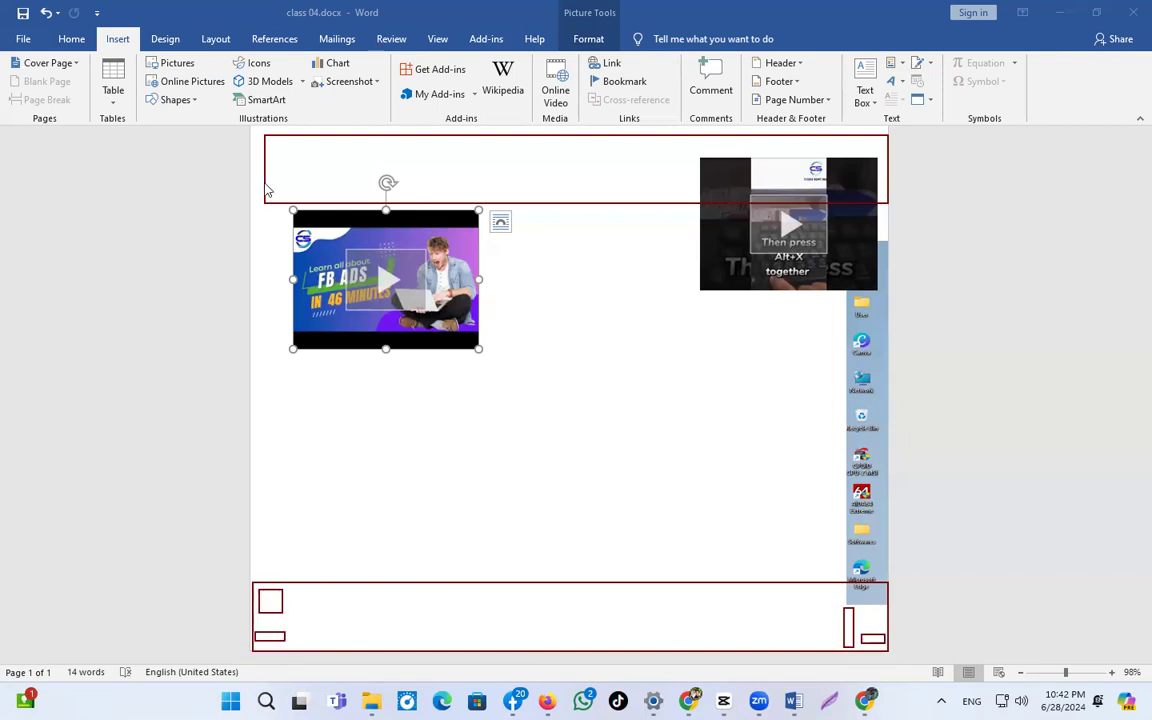
left_click_drag(268, 146, 286, 168)
left_click_drag(848, 148, 876, 191)
left_click_drag(563, 153, 624, 186)
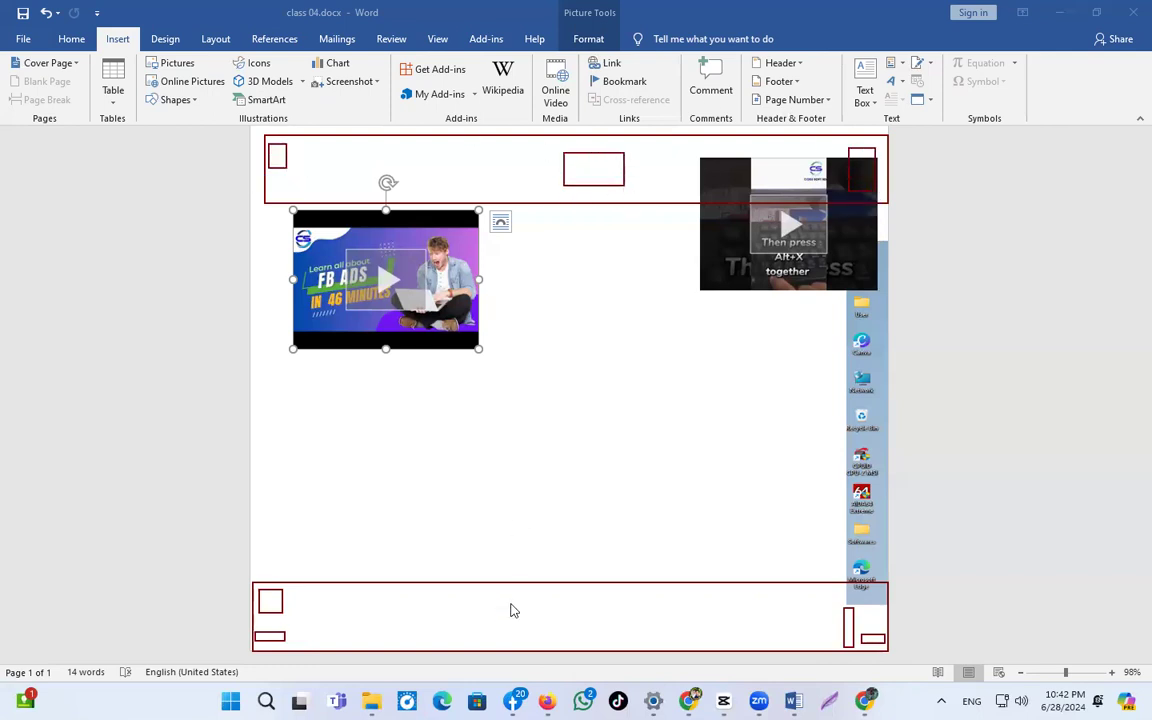
mouse_move(541, 604)
left_mouse_down()
mouse_move(600, 644)
mouse_move(597, 618)
left_mouse_up()
right_click(75, 455)
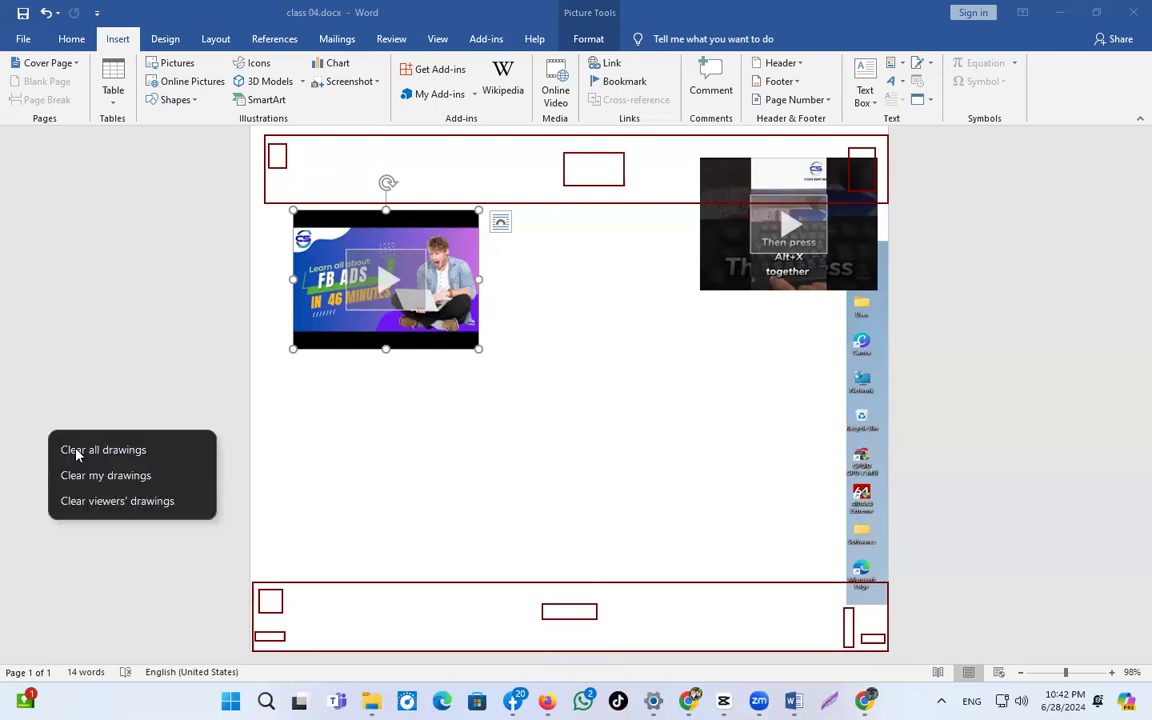
left_click(77, 452)
Browse the built-in header designs and the additional headers from Office.com.
scroll(250, 400, "up", 5)
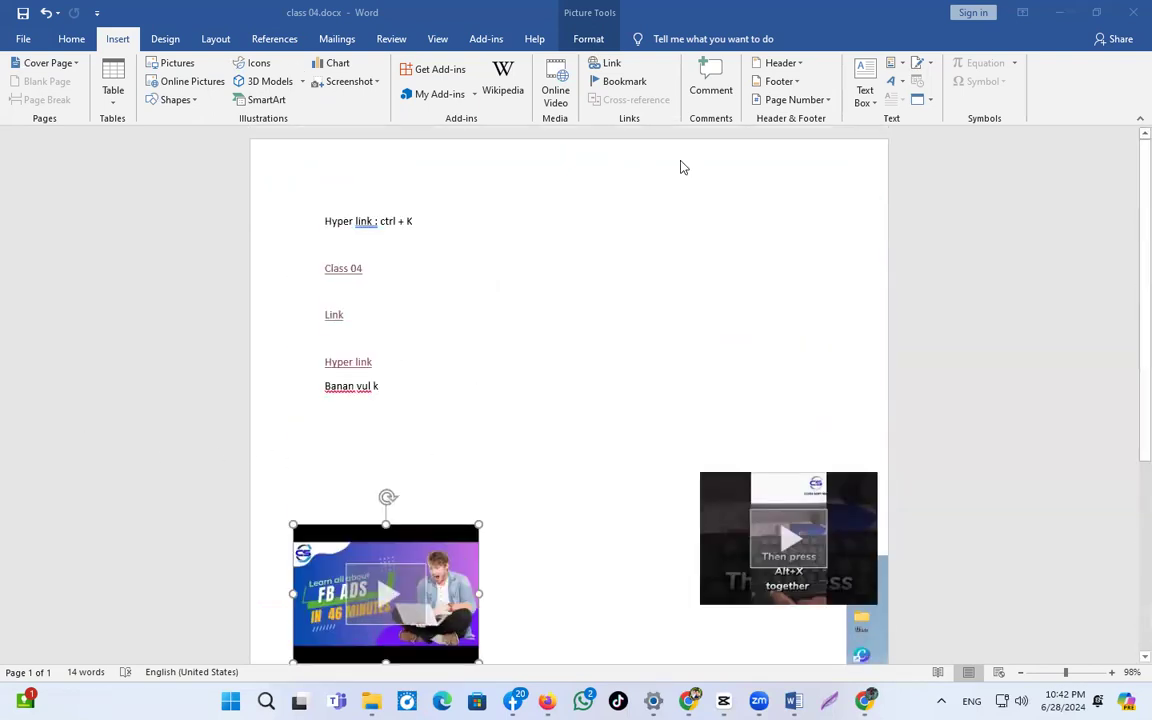
left_click(786, 67)
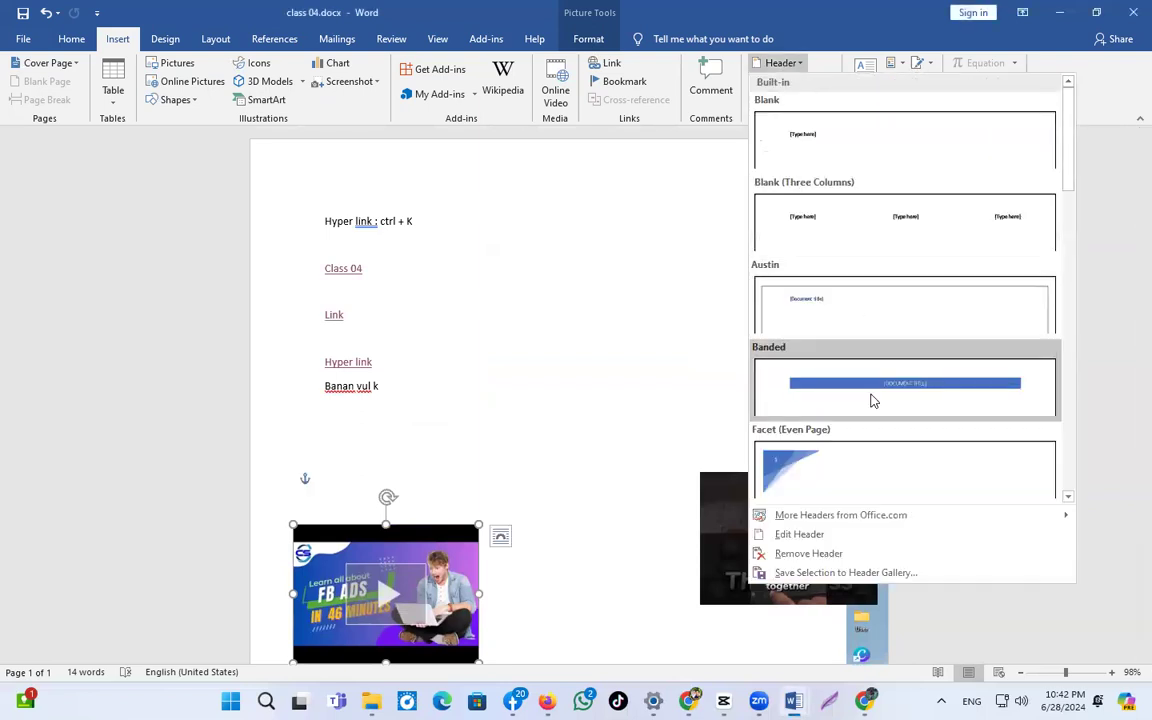
scroll(876, 430, "down", 10)
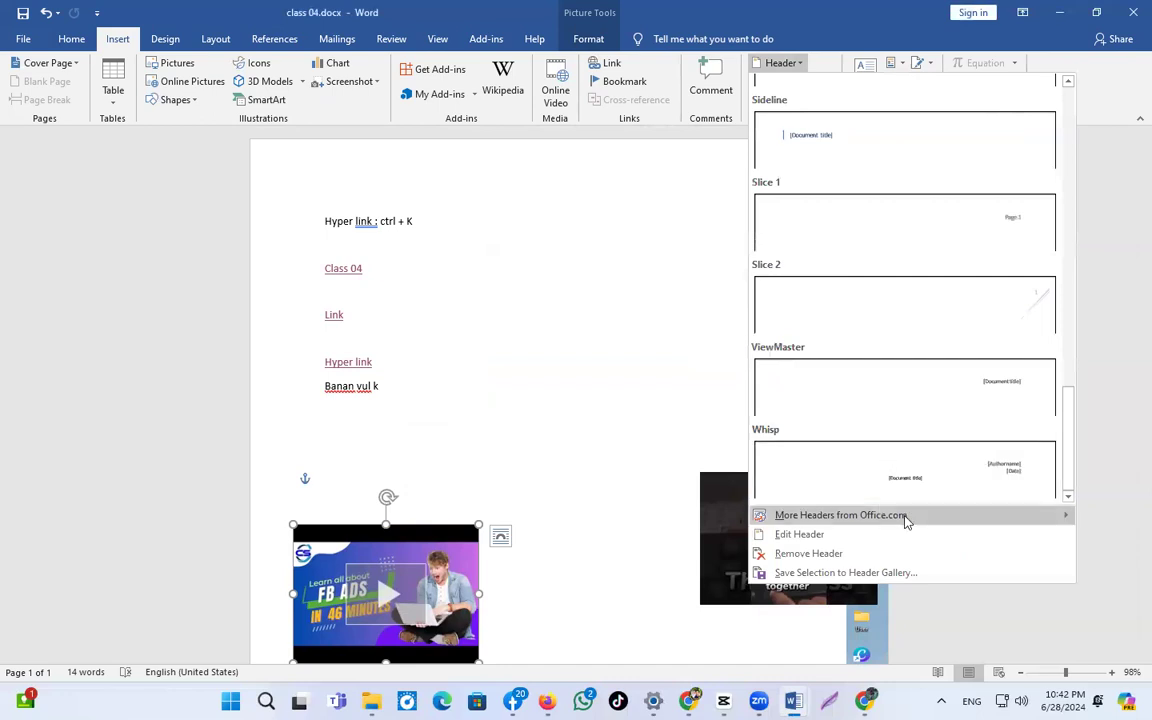
scroll(912, 454, "up", 10)
scroll(912, 454, "down", 10)
mouse_move(866, 518)
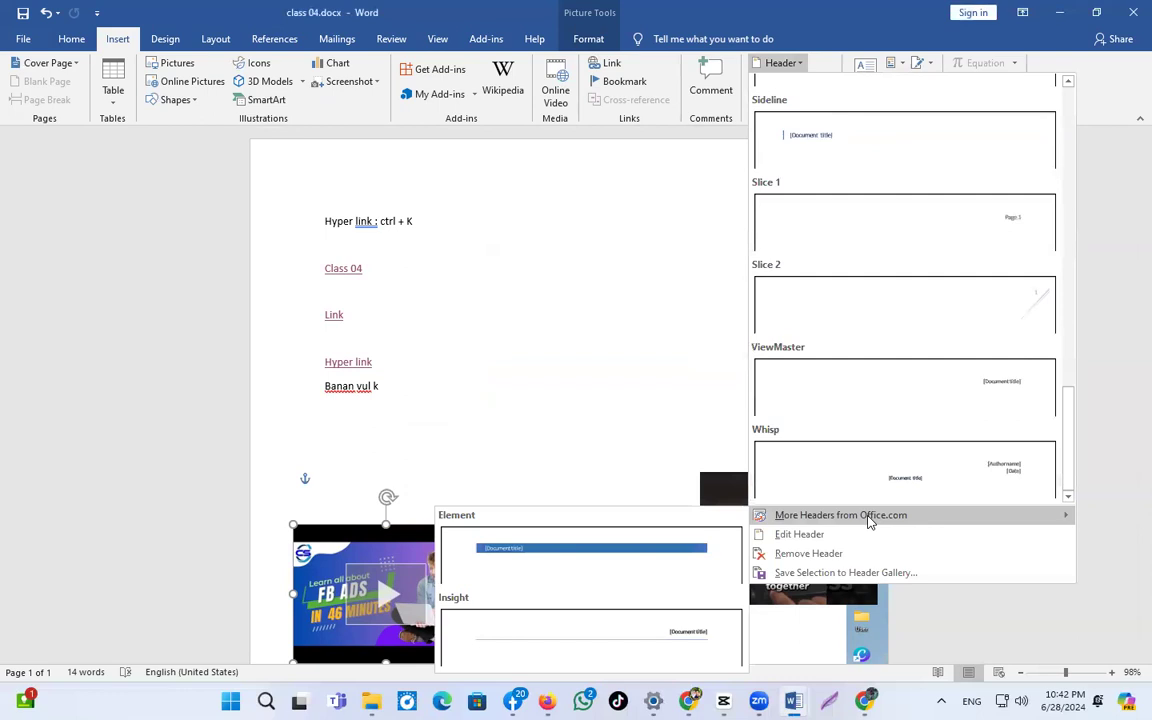
left_click(701, 525)
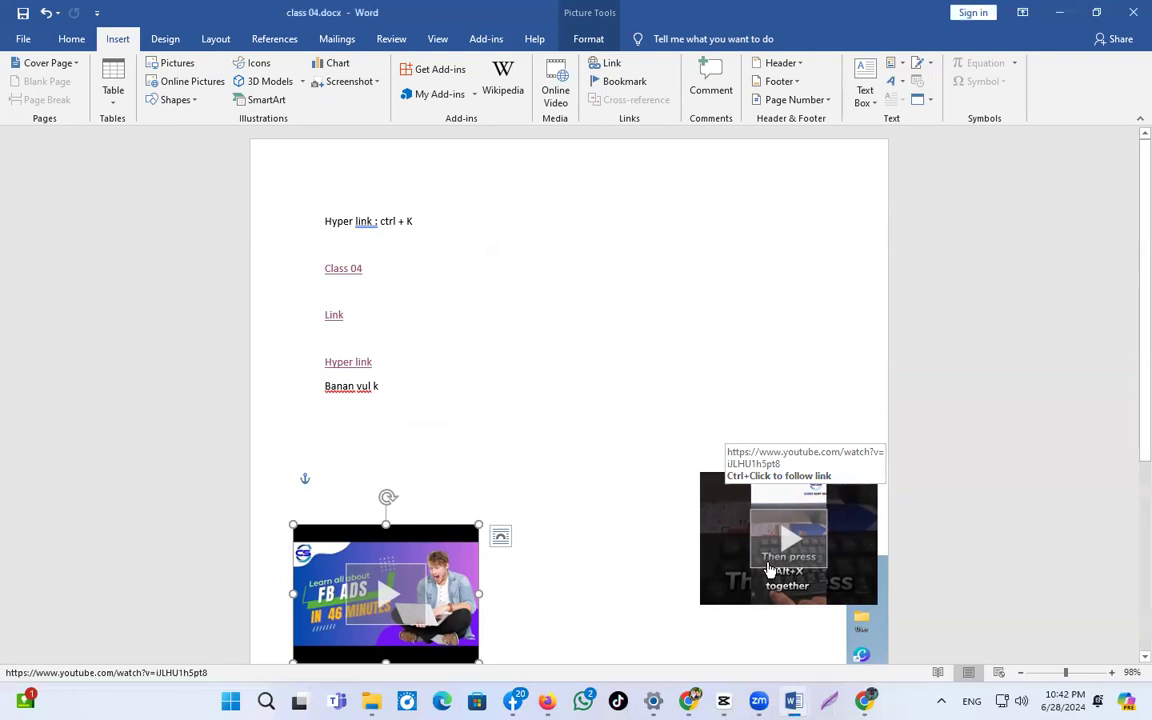
left_click(768, 570, "ctrl")
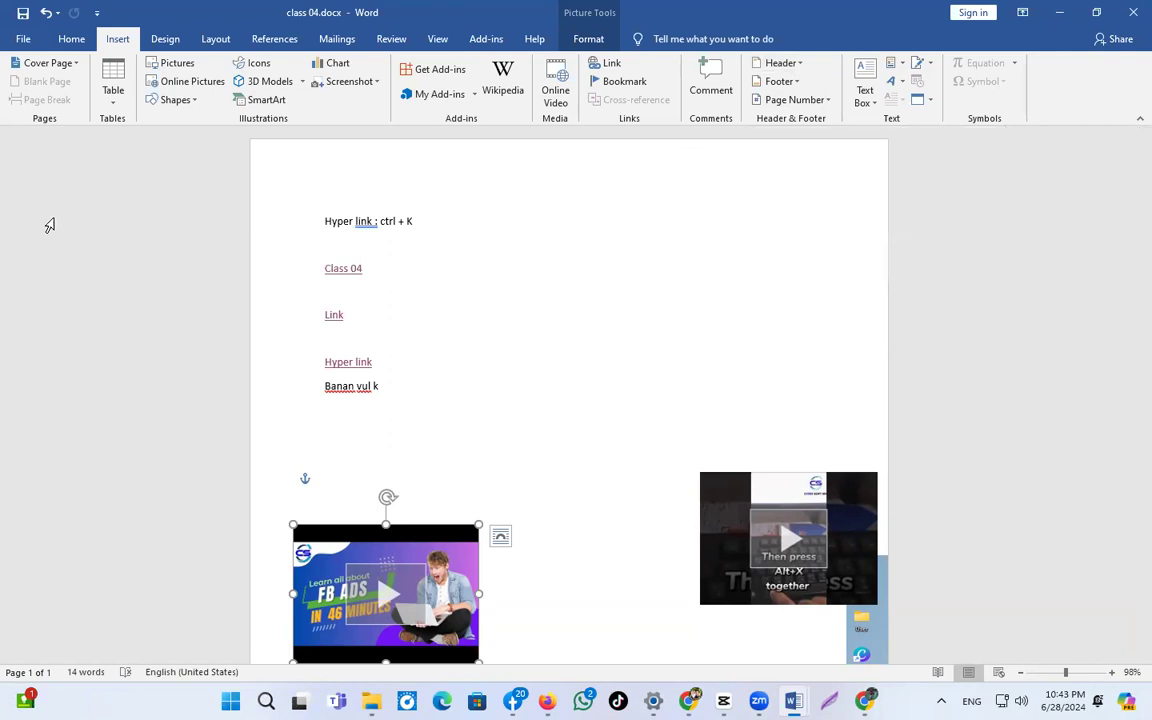
Insert the Facet (Even Page) header and select its page number shape.
mouse_move(808, 51)
left_mouse_down()
mouse_move(797, 73)
mouse_move(809, 51)
left_mouse_up()
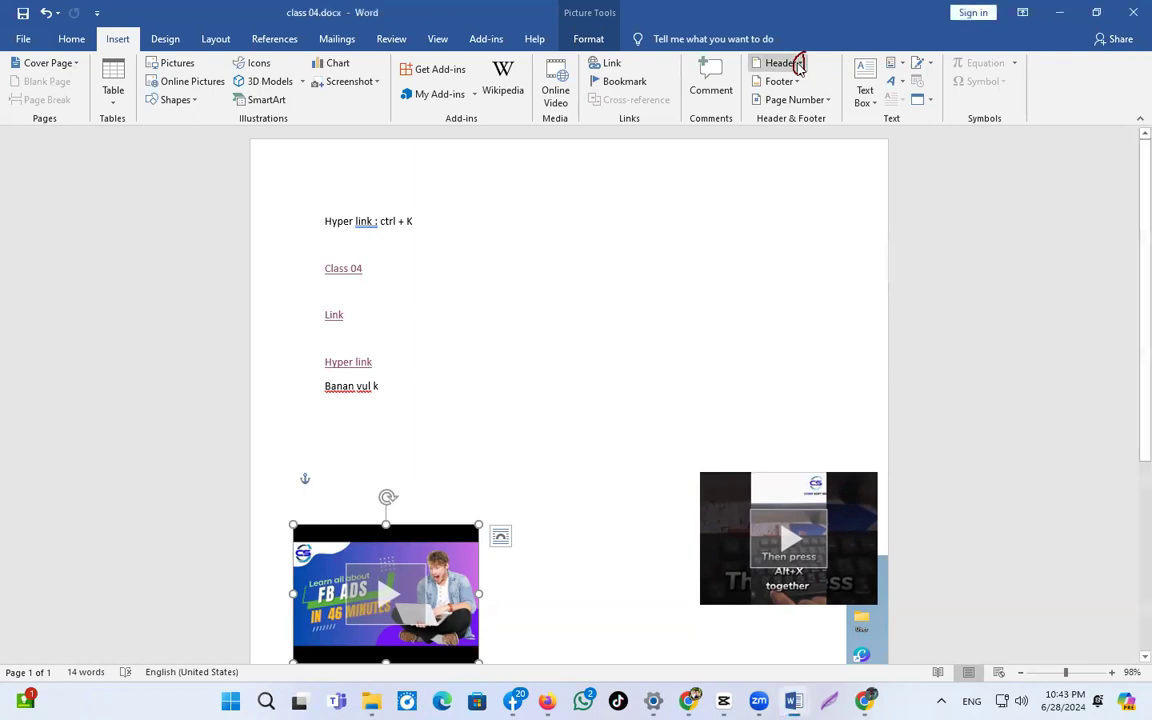
left_click(800, 66)
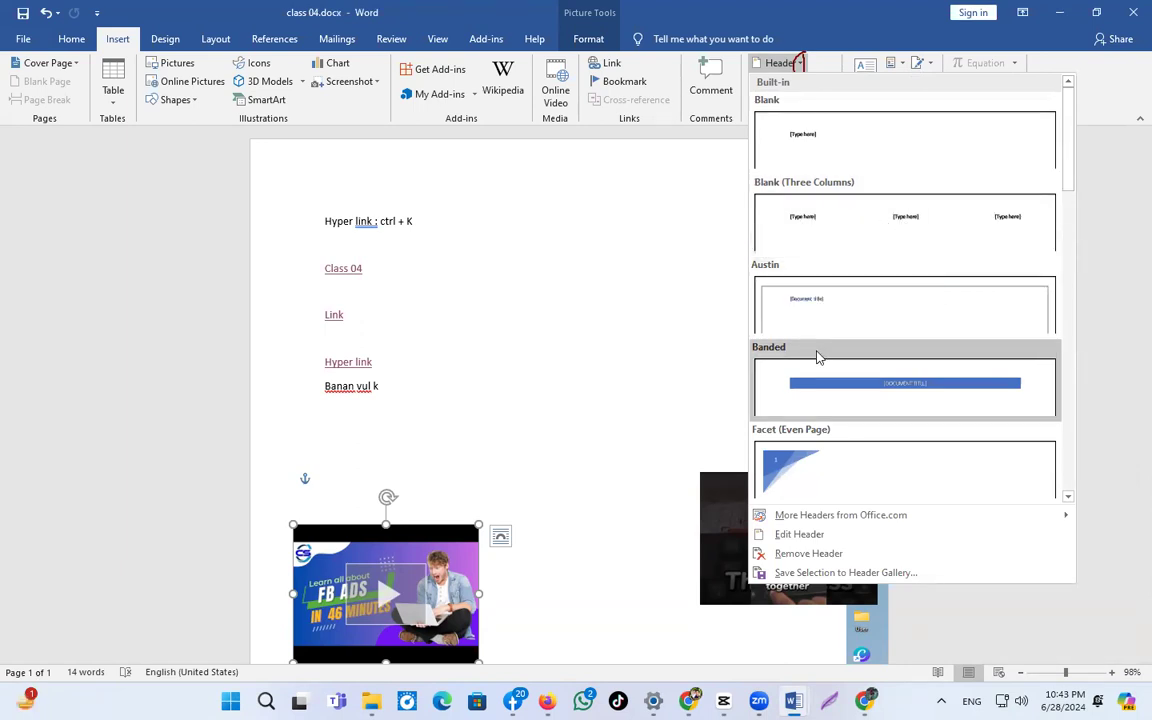
left_click(897, 476)
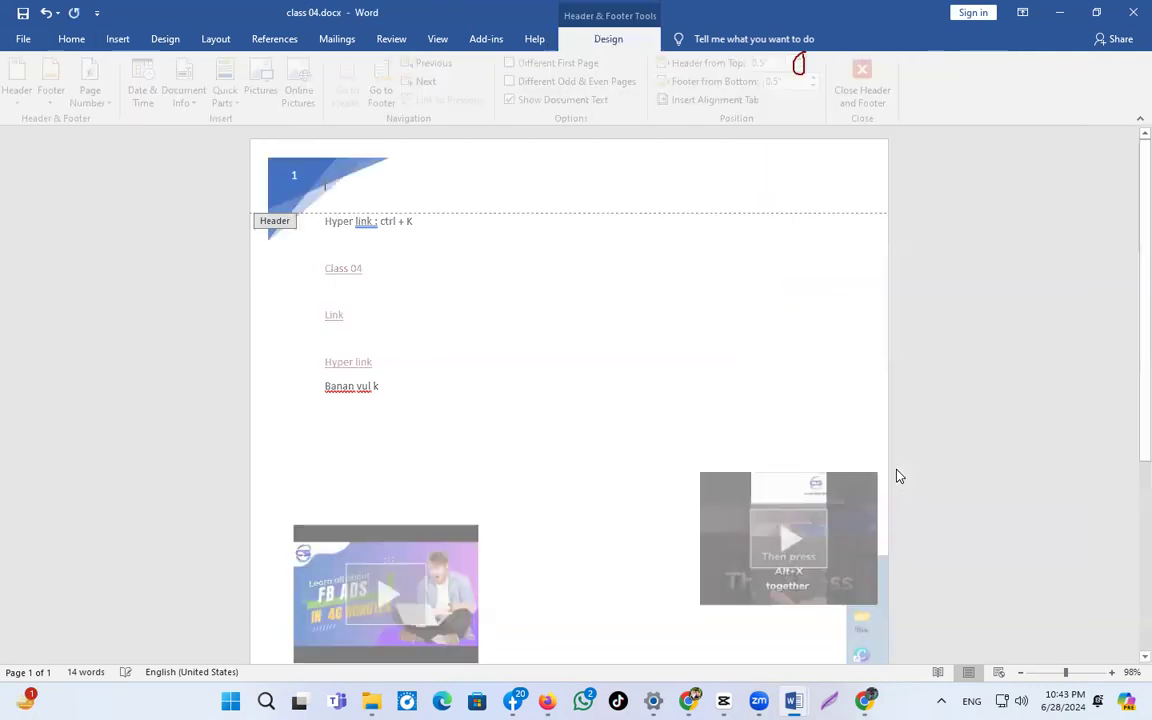
left_click(303, 168)
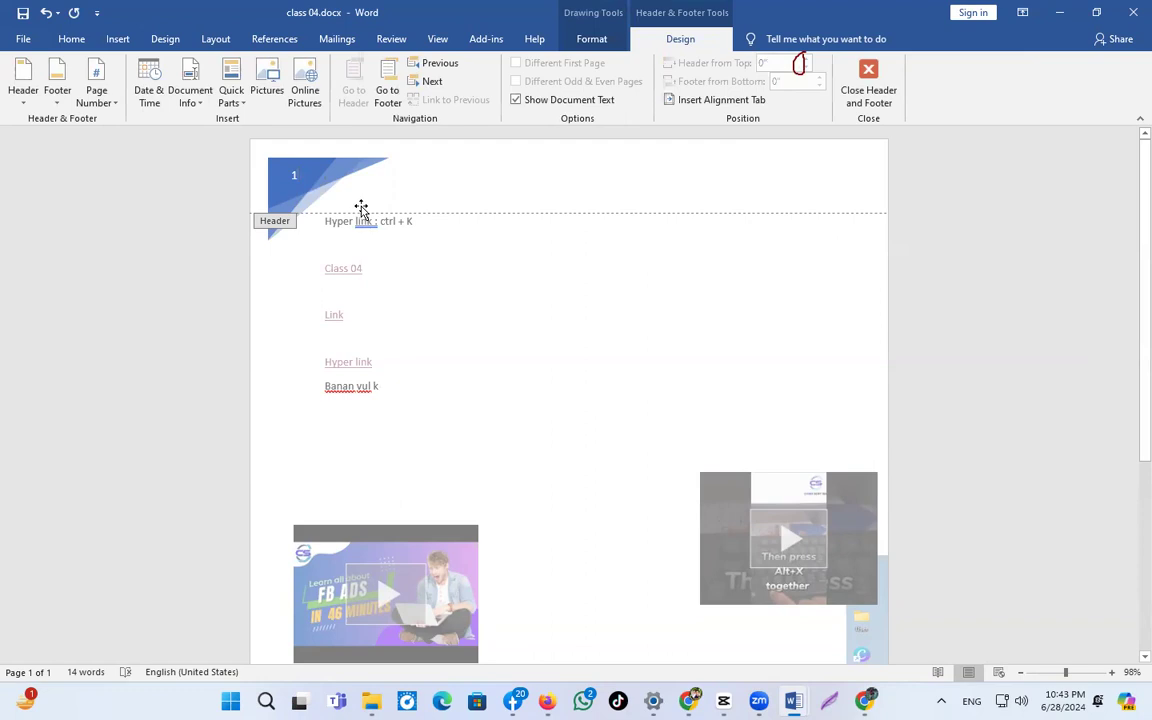
Check the page's footer area, close header editing and undo the Facet (Even Page) header.
scroll(365, 220, "down", 5)
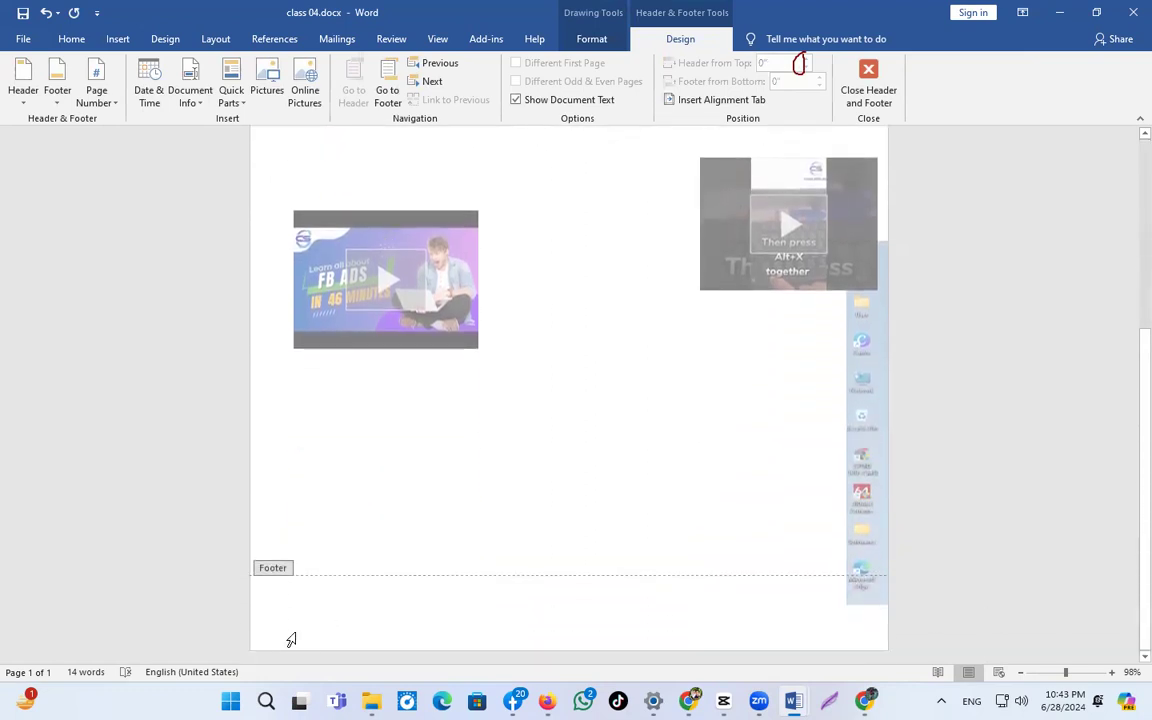
scroll(324, 581, "up", 4)
scroll(322, 583, "up", 1)
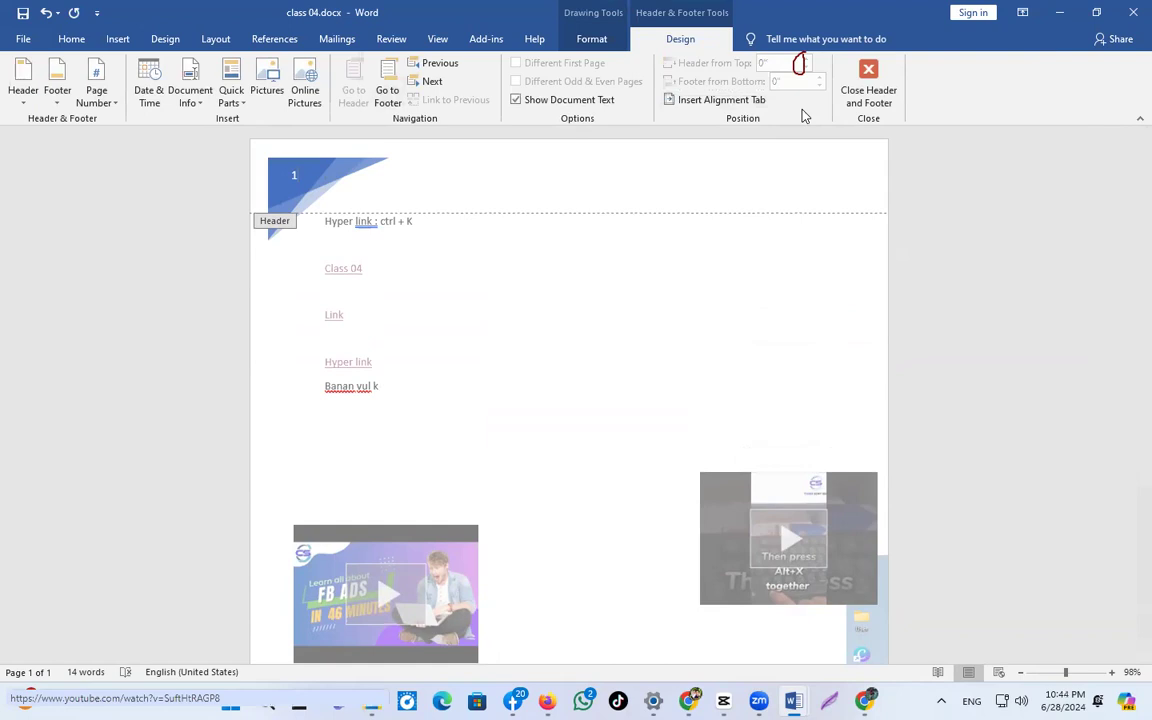
left_click(868, 95)
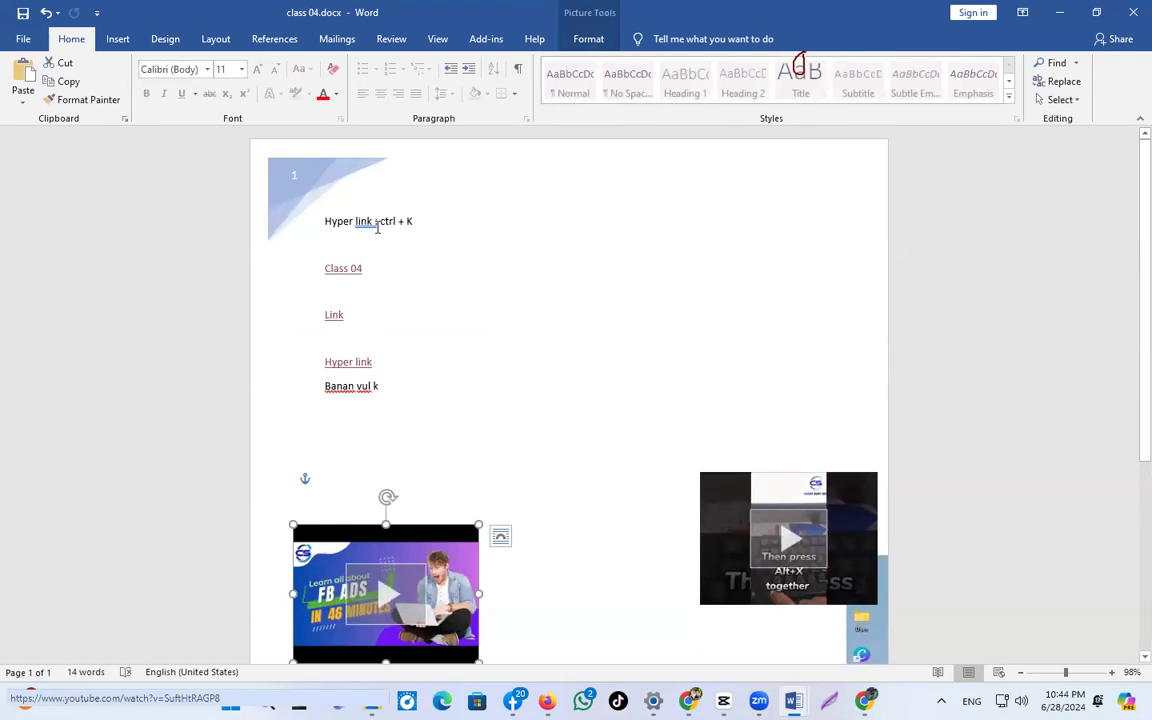
left_click(44, 15)
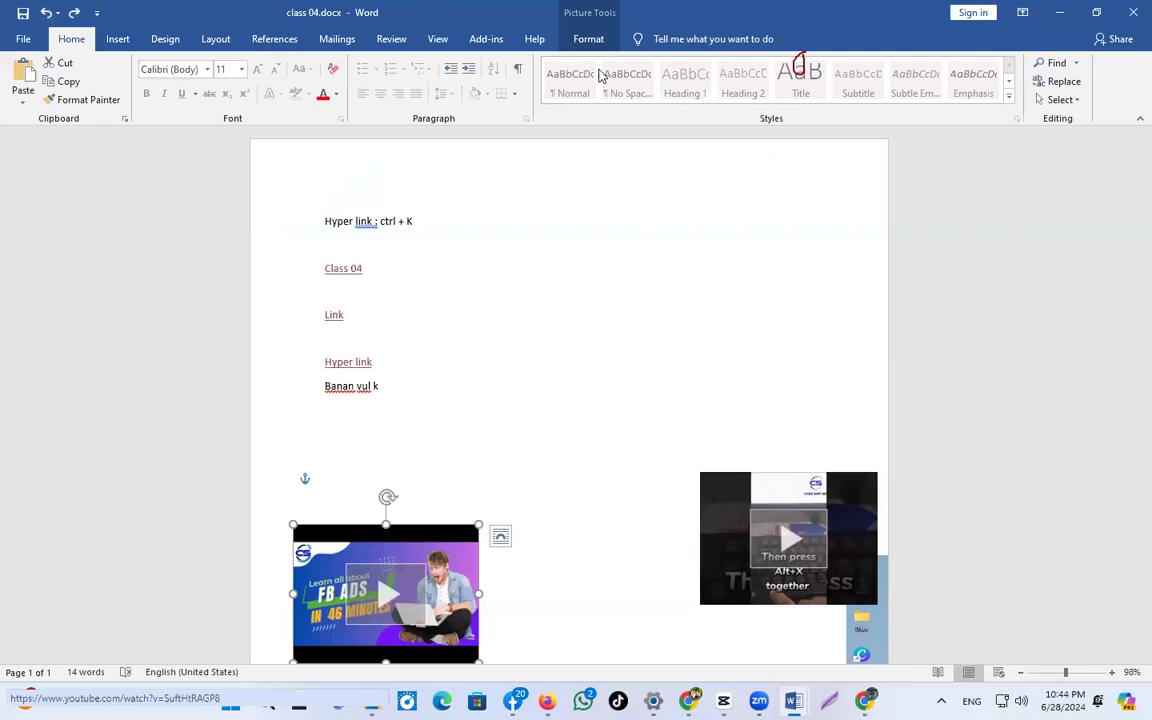
Insert the Facet (Odd Page) header from the built-in header designs.
left_click(110, 44)
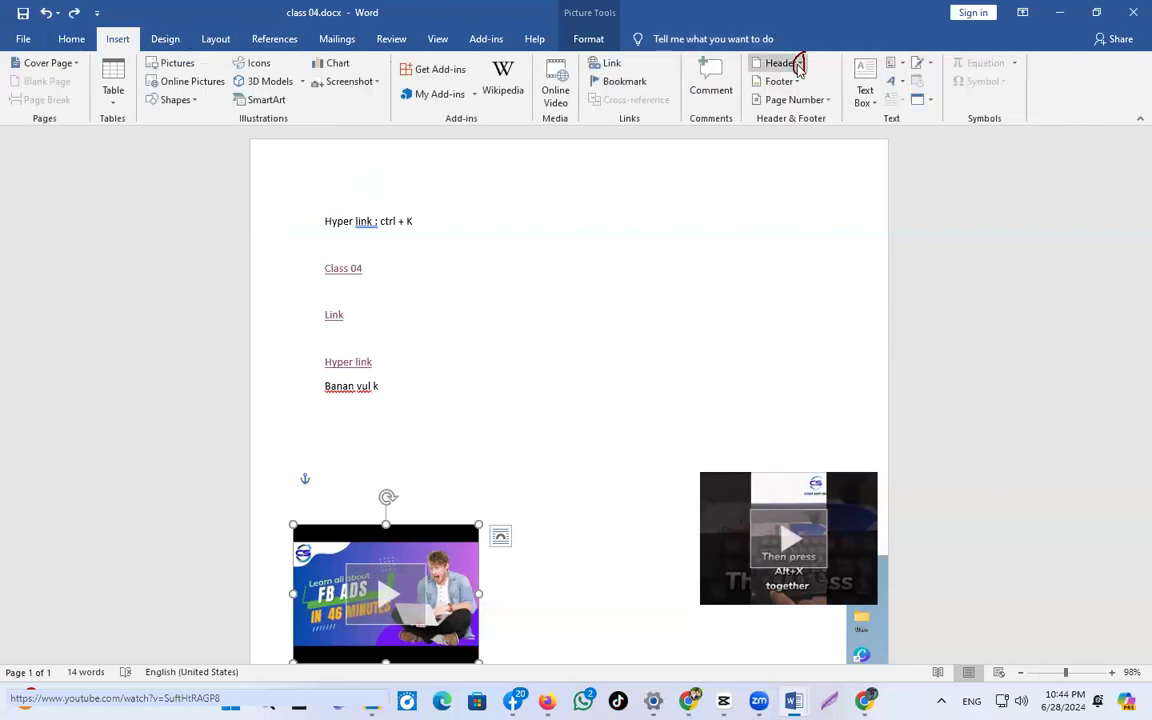
left_click(799, 64)
scroll(800, 400, "down", 5)
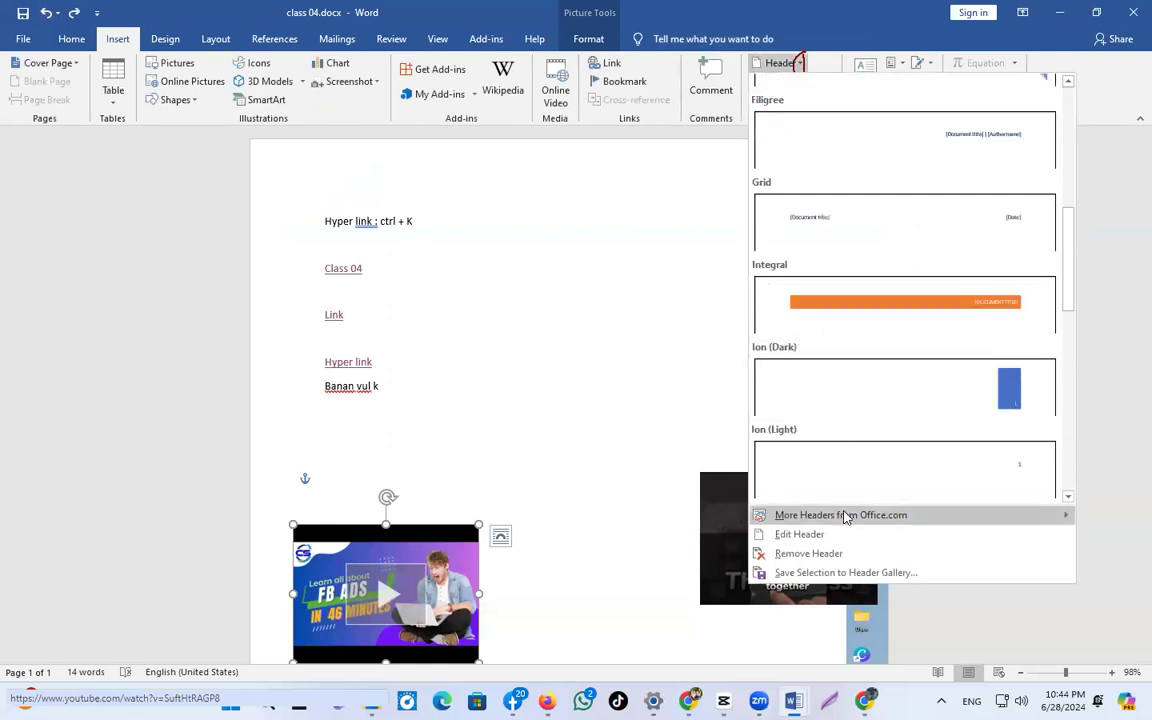
scroll(893, 442, "down", 5)
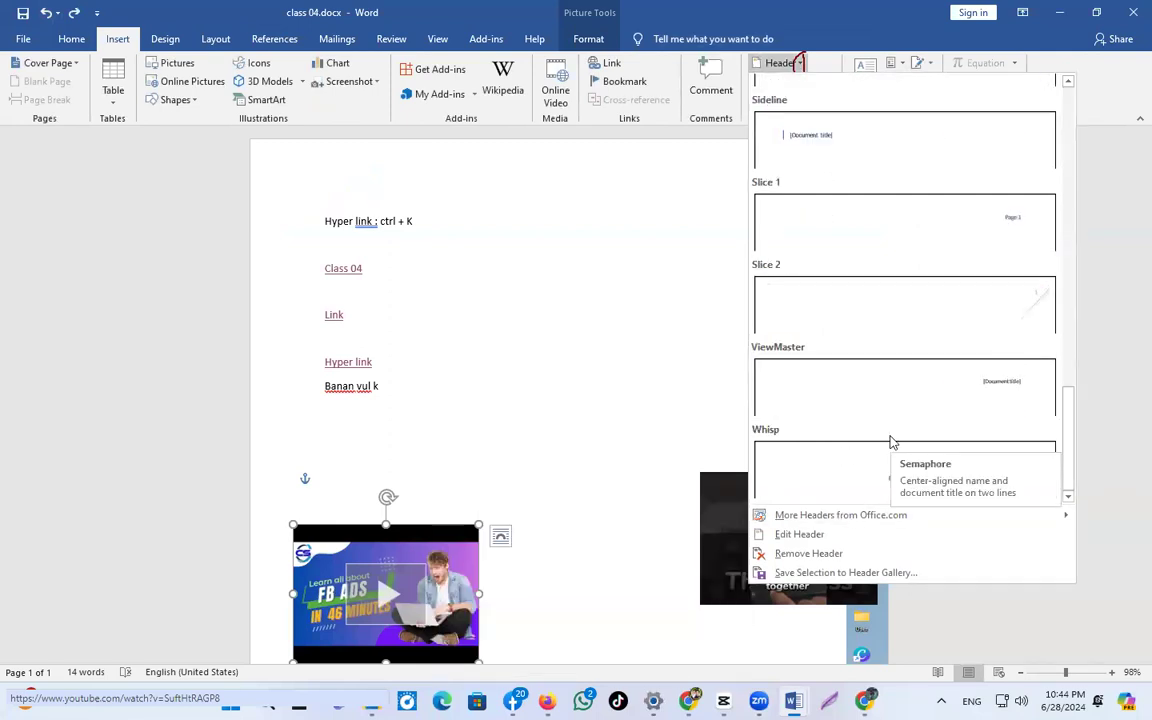
scroll(893, 430, "up", 3)
scroll(880, 205, "up", 2)
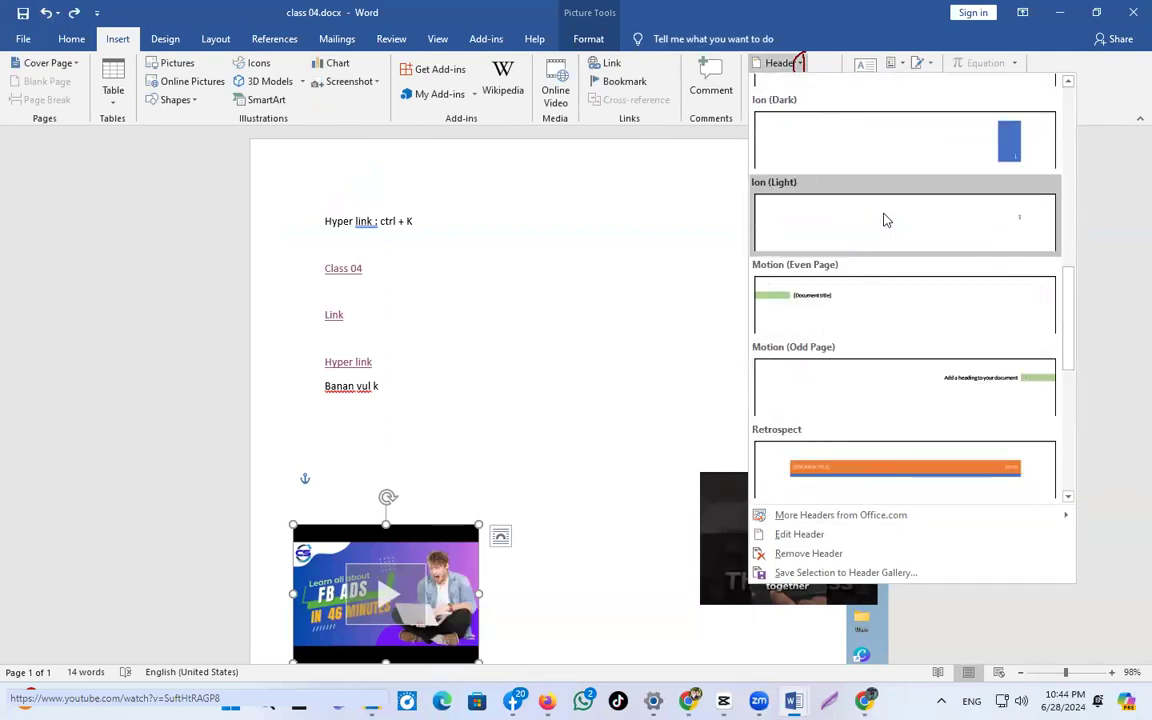
scroll(906, 388, "up", 6)
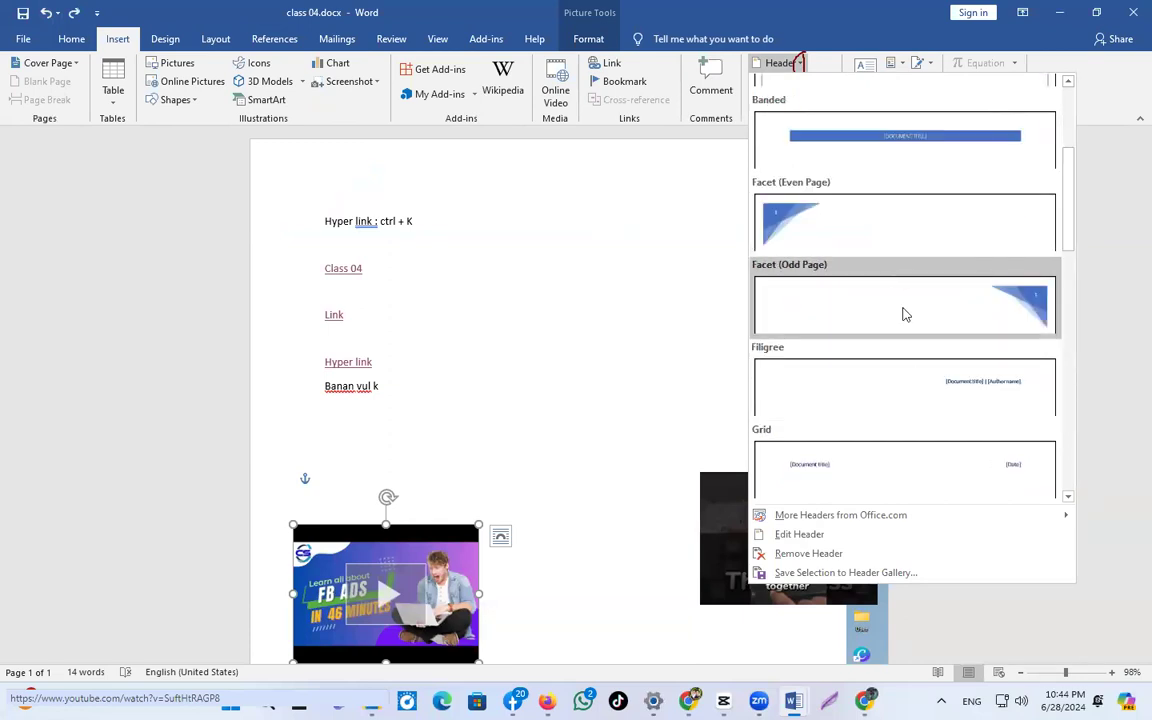
left_click(980, 317)
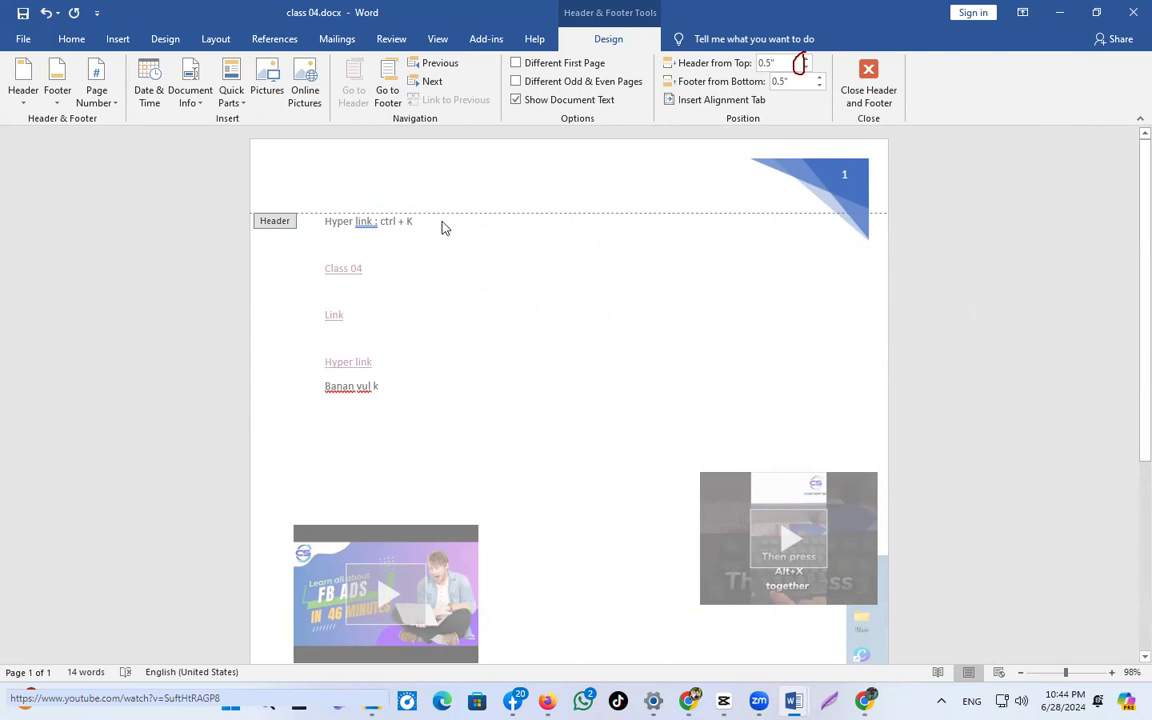
Enter the text "Today we are discuess about" in the page header.
type("Th")
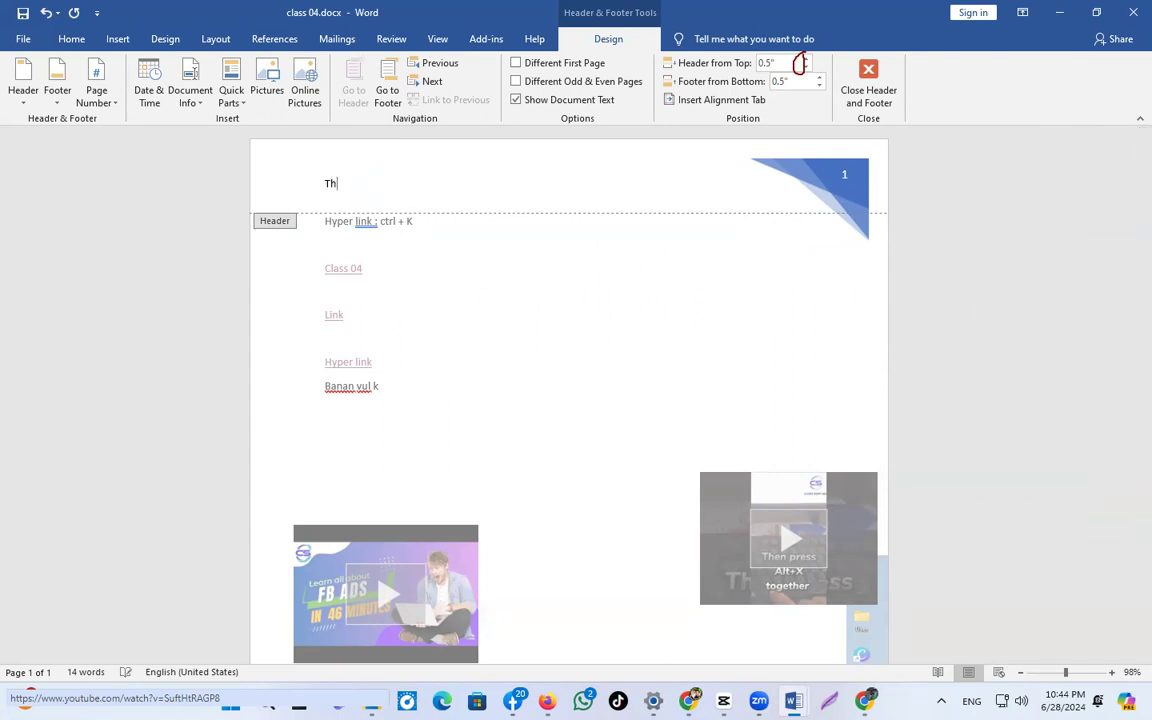
key("BackSpace")
key("BackSpace")
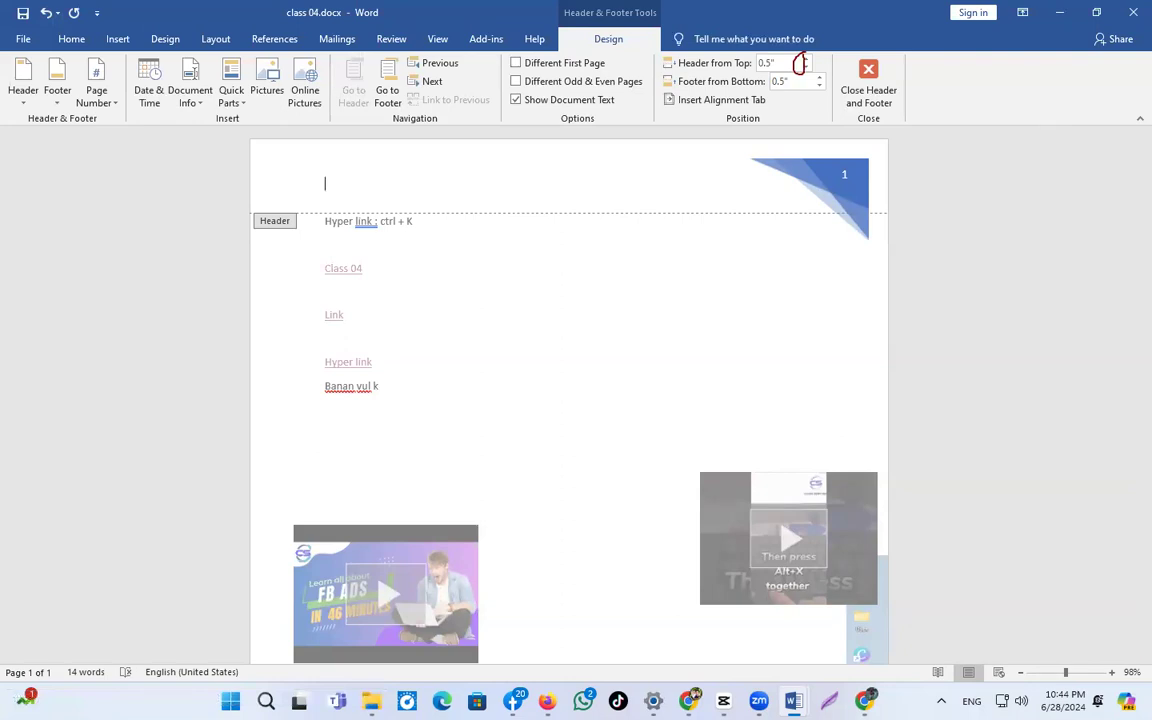
type("T")
key("BackSpace")
type("Top")
type("ay we")
type(" are ")
type("discu")
type("ess abo")
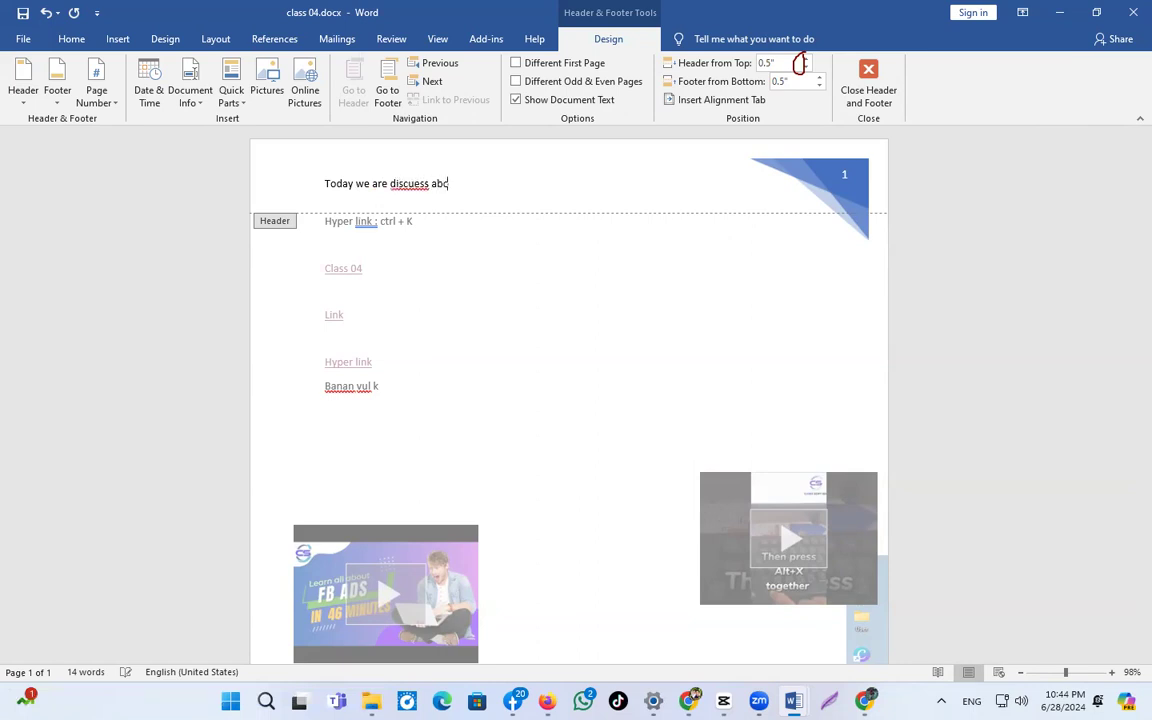
type("ur t")
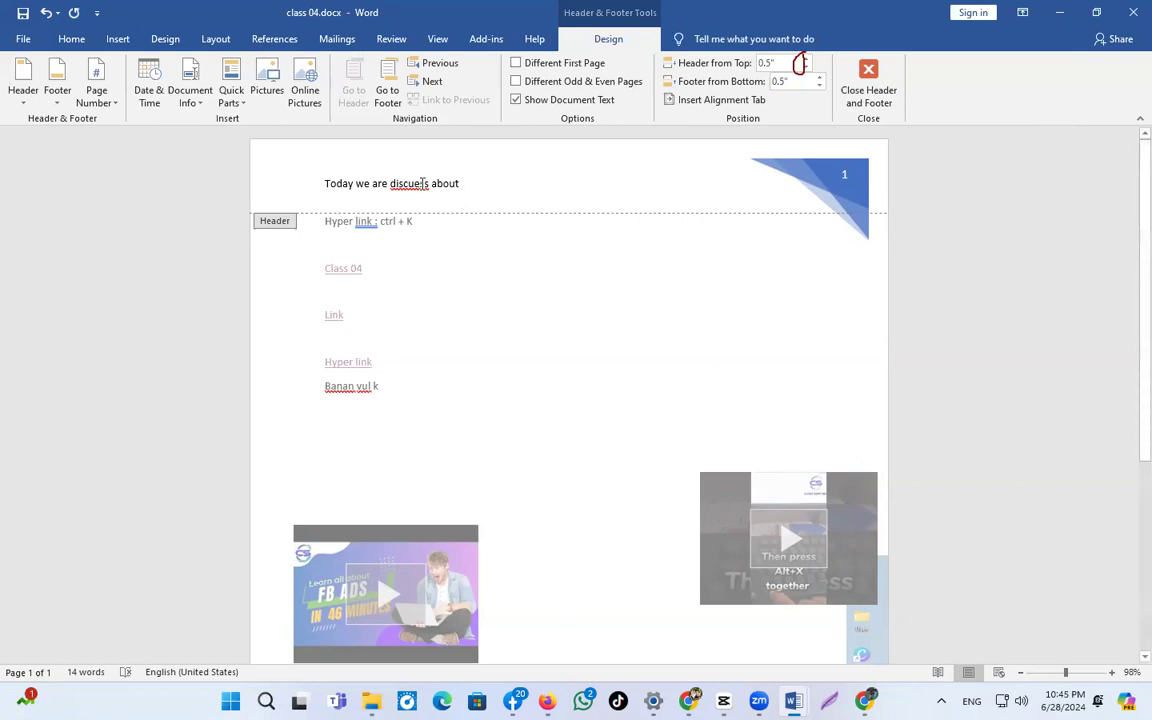
Correct the misspelled word in the page header so it reads "discuss".
left_click(422, 183)
key("BackSpace")
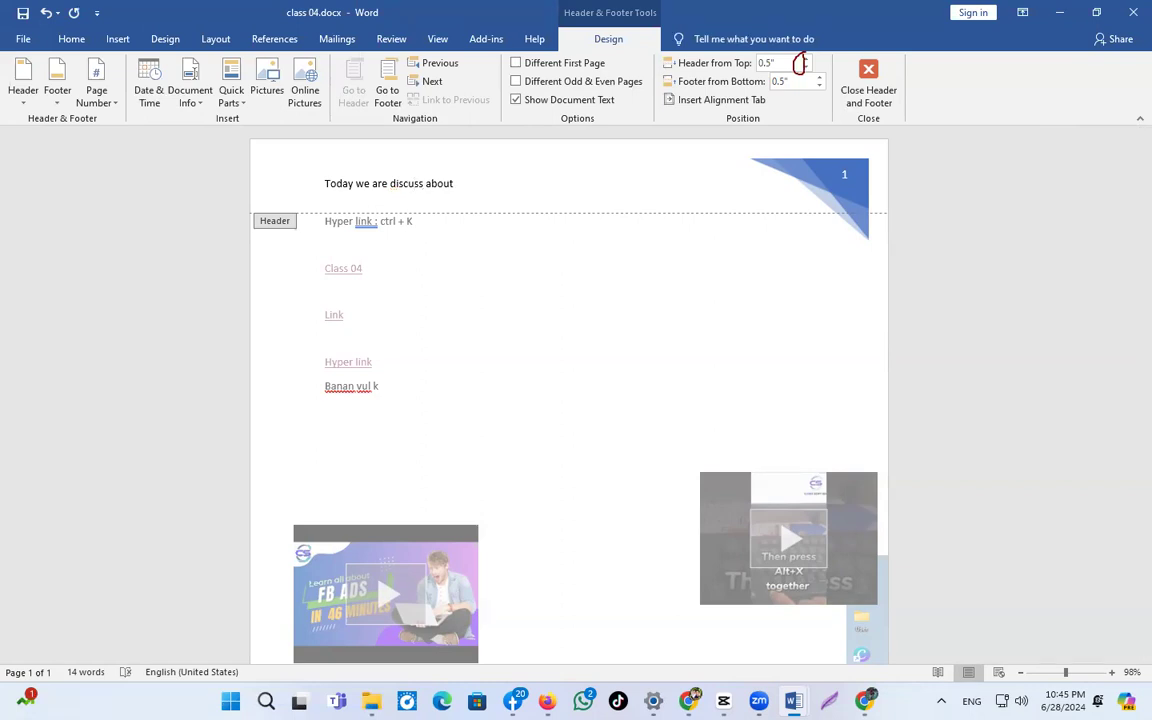
type("dd")
key("BackSpace")
key("BackSpace")
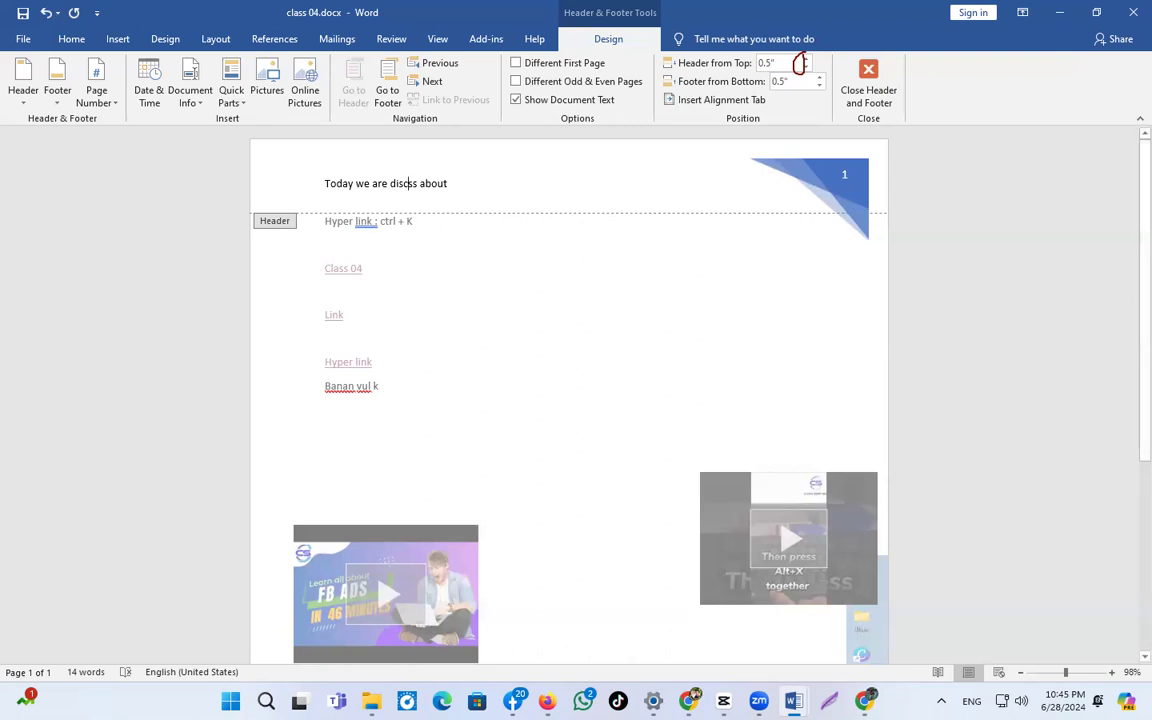
left_click(414, 183)
type("u")
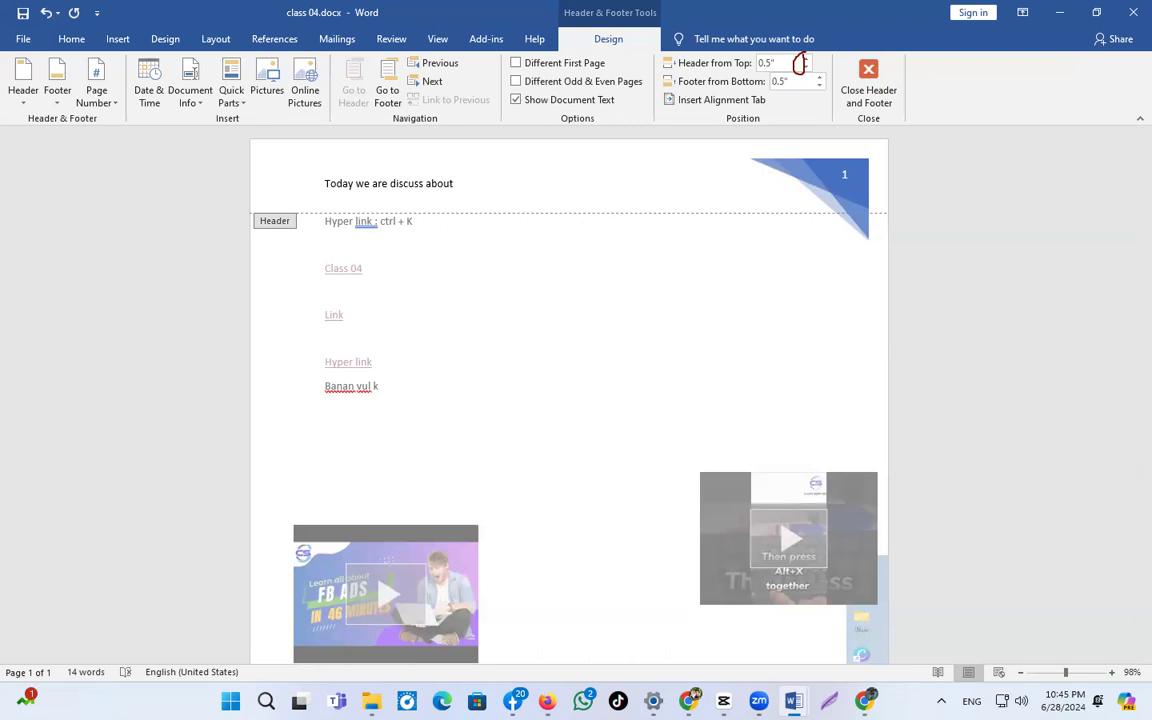
Complete the header sentence by adding "class 04" after the word "about".
key("Right")
key("Right")
key("Right")
type("c la")
key("BackSpace")
key("BackSpace")
key("BackSpace")
type("las")
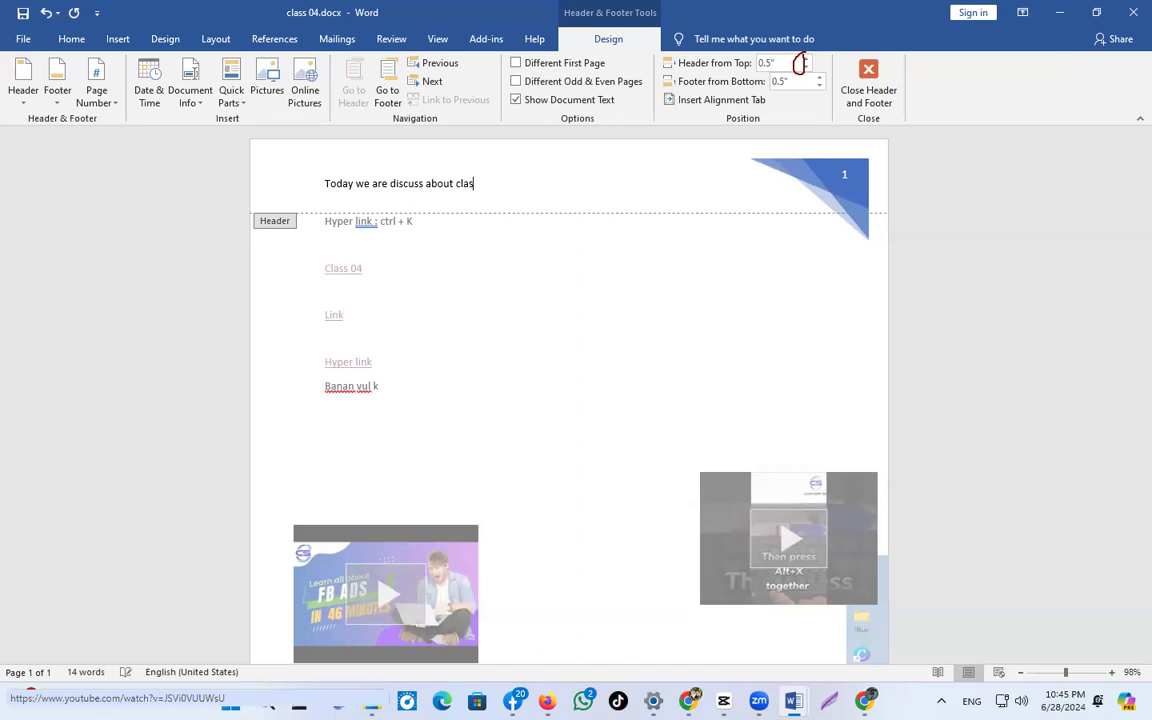
type("s 04")
Center the text "Today we are discuss about class 04" in the page header and review the page.
left_click_drag(514, 183, 327, 185)
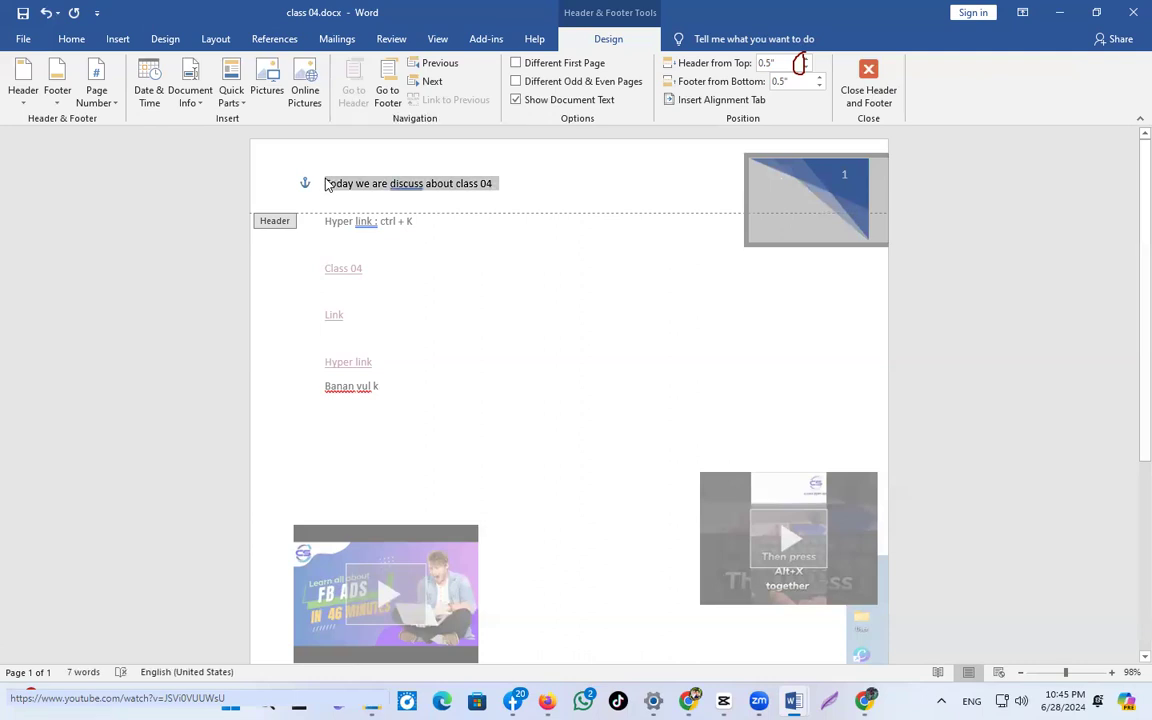
key("ctrl+e")
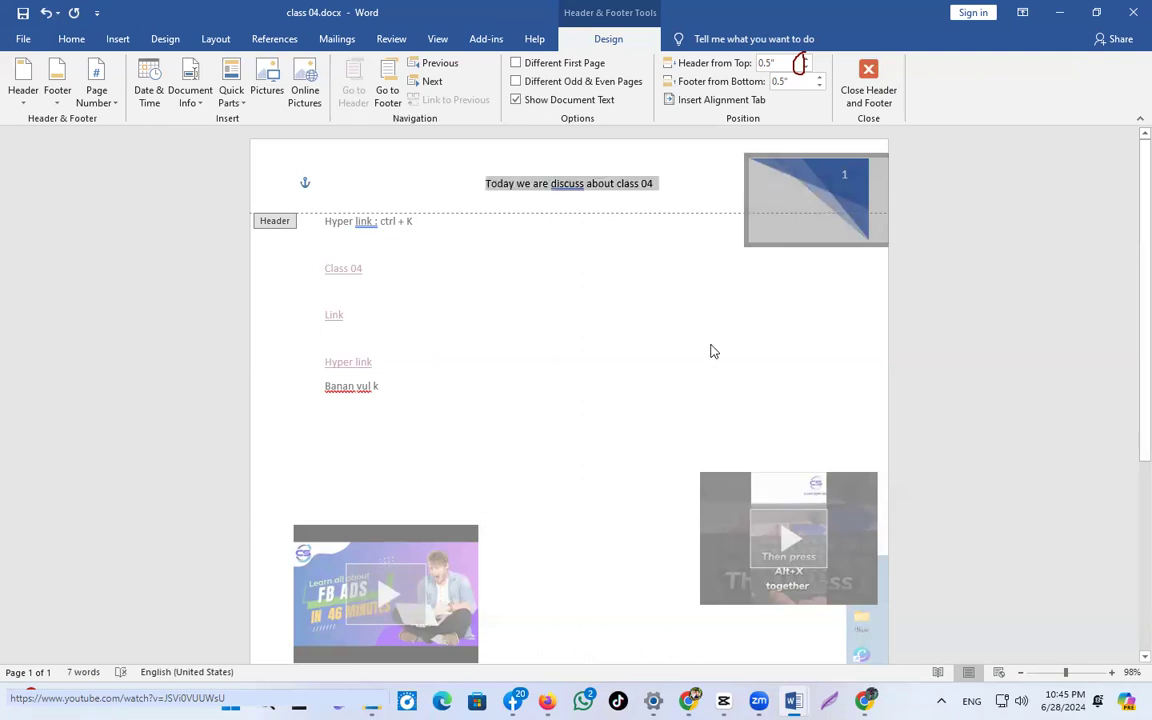
left_click(622, 190)
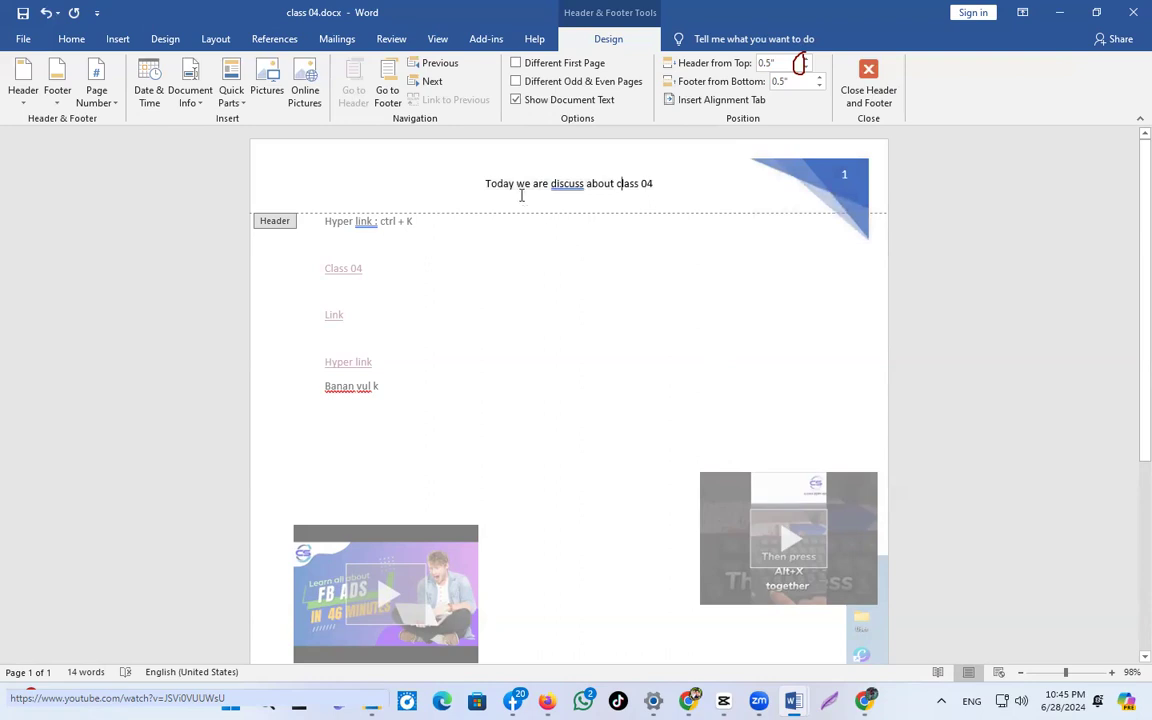
left_click(566, 188)
scroll(504, 360, "down", 2)
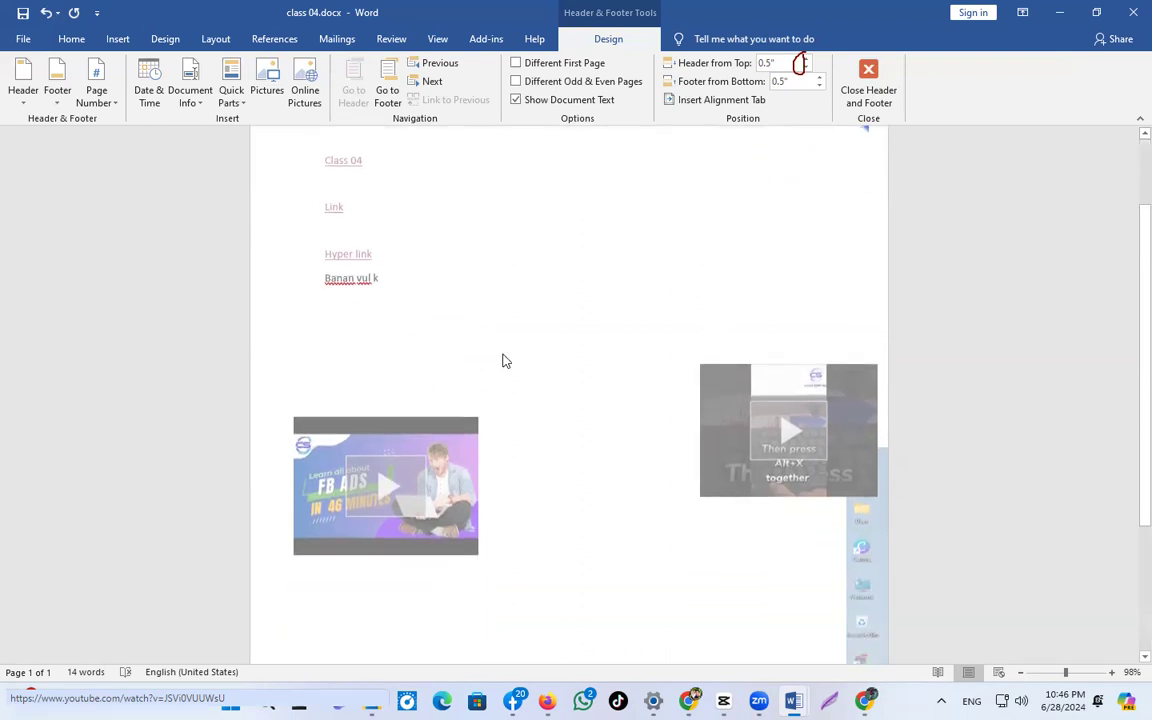
scroll(522, 368, "up", 2)
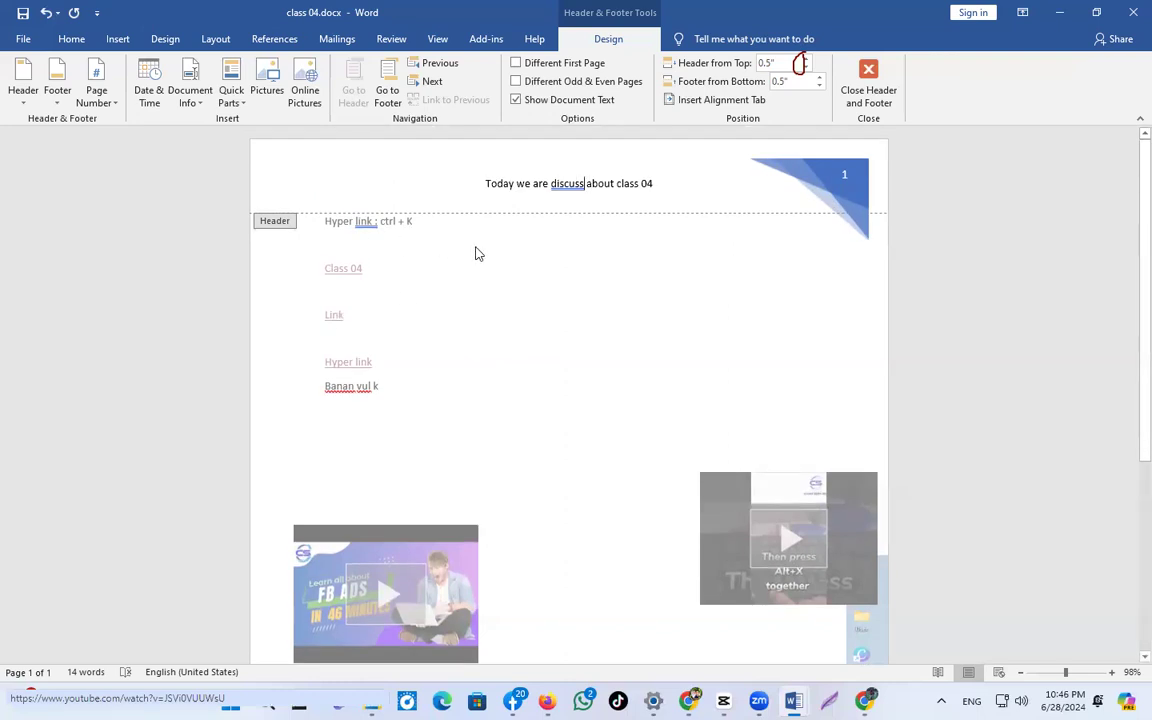
Insert the ViewMaster (Horizontal) footer from the built-in footer designs.
scroll(495, 290, "down", 6)
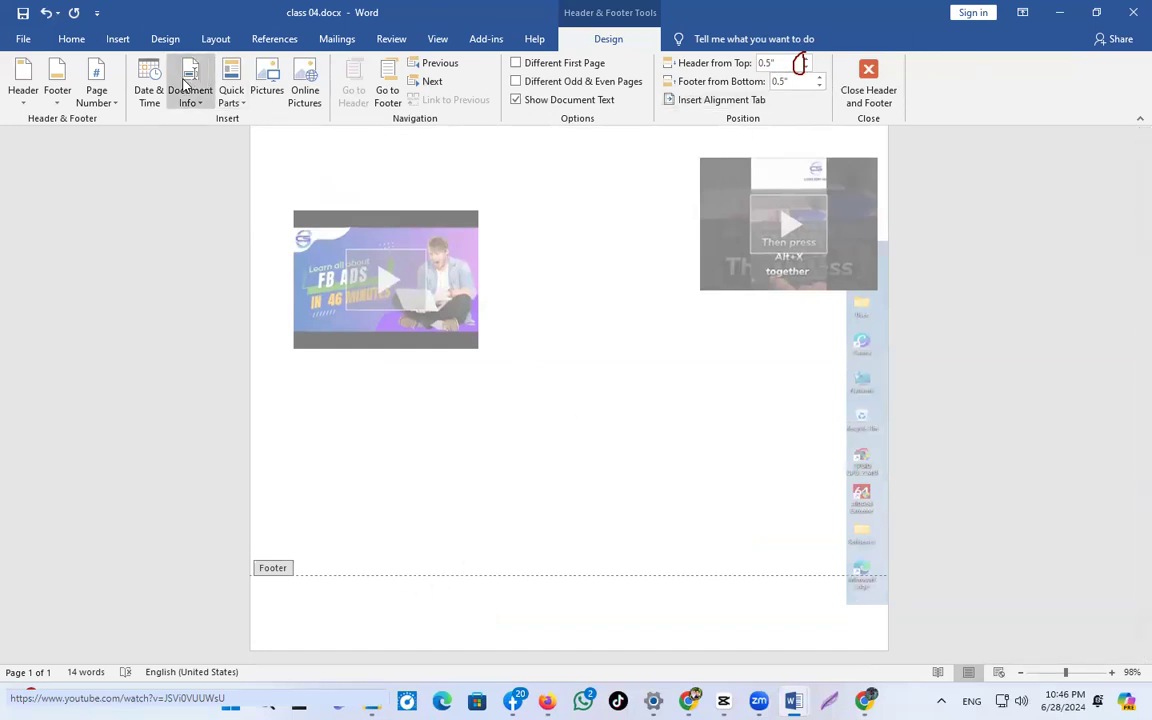
left_click(118, 42)
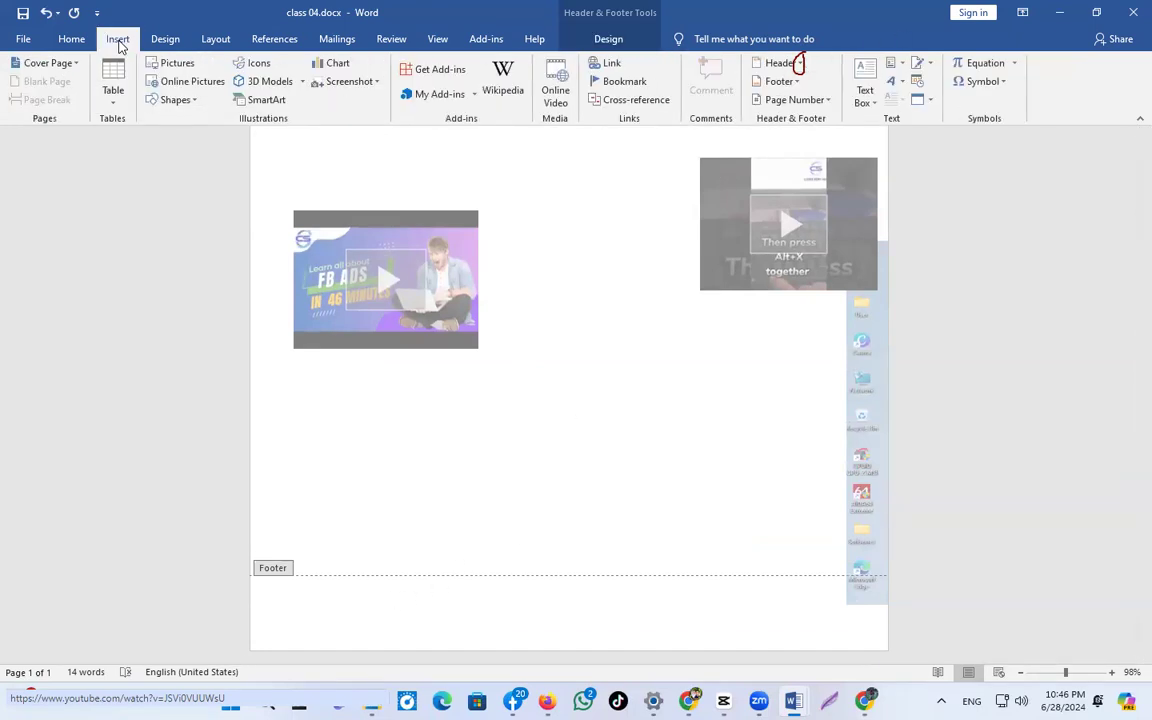
left_click(797, 82)
scroll(820, 287, "down", 6)
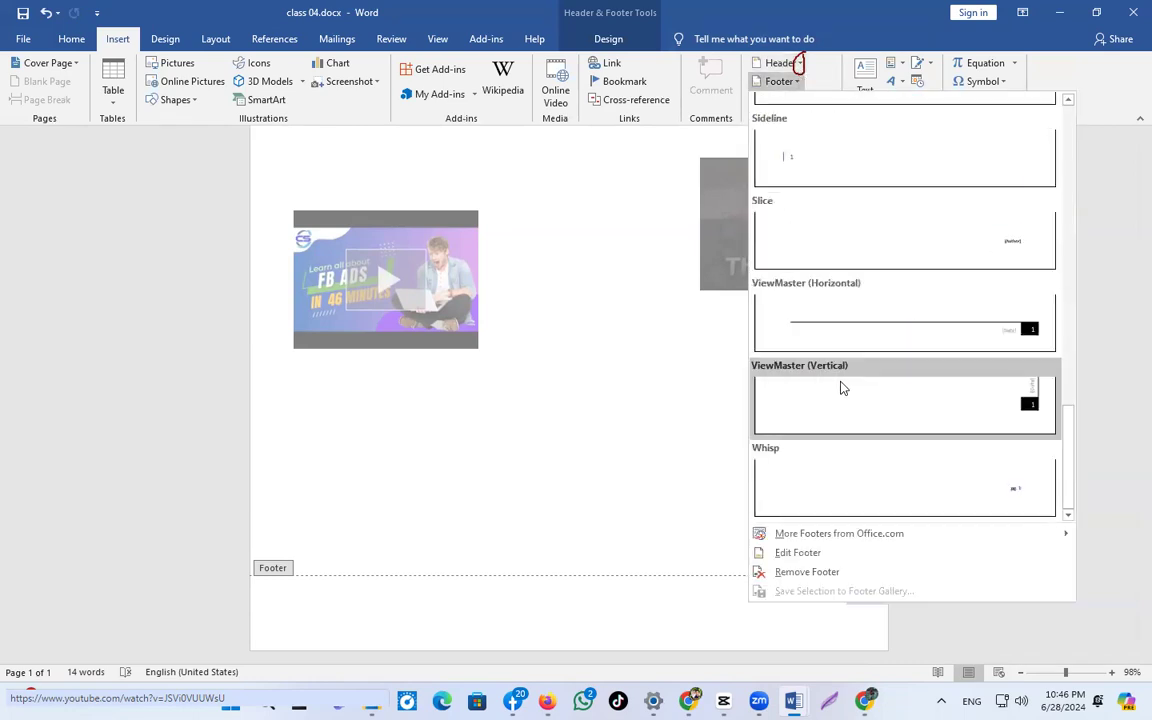
left_click(1010, 337)
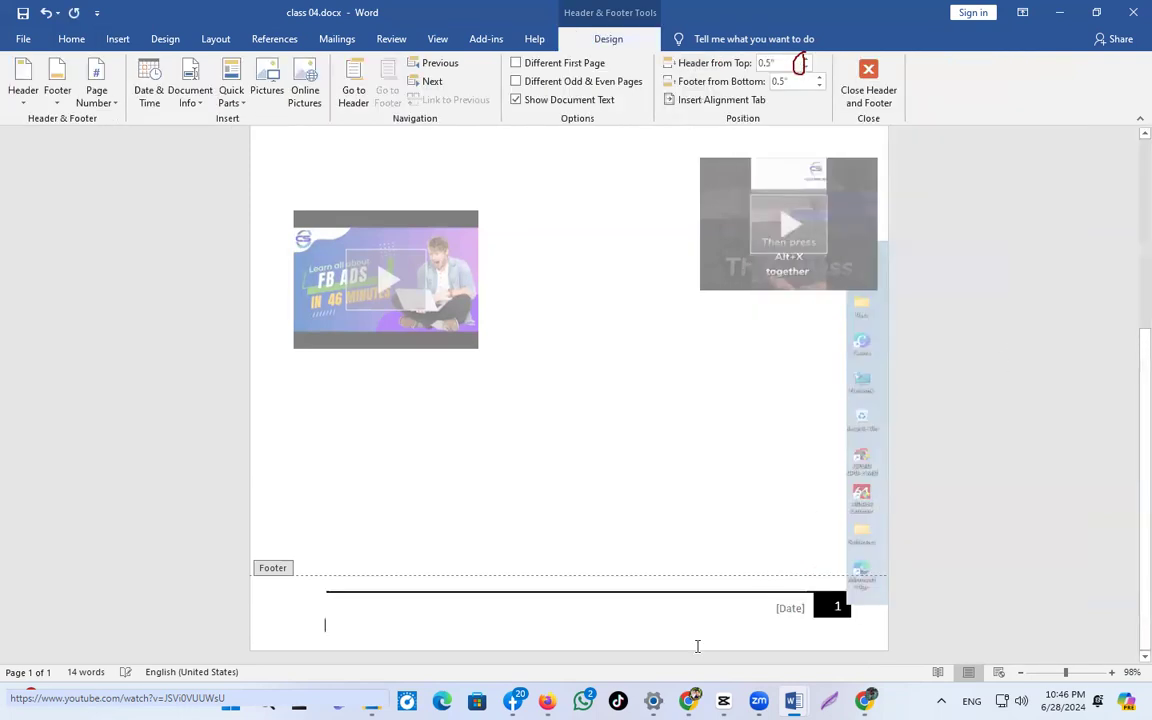
Fill the footer's date placeholder with 28/06/24.
left_click(786, 609)
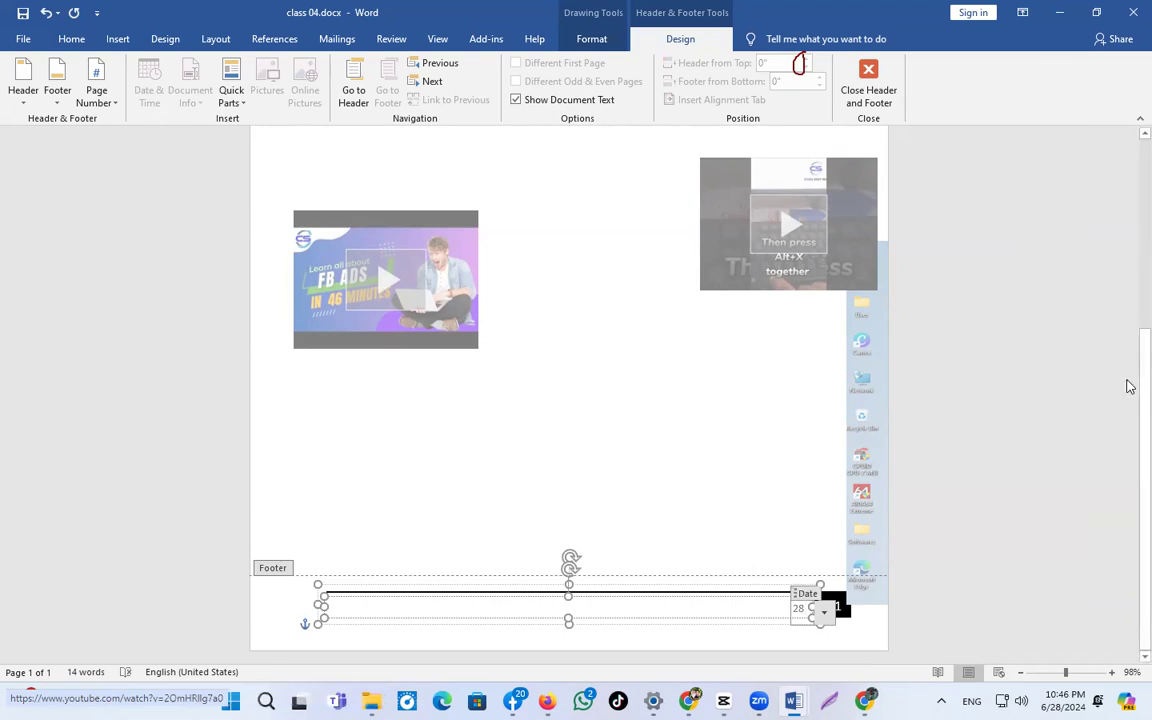
type("06/24")
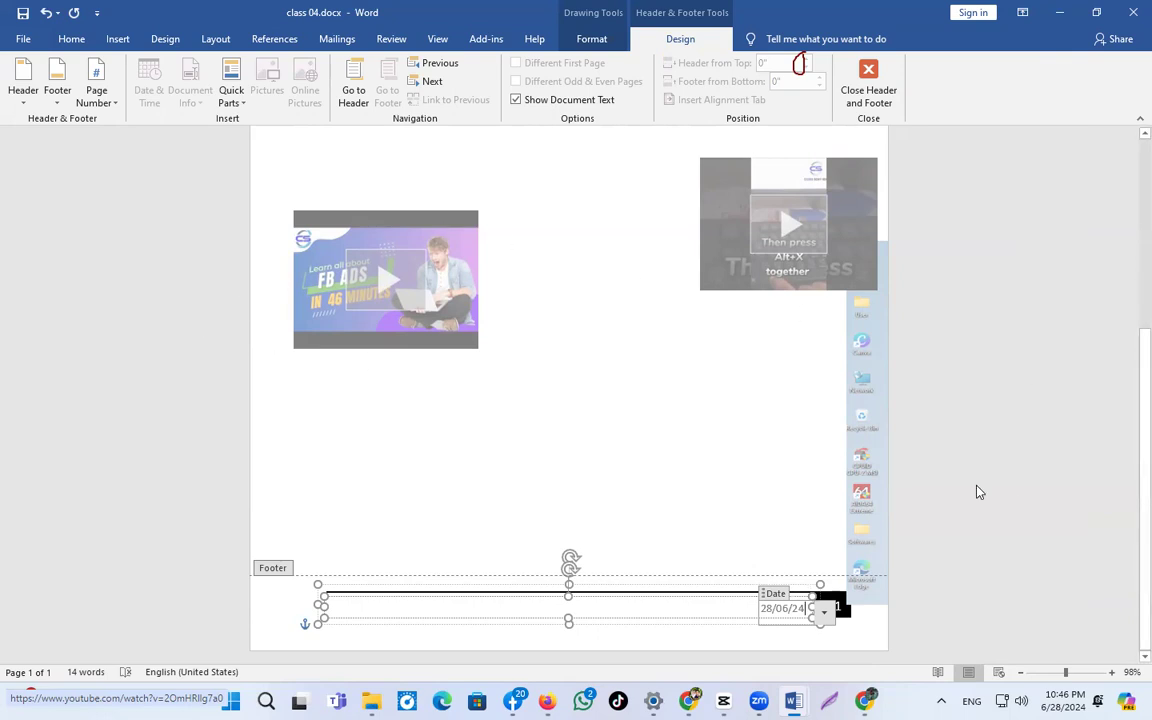
left_click(858, 631)
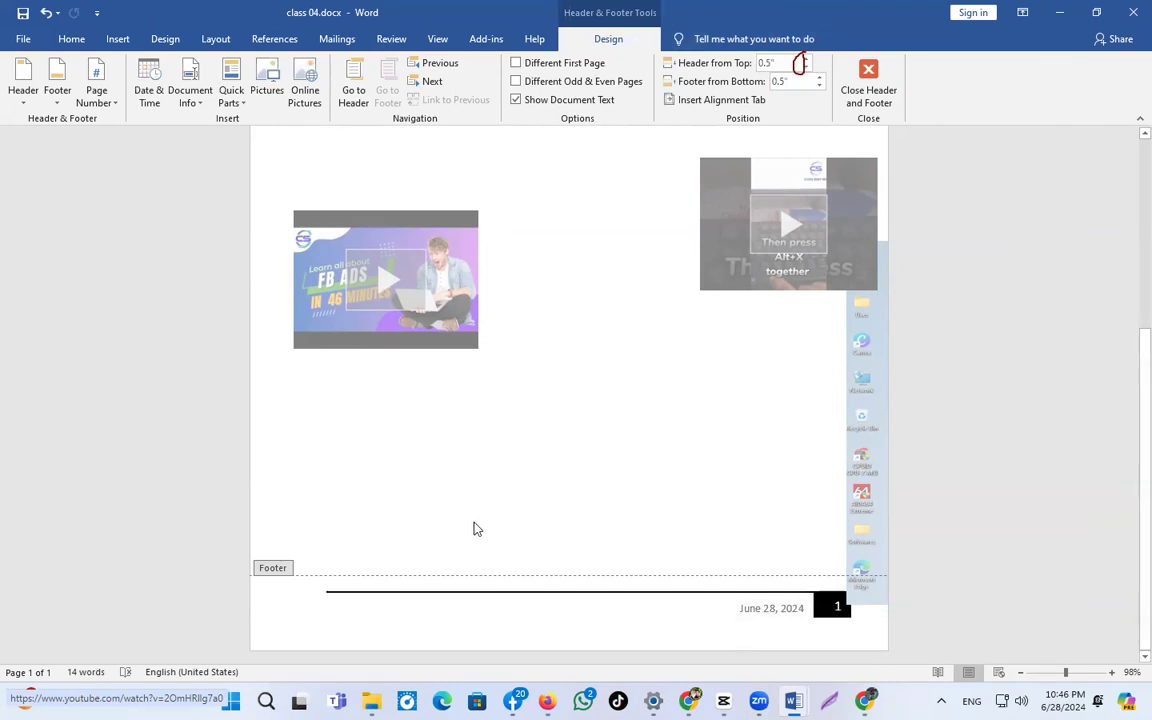
Add several blank lines at the end of the footer, and undo them together with most of the date entry.
key("Return")
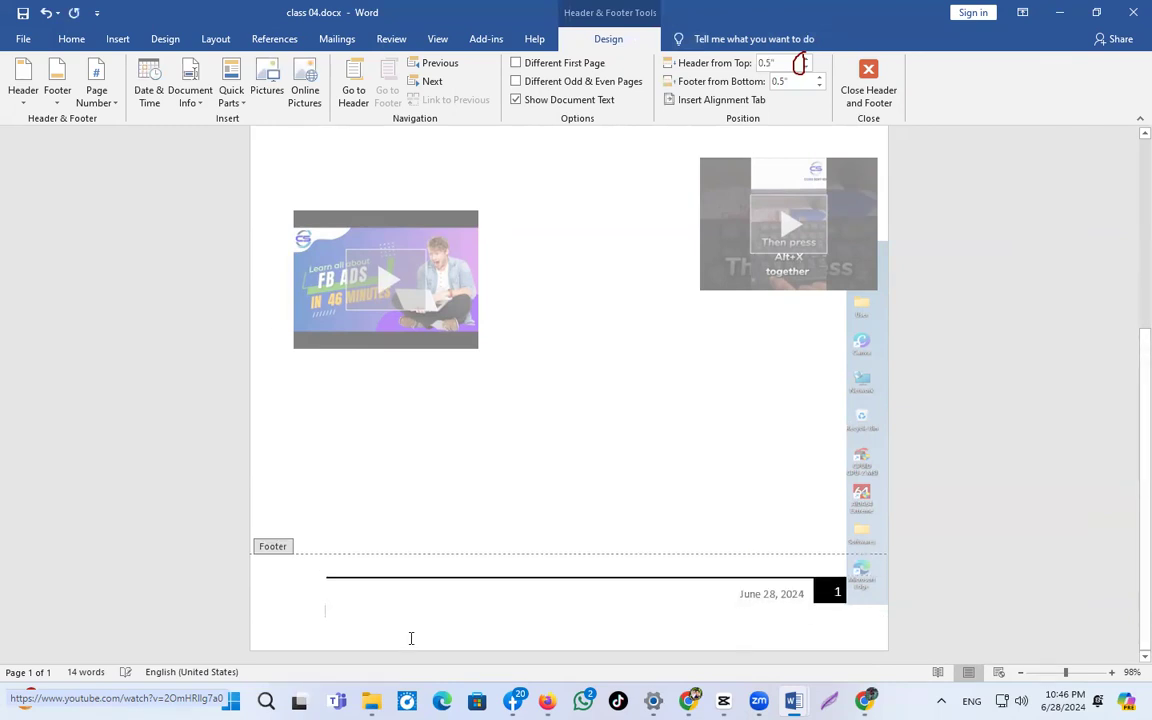
key("Return")
key("Return")
key("Return")
key("Return")
key("Return")
key("Return")
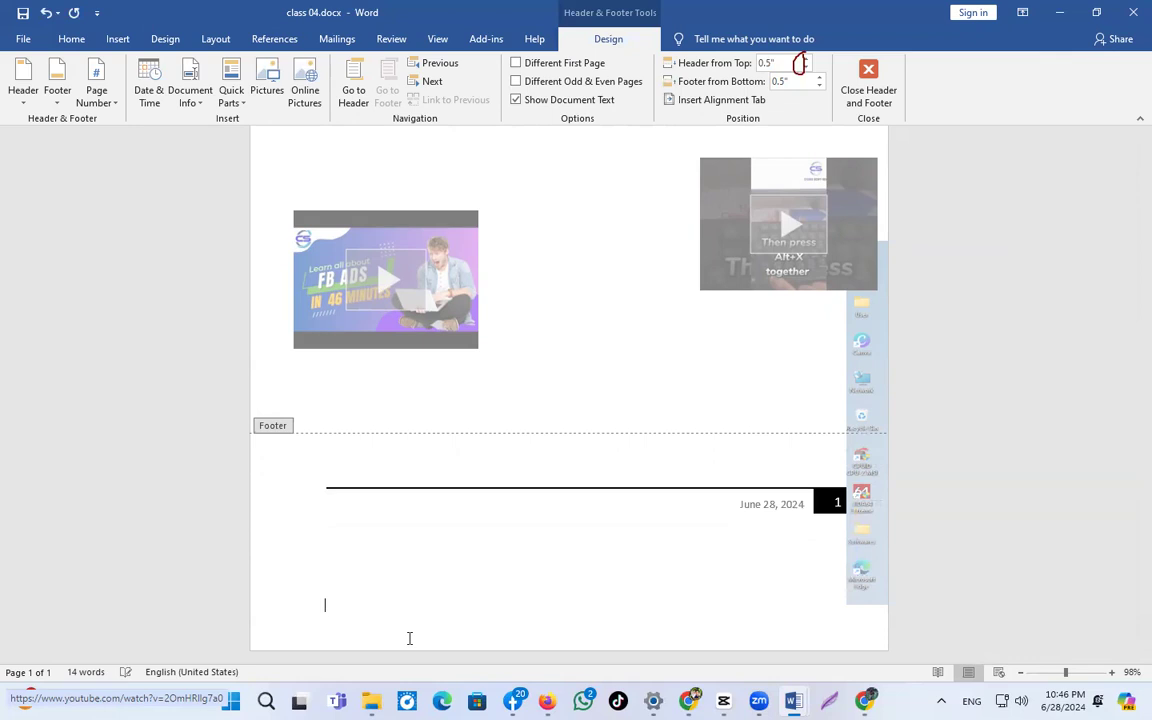
key("ctrl+z")
key("ctrl+z")
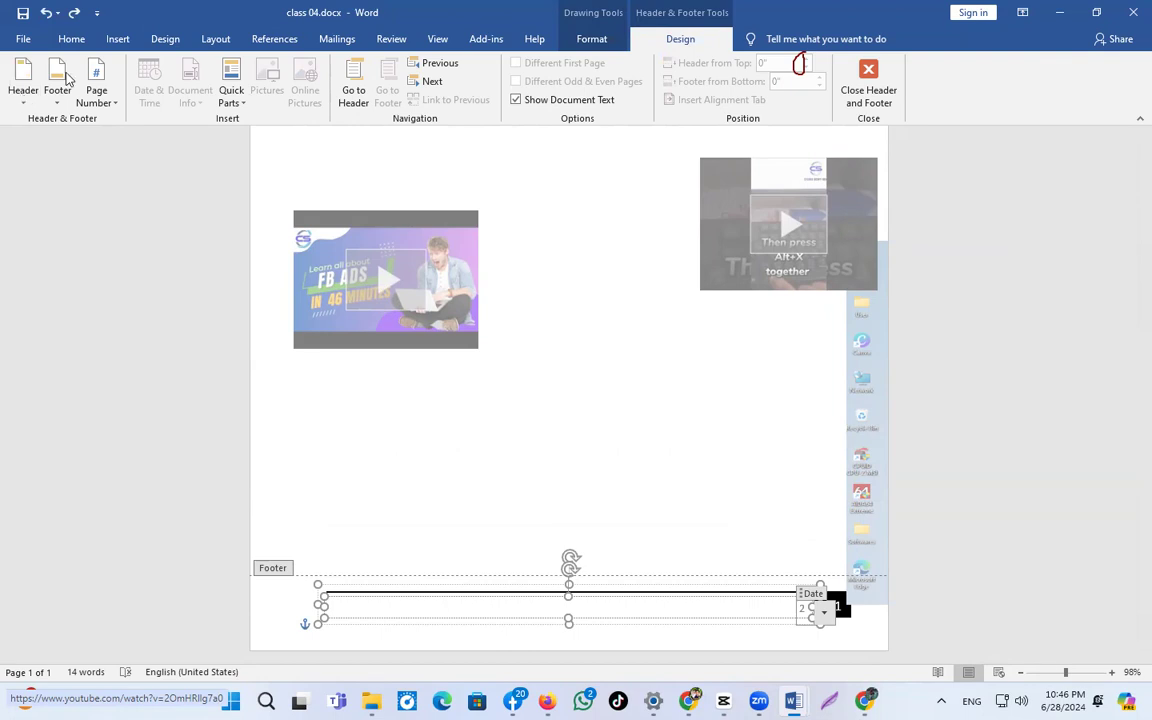
Examine how the header and footer look on the page and view the built-in cover page designs.
left_click(136, 40)
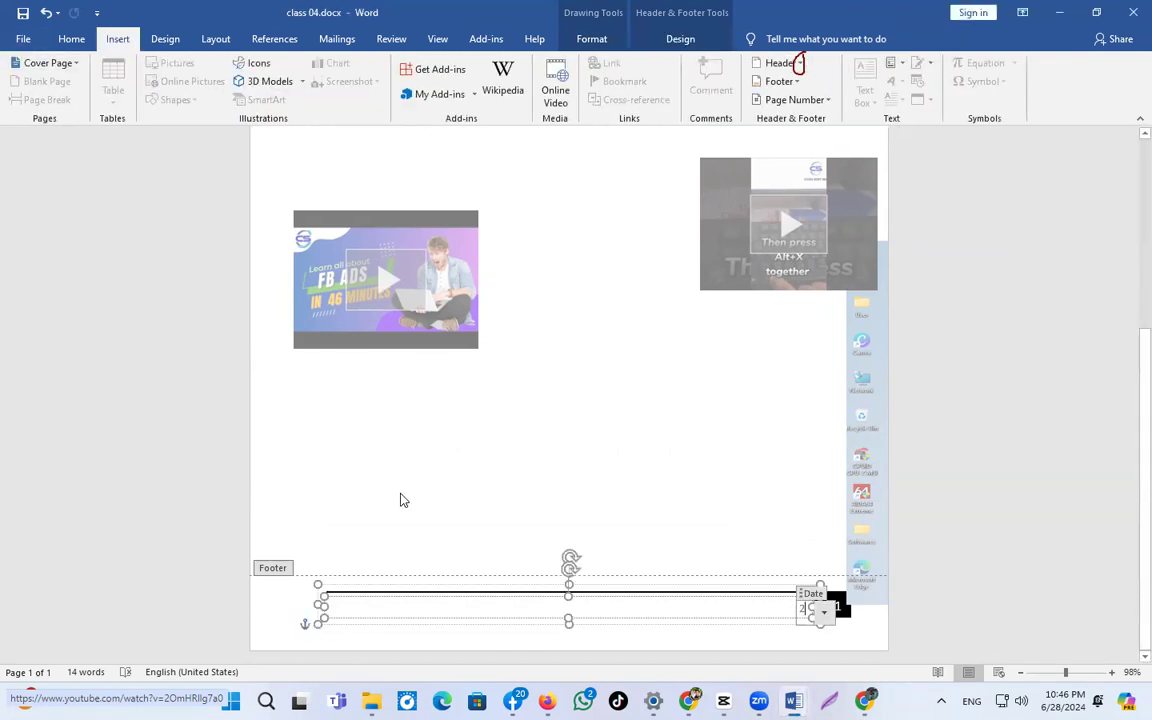
scroll(390, 343, "up", 5)
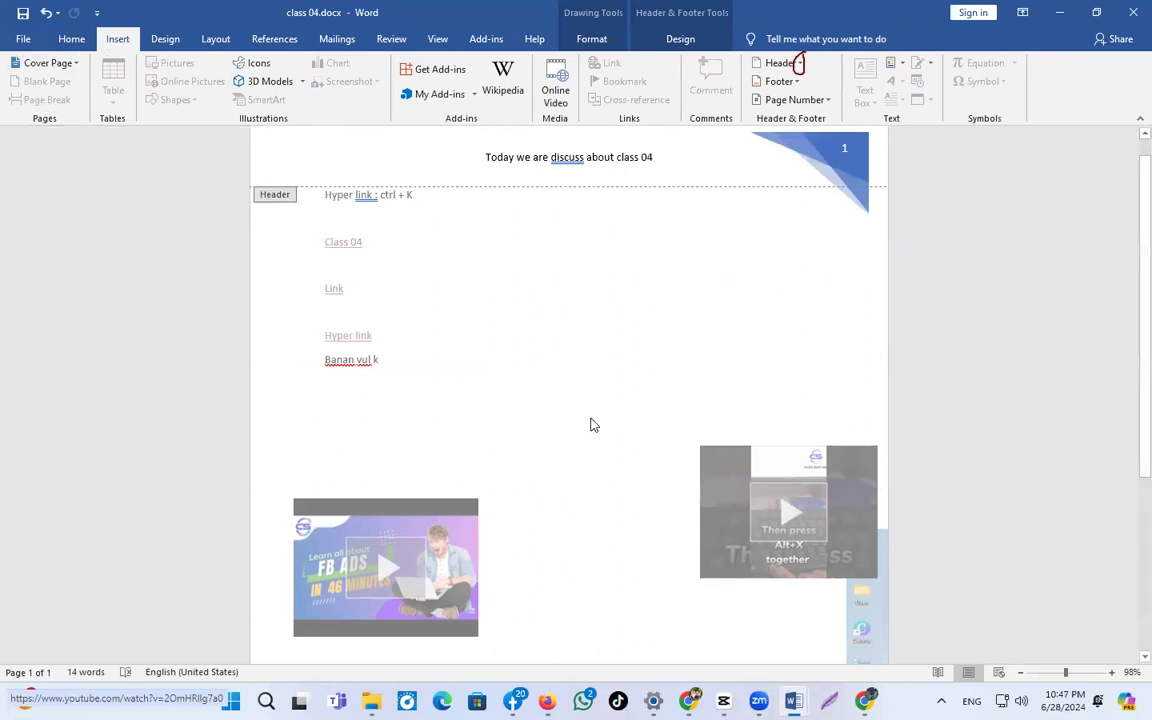
scroll(590, 425, "down", 5)
left_click(828, 620)
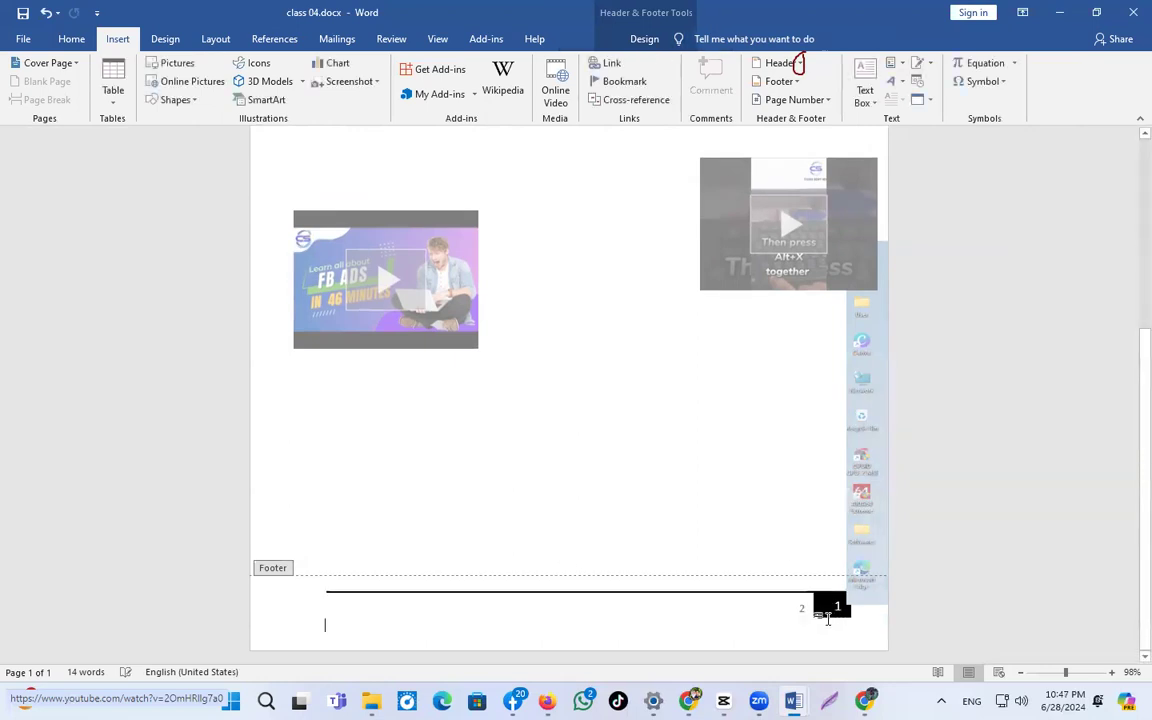
scroll(584, 494, "up", 3)
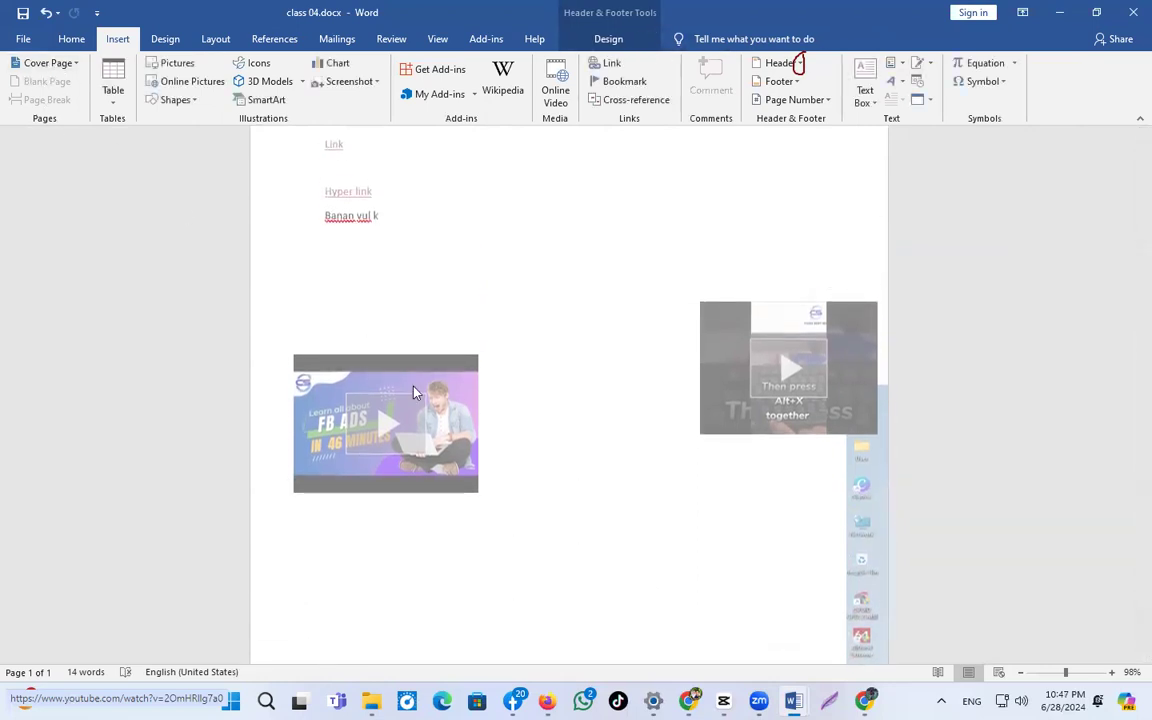
scroll(415, 392, "up", 3)
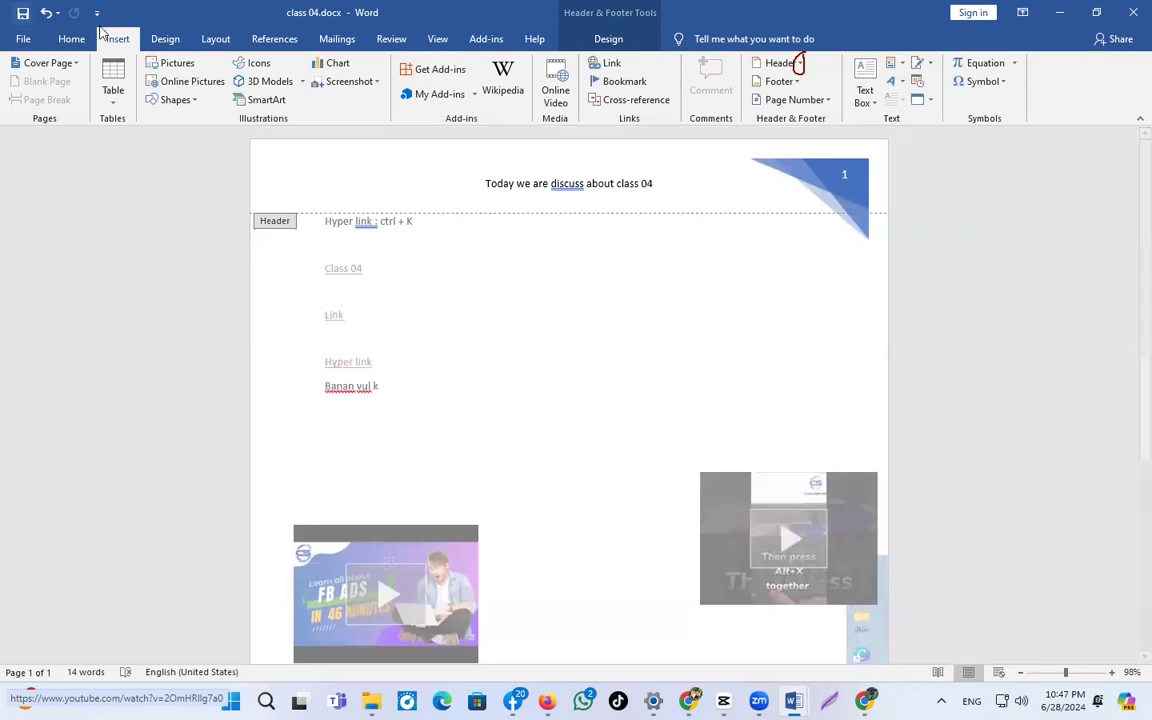
left_click(66, 63)
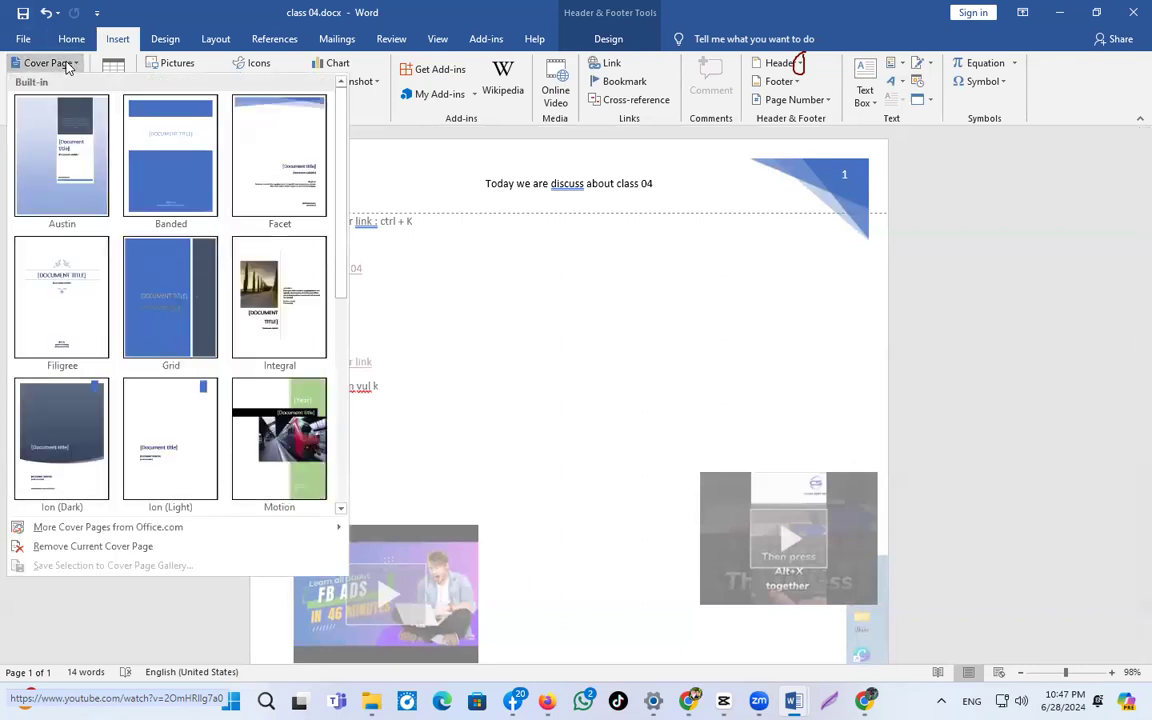
left_click(62, 68)
scroll(735, 385, "down", 3)
scroll(735, 385, "down", 3)
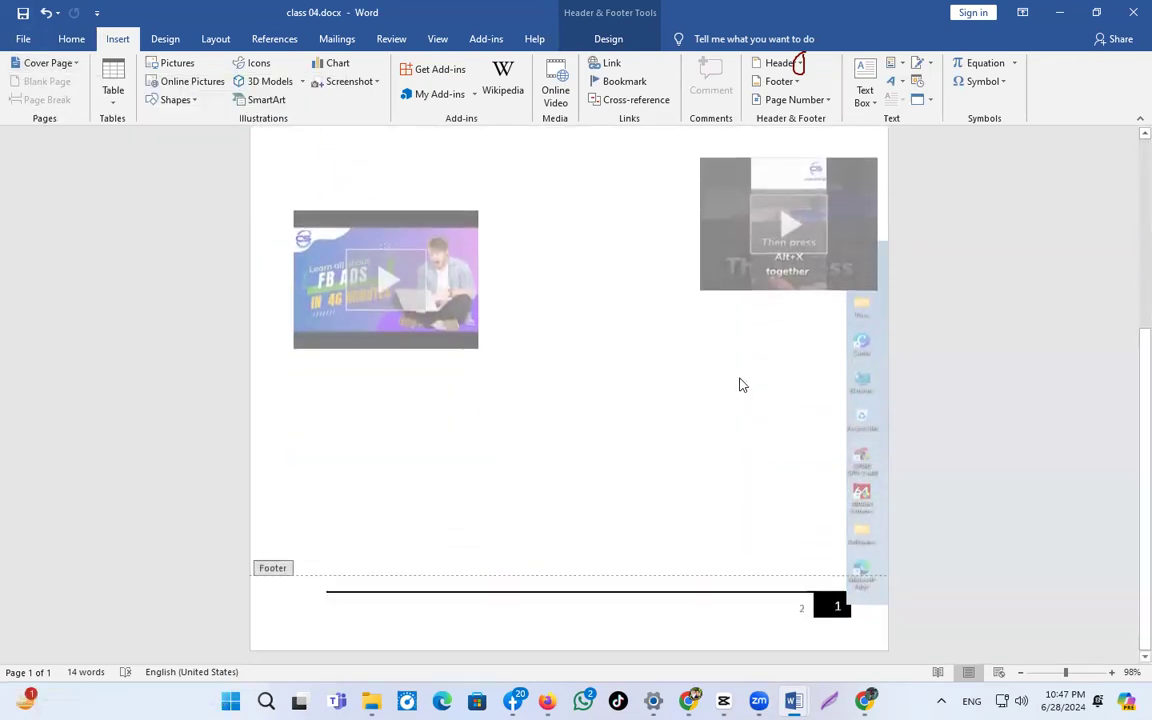
scroll(330, 350, "up", 2)
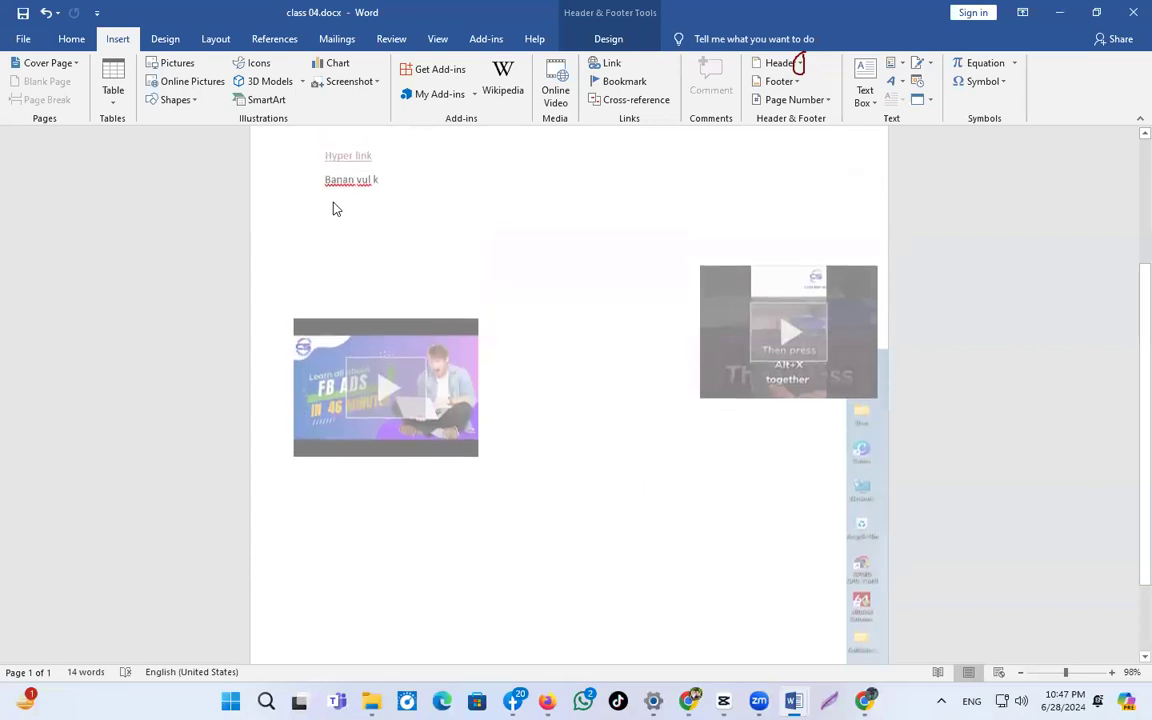
scroll(337, 272, "up", 2)
scroll(347, 288, "up", 2)
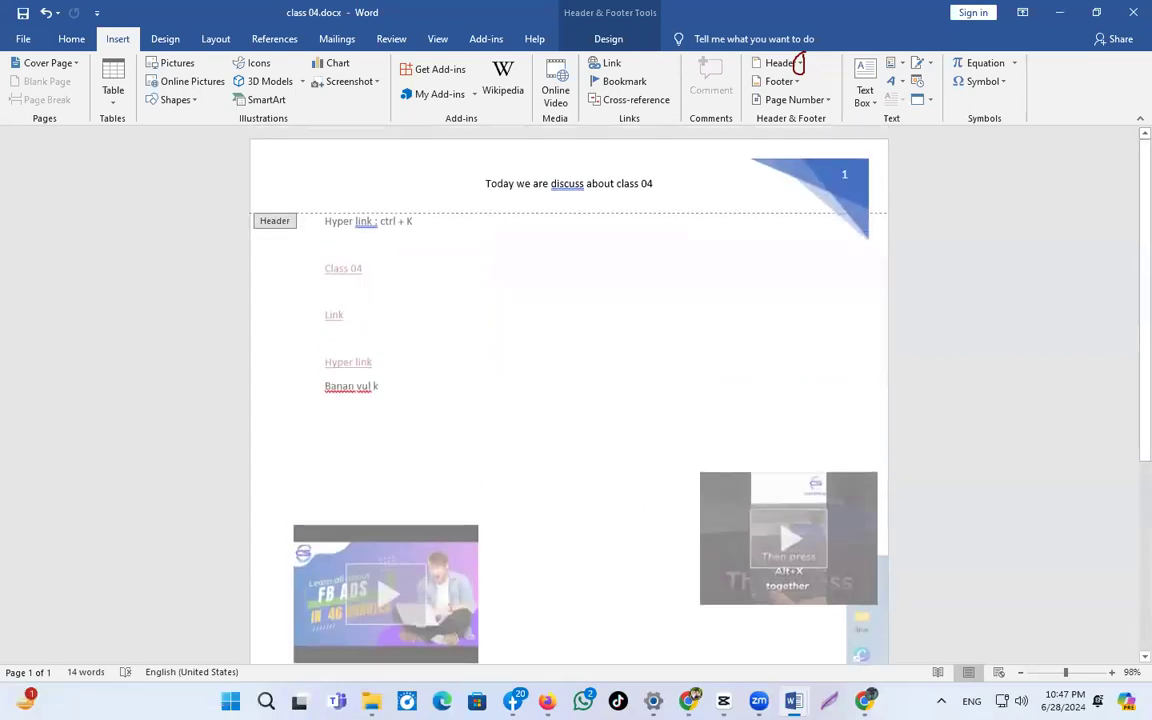
scroll(347, 288, "down", 5)
Leave header and footer editing and place the cursor back in the document body.
key("BackSpace")
key("BackSpace")
key("BackSpace")
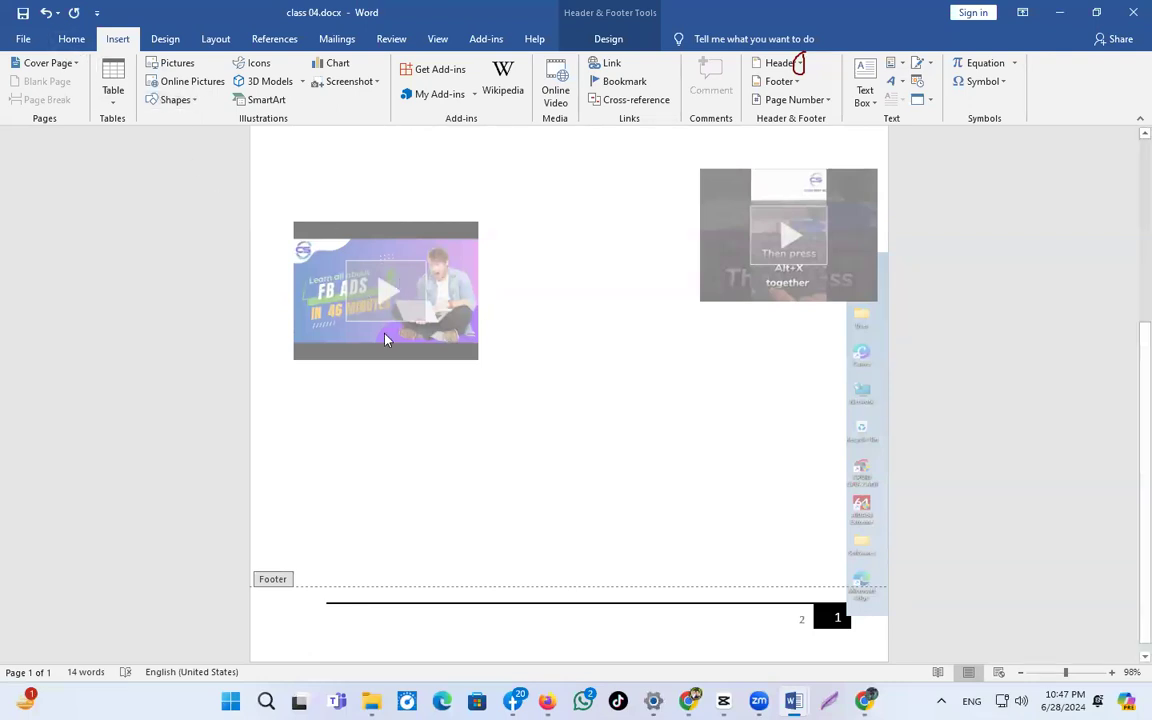
double_click(340, 327)
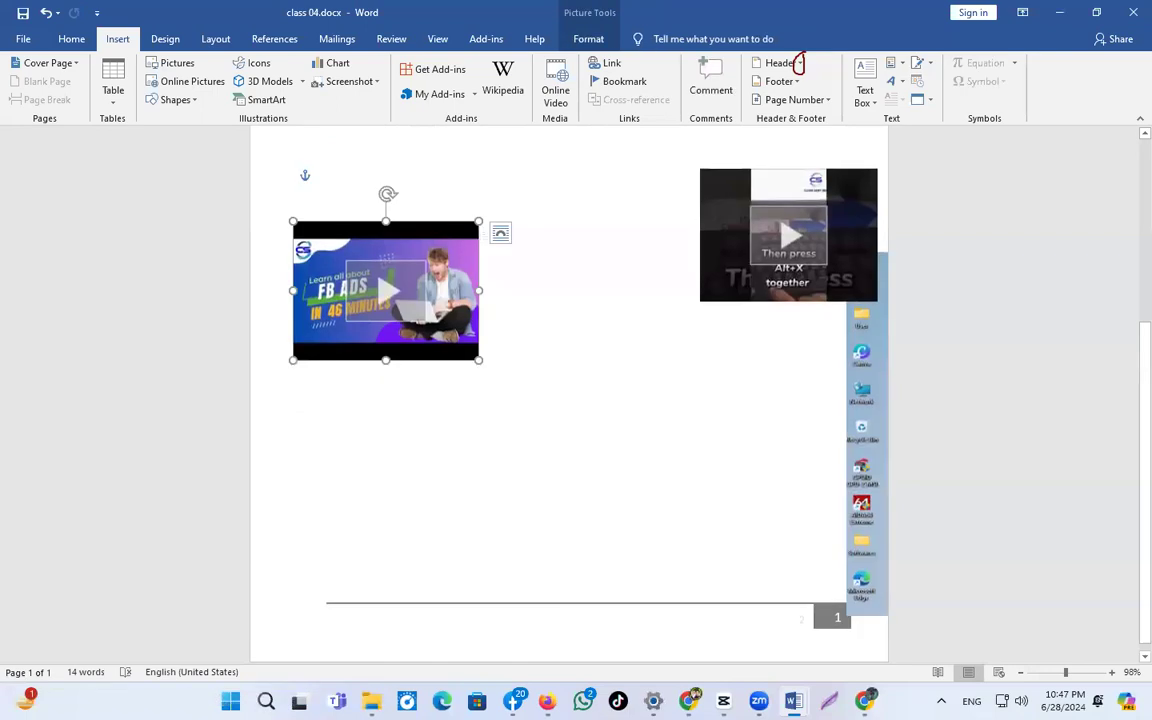
left_click(566, 578)
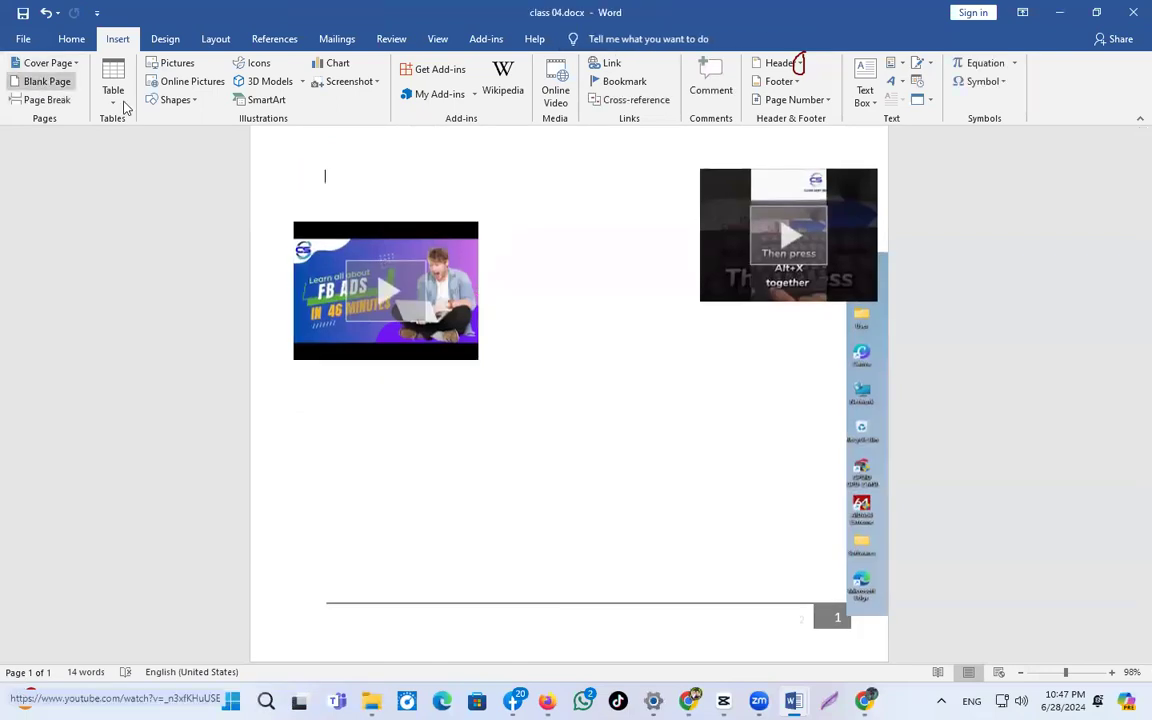
Insert a blank page and check that the header and footer carry over to the new page.
left_click(47, 82)
scroll(735, 350, "down", 5)
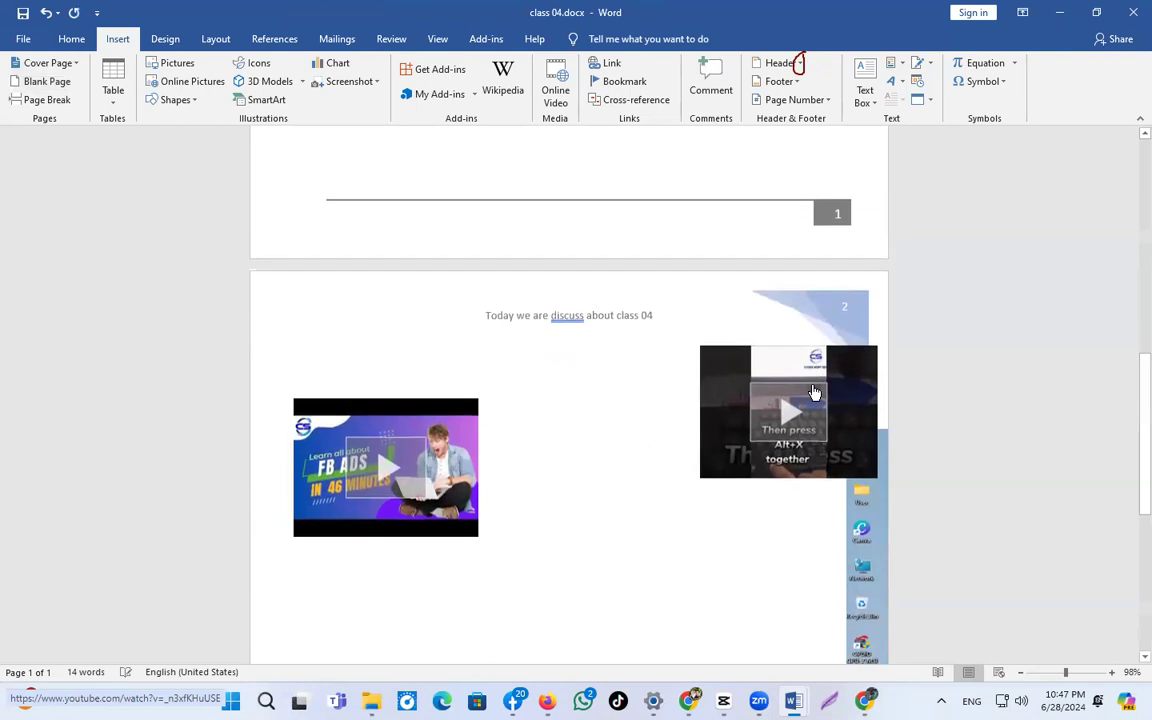
scroll(790, 449, "down", 3)
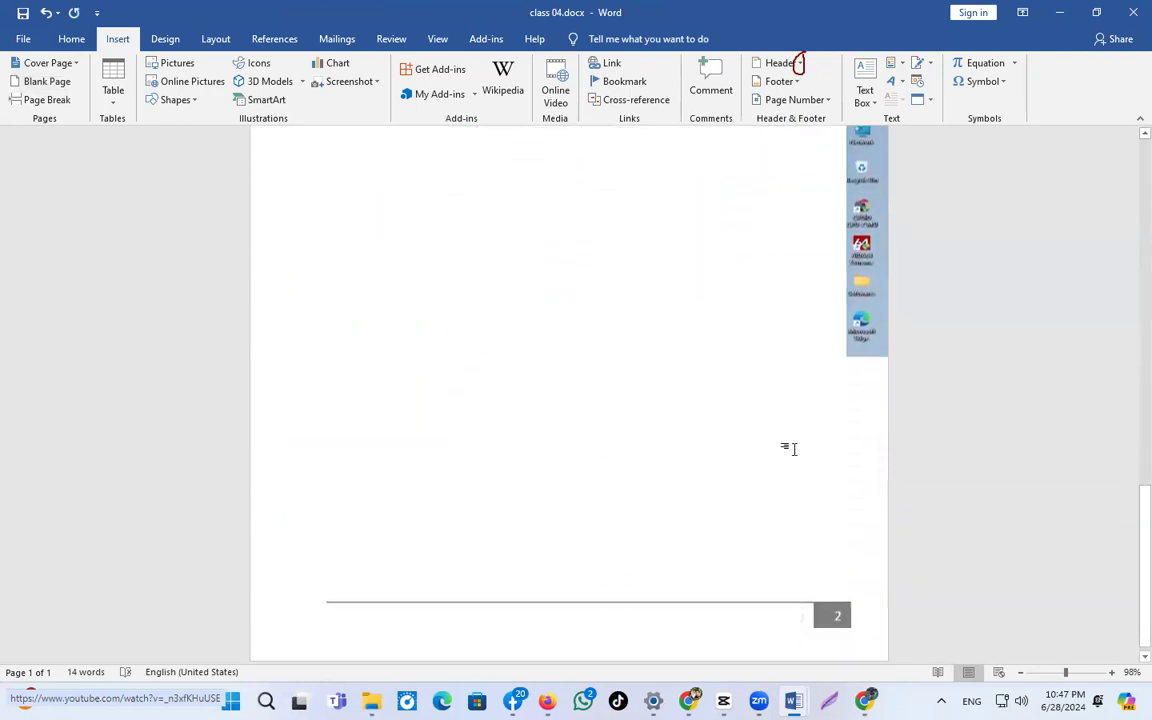
Insert four more blank pages and check the header, footer and page numbering on them.
left_click(46, 82)
left_click(46, 82)
left_click(46, 82)
left_click(46, 82)
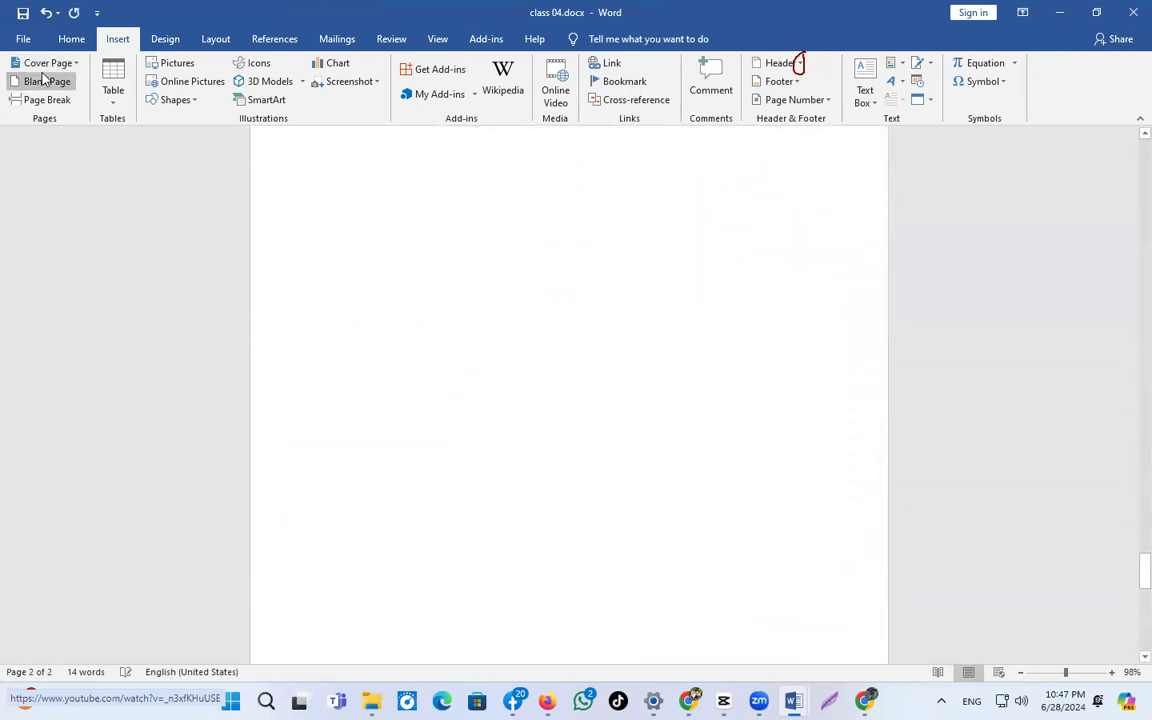
scroll(854, 490, "down", 3)
scroll(756, 494, "down", 10)
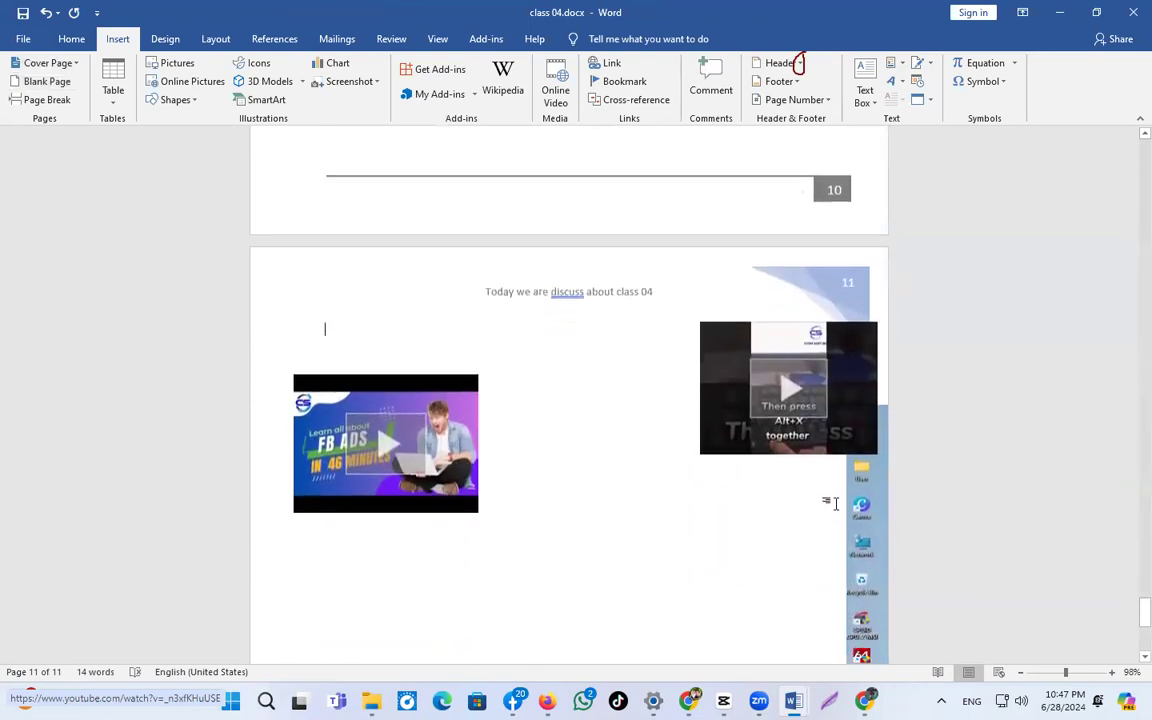
Examine the header, footer and page numbers across all eleven pages at a reduced zoom, and return to the first page at 100% zoom.
scroll(841, 509, "down", 3)
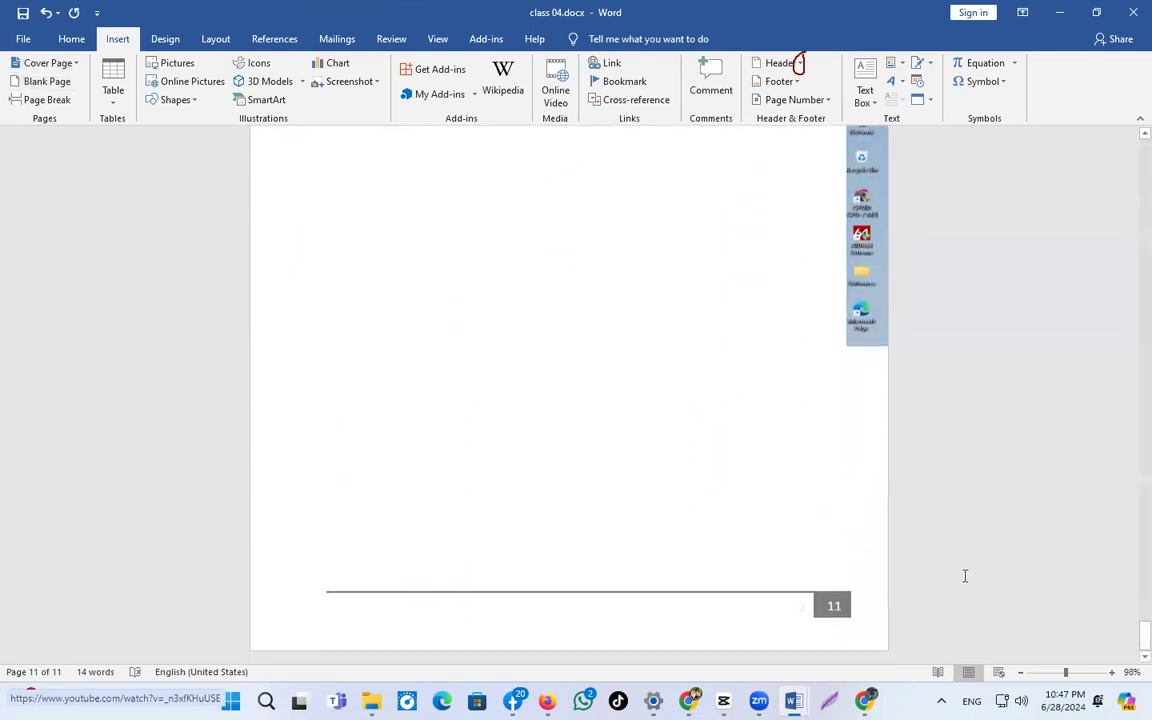
scroll(958, 457, "down", 4)
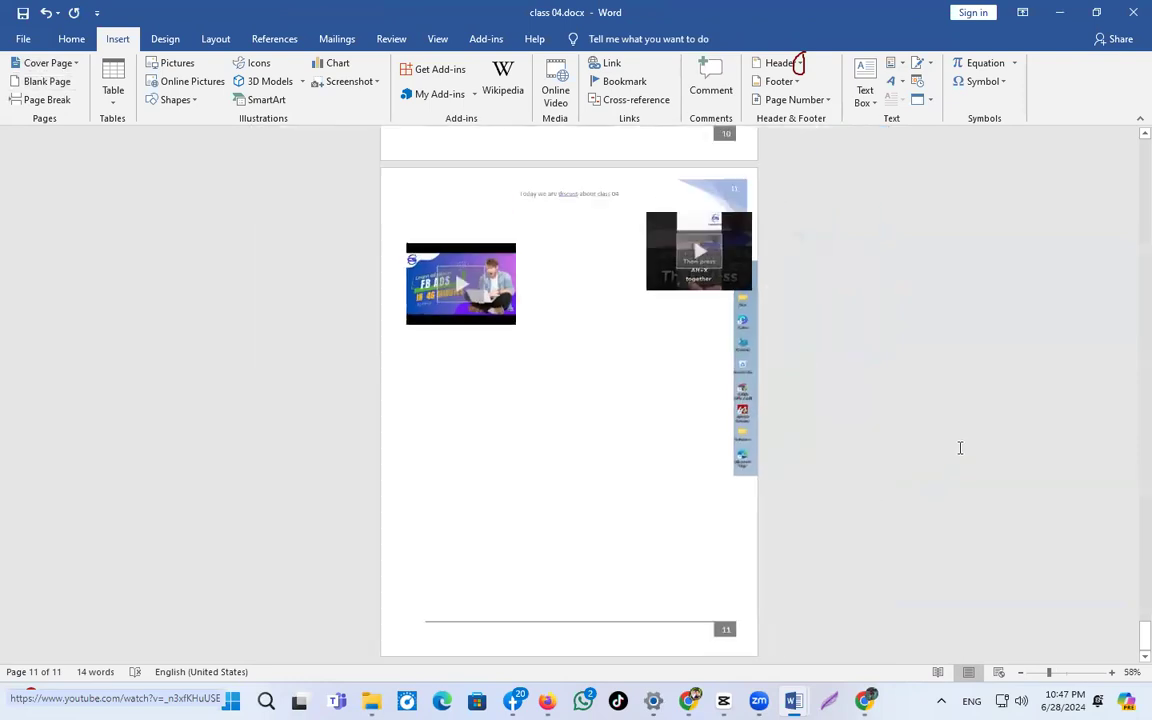
scroll(960, 448, "down", 2)
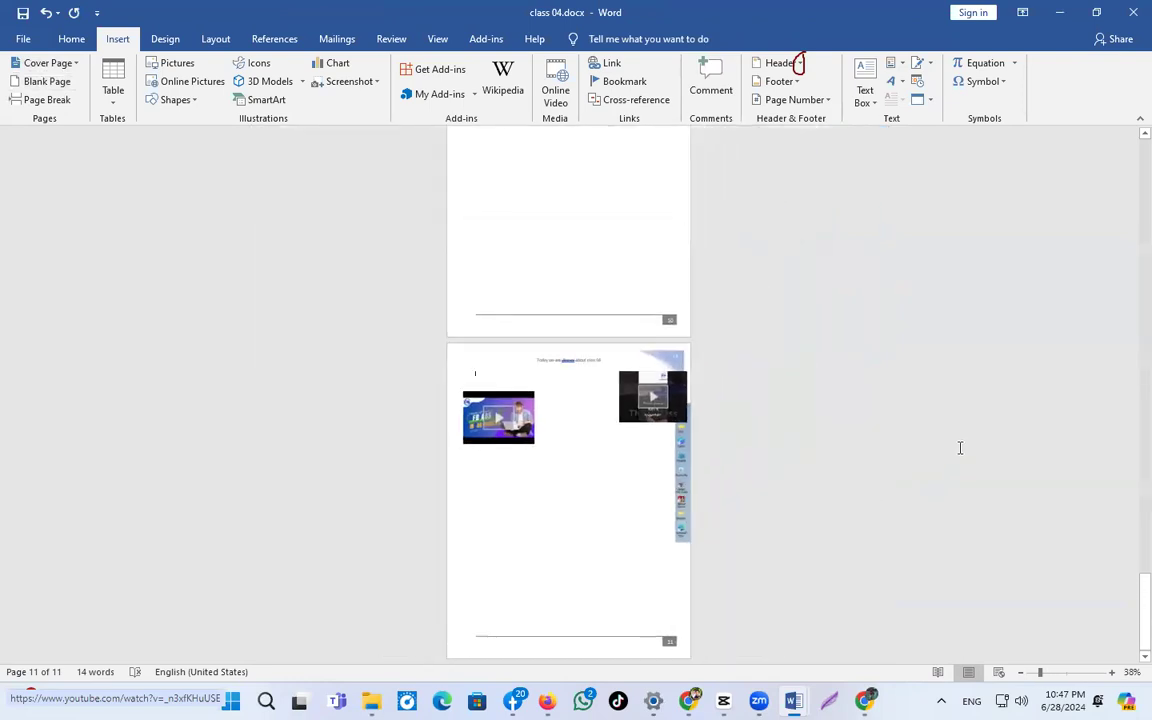
scroll(959, 437, "down", 3)
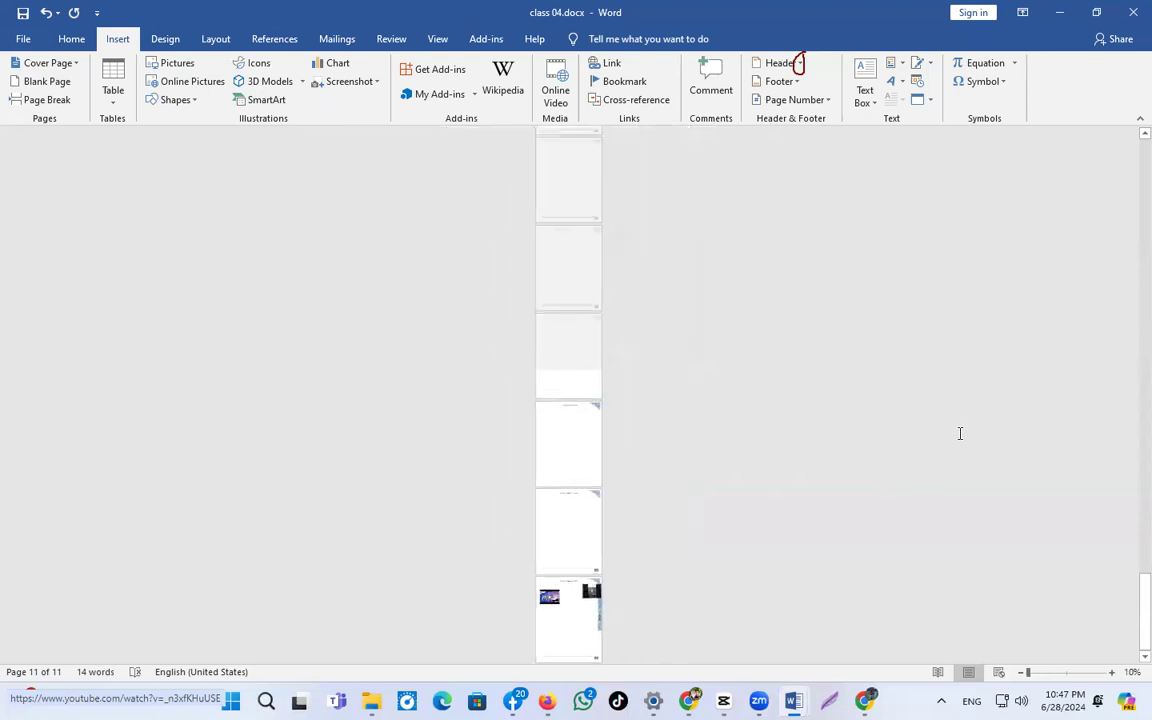
scroll(676, 329, "up", 2)
scroll(700, 405, "down", 1)
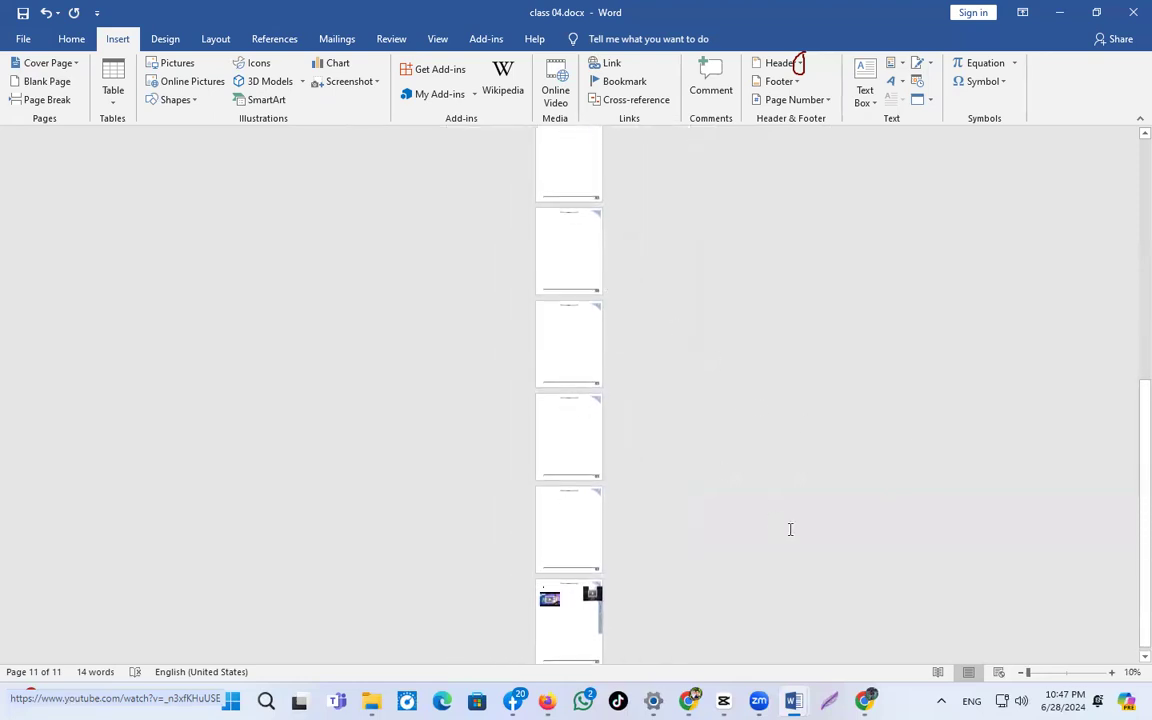
left_click_drag(1029, 673, 1066, 674)
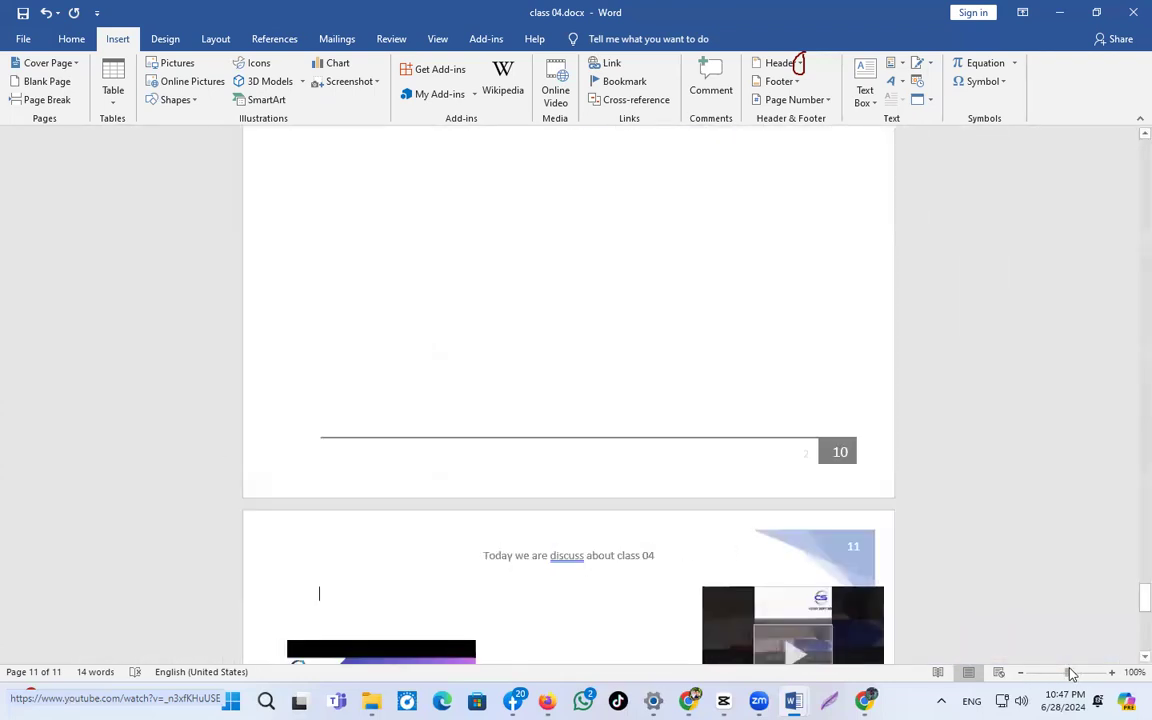
scroll(787, 371, "up", 3)
left_click_drag(1140, 583, 1071, 199)
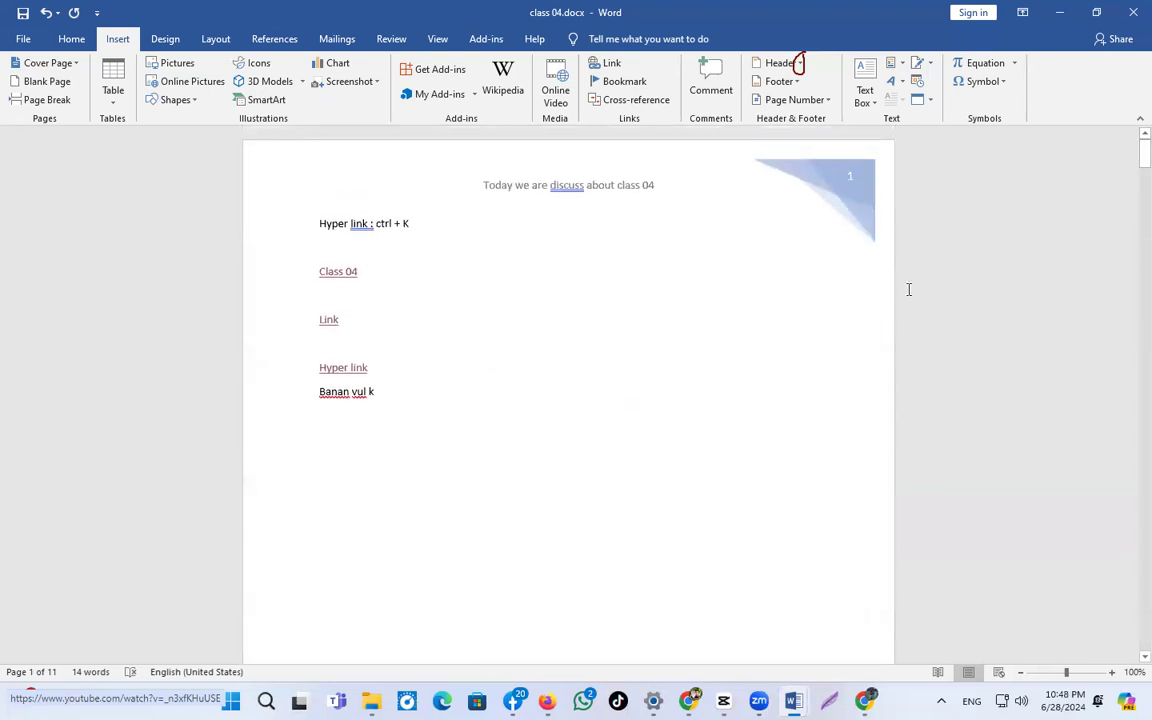
Set the date field in the first page's footer to 28/06/24 and return to the document body.
scroll(838, 180, "down", 10)
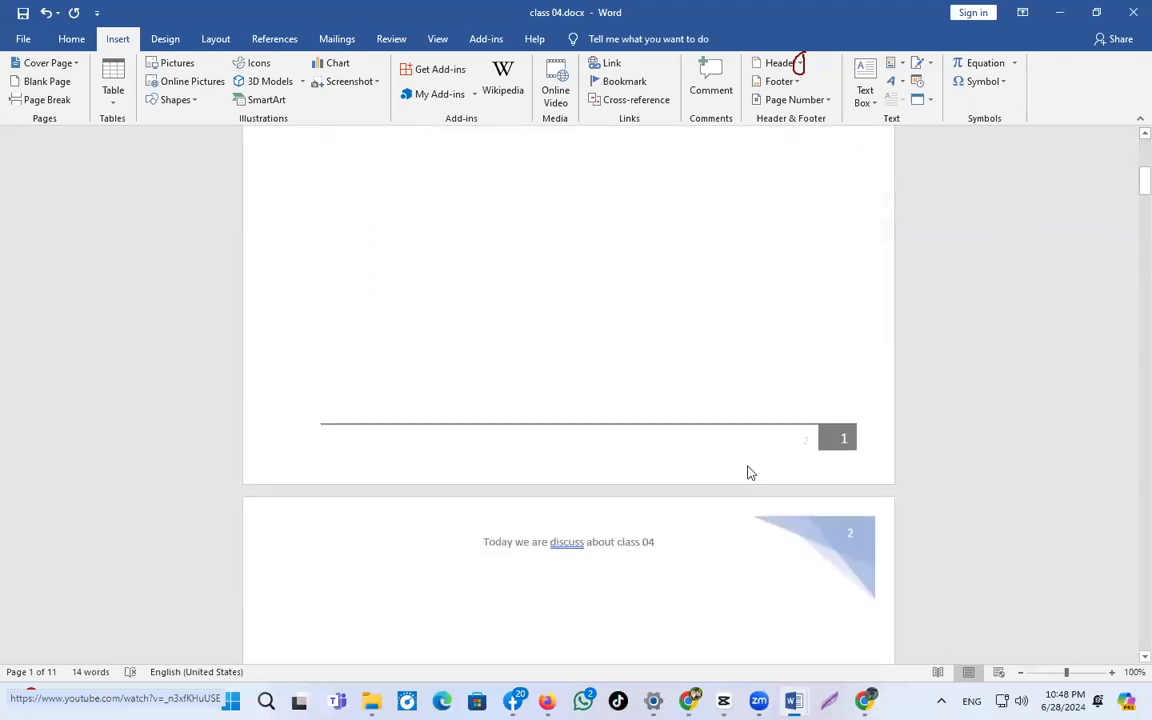
double_click(812, 445)
left_click(816, 441)
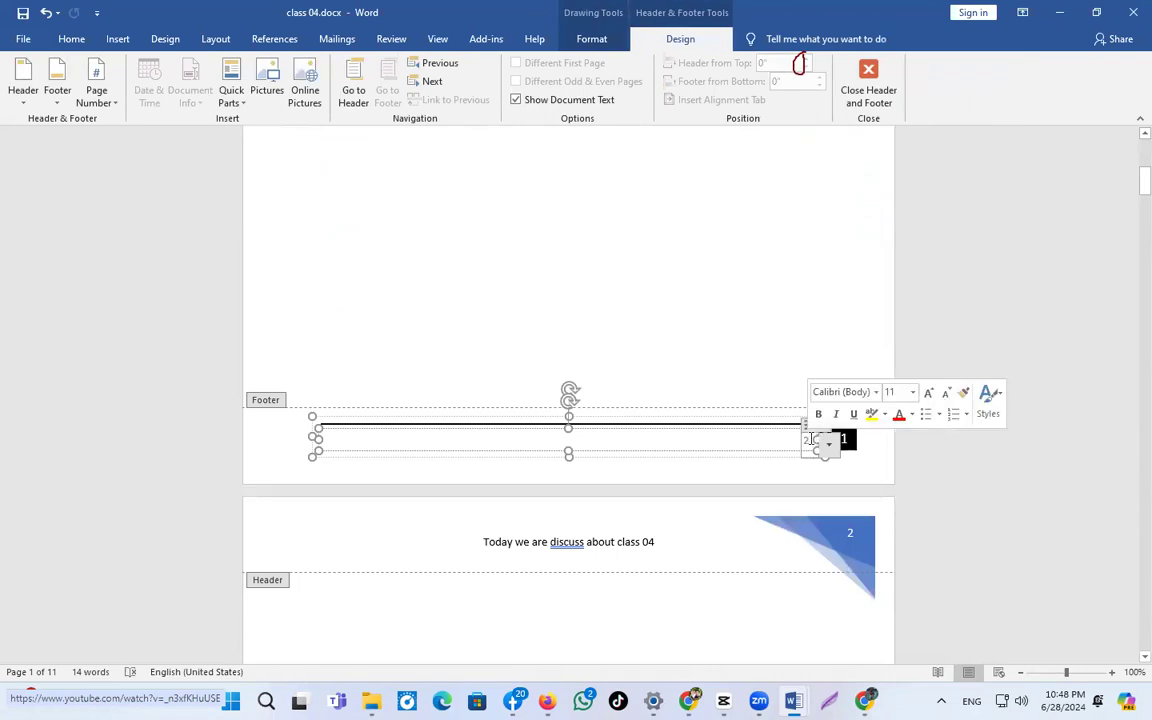
left_click(811, 438)
type("28/06/24")
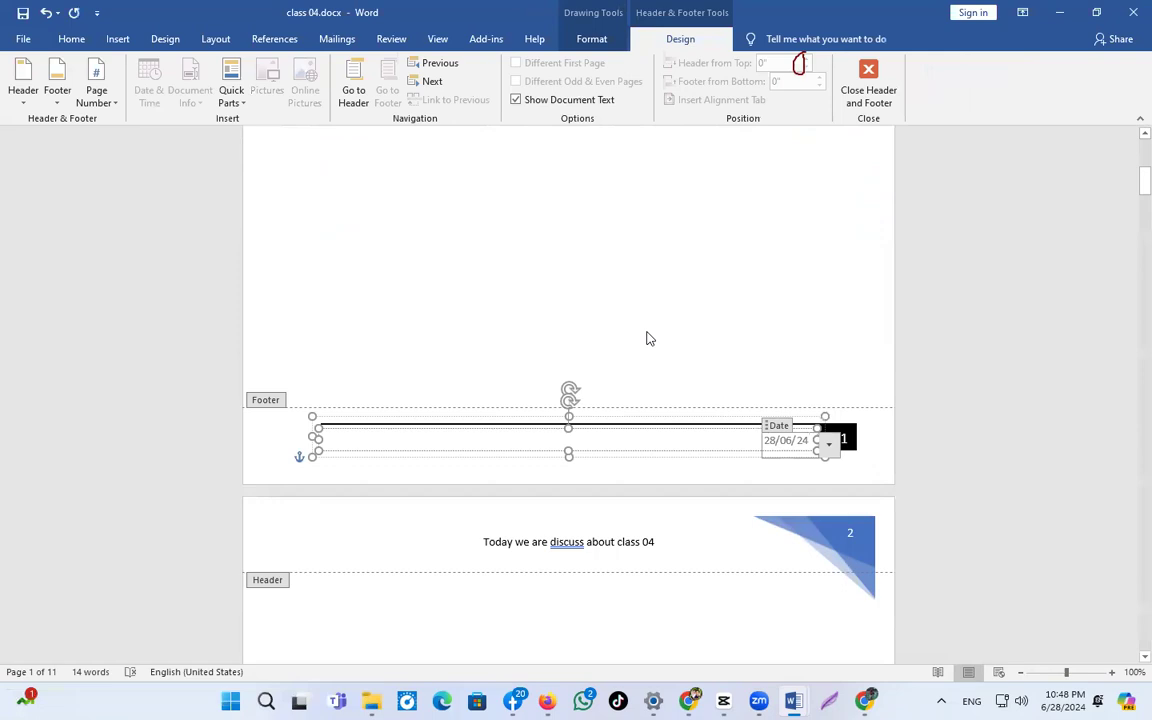
double_click(568, 289)
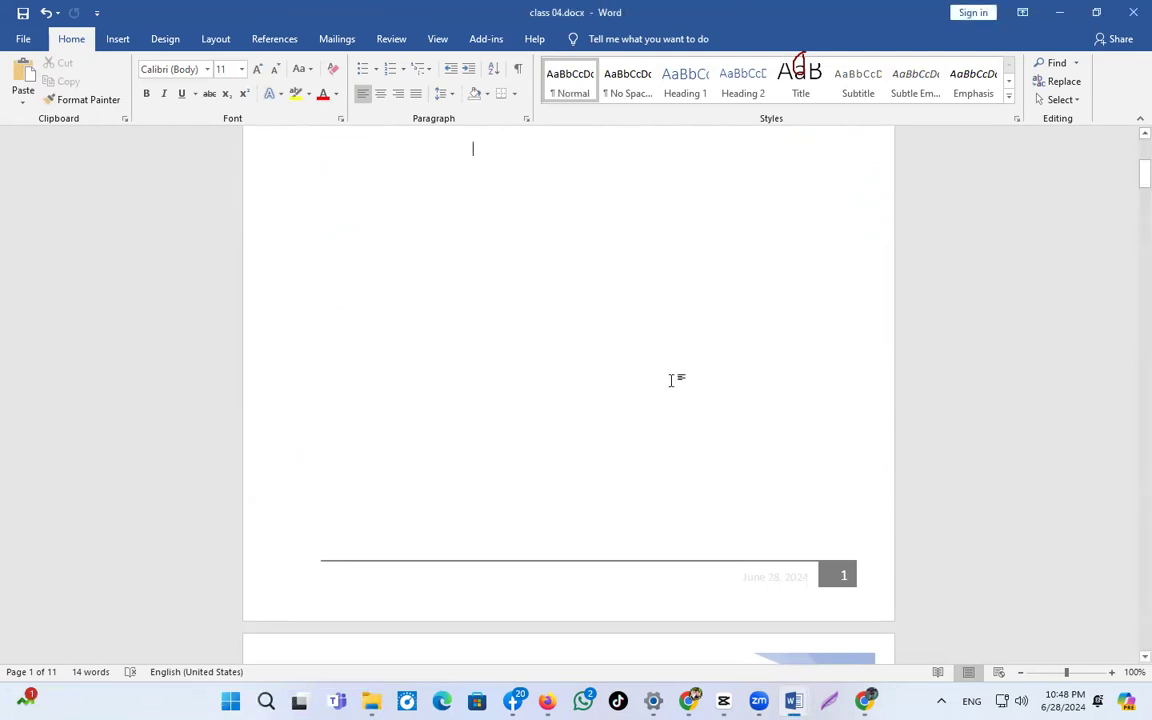
Try to remove the page number in the header's corner graphic with the Remove Page Numbers command.
scroll(647, 308, "up", 3)
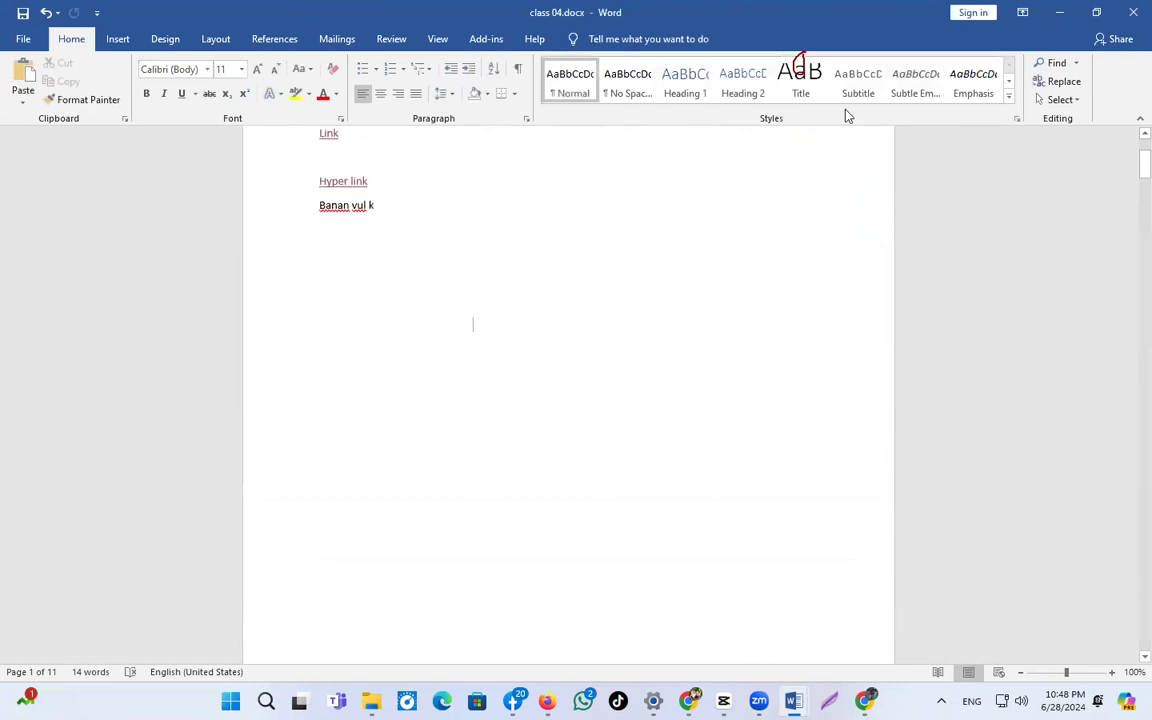
scroll(850, 200, "up", 3)
double_click(855, 187)
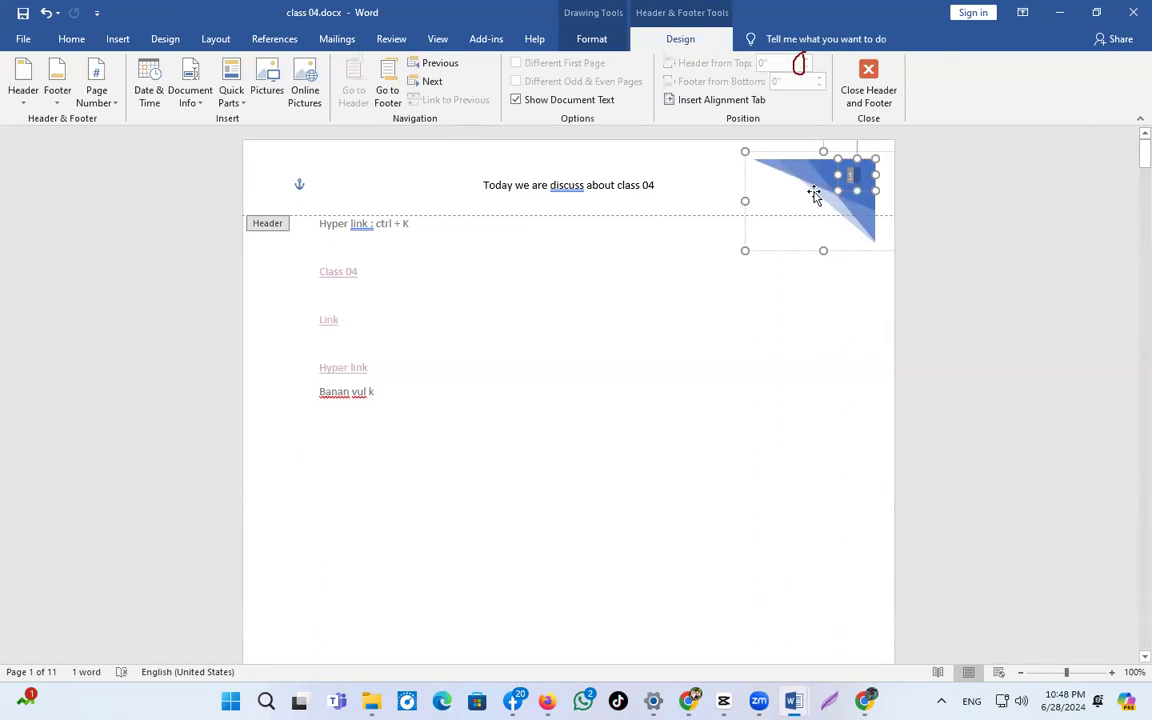
left_click(90, 102)
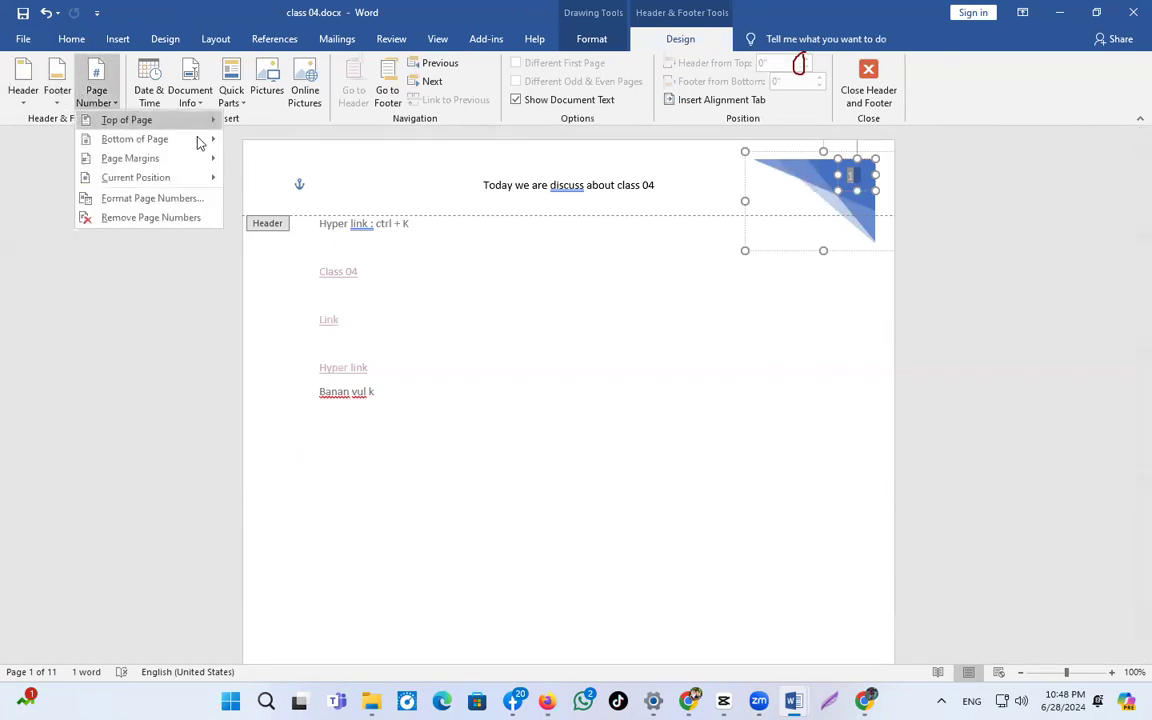
mouse_move(176, 122)
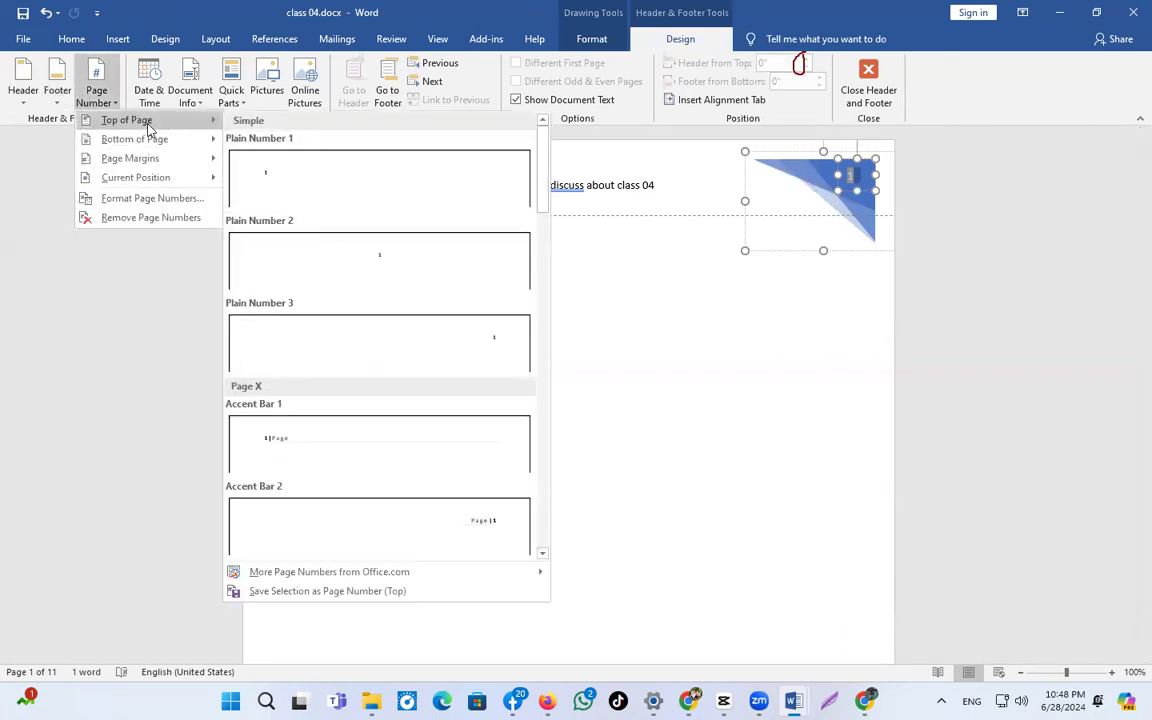
left_click(120, 217)
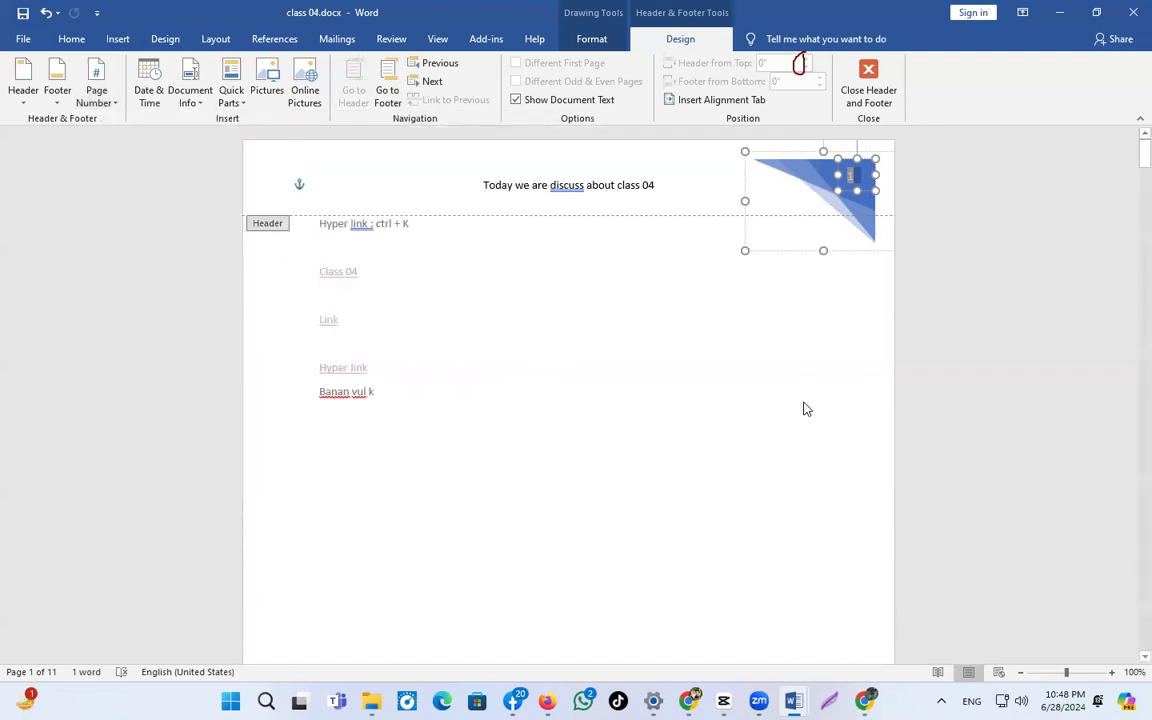
scroll(806, 408, "down", 10)
scroll(823, 412, "up", 10)
Delete the page number from the header's corner graphic, leave header editing and check the header on the next page.
left_click(720, 188)
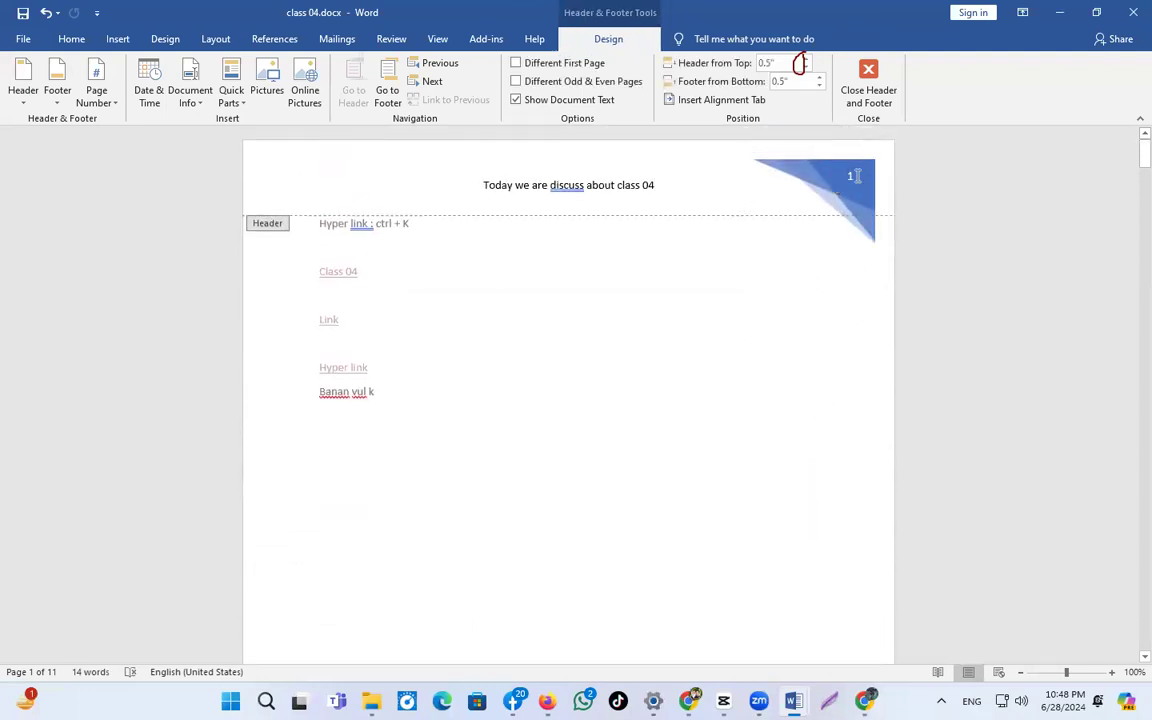
left_click(856, 176)
left_click(852, 176)
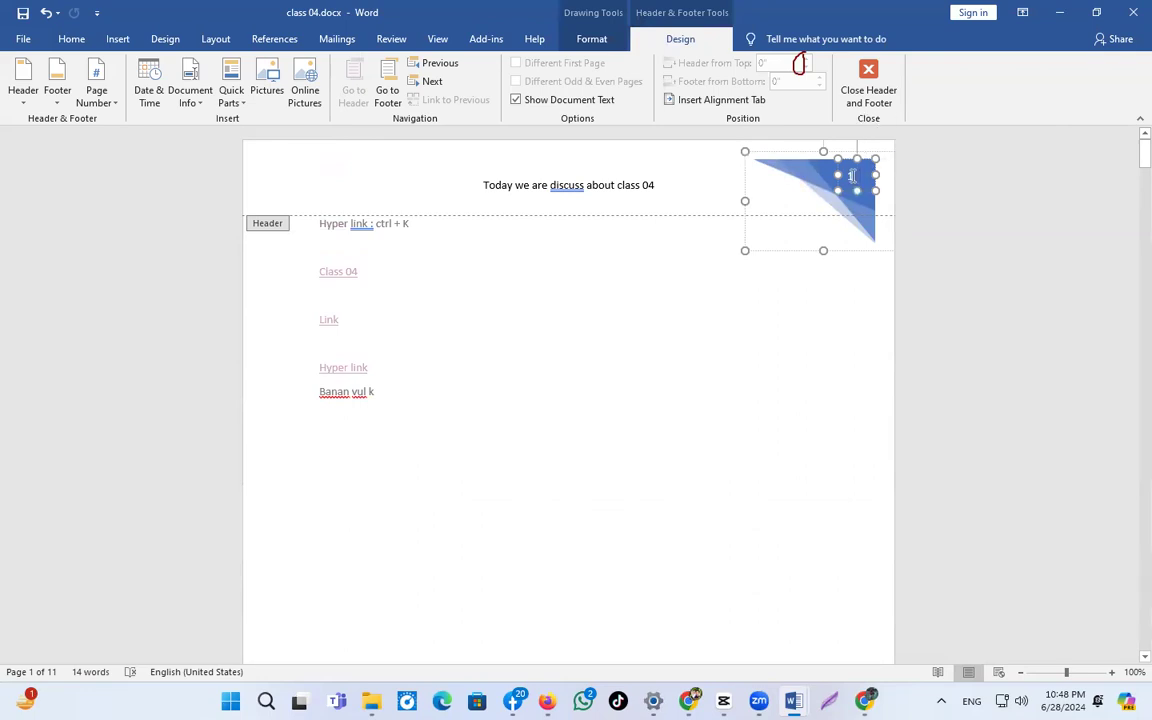
double_click(851, 176)
key("BackSpace")
double_click(589, 437)
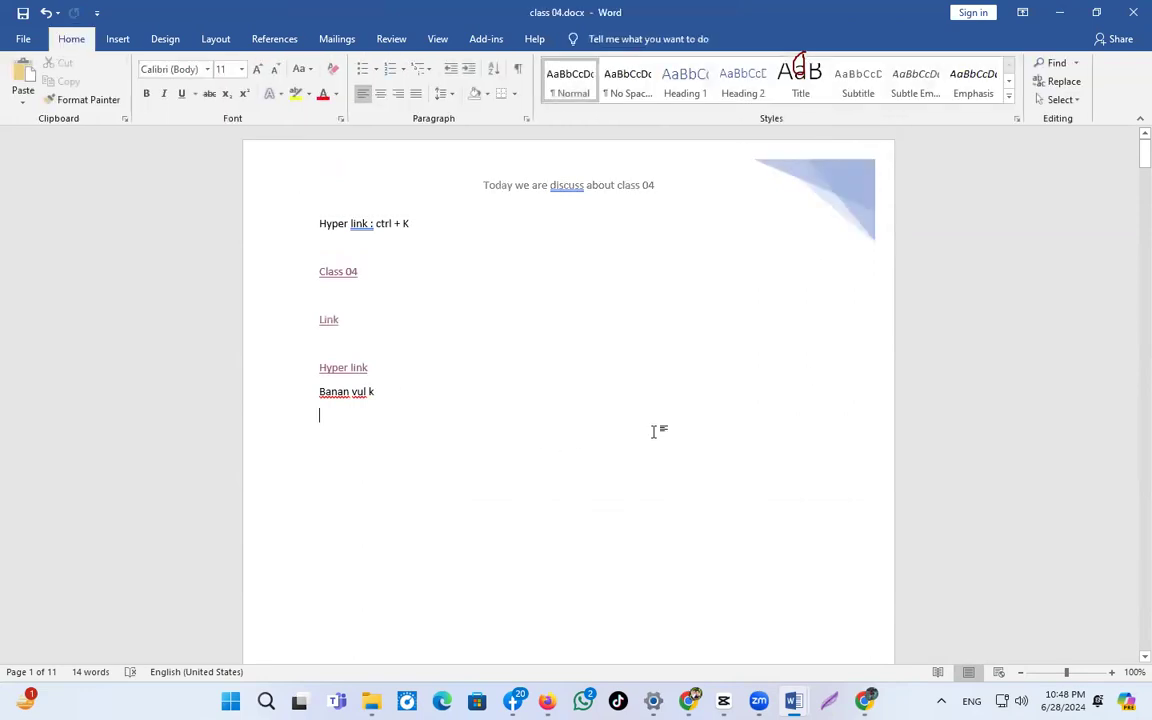
scroll(785, 393, "down", 5)
scroll(897, 532, "down", 15)
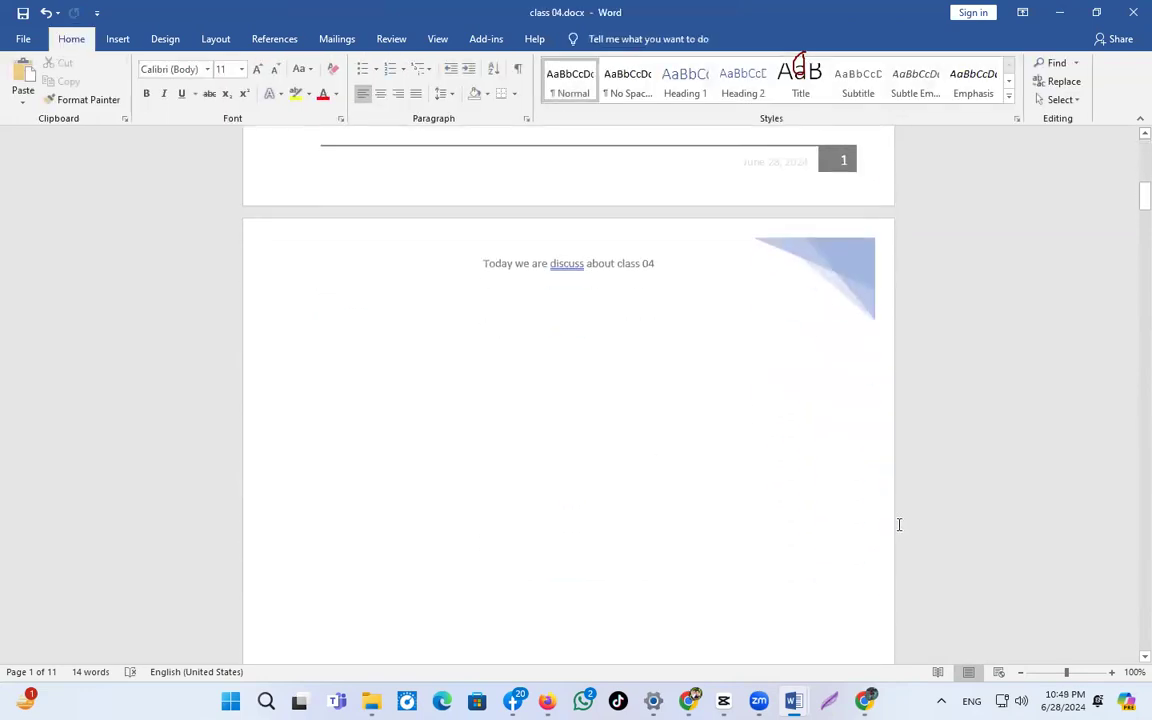
left_click_drag(1141, 224, 1130, 147)
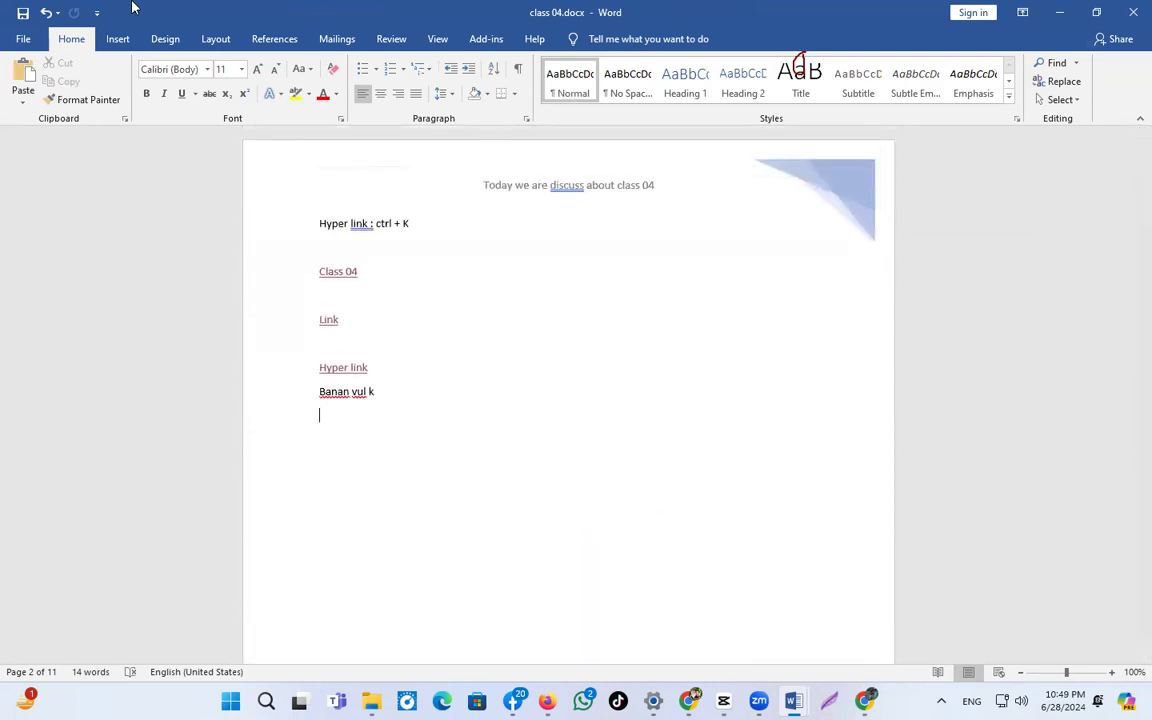
Go to the last page with the two embedded videos and place the cursor in its body.
left_click(117, 40)
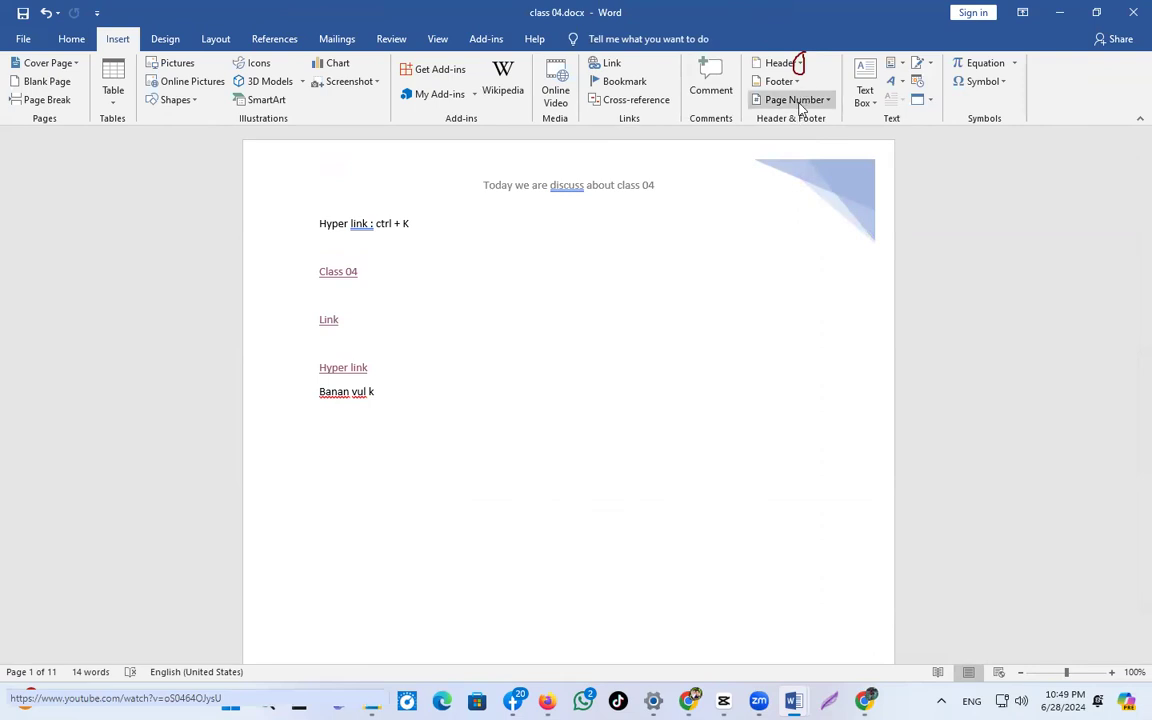
scroll(493, 430, "down", 2)
scroll(493, 430, "down", 1)
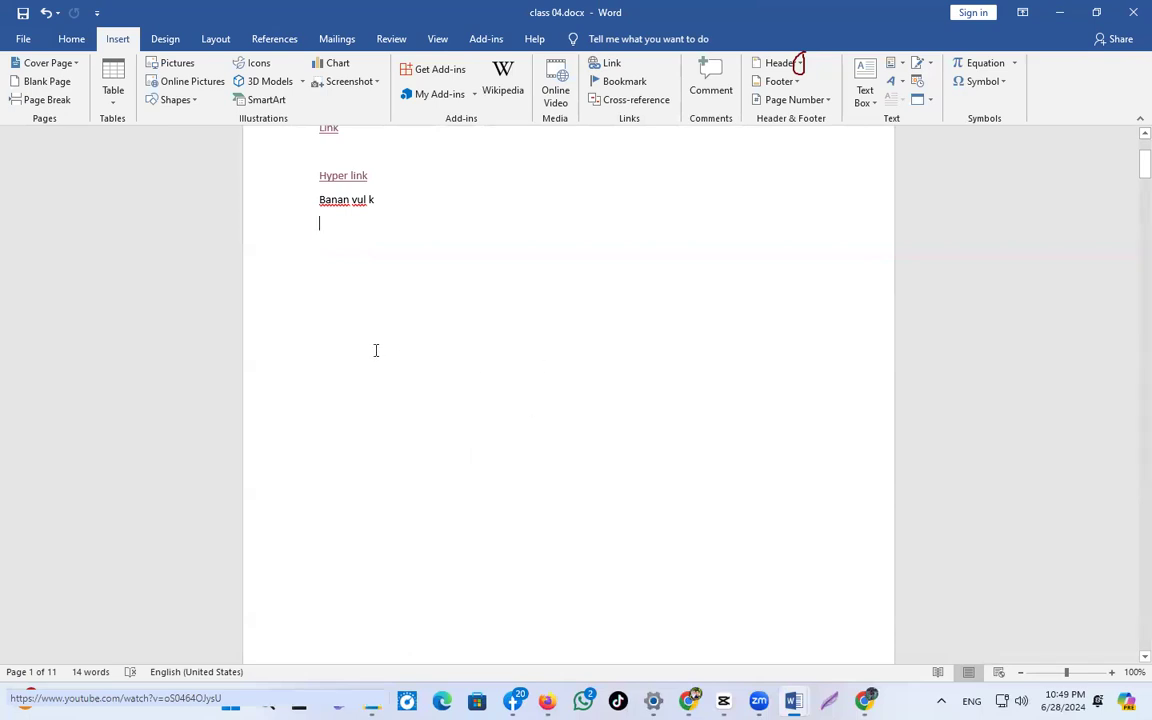
scroll(363, 358, "down", 3)
scroll(363, 358, "up", 6)
scroll(411, 360, "down", 10)
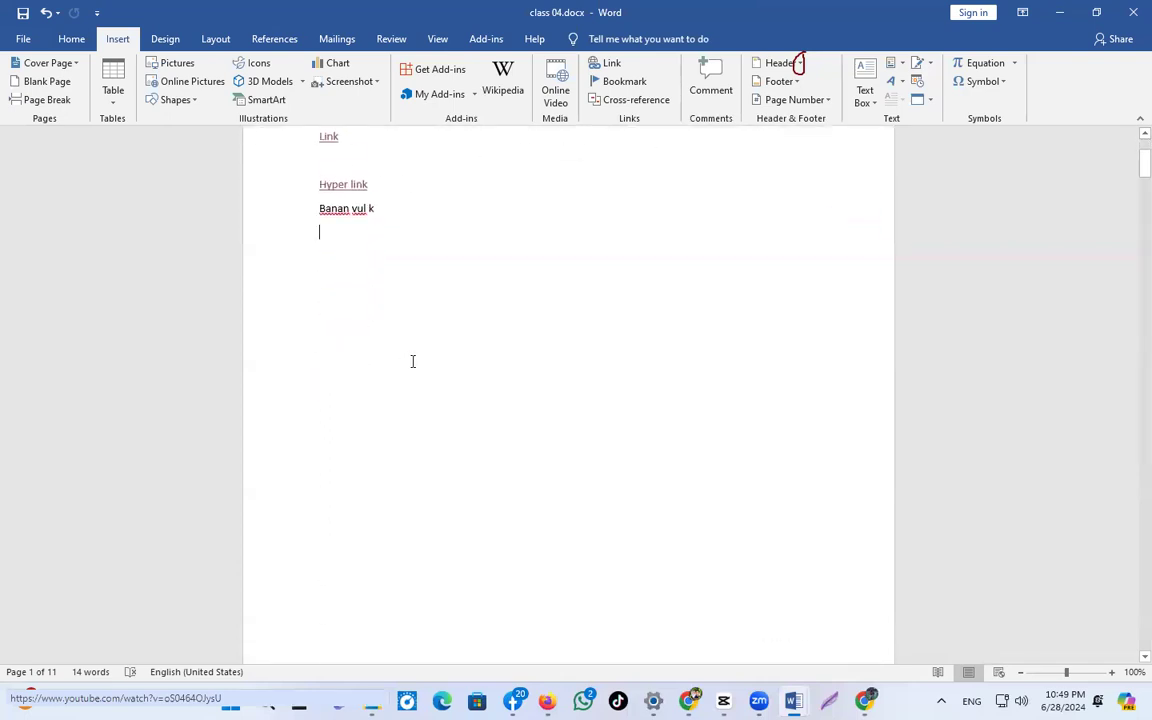
left_click_drag(1145, 200, 1133, 628)
left_click(535, 364)
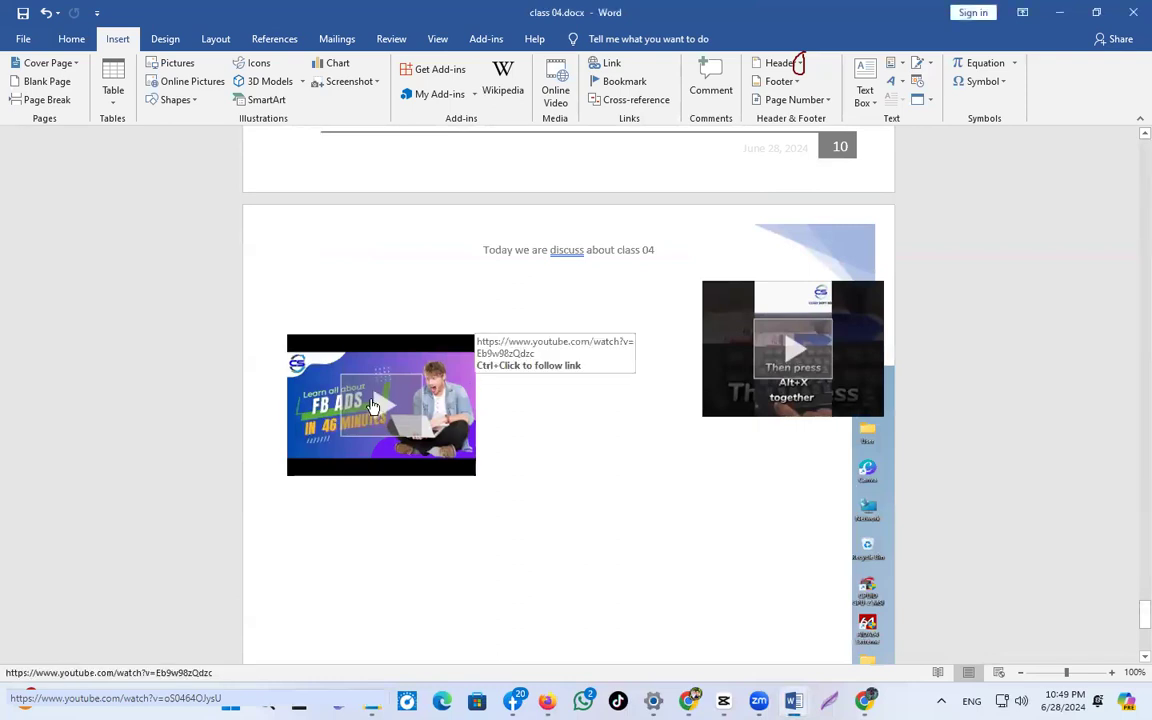
left_click(710, 376)
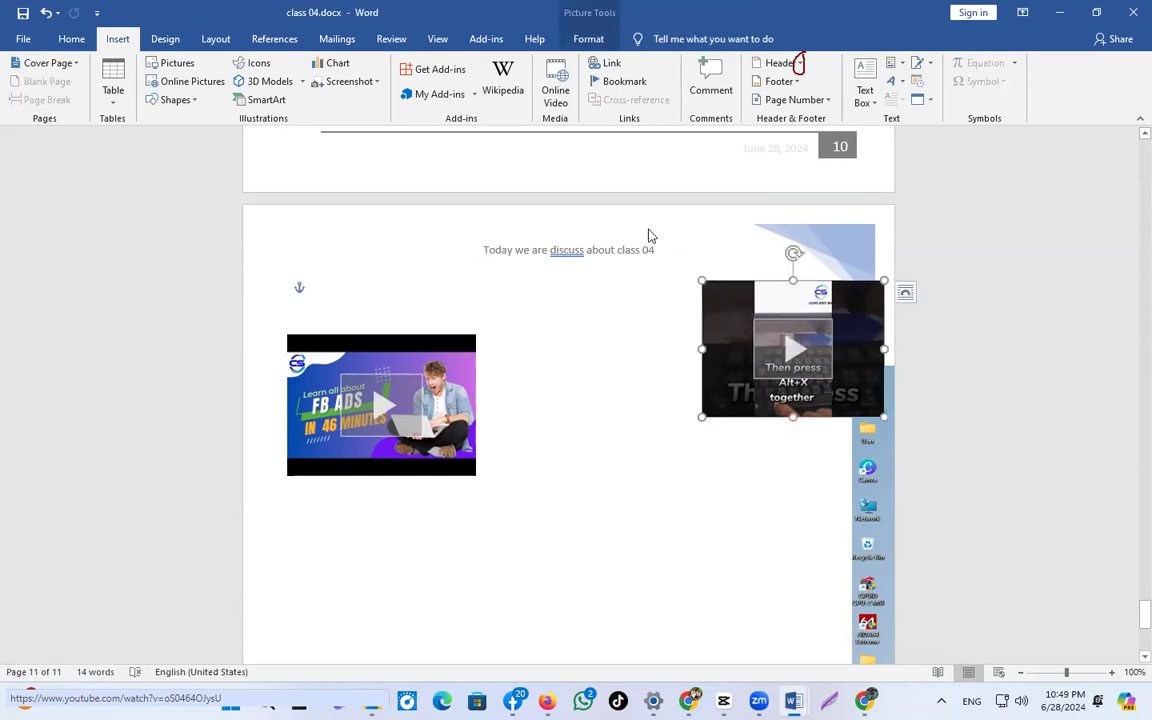
left_click(645, 340)
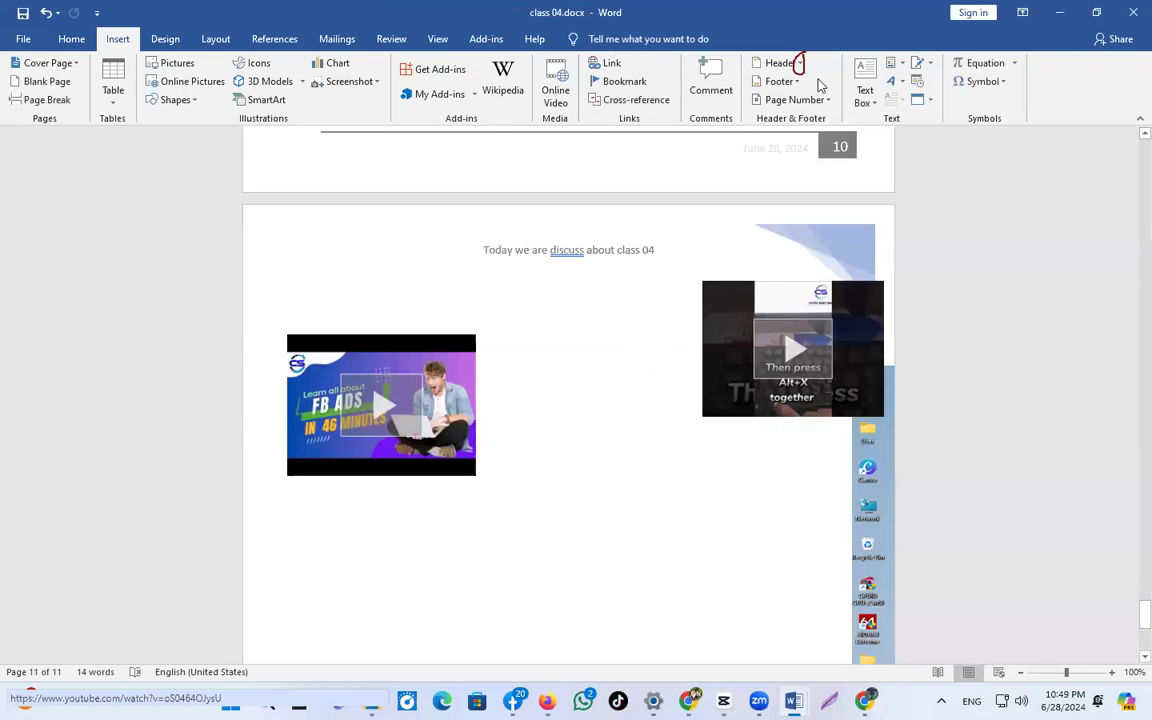
Draw a text box about 1.81" wide and 0.78" high over the Alt+X video and enter "This our 4th class".
left_click(866, 82)
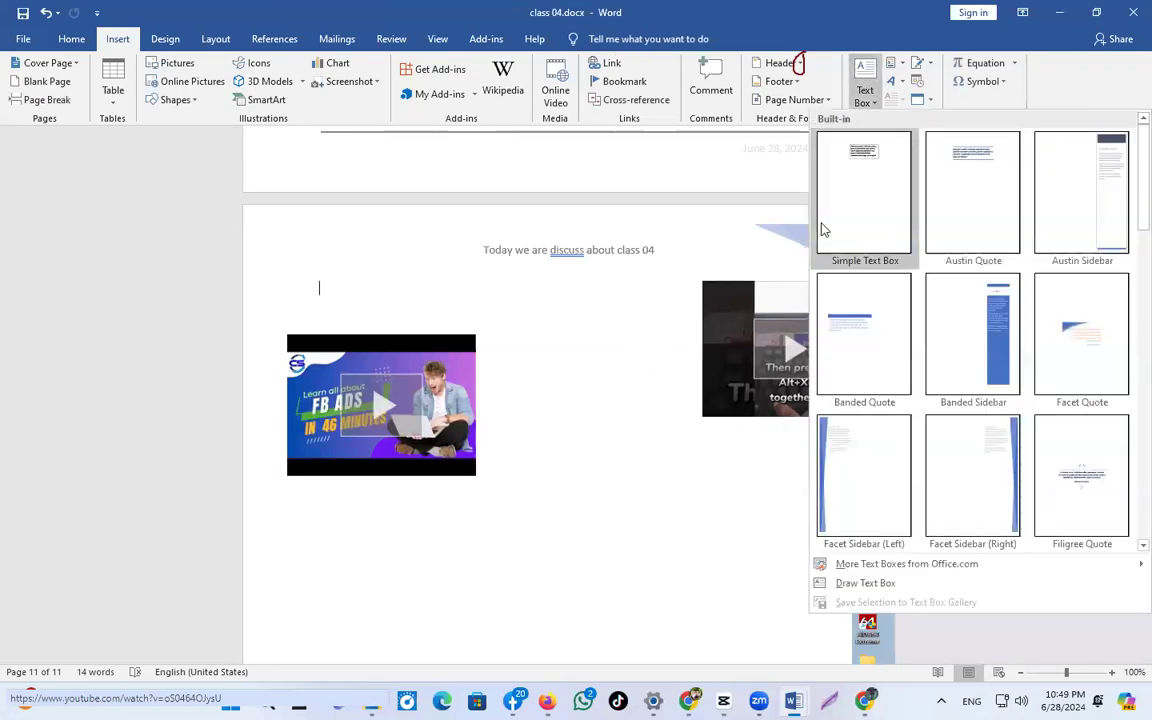
left_click(866, 583)
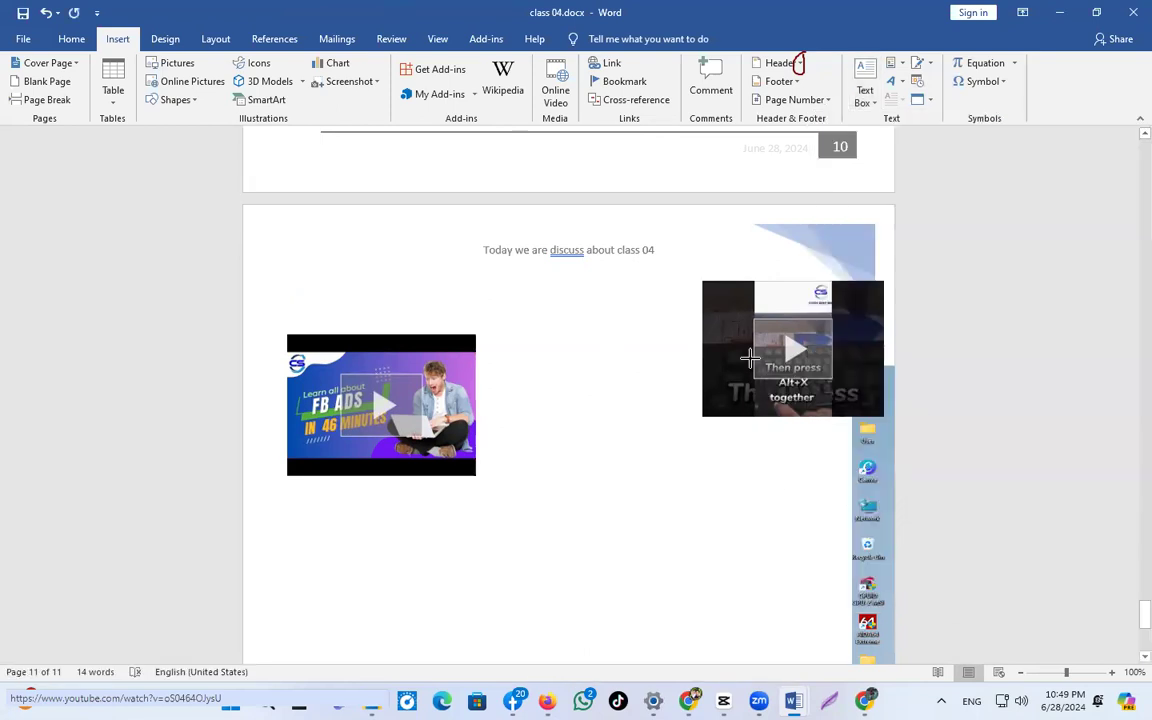
left_click_drag(769, 372, 862, 381)
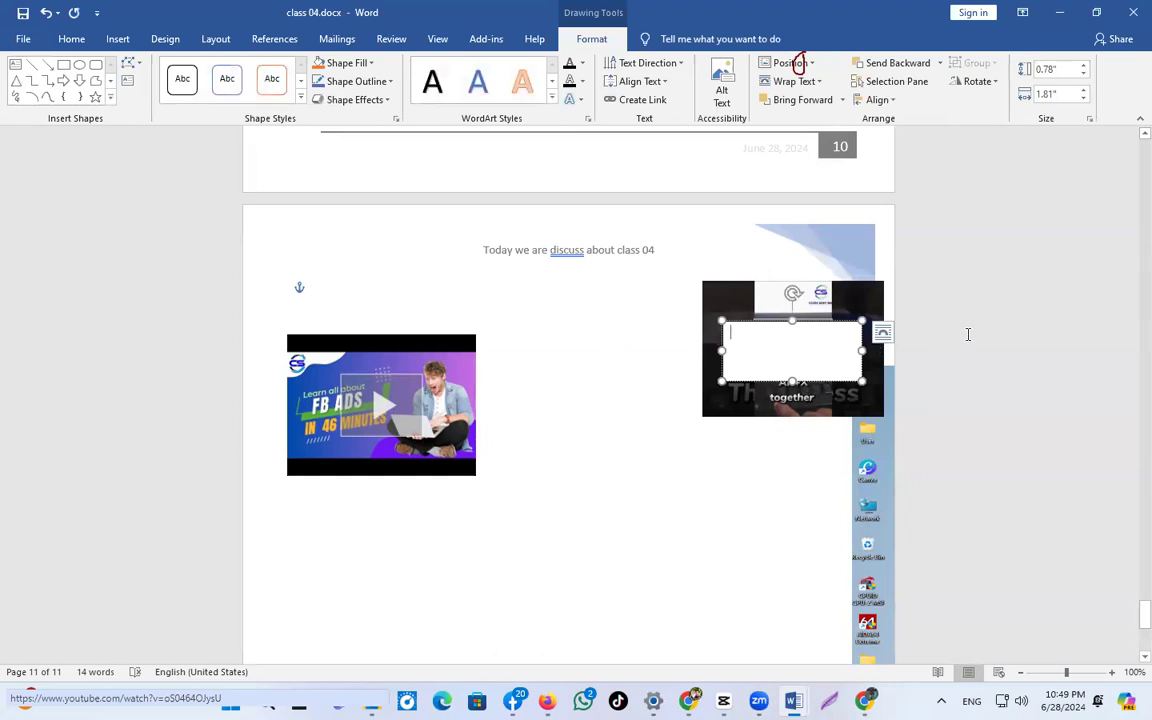
type("This ")
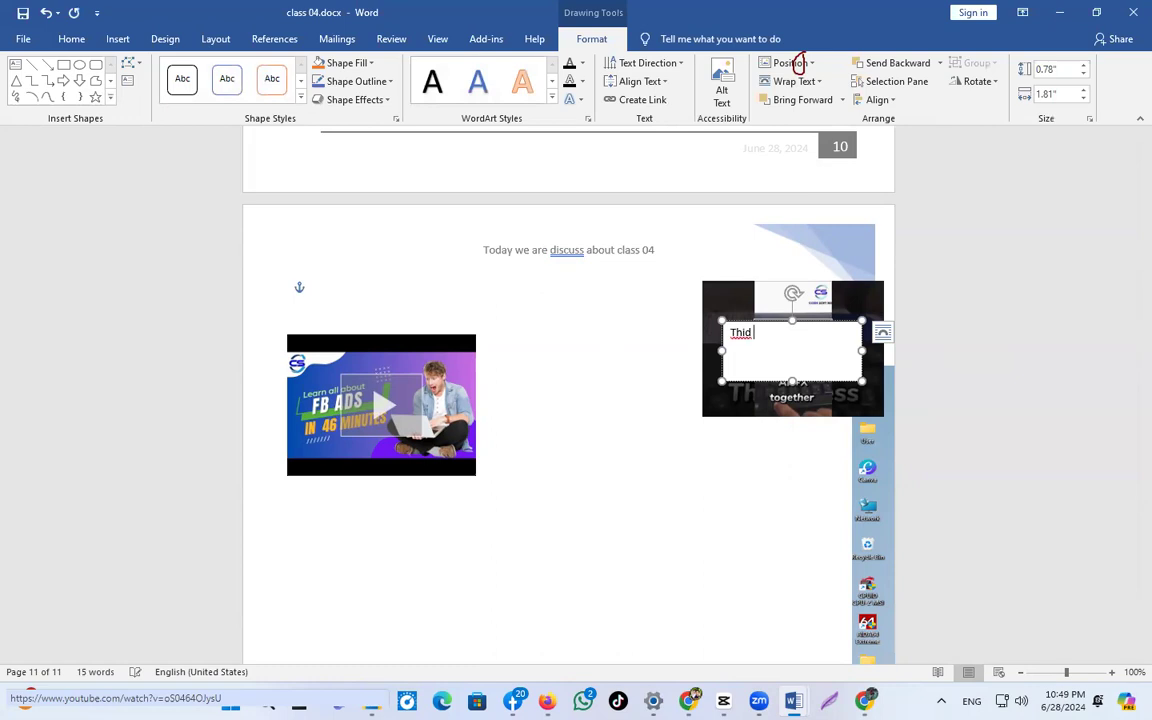
type("our 4th class")
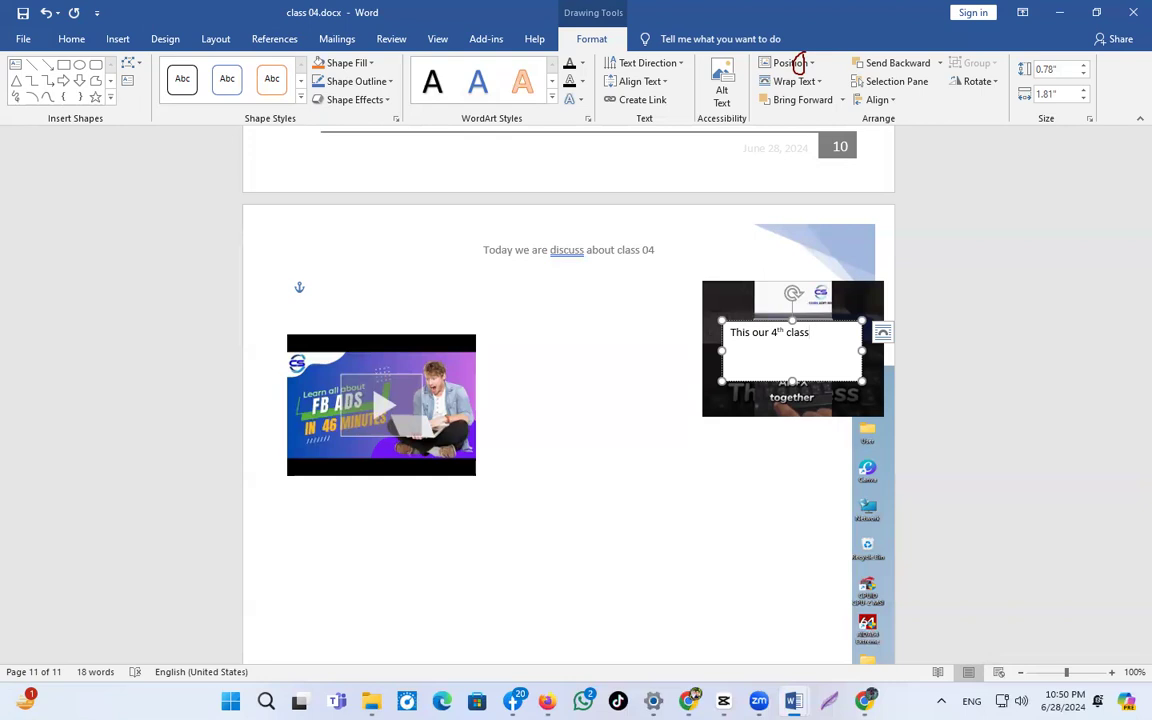
Shift the "This our 4th class" text box slightly towards the video's outer edge and set its shape fill to No Fill.
left_click(617, 311)
left_click(761, 370)
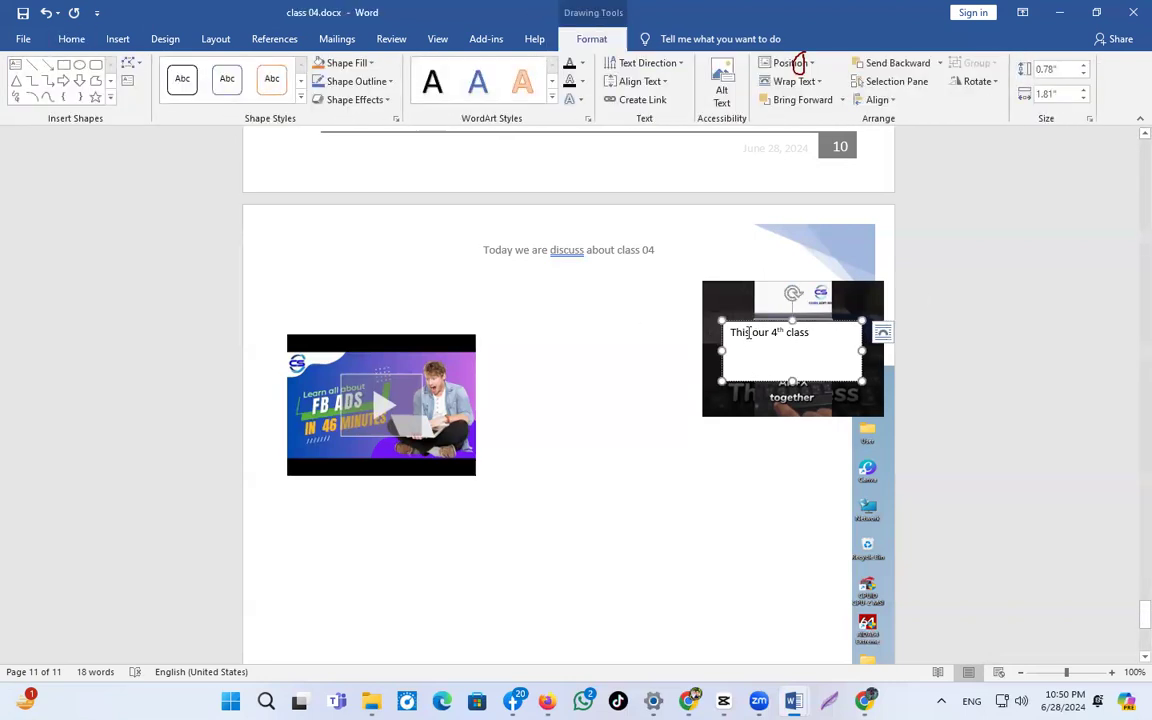
mouse_move(739, 322)
left_mouse_down()
mouse_move(762, 358)
mouse_move(749, 350)
mouse_move(748, 332)
mouse_move(760, 330)
left_mouse_up()
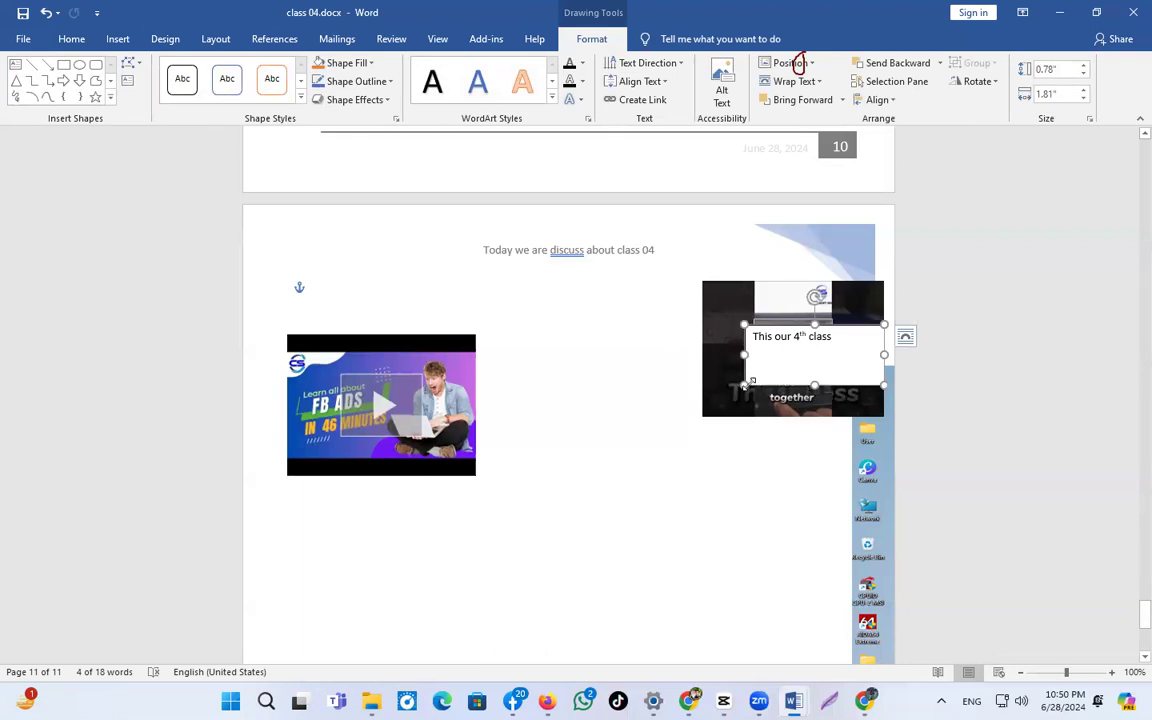
left_click(360, 65)
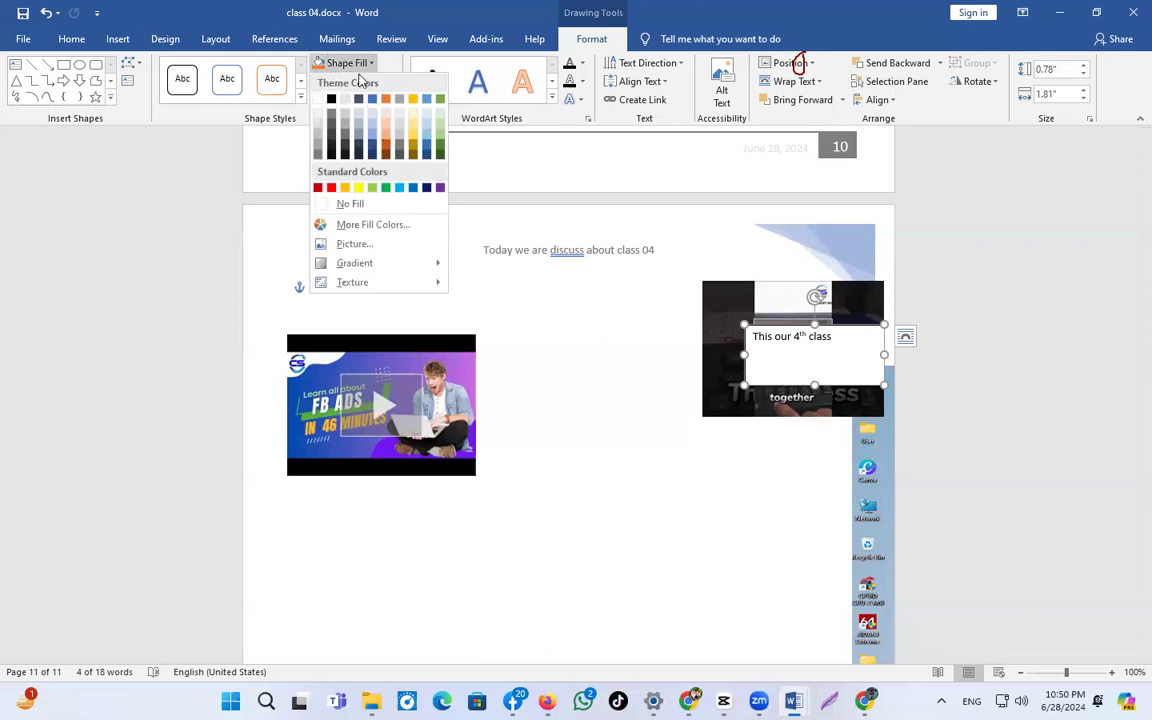
left_click(345, 203)
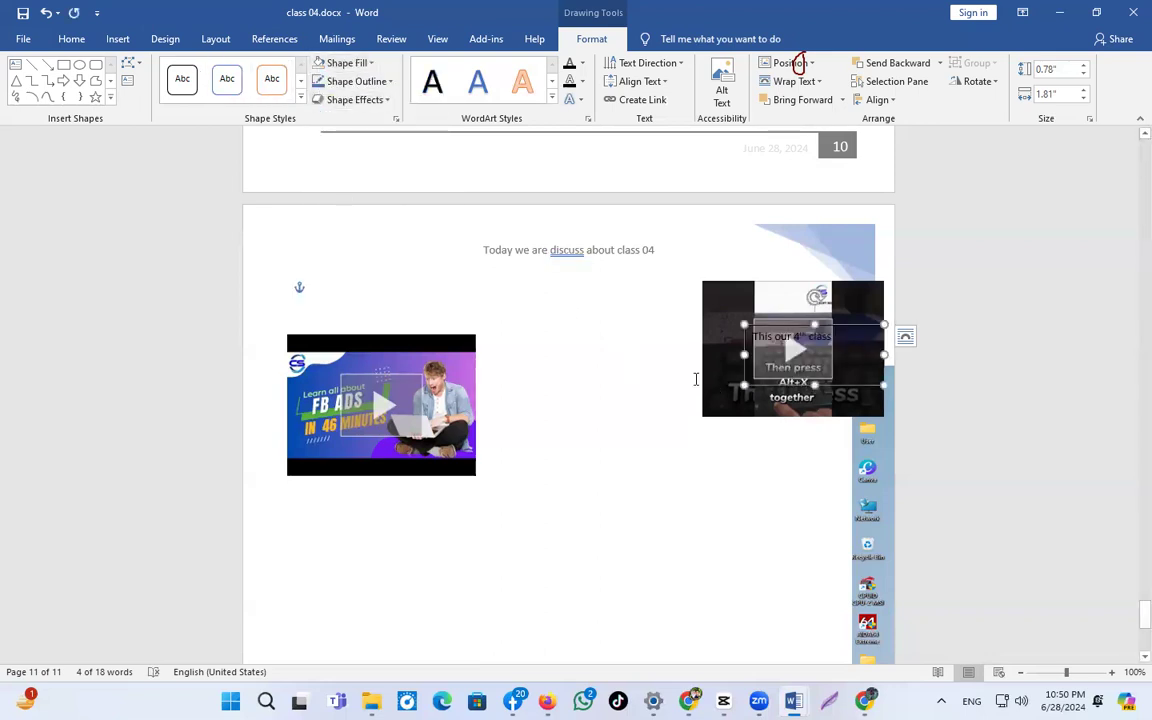
left_click(650, 360)
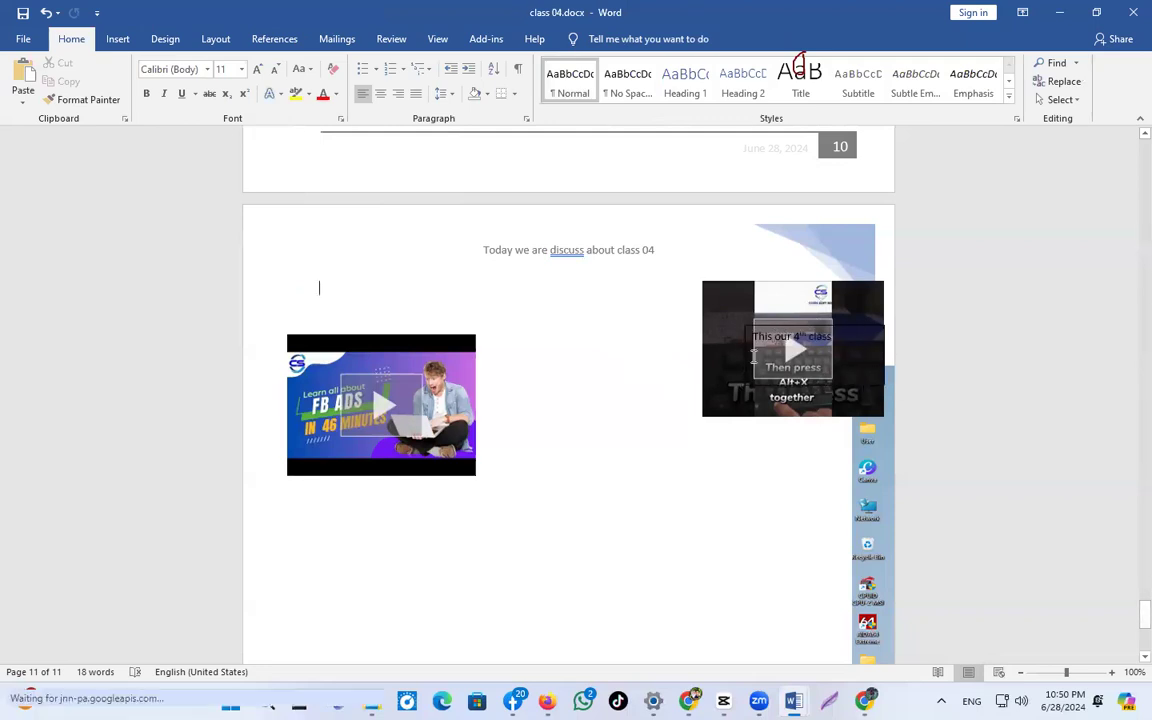
Remove the outline from the "This our 4th class" text box over the Alt+X video.
scroll(900, 413, "up", 12, "ctrl")
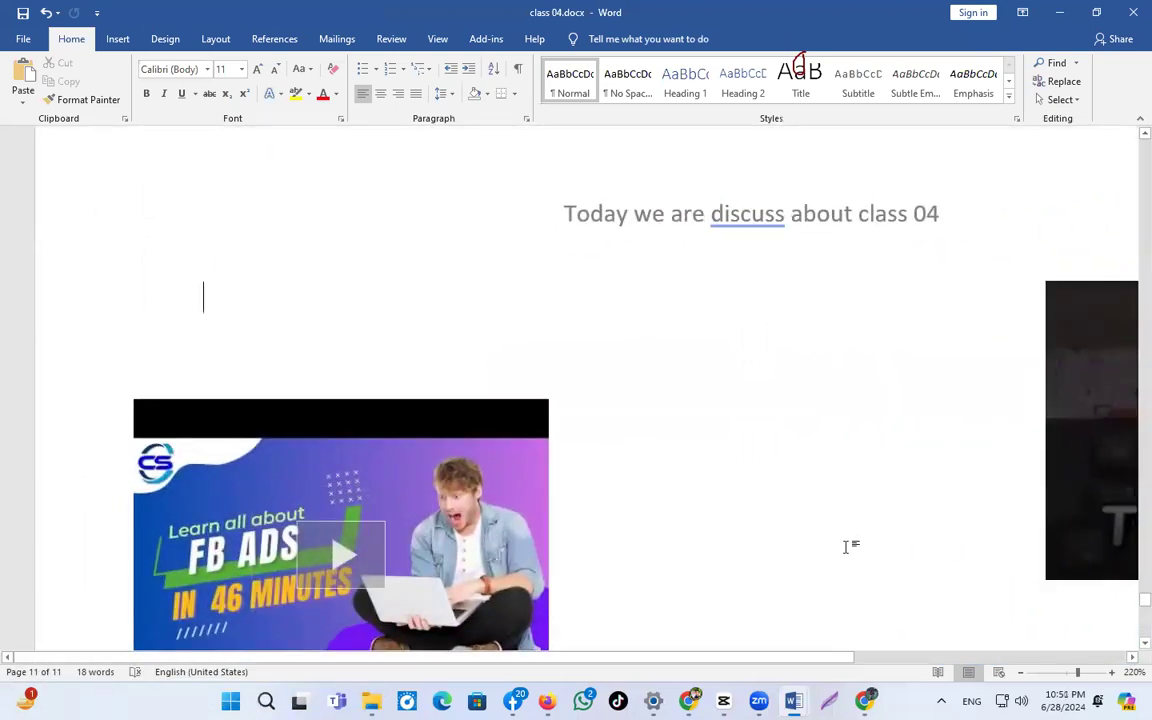
left_click_drag(771, 656, 1040, 657)
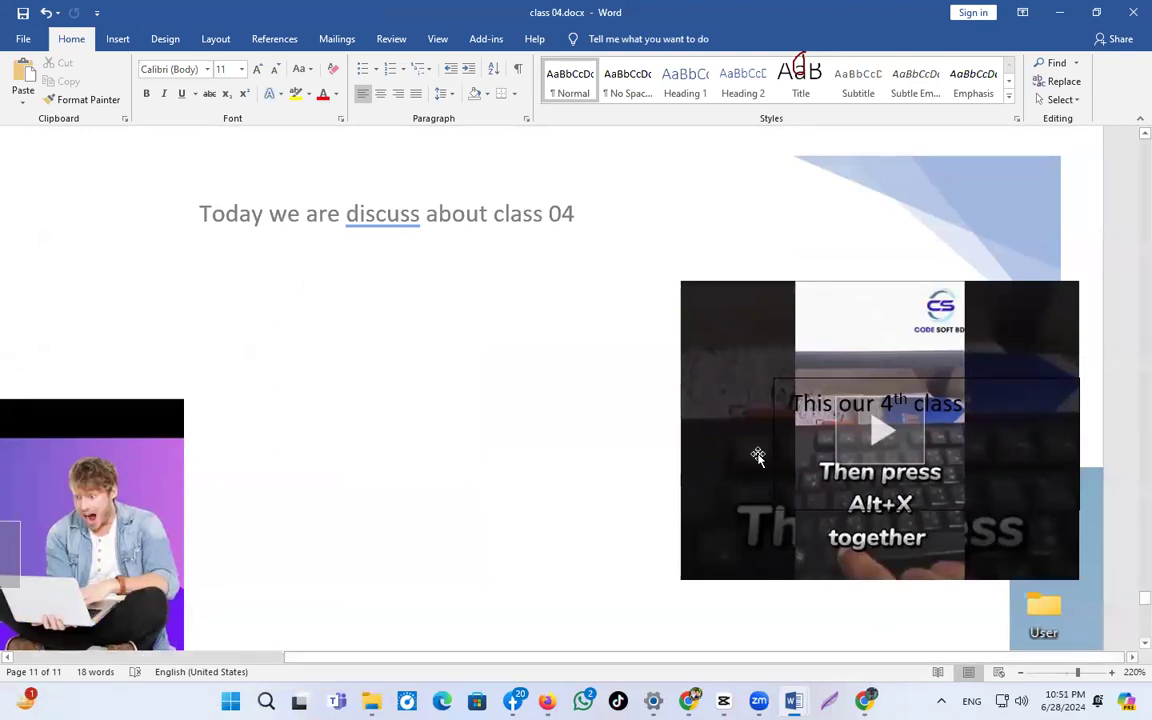
left_click(773, 378)
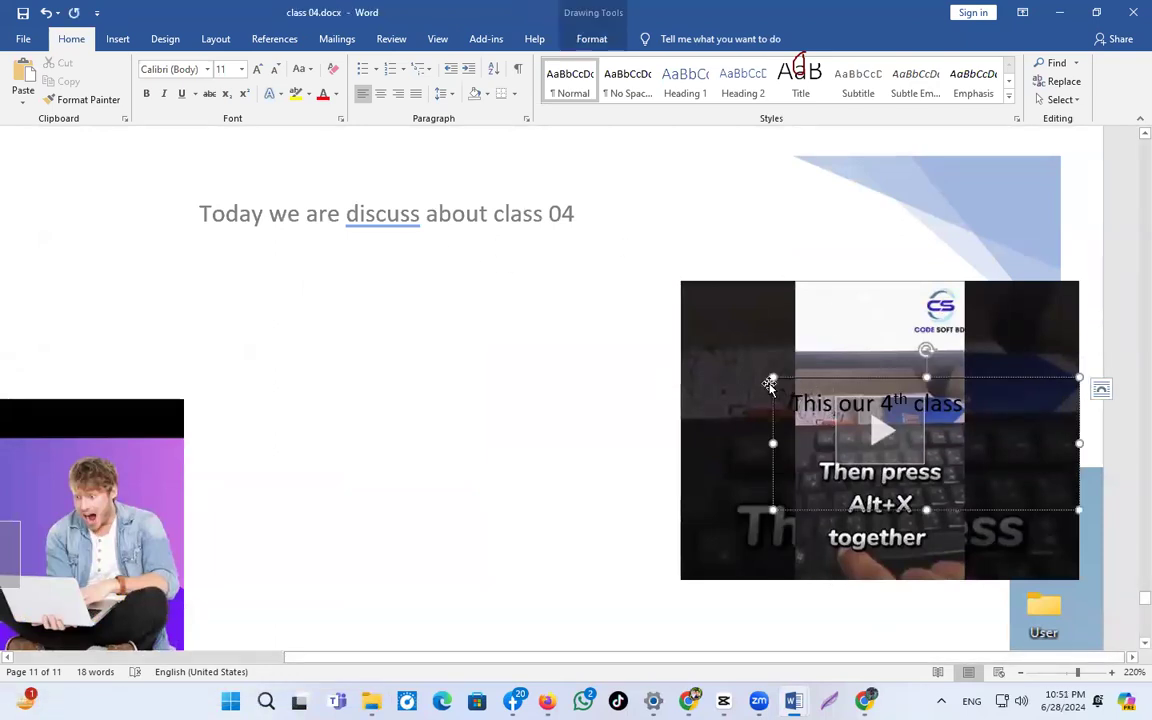
left_click(878, 376)
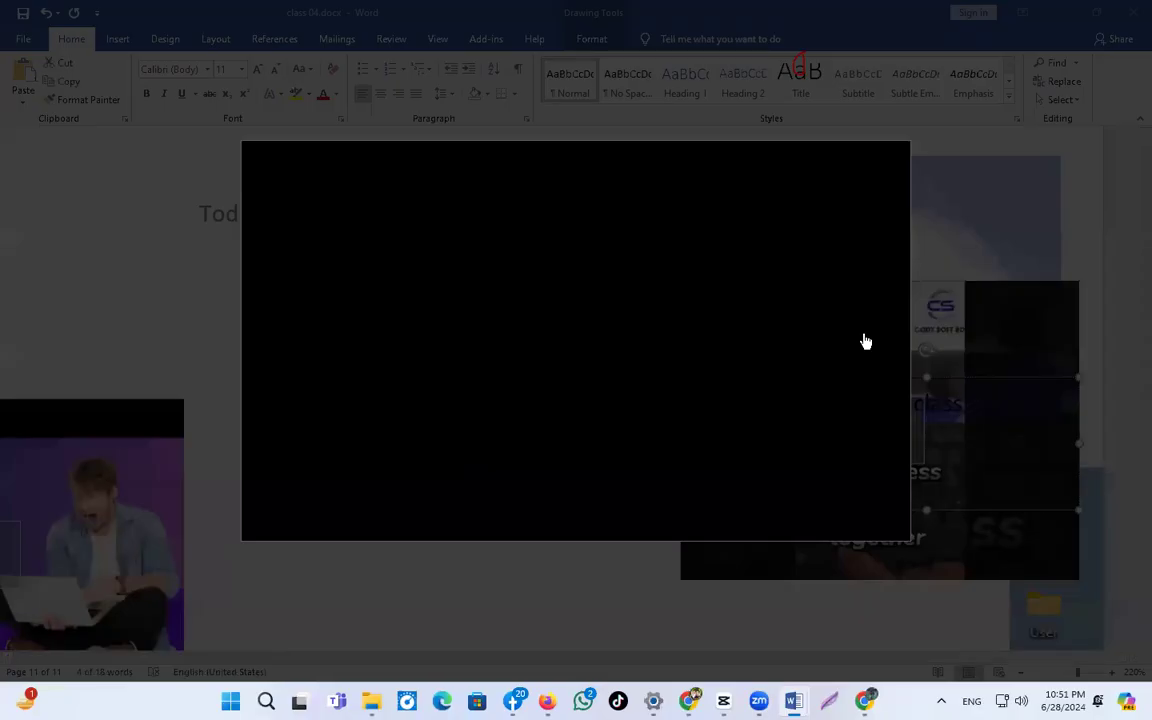
left_click(1070, 258)
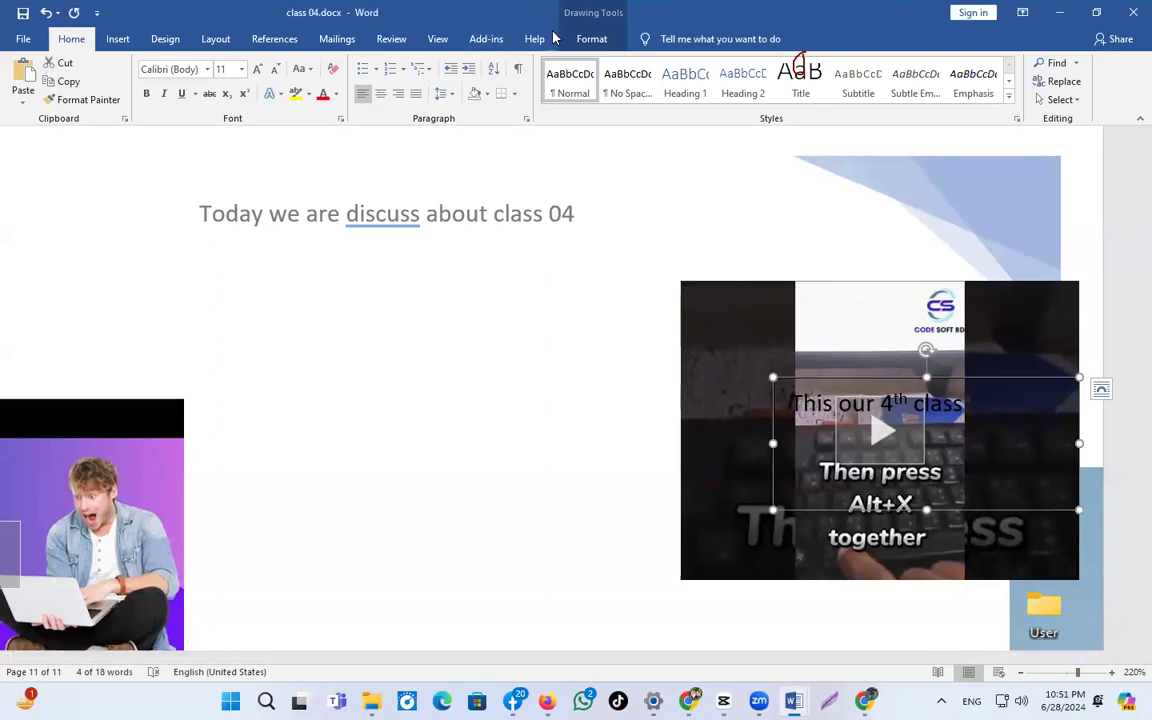
left_click(583, 38)
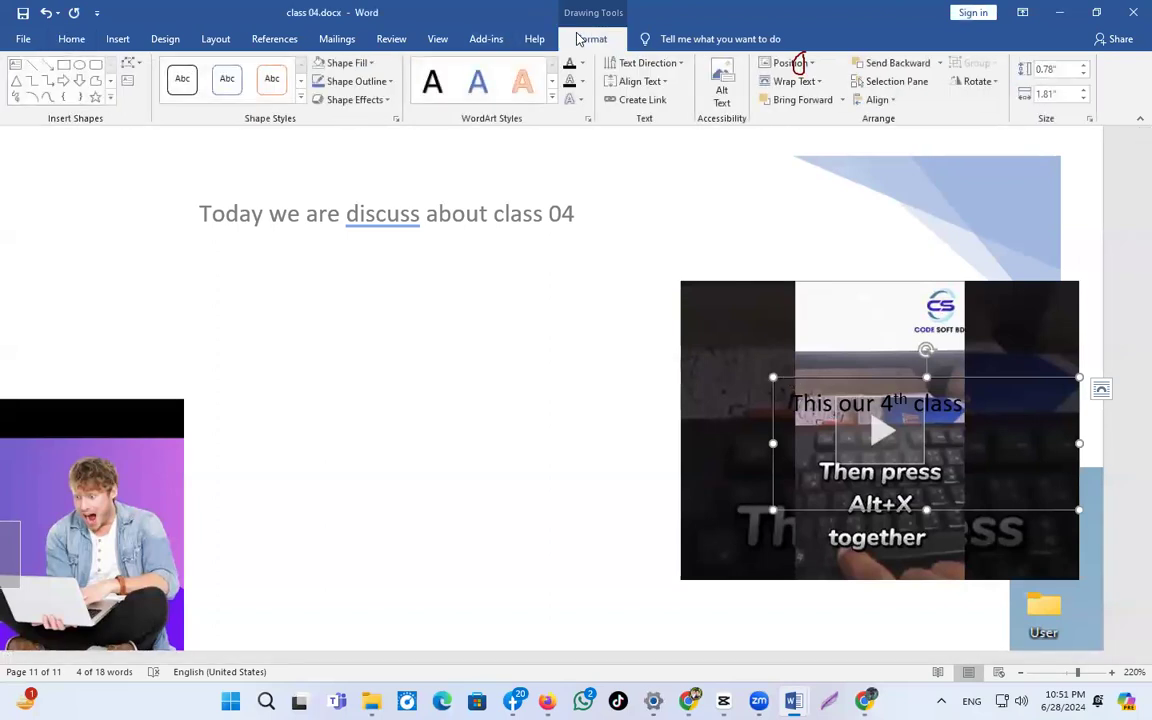
left_click(386, 83)
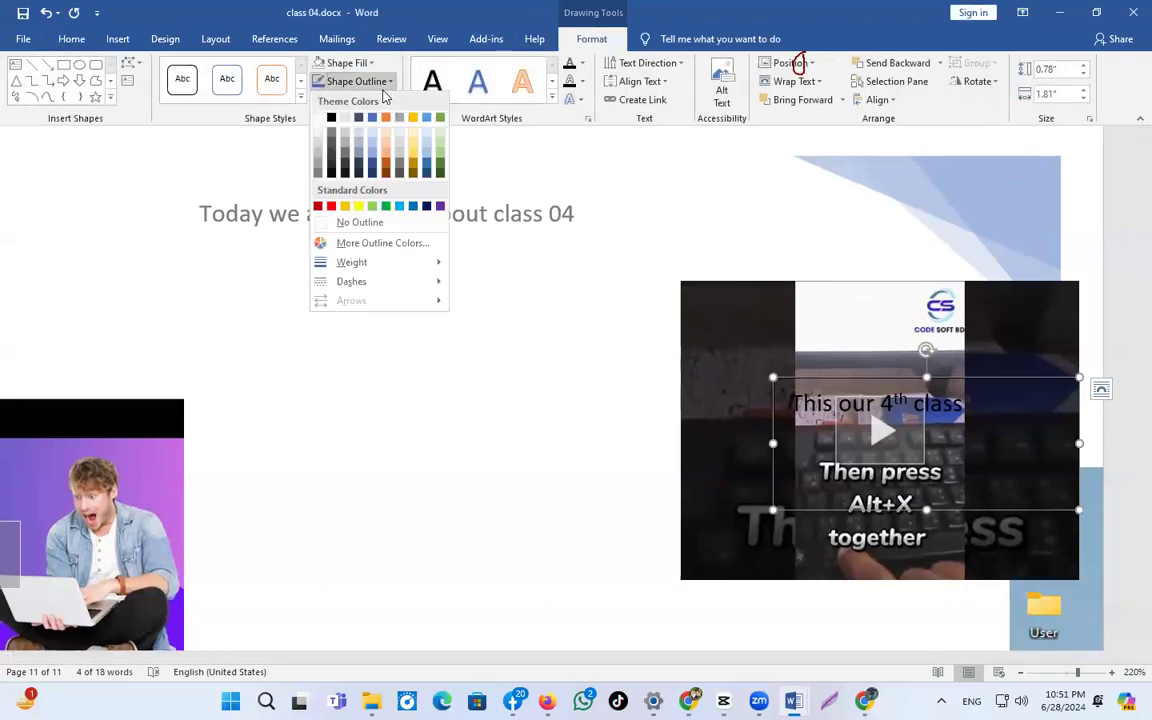
left_click(370, 222)
left_click(591, 509)
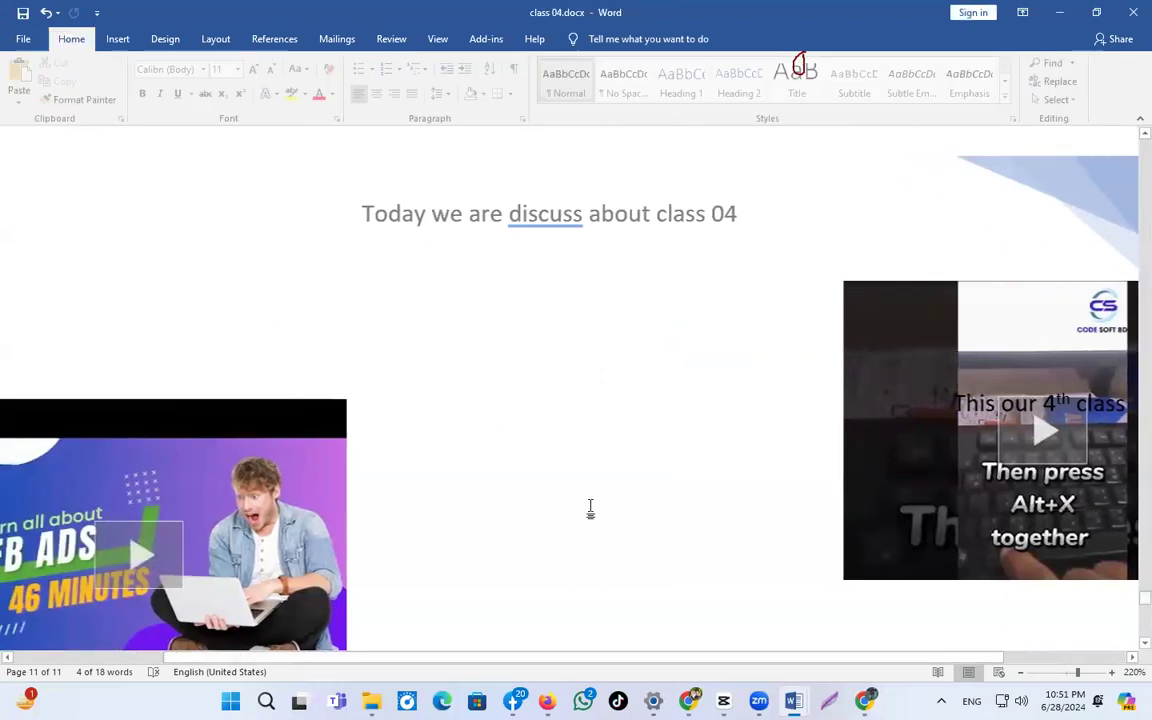
left_click(1020, 410)
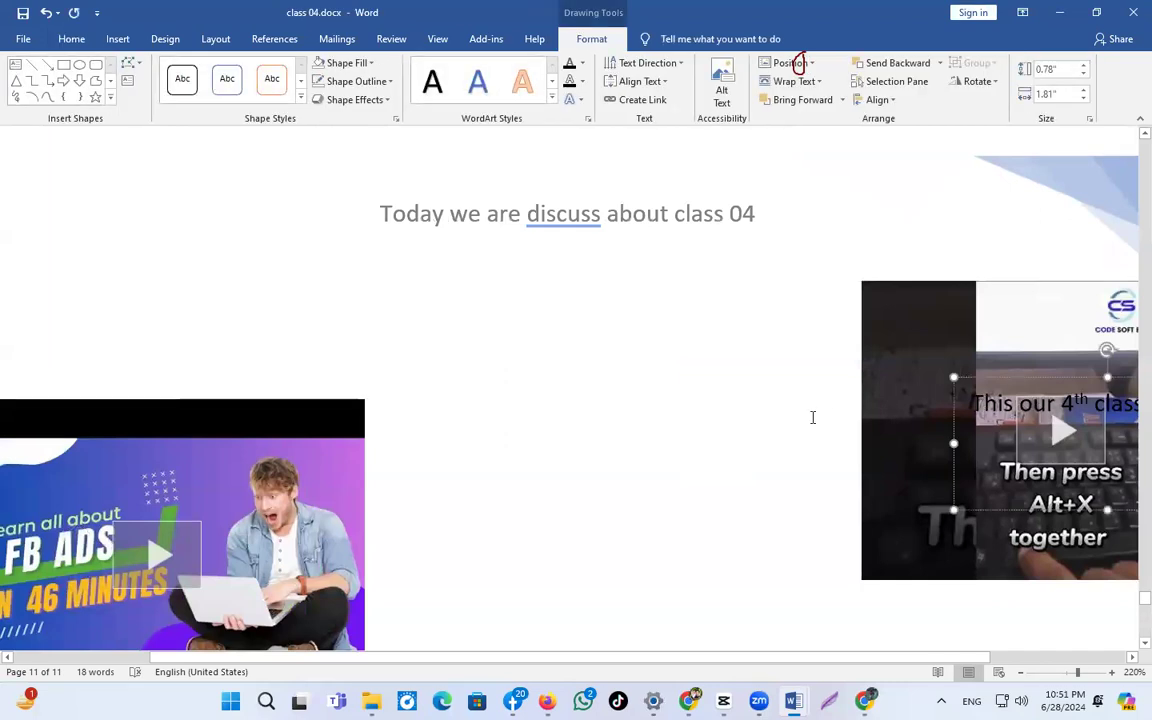
left_click(525, 375)
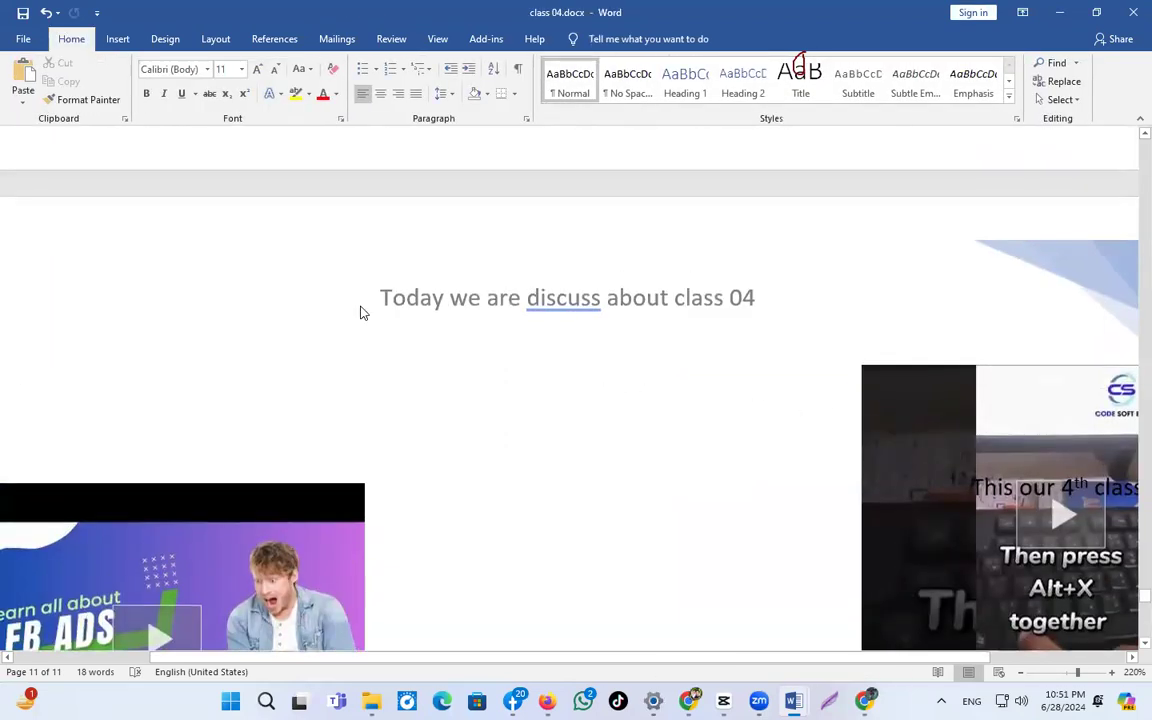
Draw a chord shape about 1.72" wide and 1.51" high between the two videos.
scroll(352, 311, "down", 3)
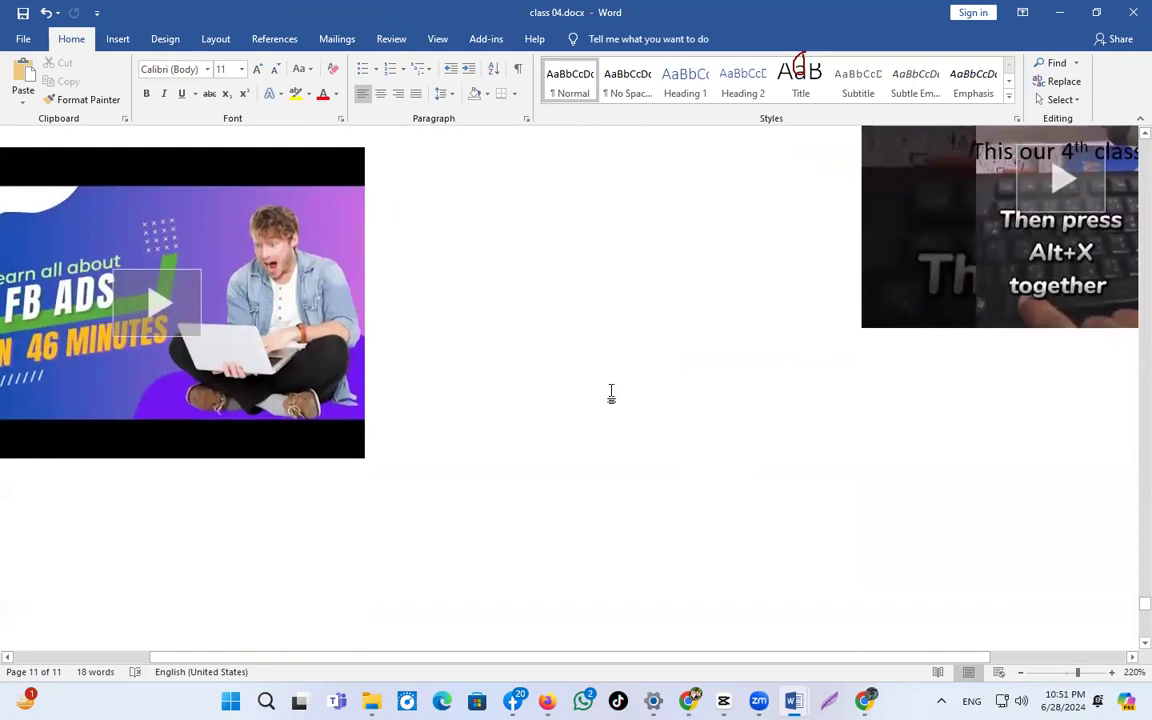
scroll(589, 398, "down", 8)
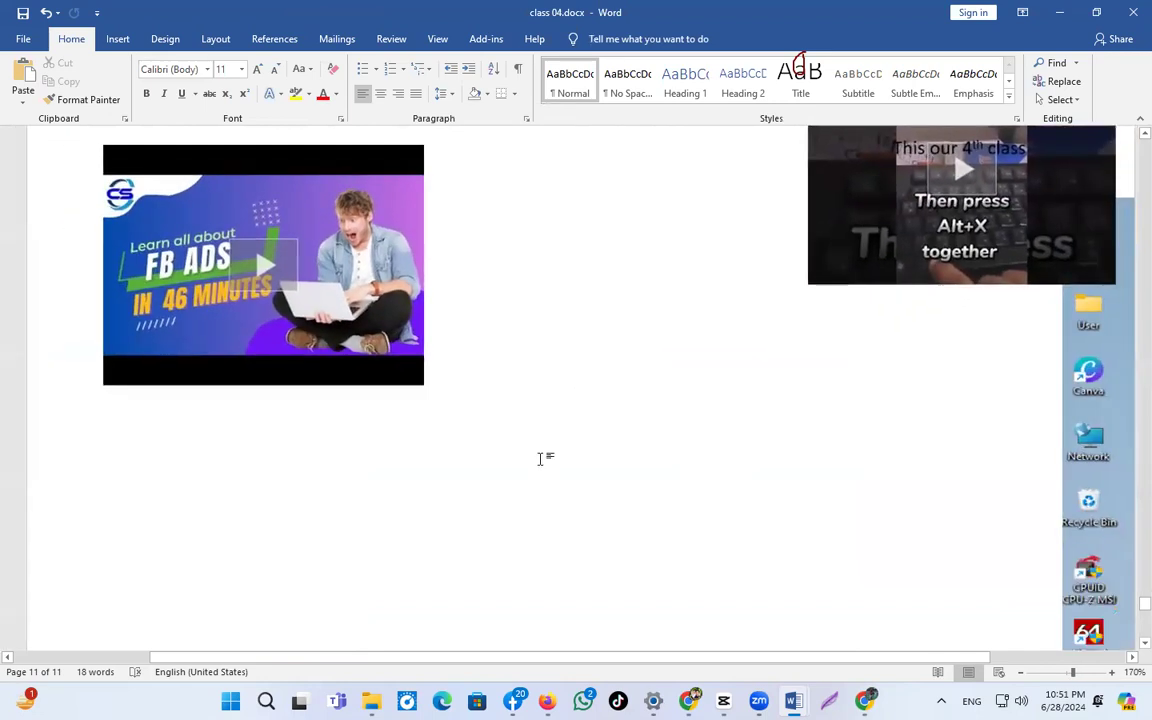
scroll(519, 444, "up", 5)
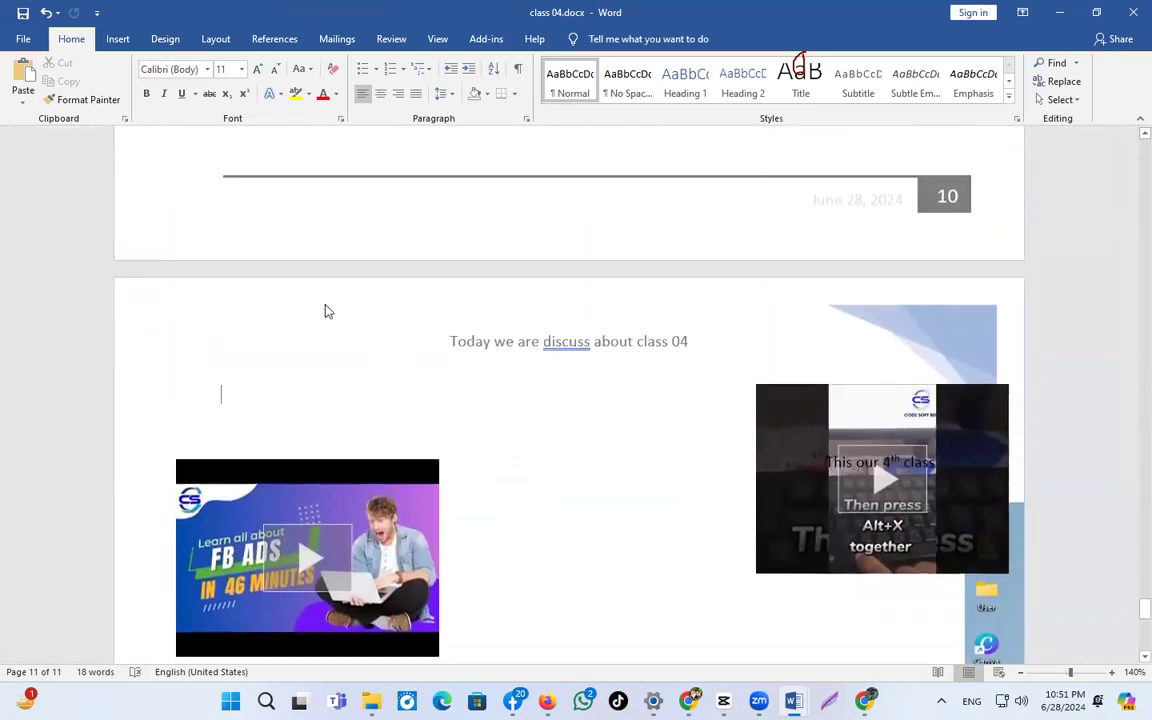
left_click(128, 40)
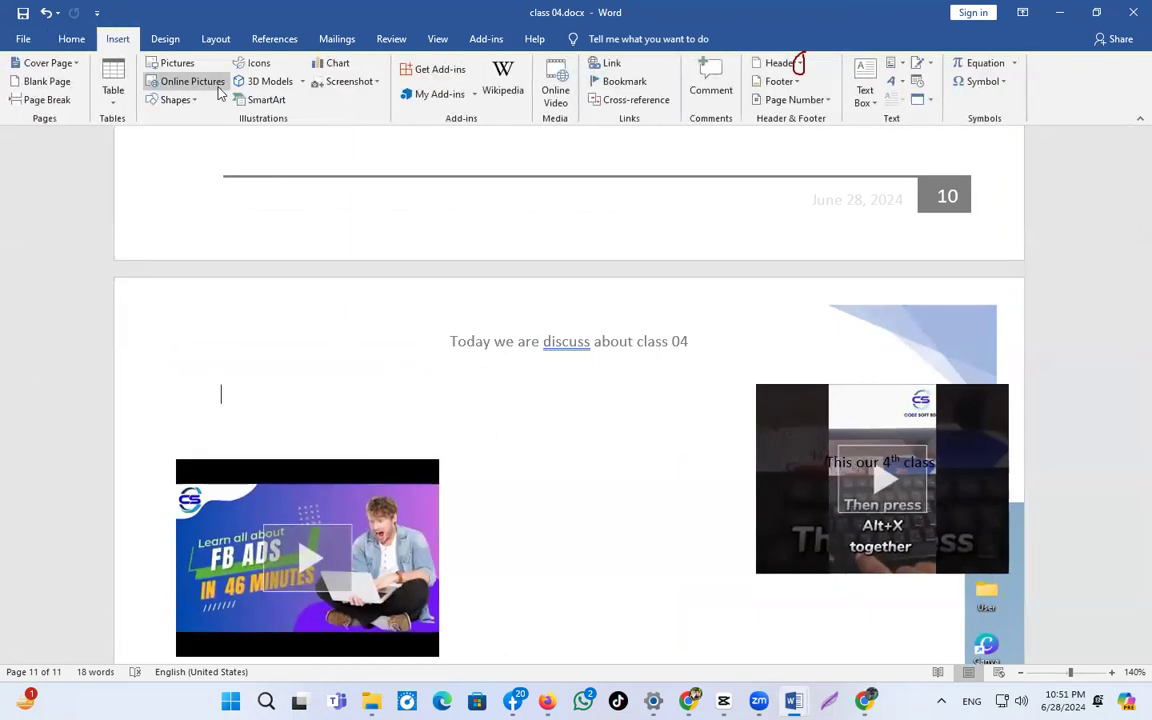
left_click(178, 100)
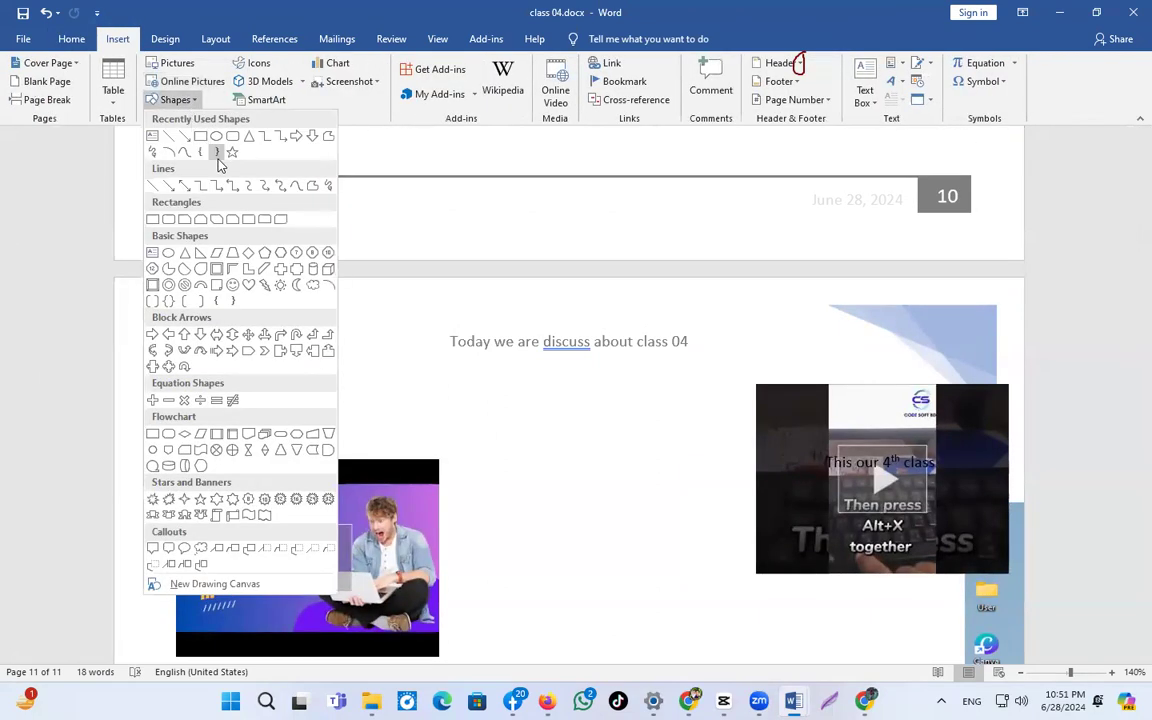
left_click(184, 268)
mouse_move(501, 463)
left_mouse_down()
mouse_move(650, 607)
mouse_move(686, 580)
mouse_move(688, 626)
left_mouse_up()
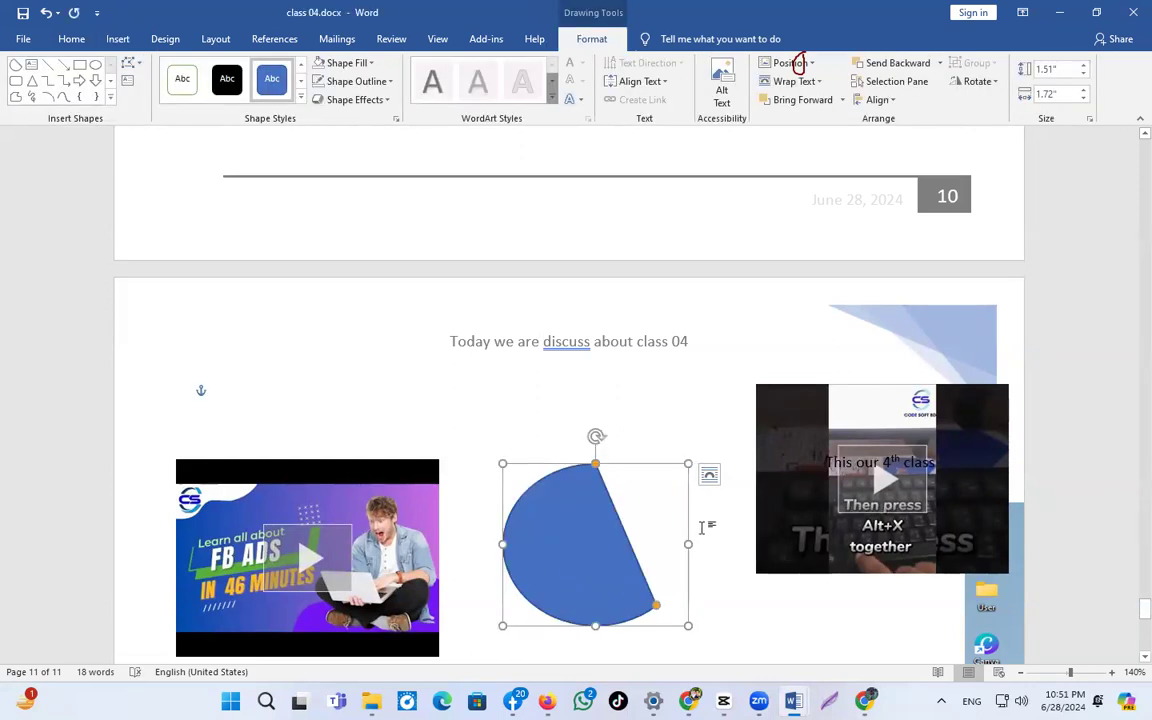
left_click(695, 465)
left_click(553, 527)
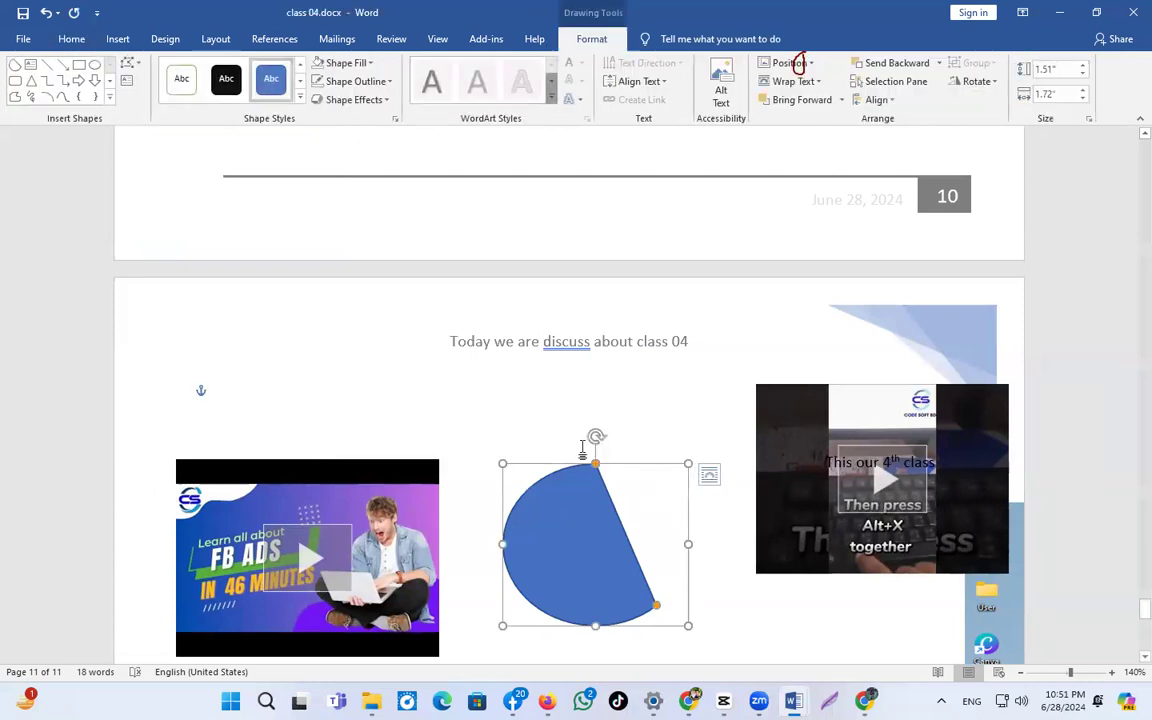
Rotate the blue chord shape clockwise until its flat edge faces the bottom of the page.
left_click_drag(596, 436, 702, 563)
left_click(650, 432)
scroll(683, 486, "down", 1)
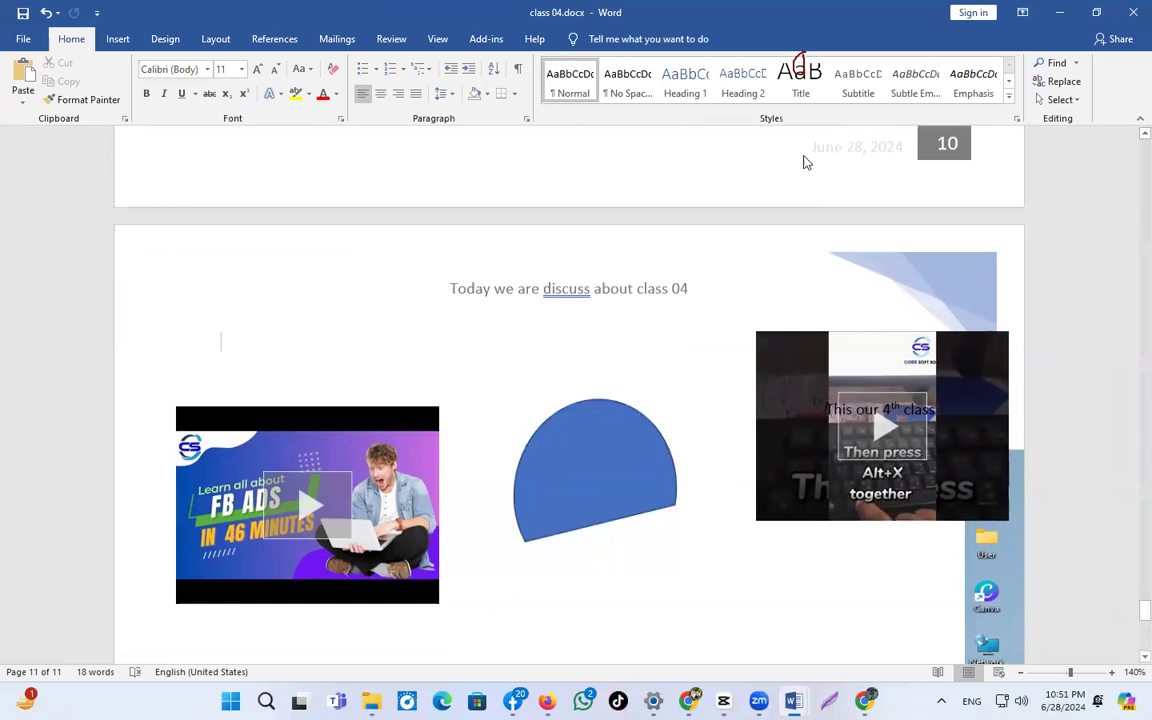
Draw a text box about 0.75" wide and 0.47" high inside the blue chord and enter "This is a shape".
left_click(118, 40)
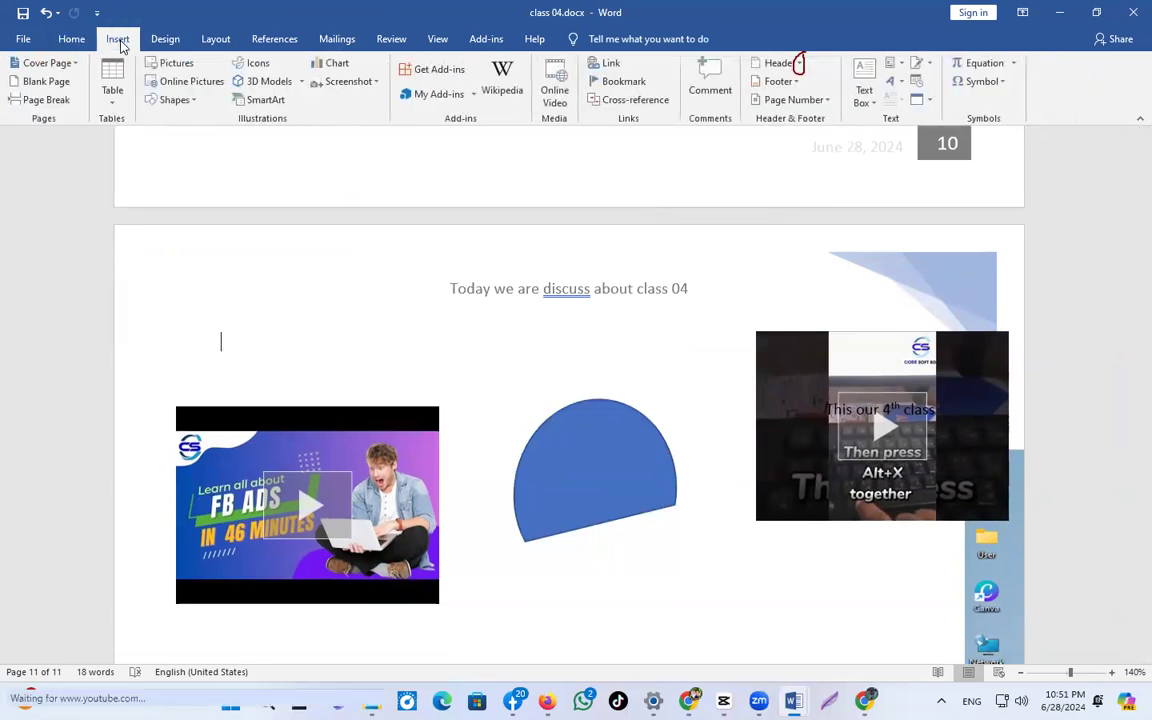
left_click(864, 106)
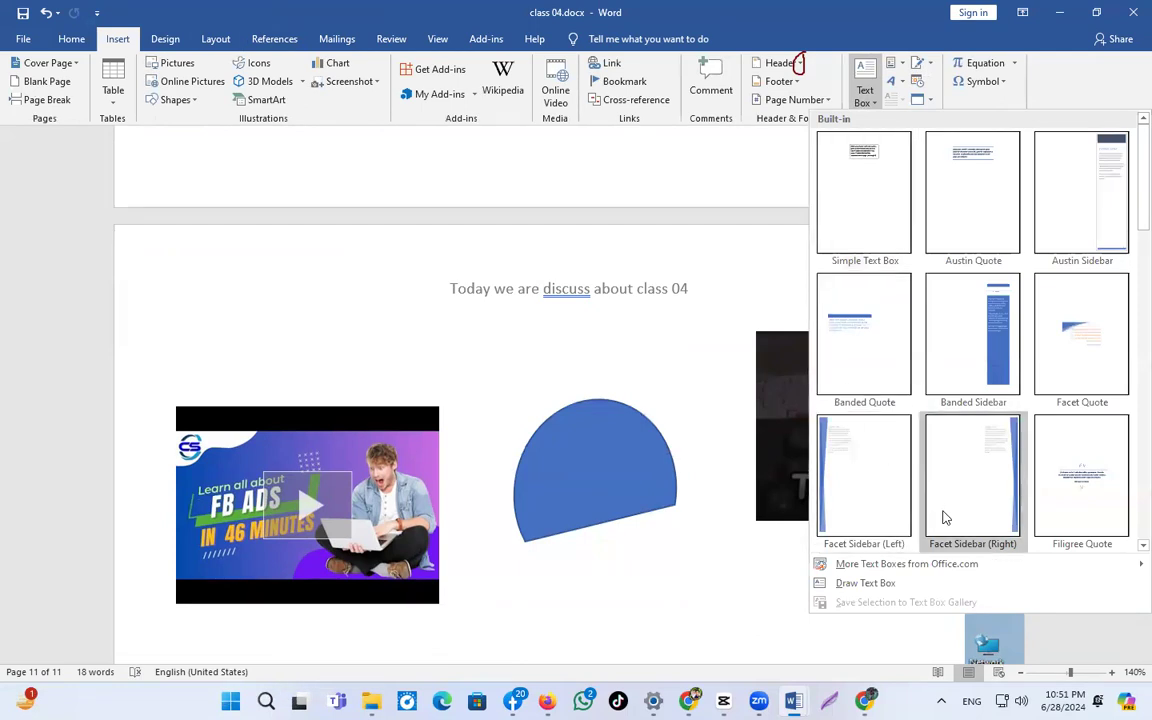
scroll(945, 517, "down", 8)
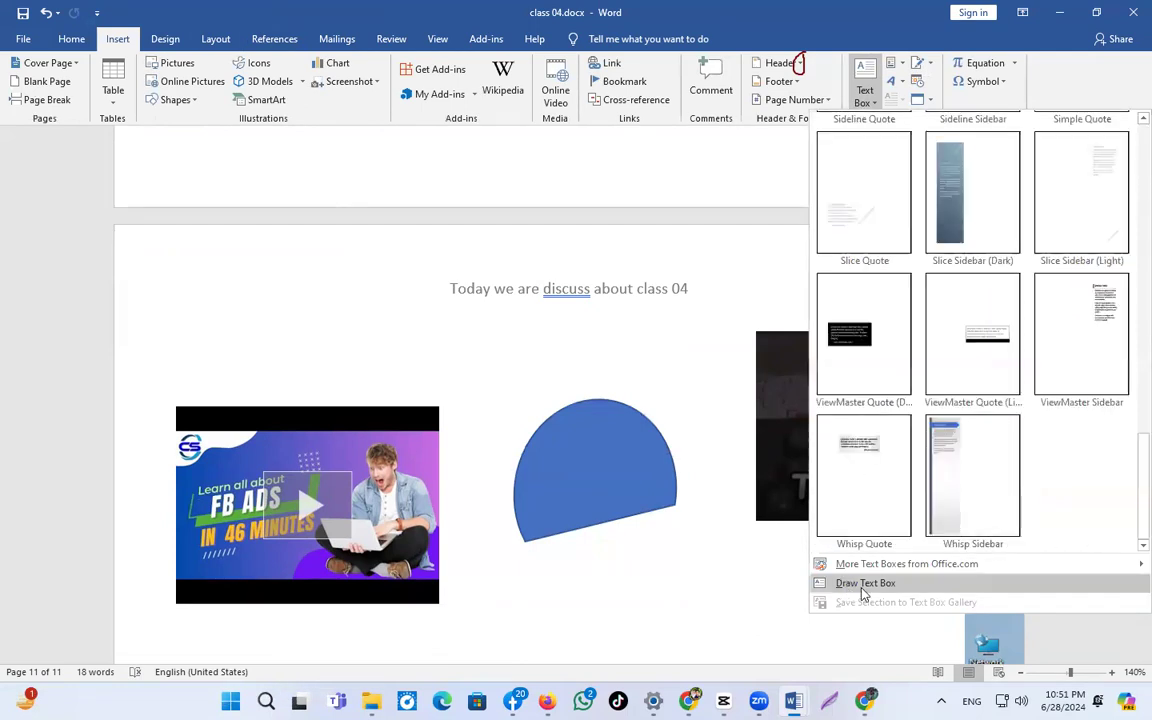
mouse_move(554, 443)
left_mouse_down()
mouse_move(656, 489)
mouse_move(635, 493)
left_mouse_up()
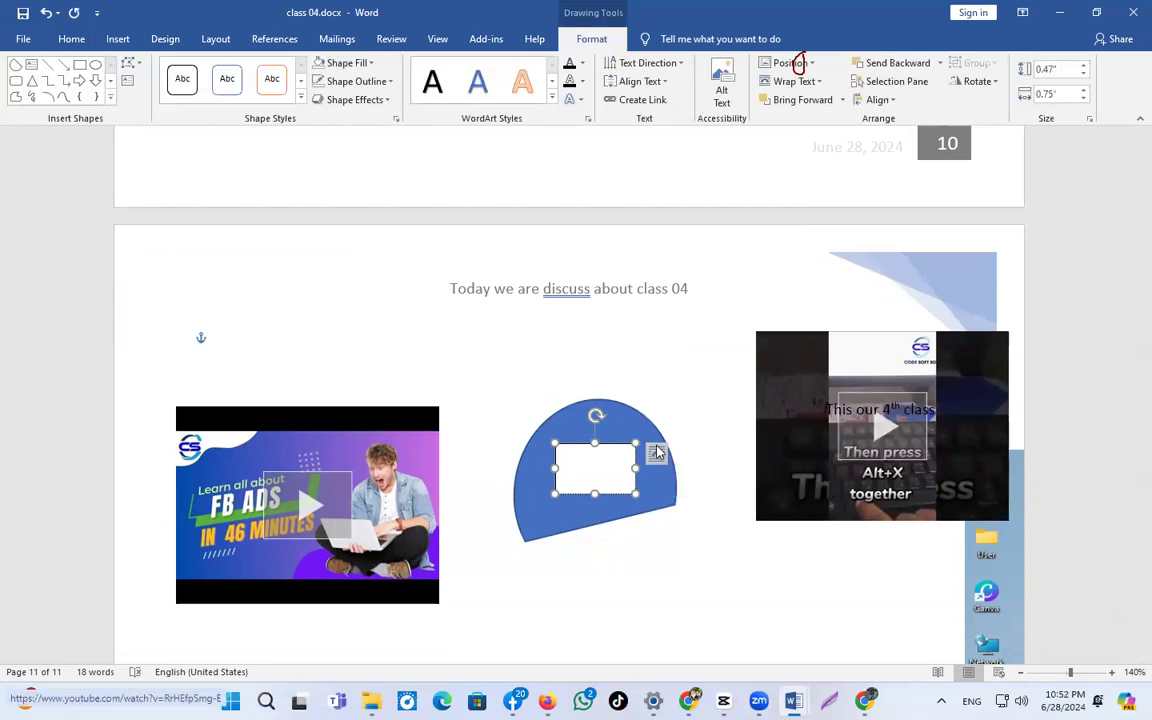
type("thid")
key("BackSpace")
type("s is a shape")
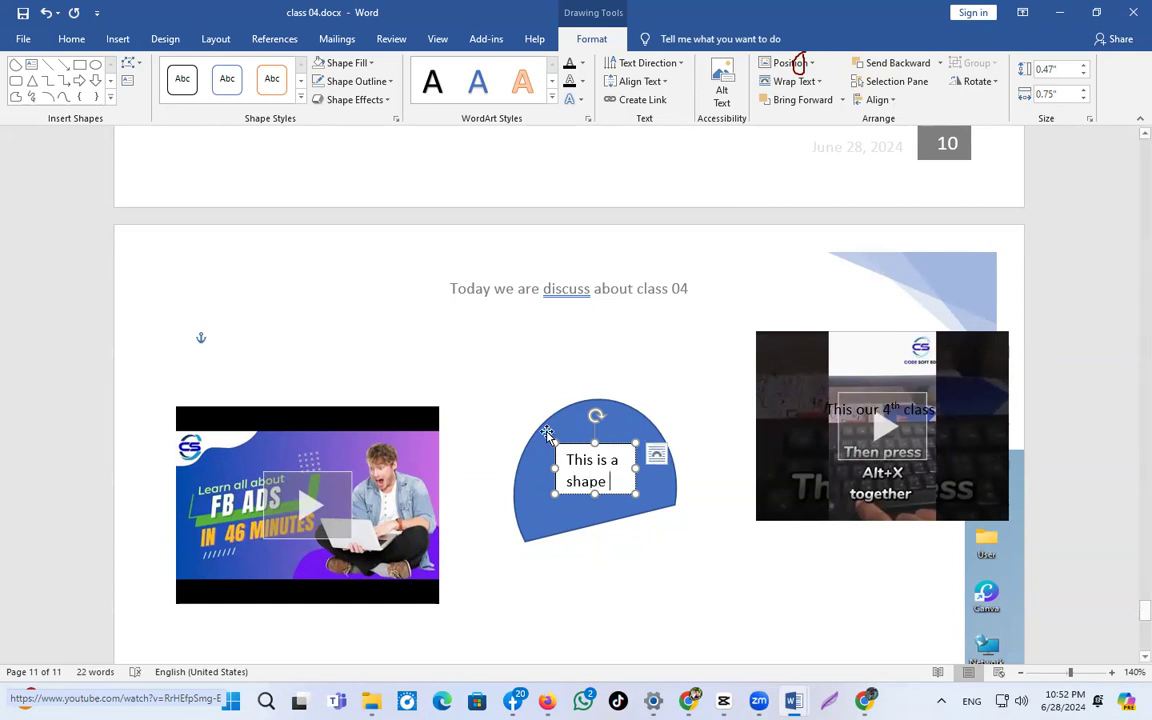
left_click(495, 385)
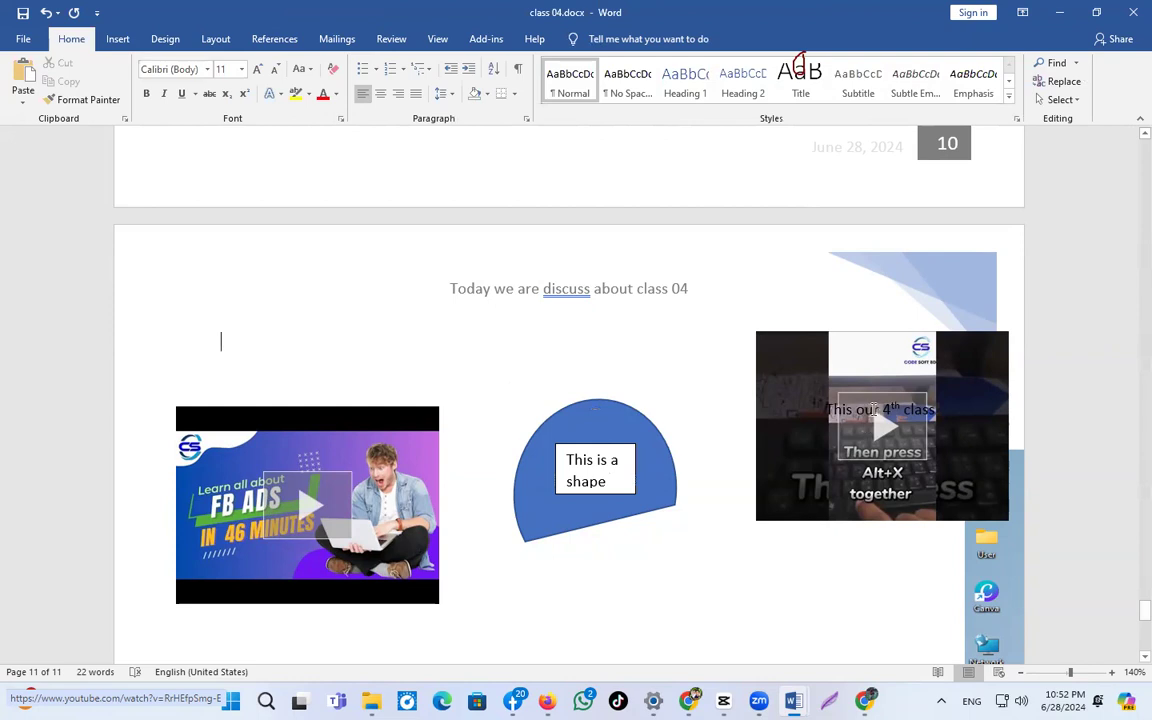
Set the "This is a shape" text box to No Fill and No Outline.
left_click(619, 468)
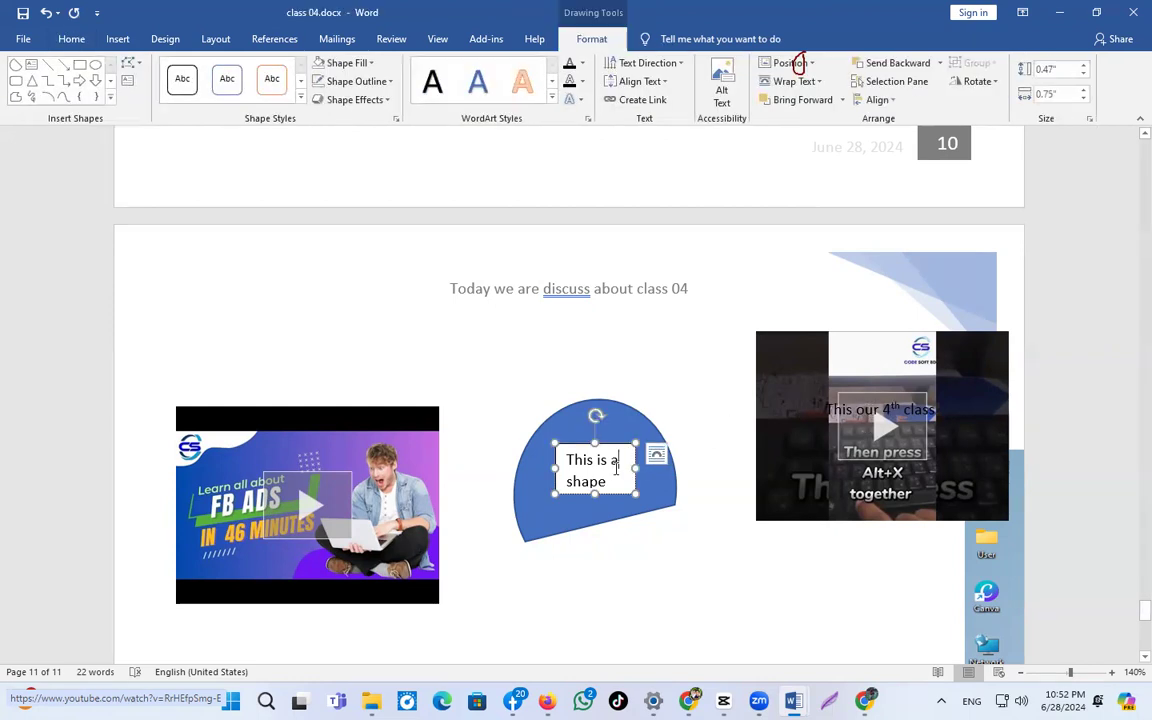
double_click(591, 41)
left_click(591, 41)
left_click(591, 41)
double_click(591, 41)
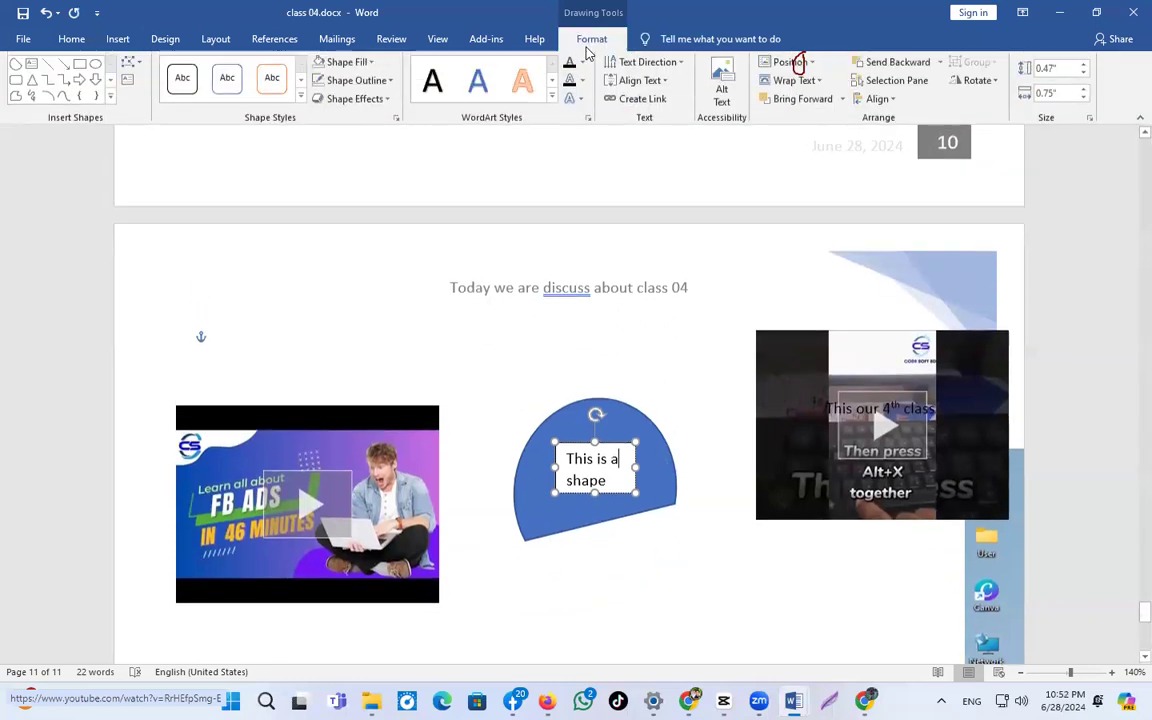
left_click(345, 63)
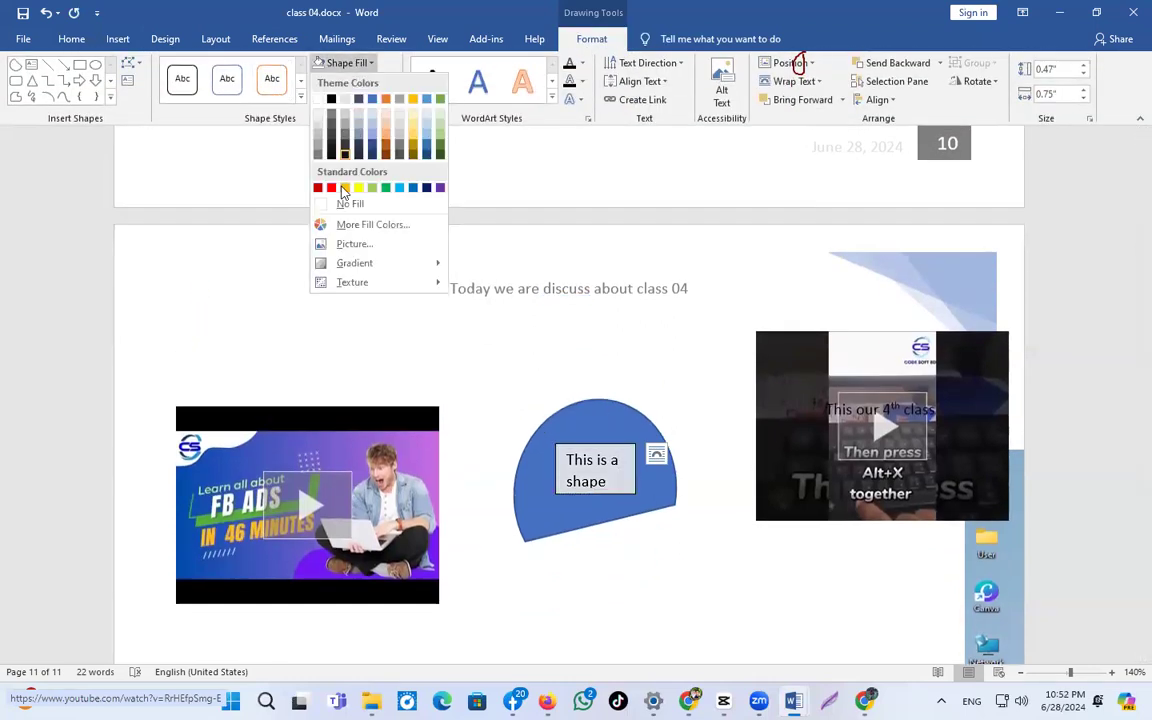
left_click(348, 205)
left_click(343, 81)
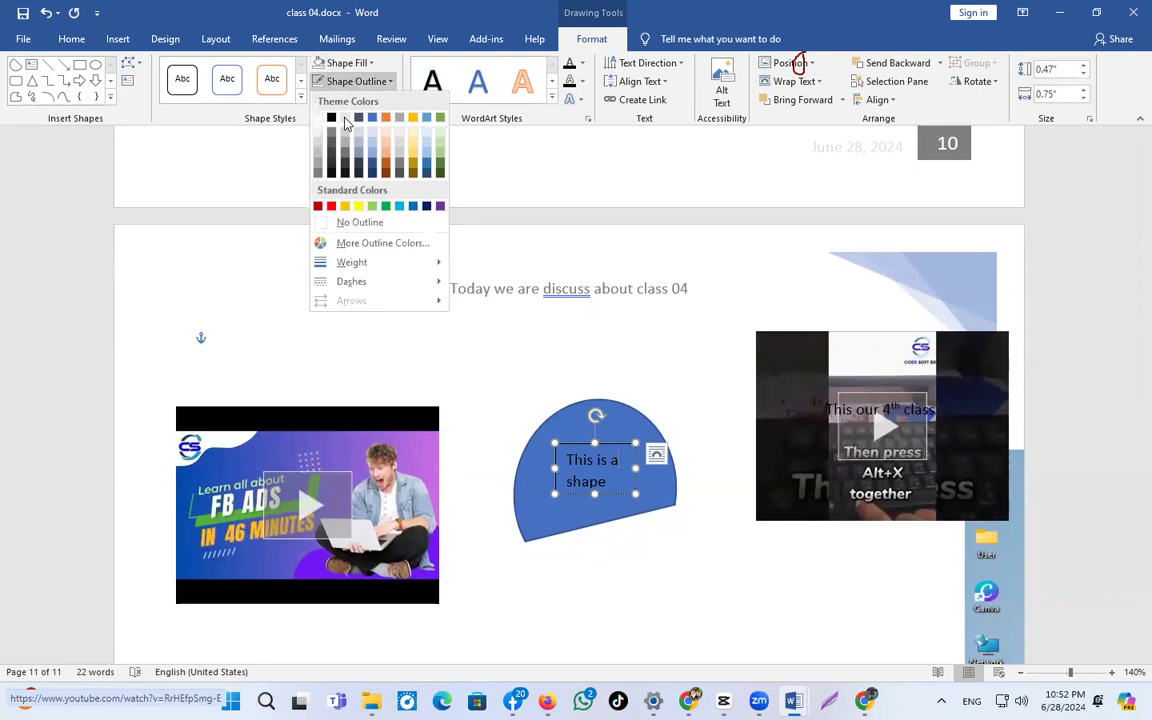
left_click(343, 226)
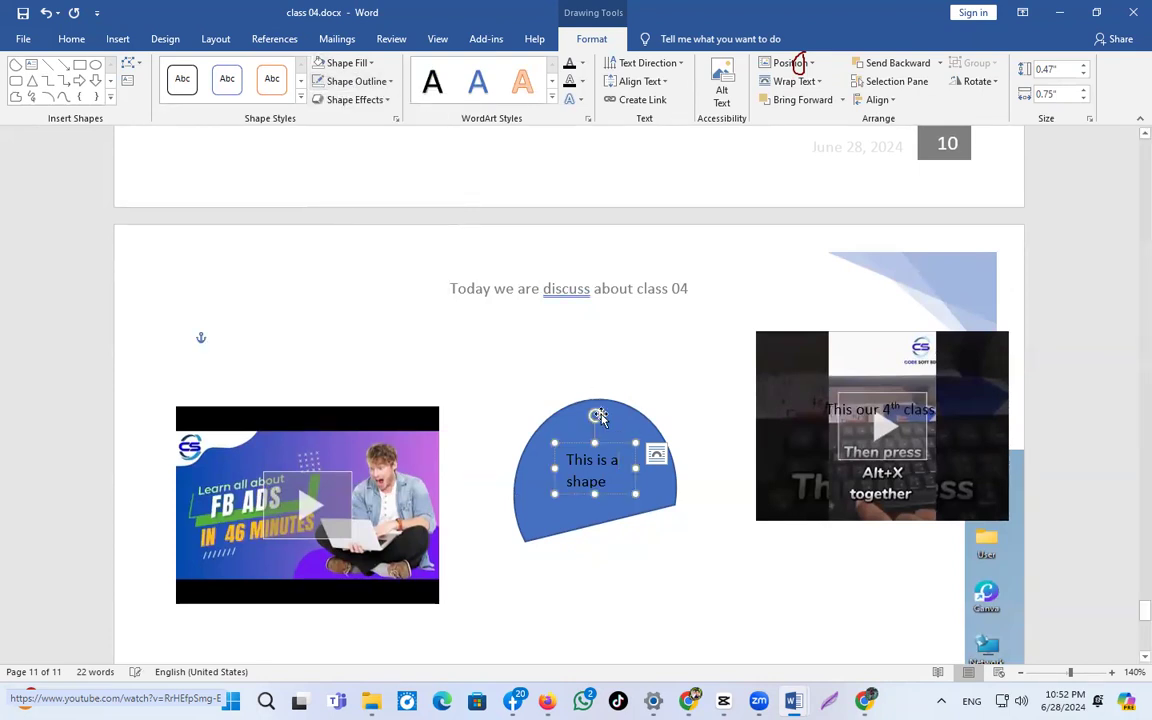
Widen the "This is a shape" text box so its text fits on one line, and enter "dsfsdfsdf" in the page body.
mouse_move(600, 446)
left_mouse_down()
mouse_move(614, 454)
mouse_move(606, 438)
mouse_move(681, 468)
mouse_move(610, 446)
left_mouse_up()
left_click(527, 370)
type("dsfsdfscf")
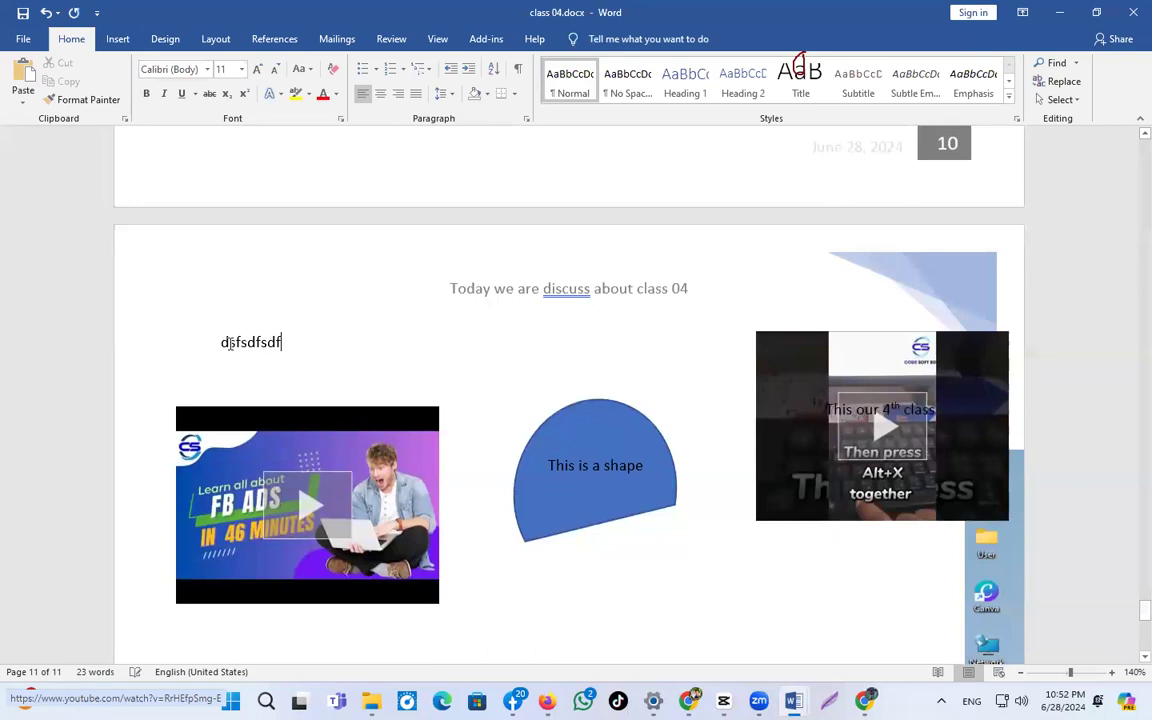
left_click_drag(292, 343, 190, 344)
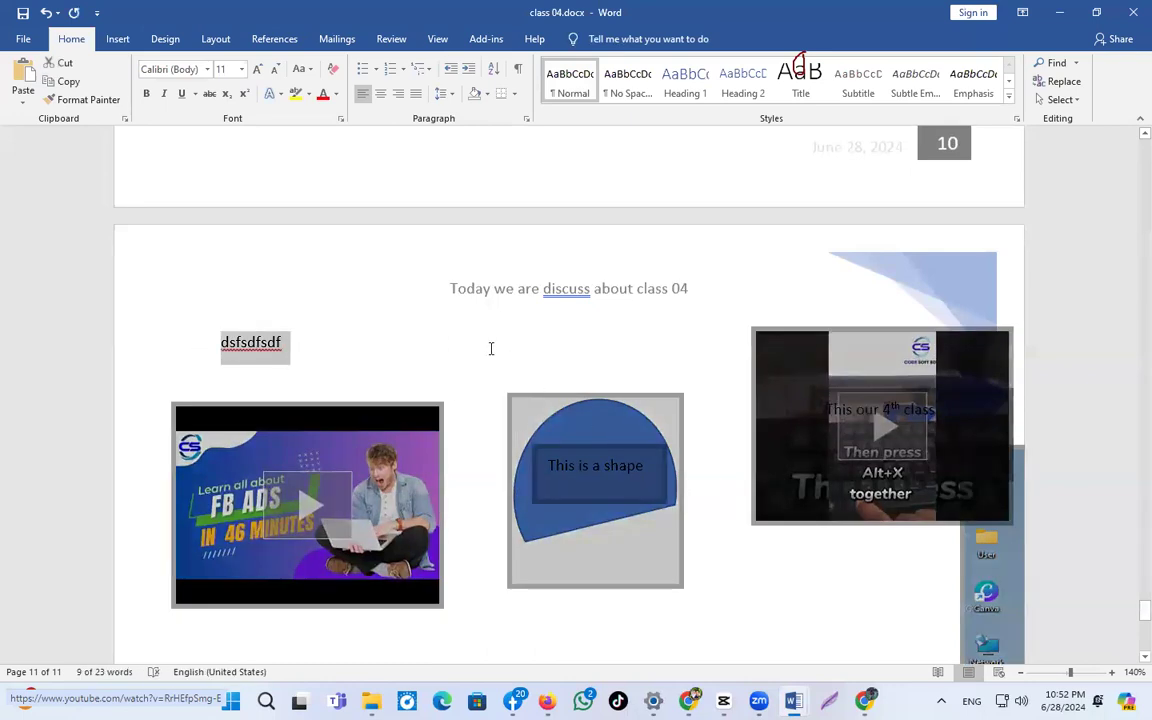
left_click(489, 347)
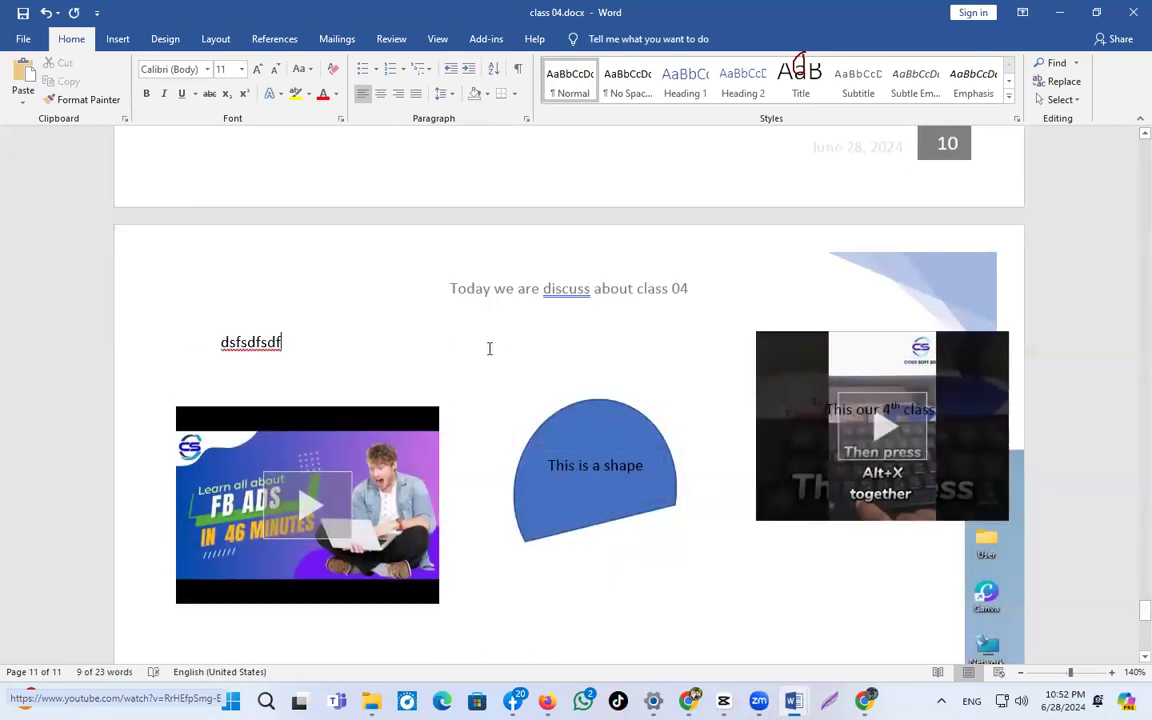
left_click(607, 470)
left_click(157, 40)
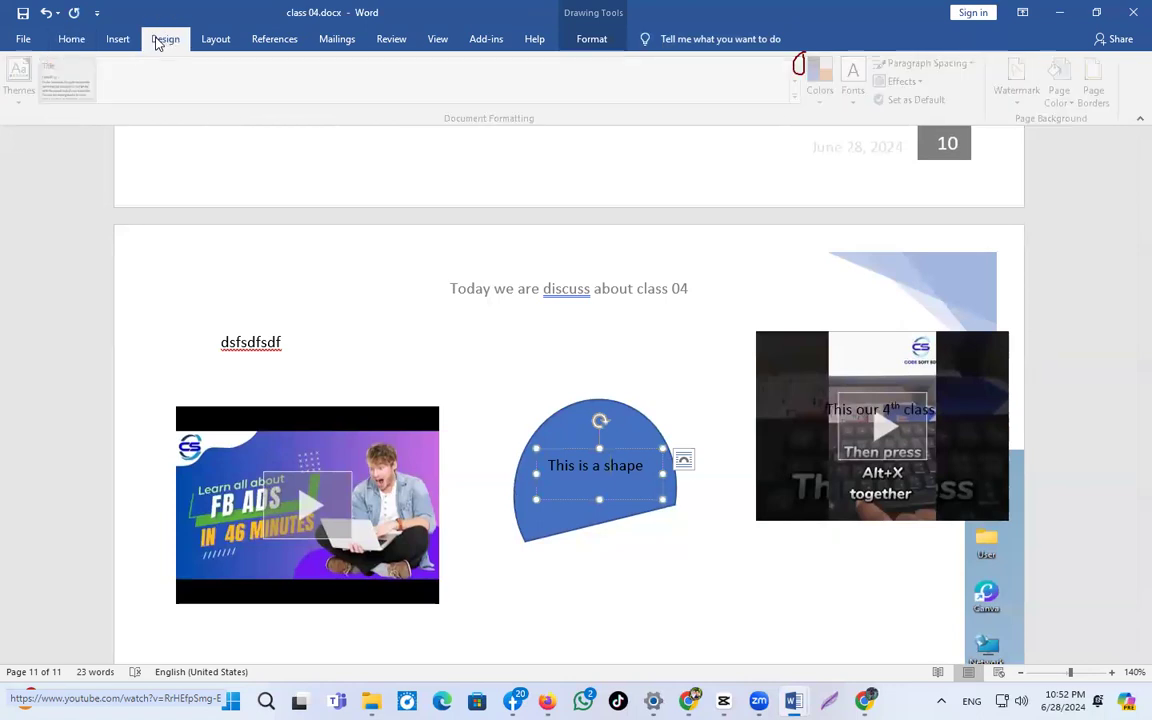
left_click(117, 40)
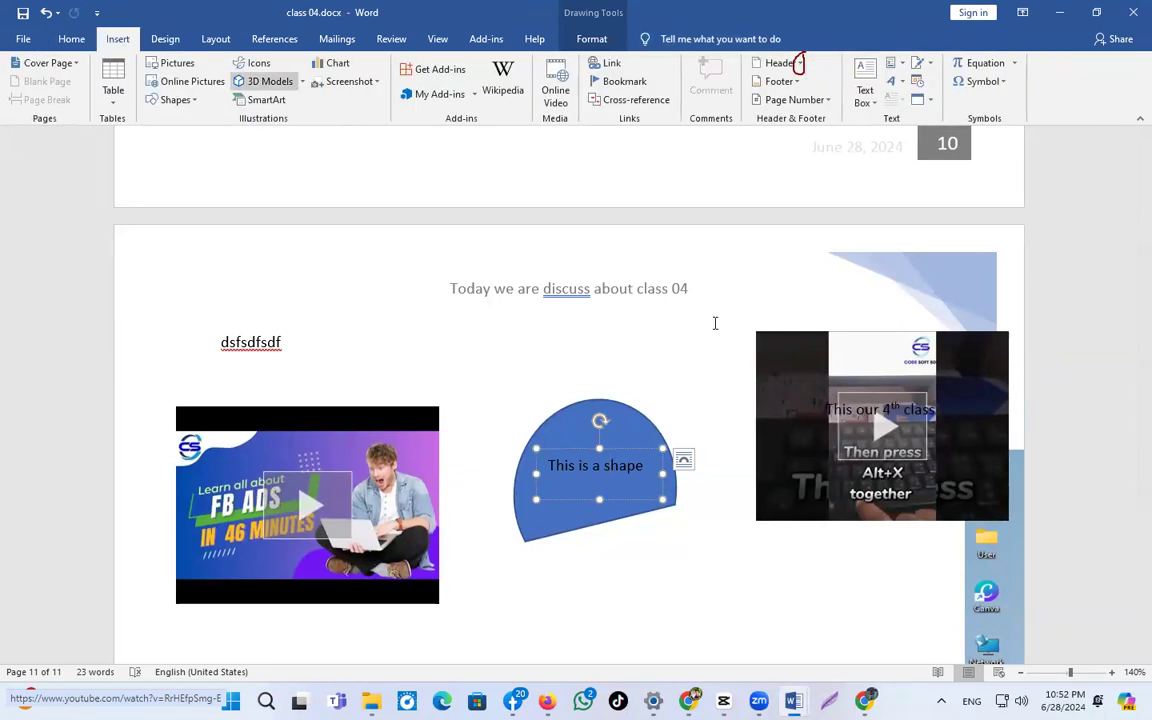
scroll(649, 433, "down", 8)
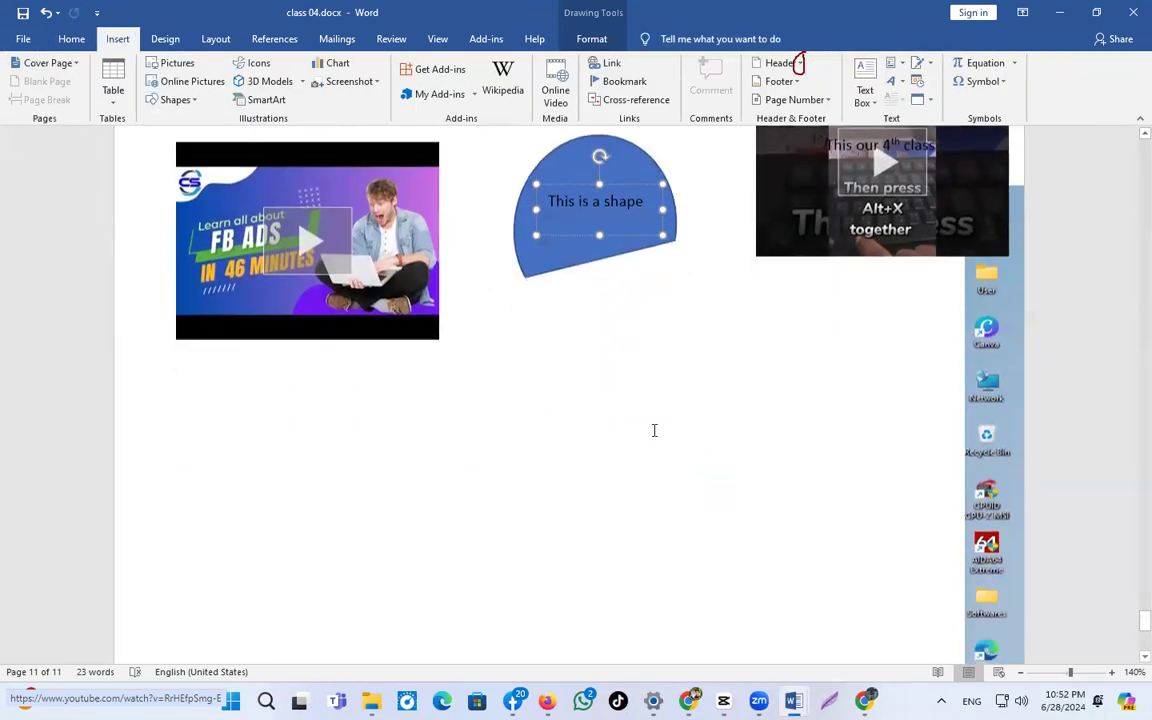
scroll(810, 510, "up", 20)
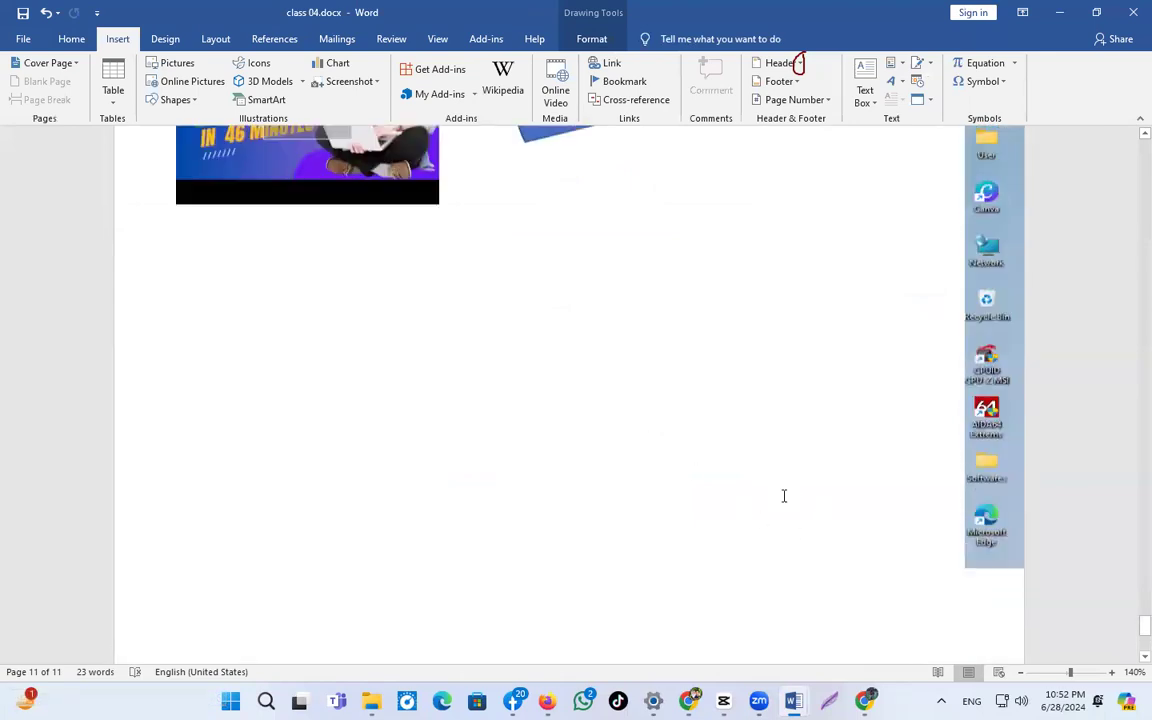
Insert the built-in Facet Sidebar (Left) text box on page 10.
left_click(544, 288)
scroll(581, 386, "up", 6)
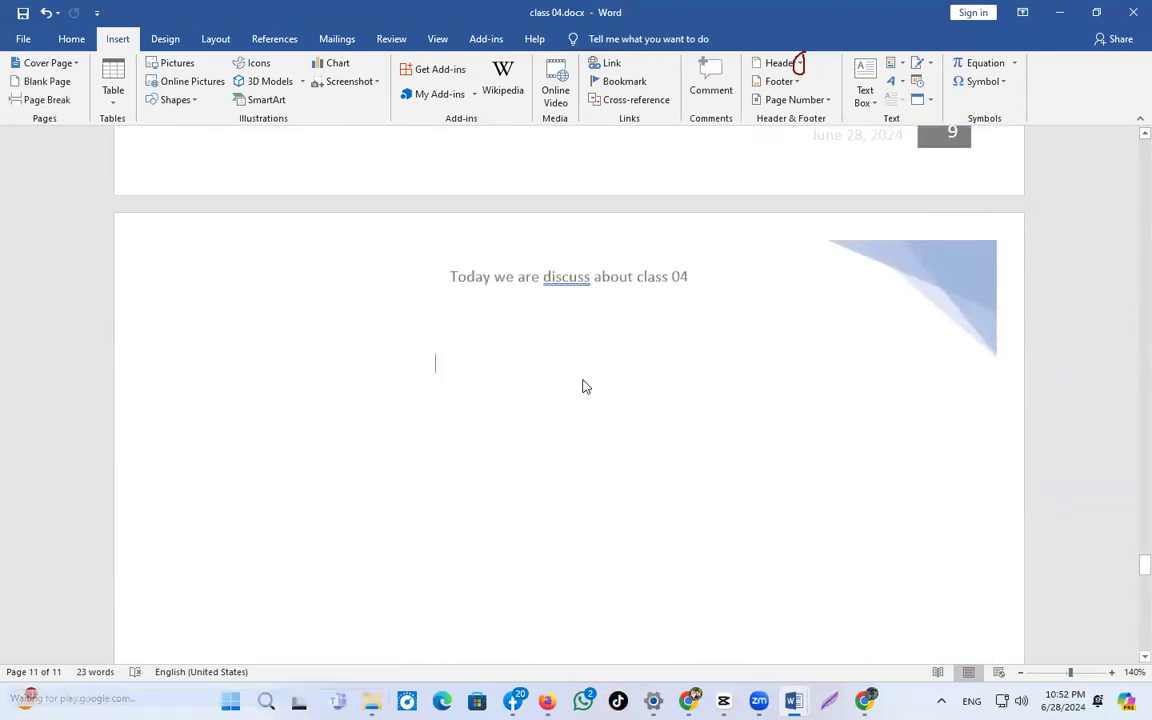
scroll(577, 390, "up", 1)
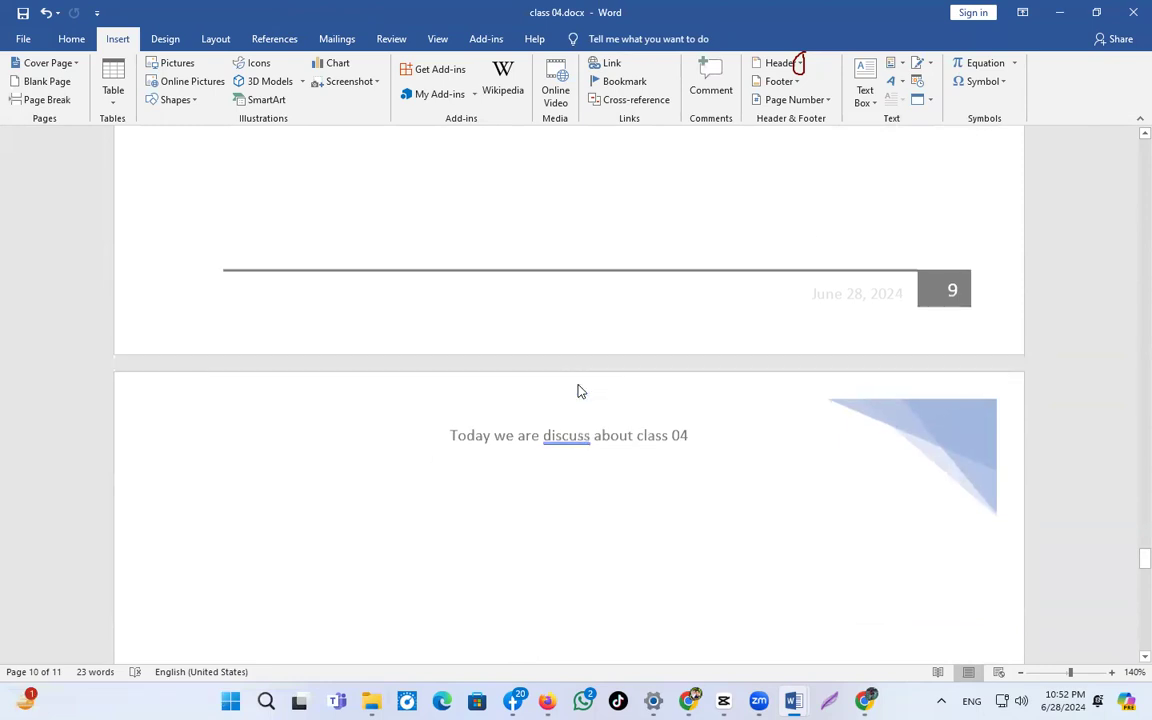
scroll(576, 390, "down", 2)
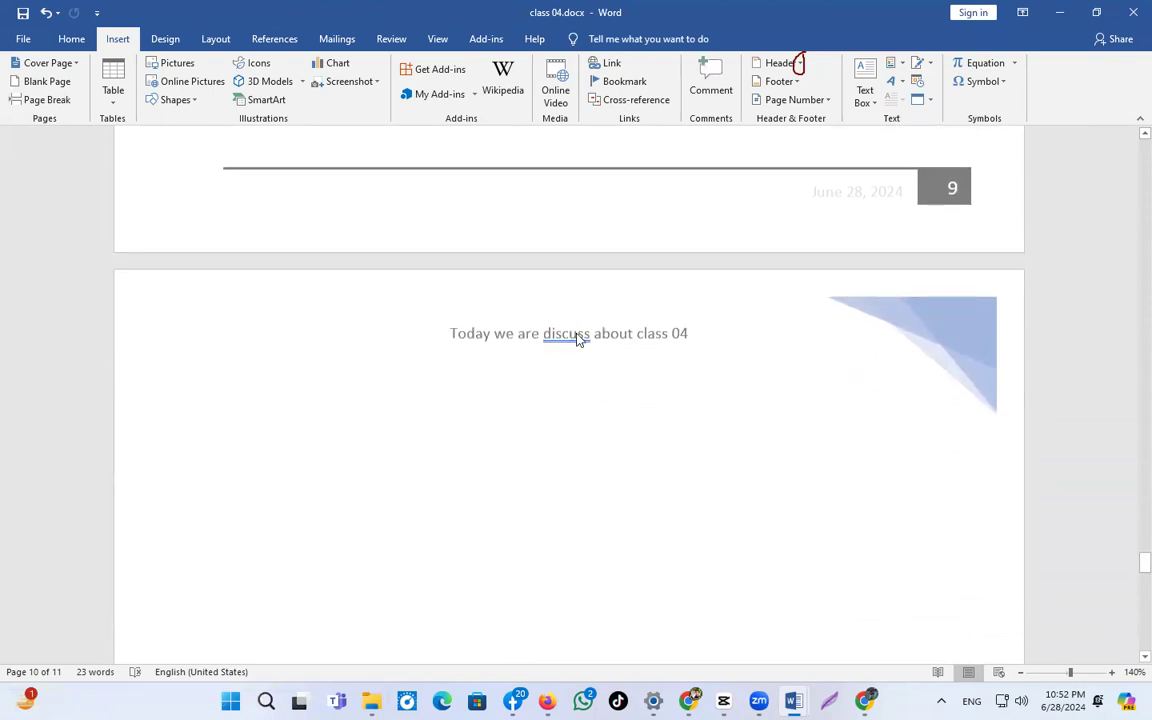
left_click(868, 104)
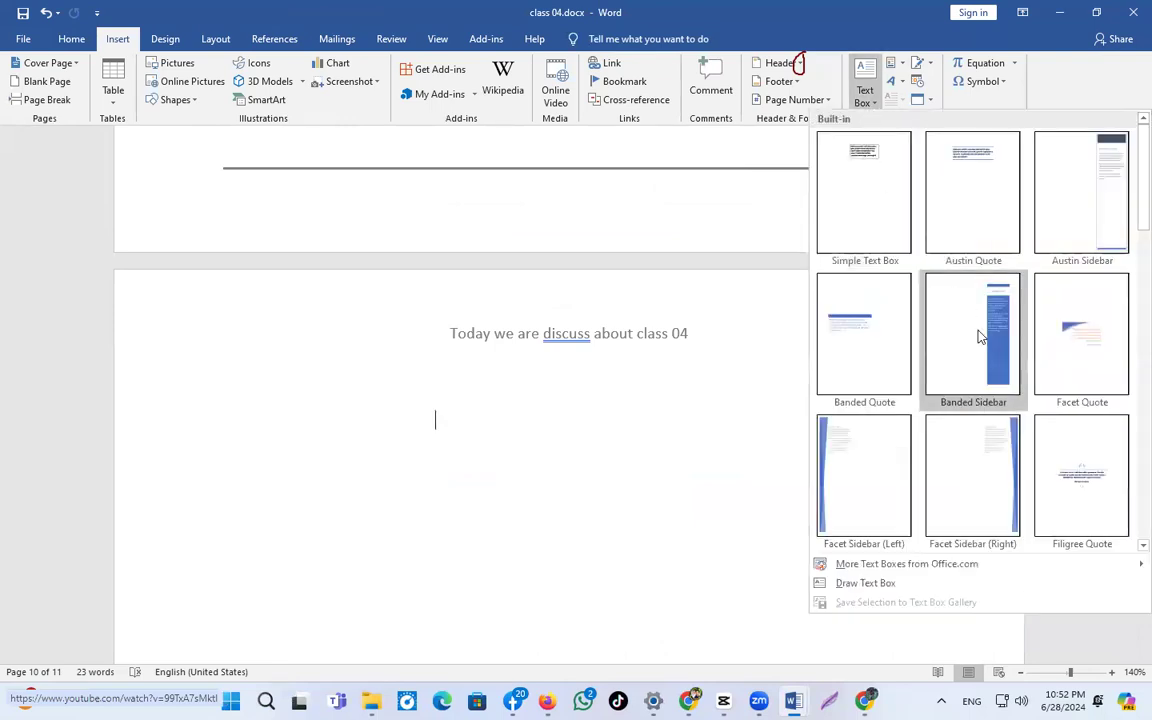
left_click(869, 452)
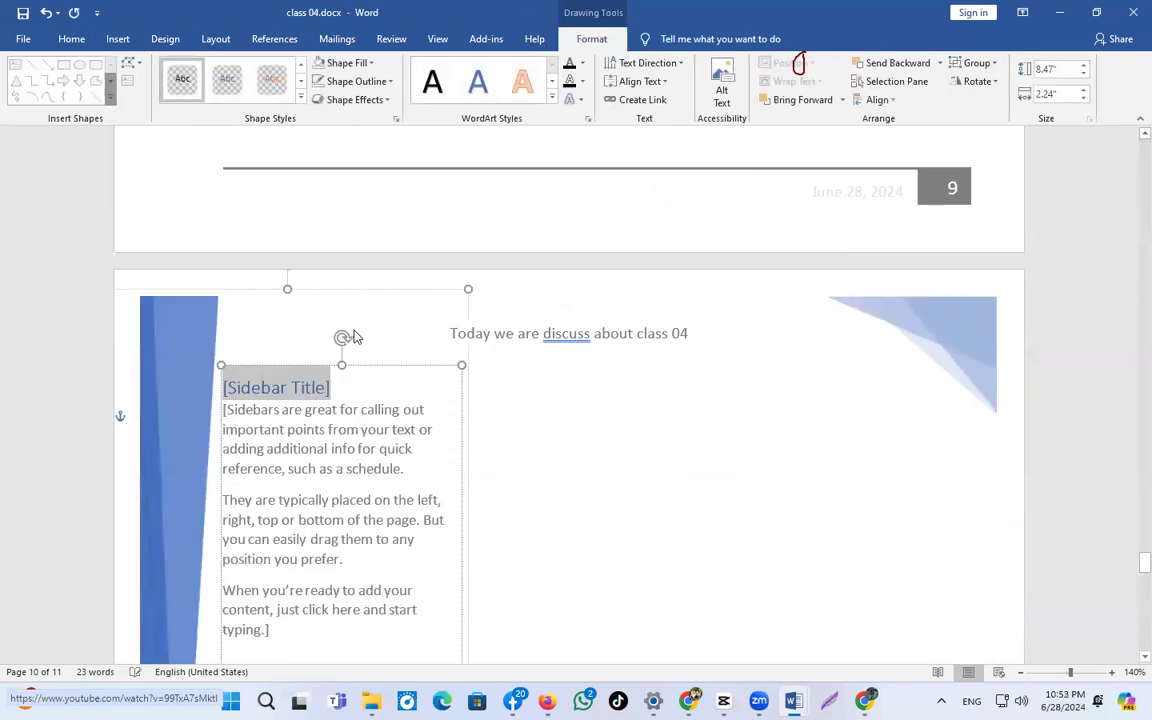
scroll(446, 457, "down", 5)
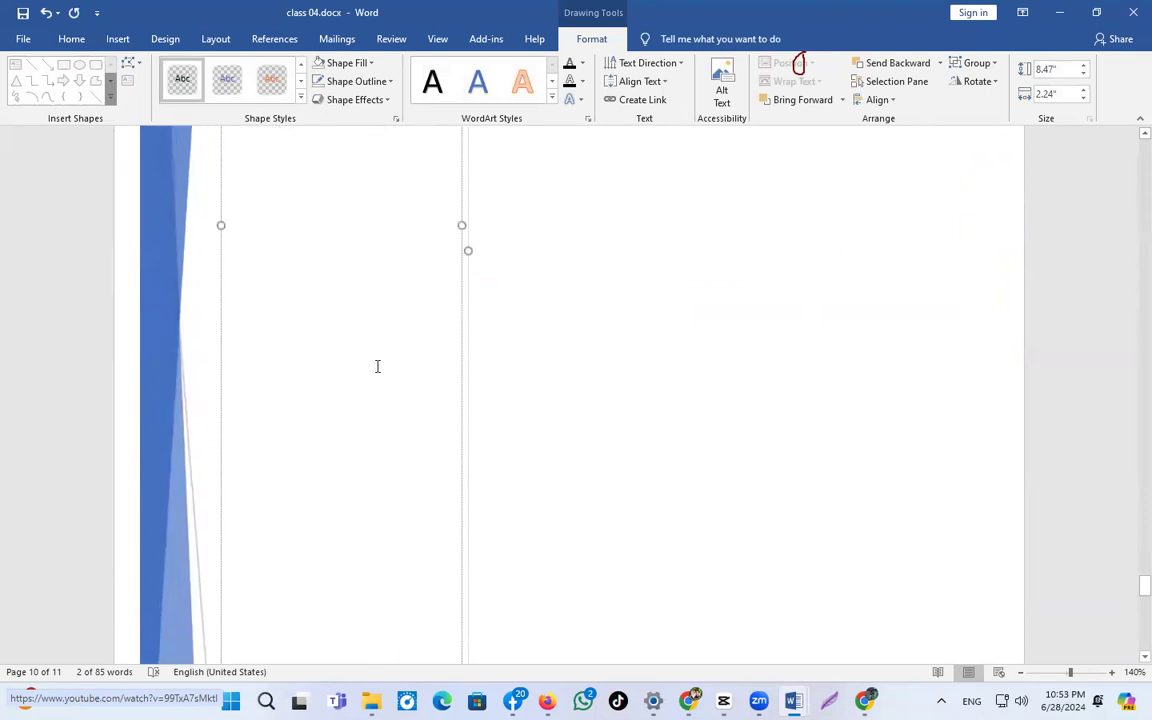
scroll(358, 361, "up", 4)
left_click(206, 259)
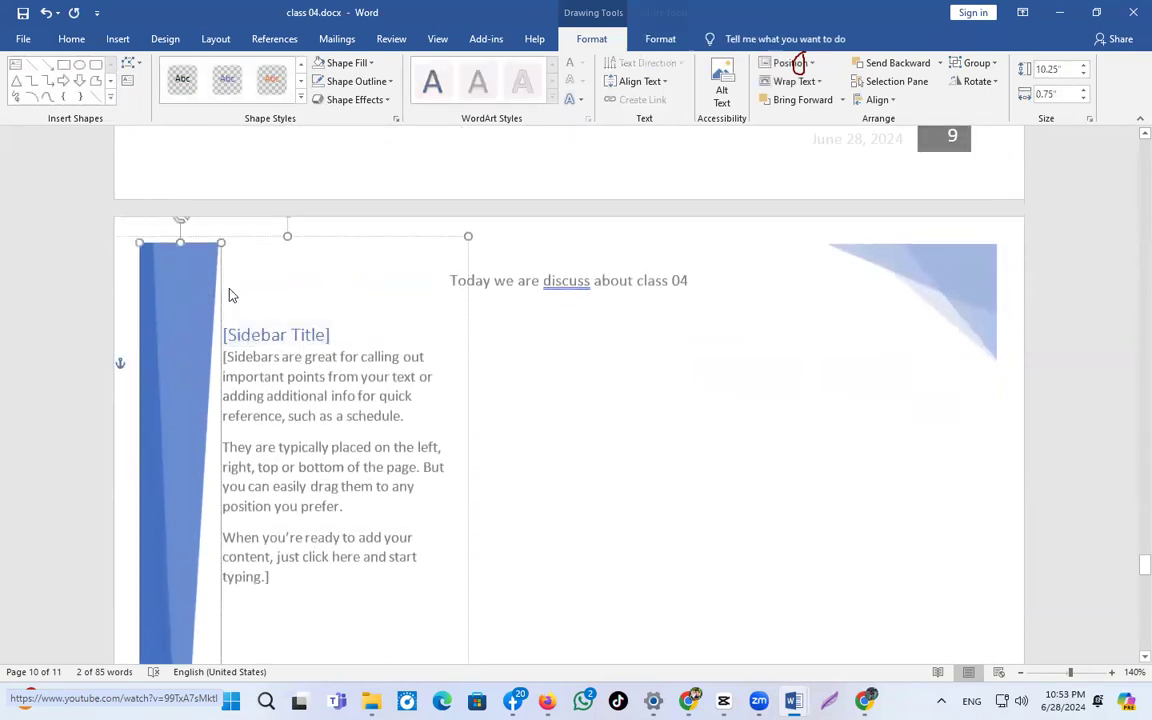
left_click(988, 298)
scroll(679, 321, "down", 7)
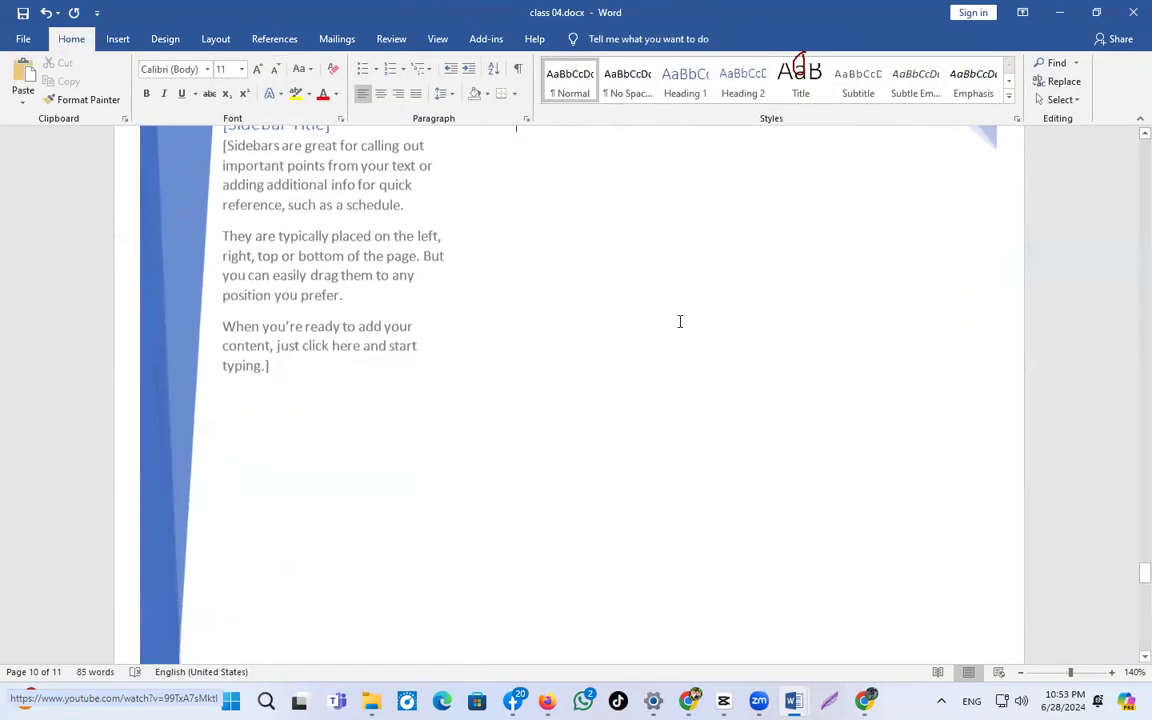
scroll(553, 283, "down", 3)
Insert the built-in Austin Sidebar text box on page 9, above the page with the facet sidebar.
scroll(452, 172, "up", 18)
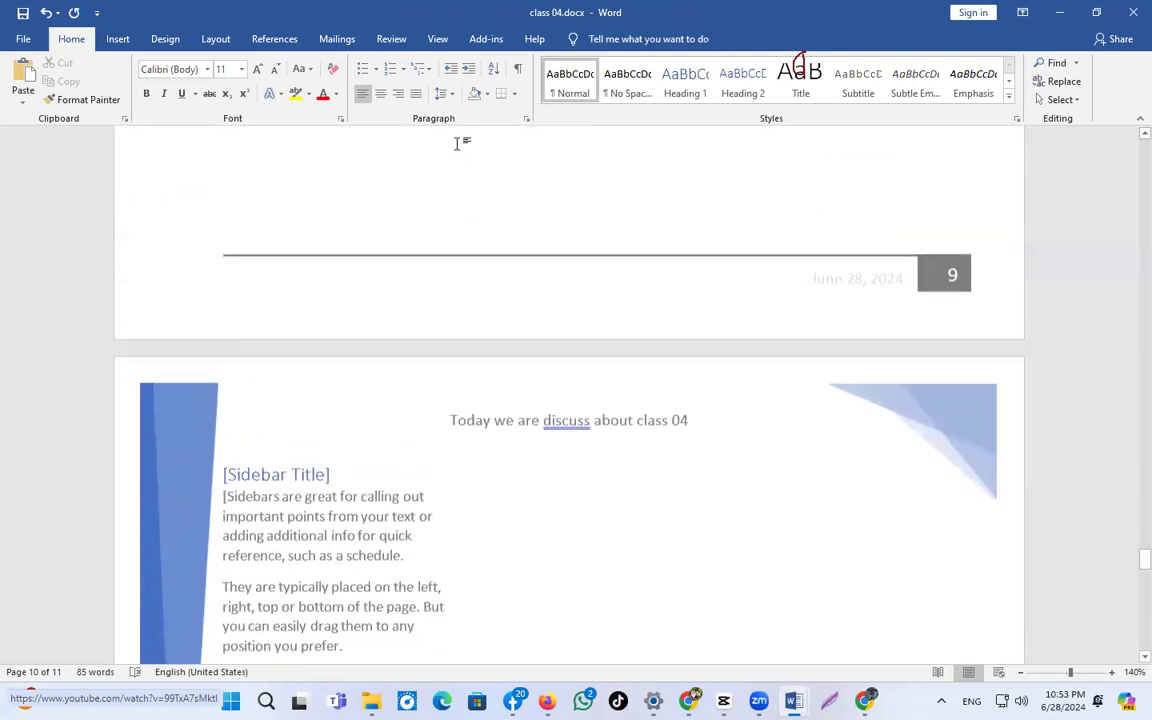
scroll(411, 242, "up", 10)
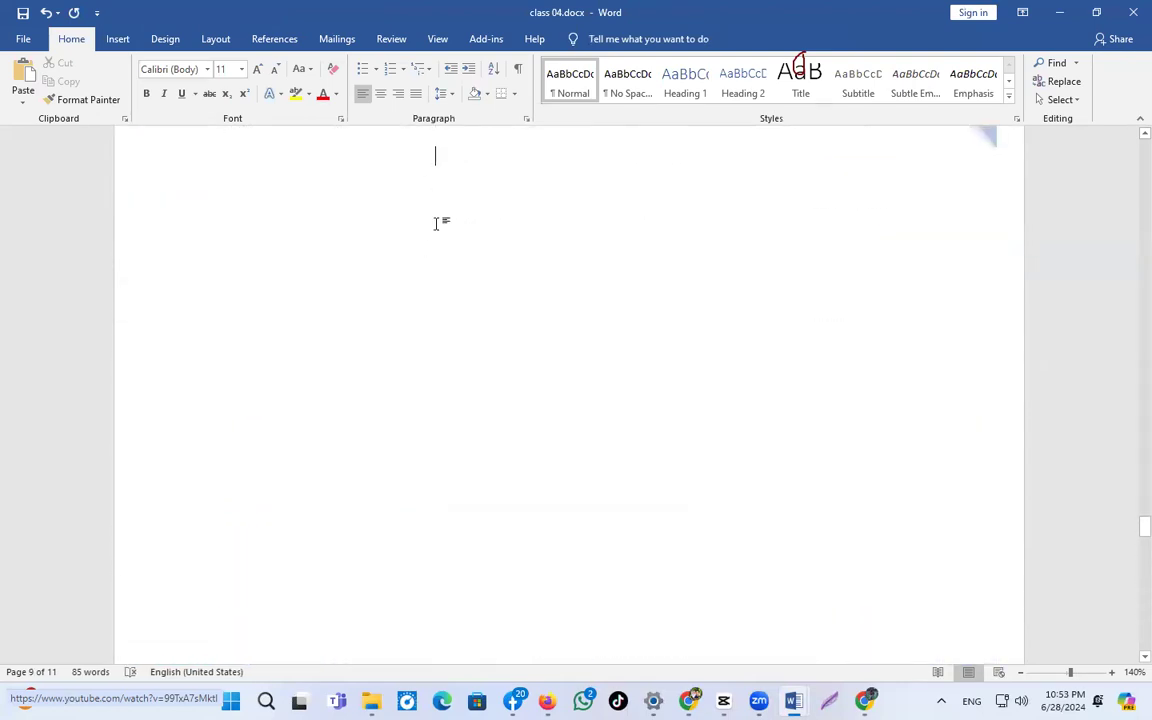
left_click(117, 39)
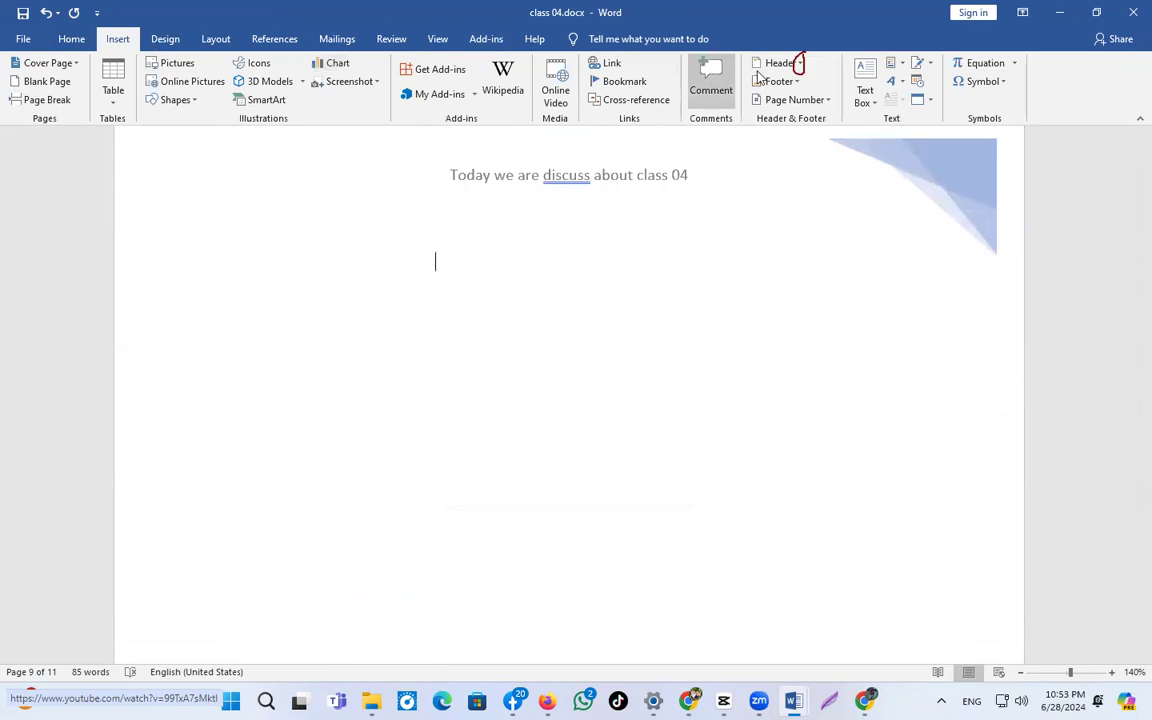
left_click(865, 95)
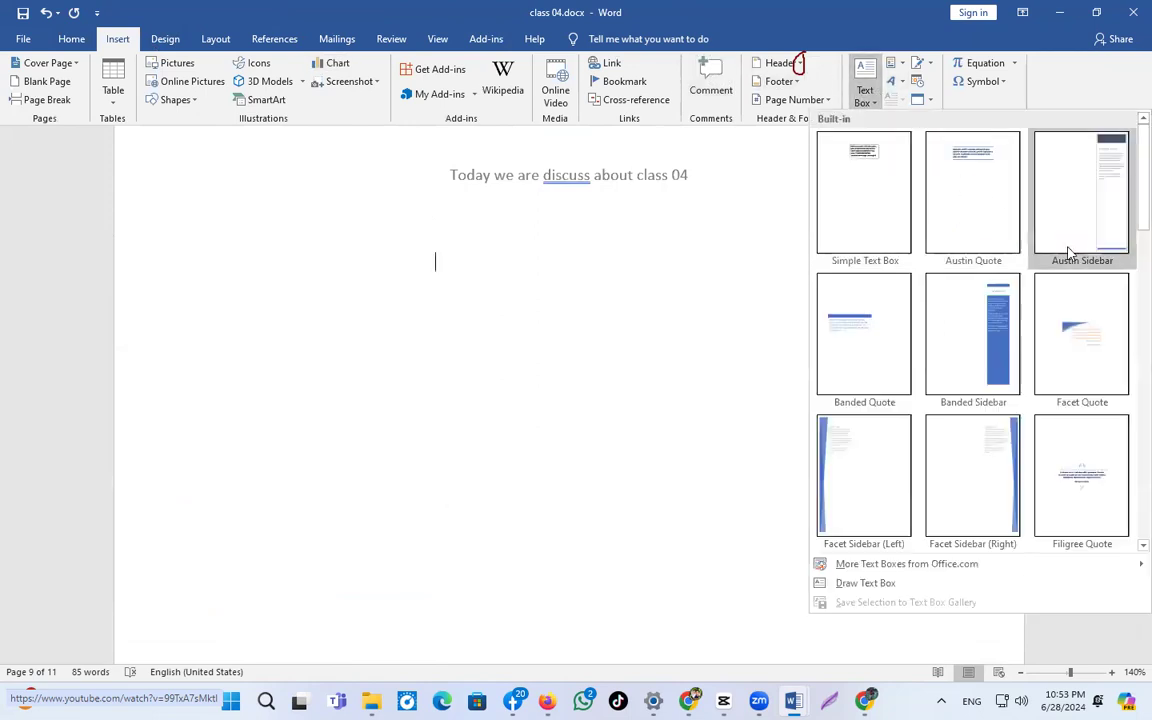
left_click(1116, 228)
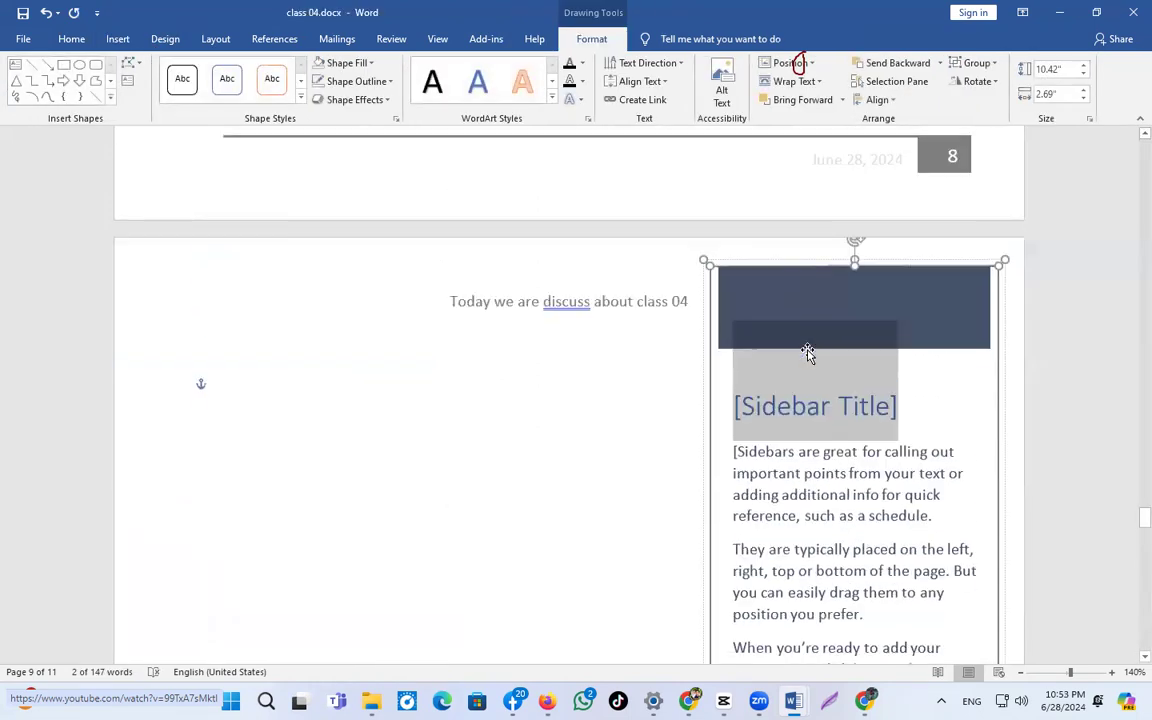
scroll(833, 433, "down", 5)
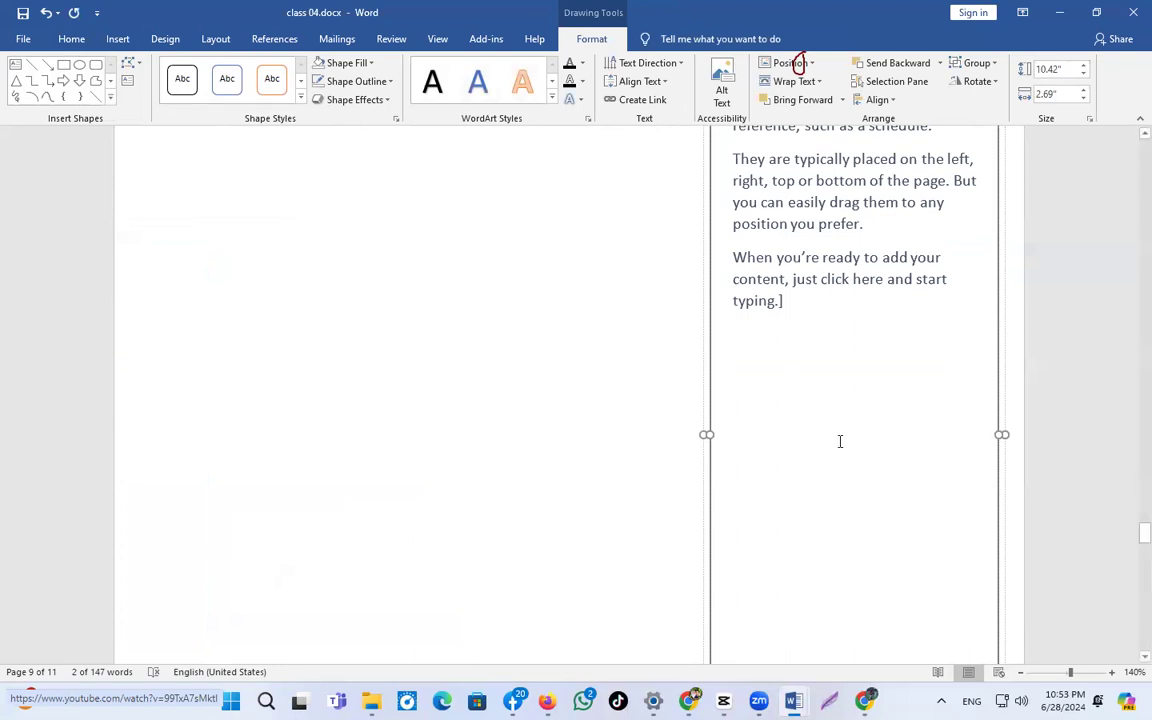
Enter "as" in the page body beside the sidebar text boxes.
left_click(118, 40)
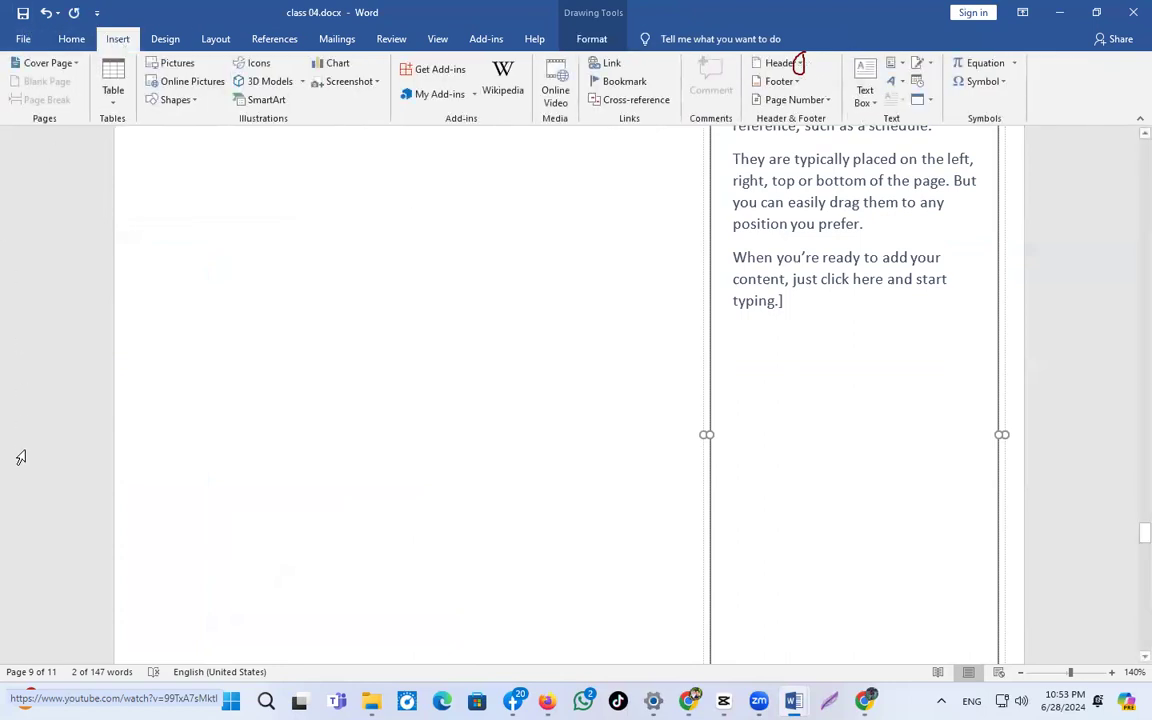
left_click(72, 495)
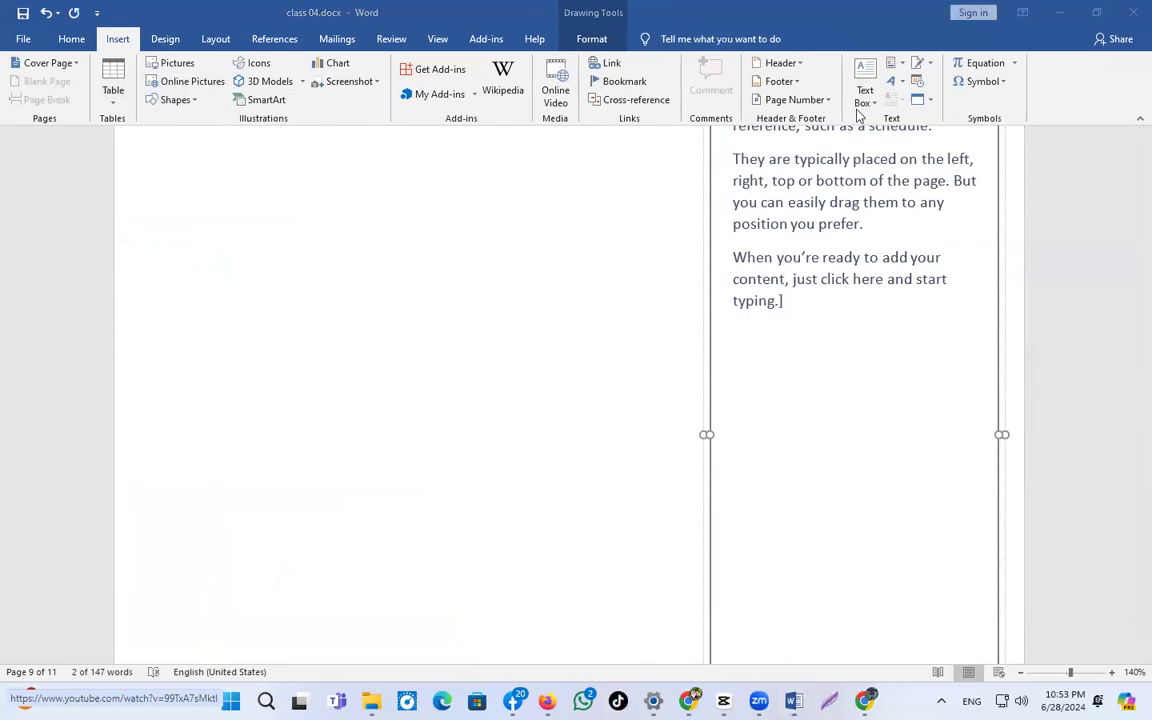
left_click(900, 85)
left_click(442, 342)
scroll(442, 342, "down", 4)
left_click(350, 279)
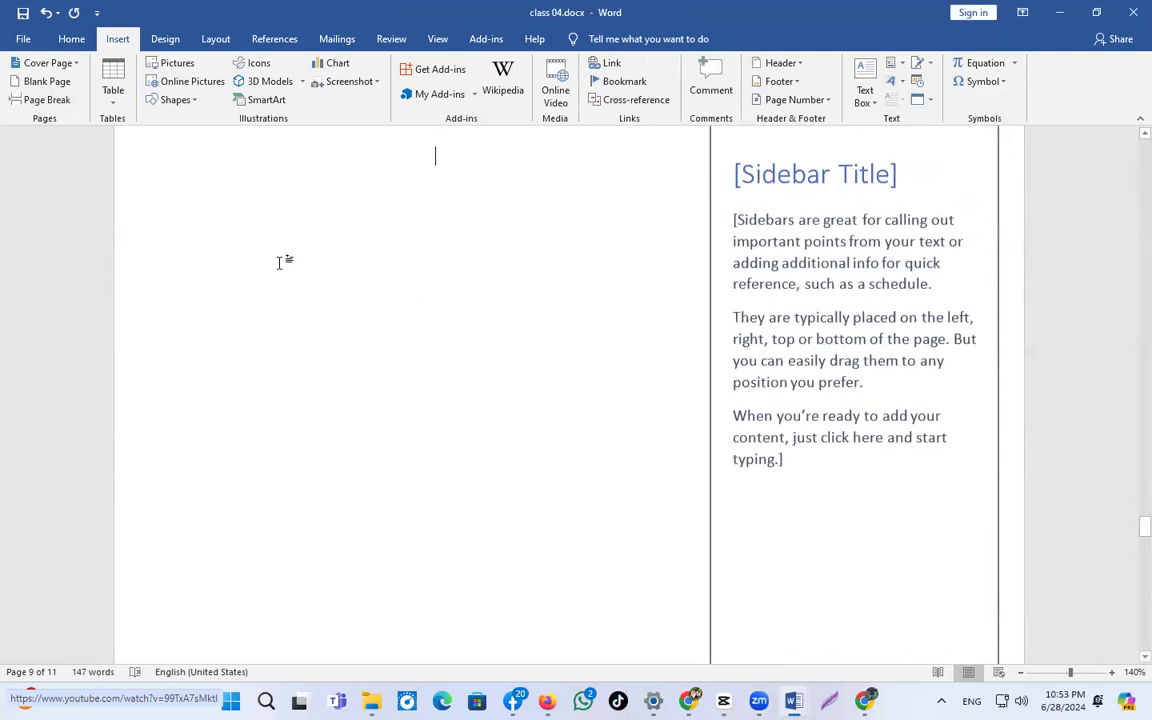
scroll(272, 325, "up", 3)
type("as")
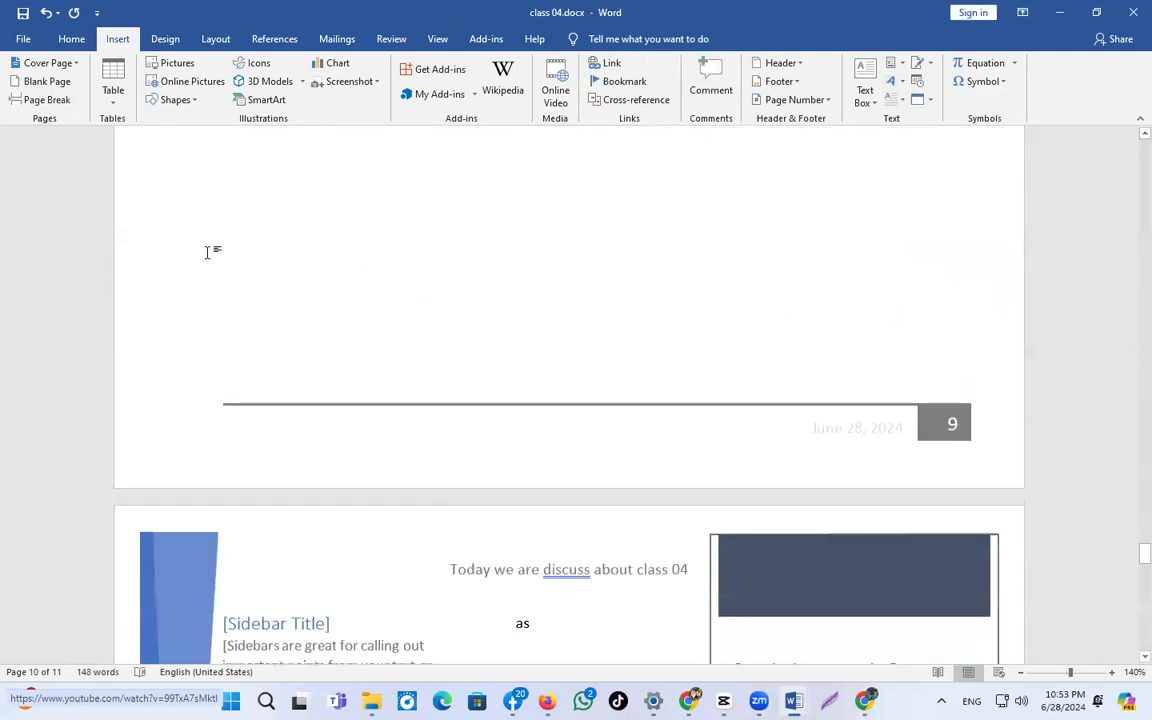
Enter "Today class" as body text directly below the header on page 9.
scroll(246, 314, "up", 3)
scroll(246, 314, "up", 7)
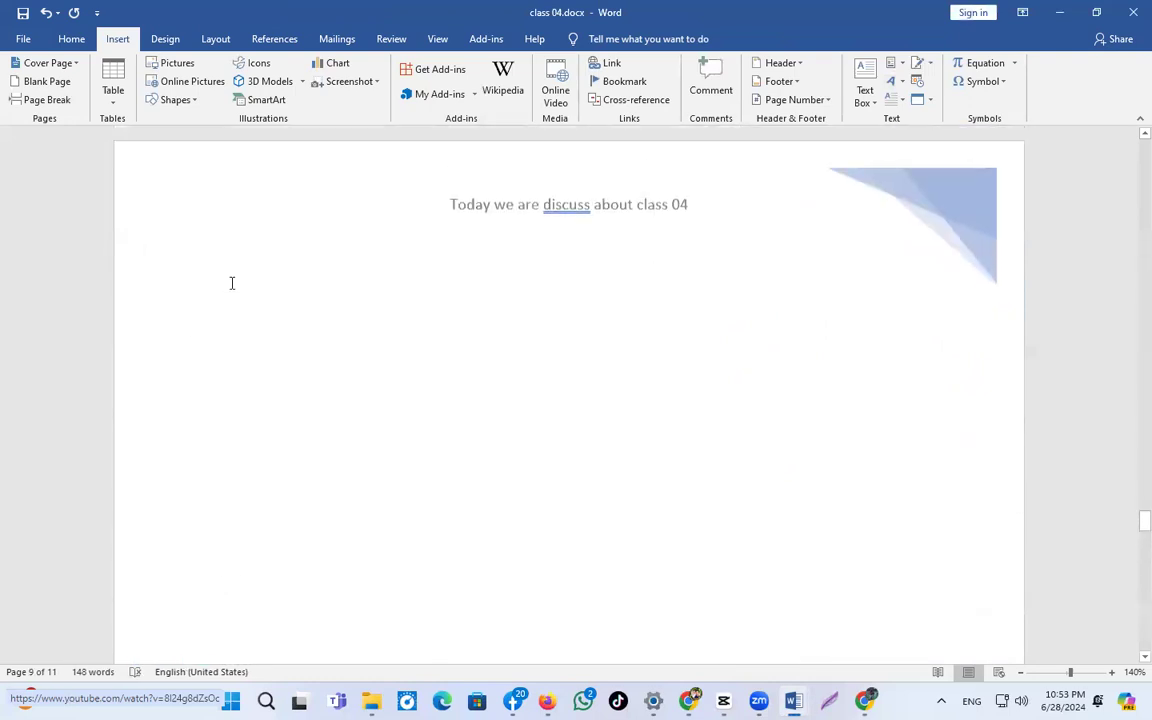
type("Today class")
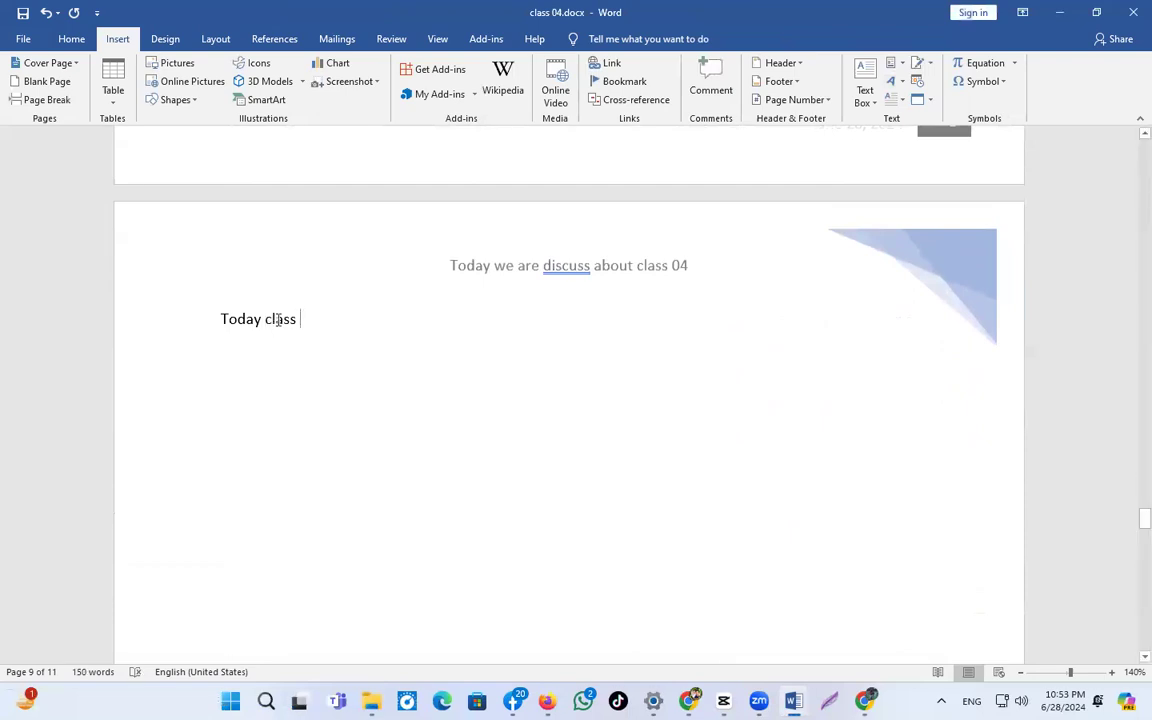
left_click(185, 319)
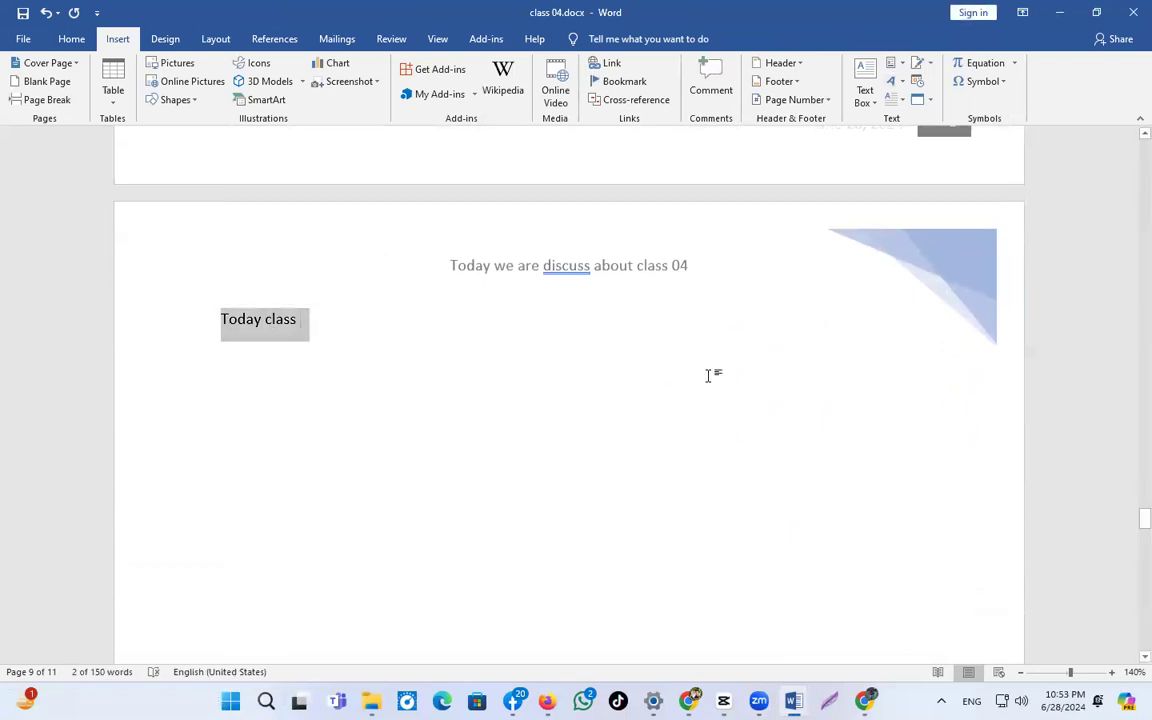
left_click(896, 99)
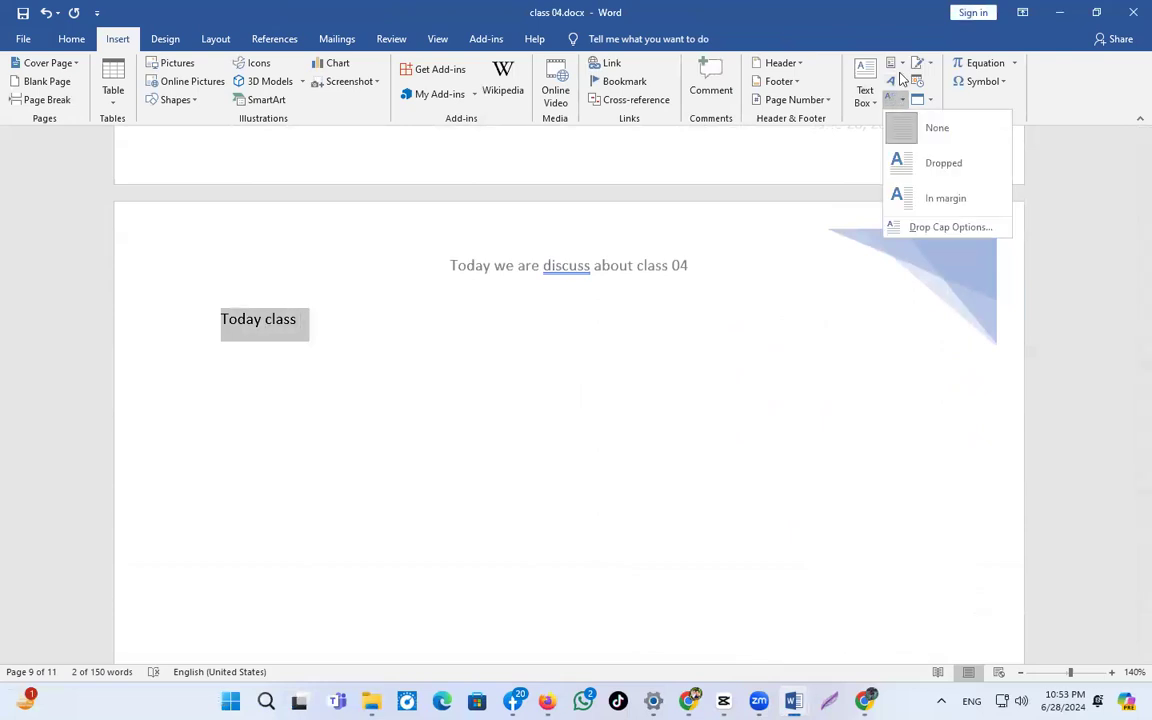
left_click(897, 81)
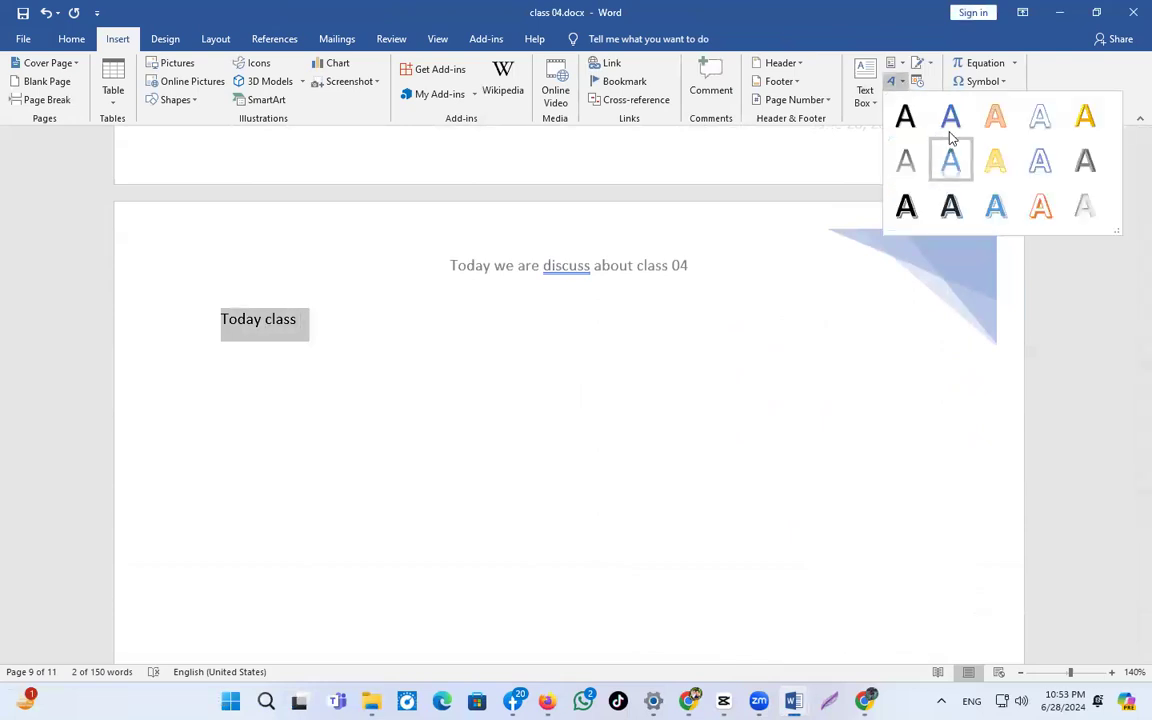
left_click(898, 81)
left_click(898, 81)
left_click(898, 81)
left_click(877, 172)
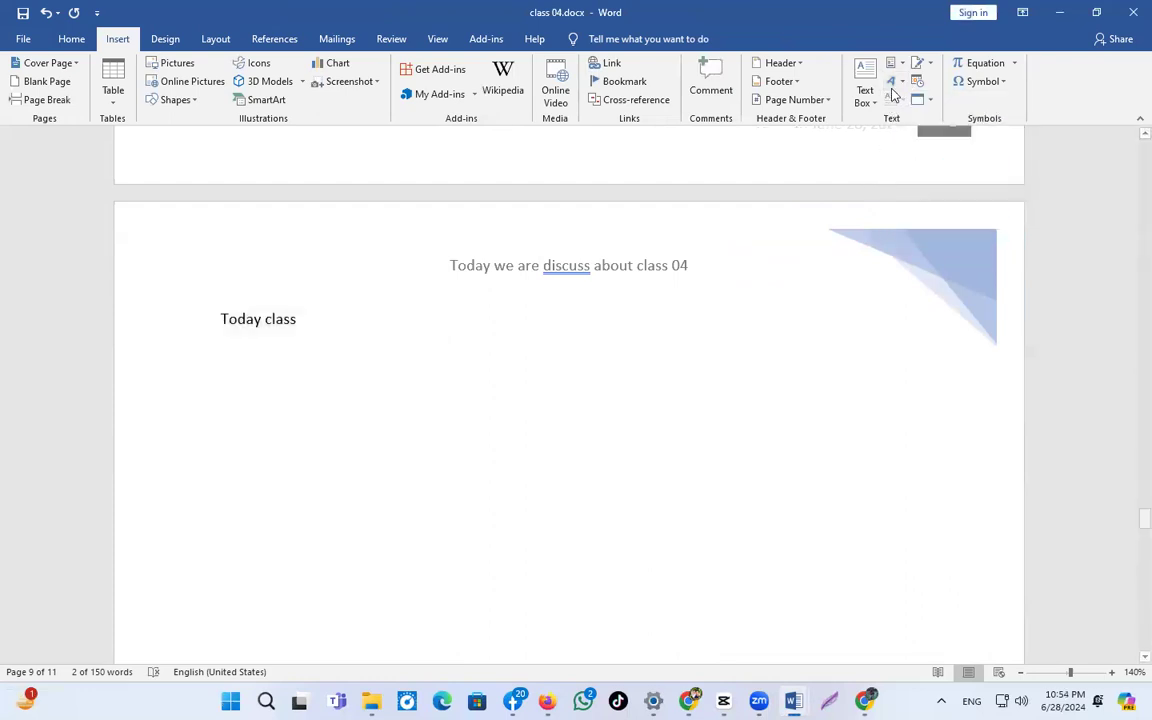
left_click(895, 83)
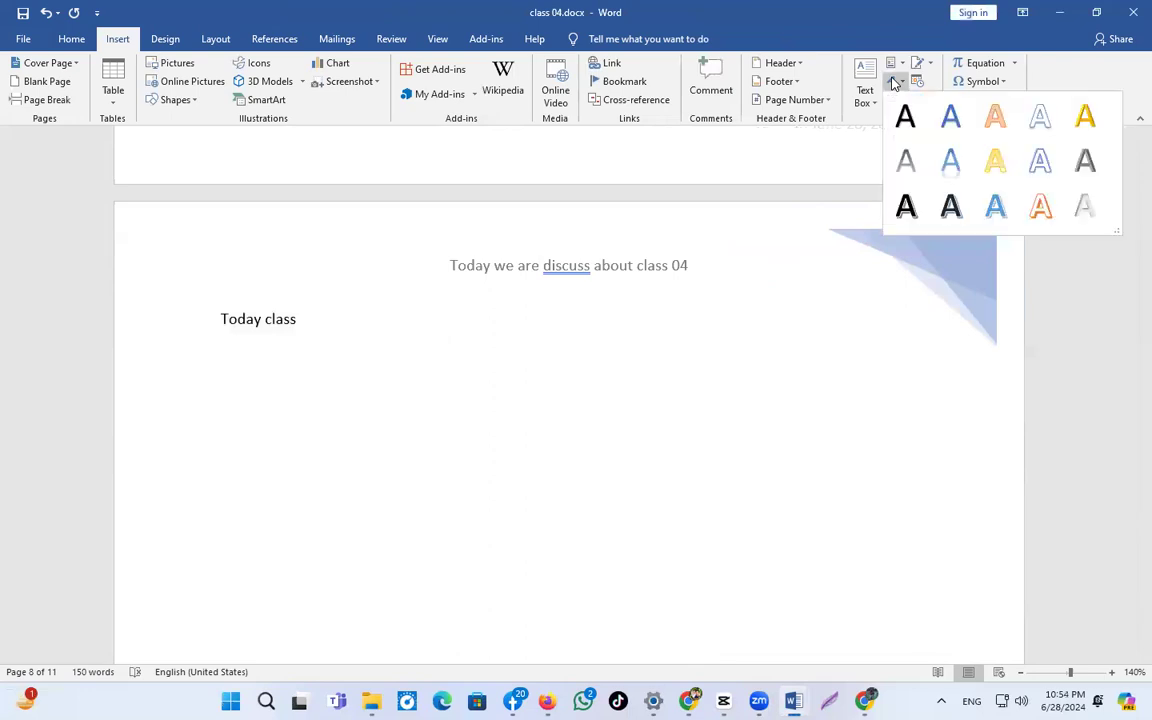
scroll(366, 357, "down", 2)
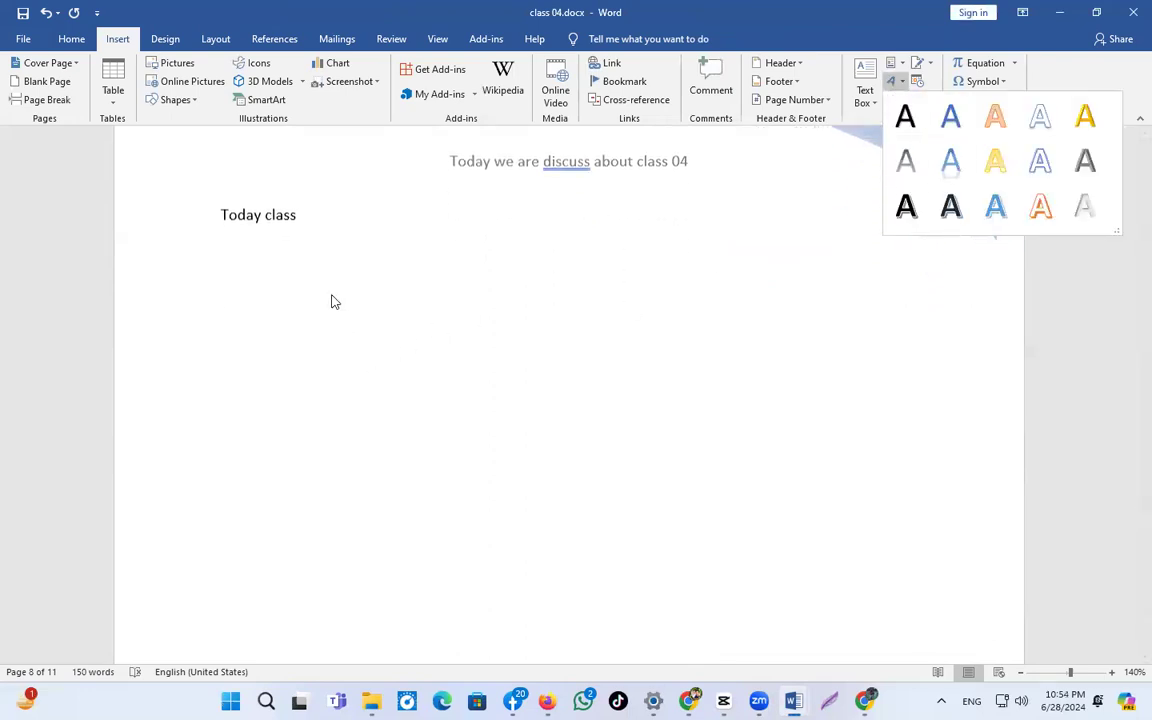
Convert the "Today class" text on page 9 into WordArt with the blue gradient and reflection style.
left_click(316, 213)
left_click_drag(316, 213, 7, 212)
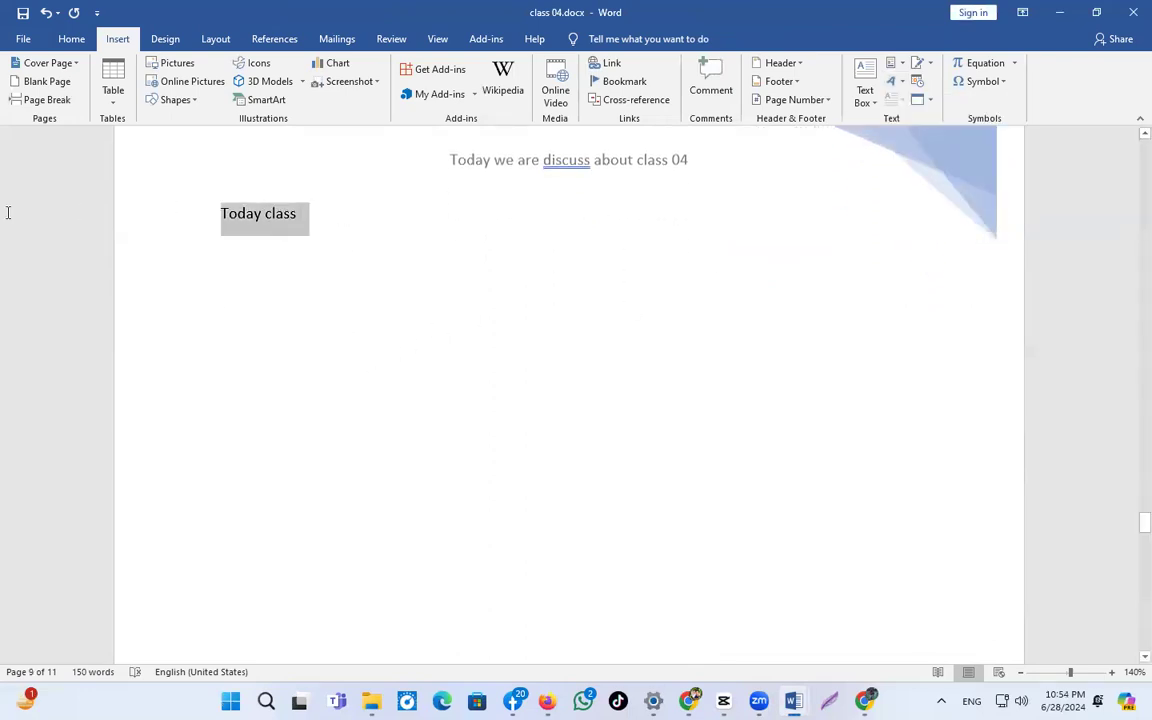
left_click(893, 81)
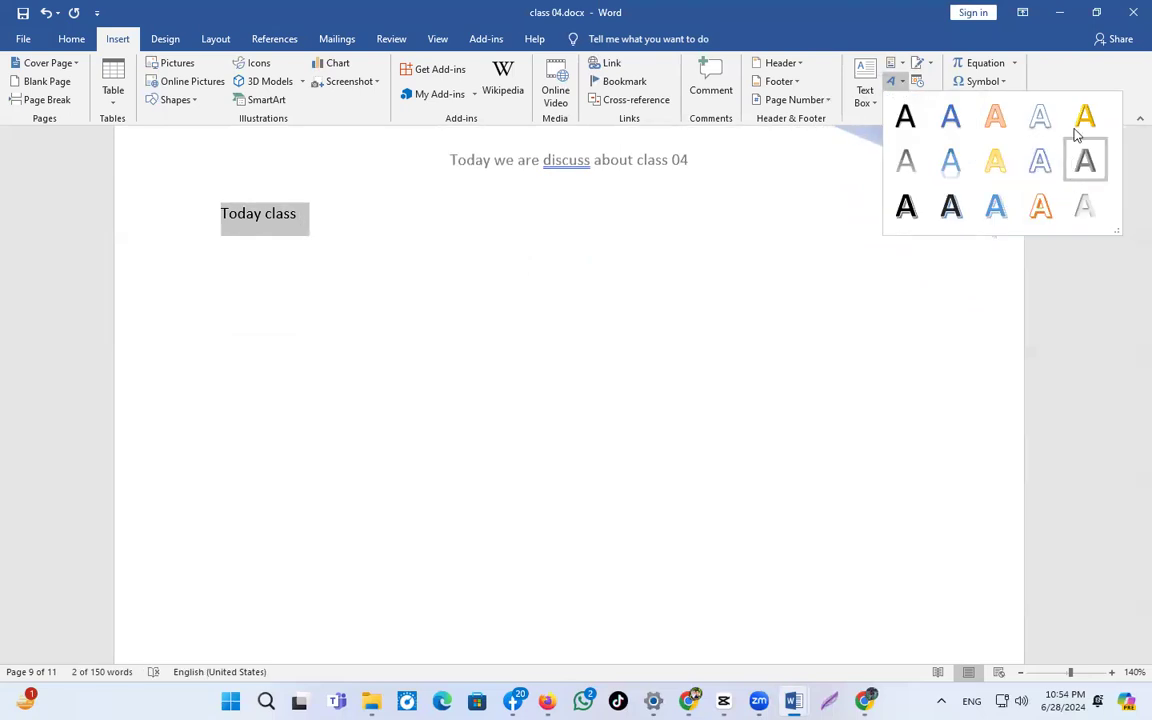
left_click(951, 160)
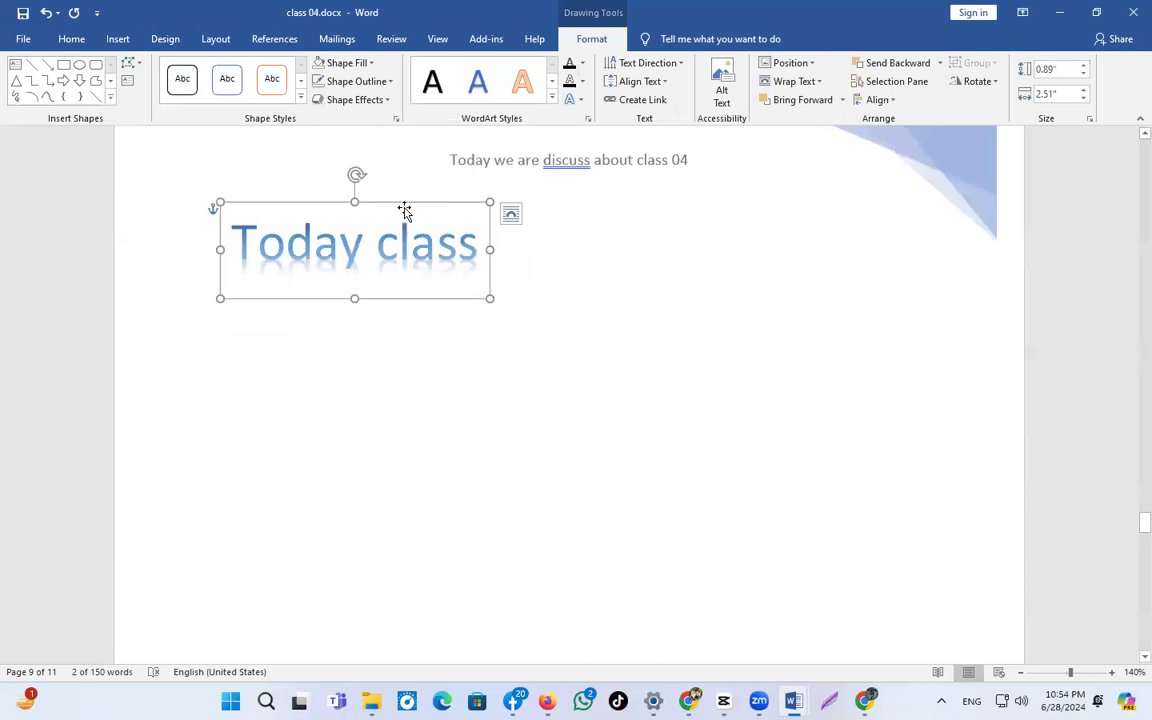
Move the "Today class" WordArt on page 9 so it is centred below the header text.
left_click_drag(404, 210, 618, 220)
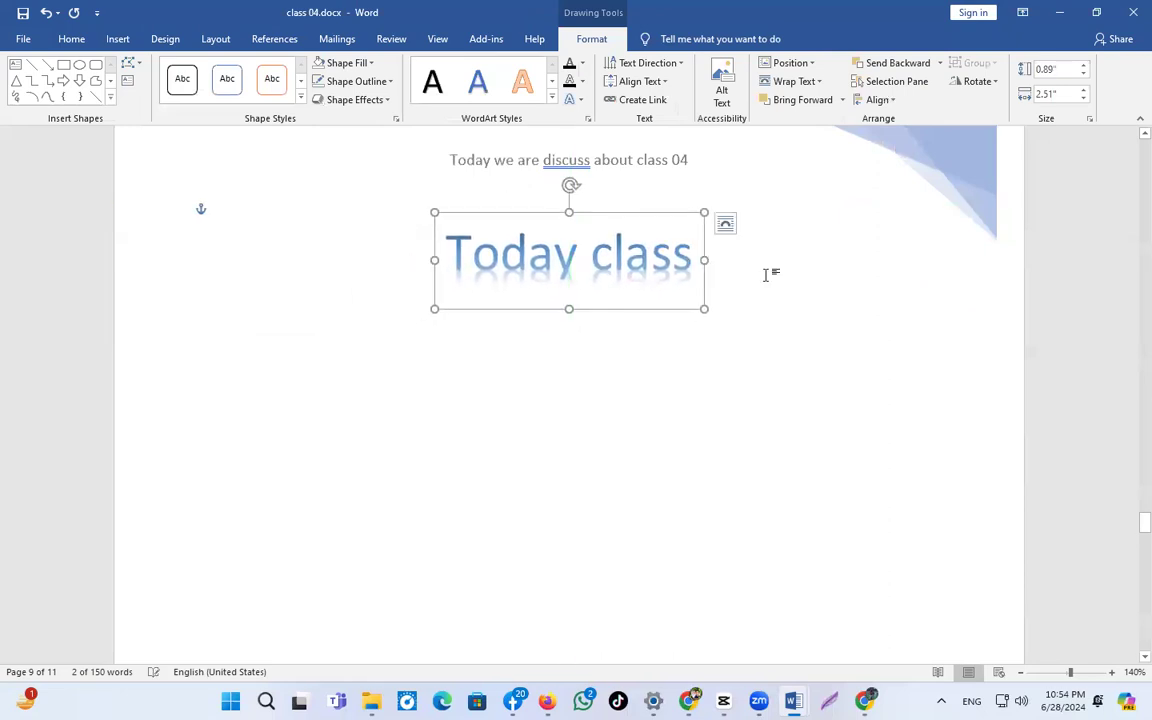
left_click(765, 275)
left_click(532, 245)
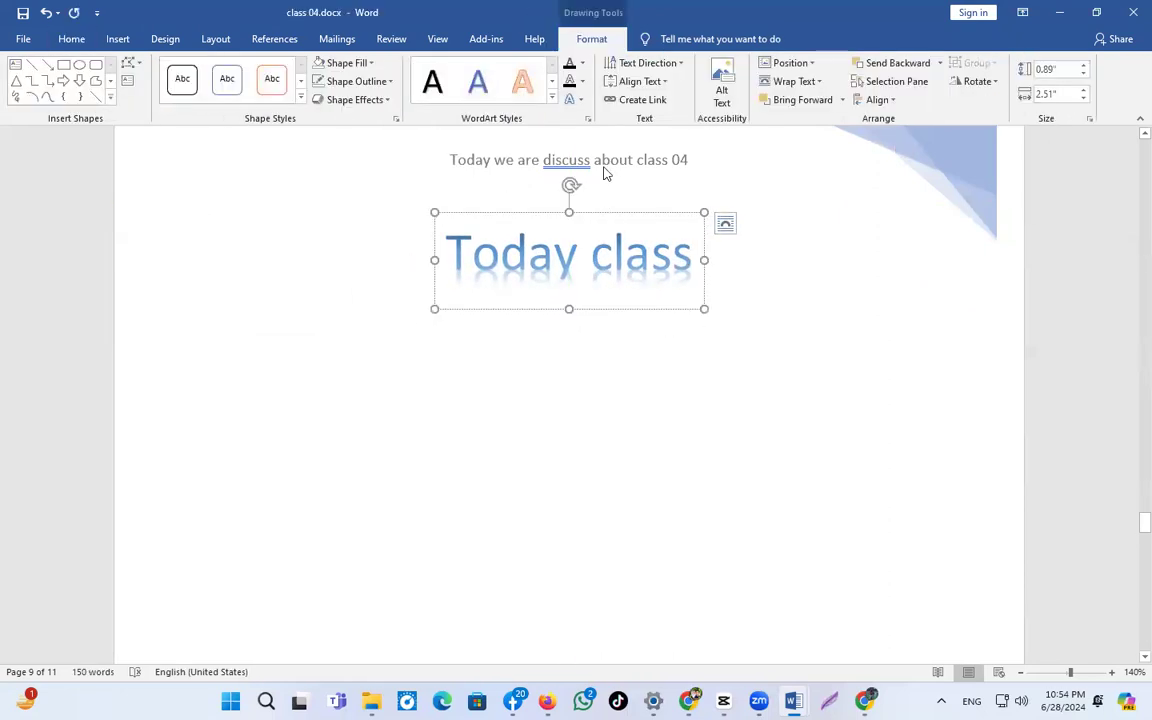
left_click(603, 170)
left_click(533, 240)
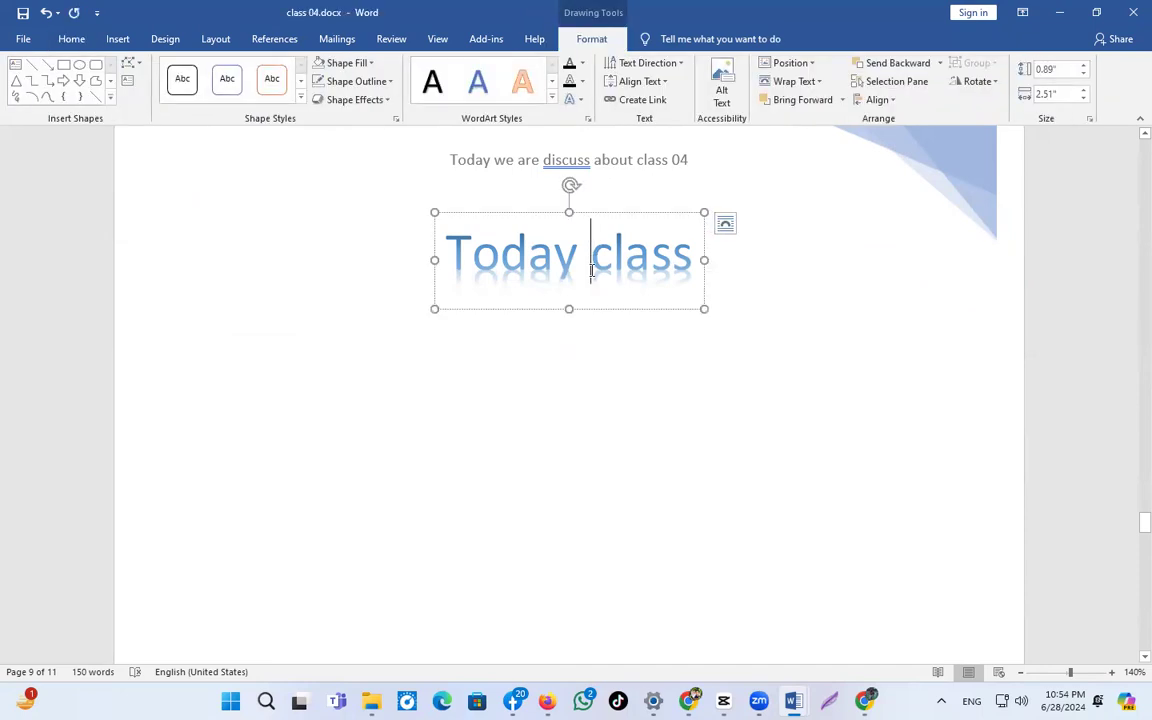
left_click(757, 291)
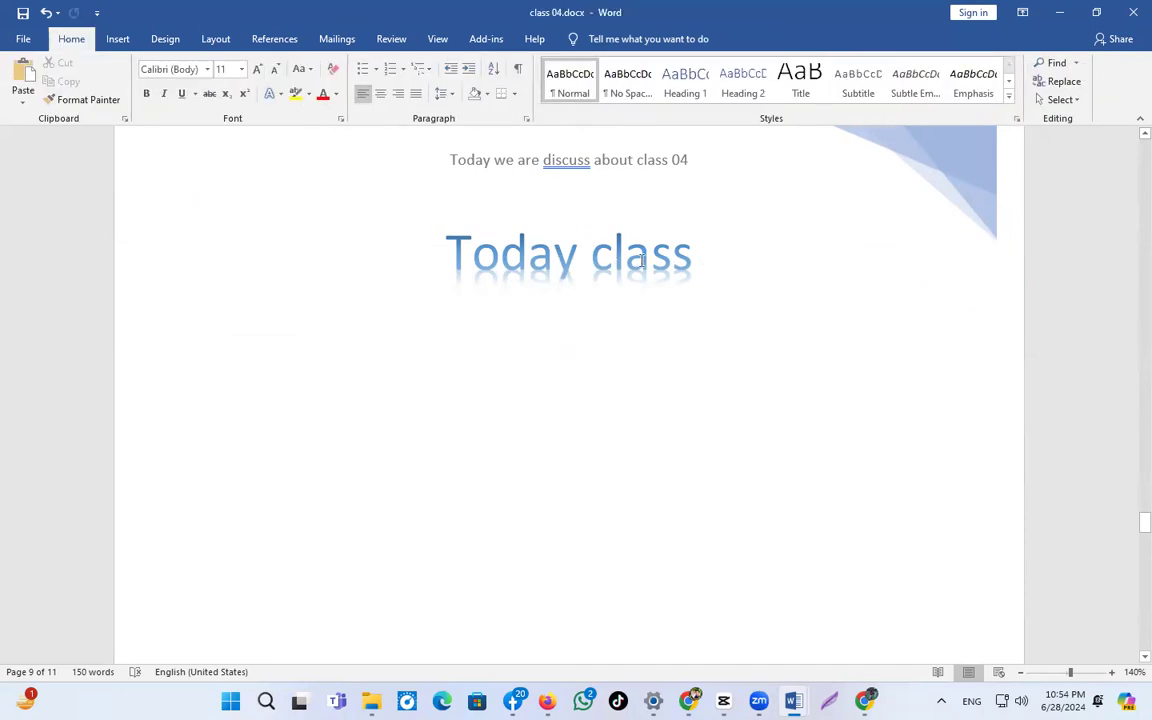
left_click(641, 258)
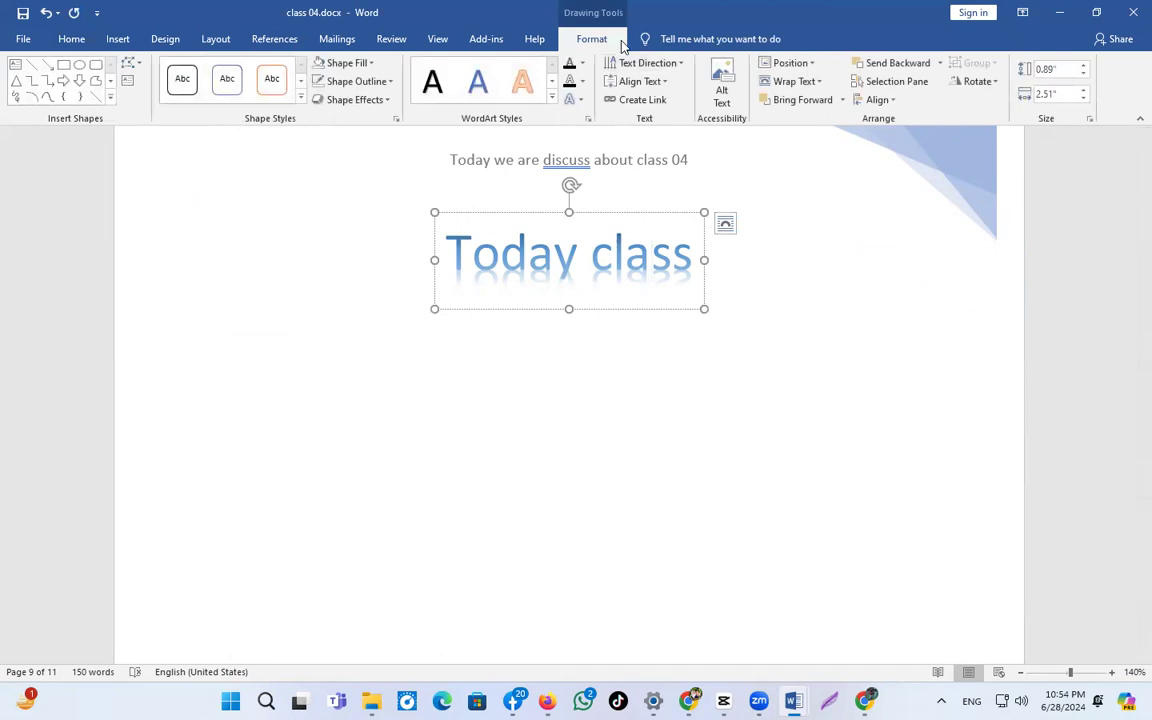
left_click(548, 212)
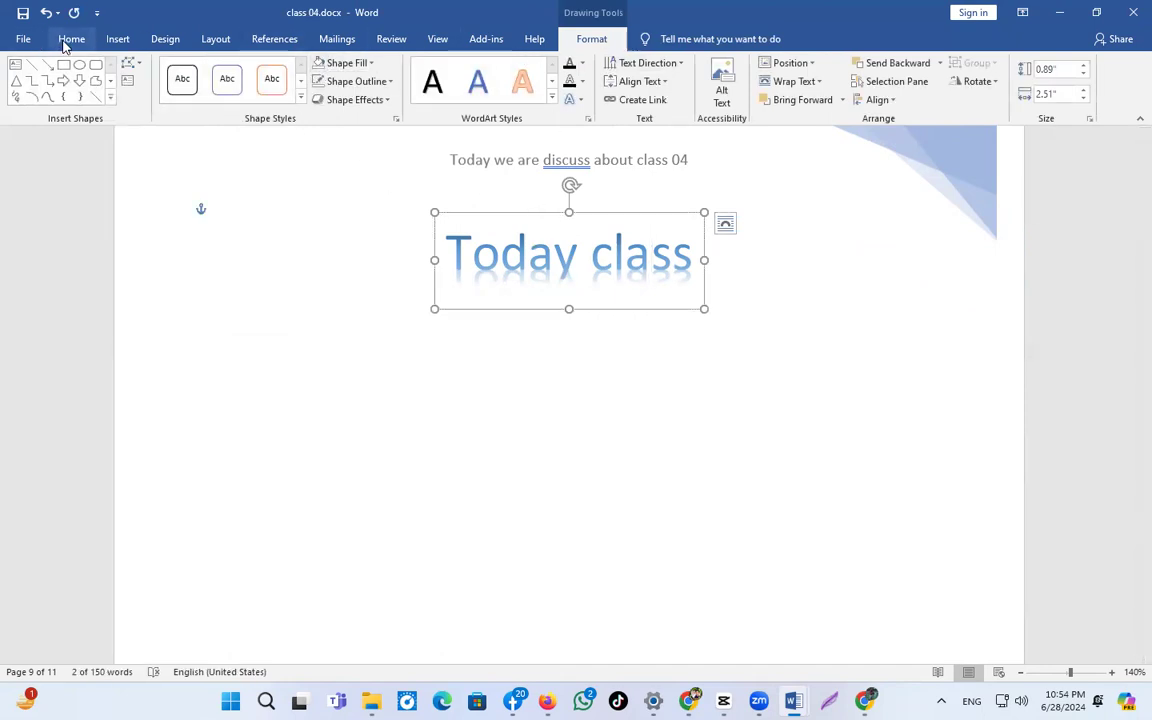
left_click(134, 42)
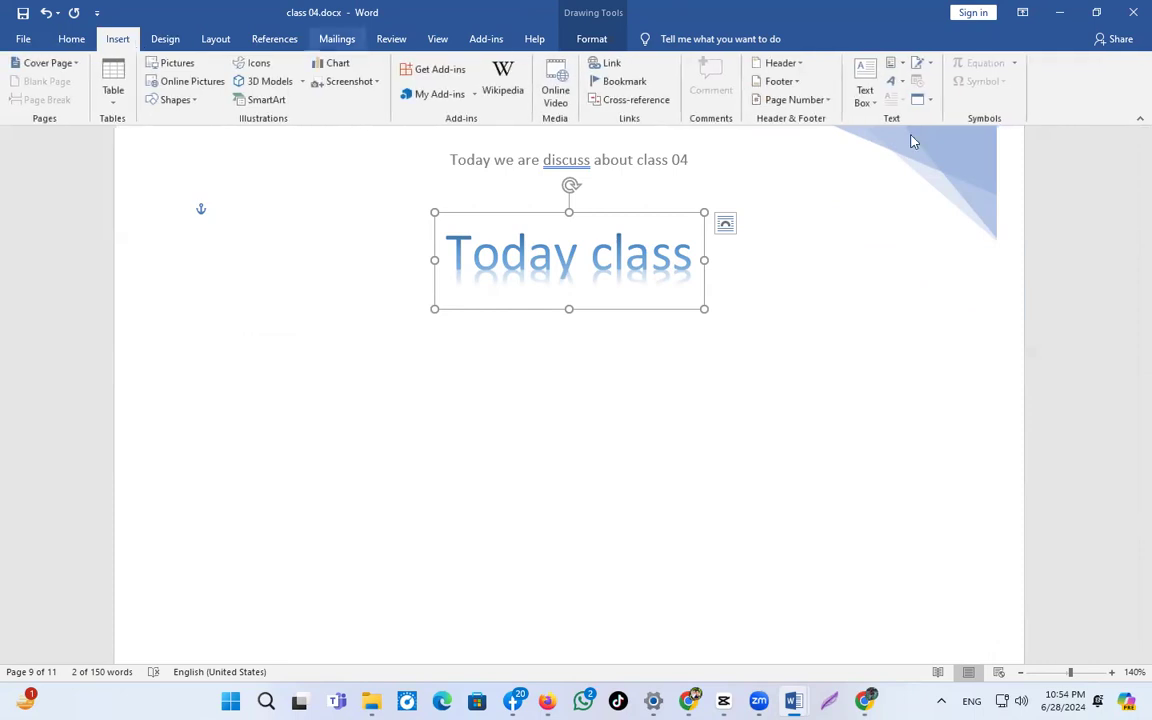
left_click(893, 81)
left_click(649, 344)
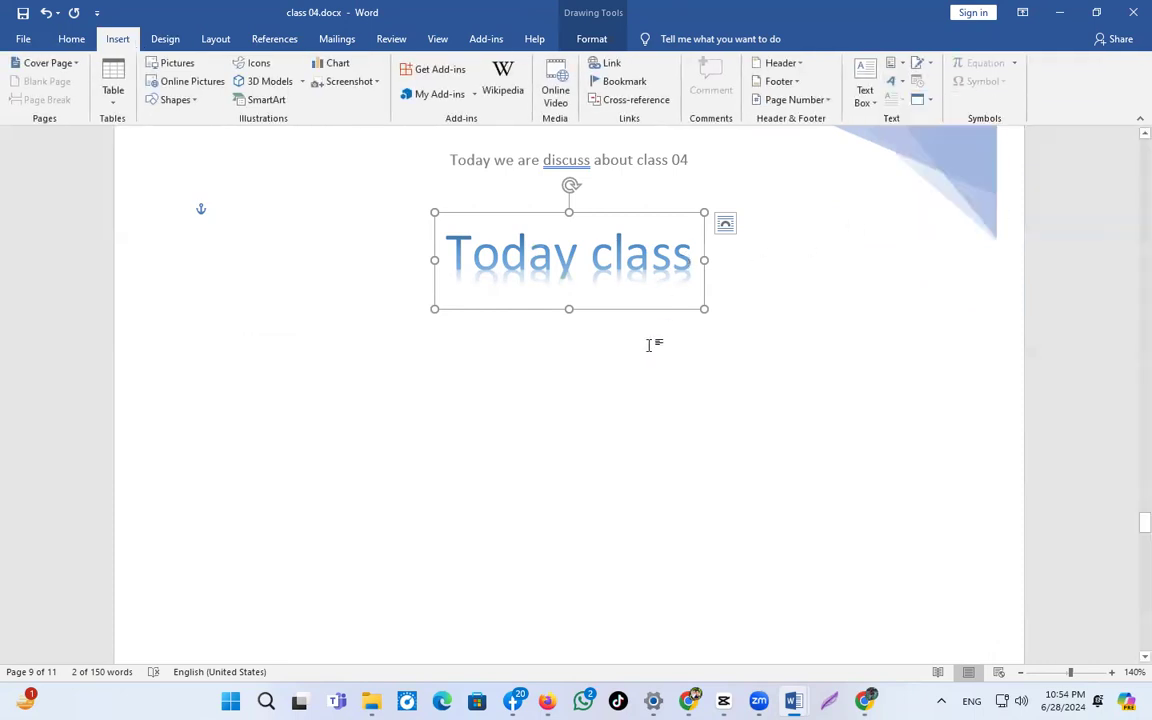
Enter "Friday" as centred body text below the "Today class" WordArt.
left_click(649, 344)
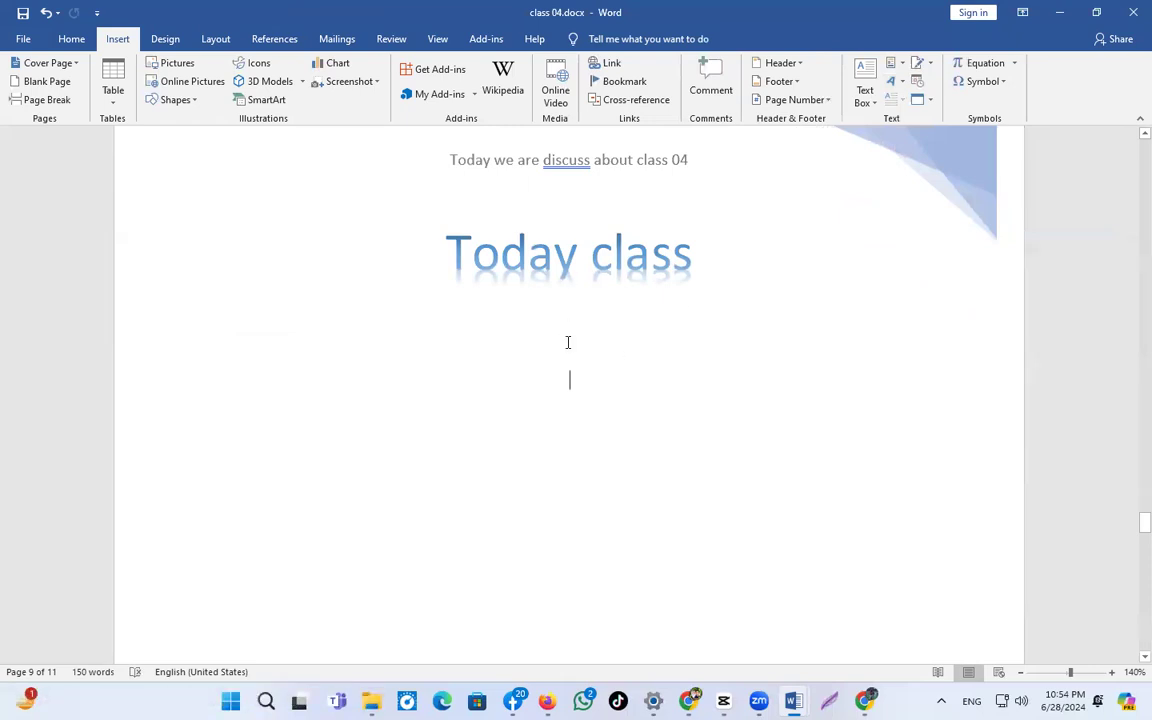
type("aj")
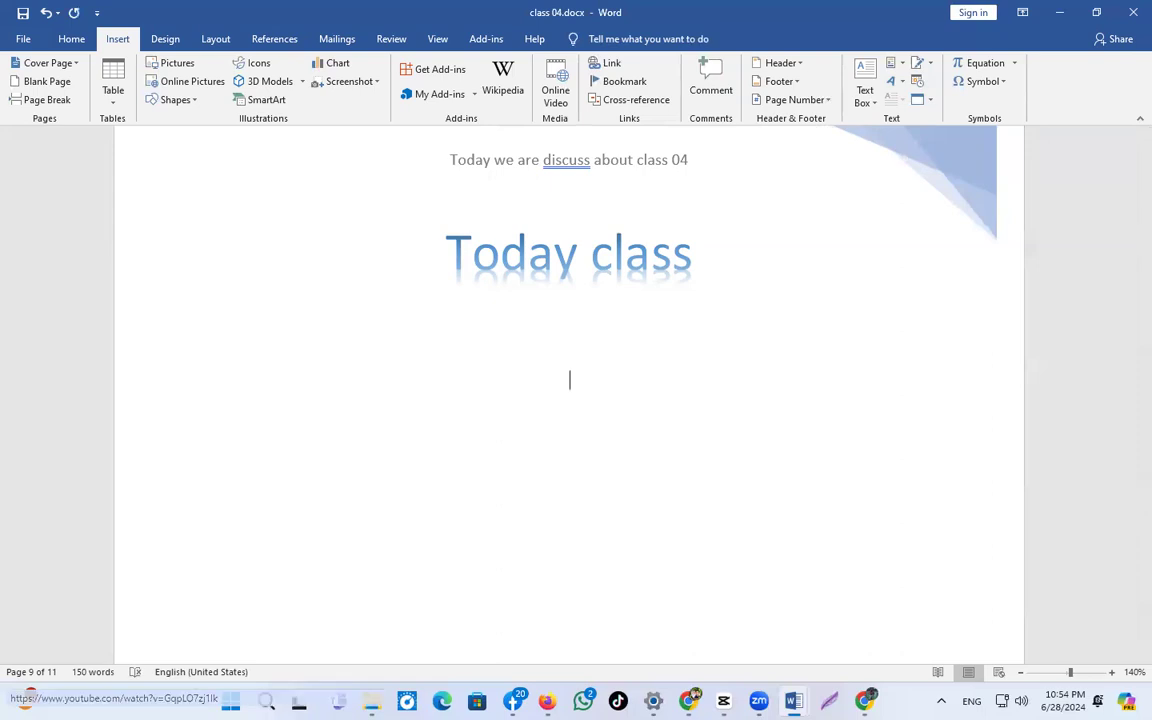
type("Friday")
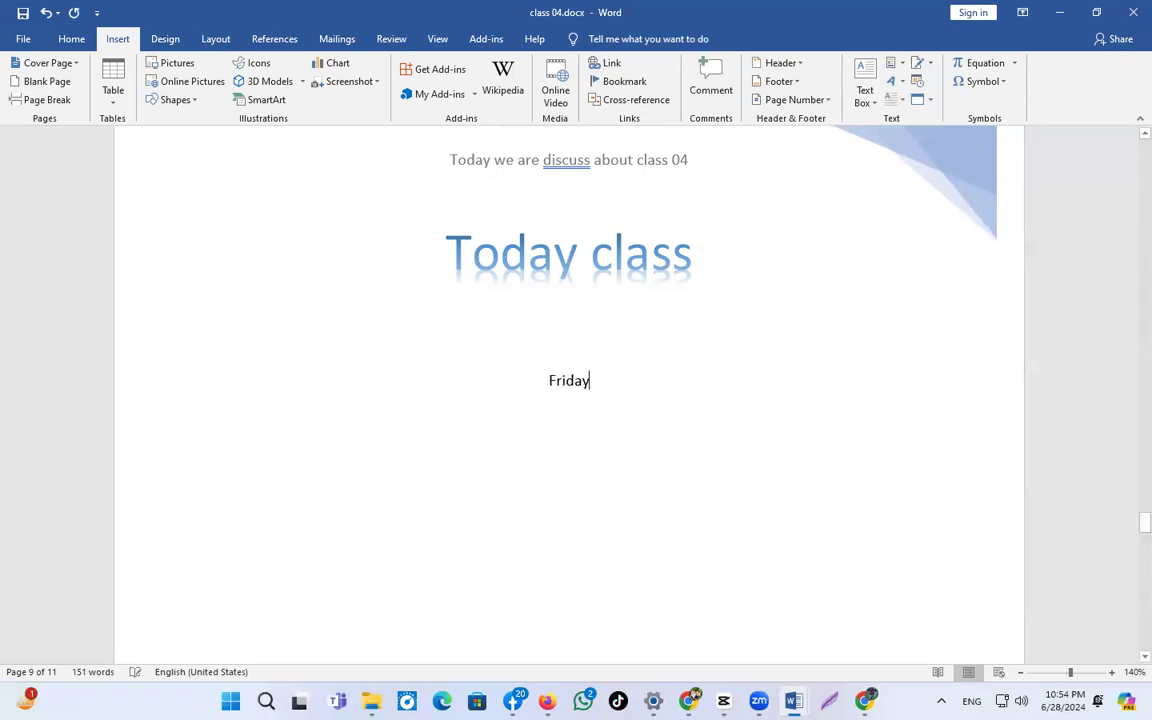
Convert the "Friday" text into gold bevelled WordArt and position it centred, overlapping the lower edge of "Today class".
double_click(561, 380)
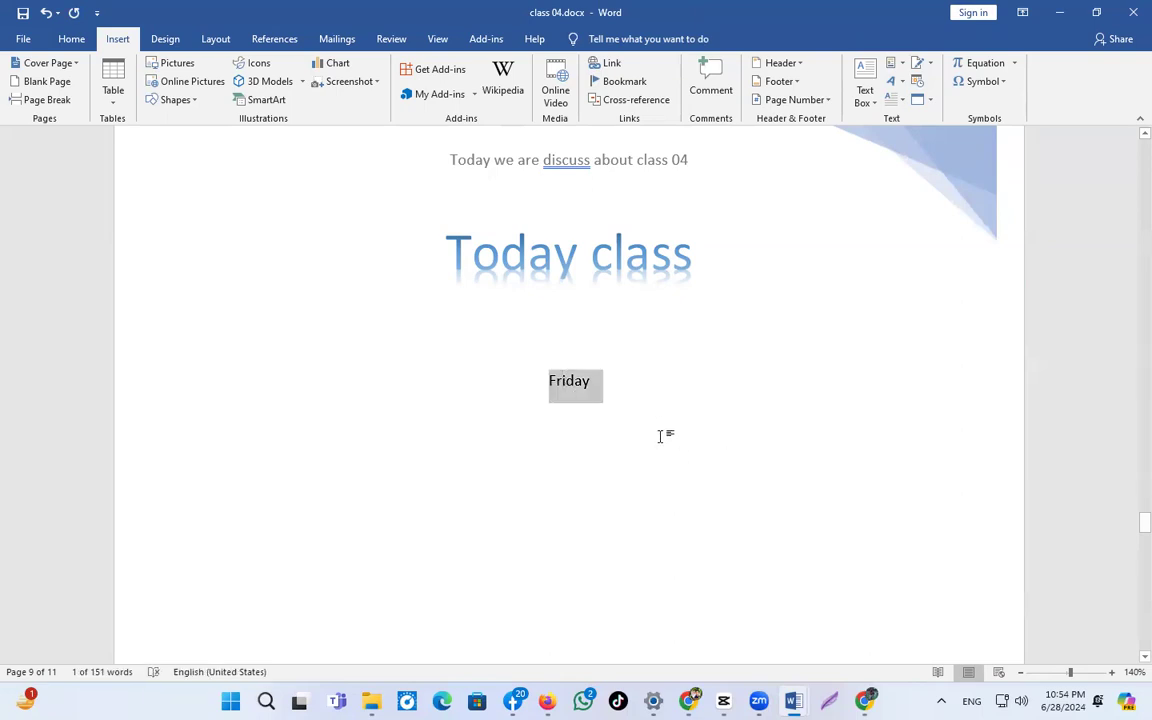
left_click(110, 36)
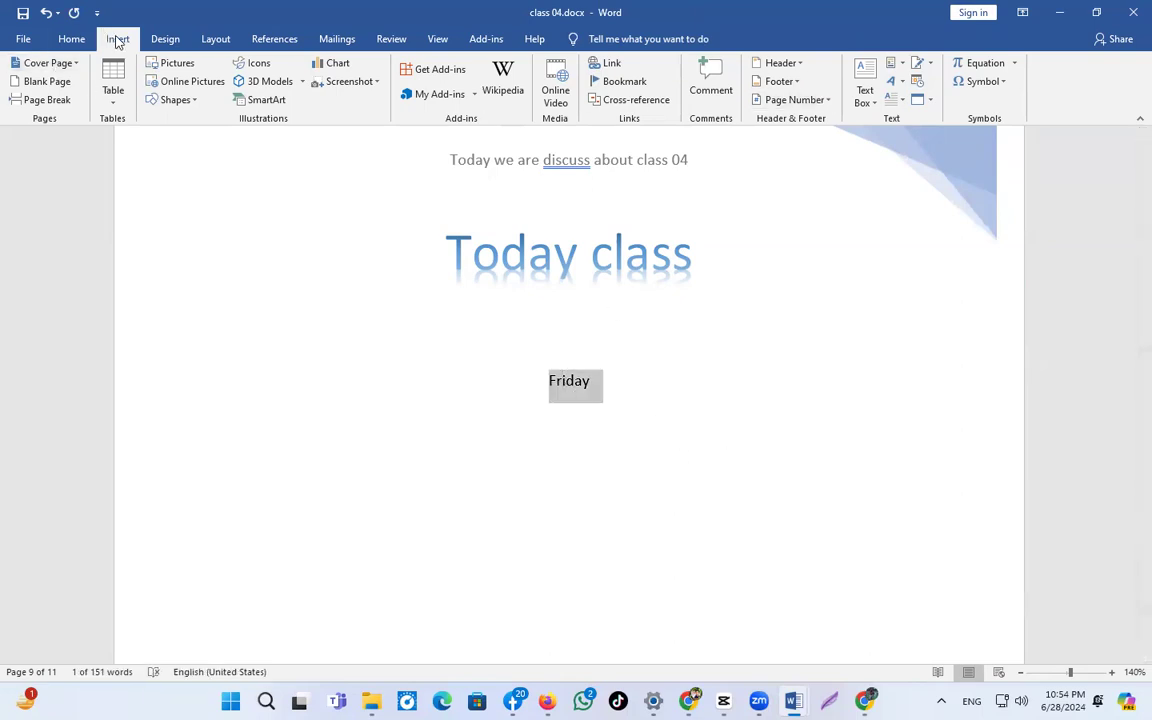
left_click(893, 83)
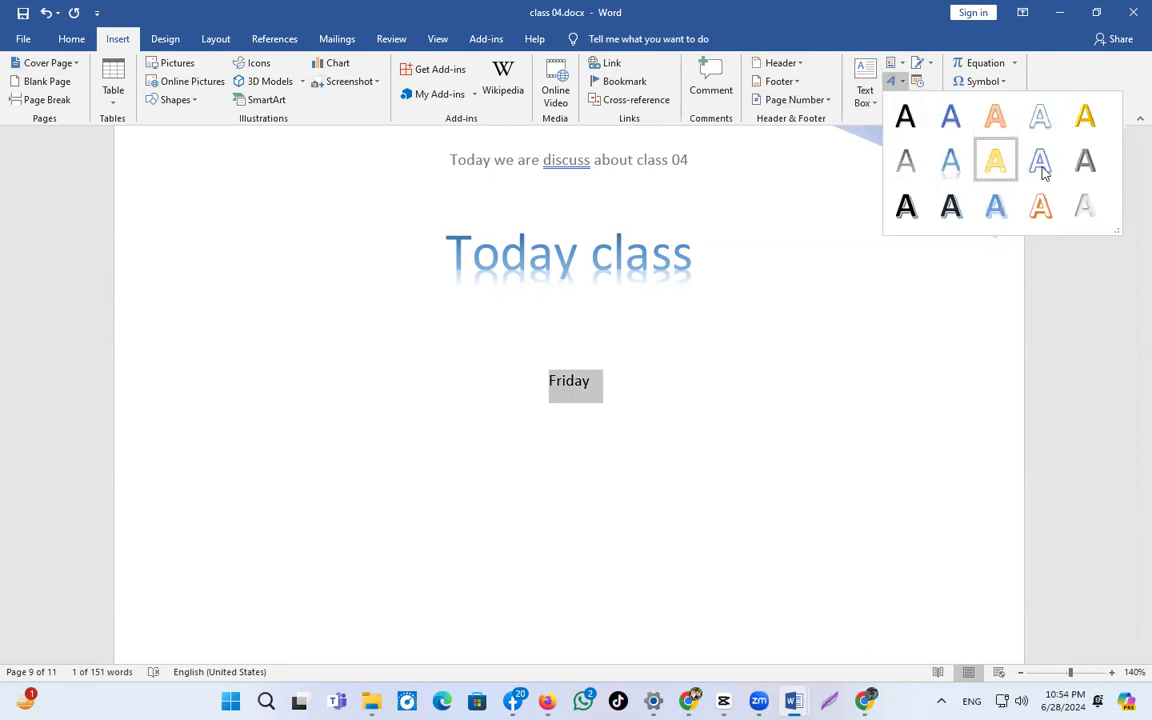
left_click(1086, 118)
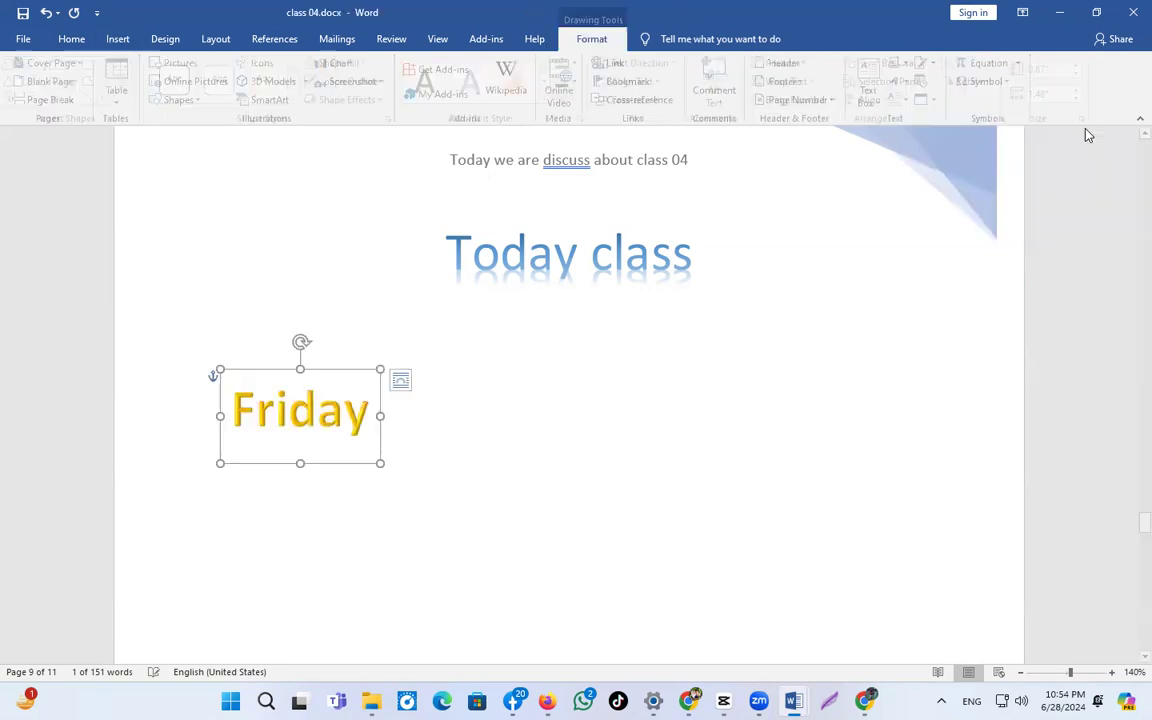
left_click_drag(312, 376, 572, 238)
left_click(712, 311)
View the AutoText entries in Quick Parts and add blank lines in the body below the WordArt.
left_click(118, 39)
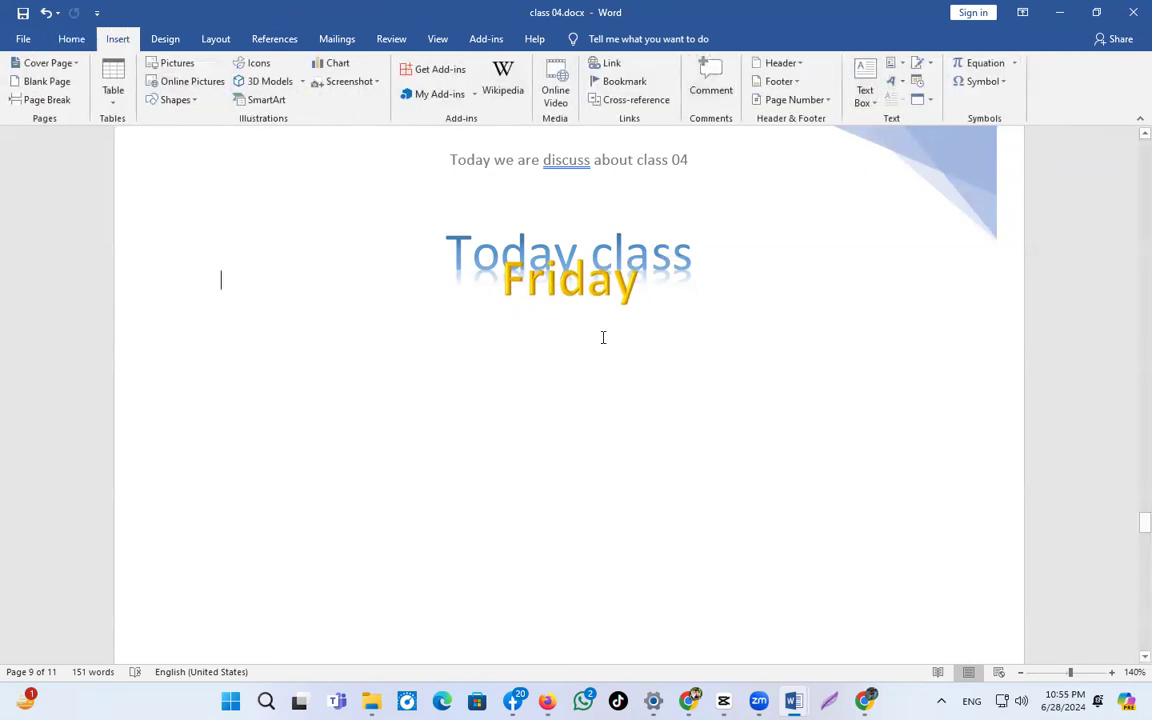
left_click(899, 68)
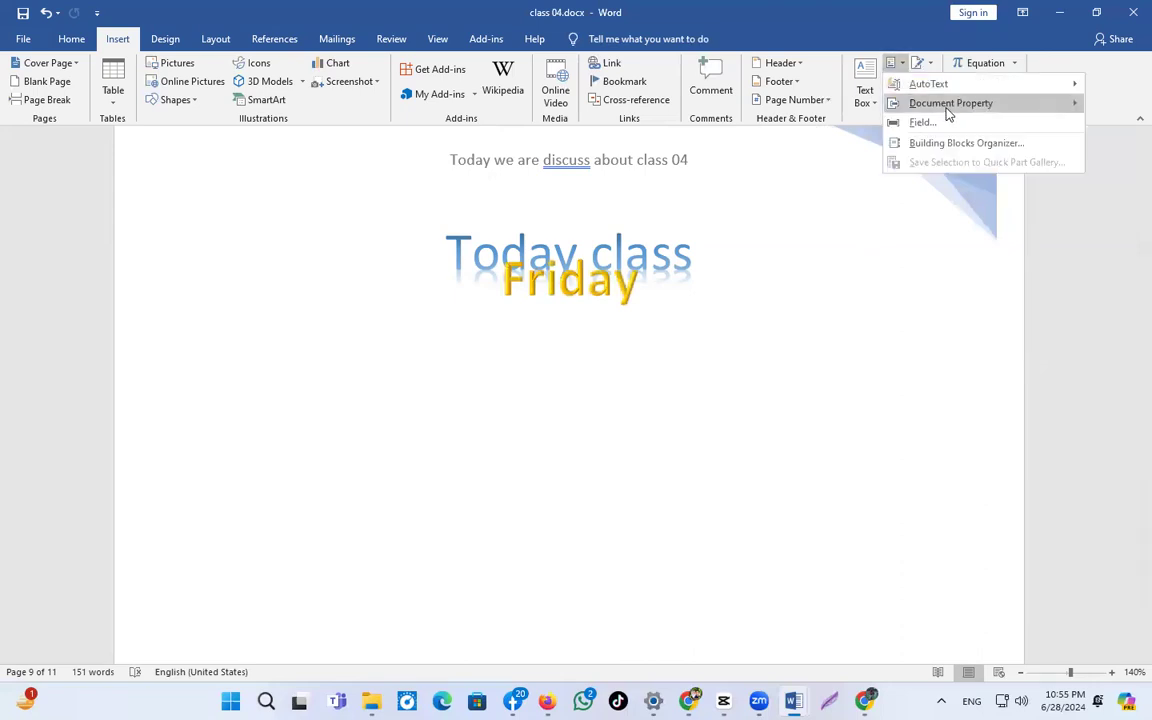
mouse_move(938, 90)
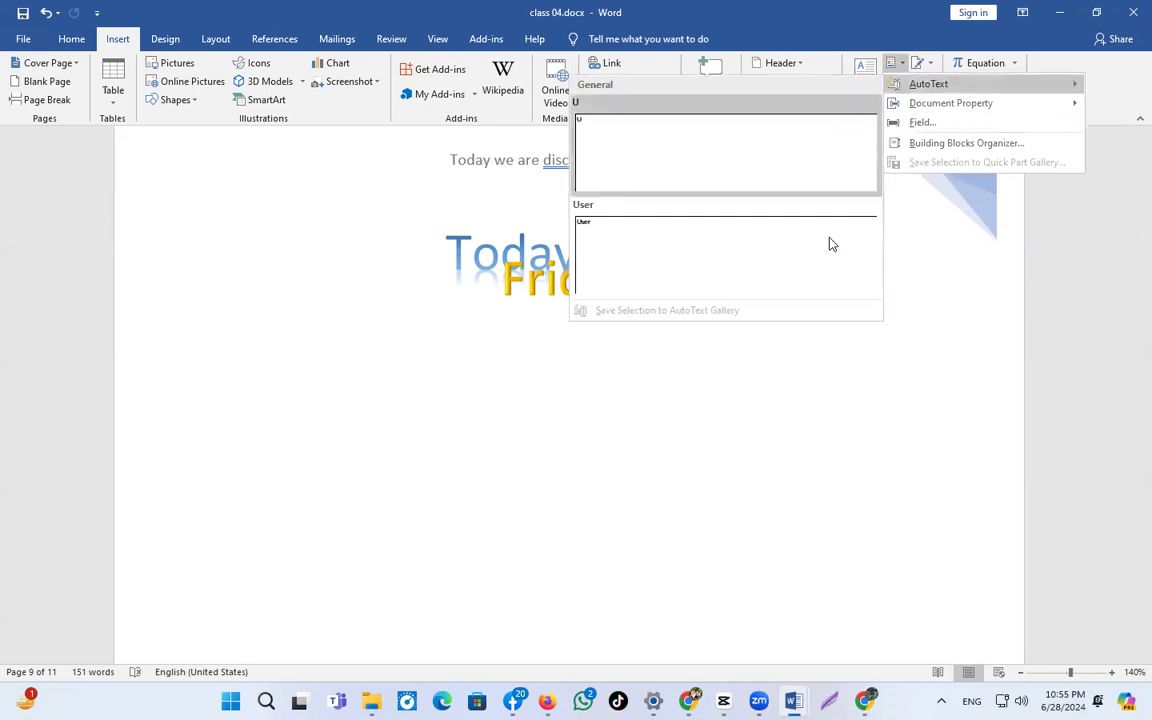
left_click(784, 424)
key("Return")
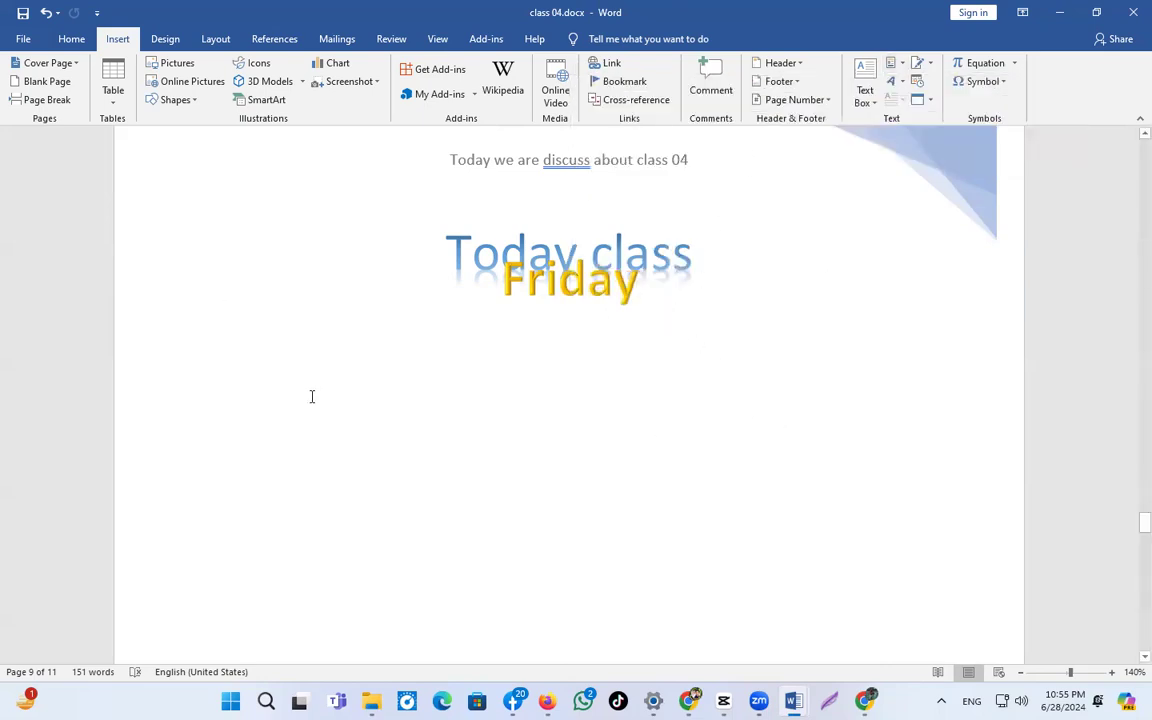
key("Return")
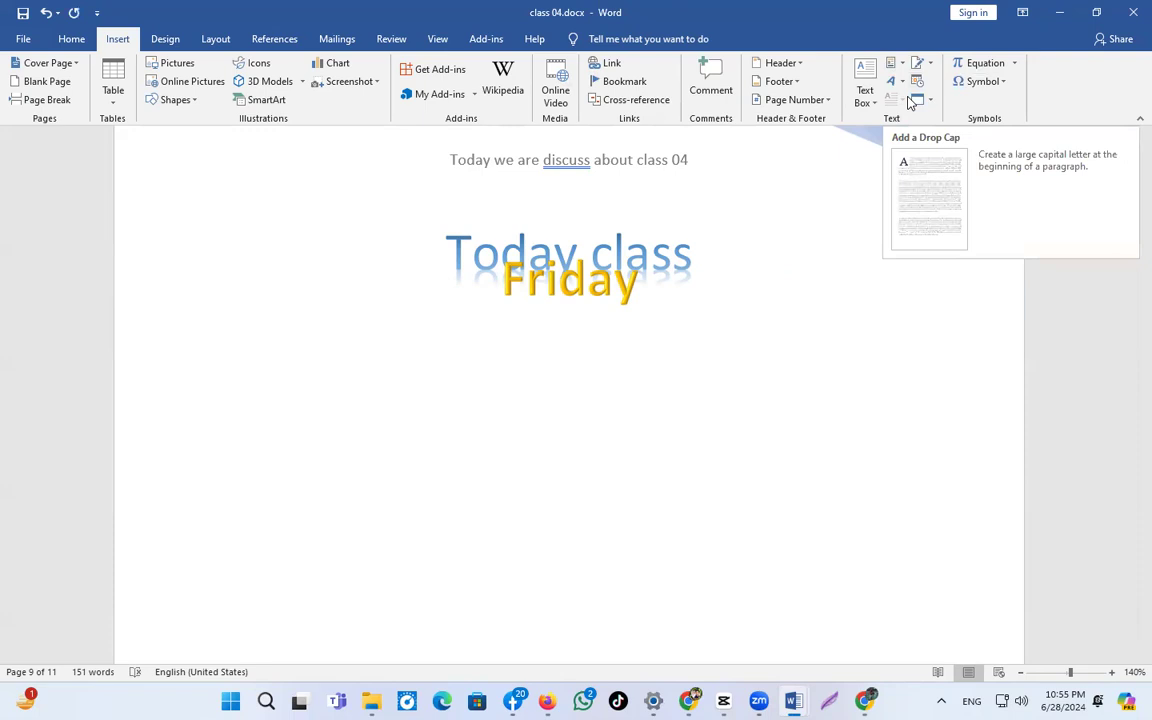
Switch to Firefox and search Google for "lorem ipsum meaning".
left_click(547, 701)
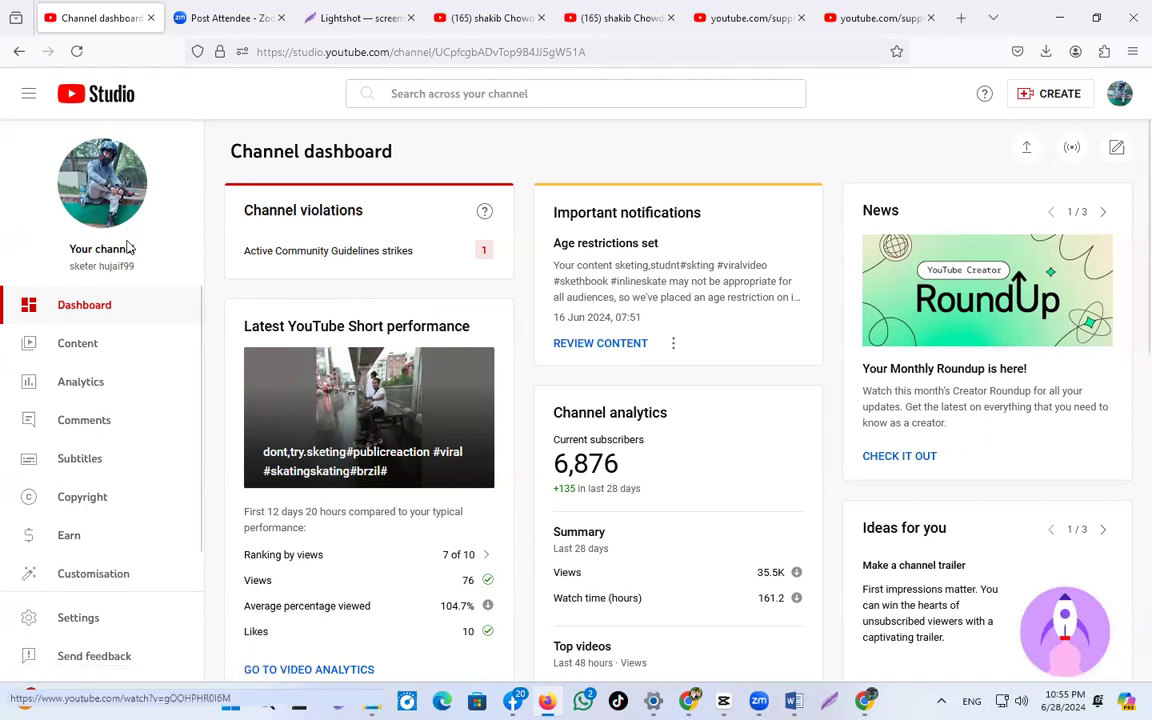
left_click(82, 346)
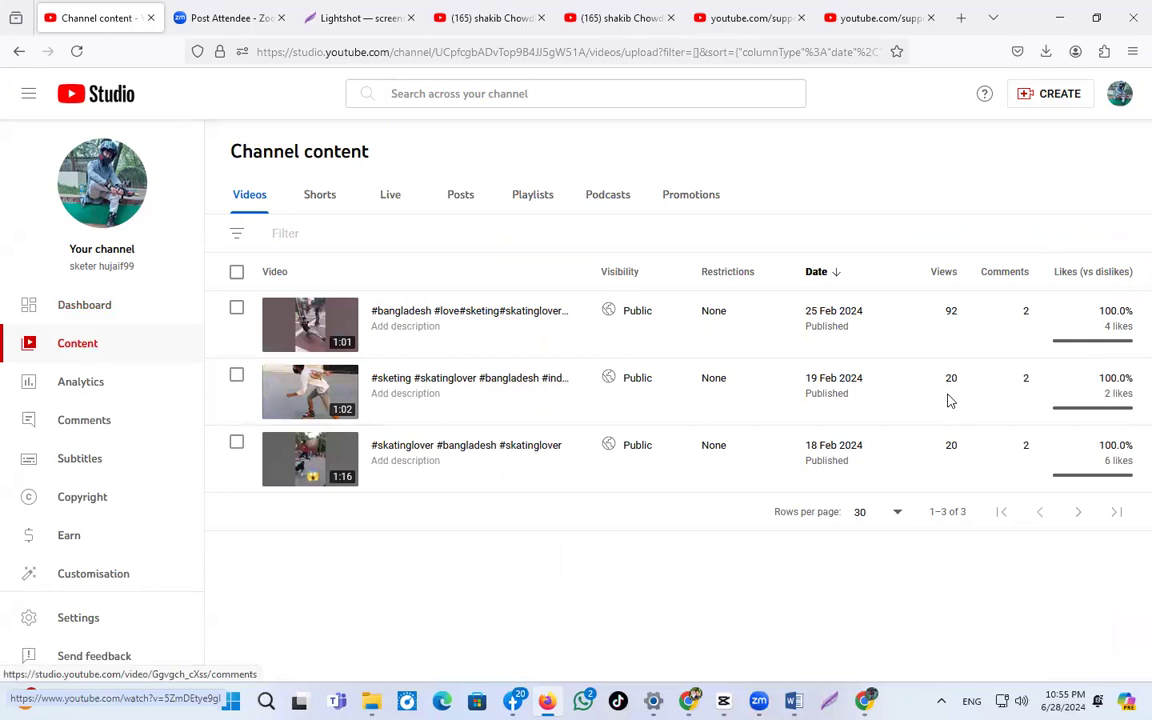
left_click(760, 18)
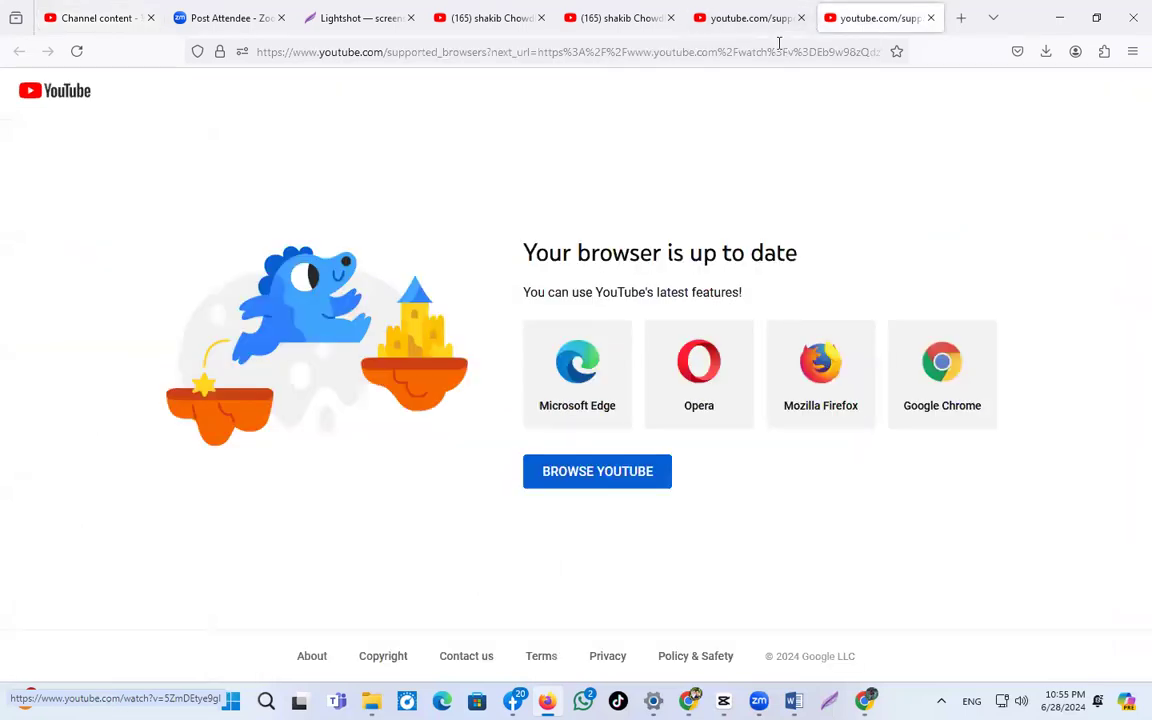
left_click(779, 43)
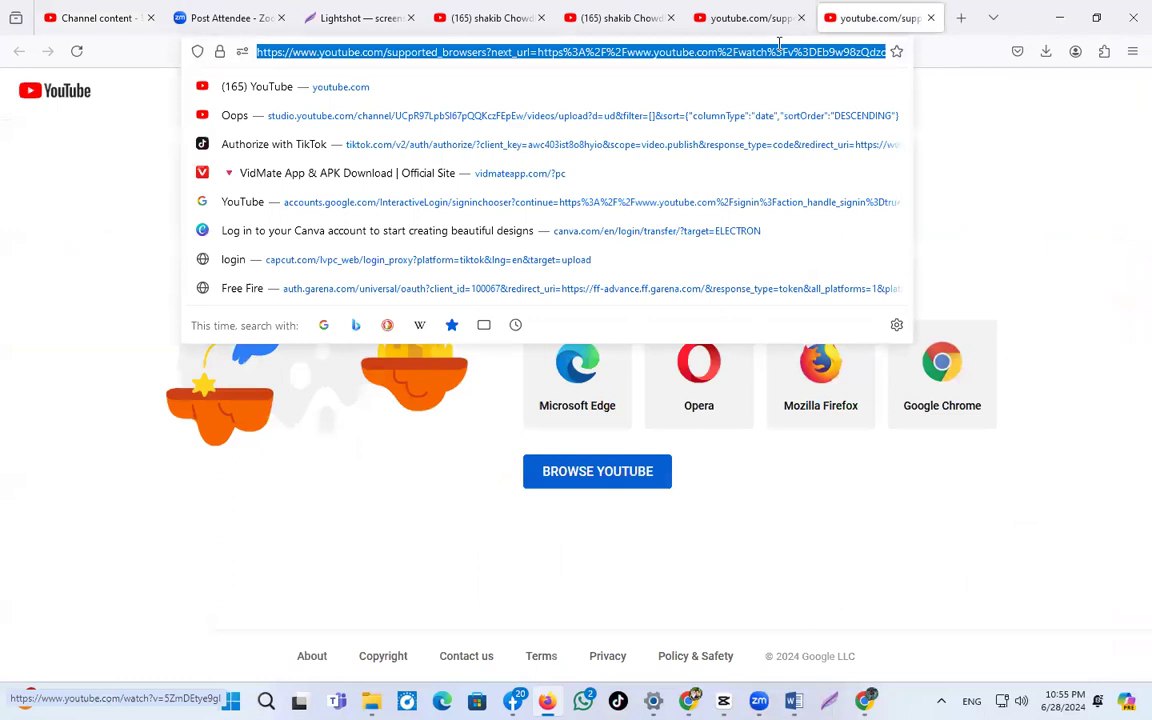
type("lorem")
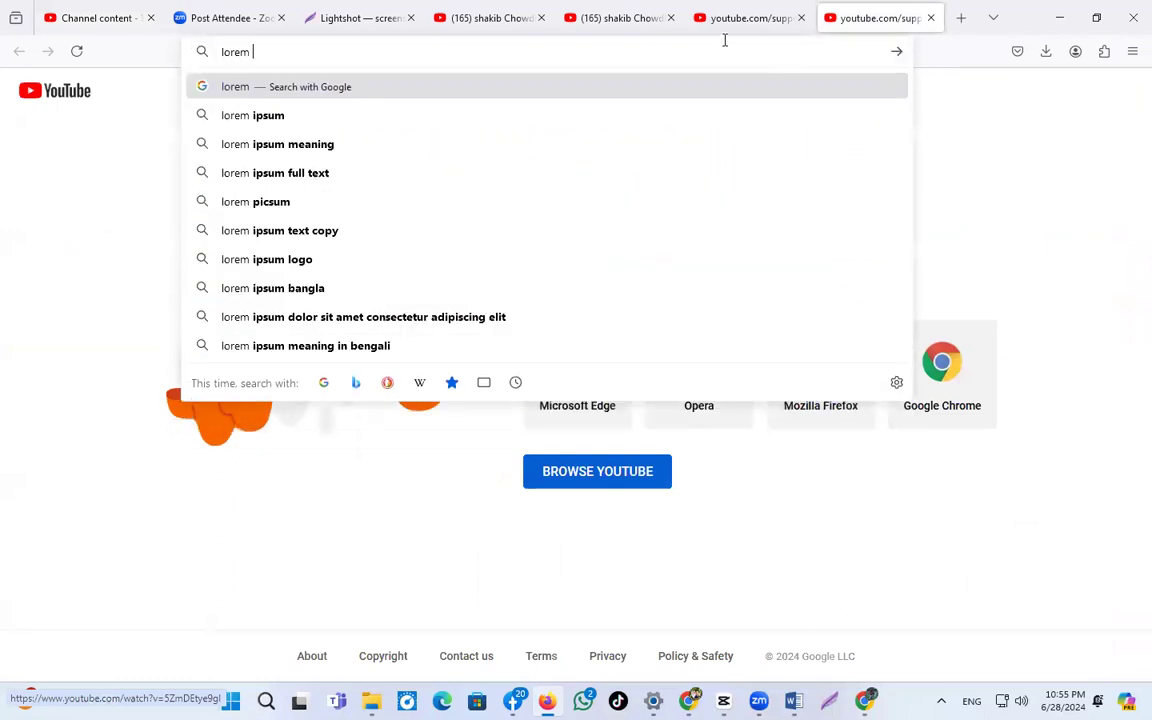
key("Down")
key("Down")
key("Return")
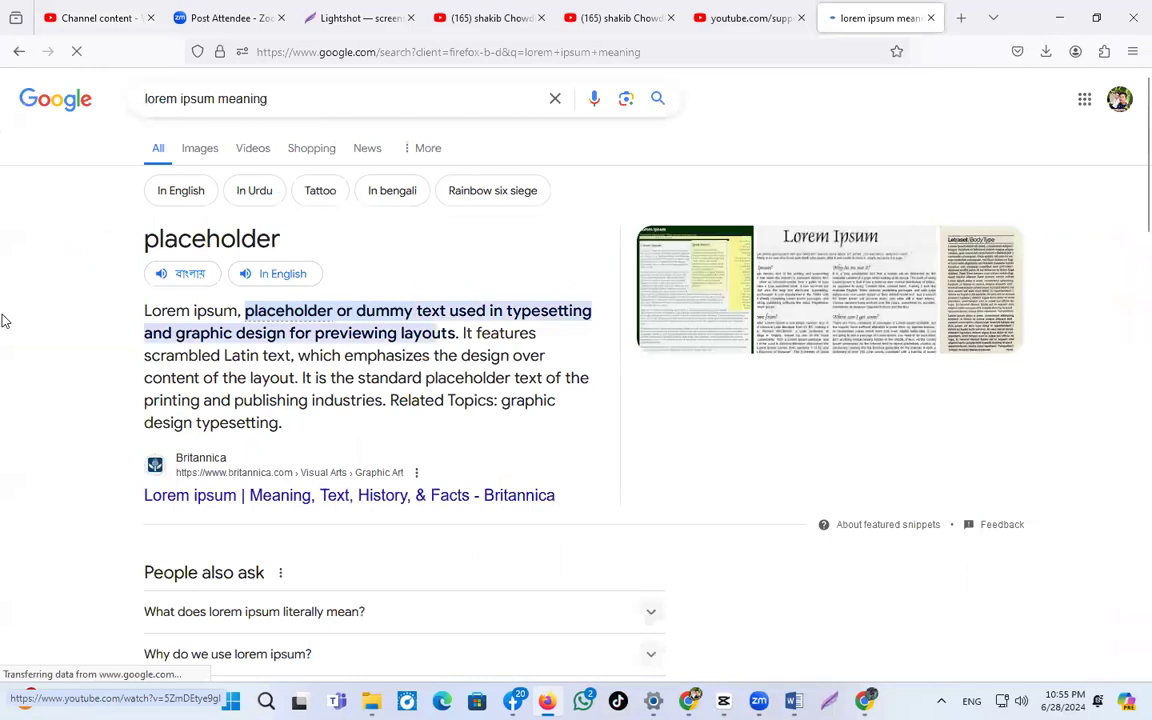
Copy the lorem ipsum definition from the search result and paste it into class 04.docx in Word, below the WordArt.
left_click_drag(284, 424, 141, 312)
key("ctrl+c")
right_click(168, 334)
left_click(193, 345)
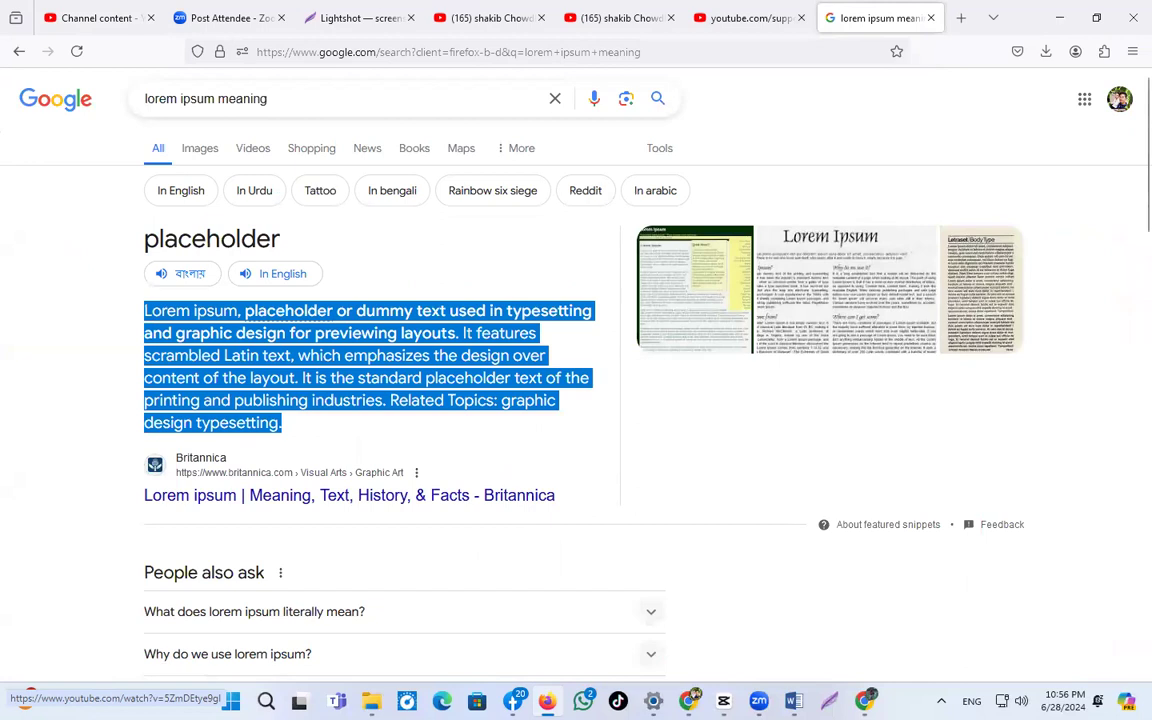
left_click(793, 700)
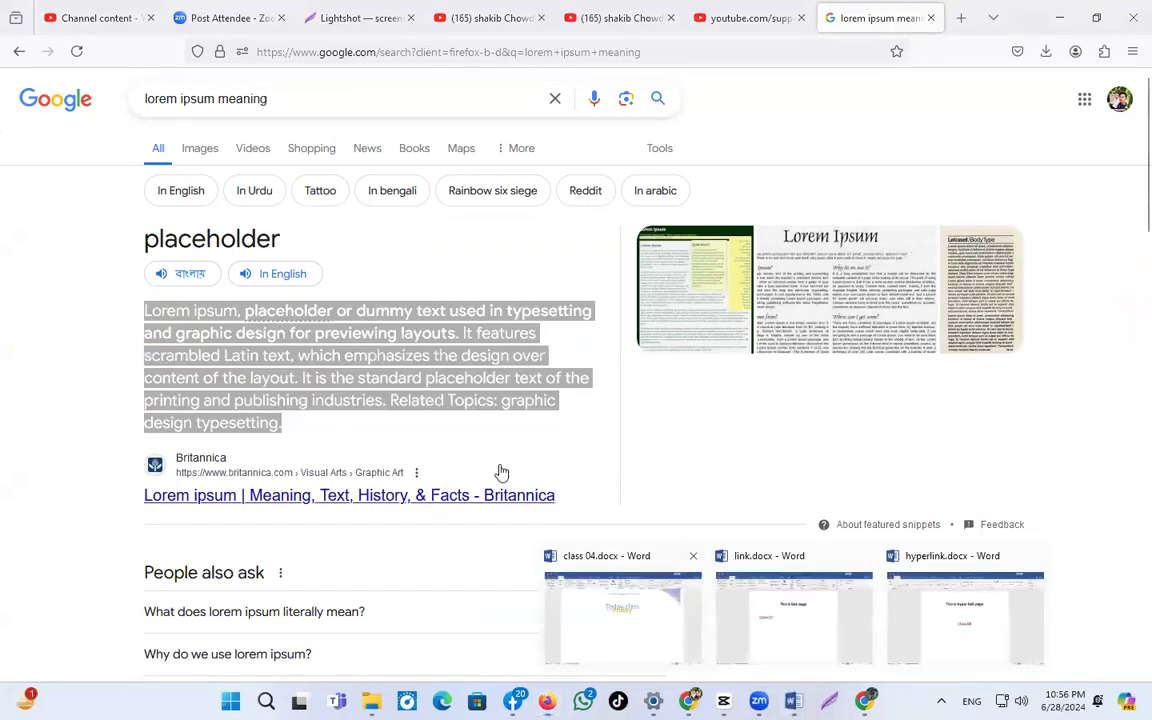
left_click(574, 600)
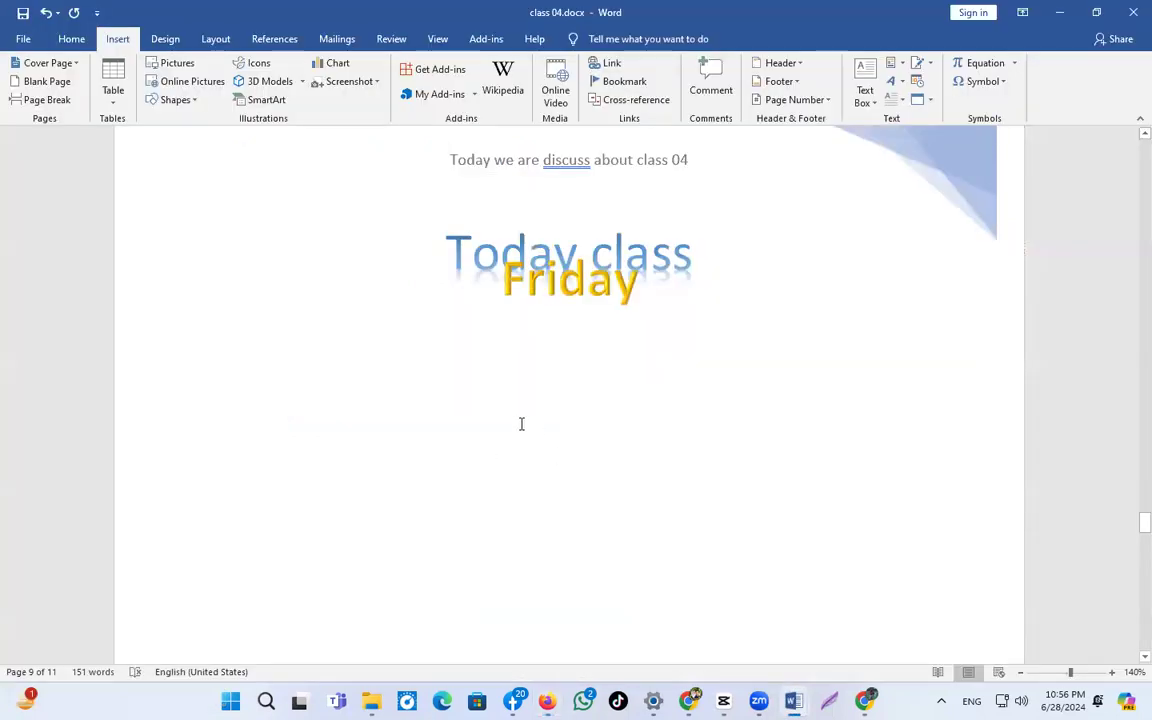
key("ctrl+v")
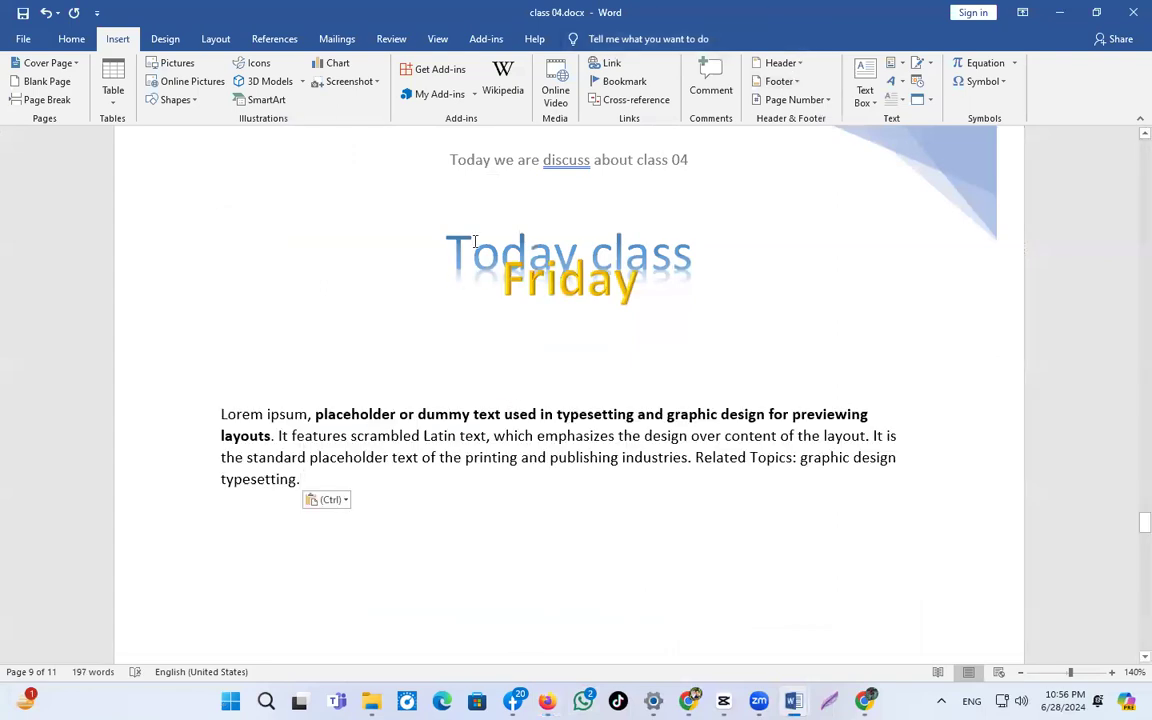
double_click(295, 478)
left_click(548, 408)
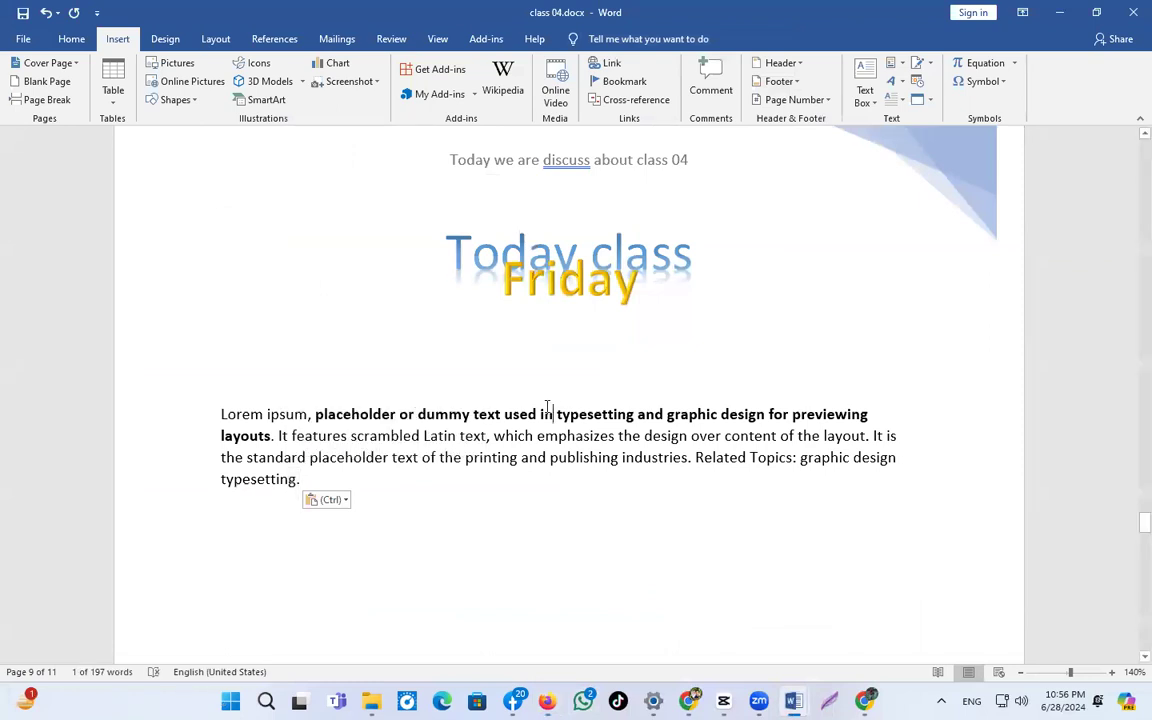
left_click_drag(344, 416, 225, 335)
scroll(845, 411, "down", 1)
left_click(802, 383)
left_click(301, 424)
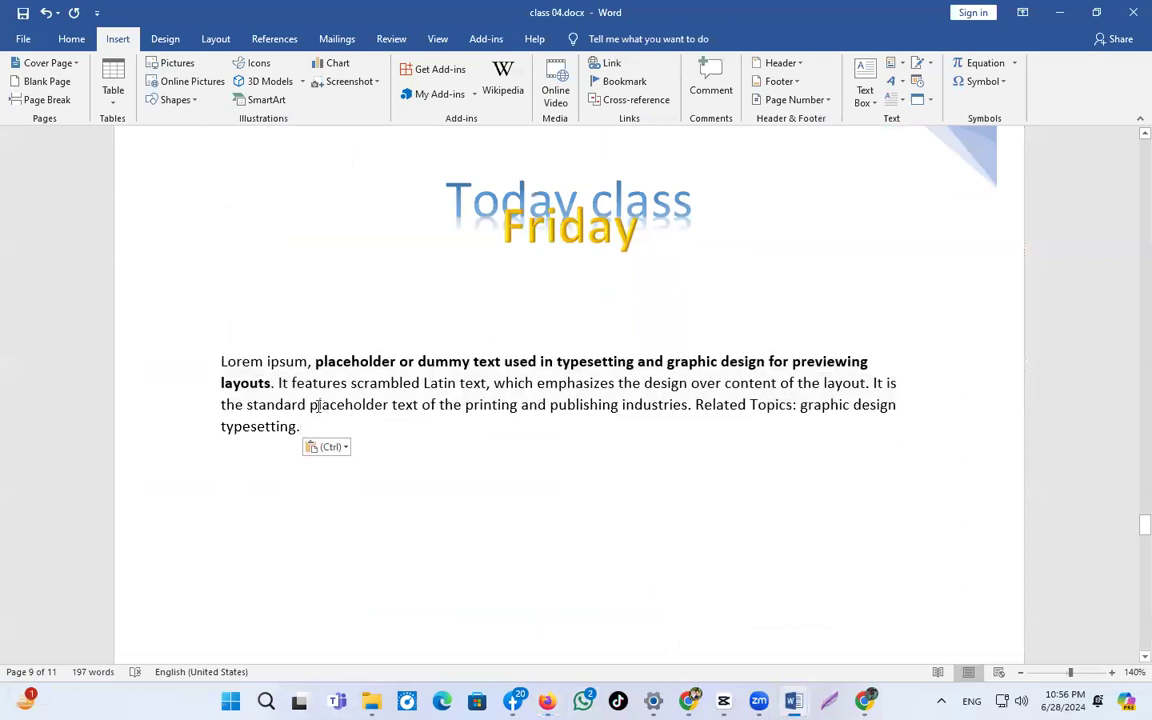
left_click_drag(374, 409, 433, 418)
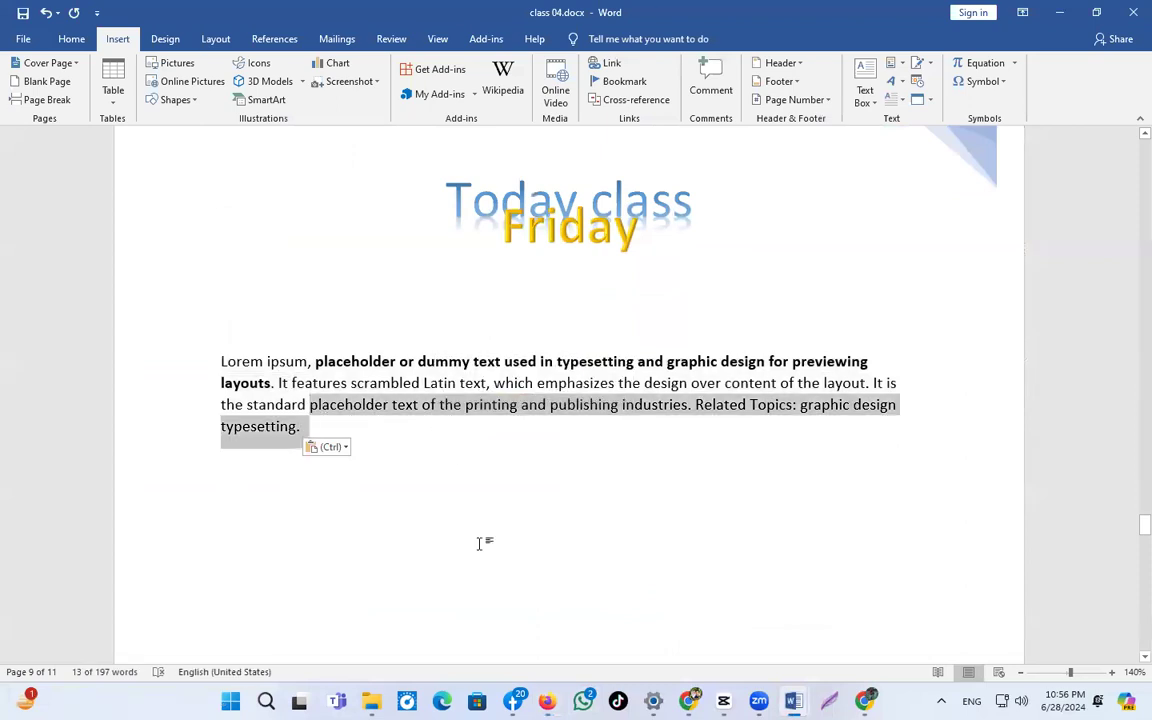
left_click(444, 406)
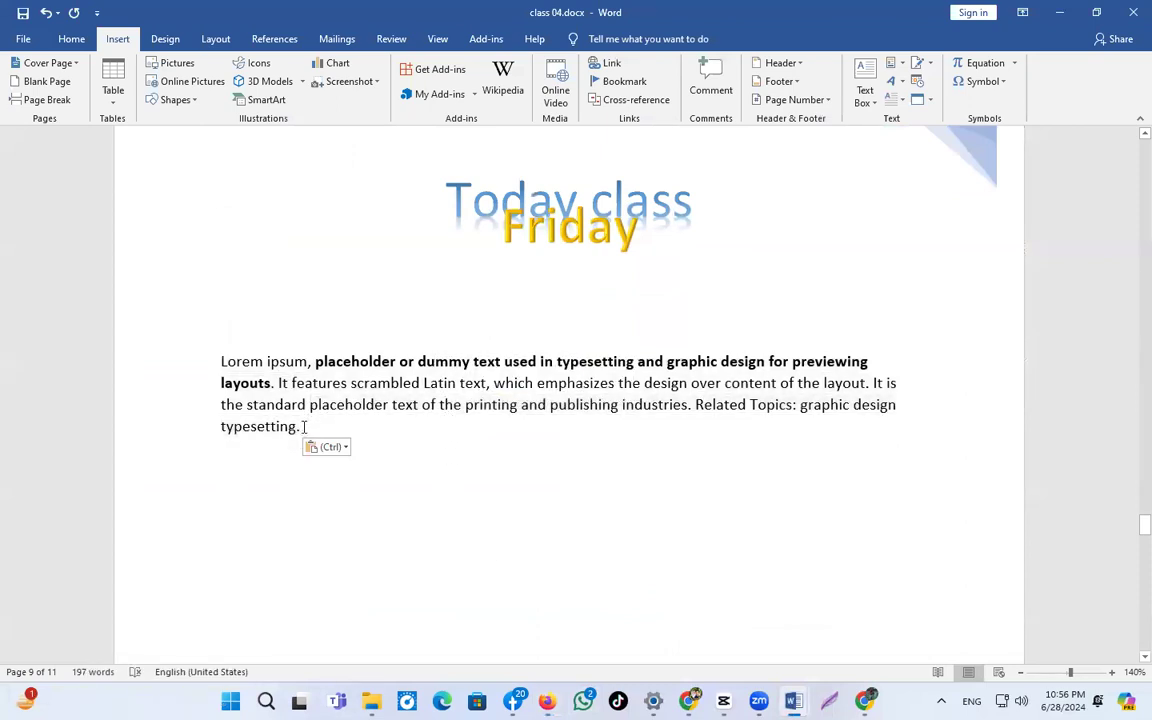
Clear the formatting of the whole lorem ipsum paragraph and justify its text.
left_click_drag(298, 427, 201, 361)
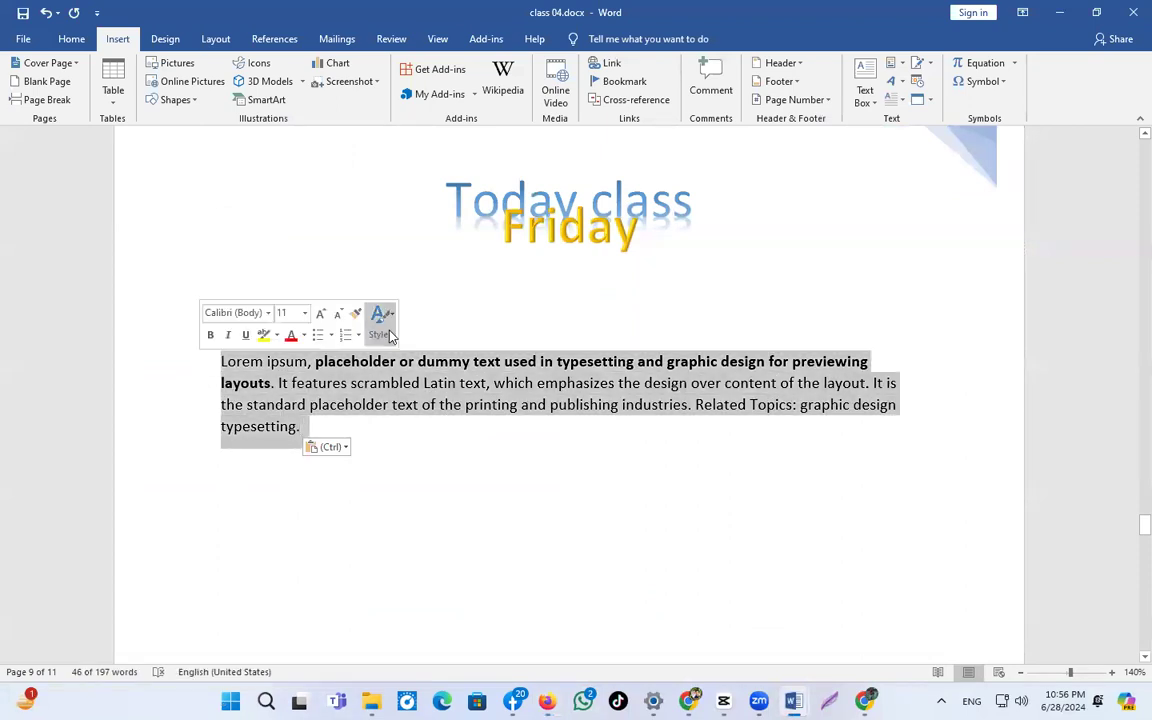
left_click(381, 318)
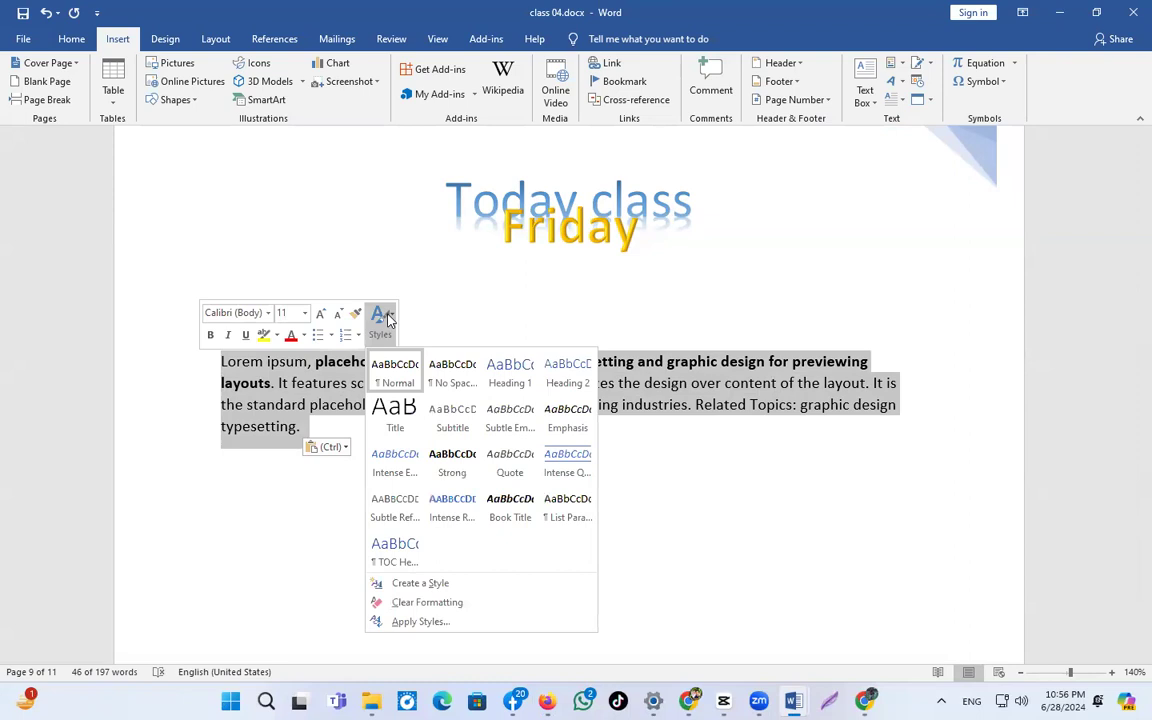
left_click(463, 604)
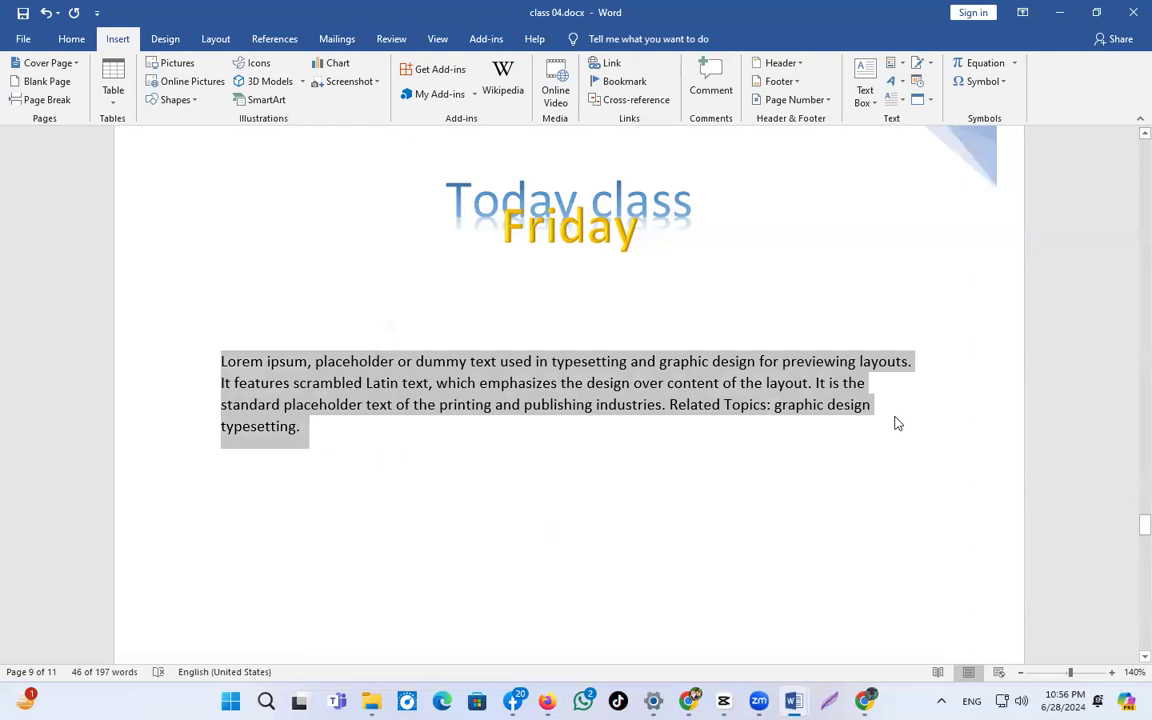
key("ctrl+j")
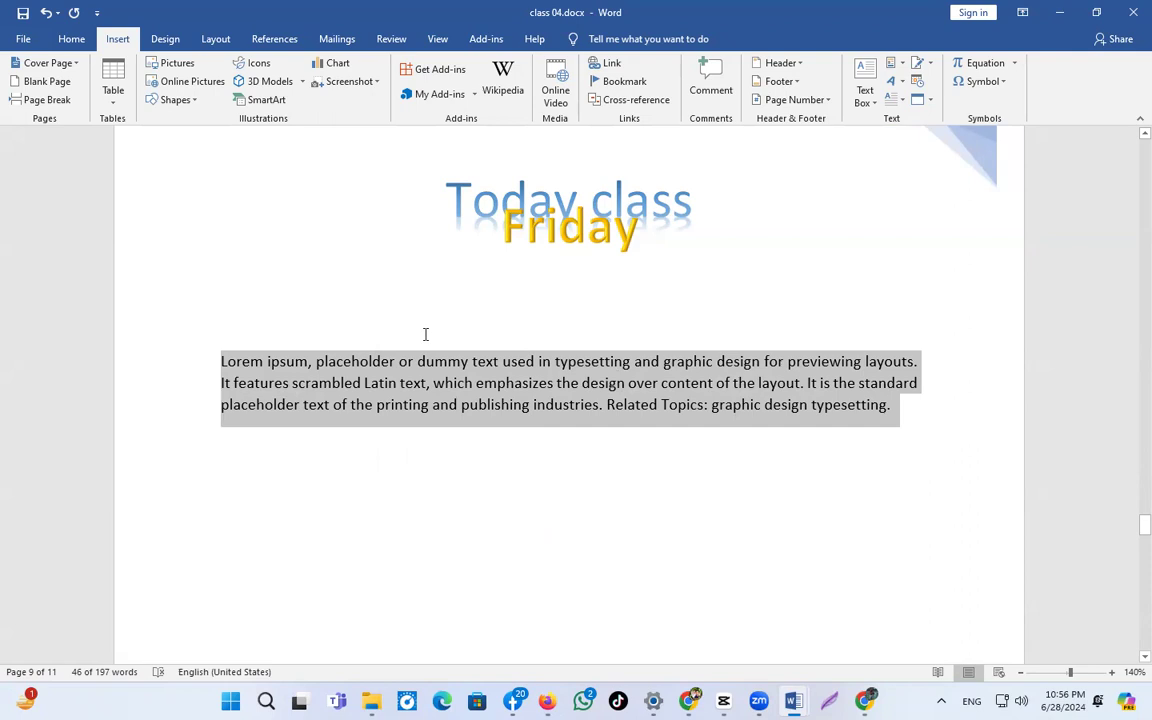
left_click(246, 383)
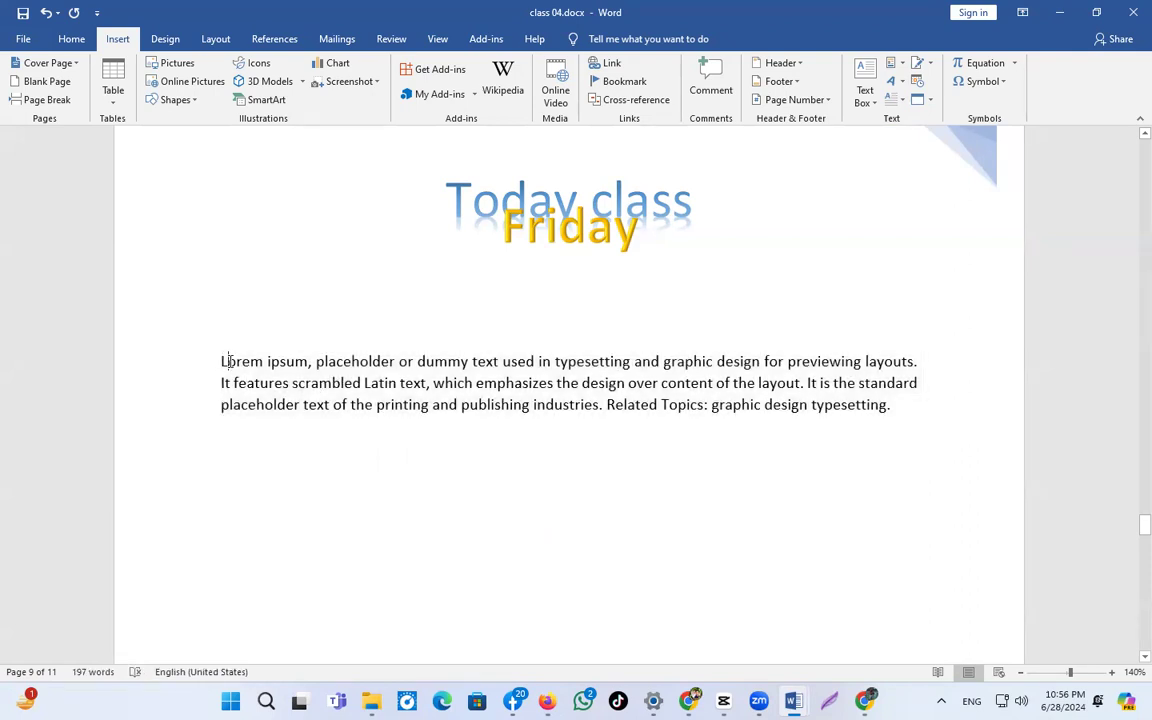
Duplicate the lorem ipsum paragraph to make three copies and join the first two into one continuous paragraph.
left_click_drag(225, 361, 221, 361)
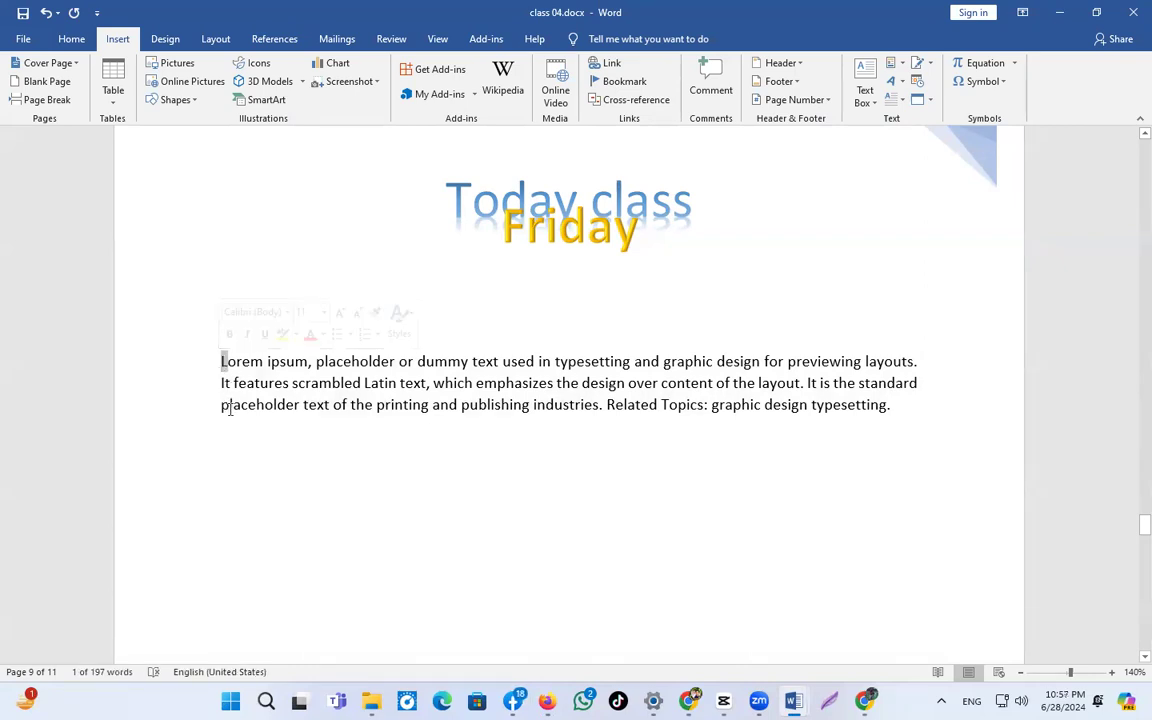
left_click_drag(900, 404, 190, 355)
key("ctrl+c")
key("ctrl+v")
key("ctrl+v")
key("ctrl+v")
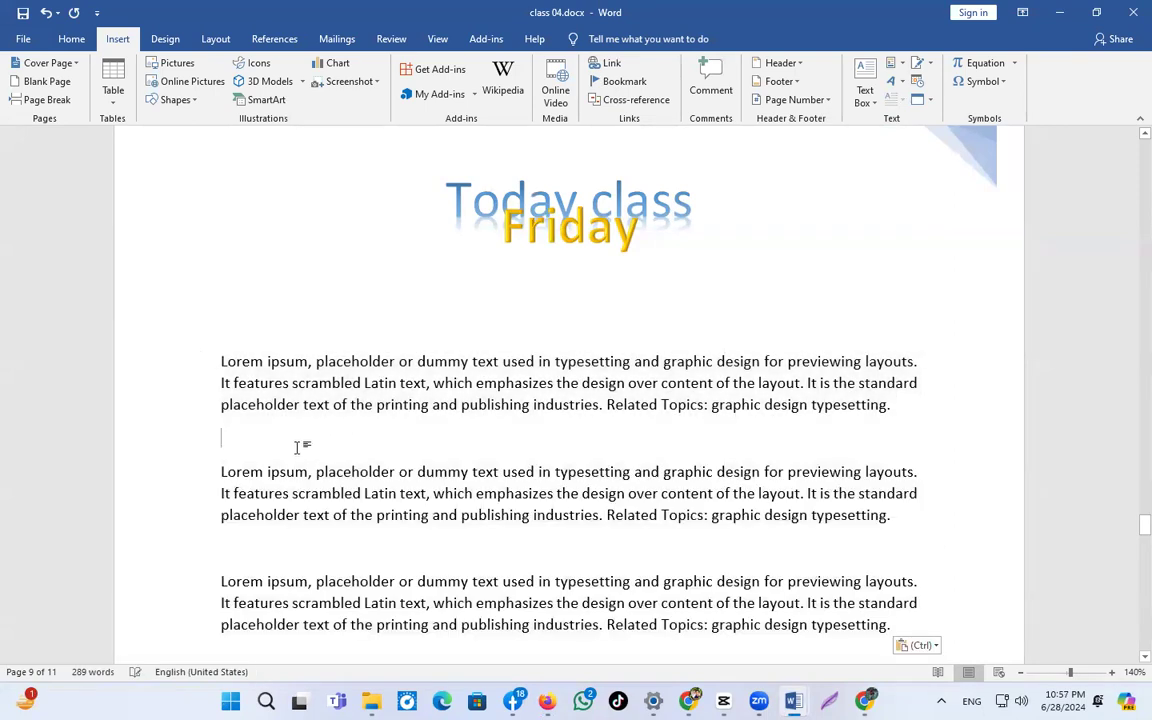
key("BackSpace")
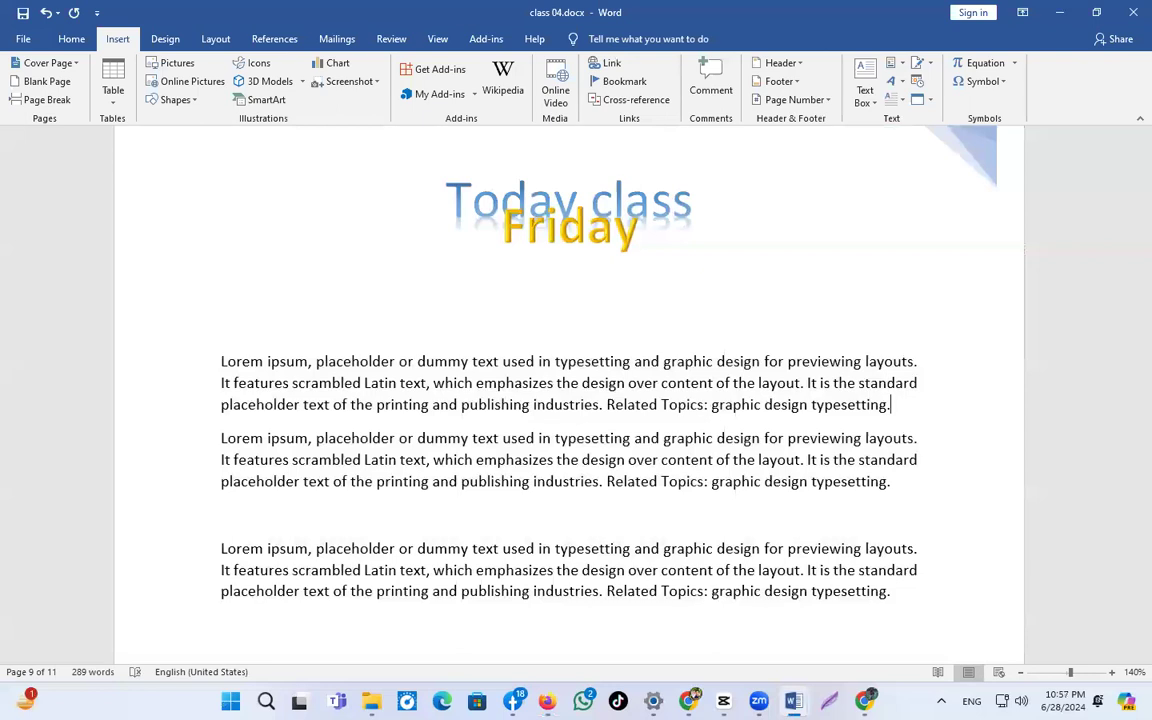
key("Delete")
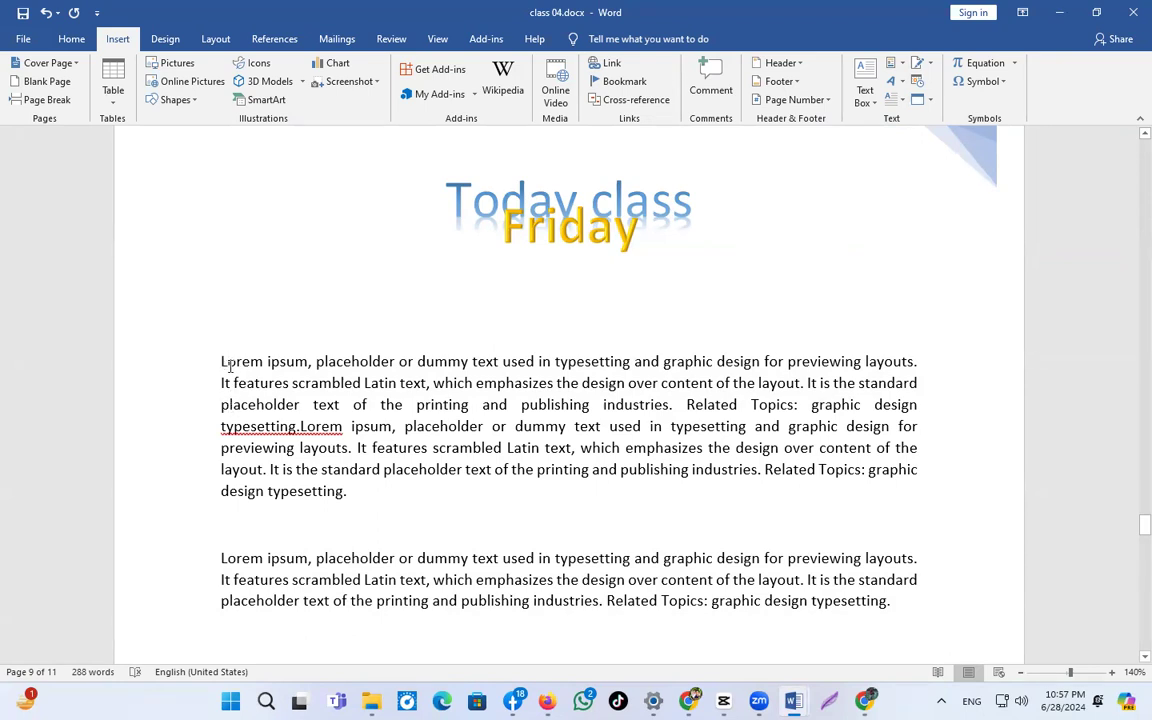
Apply a Dropped drop cap to the initial "L" of the first lorem ipsum paragraph.
left_click_drag(220, 366, 228, 365)
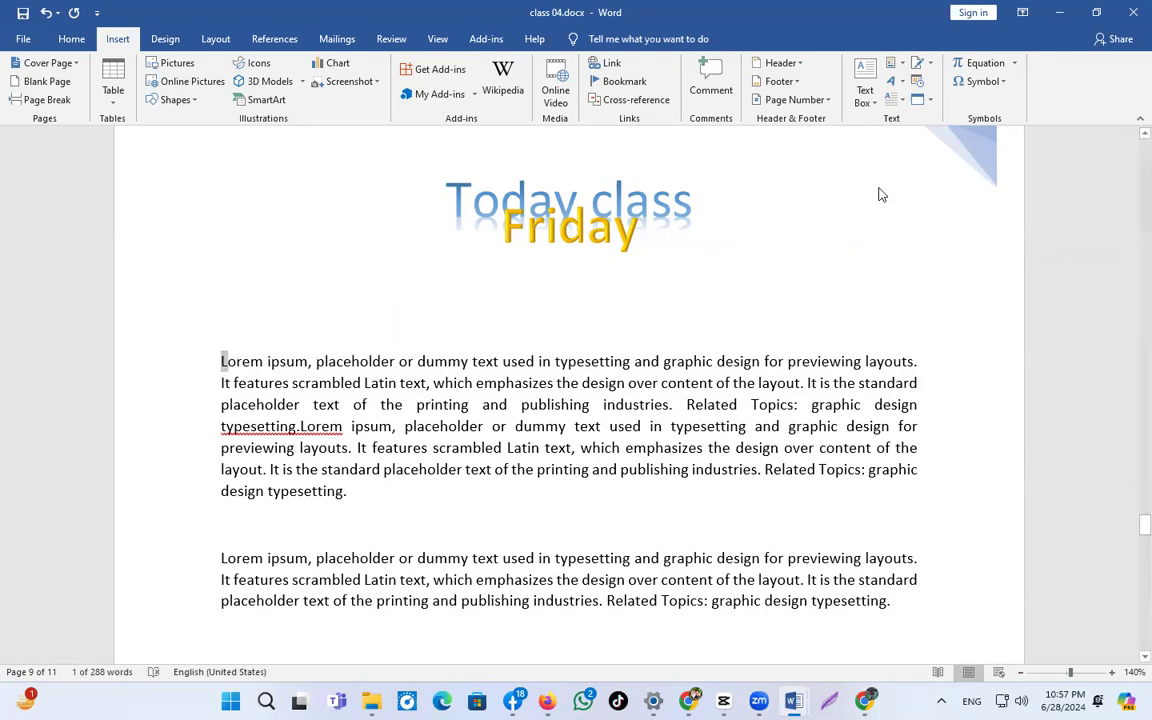
left_click(915, 100)
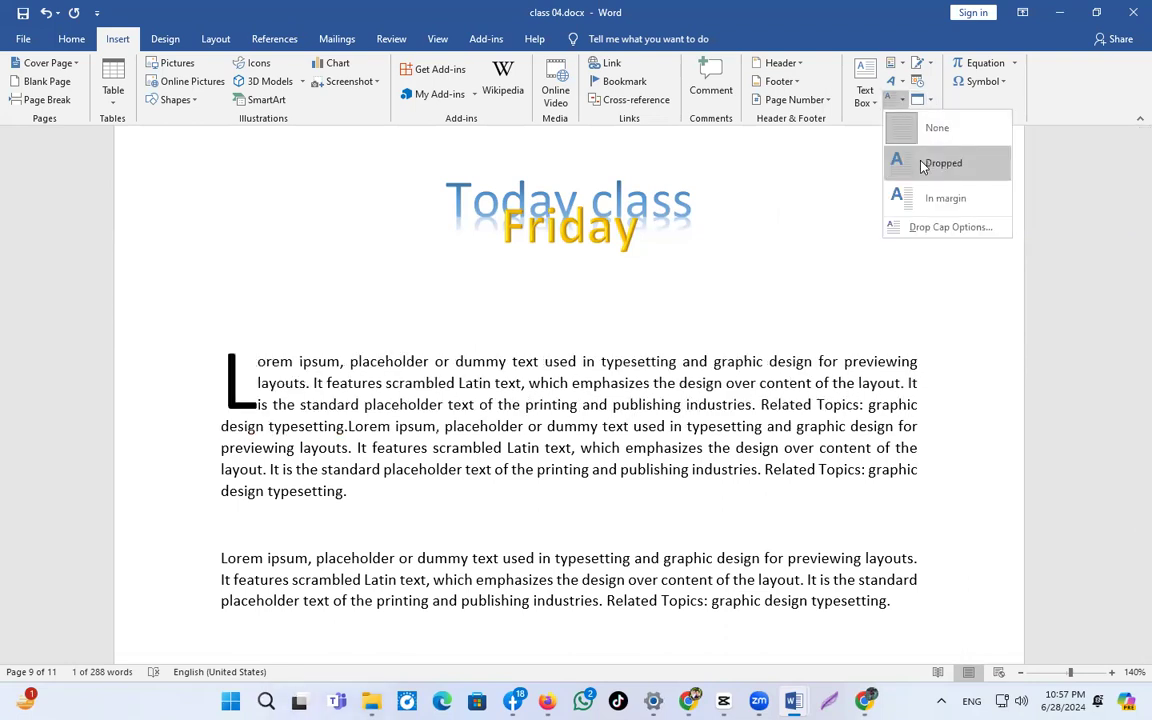
left_click(922, 166)
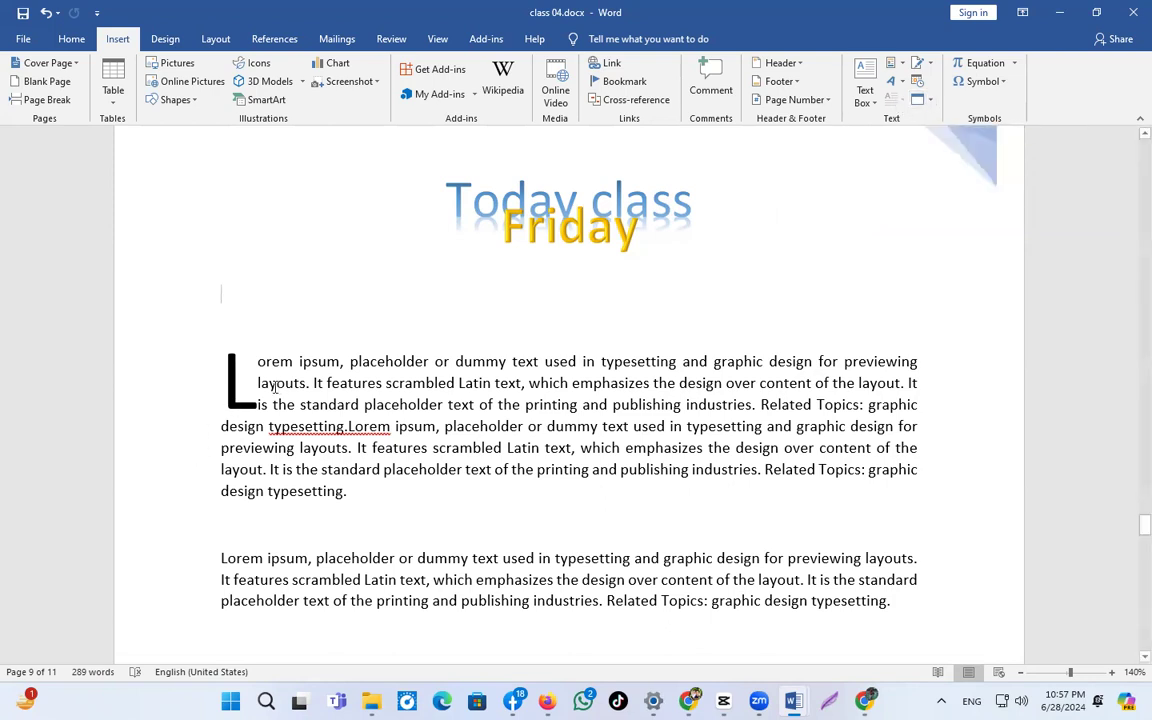
Set the first paragraph's drop cap to span 5 lines in the drop cap options.
left_click_drag(260, 384, 252, 387)
left_click(219, 383)
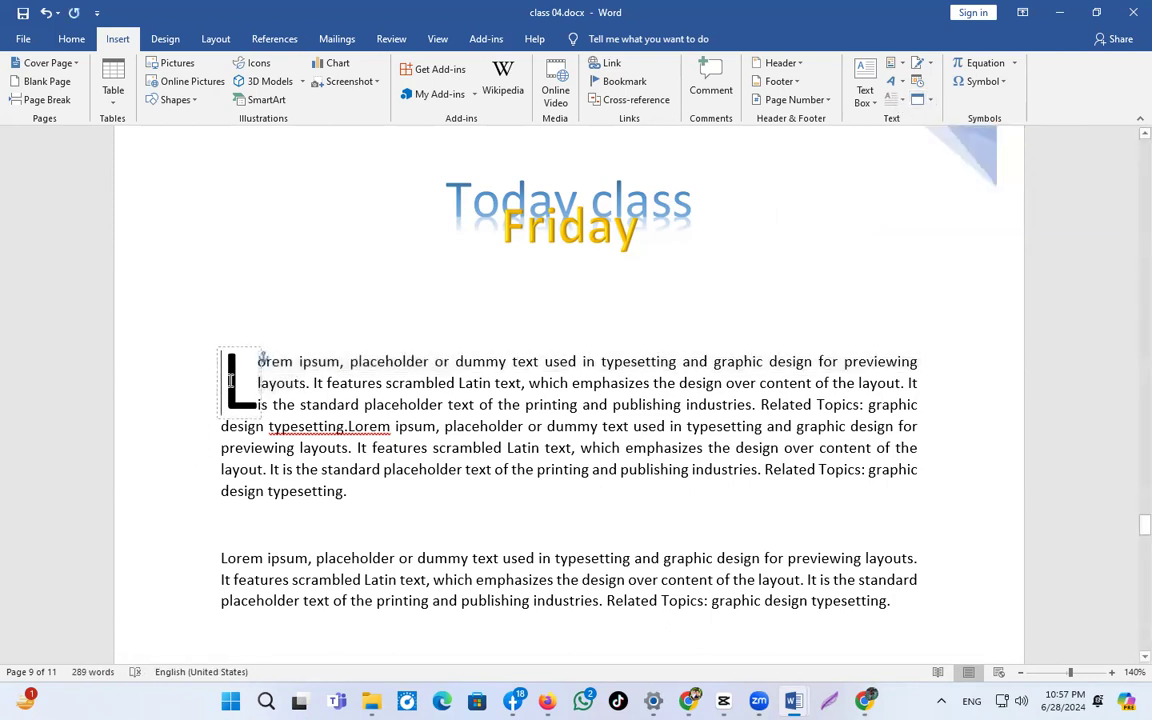
double_click(236, 383)
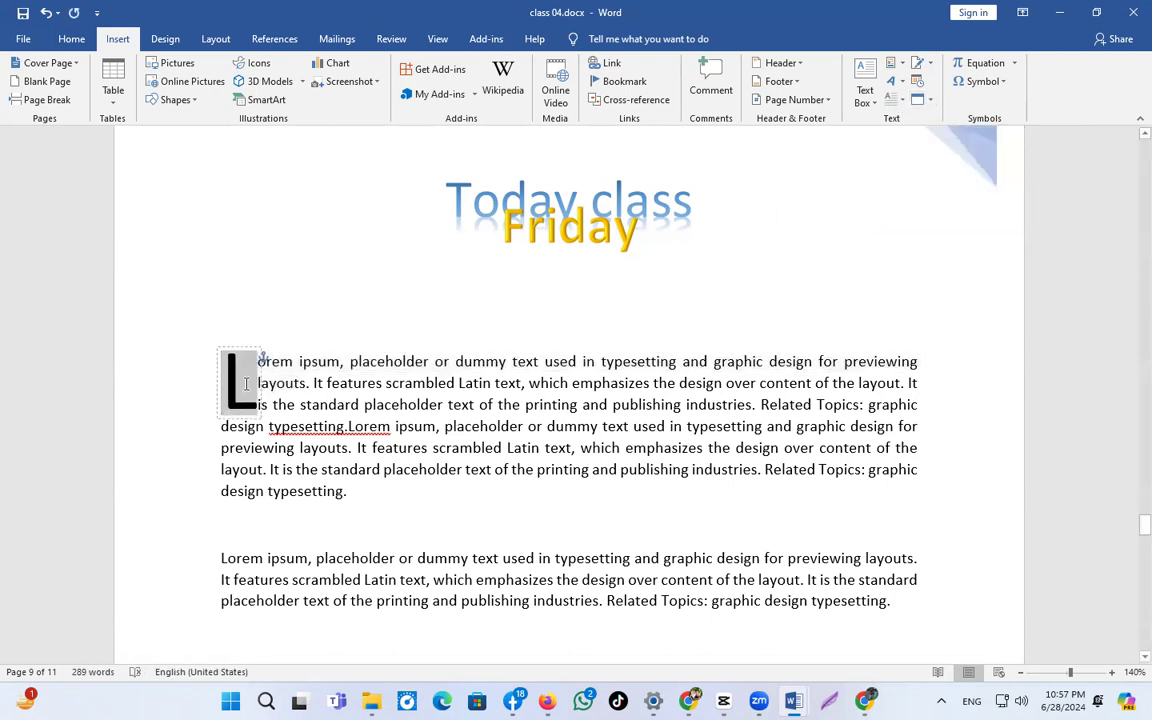
left_click(897, 101)
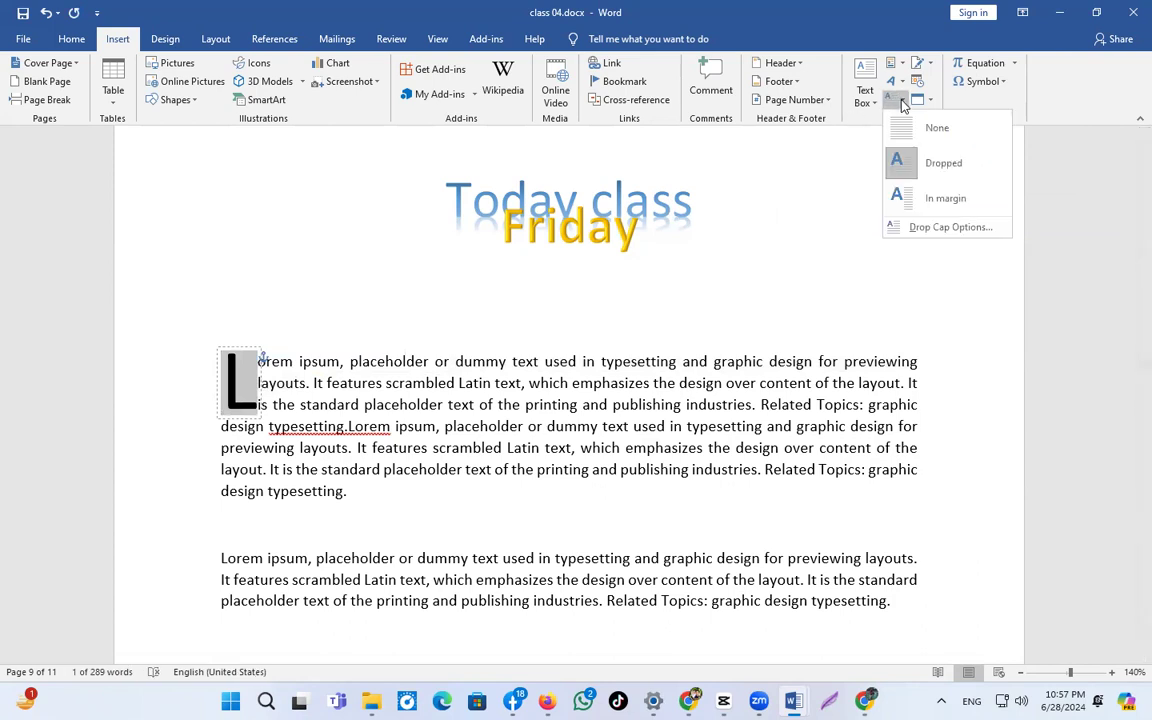
left_click(949, 228)
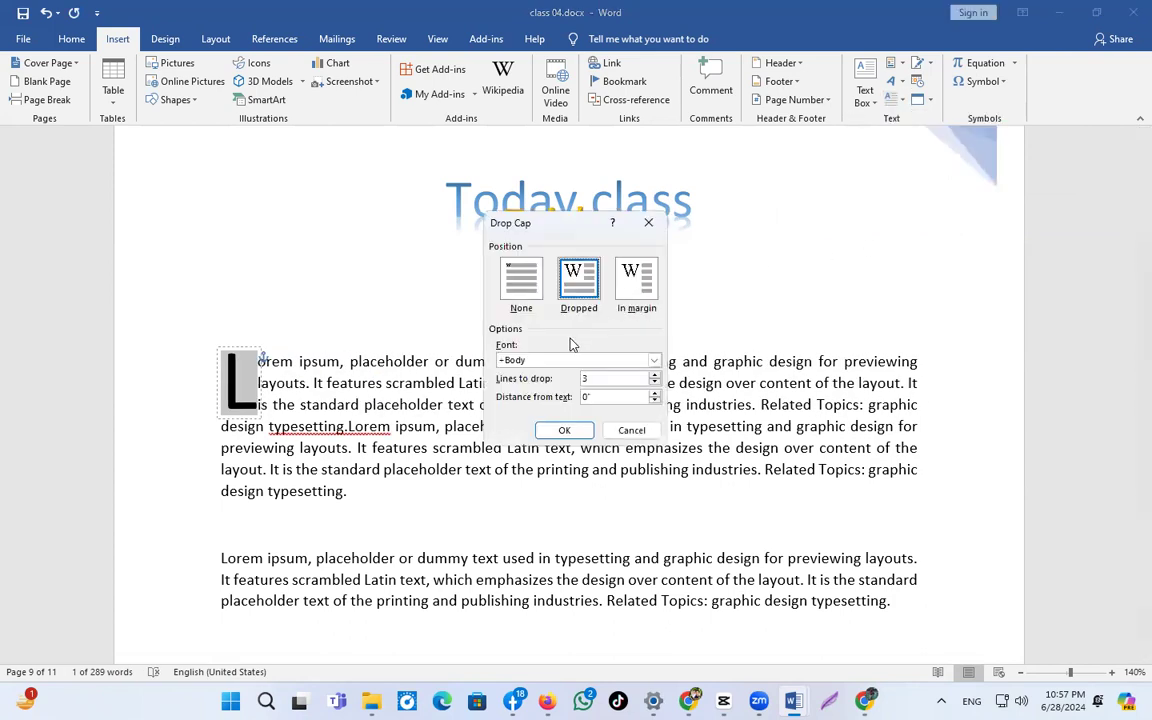
double_click(576, 381)
type("5")
key("Return")
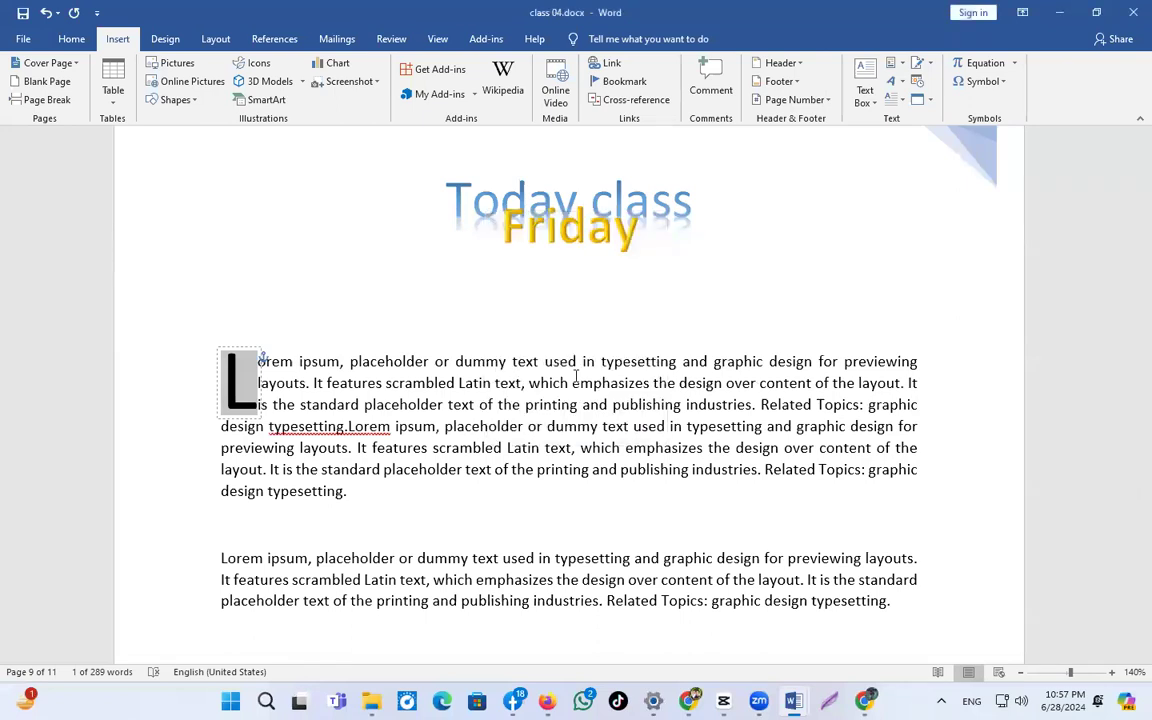
left_click(332, 359)
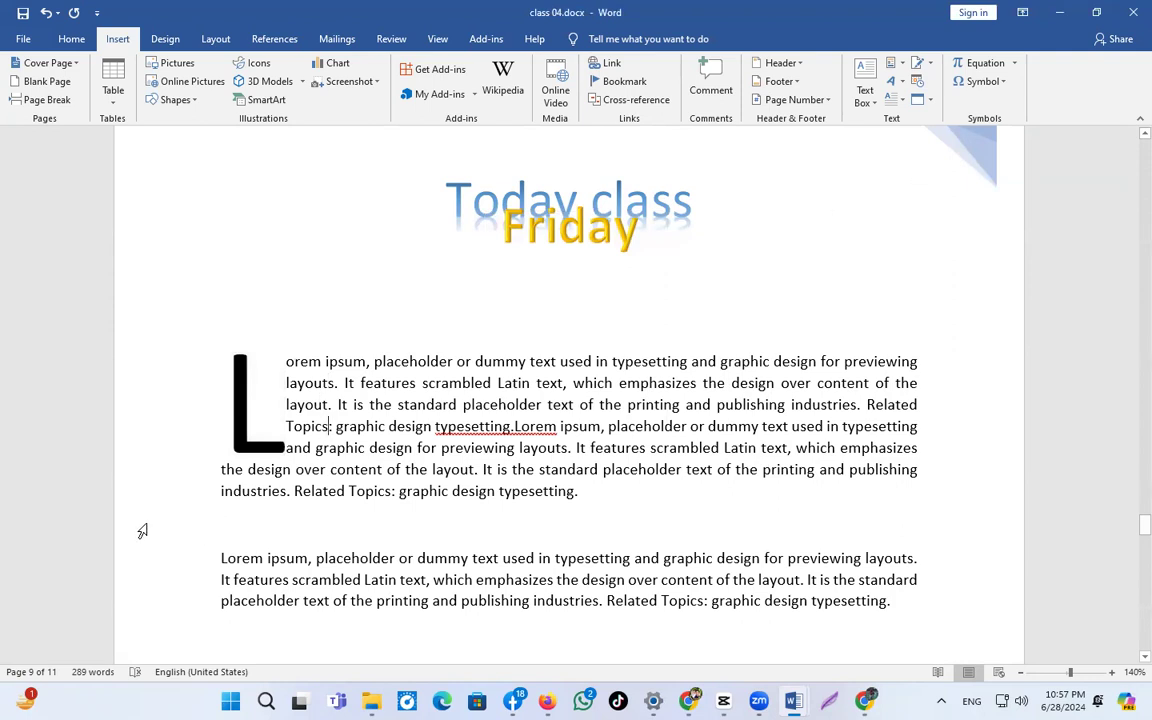
Apply an In margin drop cap to the initial "L" of the last lorem ipsum paragraph.
left_click_drag(231, 556, 223, 558)
left_click(228, 557)
double_click(226, 557)
left_click(222, 578)
left_click_drag(228, 559, 218, 565)
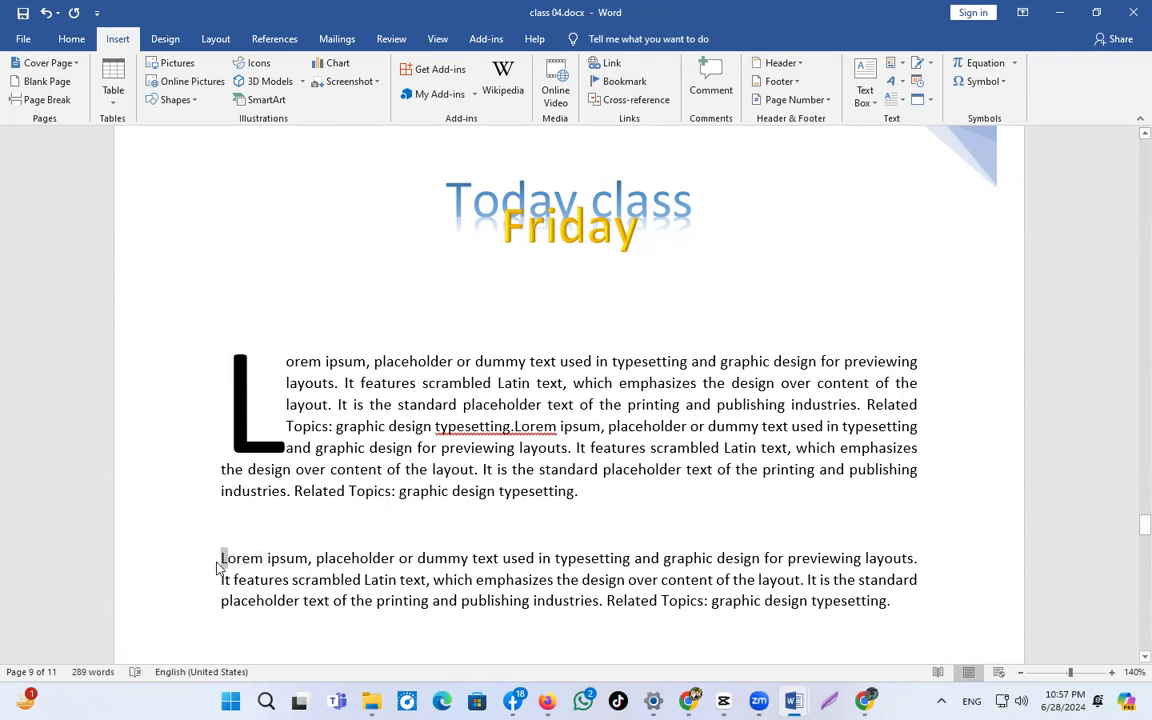
left_click(901, 101)
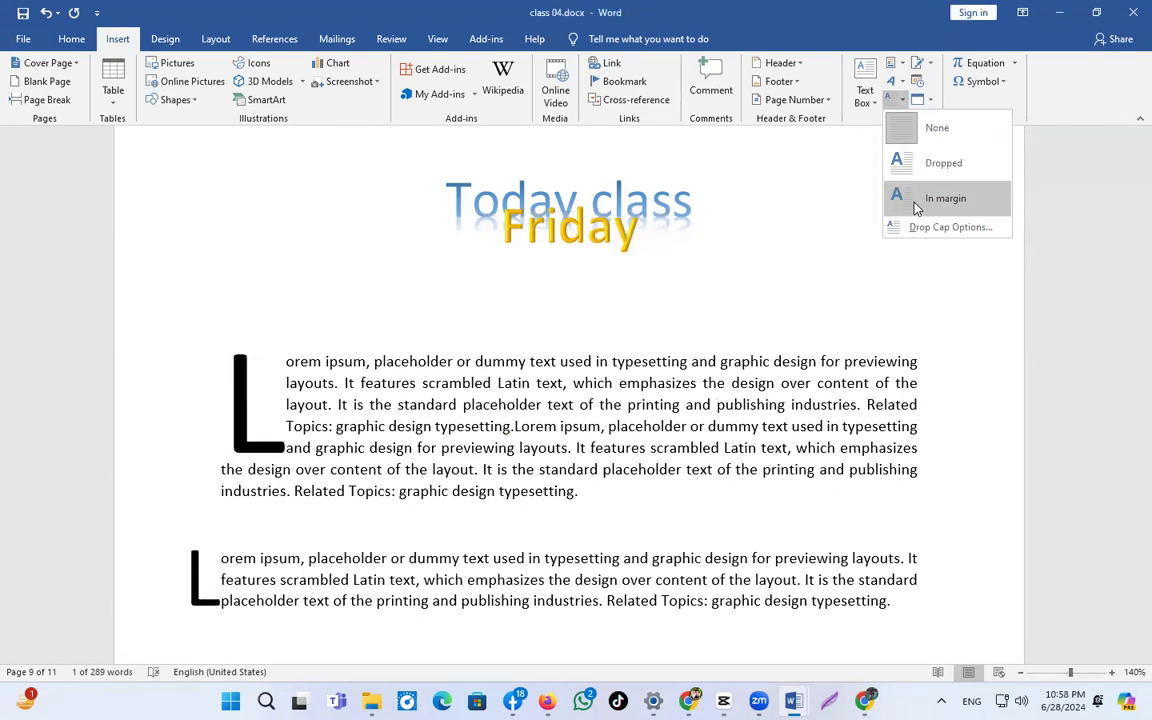
left_click(917, 203)
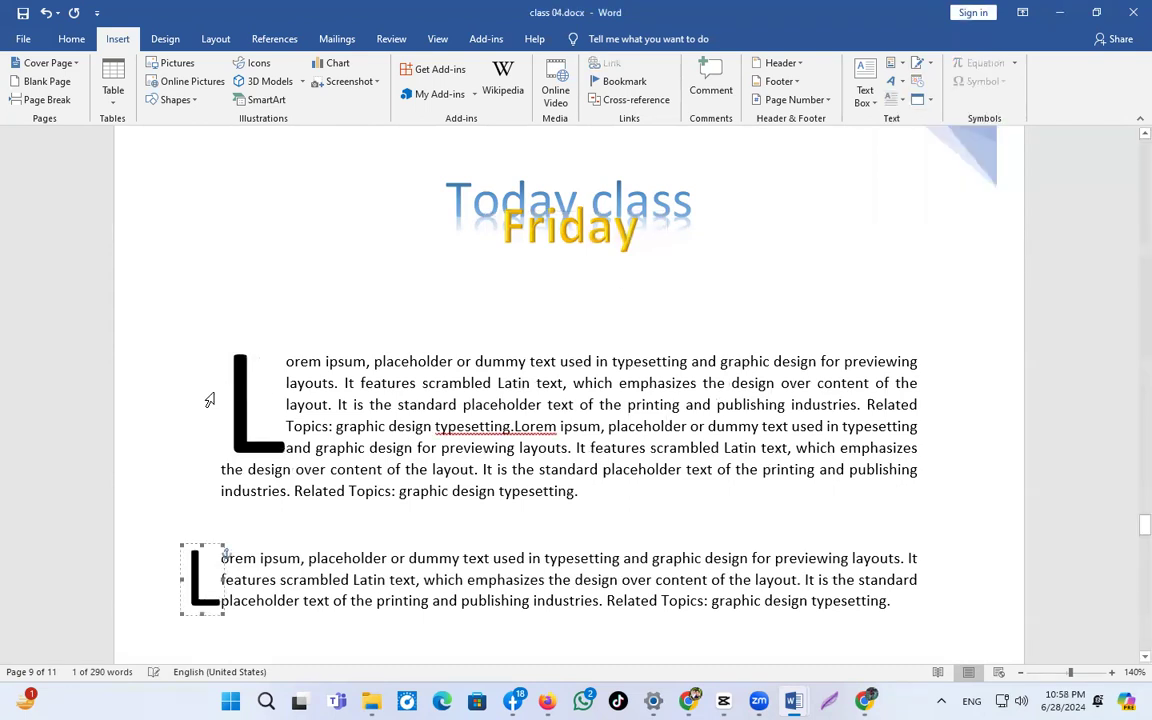
Remove the in-margin drop cap from the last lorem ipsum paragraph by setting it to None.
left_click(221, 471)
left_click(170, 406)
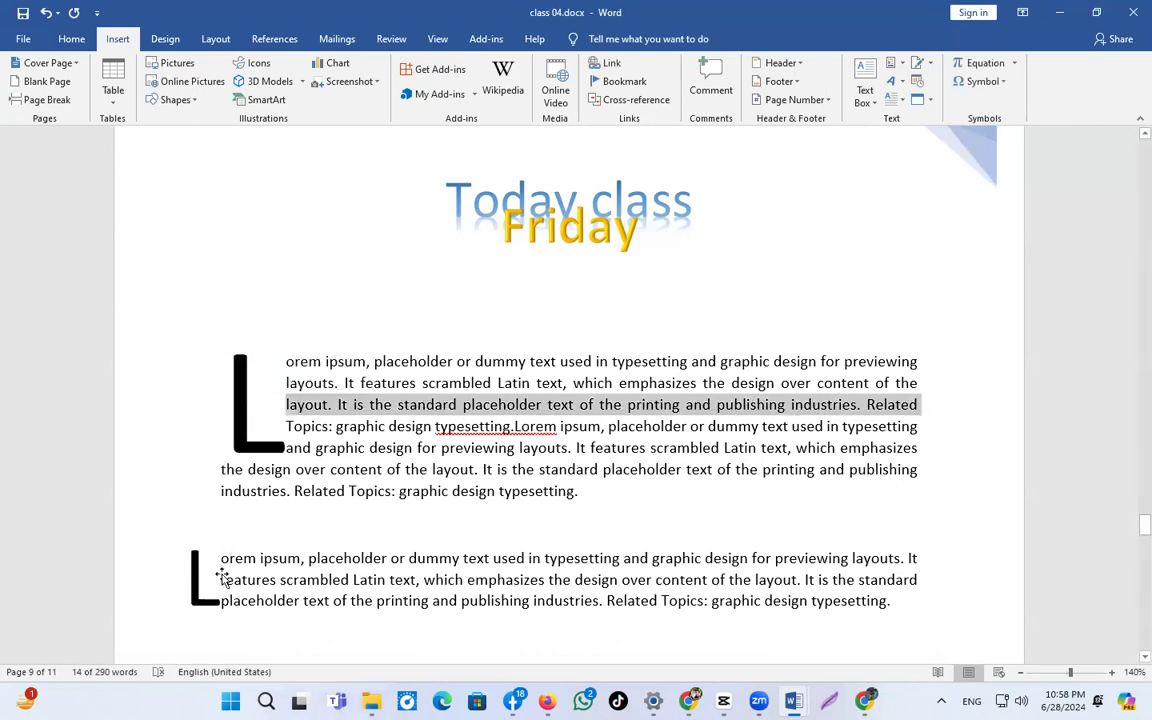
left_click(192, 572)
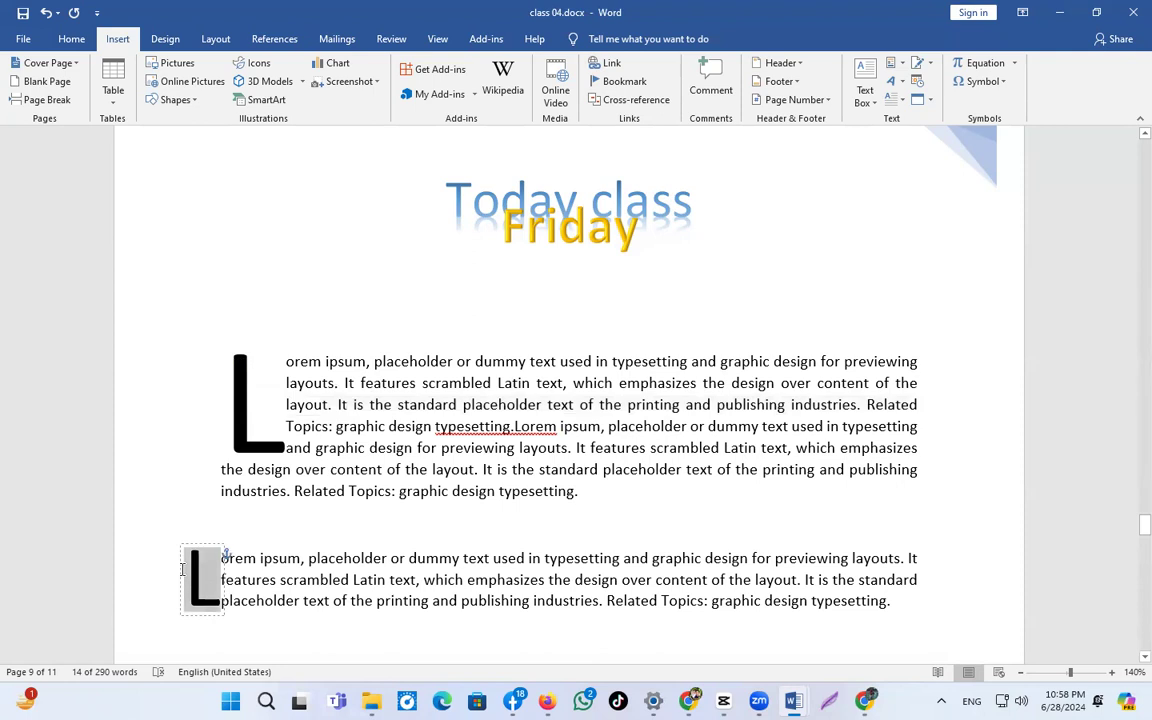
left_click(183, 569)
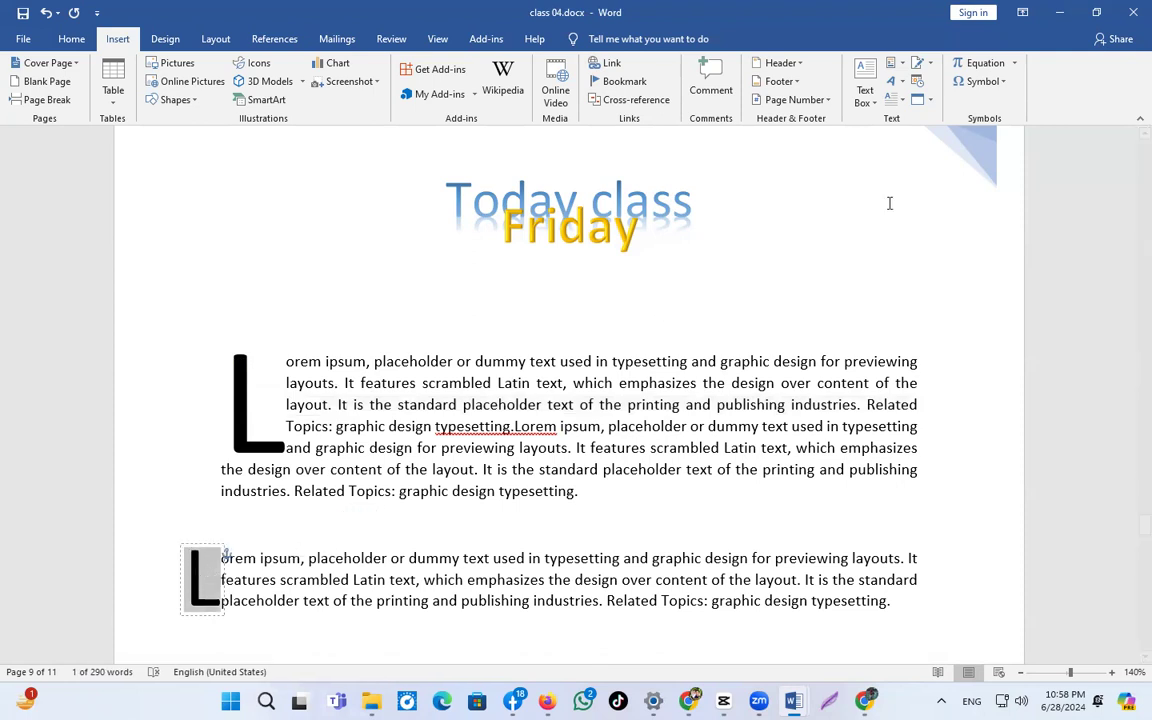
left_click(897, 99)
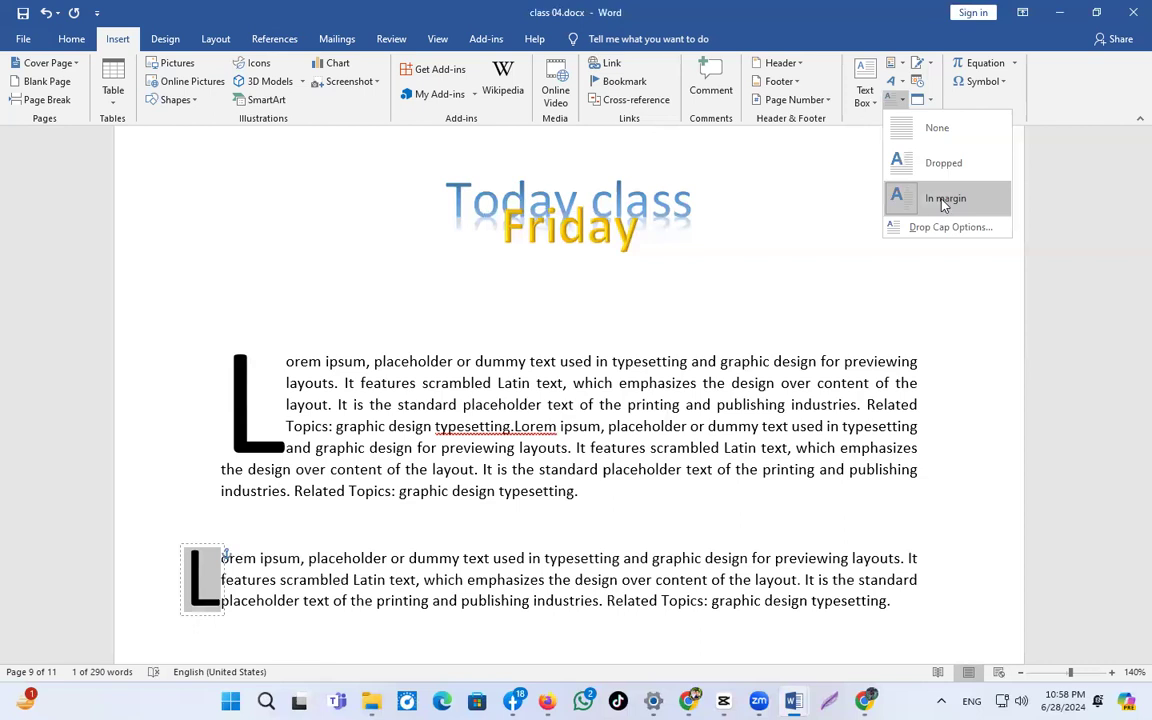
left_click(943, 137)
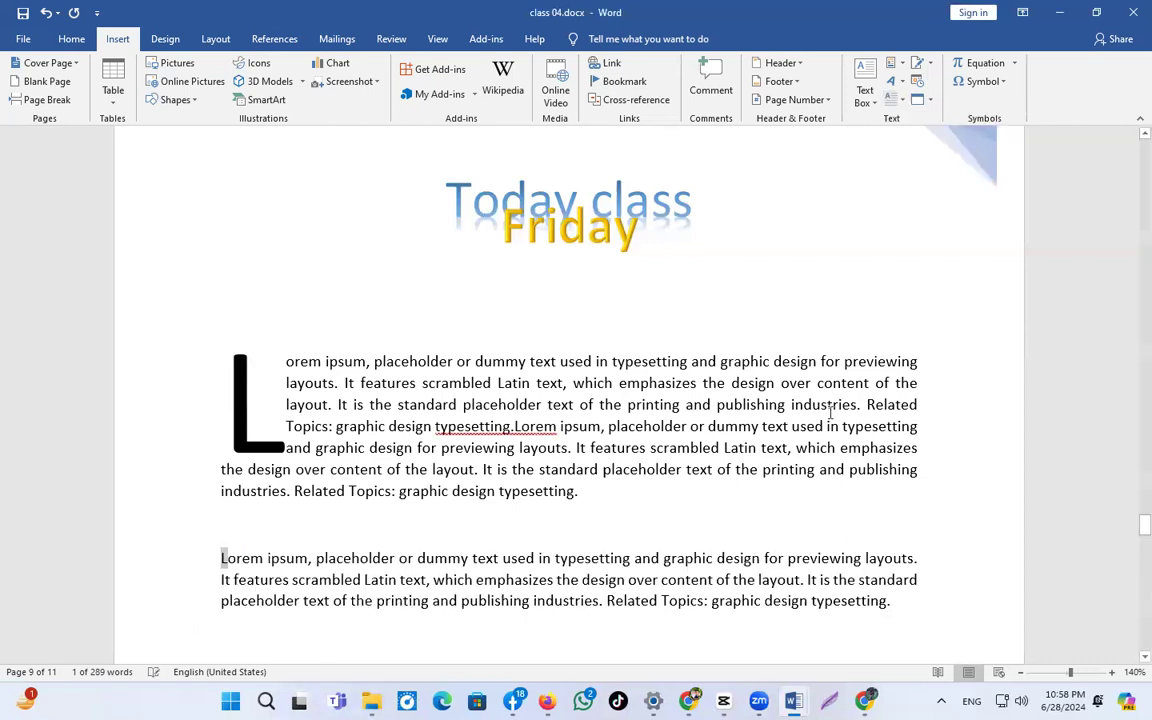
Insert a Simple Text Box from the built-in gallery on the page with the "Today class" WordArt and select it.
left_click(688, 264)
scroll(473, 210, "up", 7)
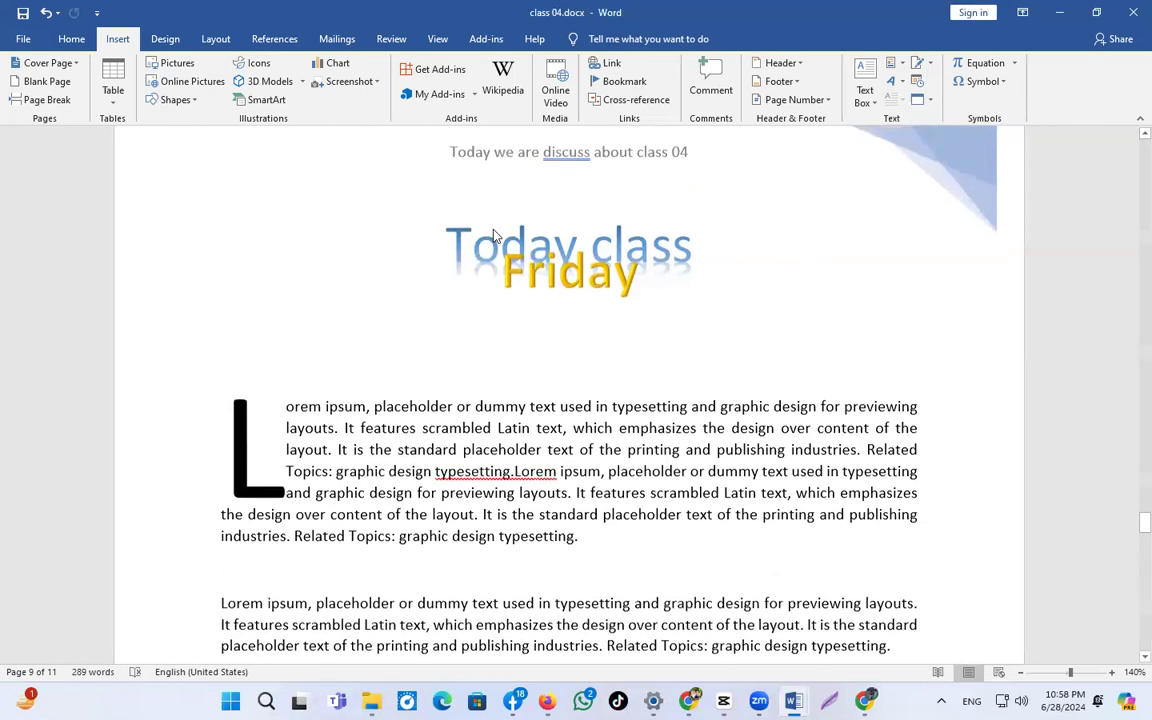
scroll(473, 203, "up", 1)
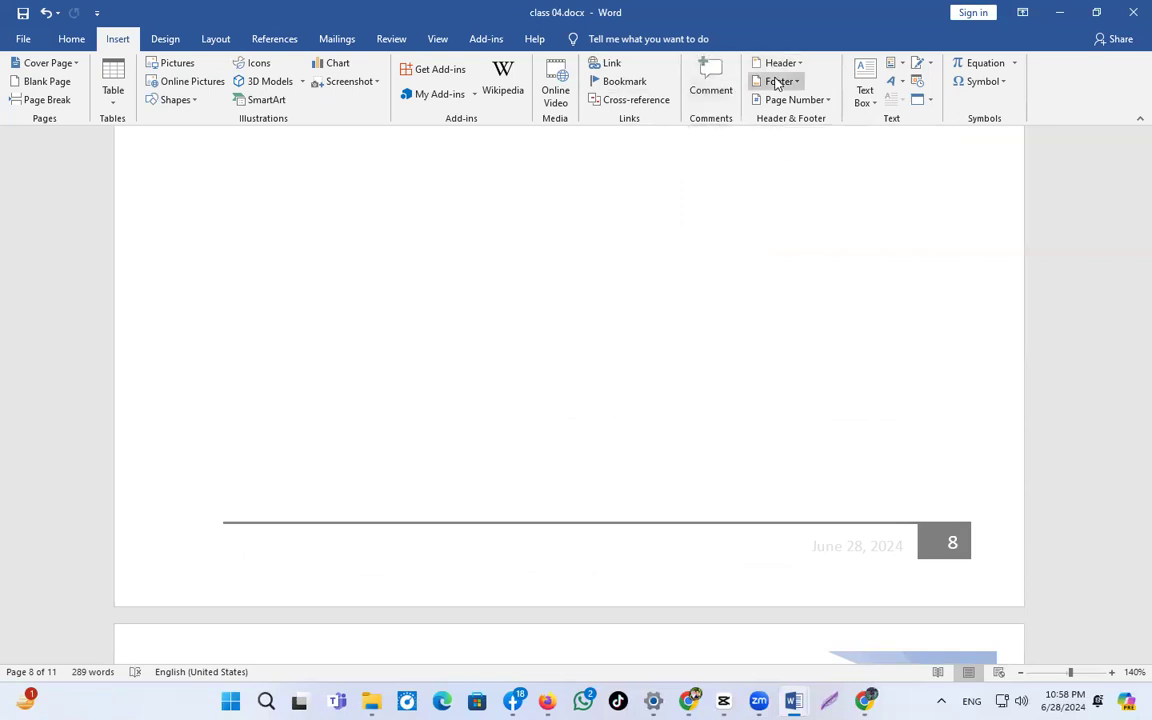
left_click(865, 93)
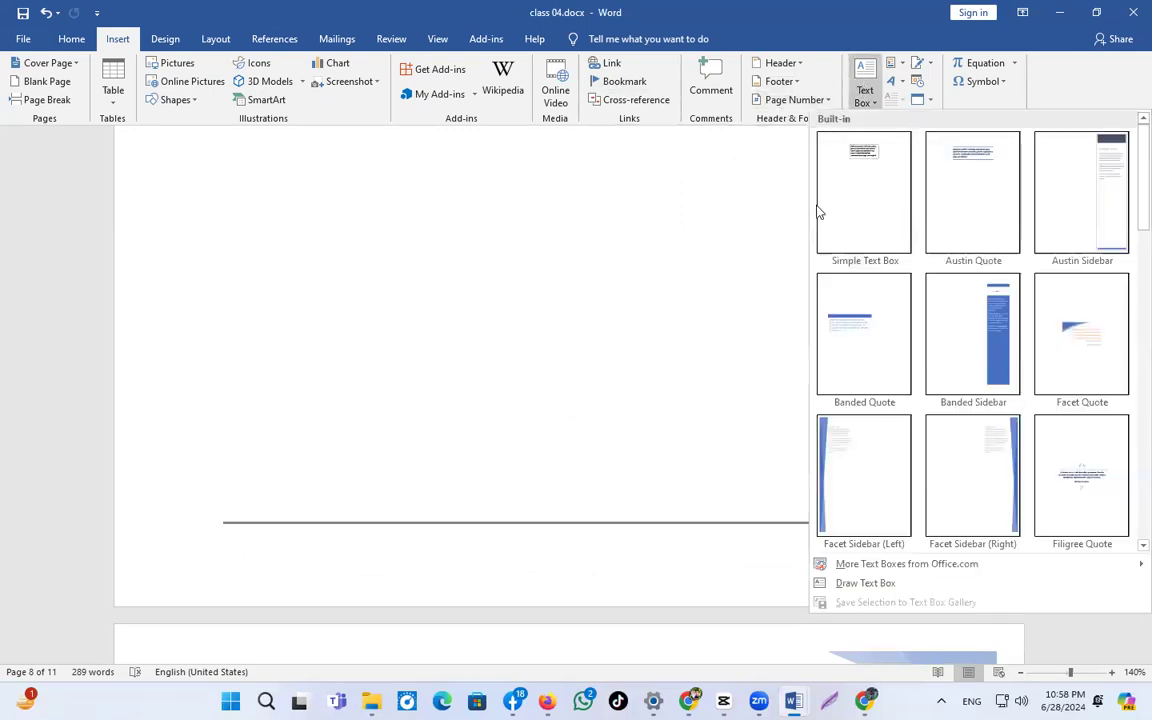
left_click(836, 211)
left_click(870, 222)
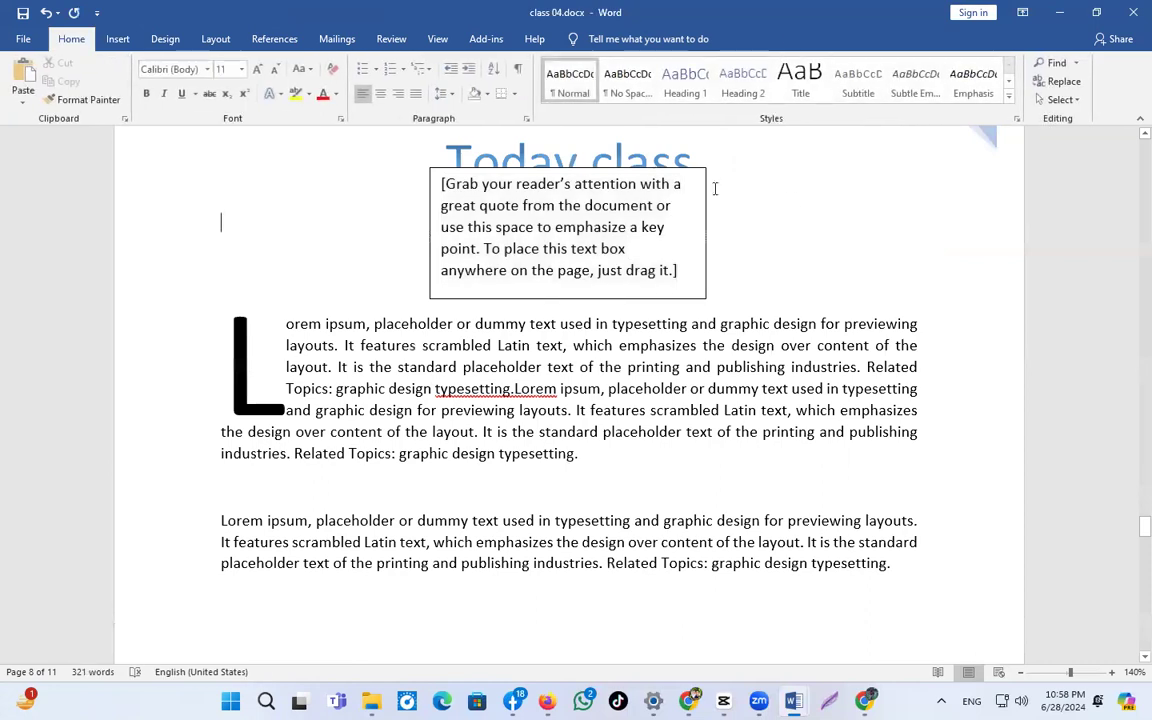
left_click(708, 186)
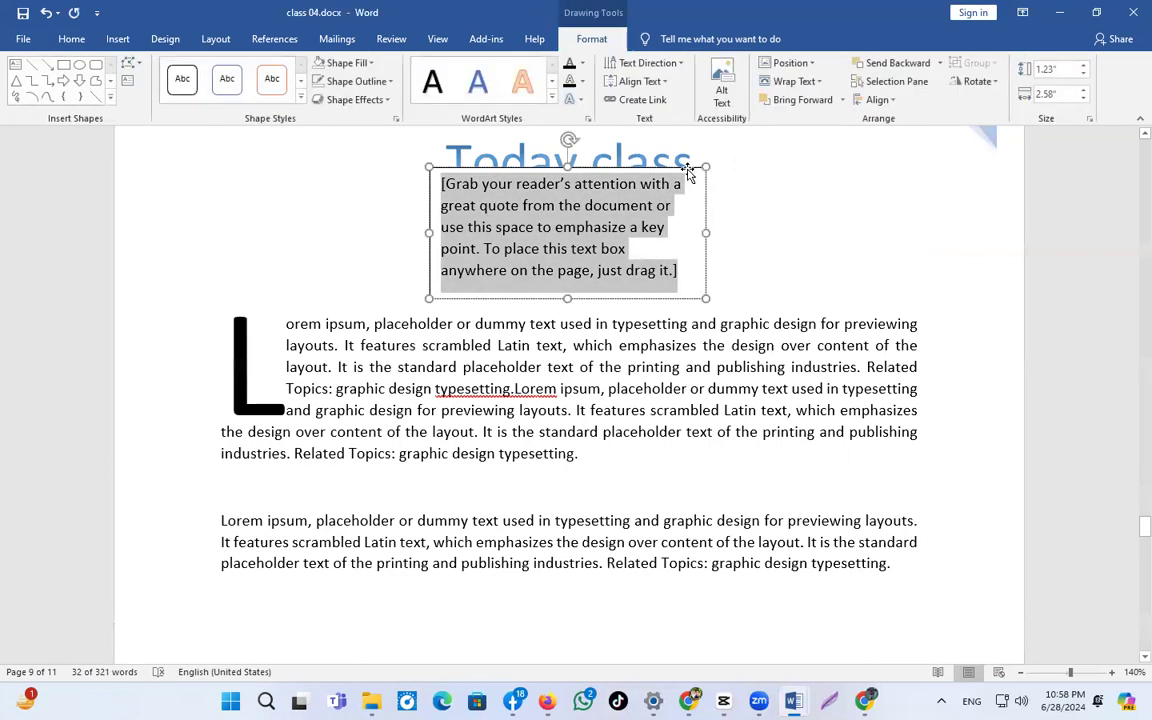
Move the text box into the first lorem ipsum paragraph so that the paragraph's text wraps around it.
left_click_drag(715, 168, 797, 342)
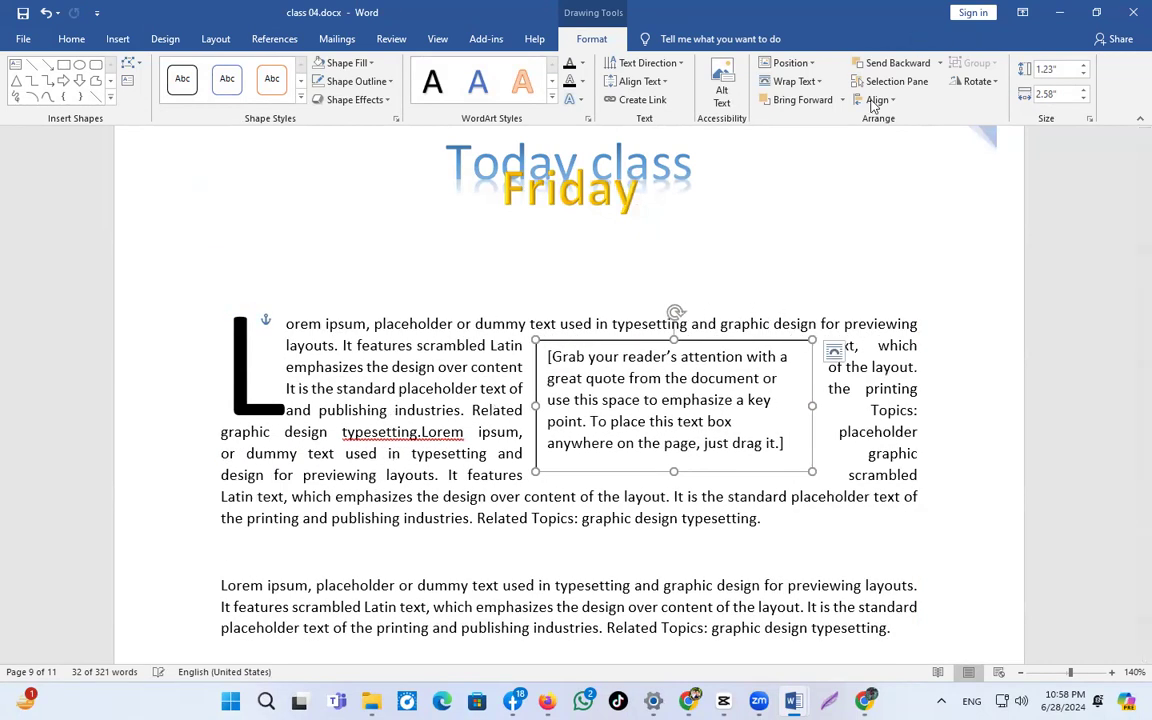
left_click(751, 180)
Insert a new blank equation on the empty line beside the "Today class" WordArt.
left_click(117, 38)
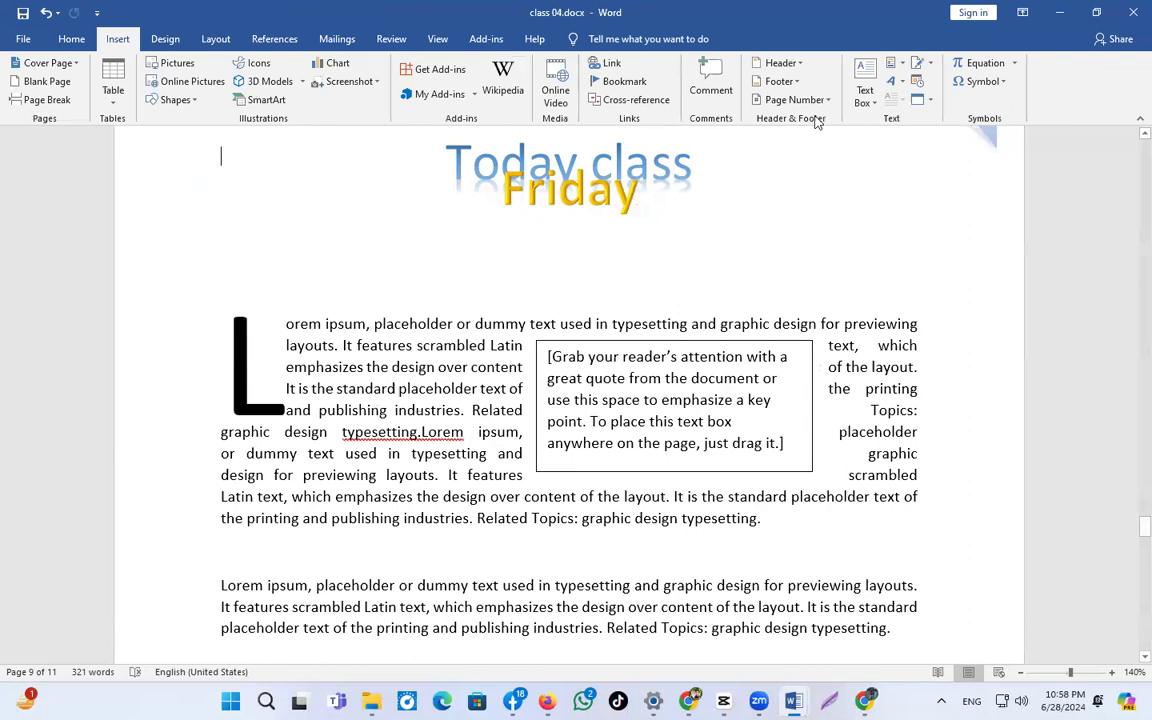
left_click(897, 86)
left_click(895, 86)
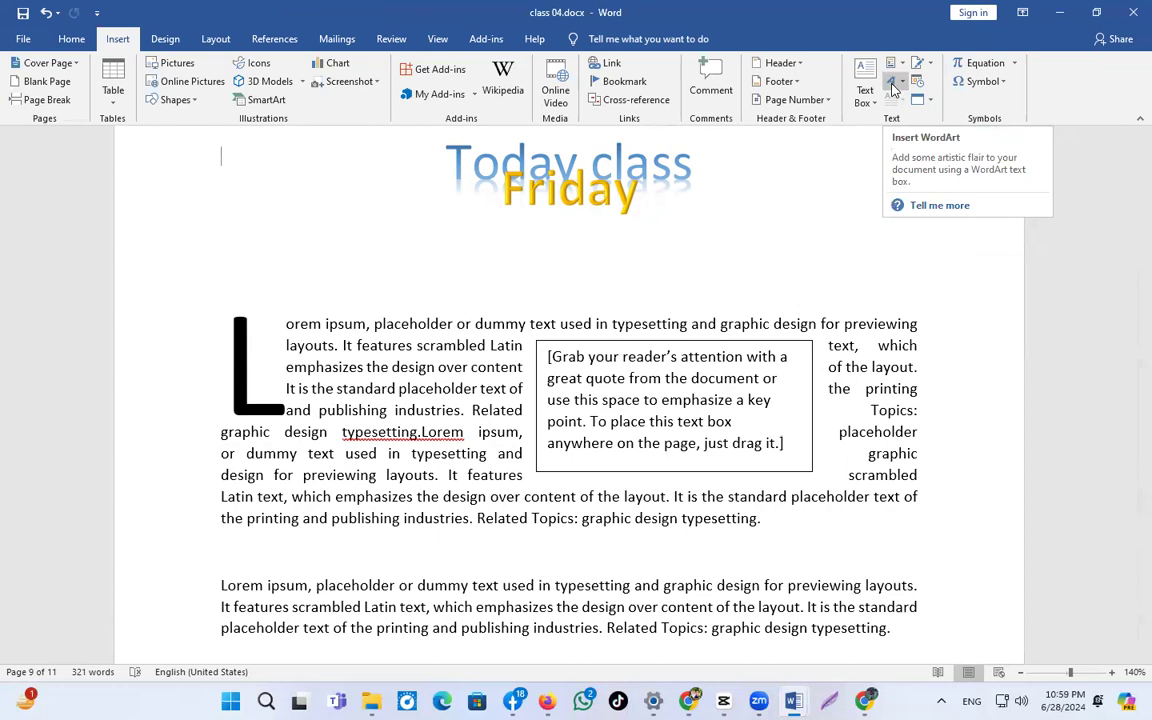
left_click(980, 82)
left_click(983, 63)
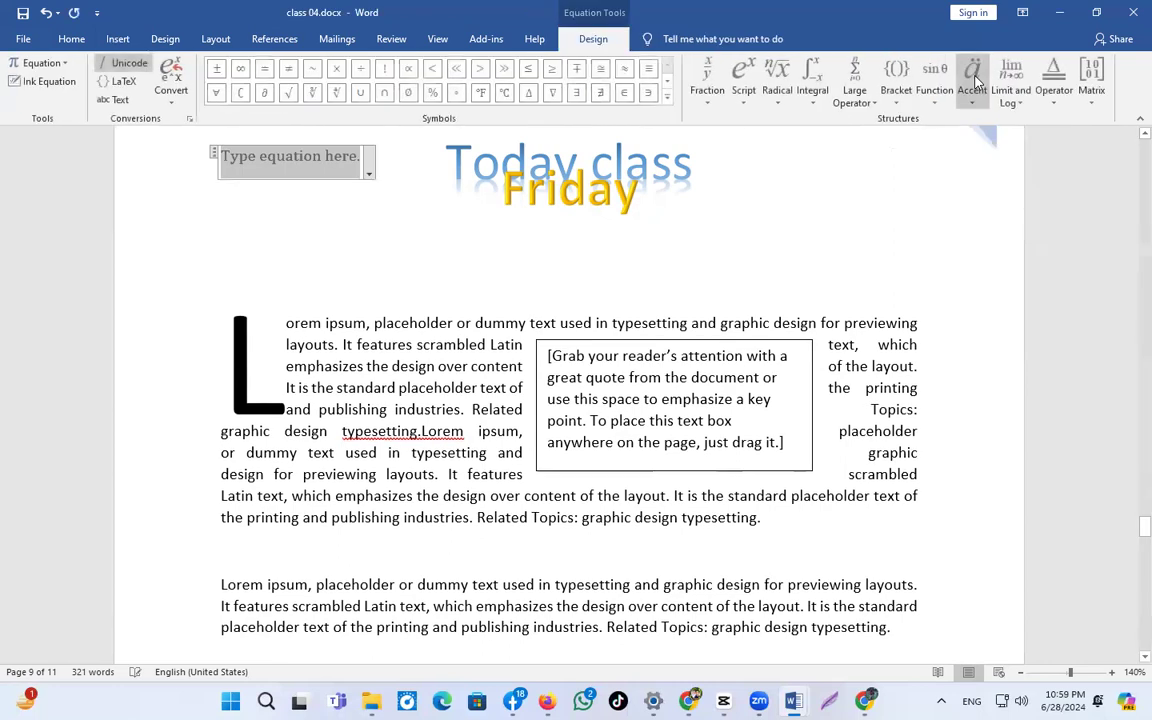
left_click(165, 38)
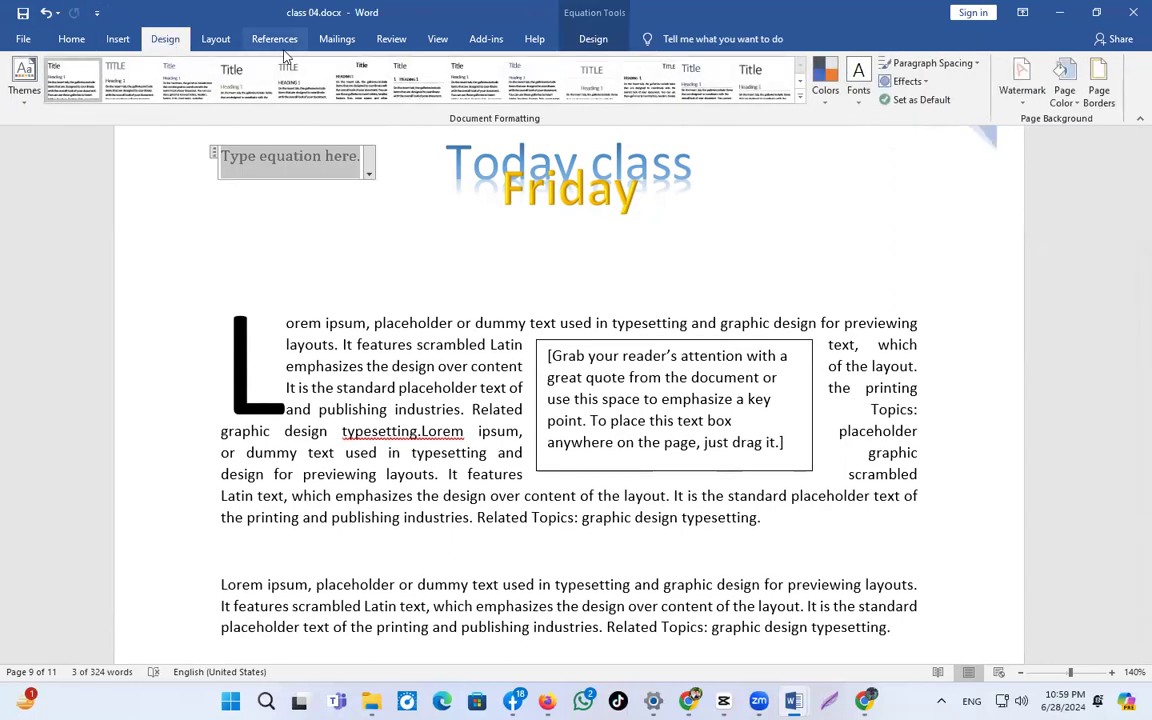
left_click(216, 38)
left_click(297, 40)
left_click(337, 39)
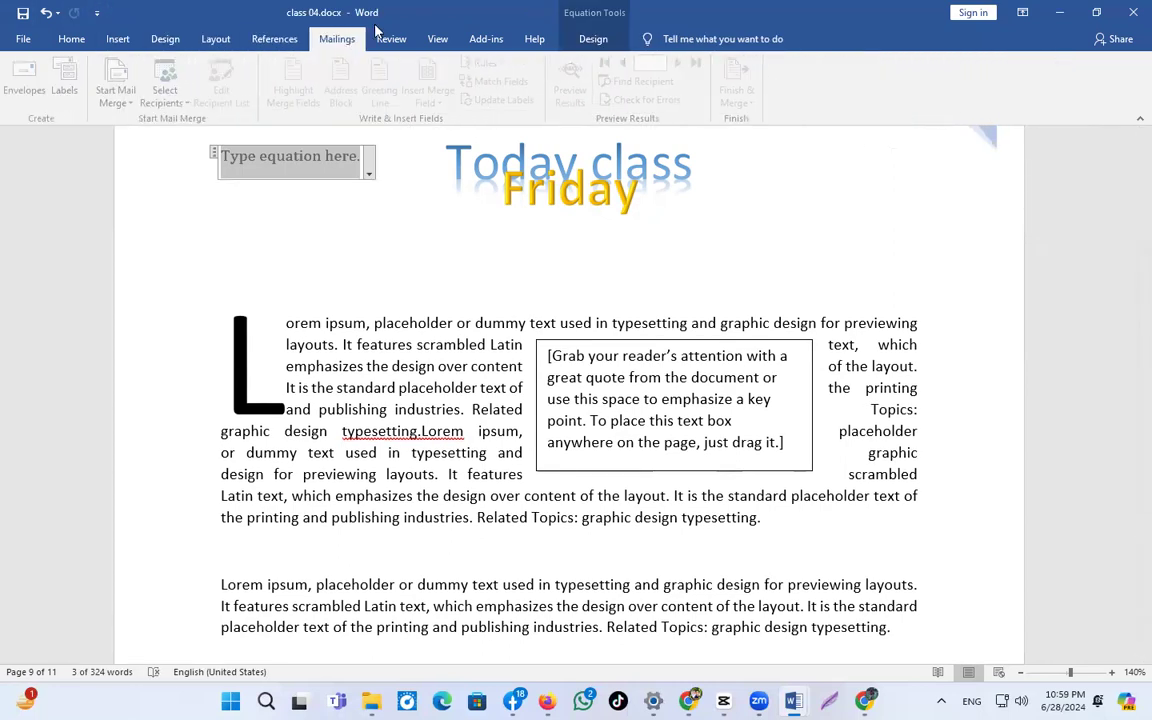
left_click(438, 39)
left_click(486, 42)
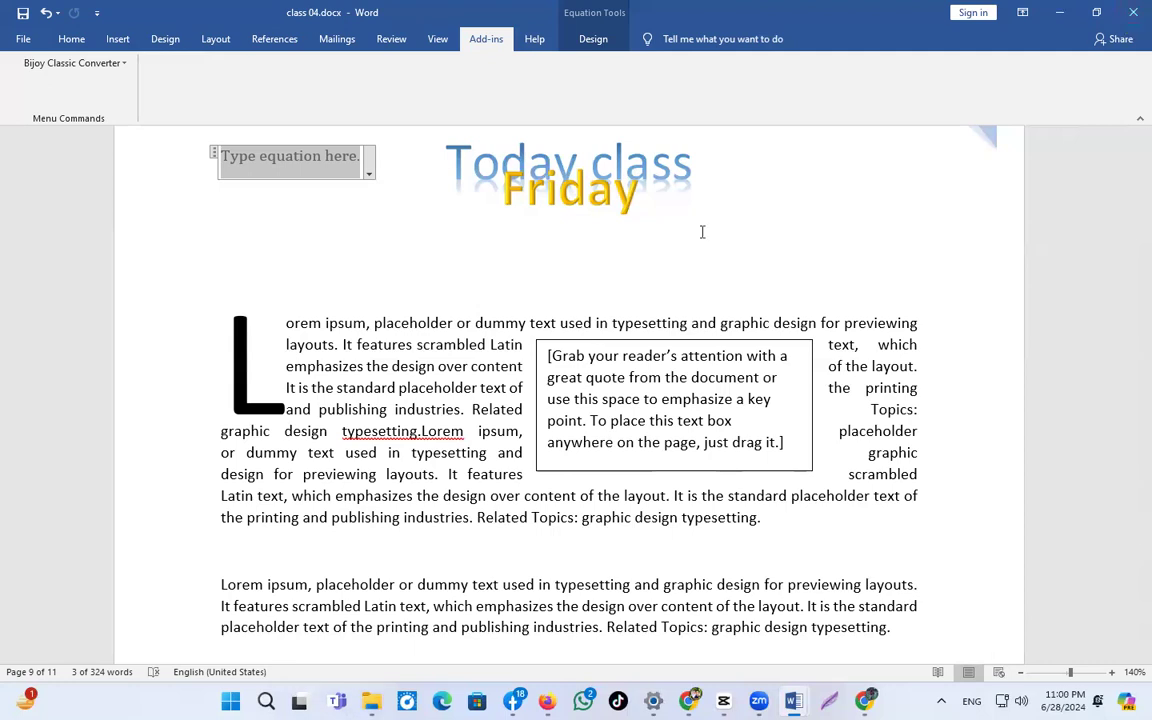
Deselect the equation placeholder, return to the document's first page and close class 04.docx.
left_click(212, 214)
scroll(1126, 478, "up", 10)
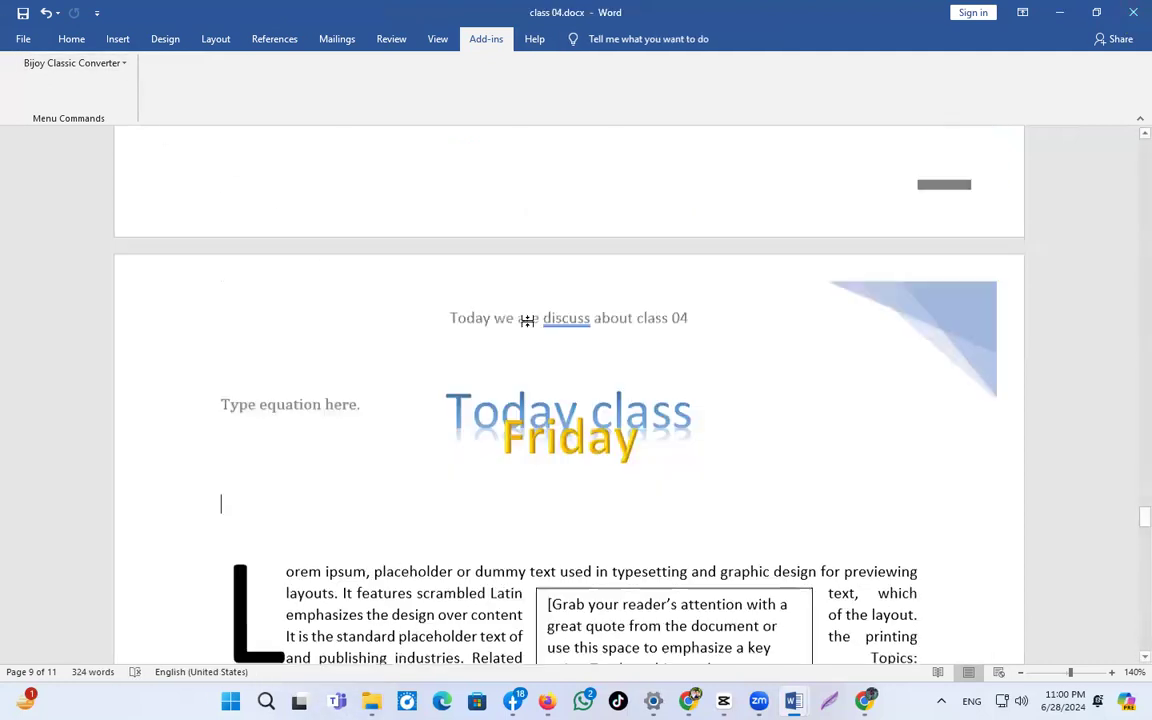
left_click_drag(1126, 519, 1120, 148)
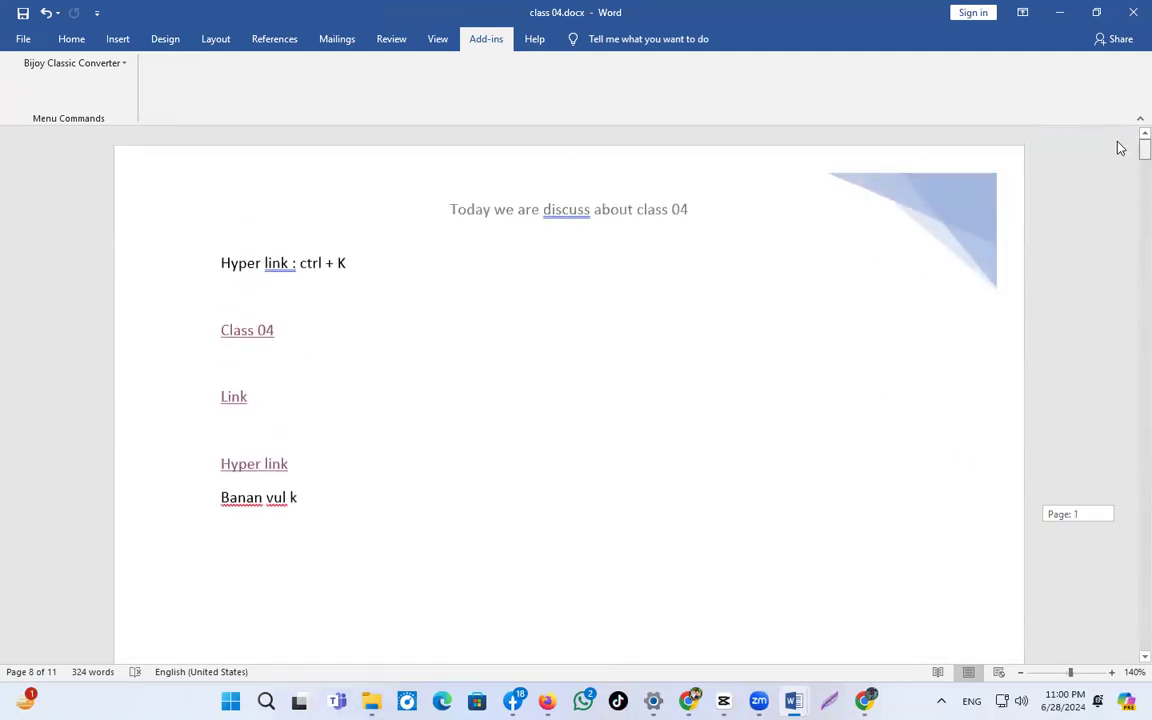
left_click(1130, 12)
left_click(512, 375)
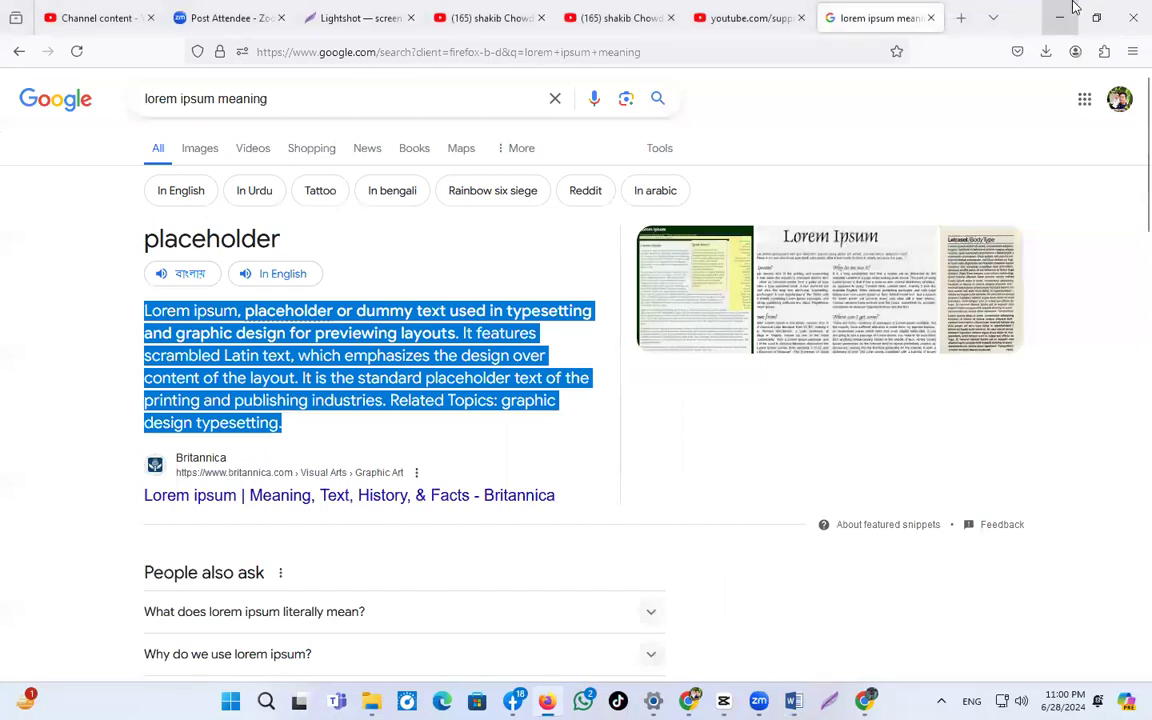
Clear the text selection in the "lorem ipsum meaning" search results and close the browser window.
left_click(586, 362)
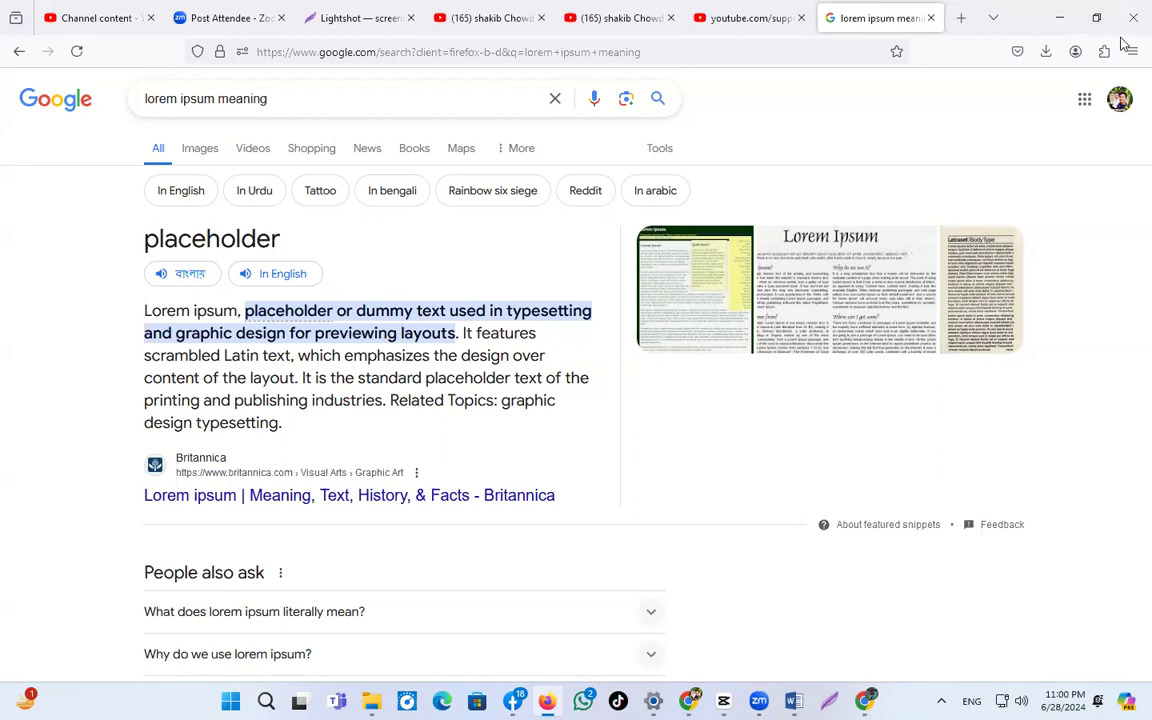
left_click(1130, 18)
Close the remaining hyperlink.docx and link.docx documents to get back to the desktop.
left_click(1132, 14)
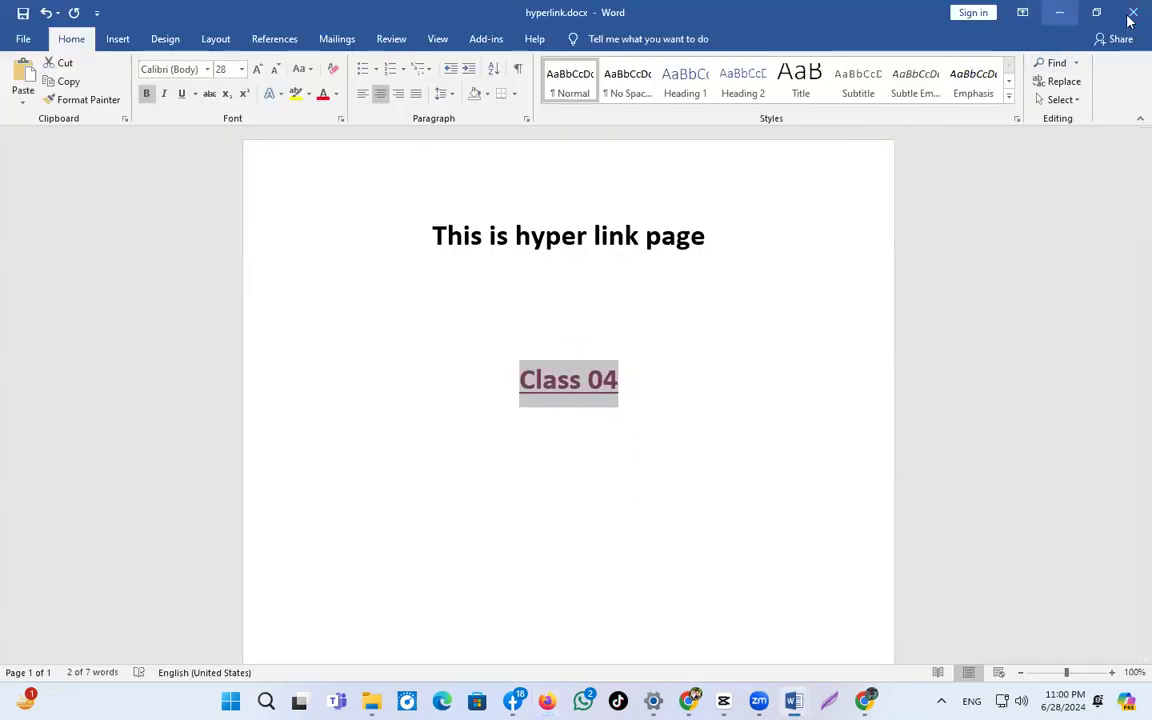
left_click(556, 378)
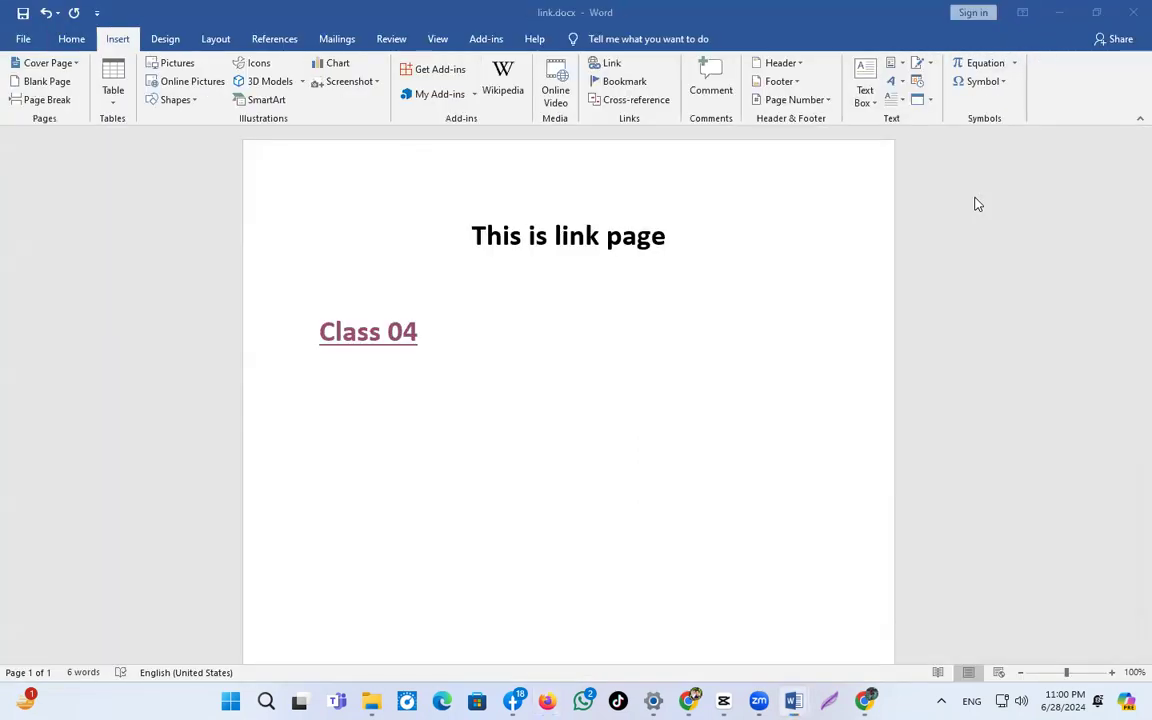
left_click(510, 379)
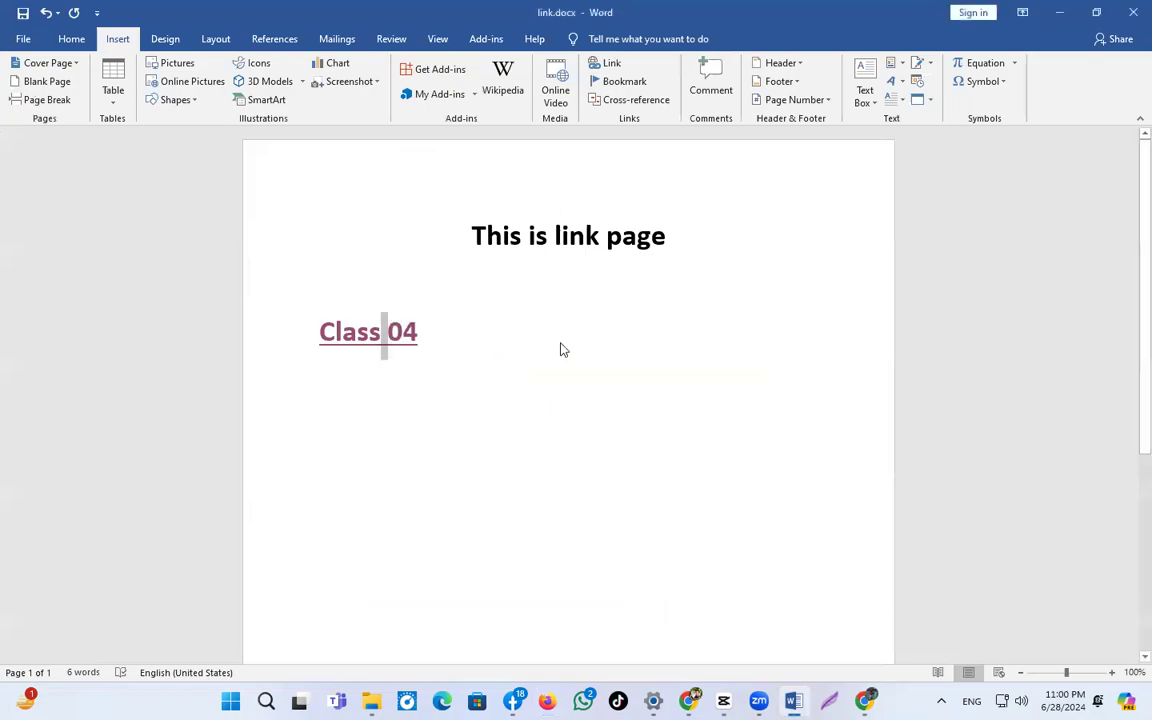
right_click(500, 298)
left_click(540, 368)
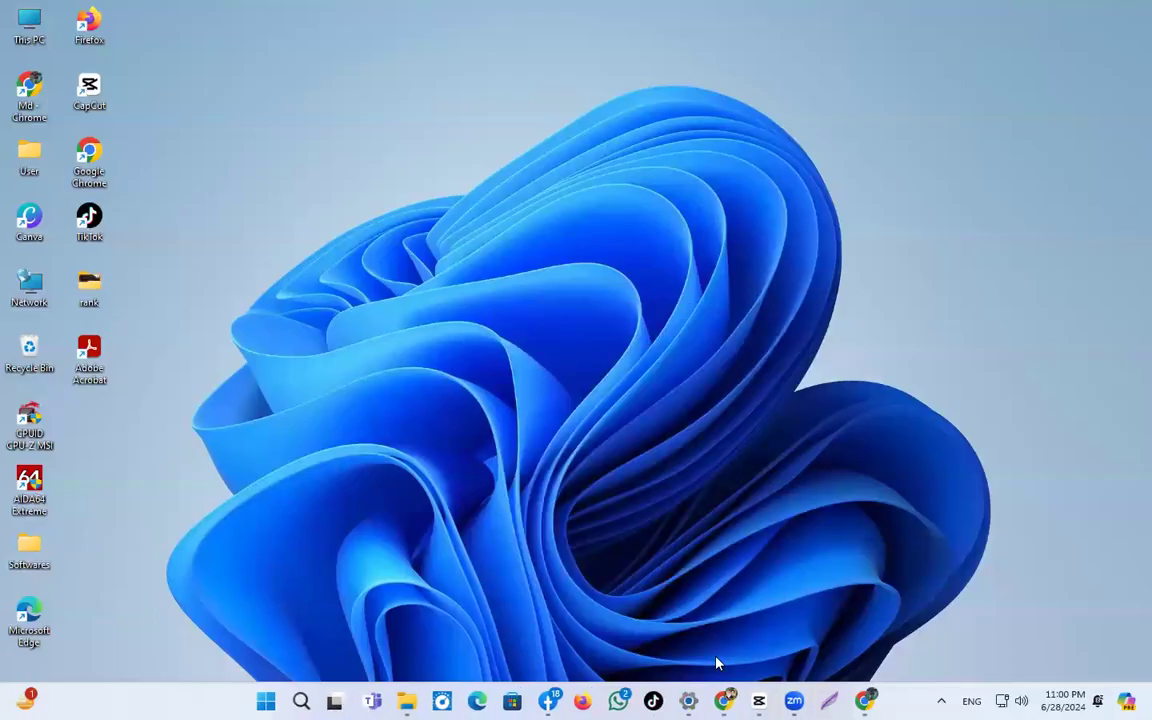